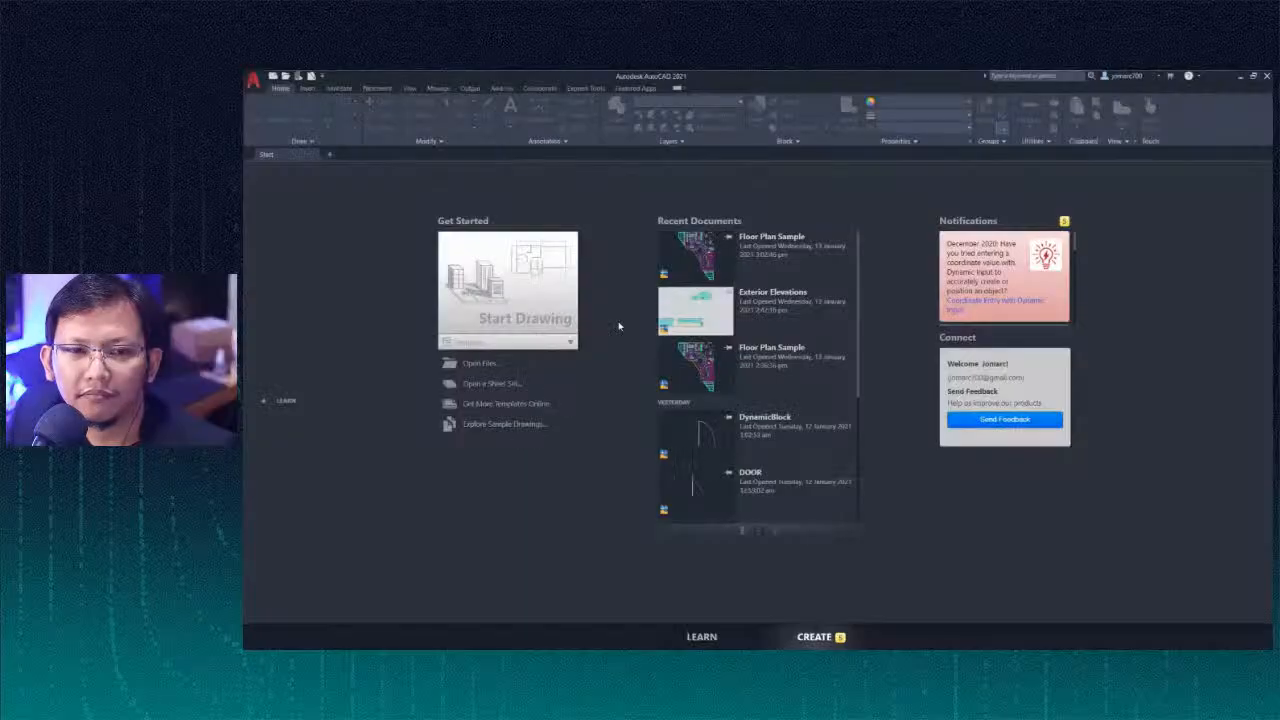
Step: Open Floor Plan Sample.dwg from the ExerciseFiles folder
click(285, 77)
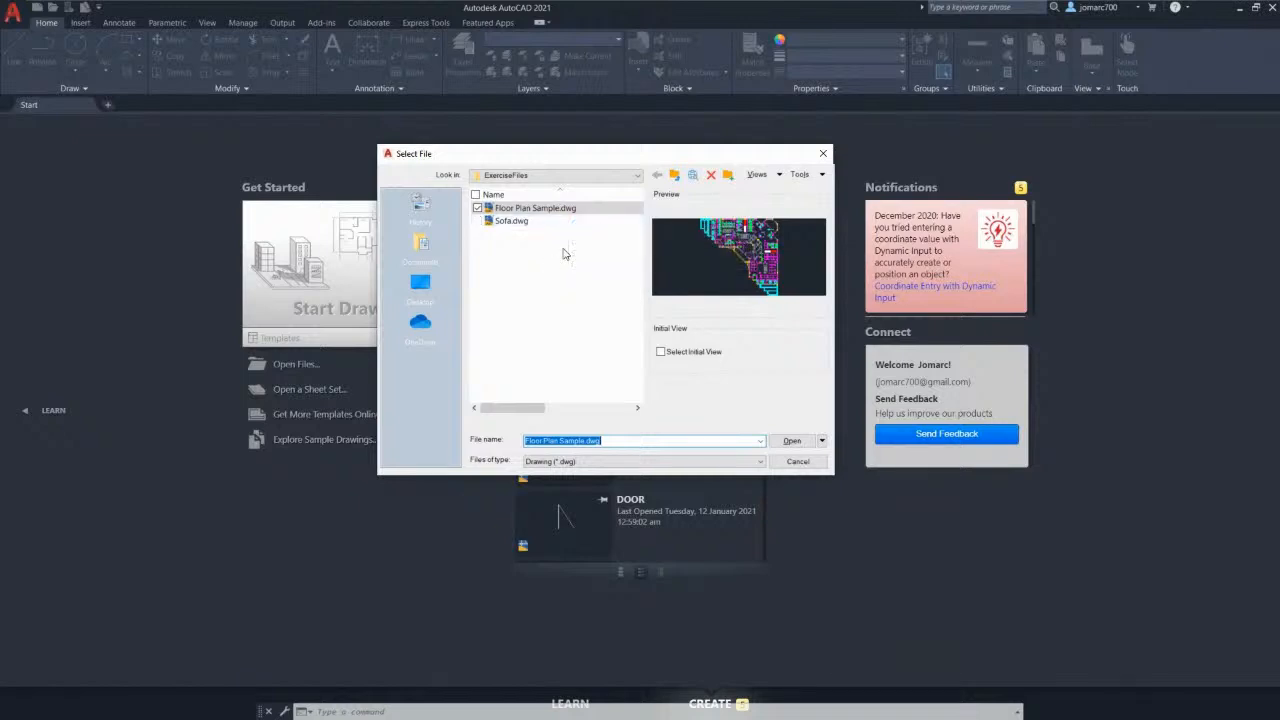
click(512, 212)
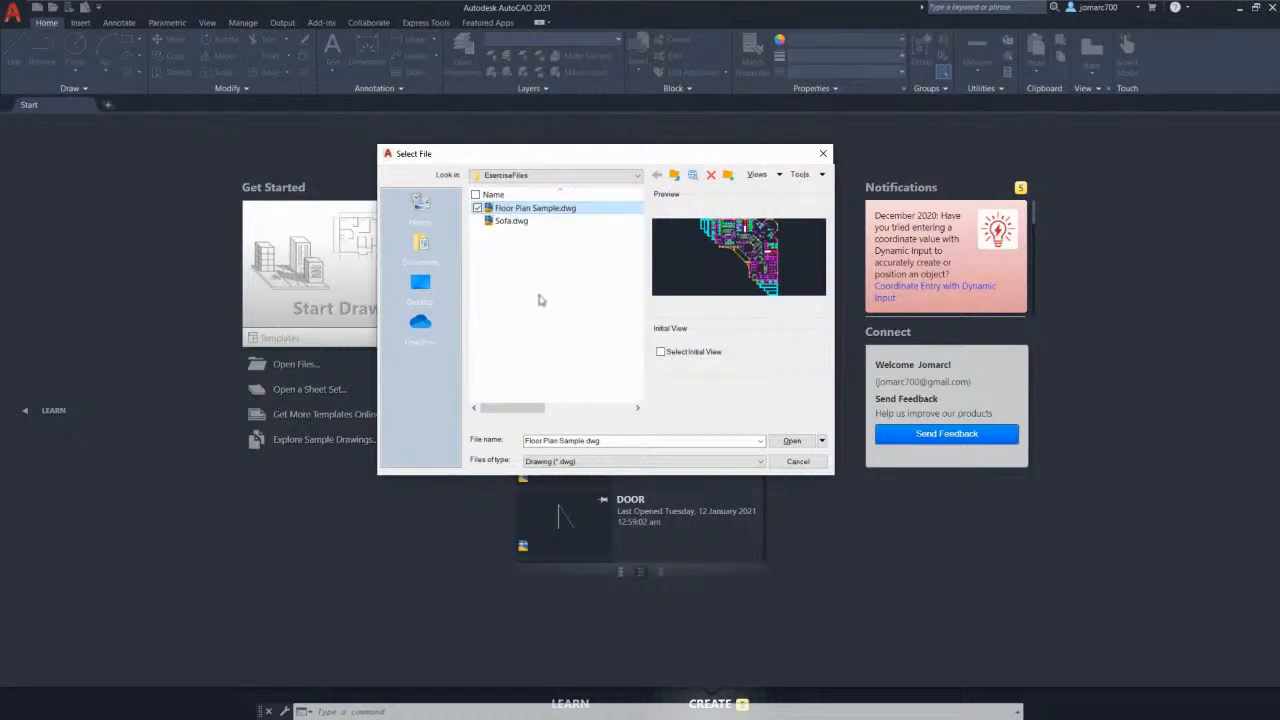
click(795, 443)
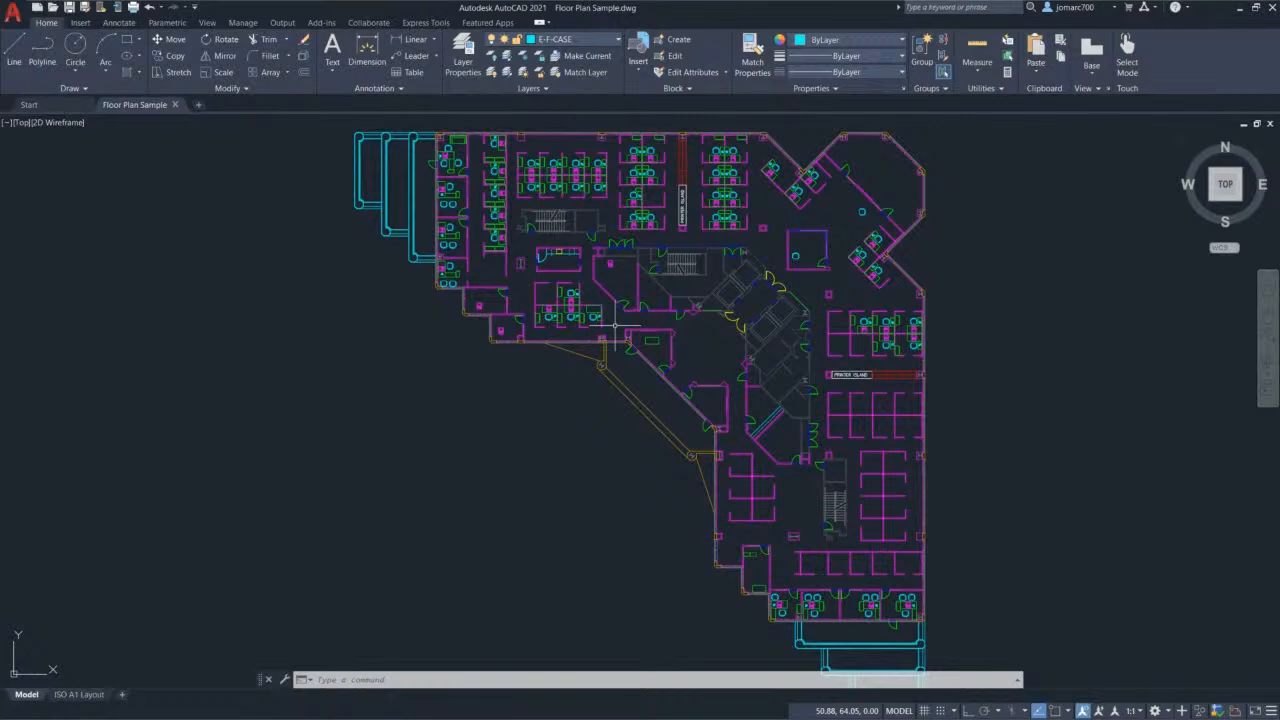
middle_drag(616, 325, 616, 310)
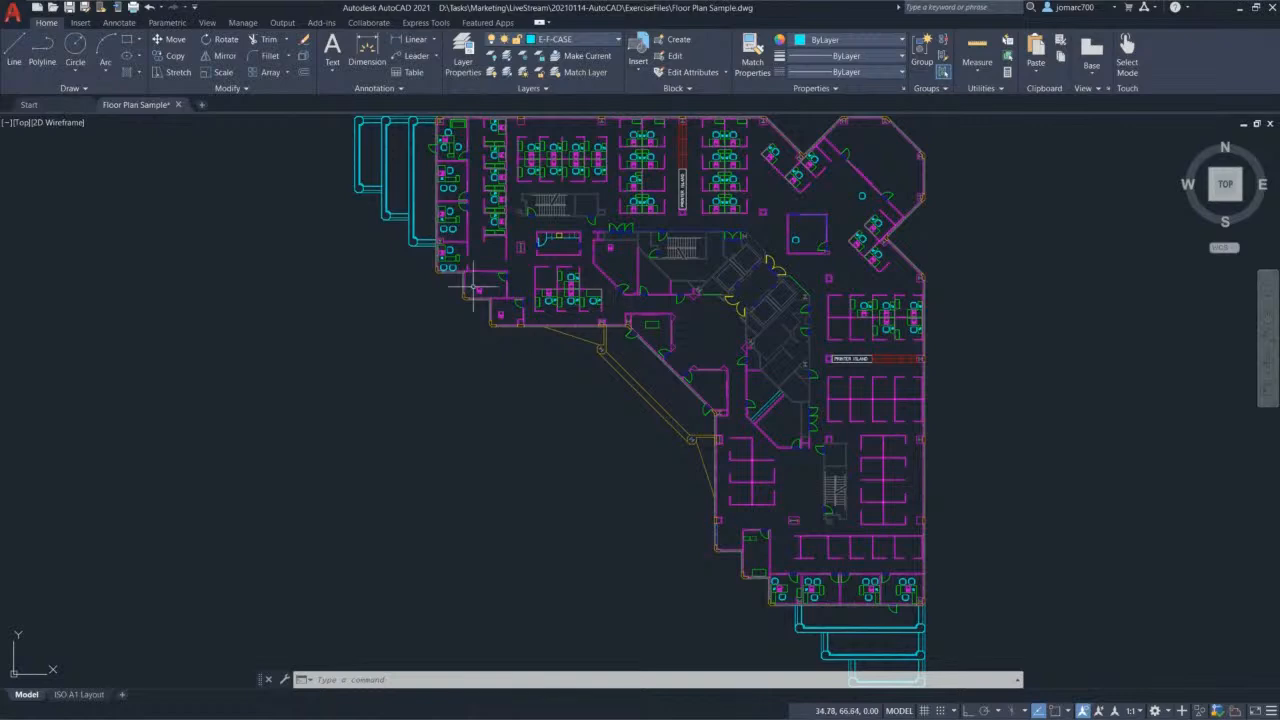
click(13, 15)
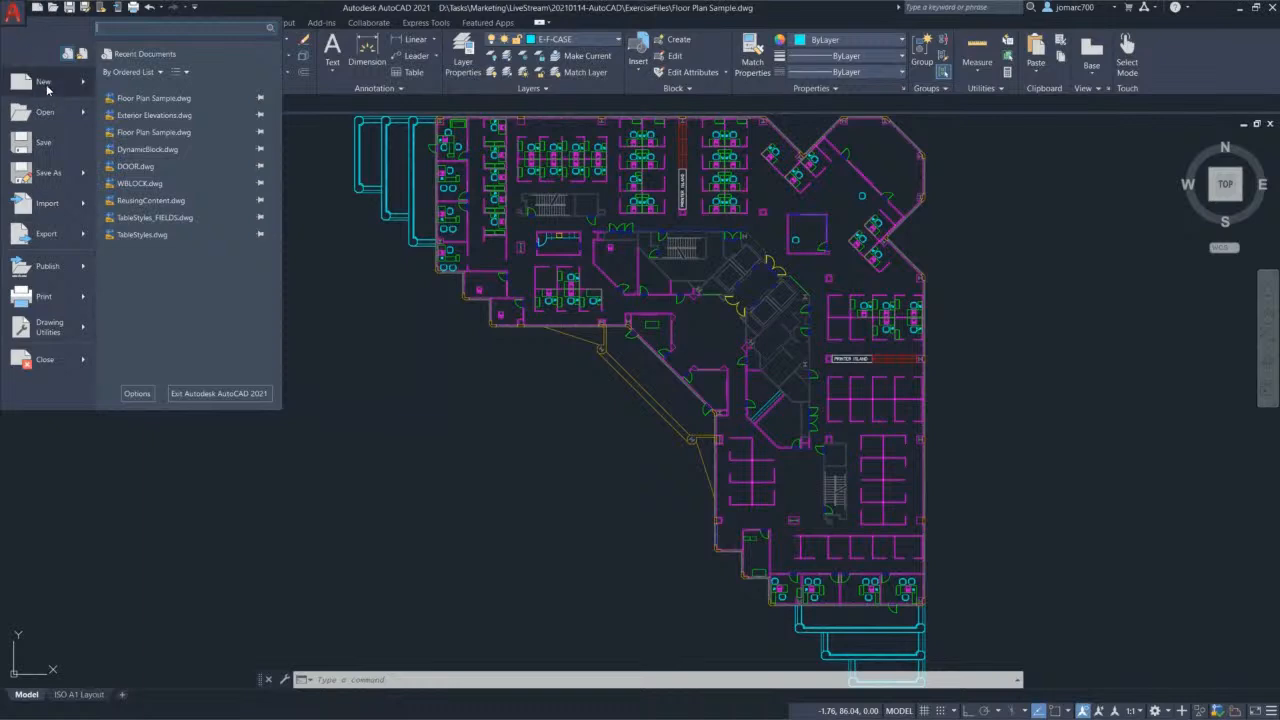
Step: Toggle between Recent and Open Documents, then pin and unpin Floor Plan Sample.dwg
mouse_move(47, 89)
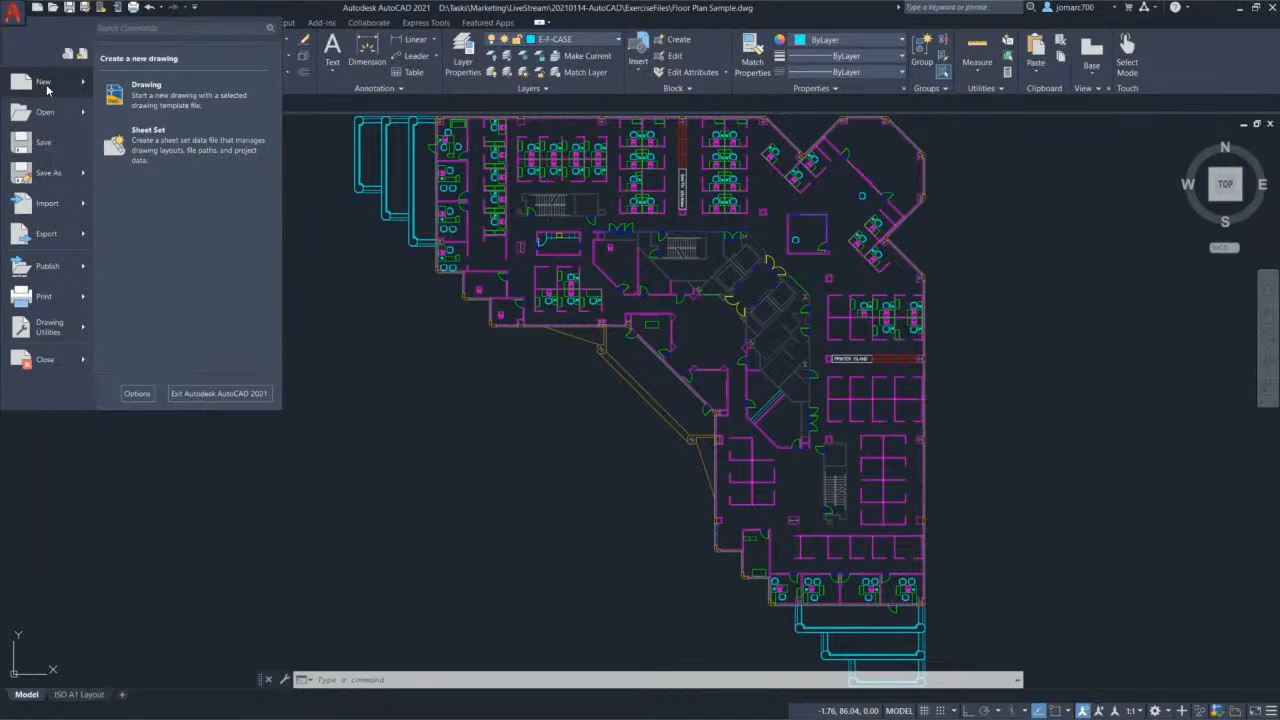
mouse_move(52, 118)
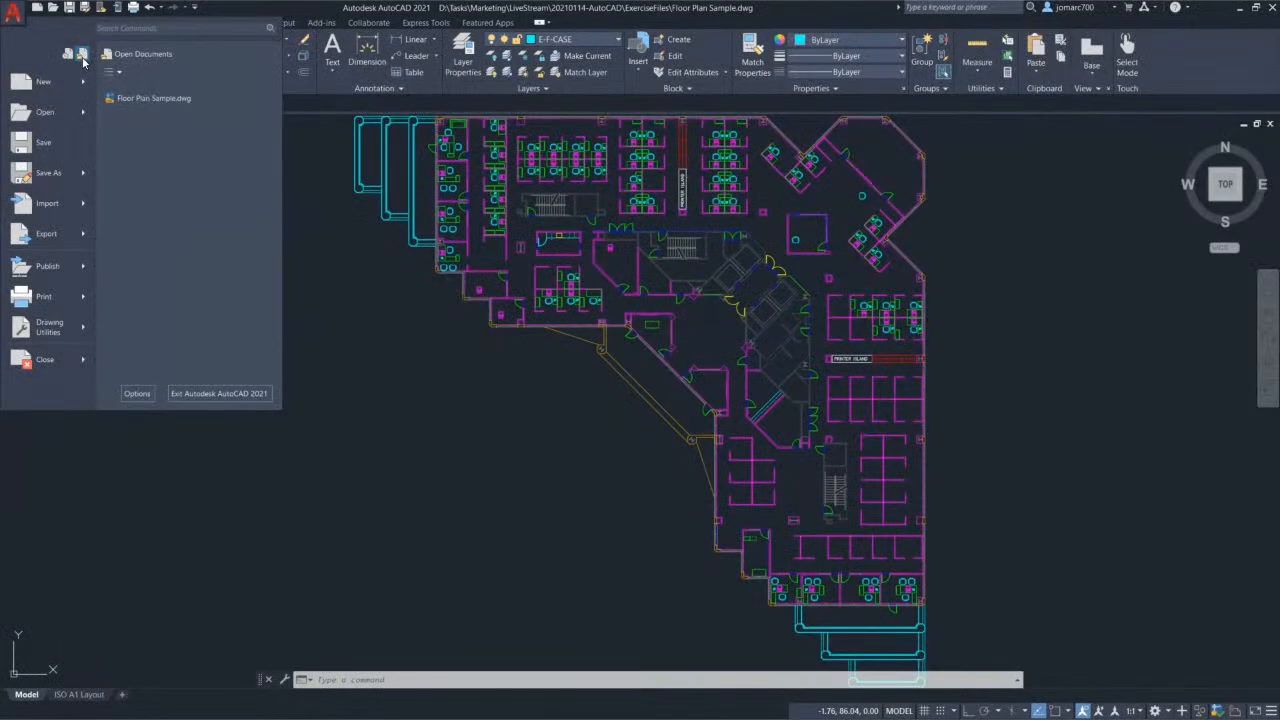
mouse_move(154, 102)
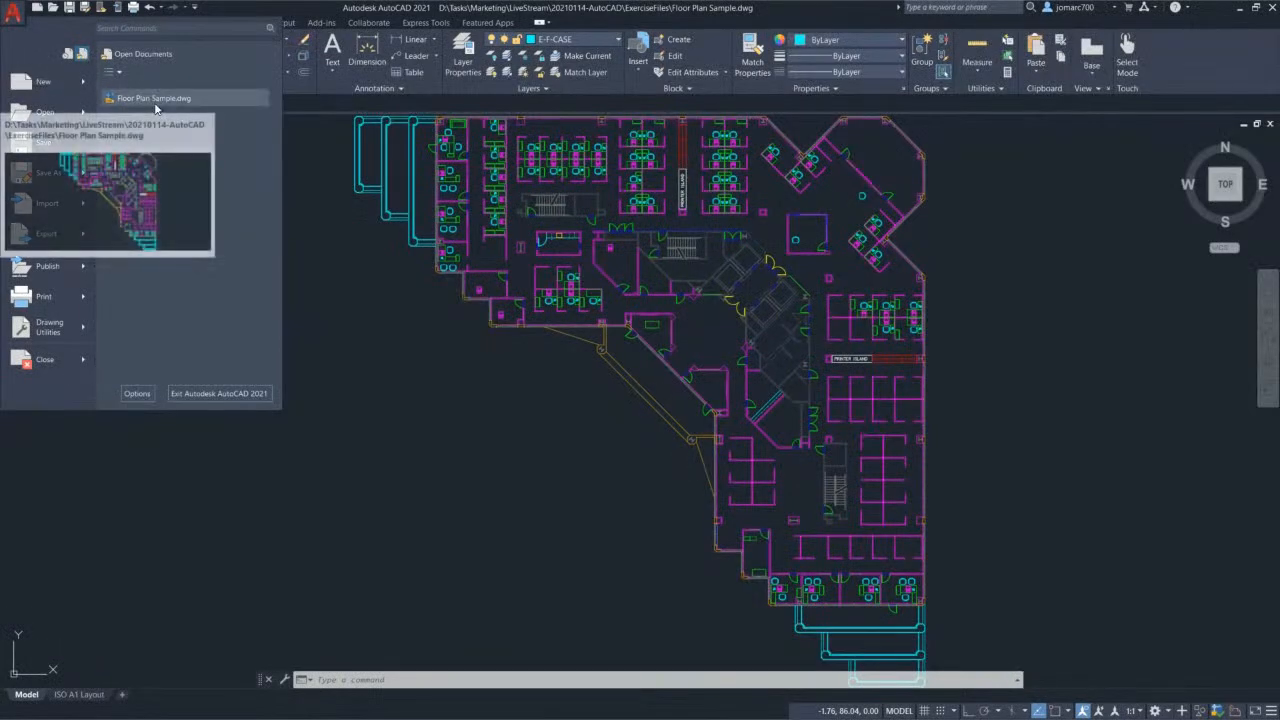
click(68, 56)
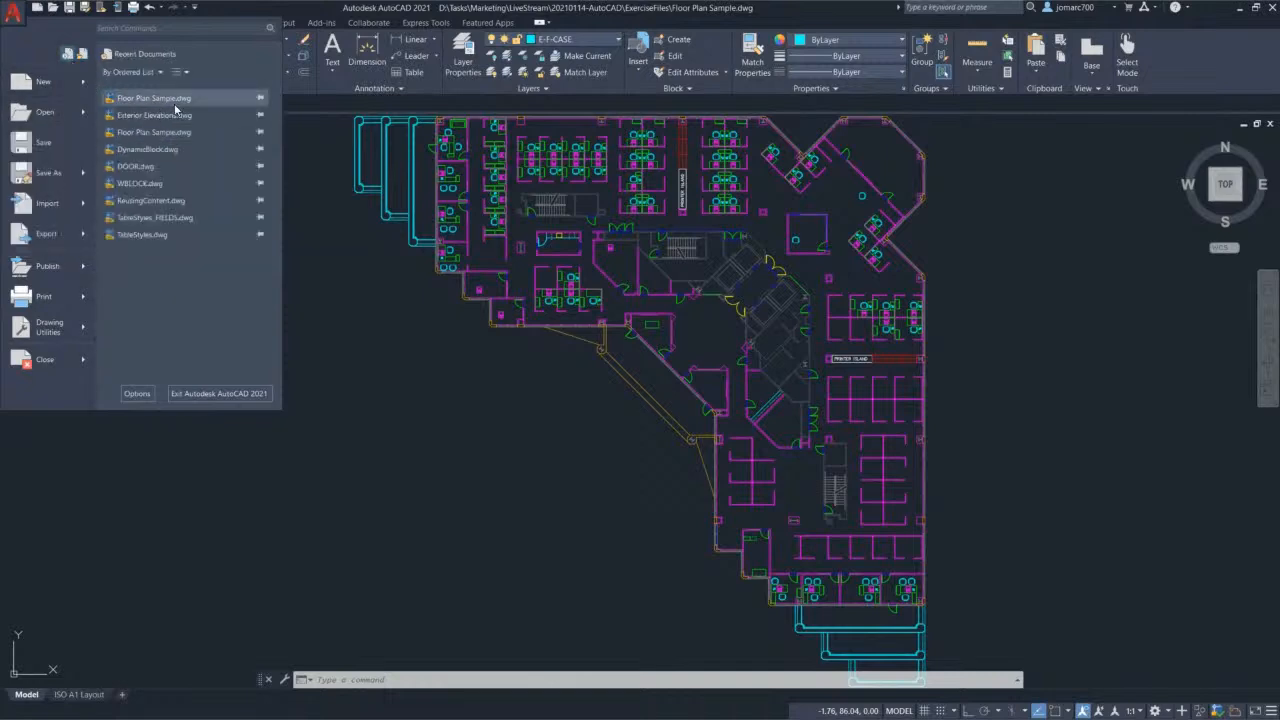
click(85, 56)
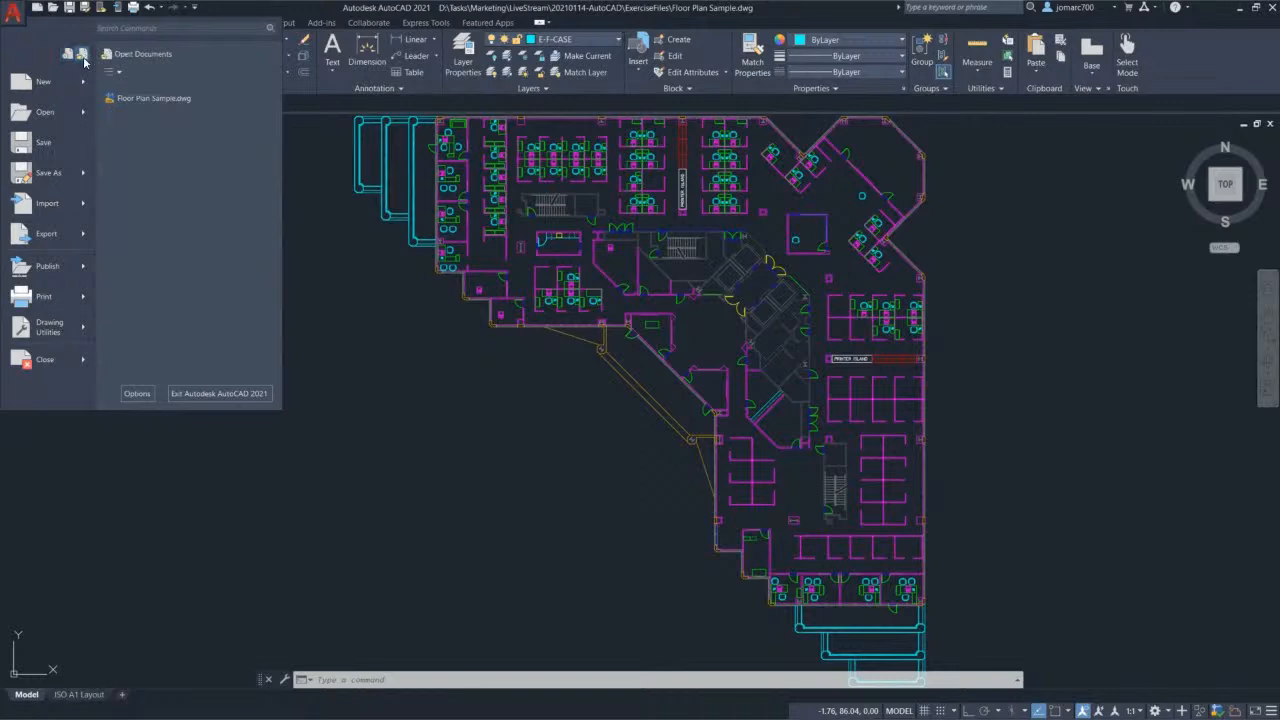
click(68, 55)
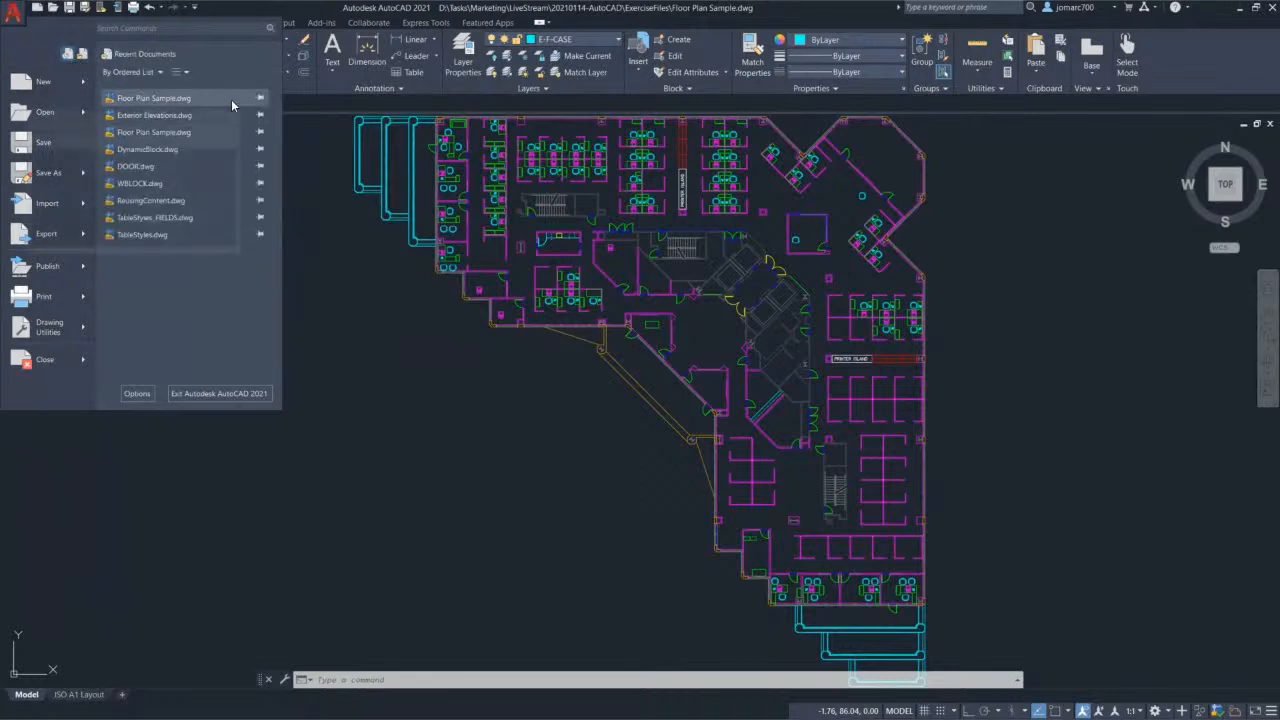
mouse_move(231, 99)
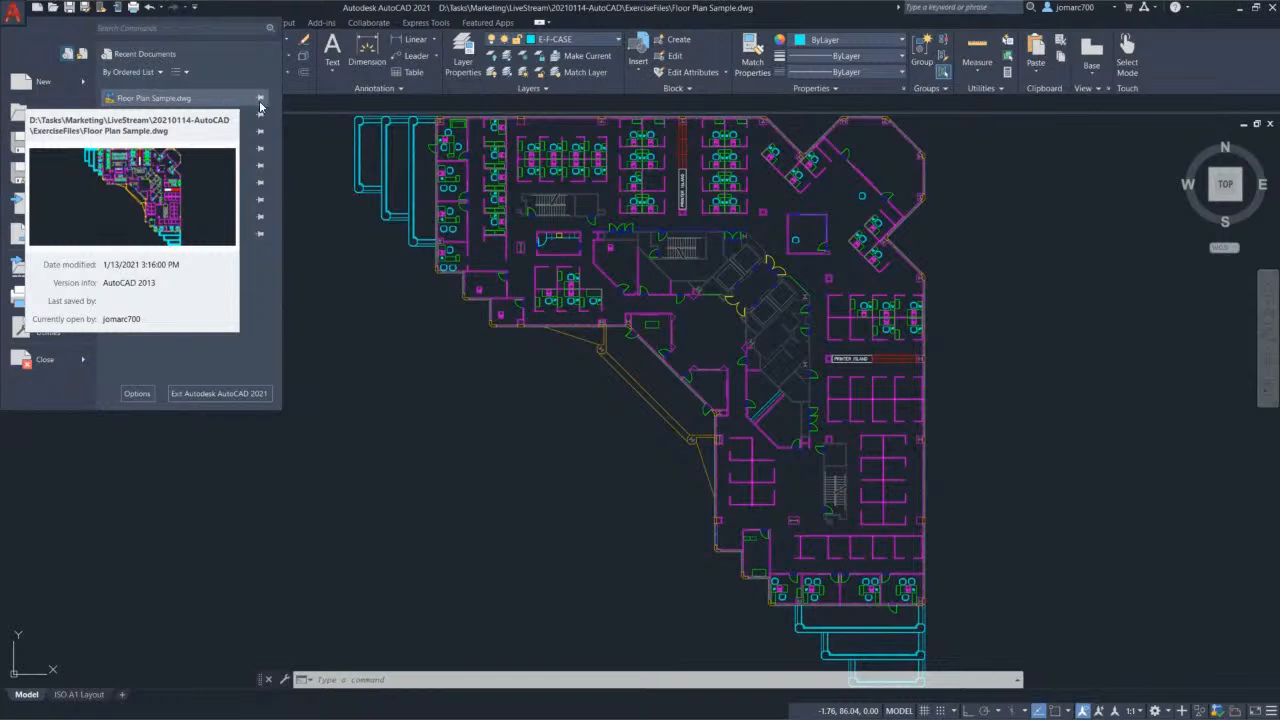
click(258, 98)
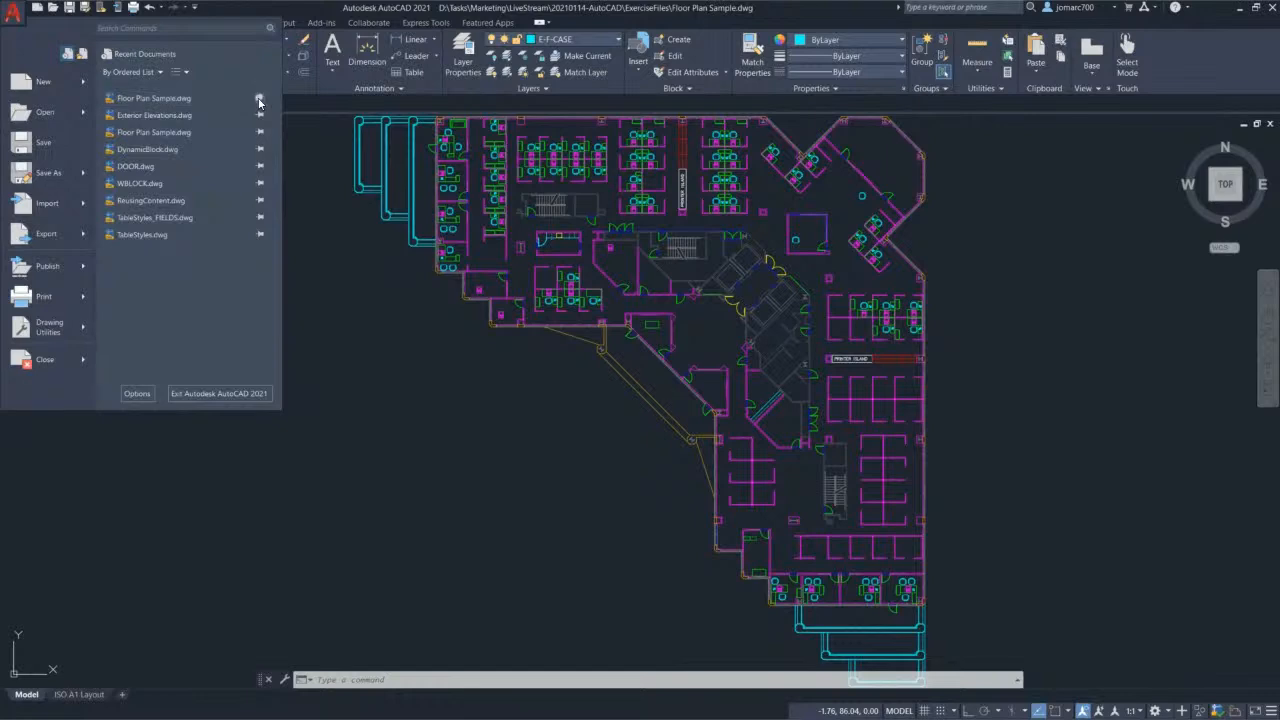
click(259, 102)
Step: Switch the recent-files view through Large Icons and Small Images, ending on Small Icons
click(185, 77)
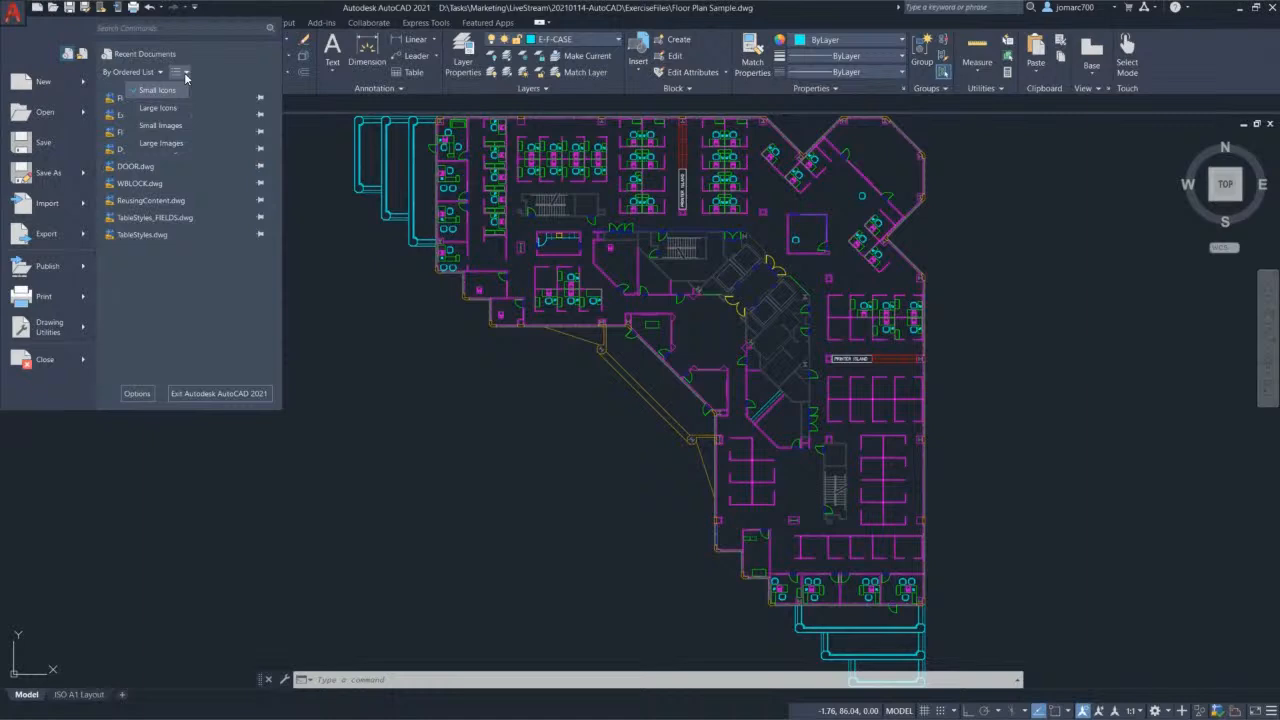
click(158, 107)
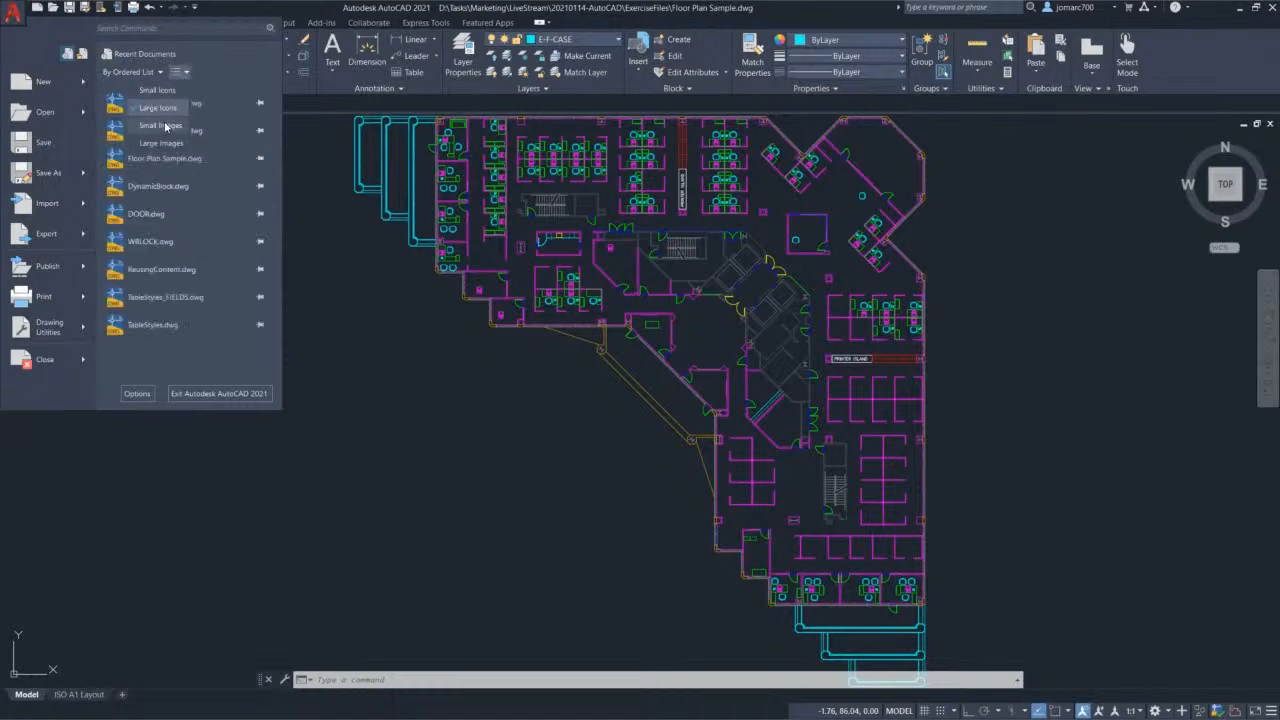
click(165, 126)
click(180, 72)
click(174, 90)
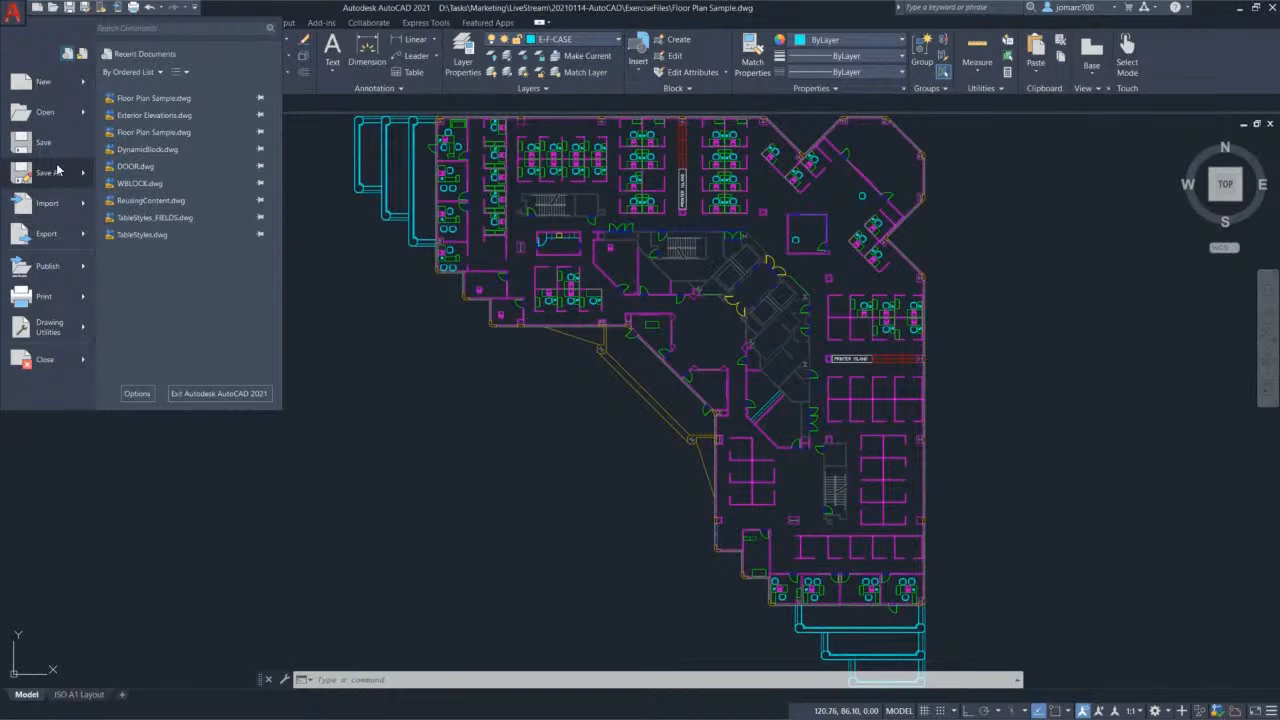
mouse_move(56, 177)
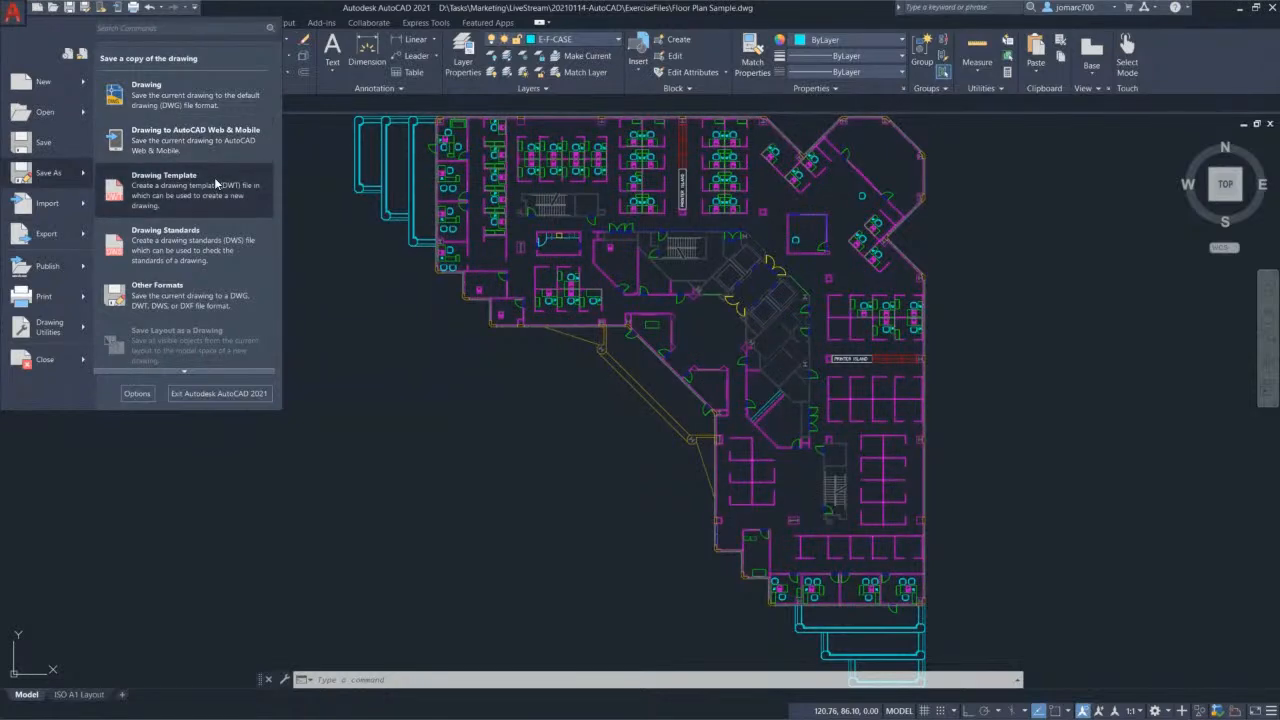
click(177, 300)
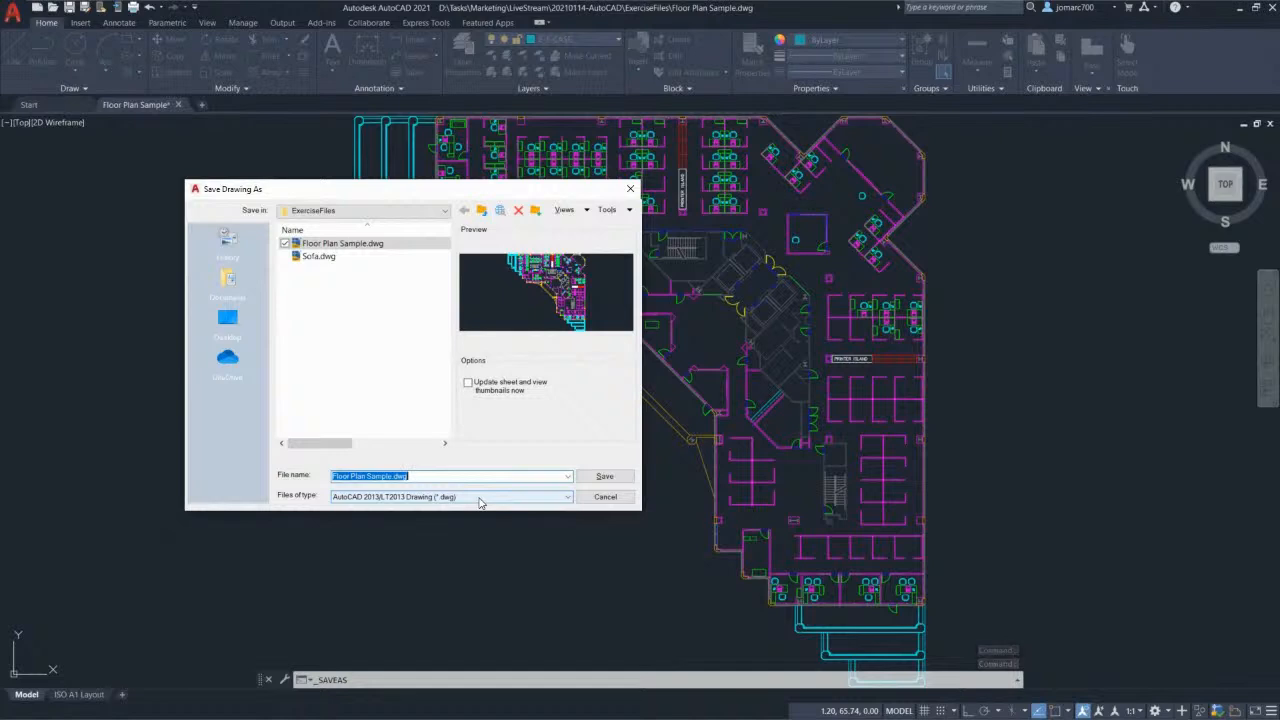
click(479, 497)
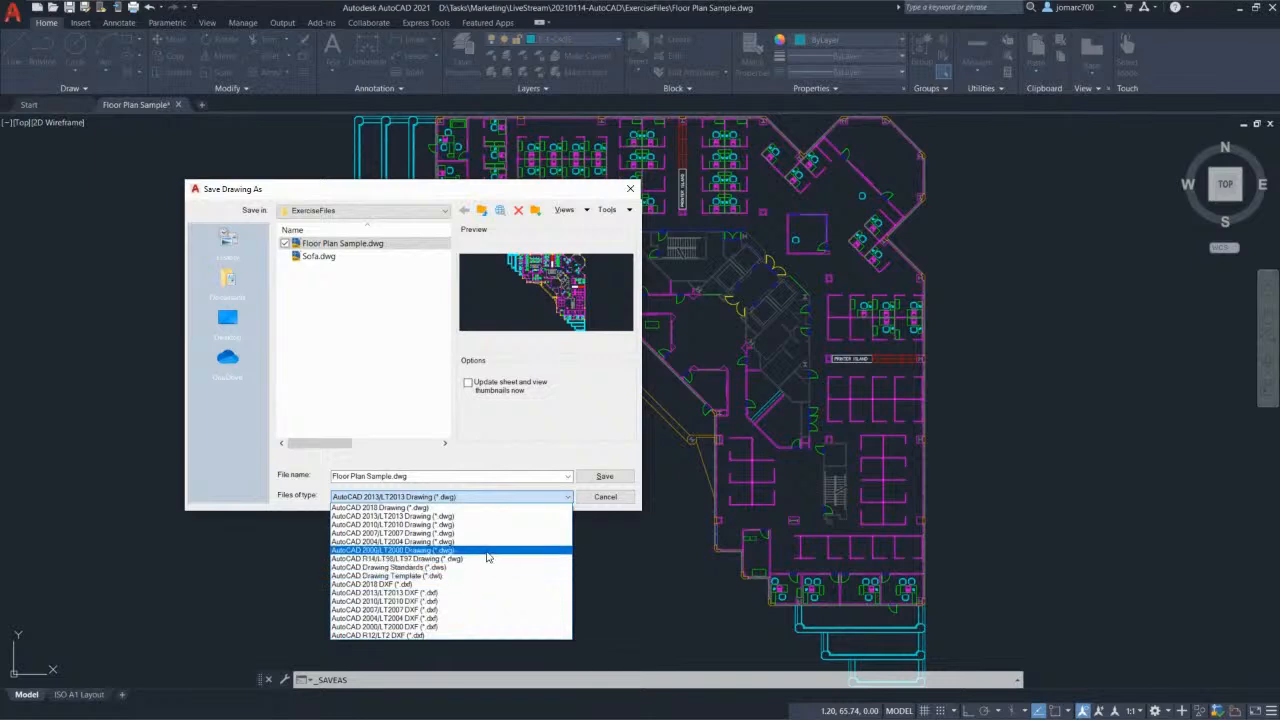
click(603, 501)
click(603, 501)
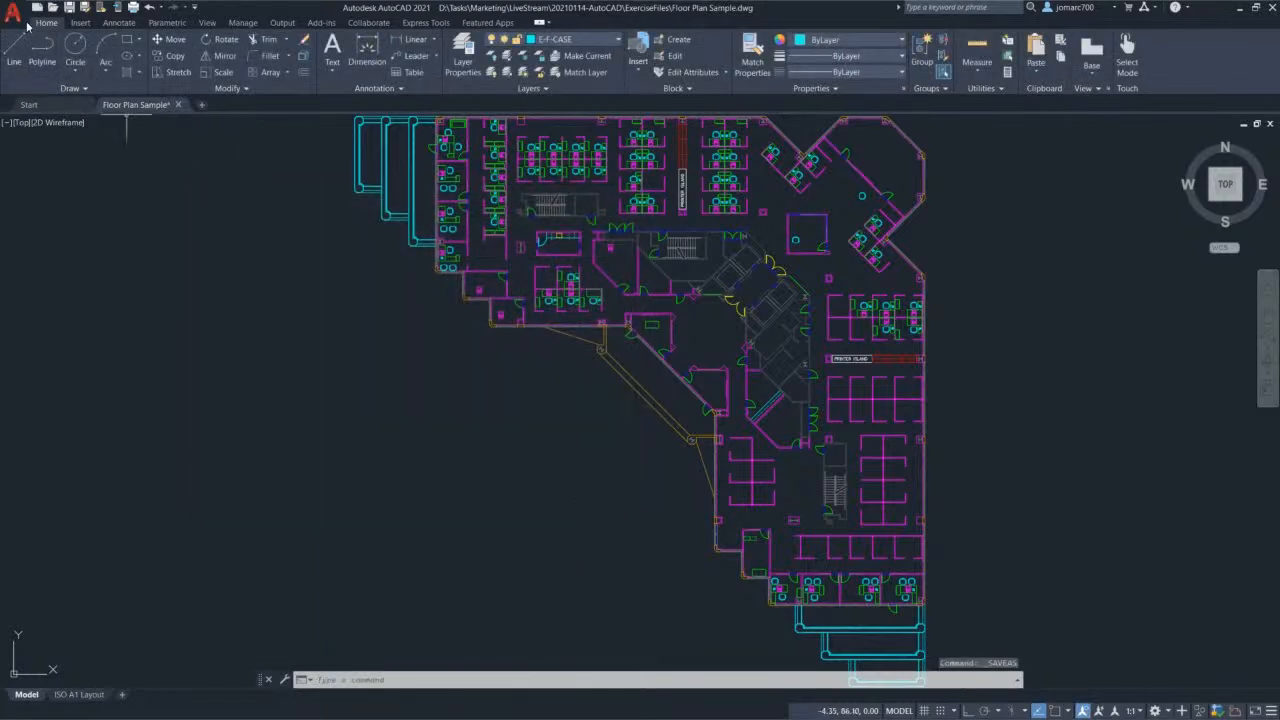
click(15, 19)
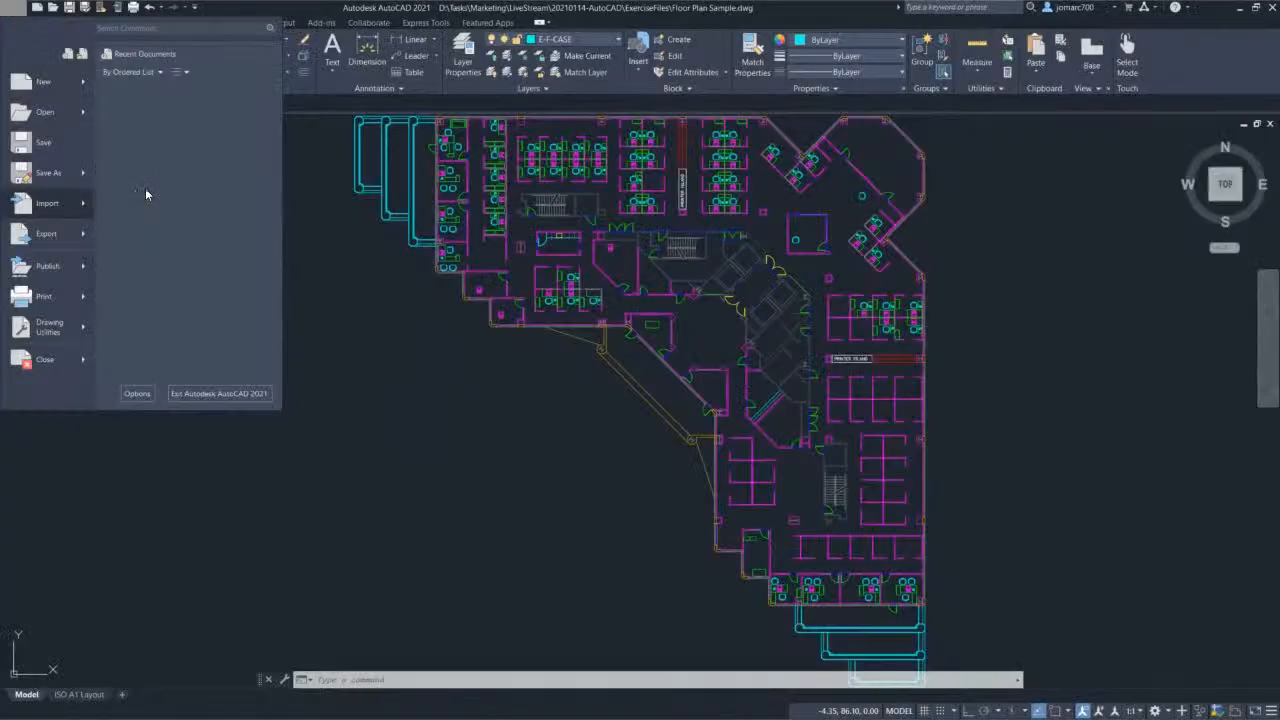
click(145, 188)
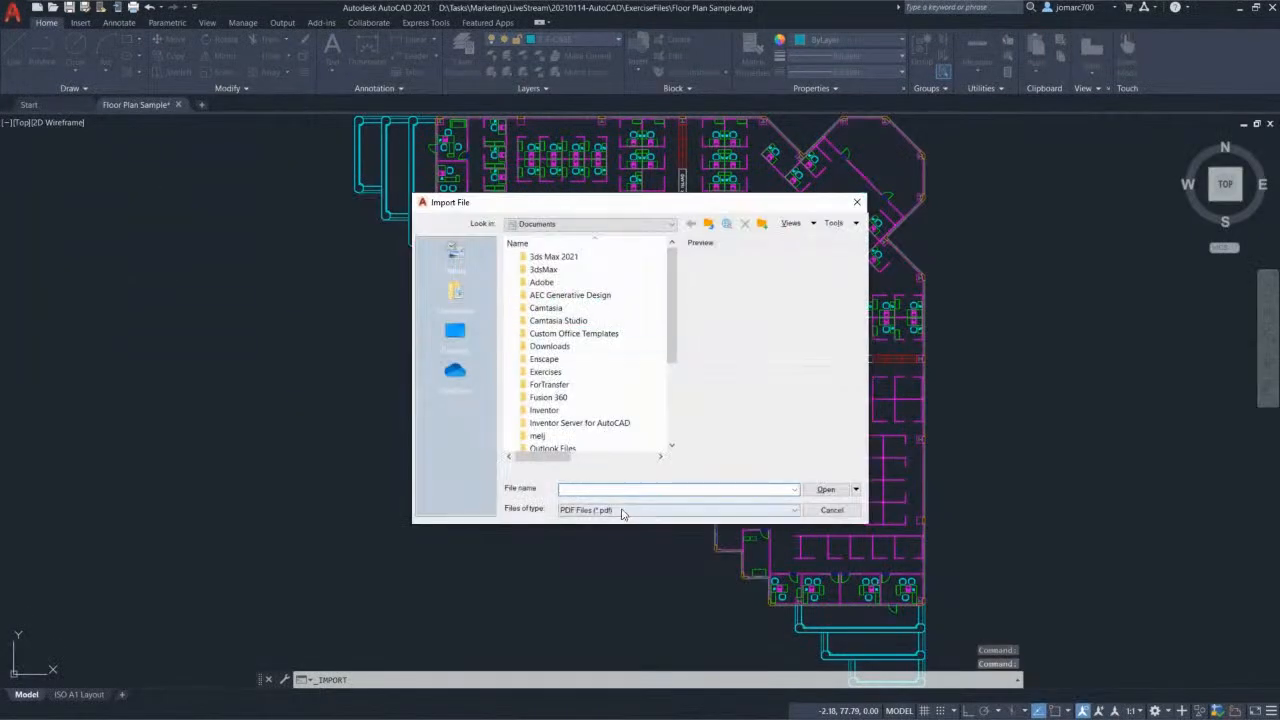
click(624, 510)
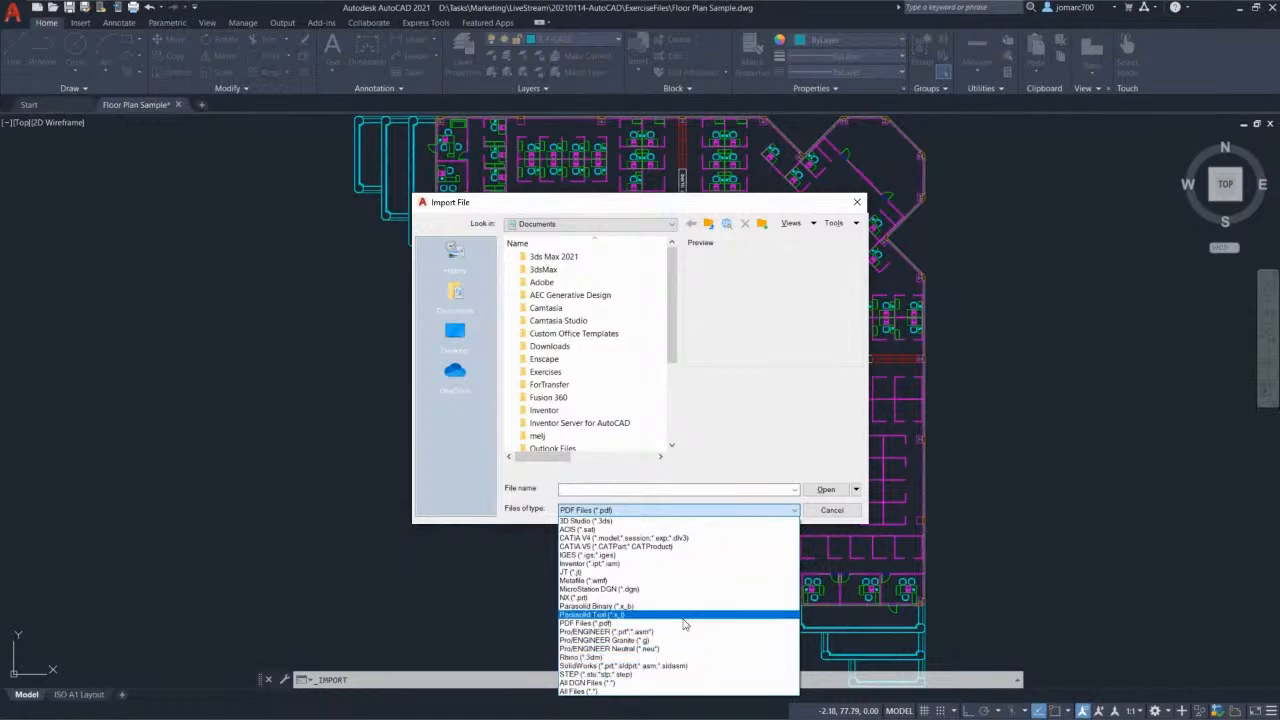
click(826, 514)
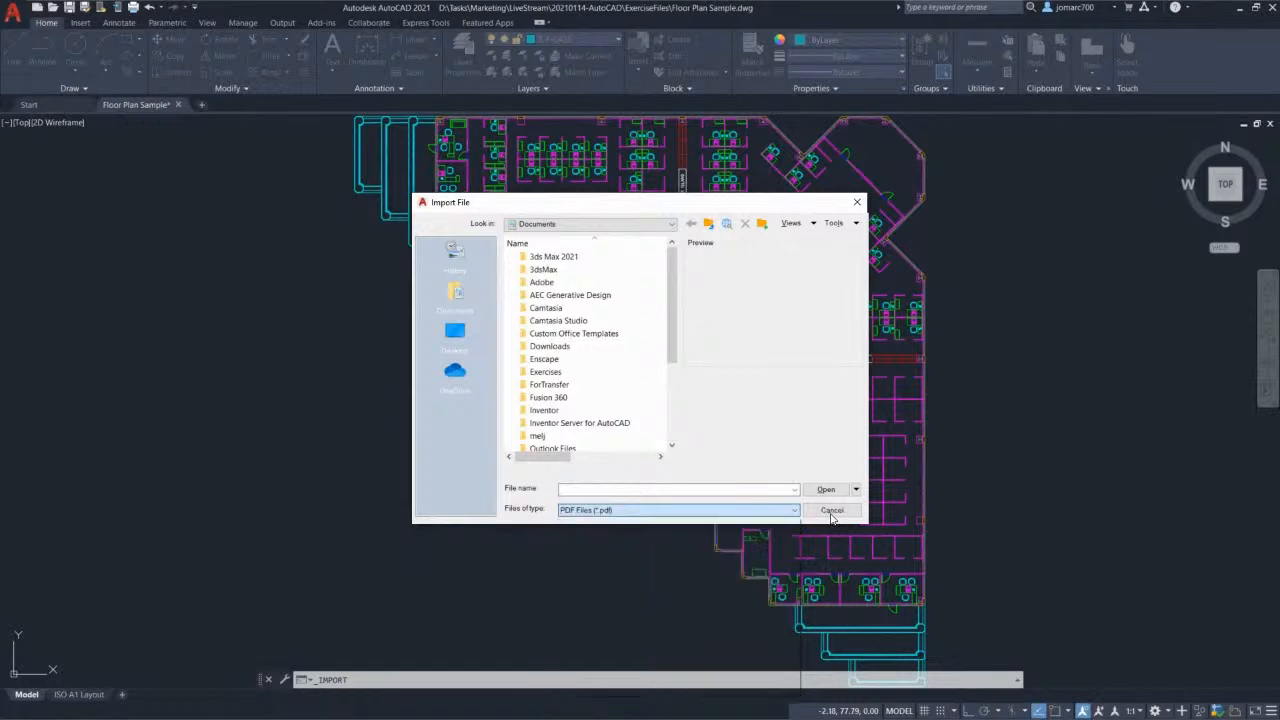
click(828, 508)
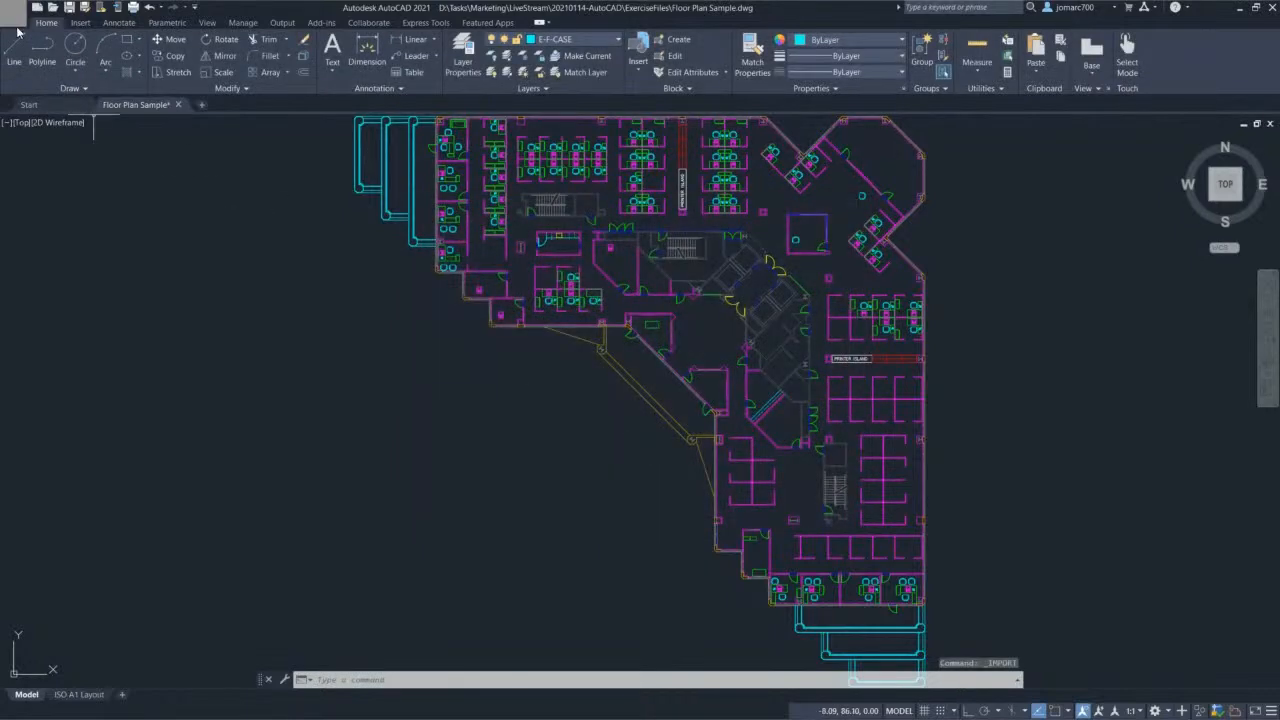
click(13, 16)
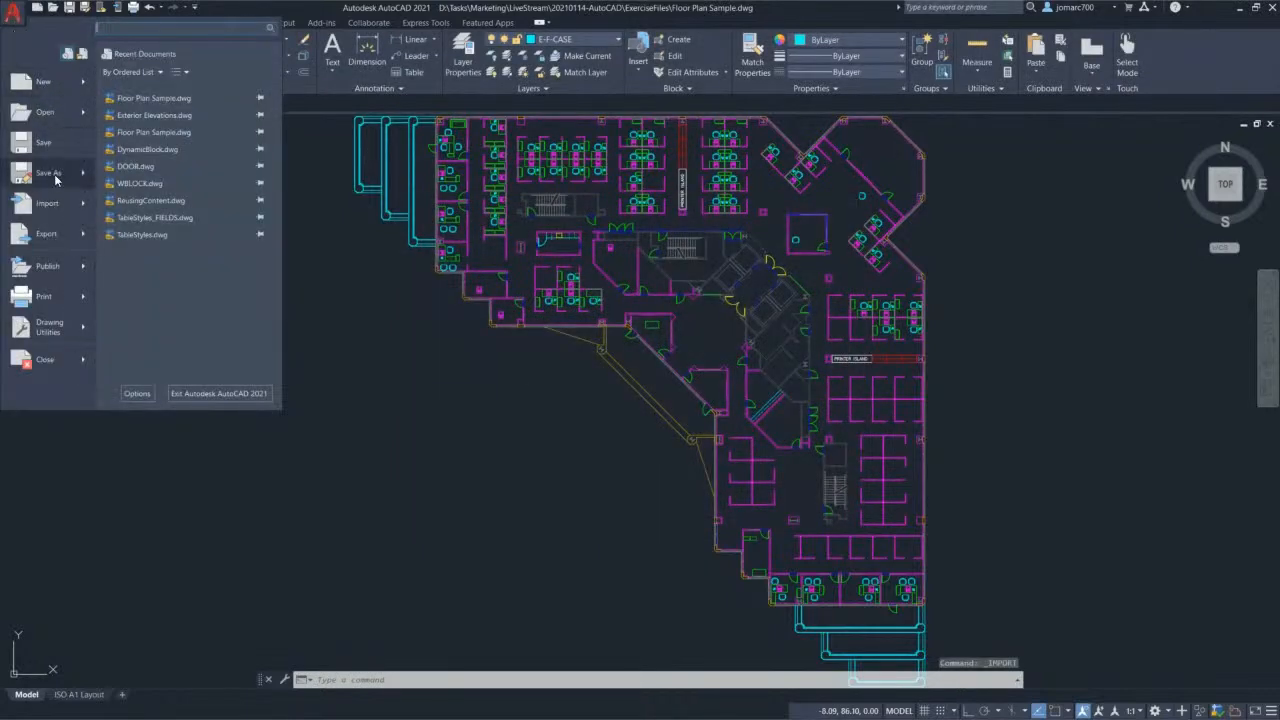
Step: Review the file types in the Export Data dialog, then cancel without exporting
mouse_move(62, 208)
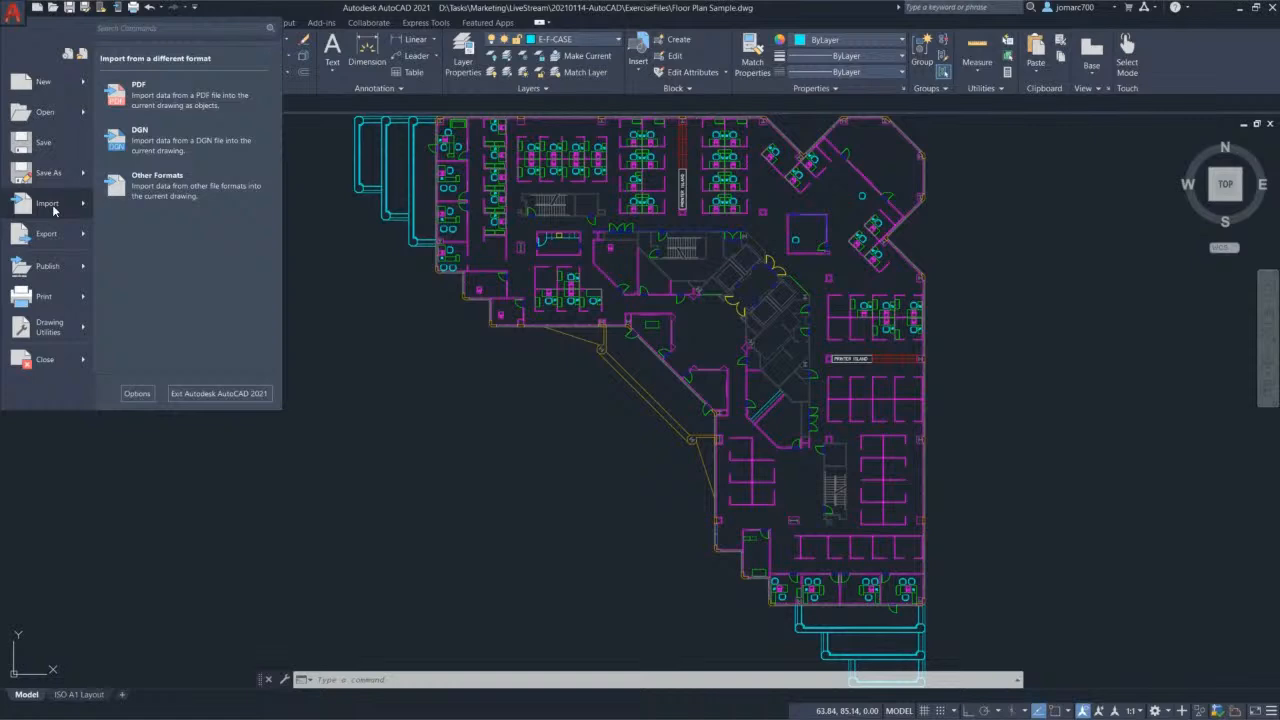
mouse_move(47, 241)
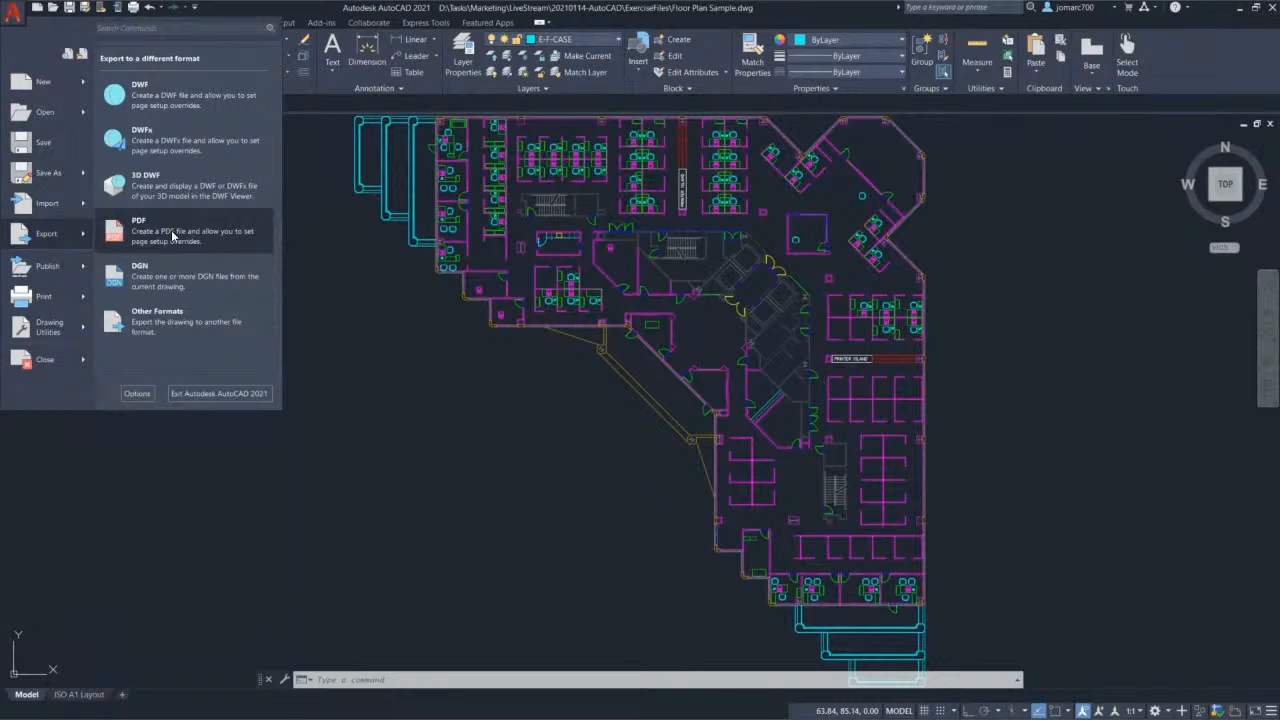
click(176, 323)
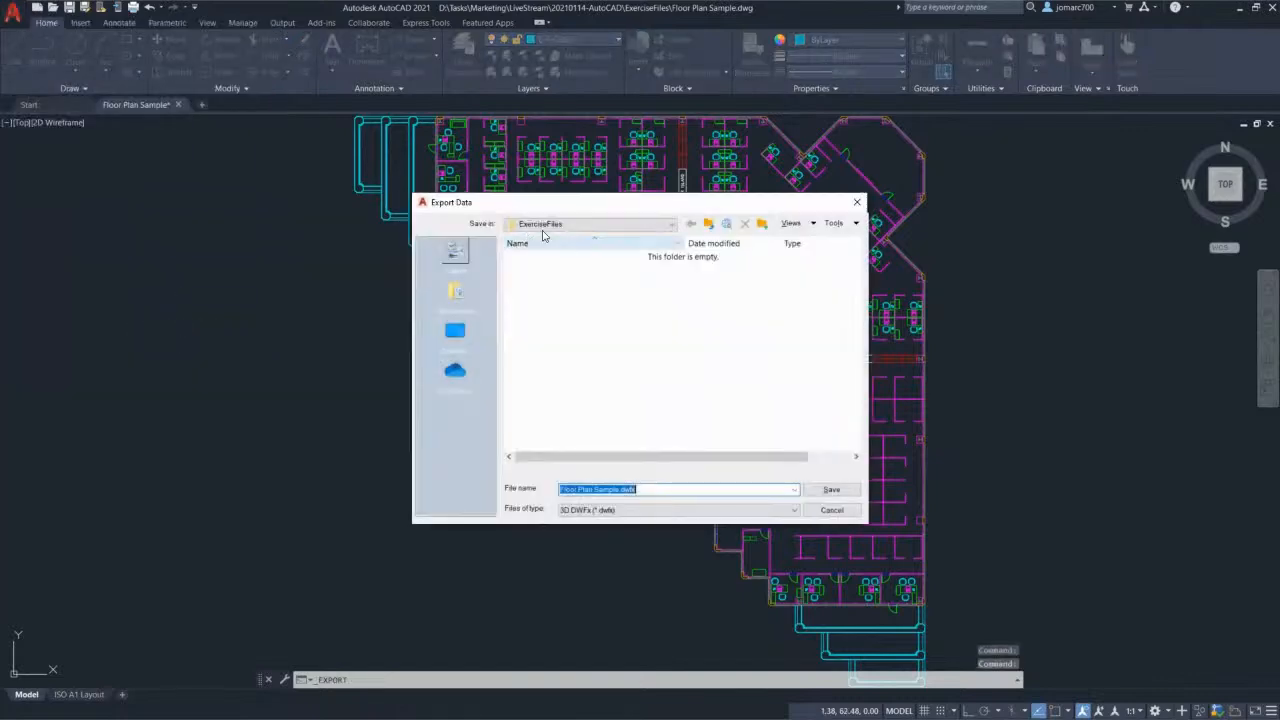
drag(572, 199, 516, 128)
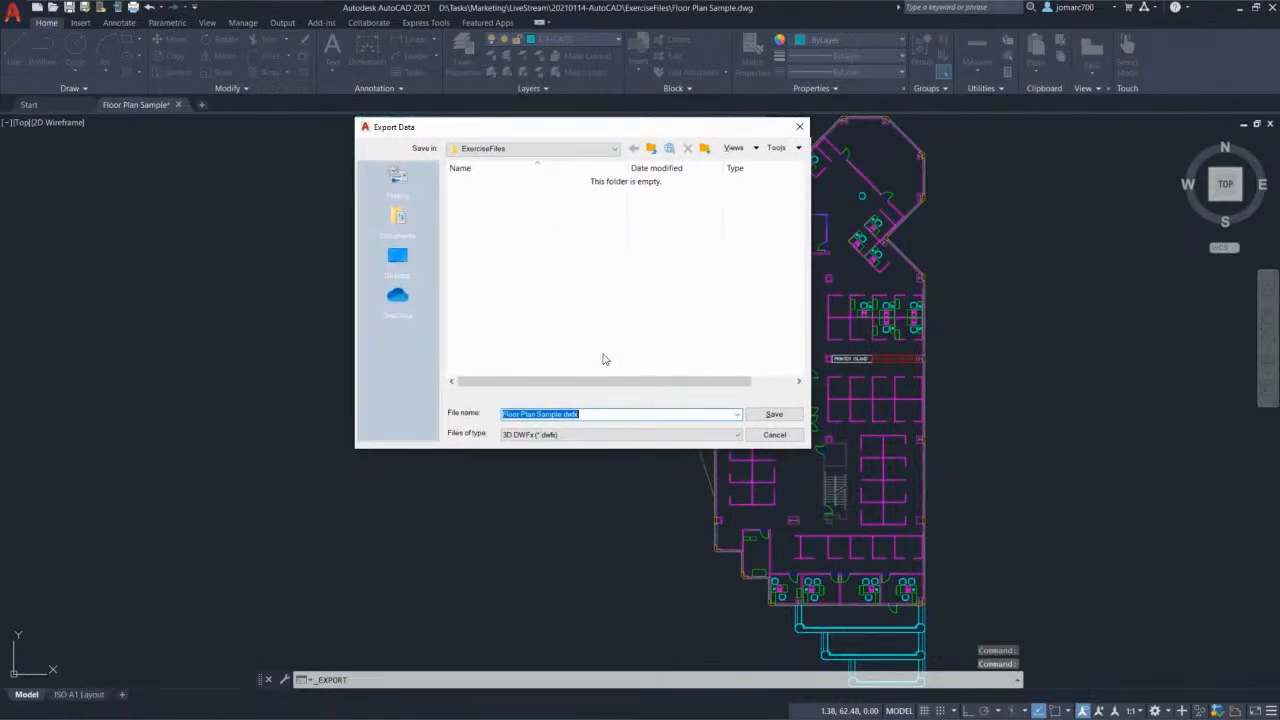
click(585, 436)
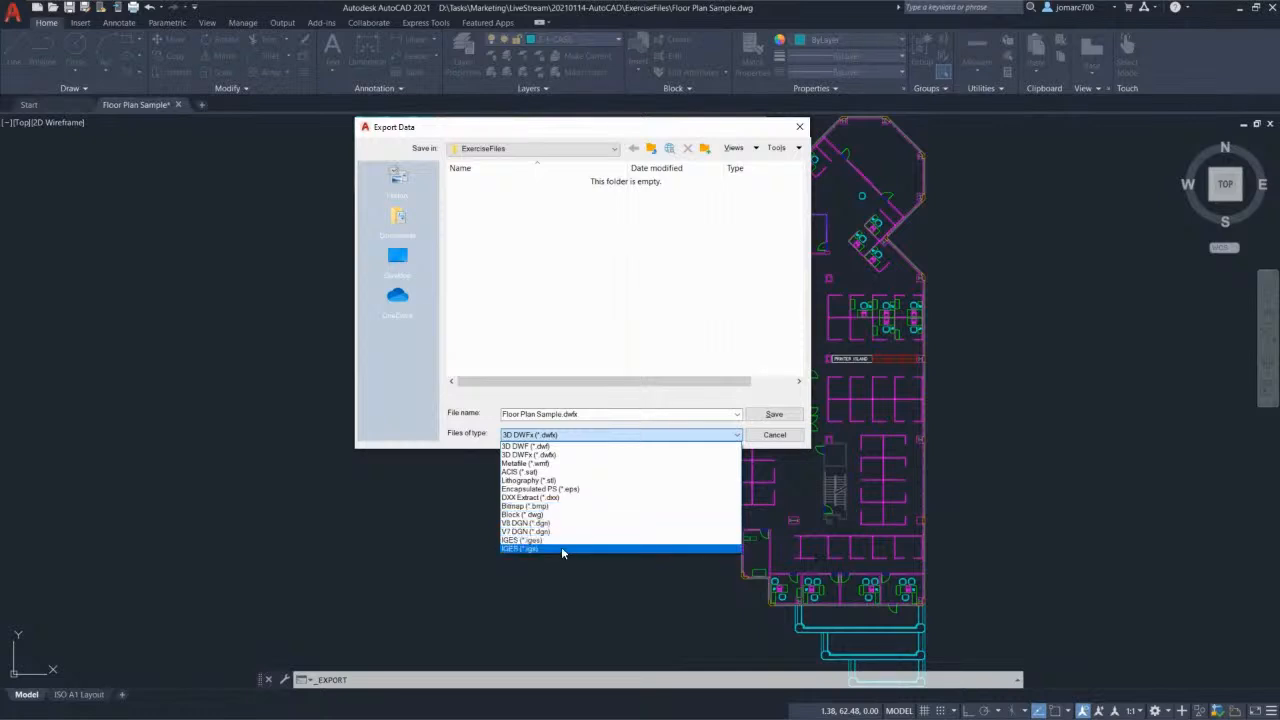
click(775, 440)
click(775, 437)
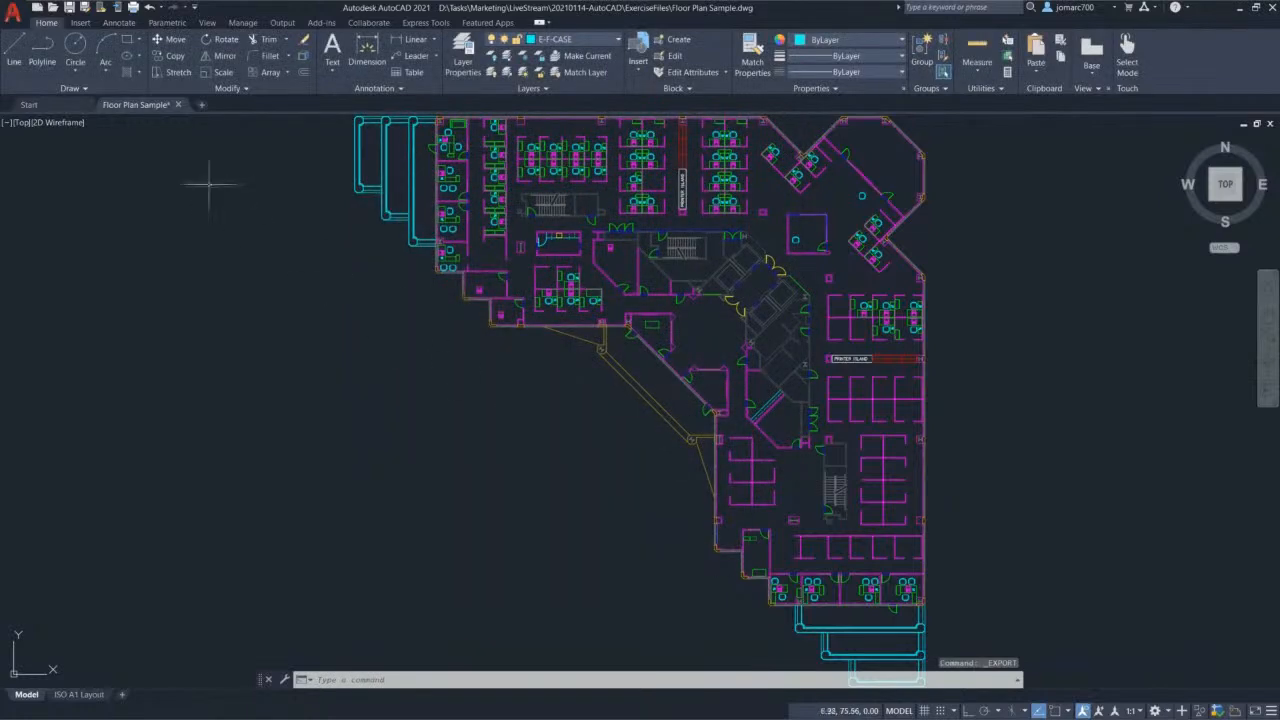
click(15, 15)
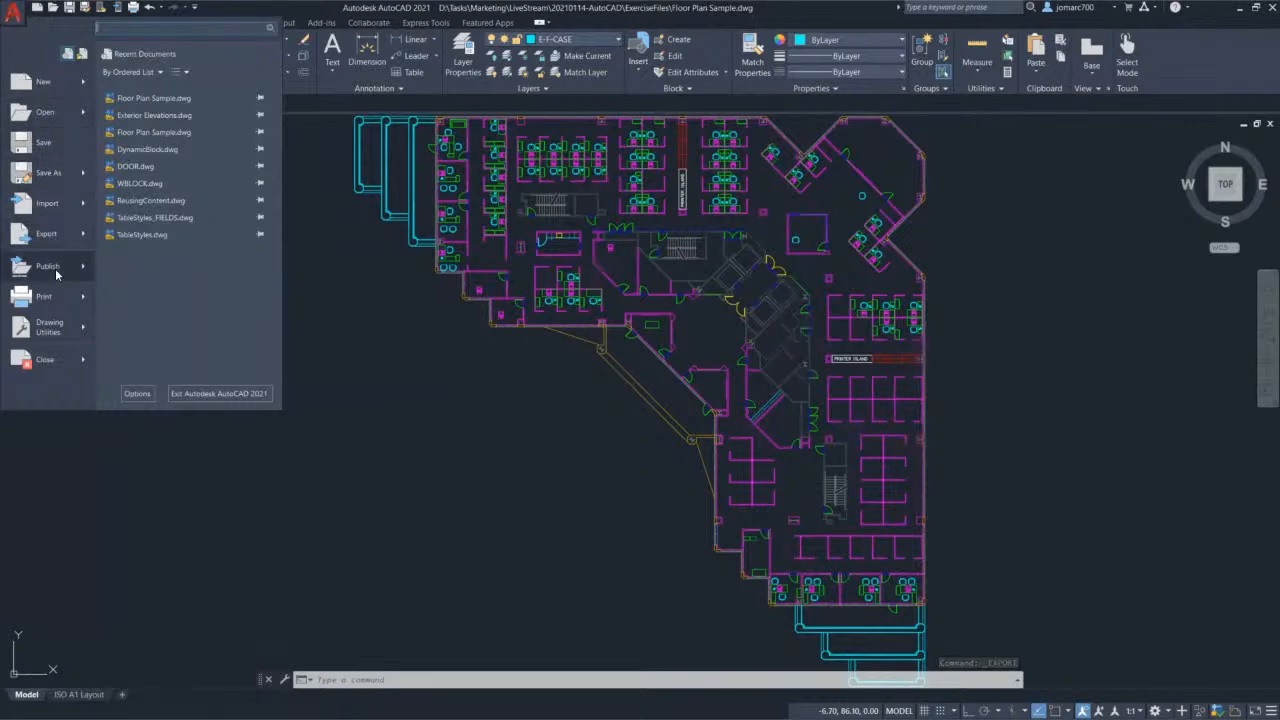
Step: Preview the Publish, Print, Drawing Utilities and Close submenus, then open Options
mouse_move(55, 268)
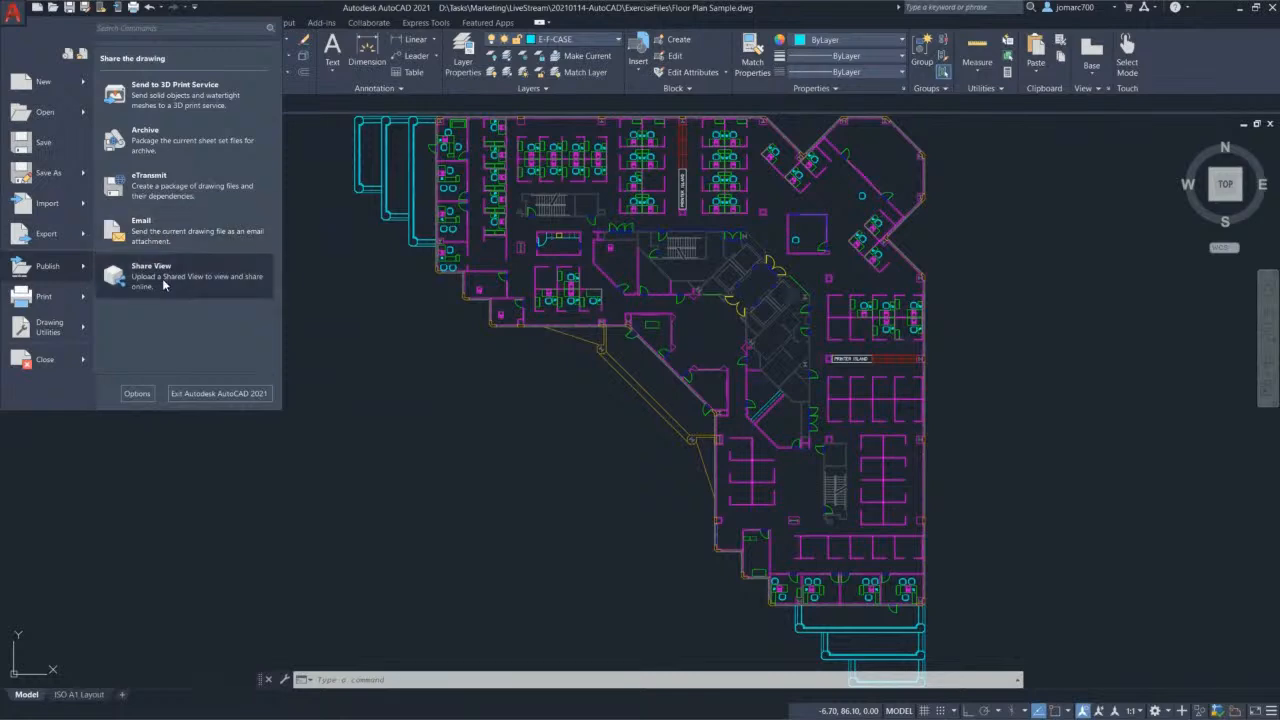
mouse_move(46, 298)
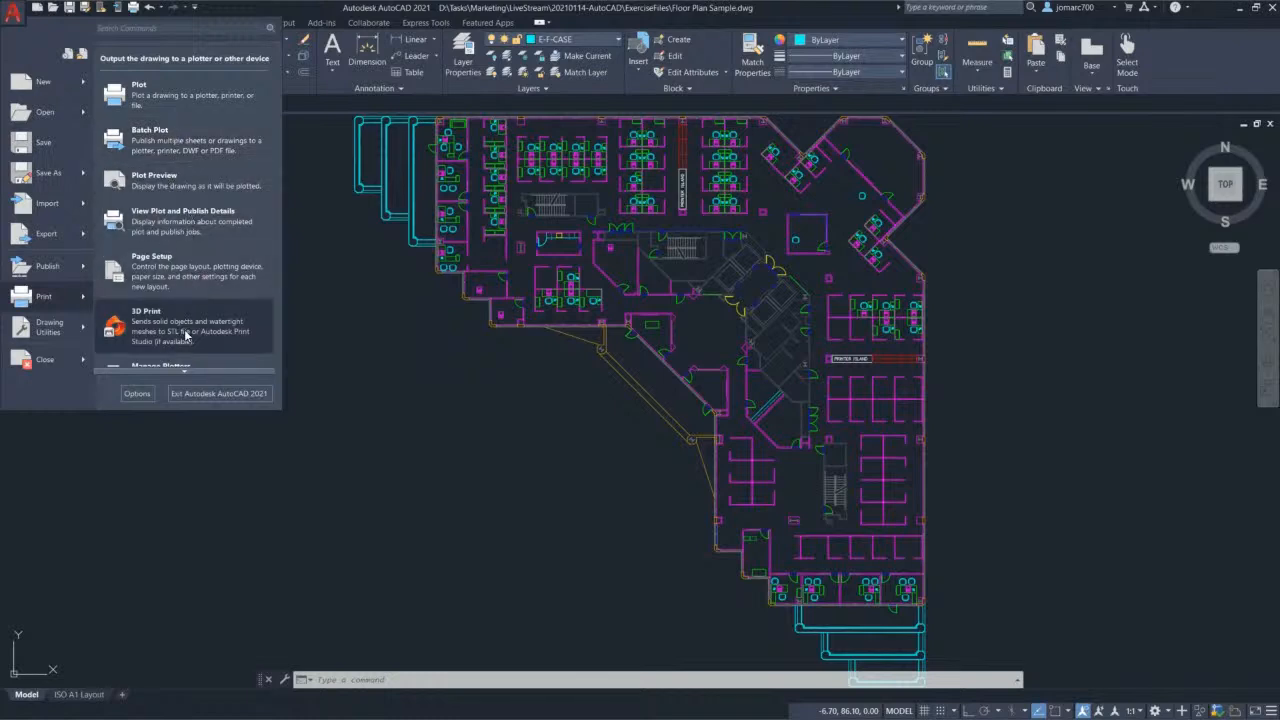
scroll(204, 373, down, 3)
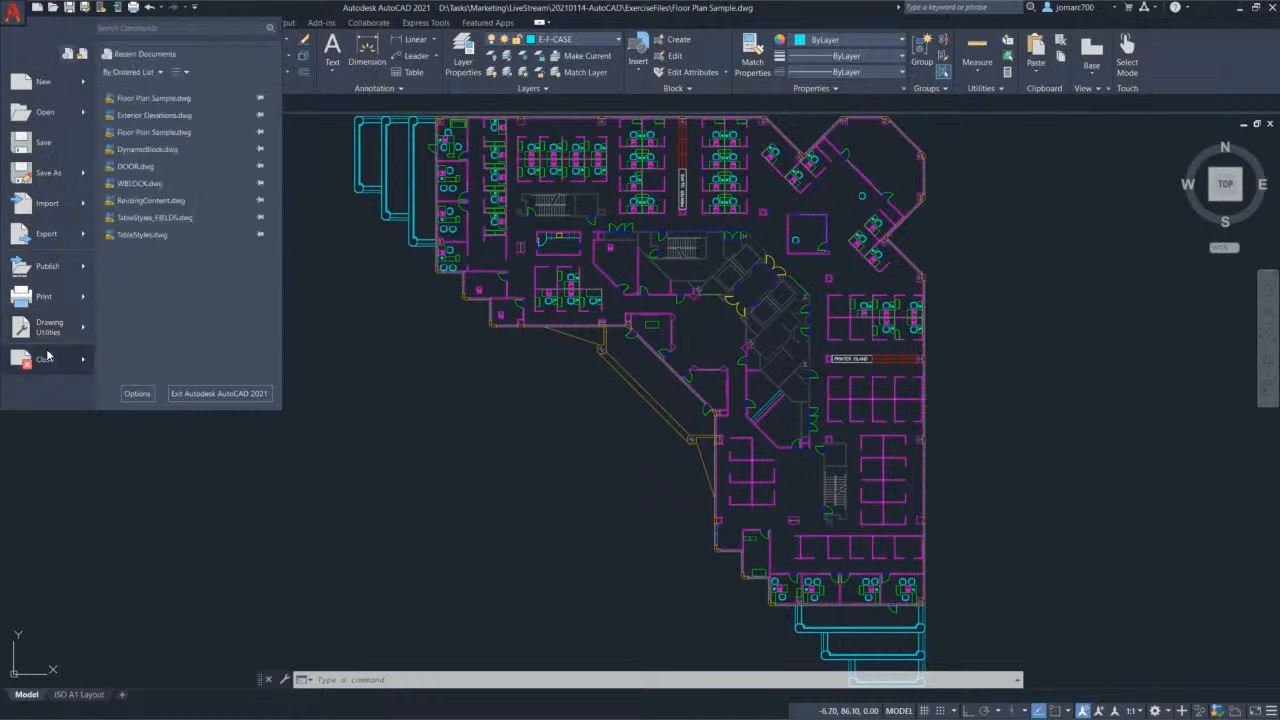
mouse_move(48, 328)
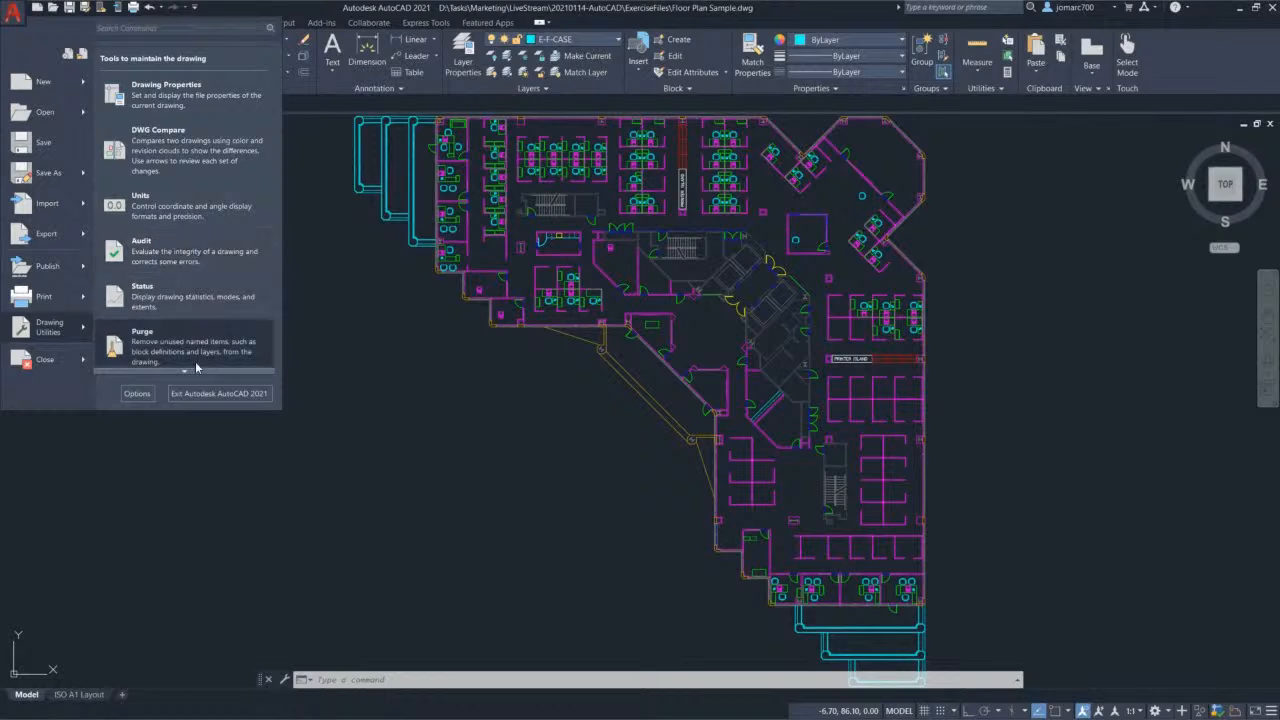
mouse_move(182, 371)
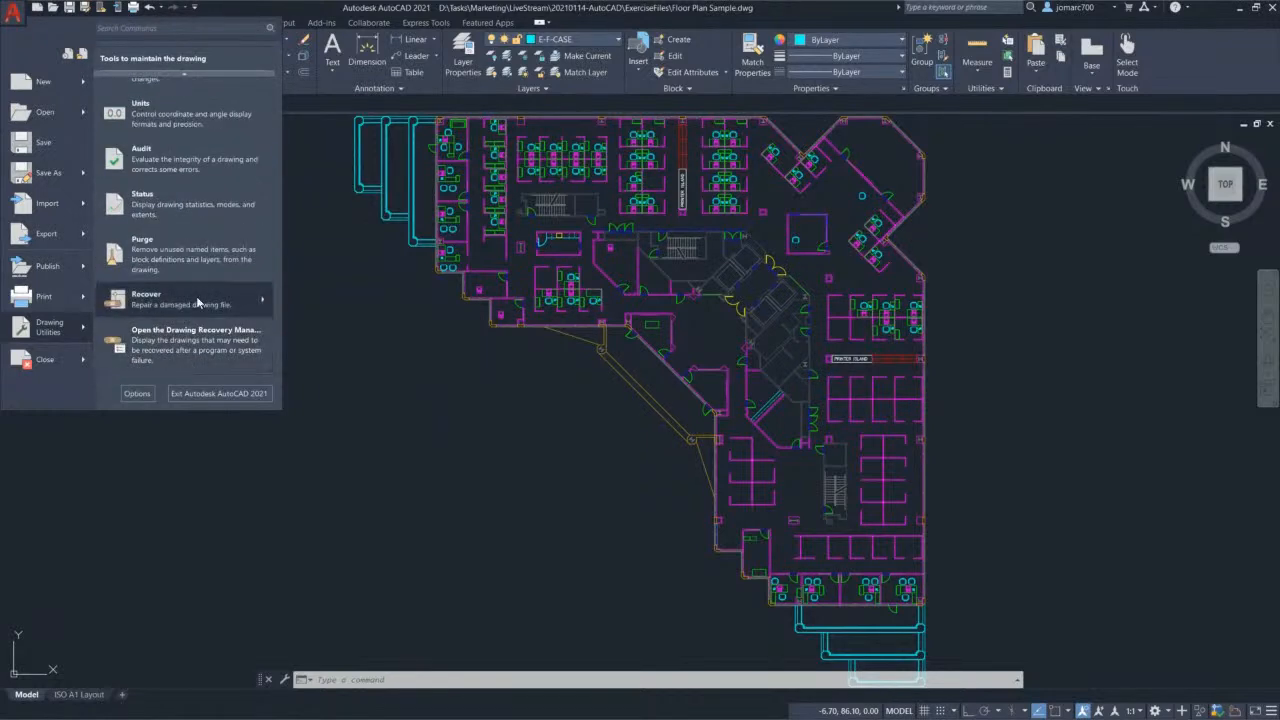
mouse_move(47, 369)
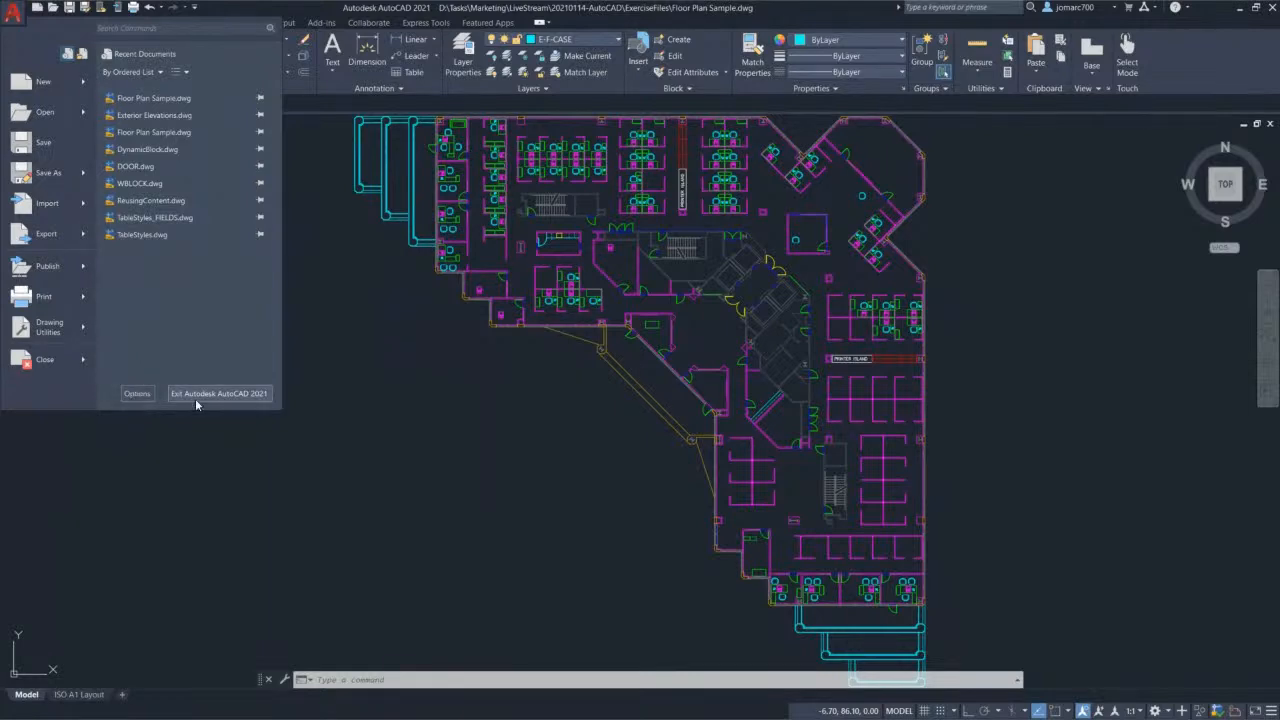
click(136, 394)
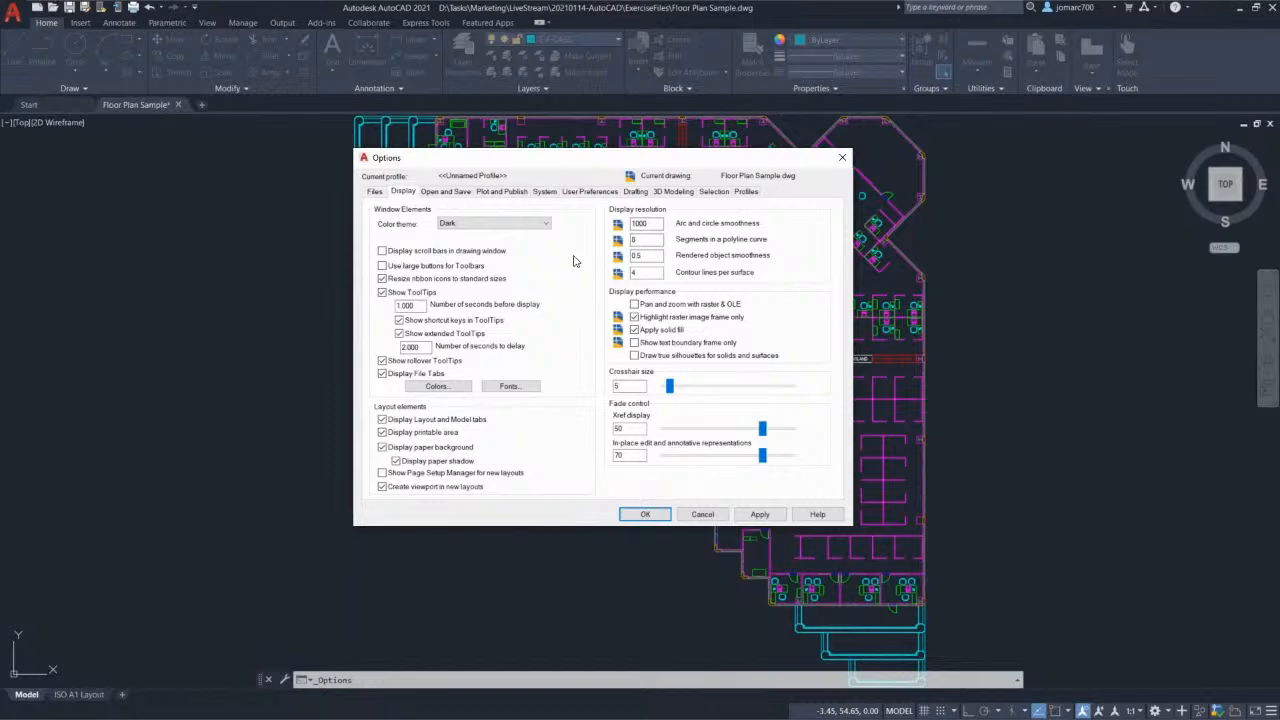
click(703, 515)
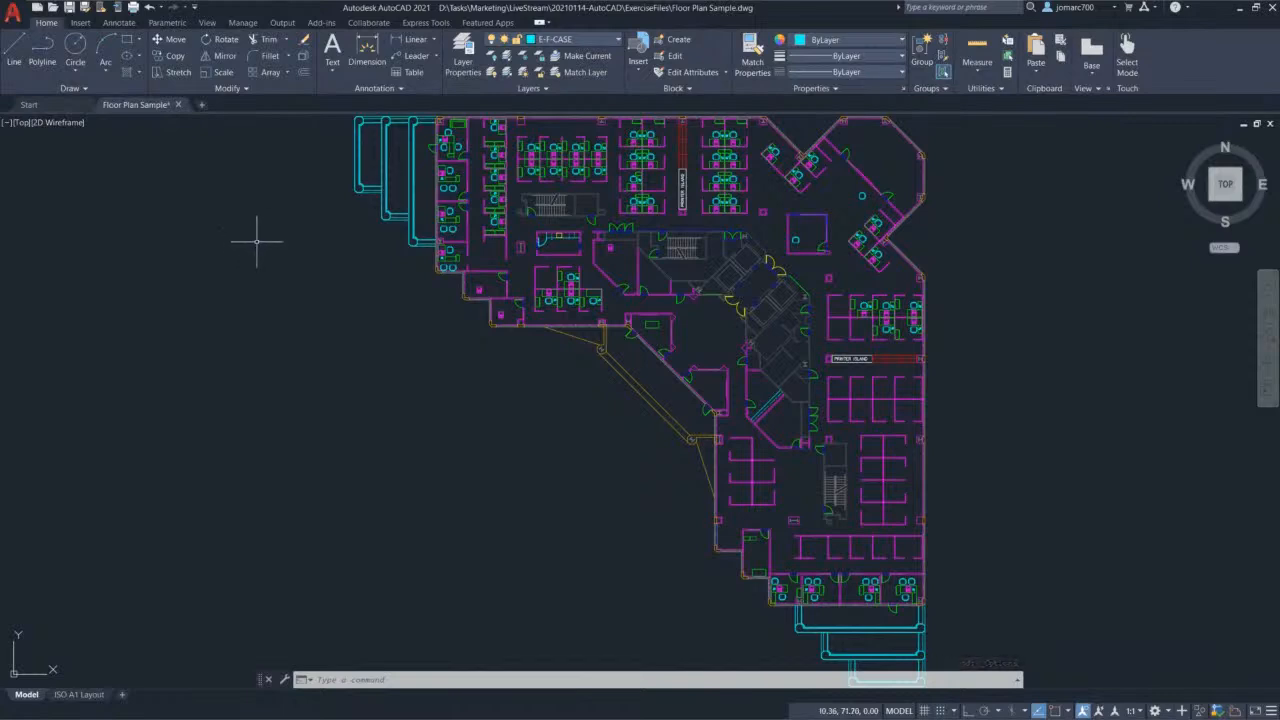
text(o)
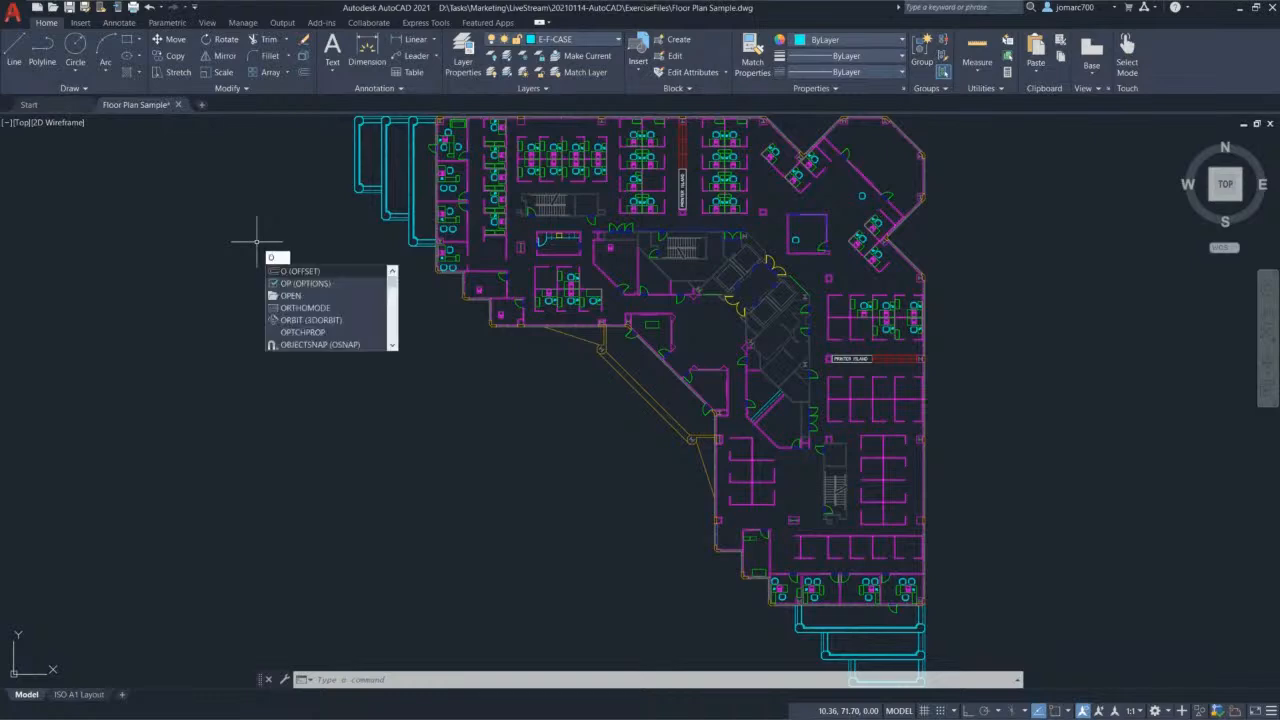
text(p)
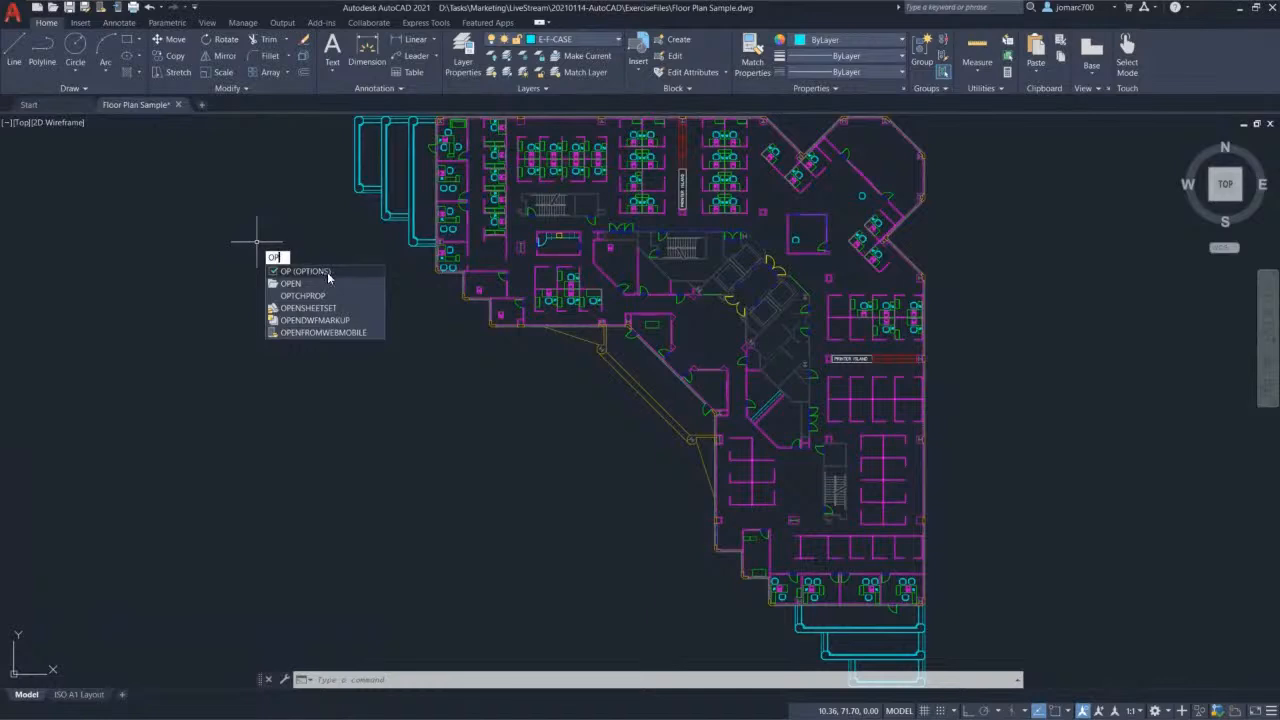
click(208, 212)
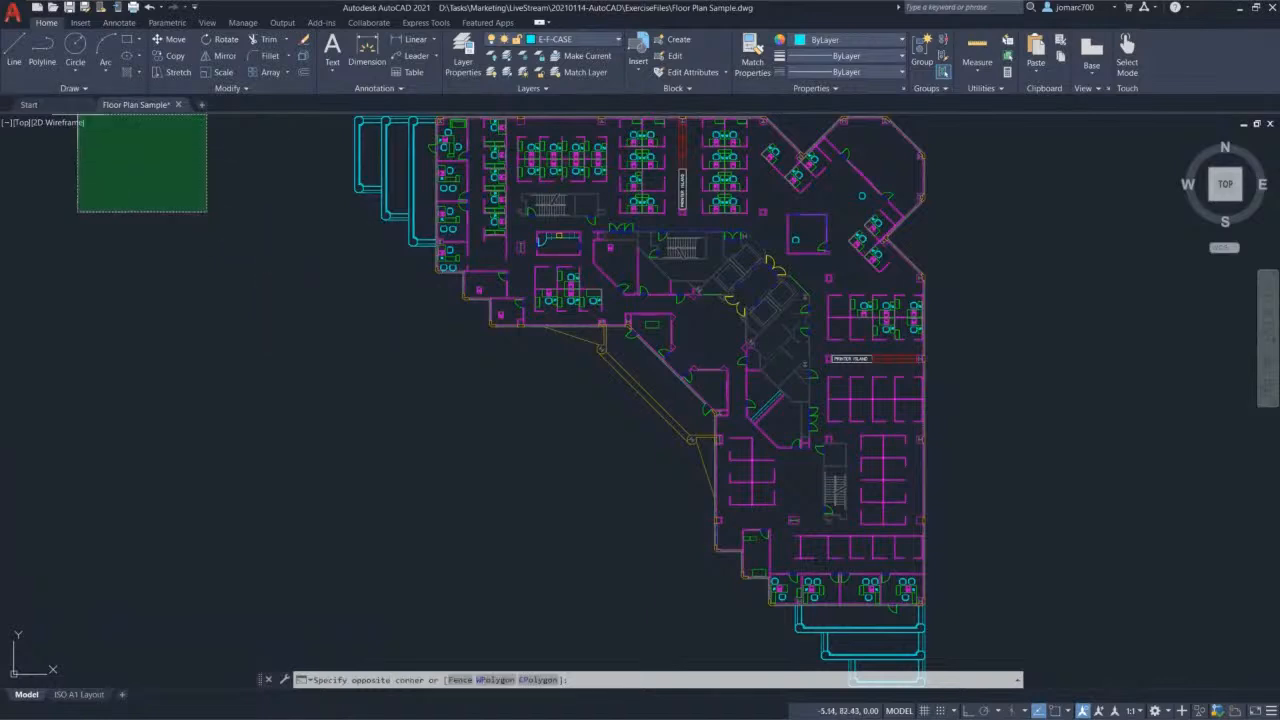
key(Escape)
key(Escape)
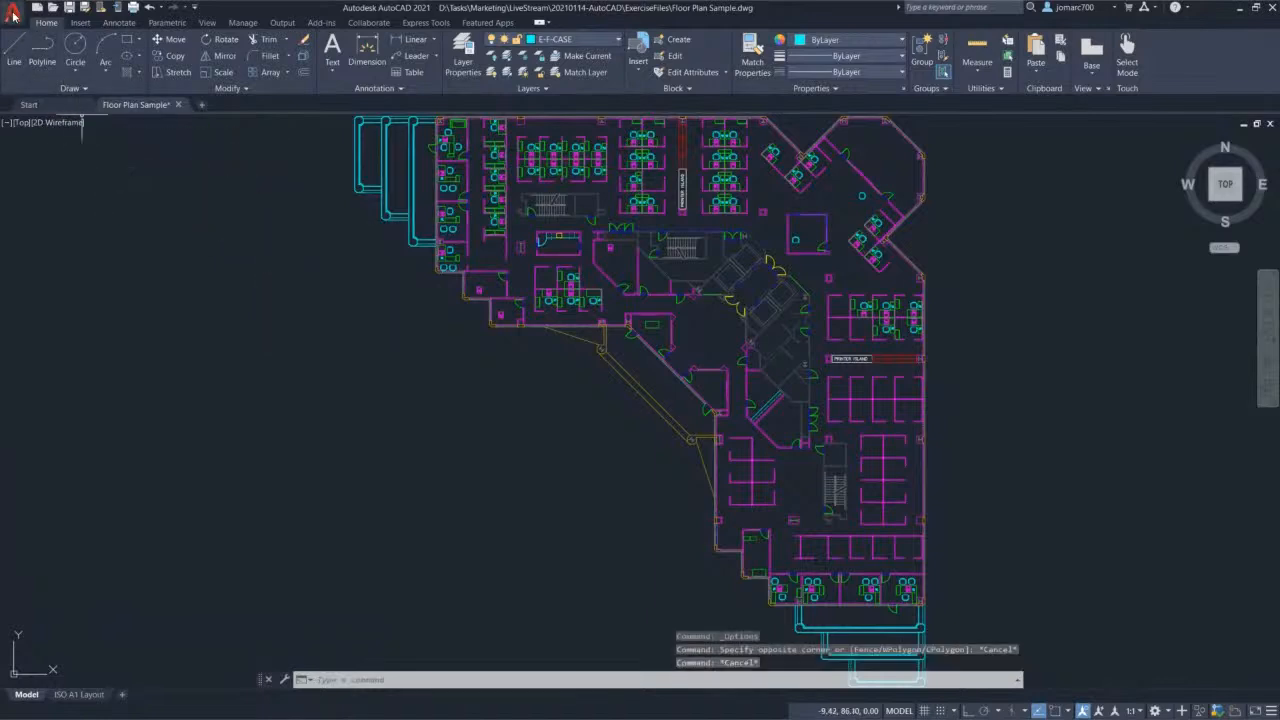
click(13, 15)
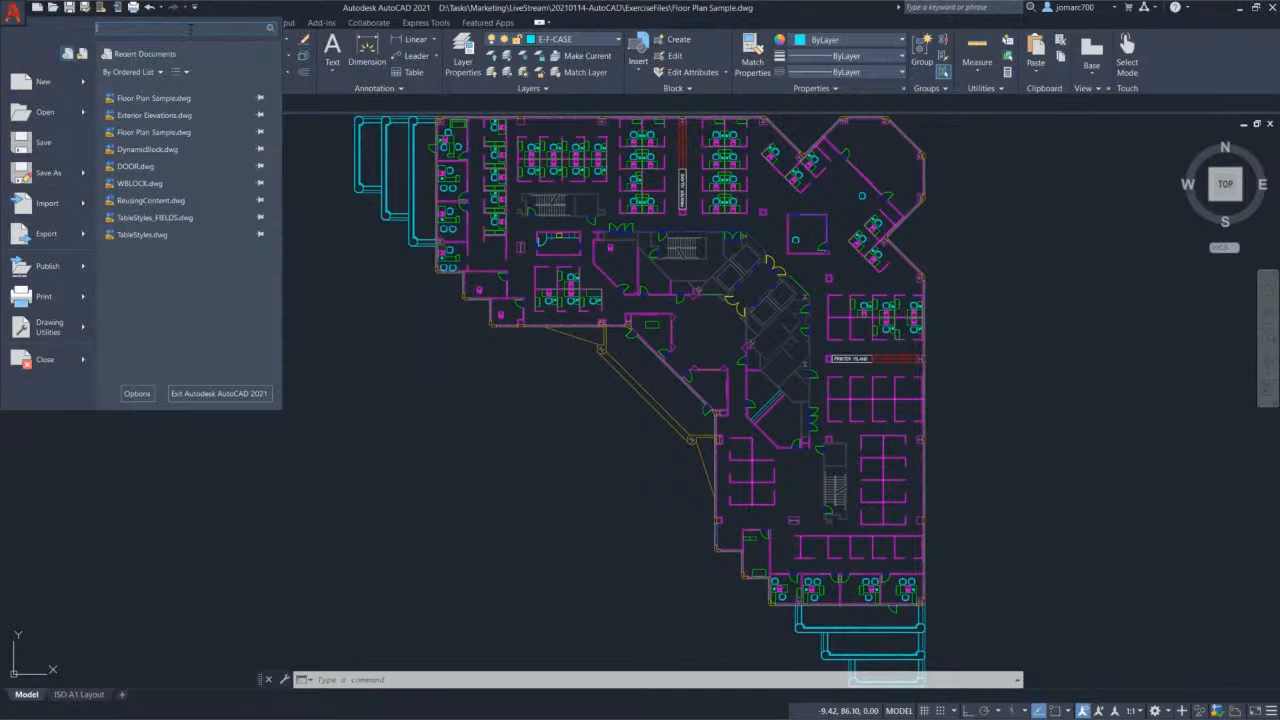
Step: Search the application menu for 'line' and start the Construction Line command
text(lin)
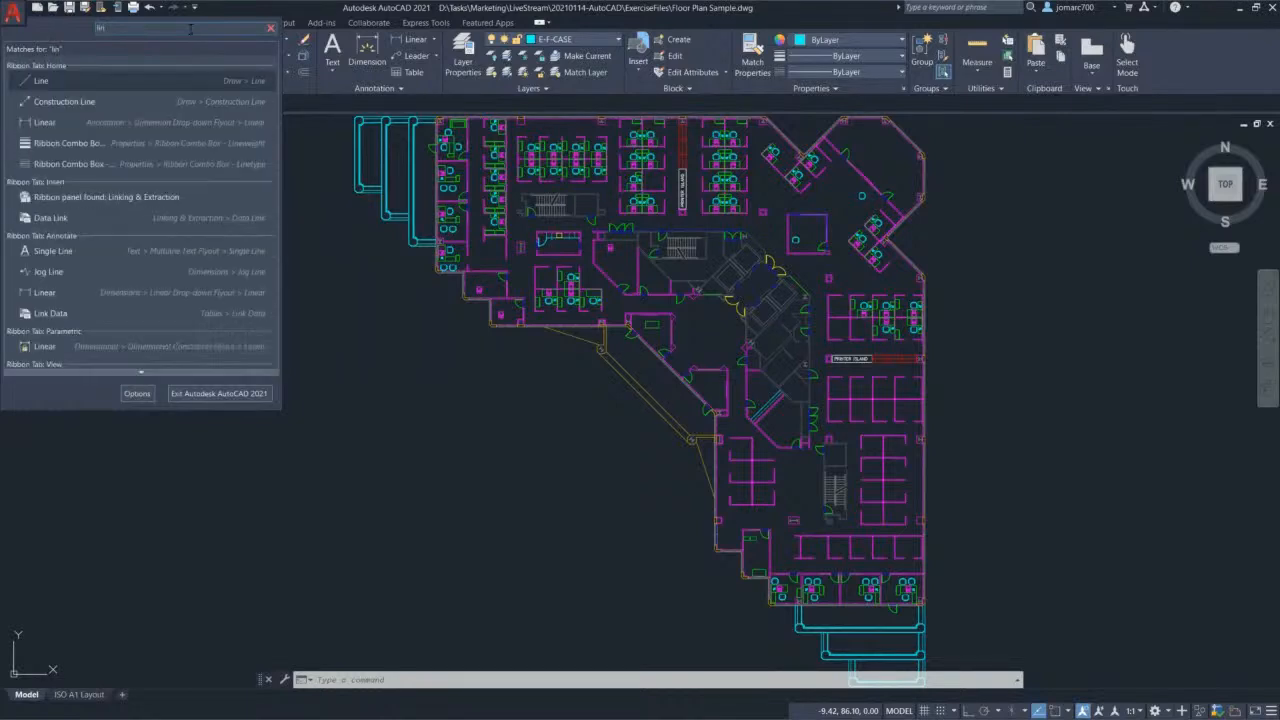
text(e)
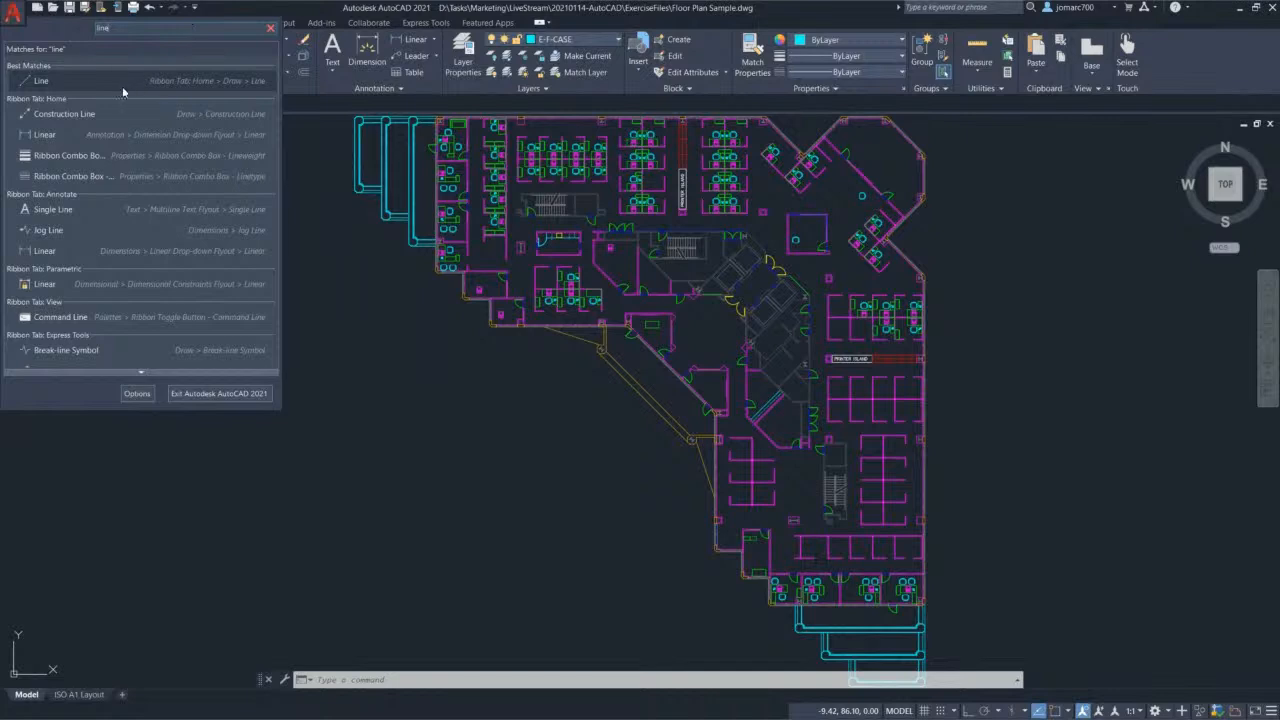
scroll(122, 95, down, 1)
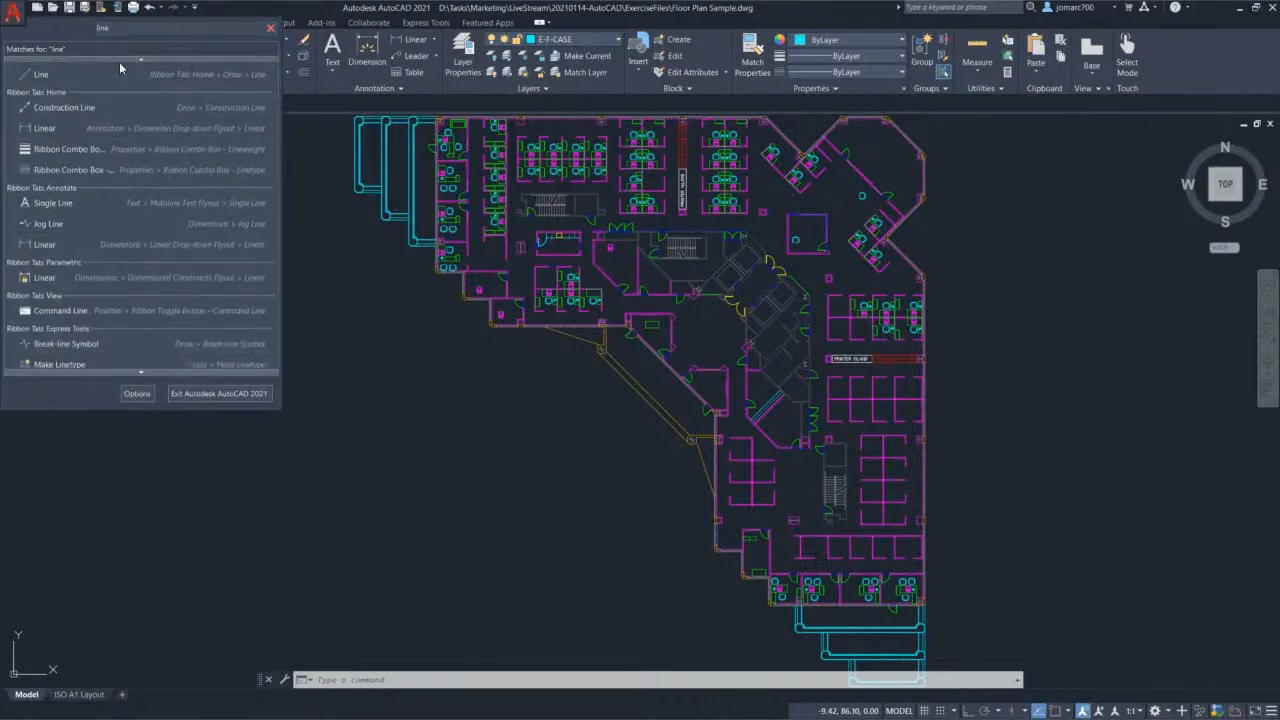
scroll(110, 75, up, 1)
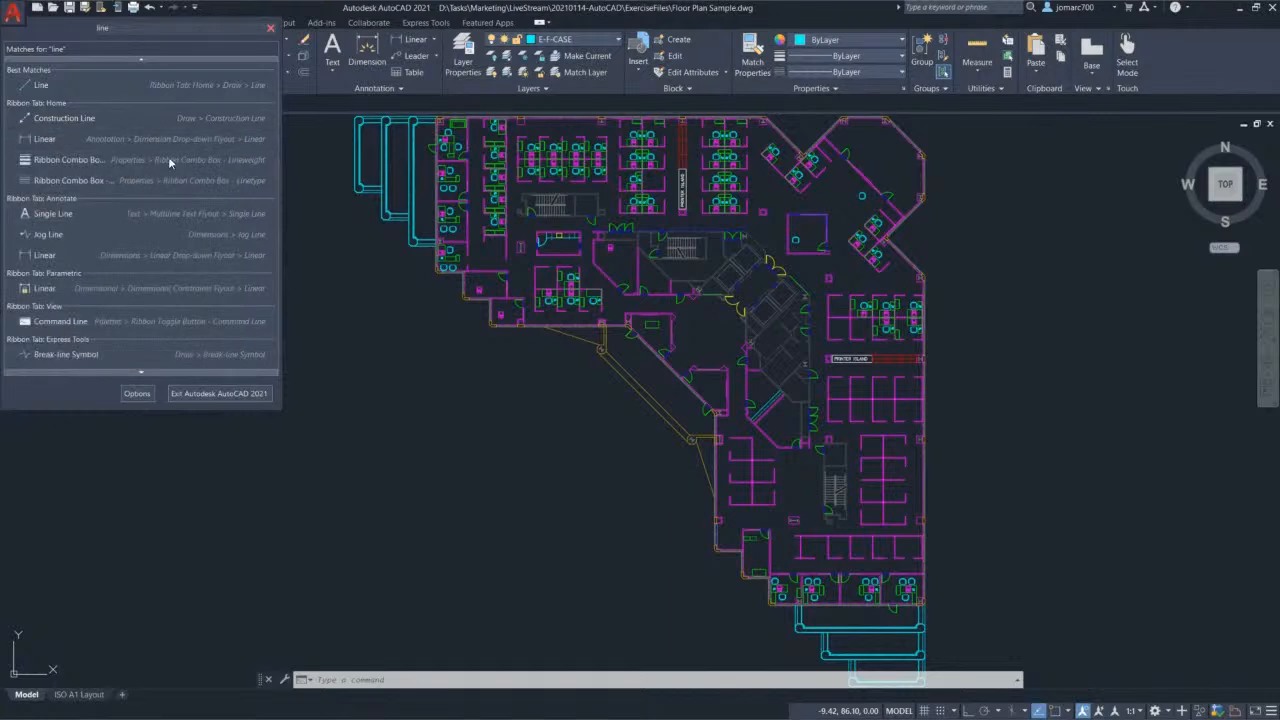
click(132, 120)
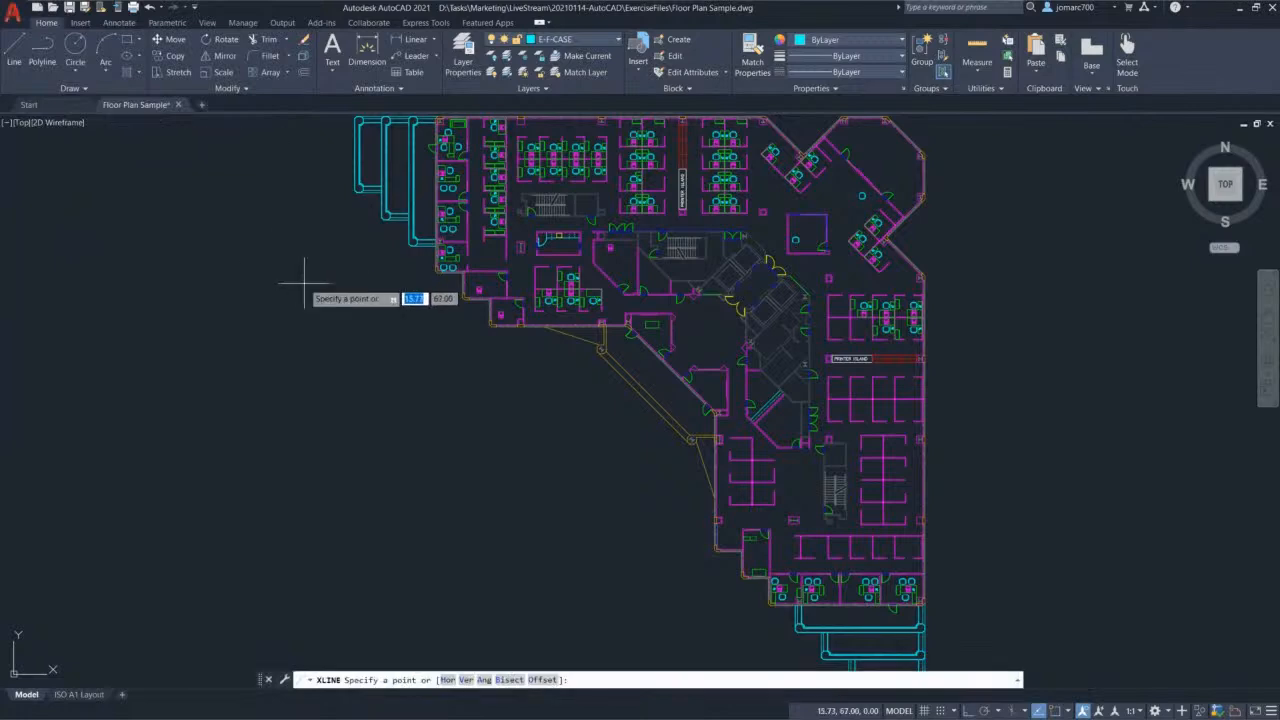
Step: Draw a trial construction line left of the plan, then select and delete it
click(248, 279)
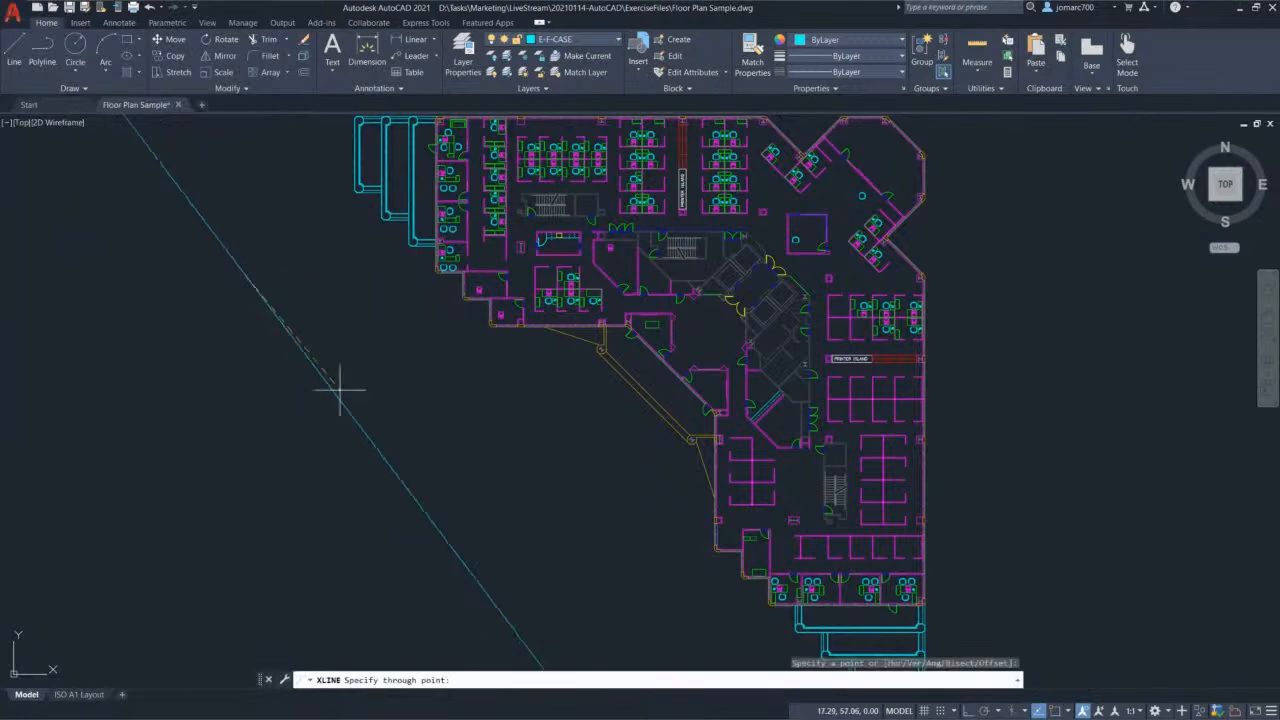
click(397, 417)
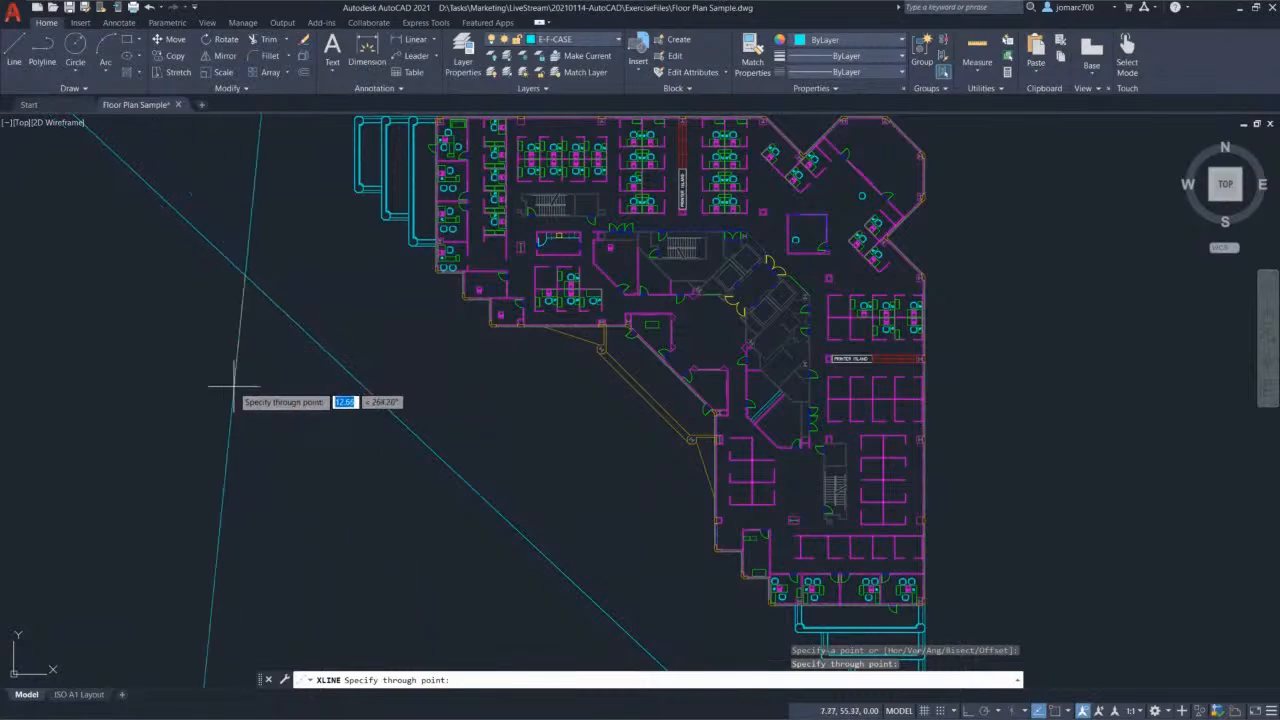
key(Escape)
click(300, 378)
click(258, 270)
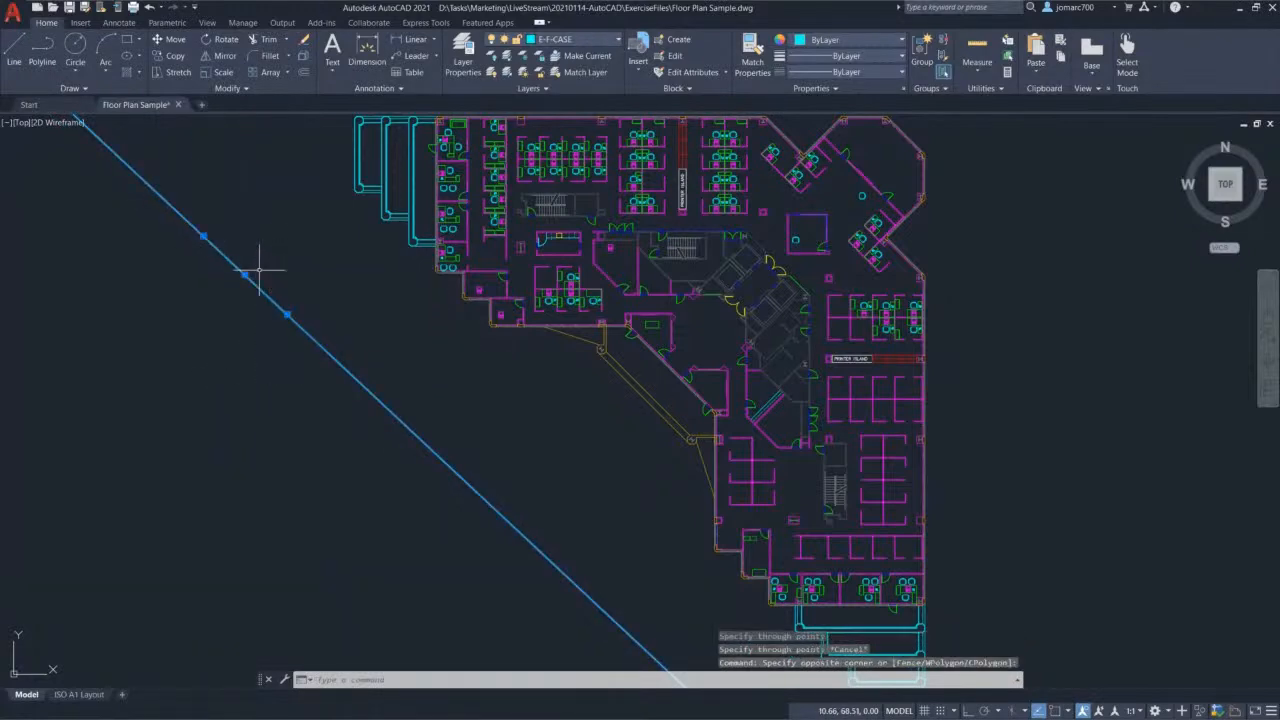
key(Delete)
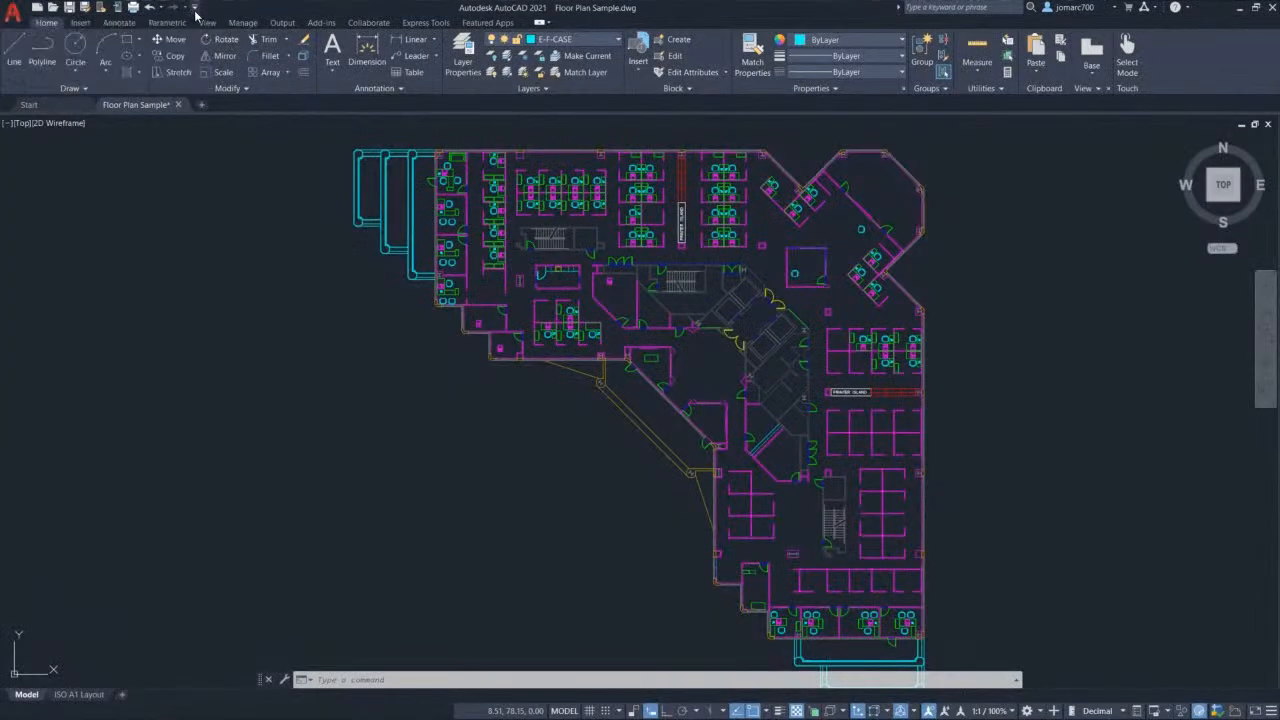
click(195, 8)
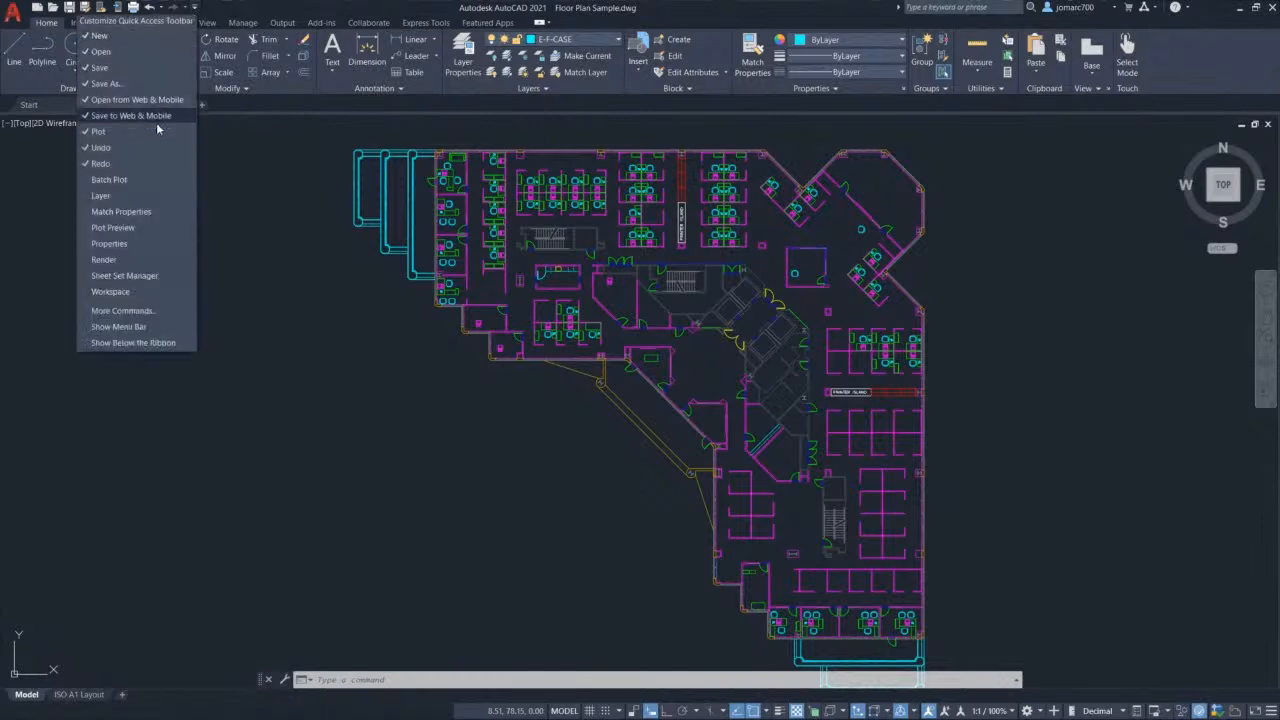
Step: Add the Layer control to Quick Access, check current layer E-F-CASE, then remove it
click(150, 195)
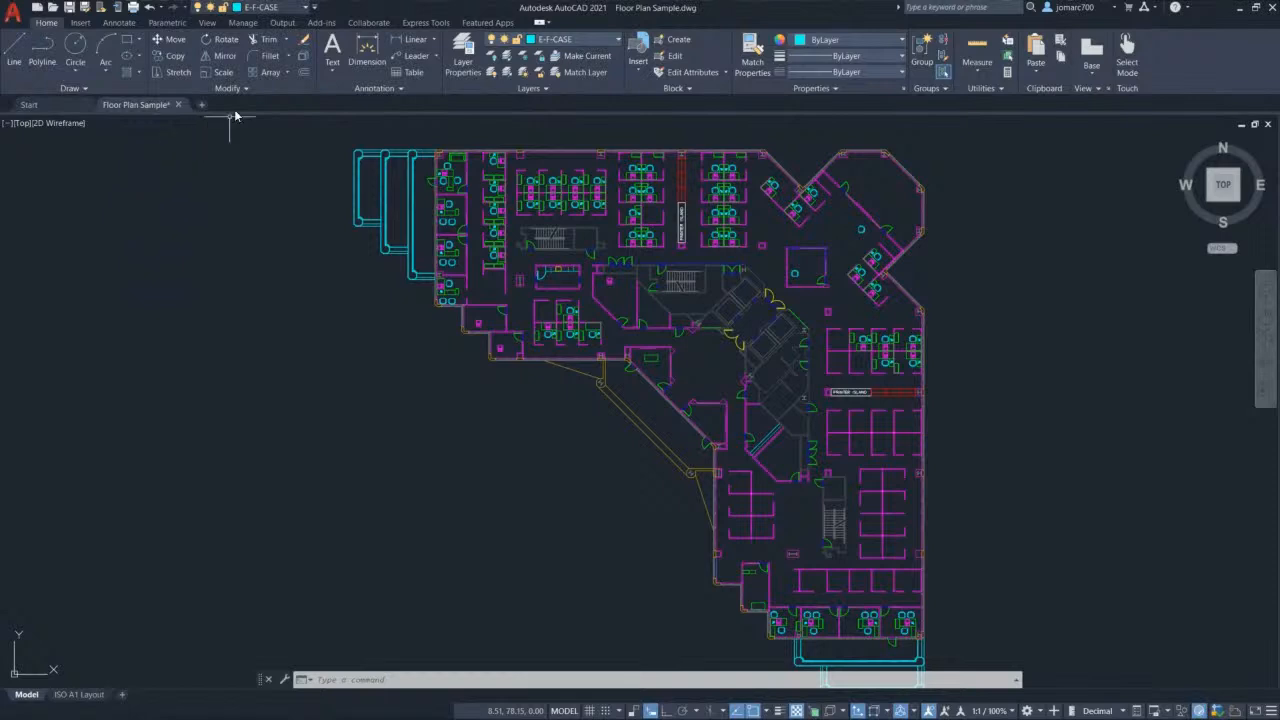
click(306, 11)
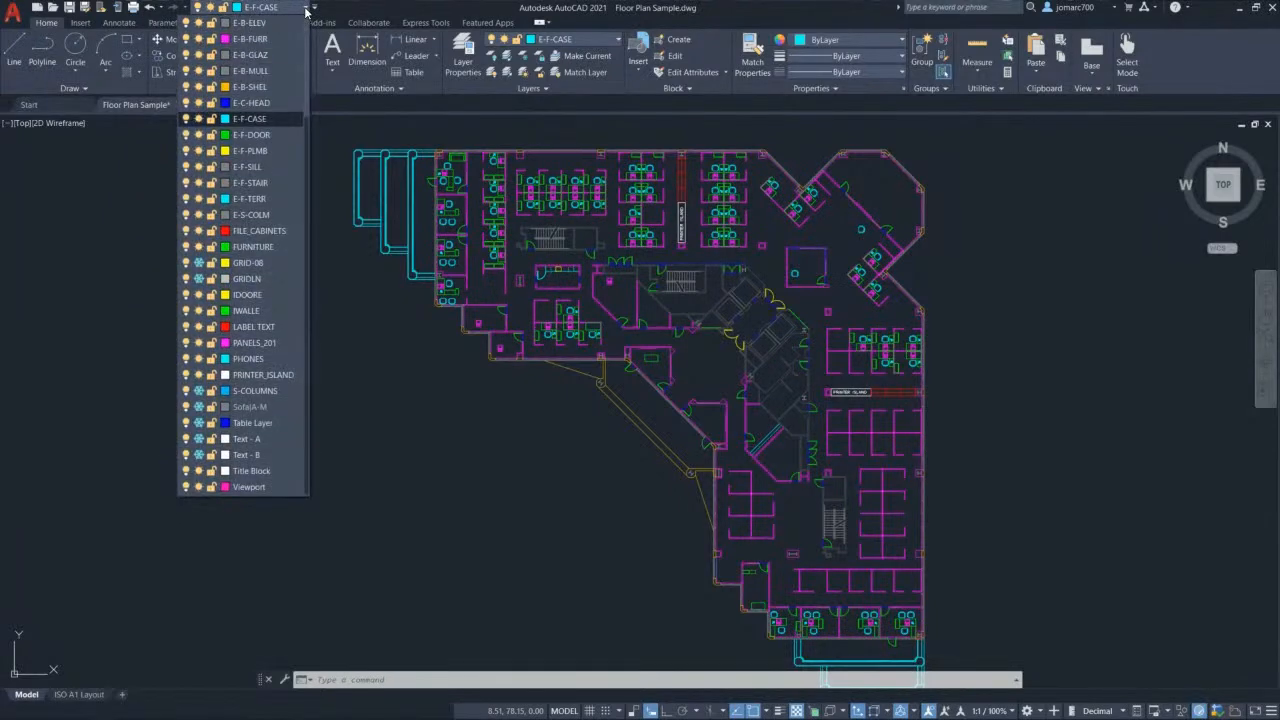
click(306, 11)
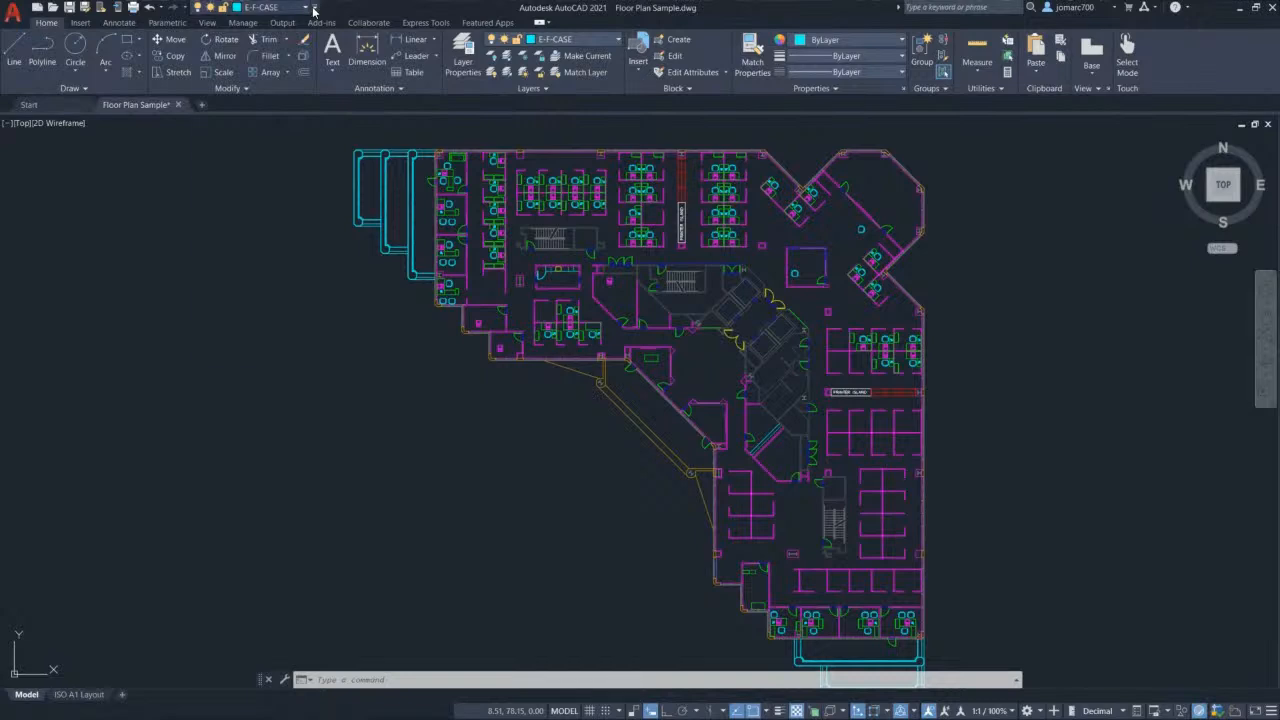
click(314, 8)
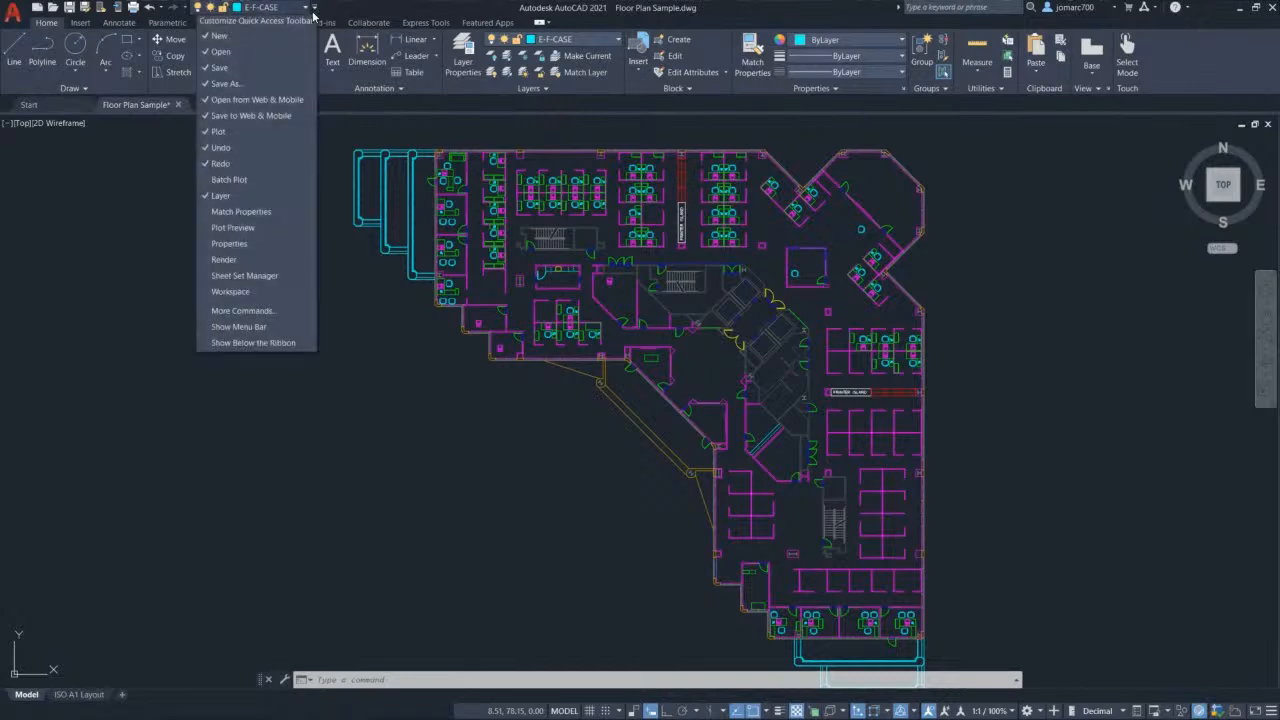
click(257, 198)
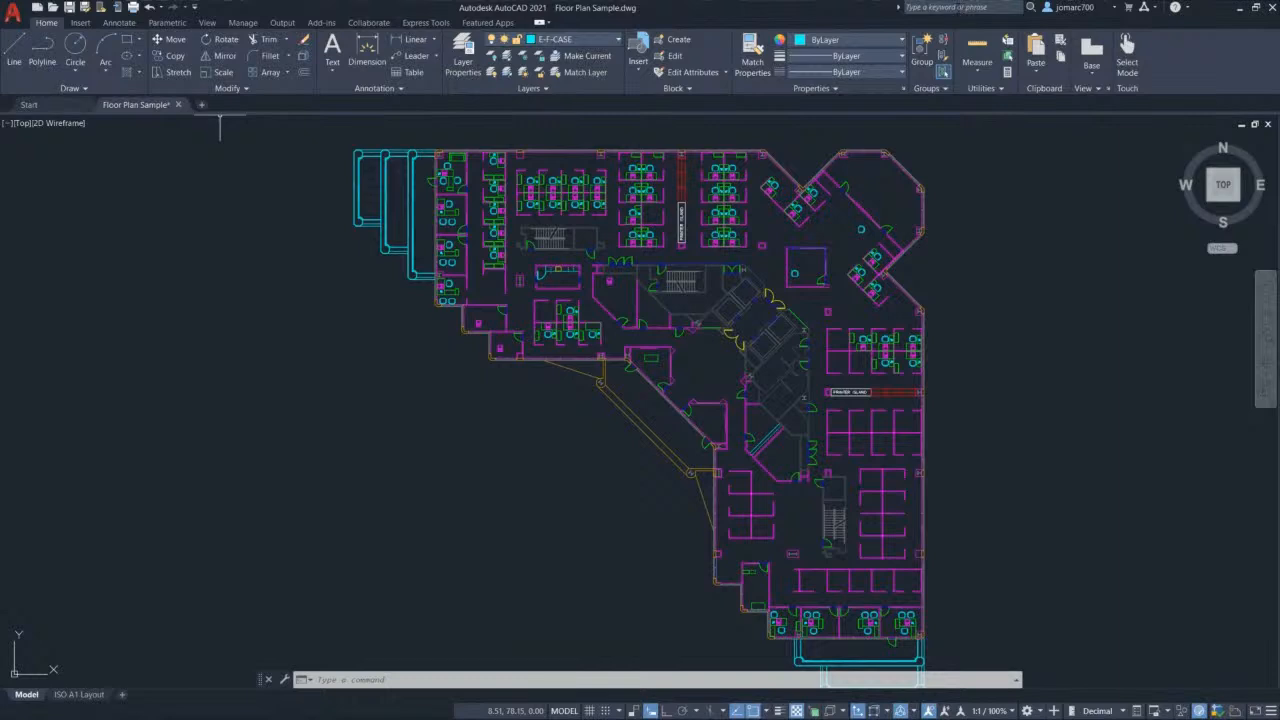
click(958, 8)
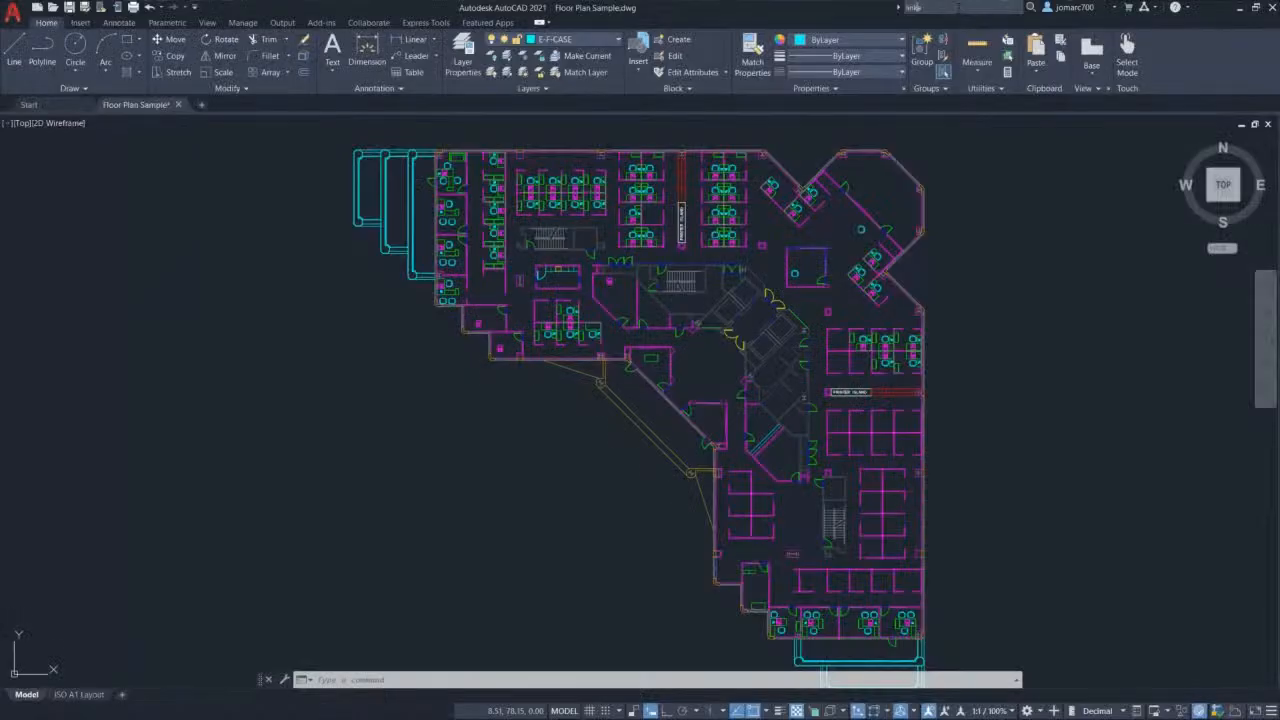
text(line)
key(Return)
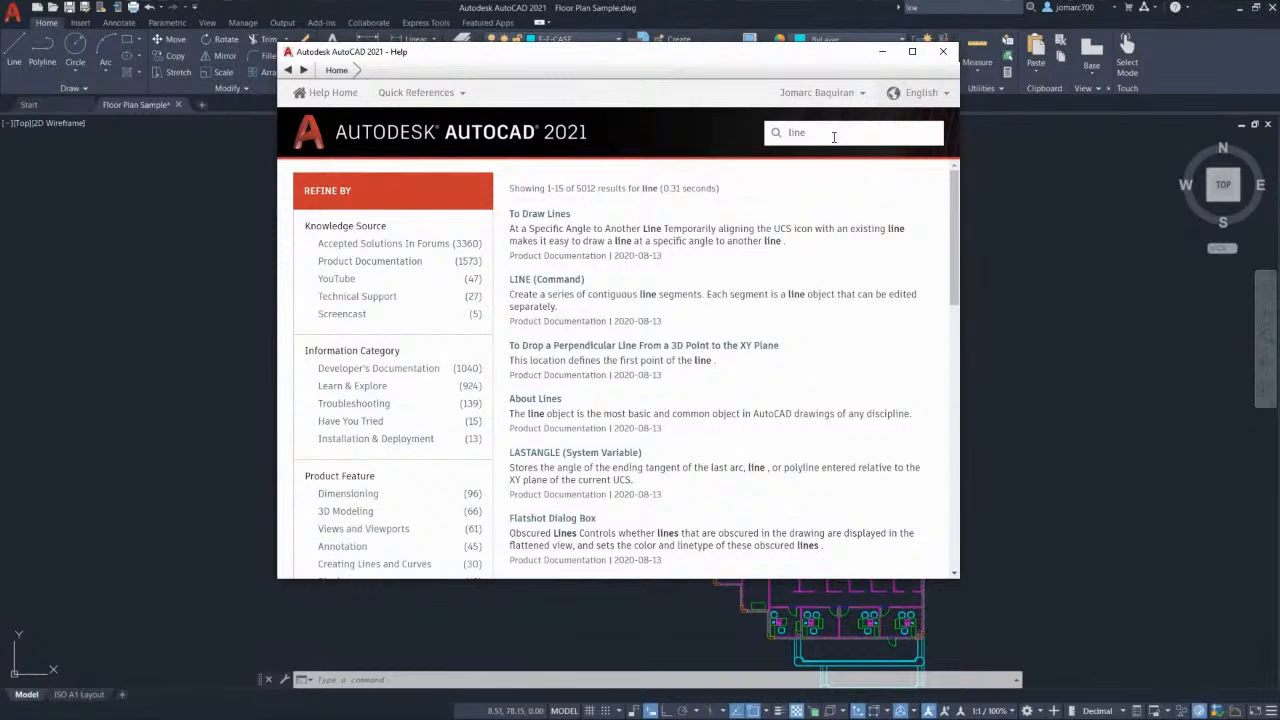
click(943, 51)
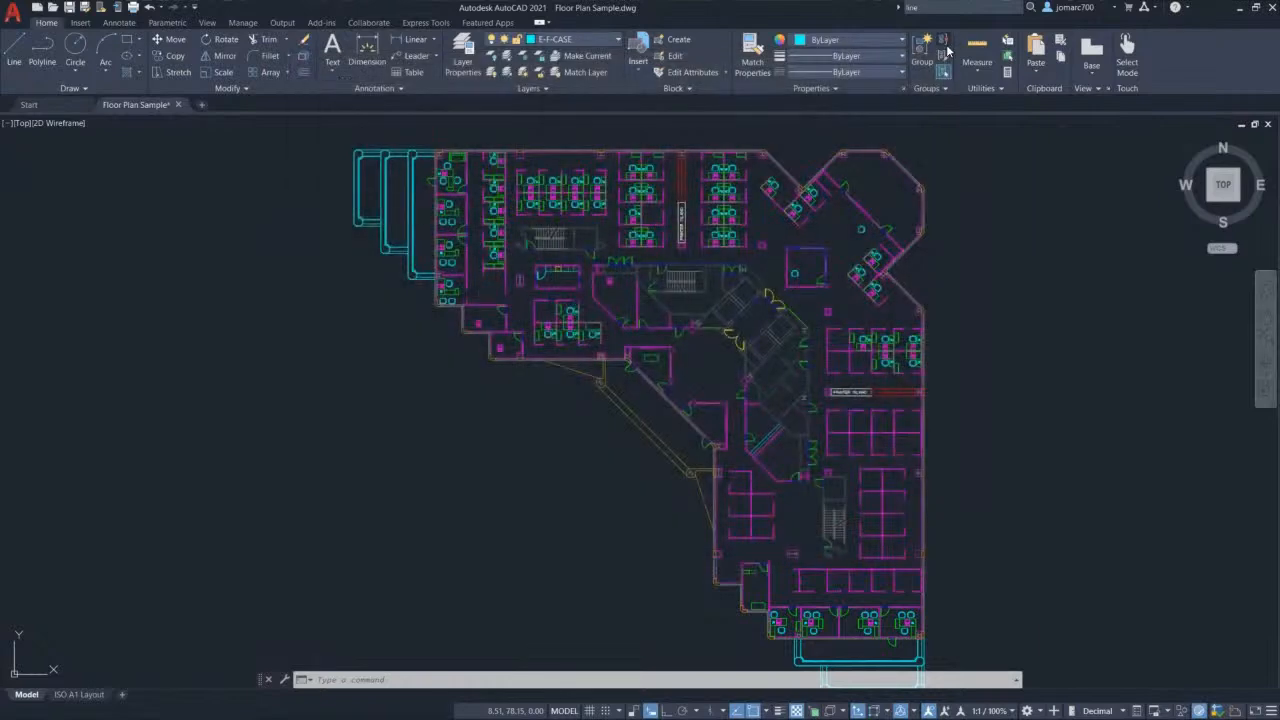
click(1104, 11)
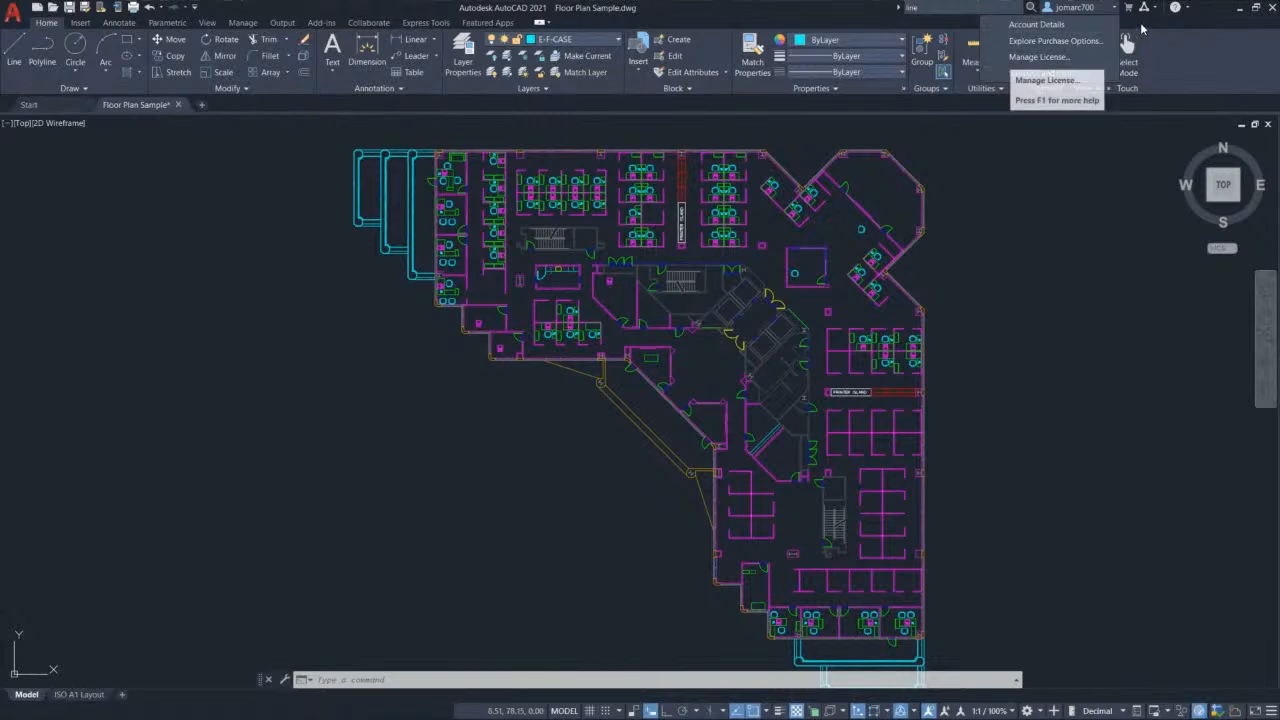
click(1133, 20)
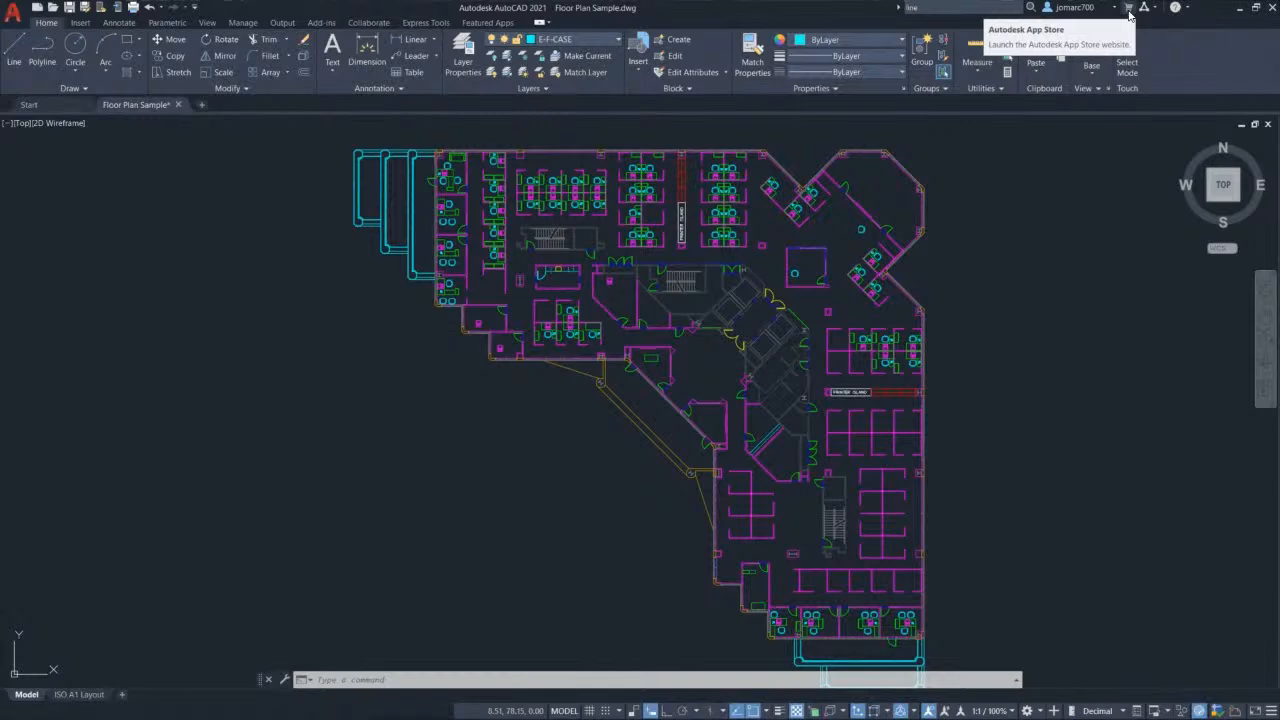
click(1188, 9)
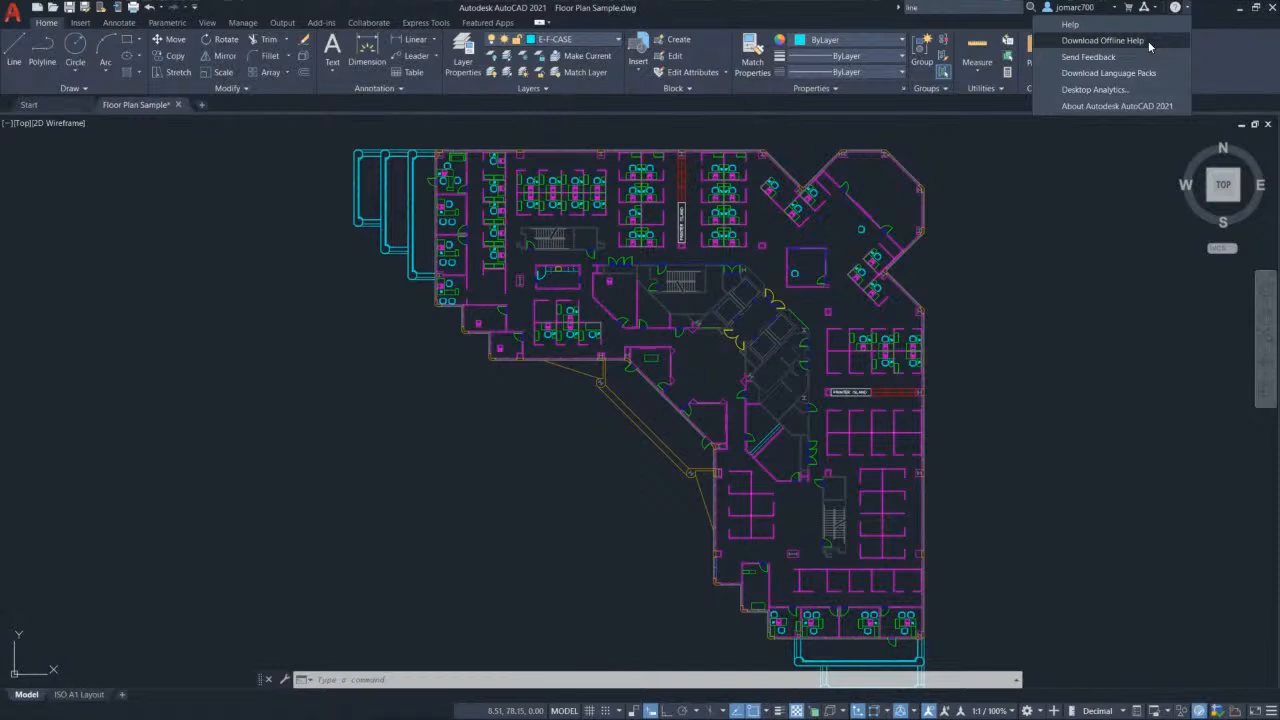
click(1211, 13)
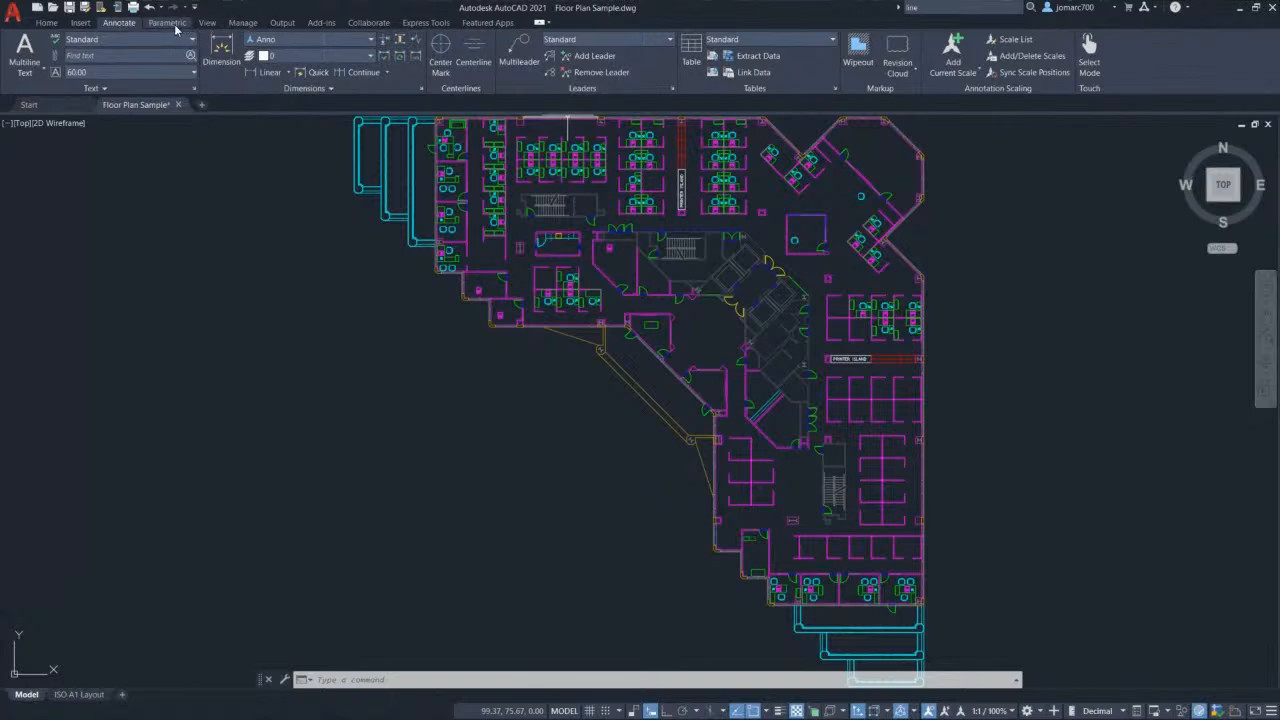
Step: Scroll through the ribbon tabs and land back on the Home tab
scroll(177, 28, down, 2)
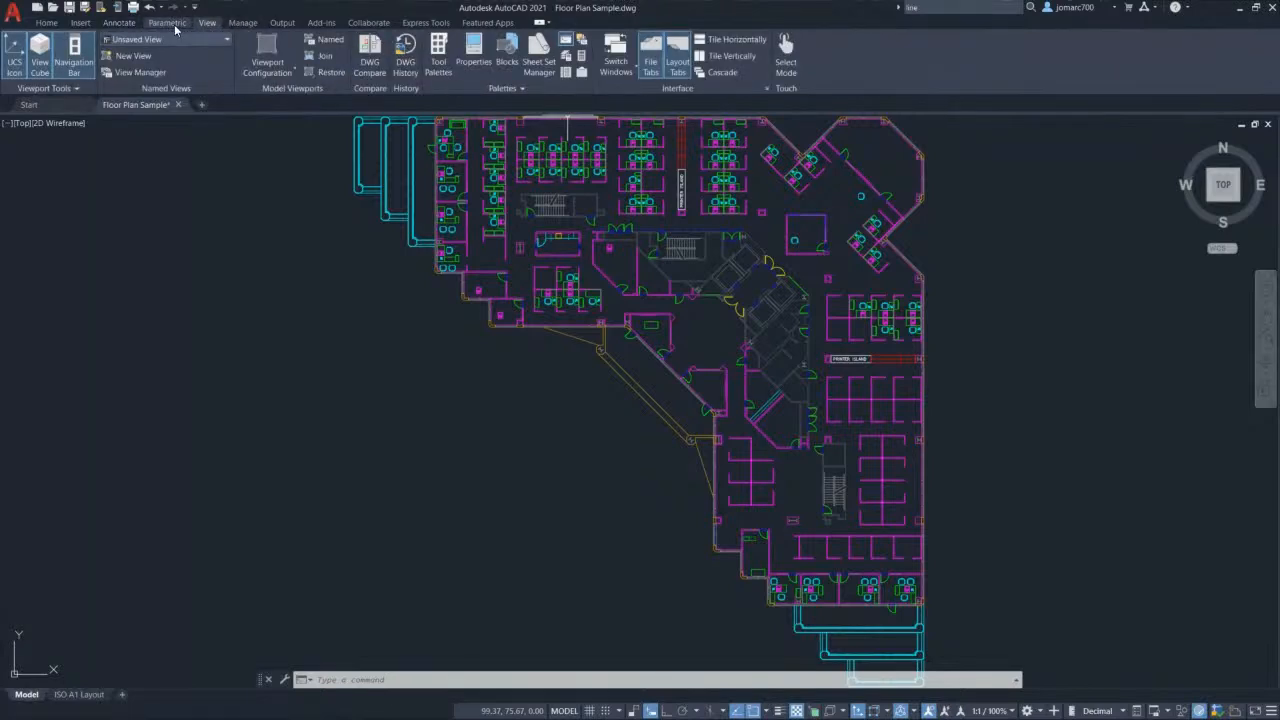
scroll(177, 28, down, 2)
scroll(177, 28, down, 2)
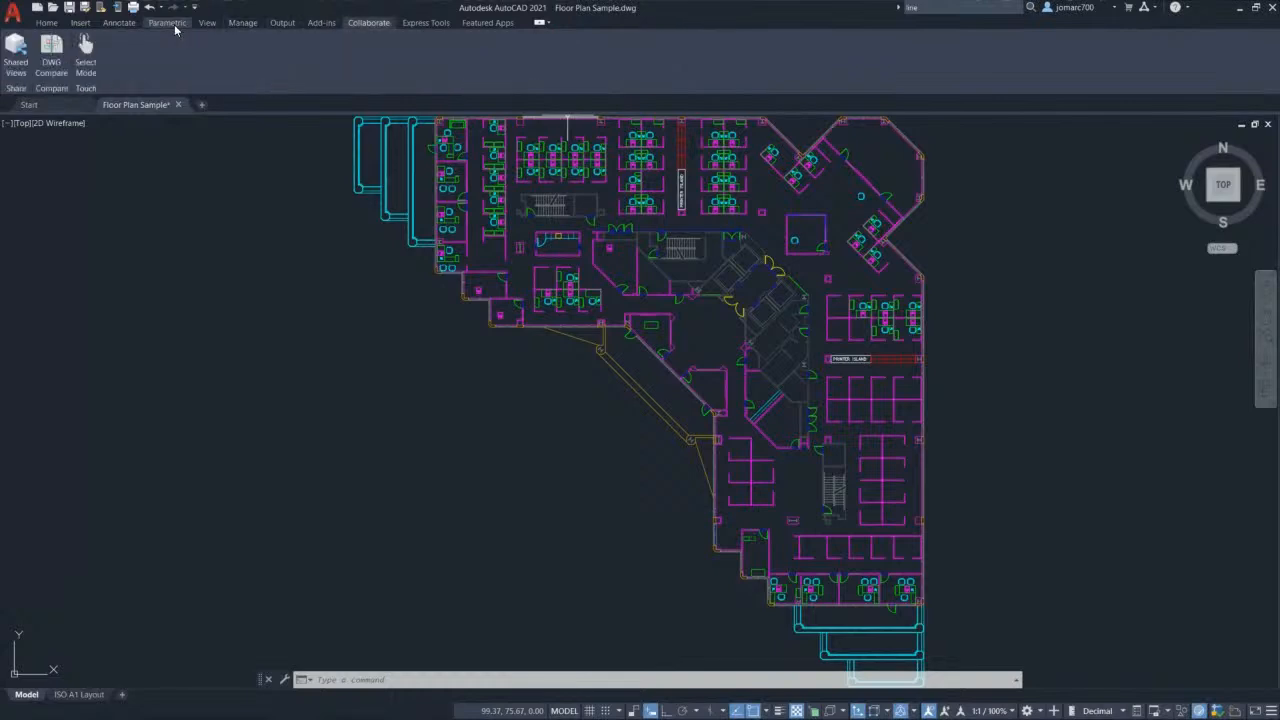
scroll(175, 30, down, 2)
scroll(175, 30, up, 7)
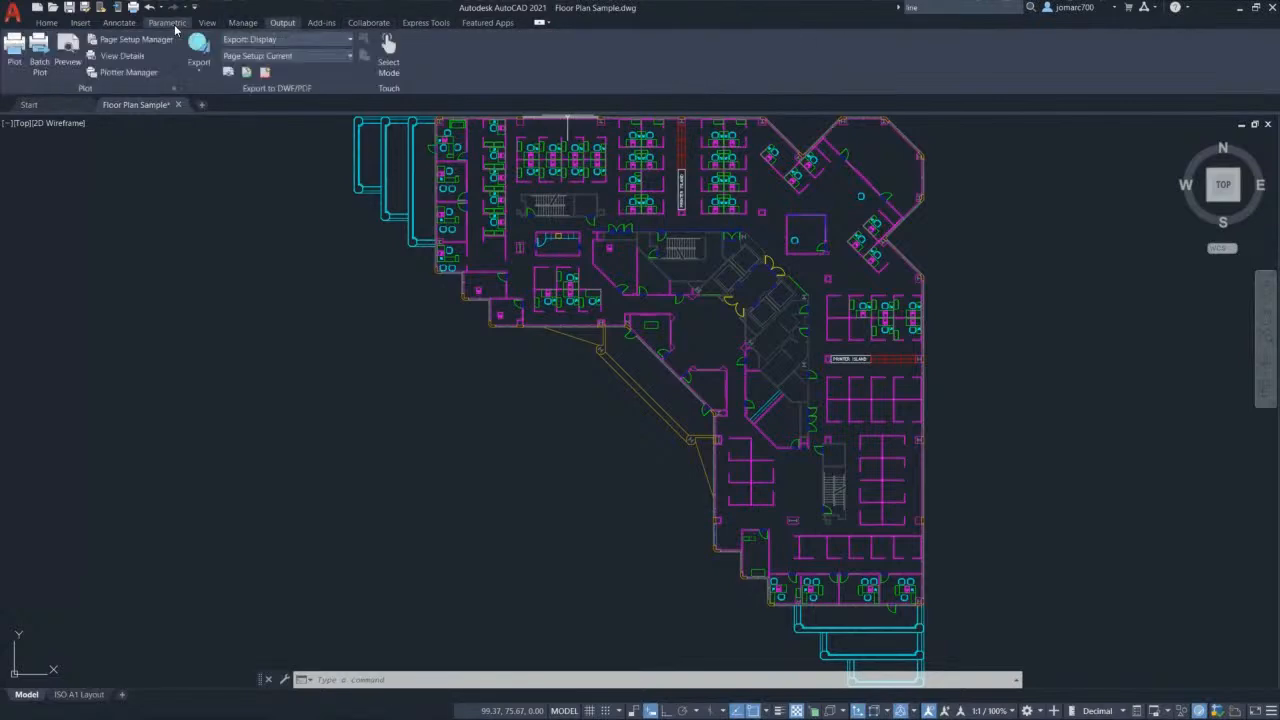
scroll(175, 30, up, 3)
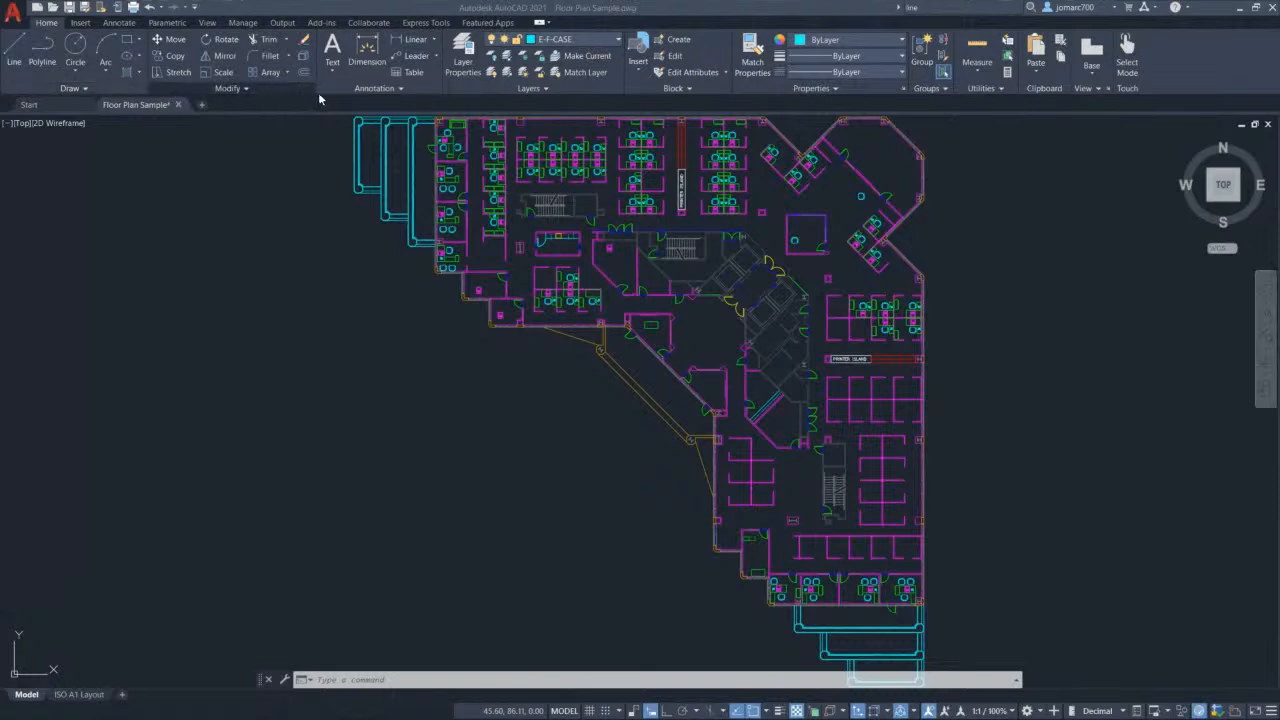
Step: Expand and pin the Draw panel slide-out, then view the Insert and Annotate tabs
click(85, 89)
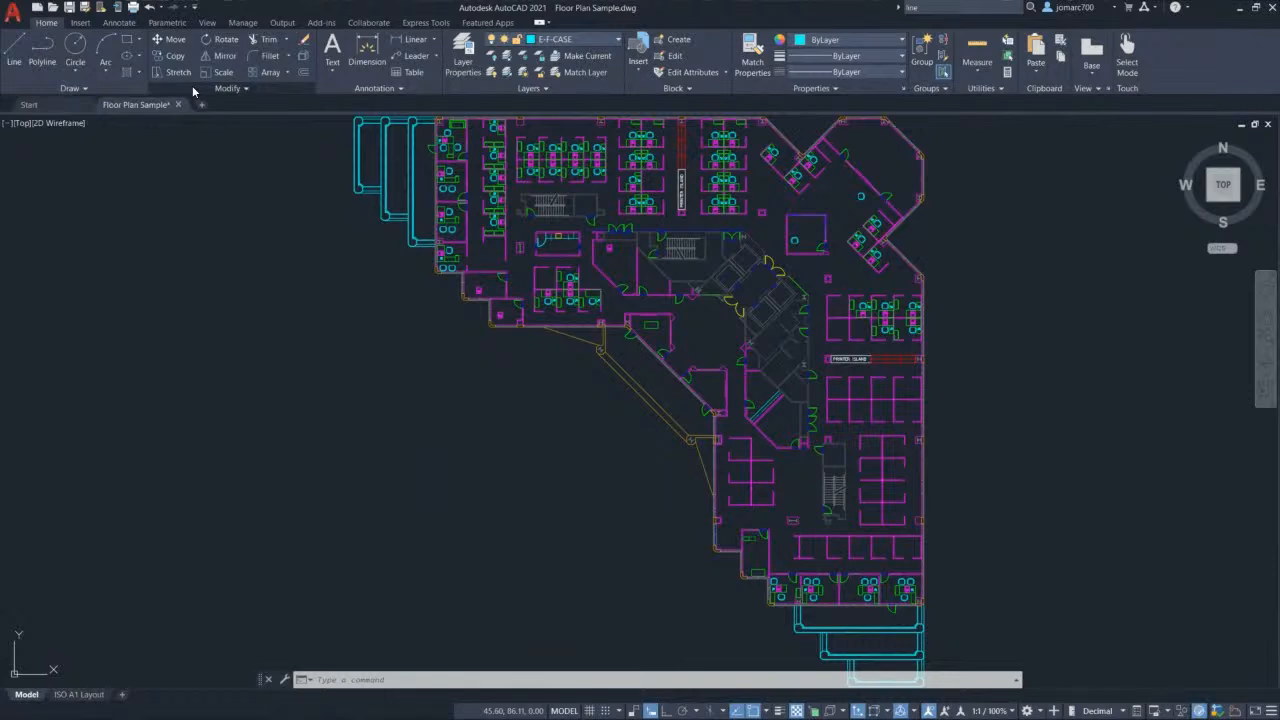
click(85, 90)
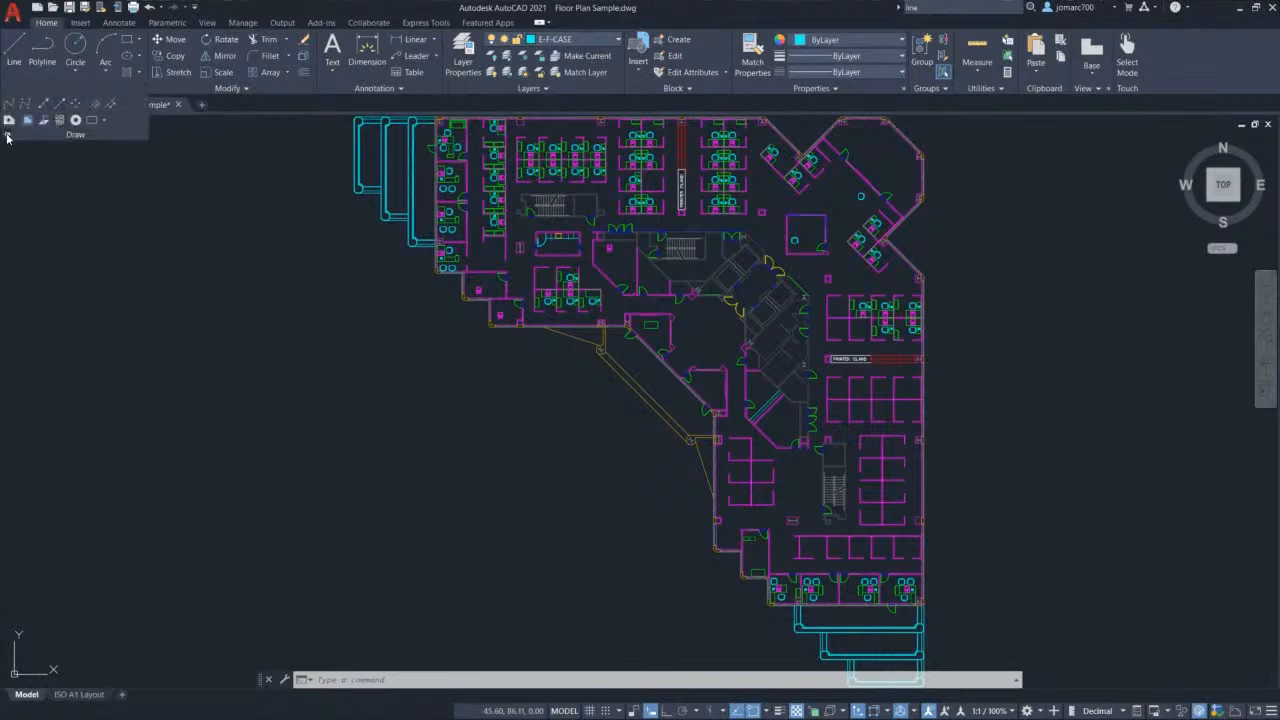
click(7, 135)
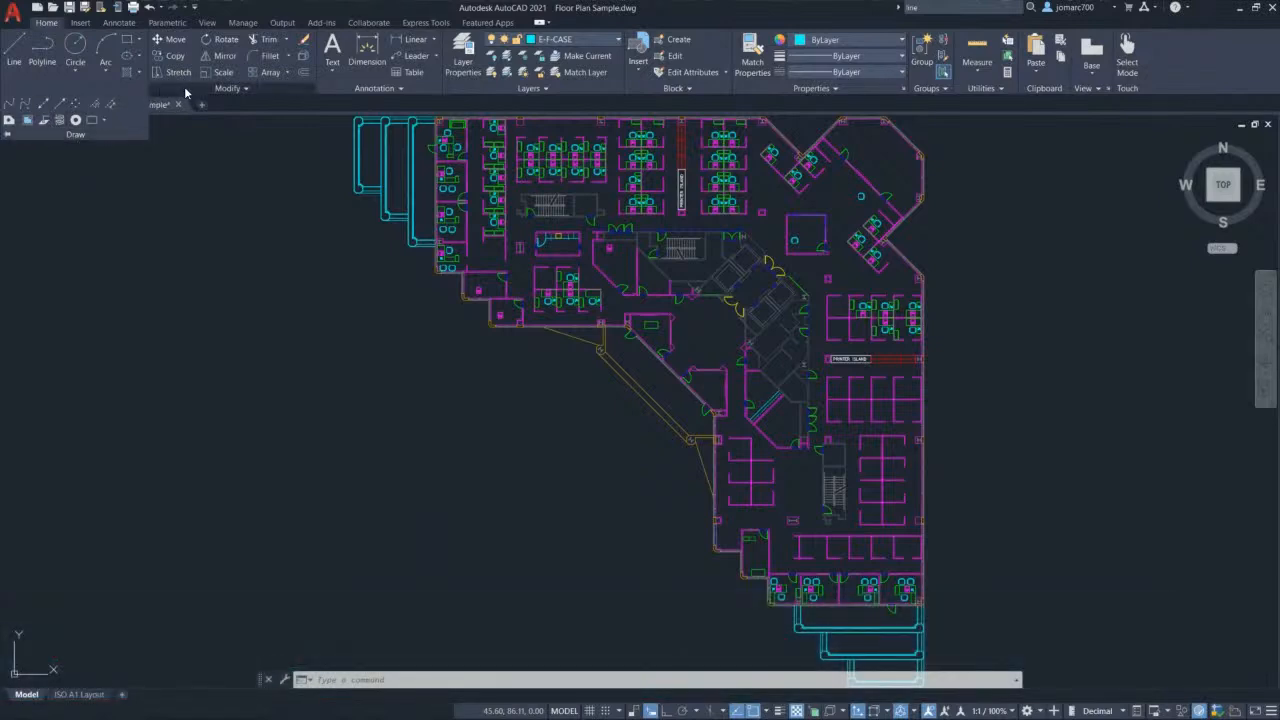
click(80, 23)
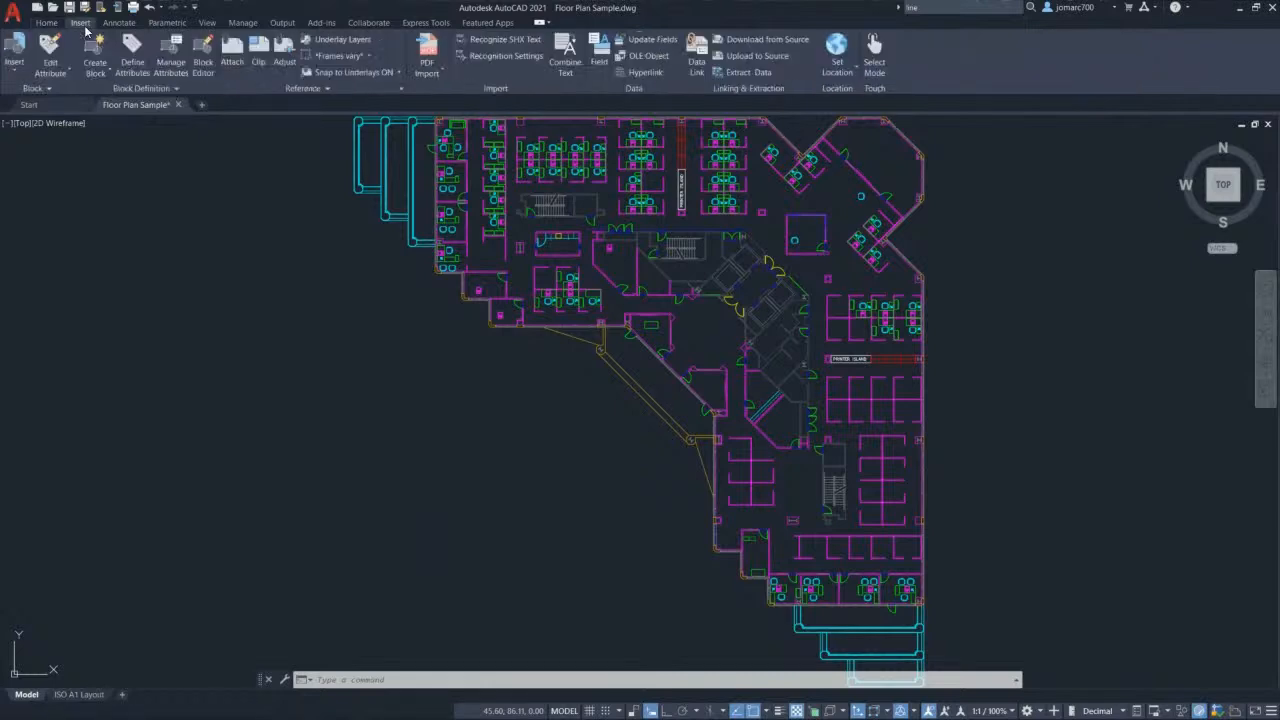
click(128, 25)
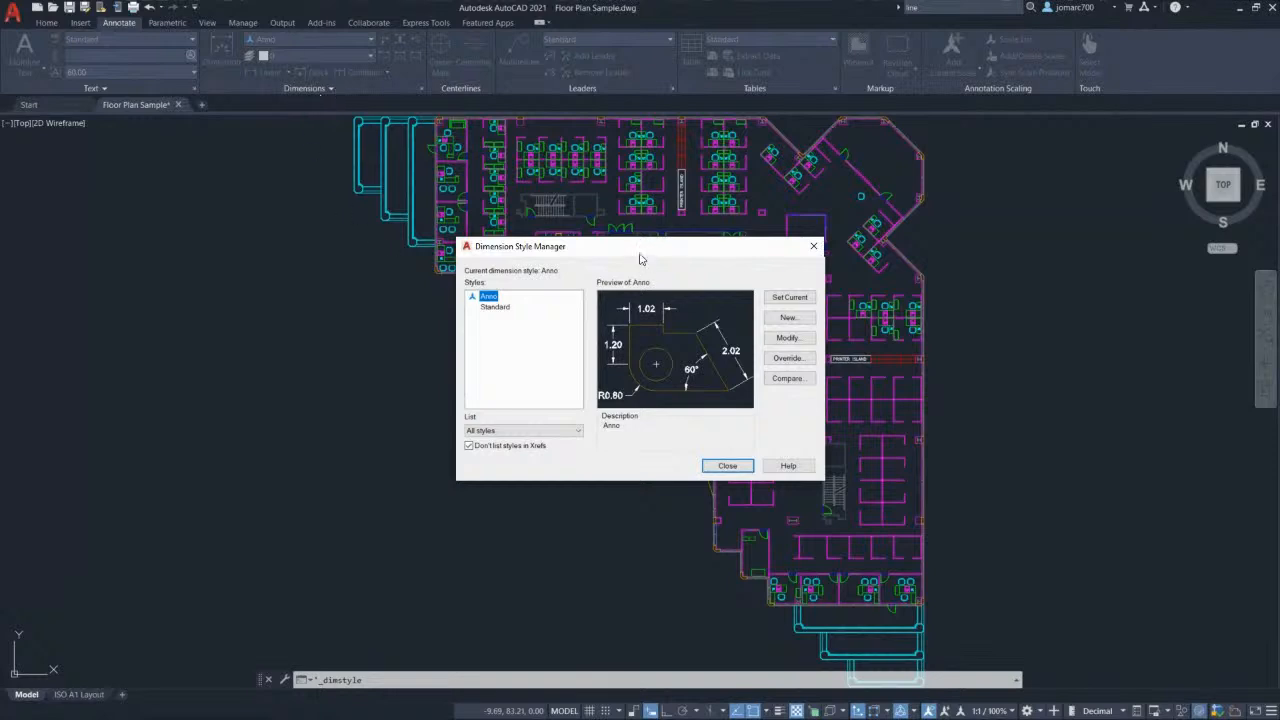
Step: Close the Dimension Style Manager and open the Multileader Style Manager from the Leaders panel
drag(640, 249, 630, 219)
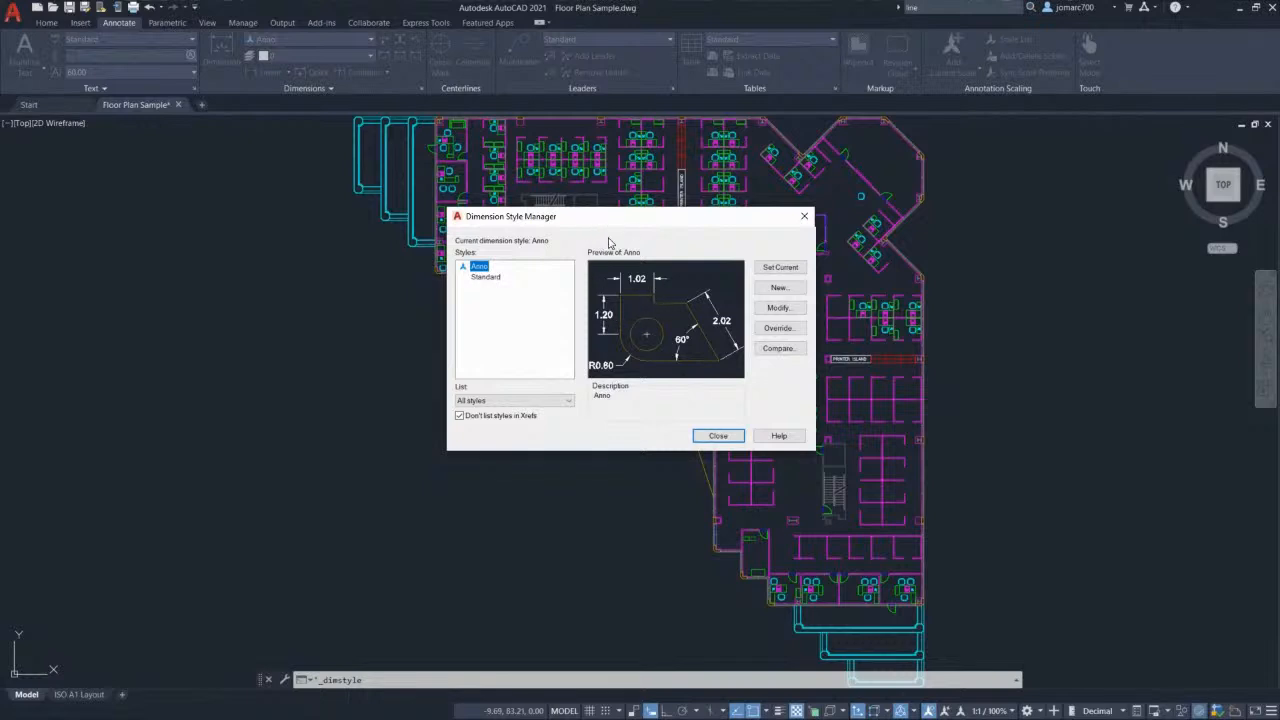
click(804, 216)
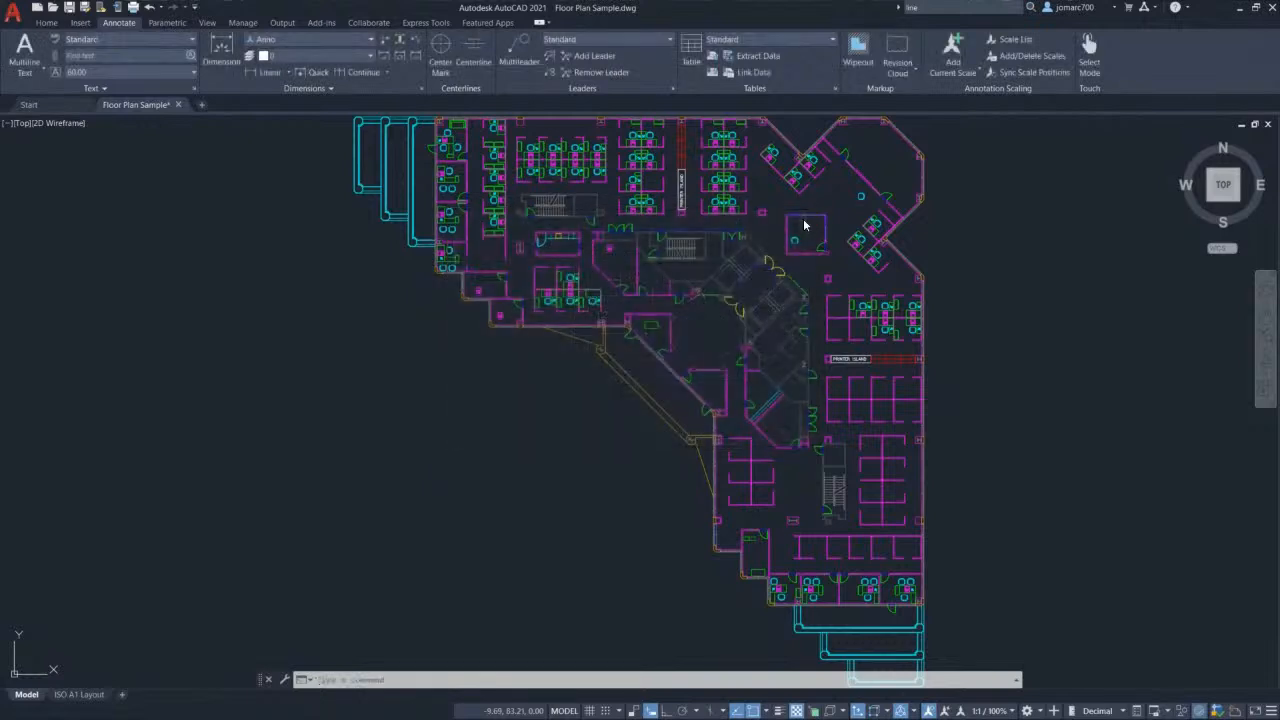
click(672, 88)
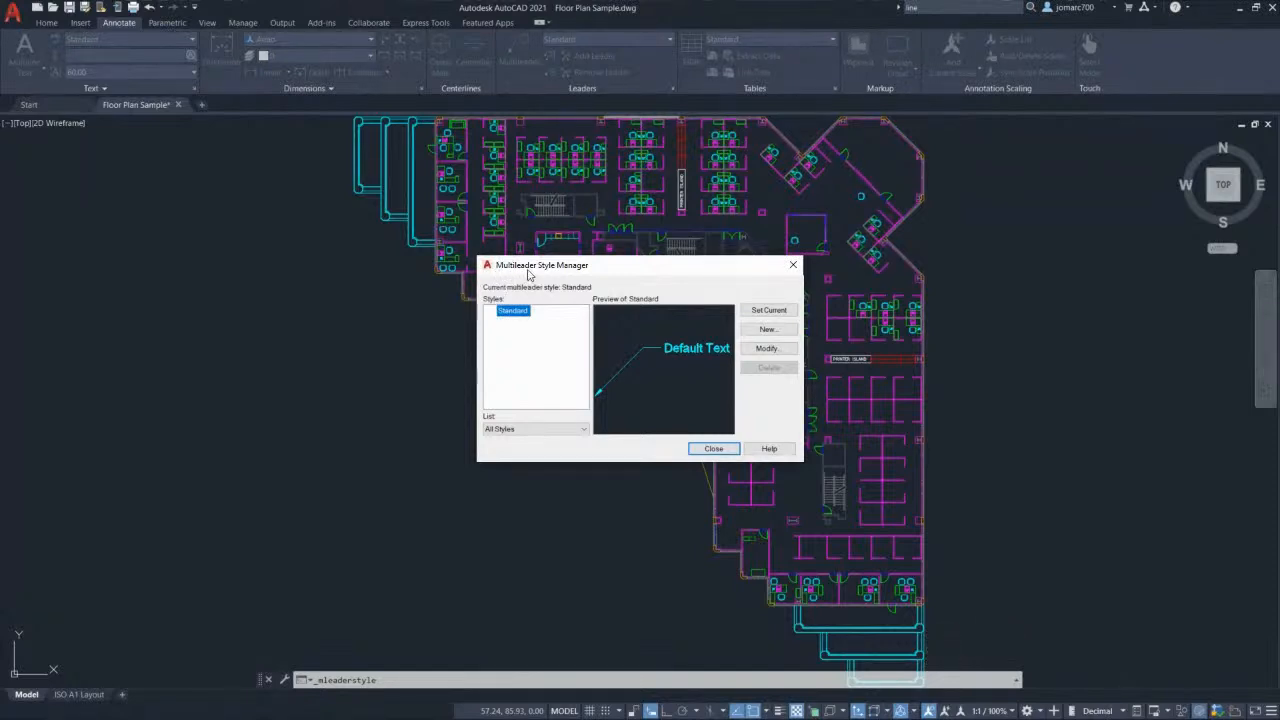
Step: Close the Multileader Style Manager, leaving the Standard style unchanged
click(793, 265)
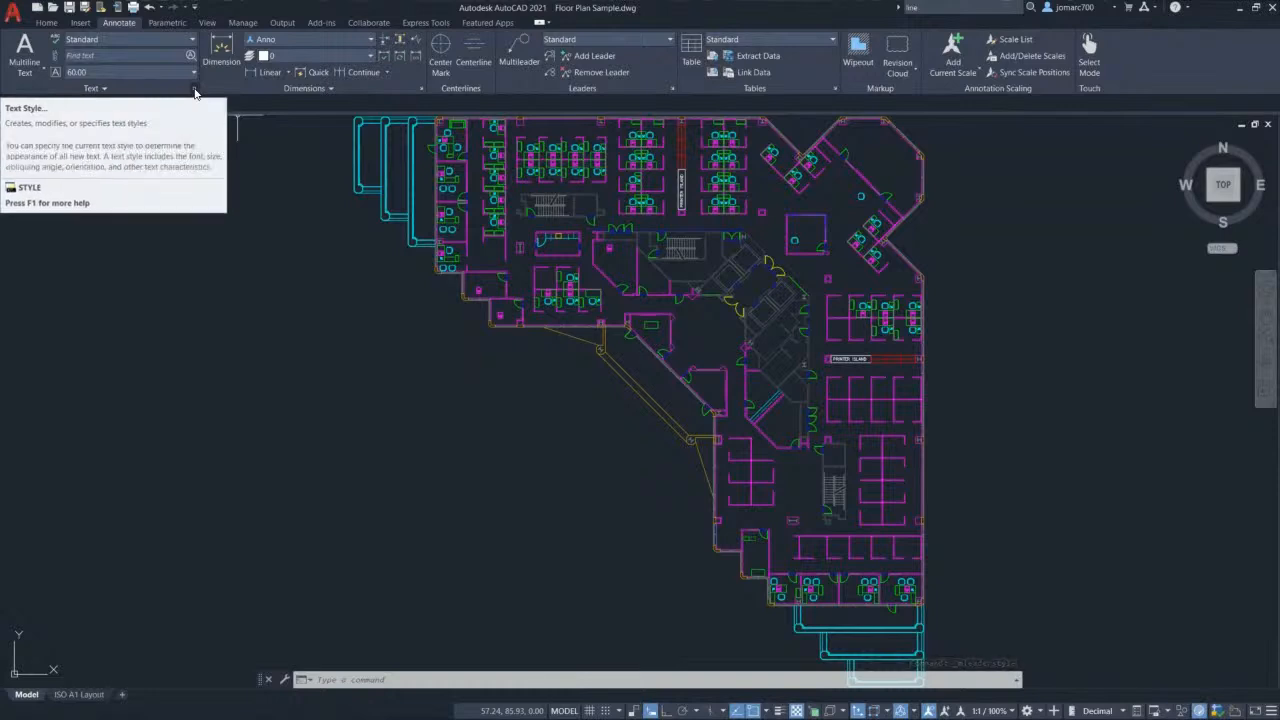
click(195, 90)
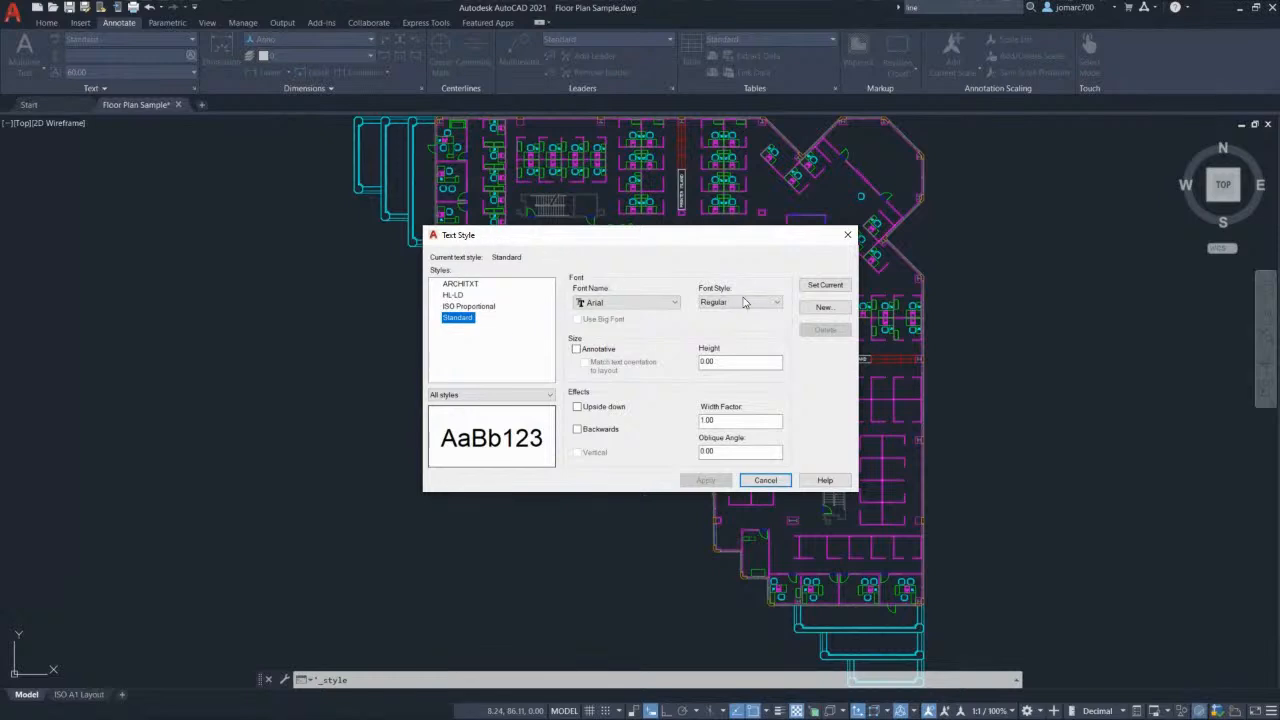
click(847, 237)
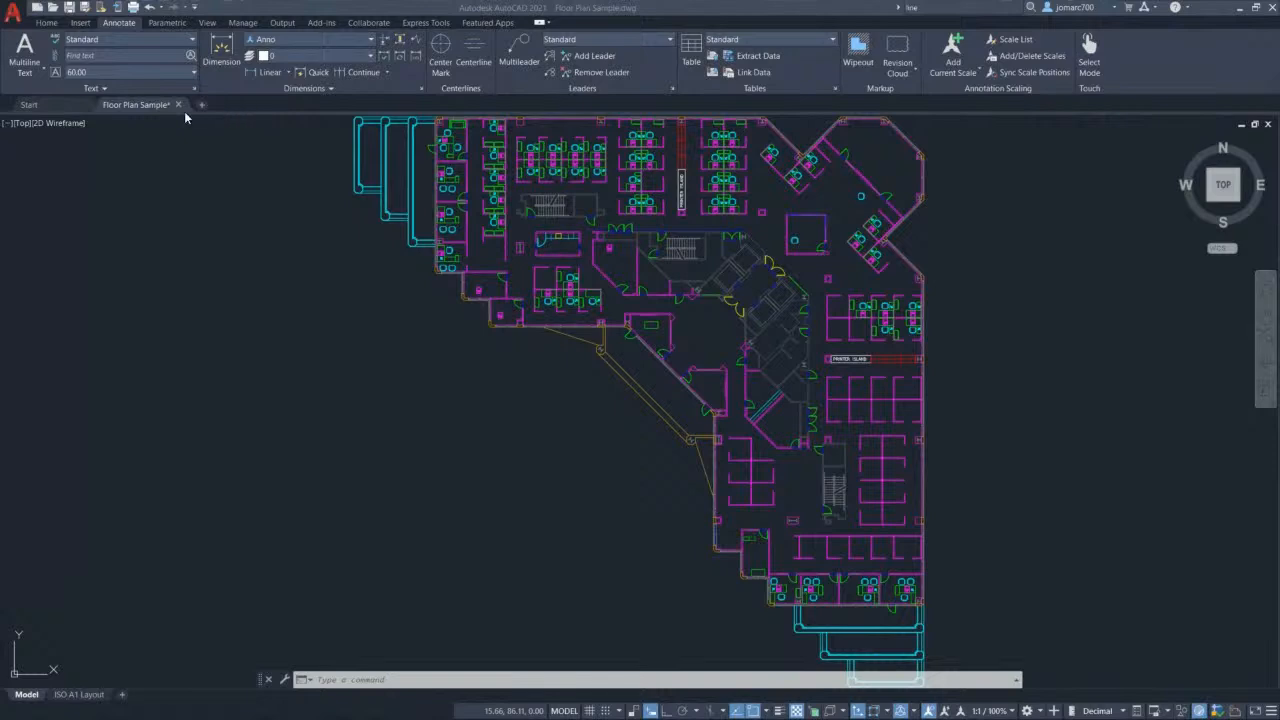
mouse_move(135, 104)
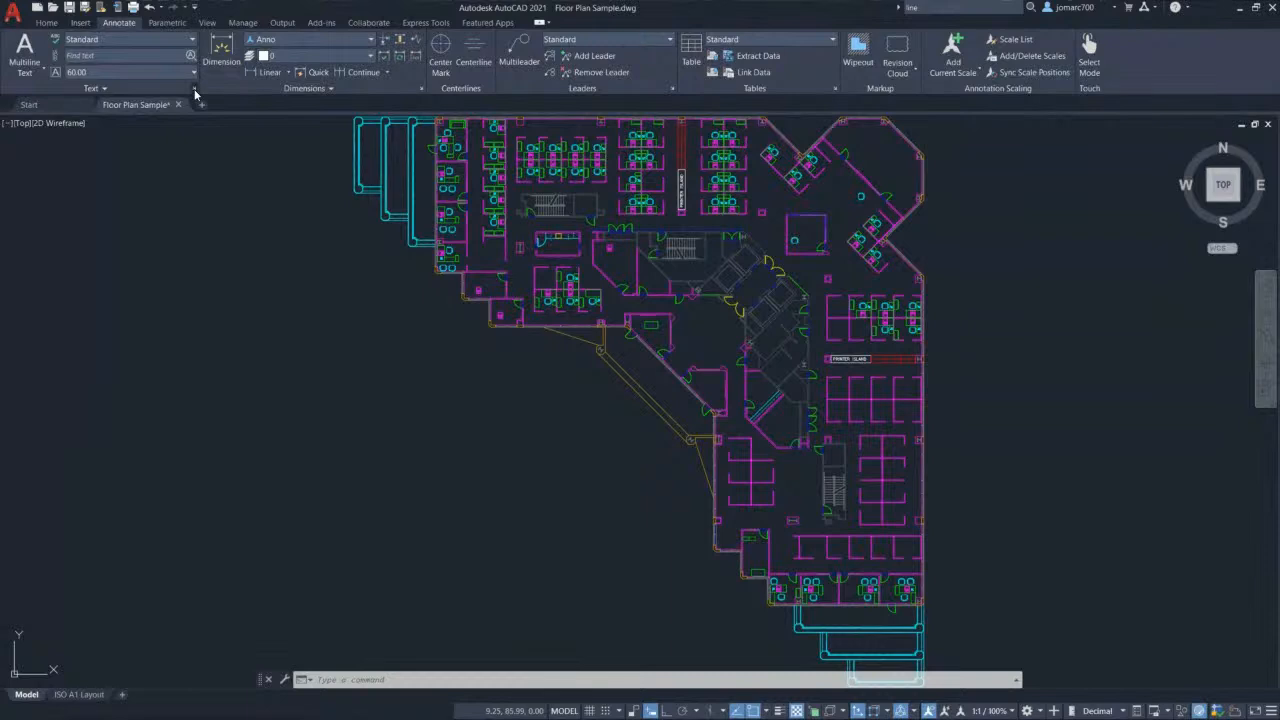
click(195, 93)
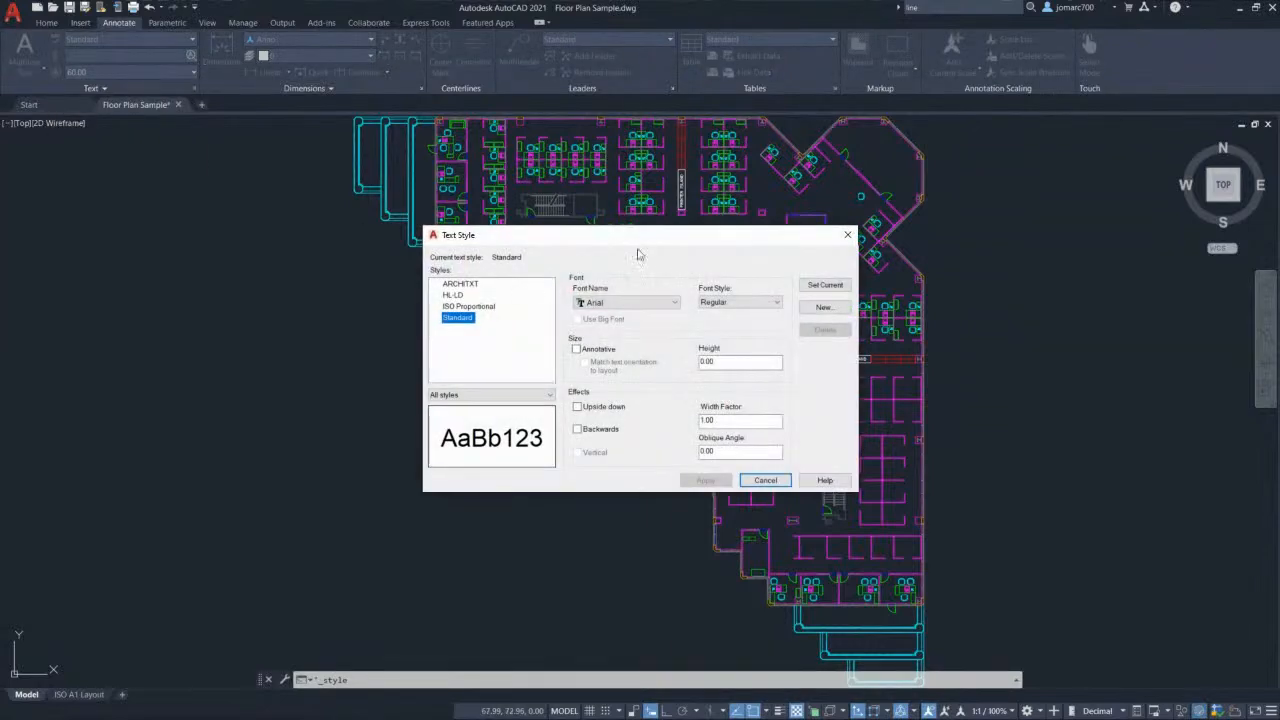
drag(640, 237, 544, 215)
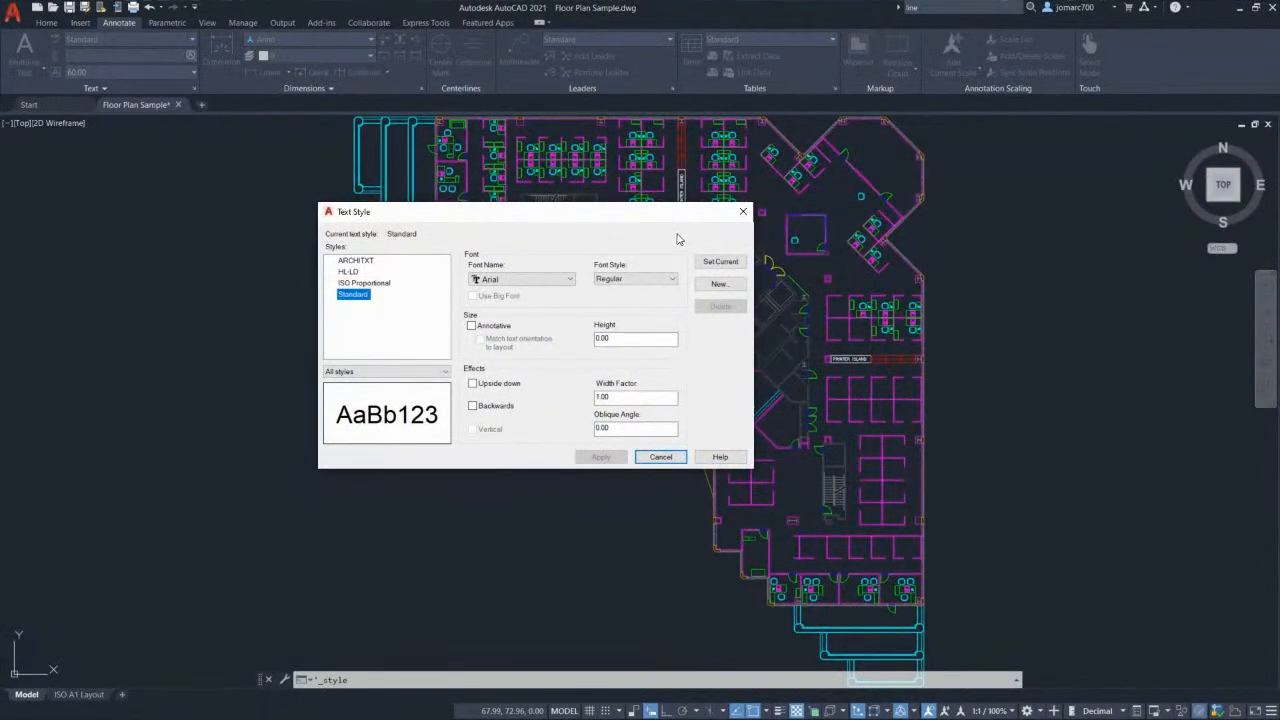
click(743, 212)
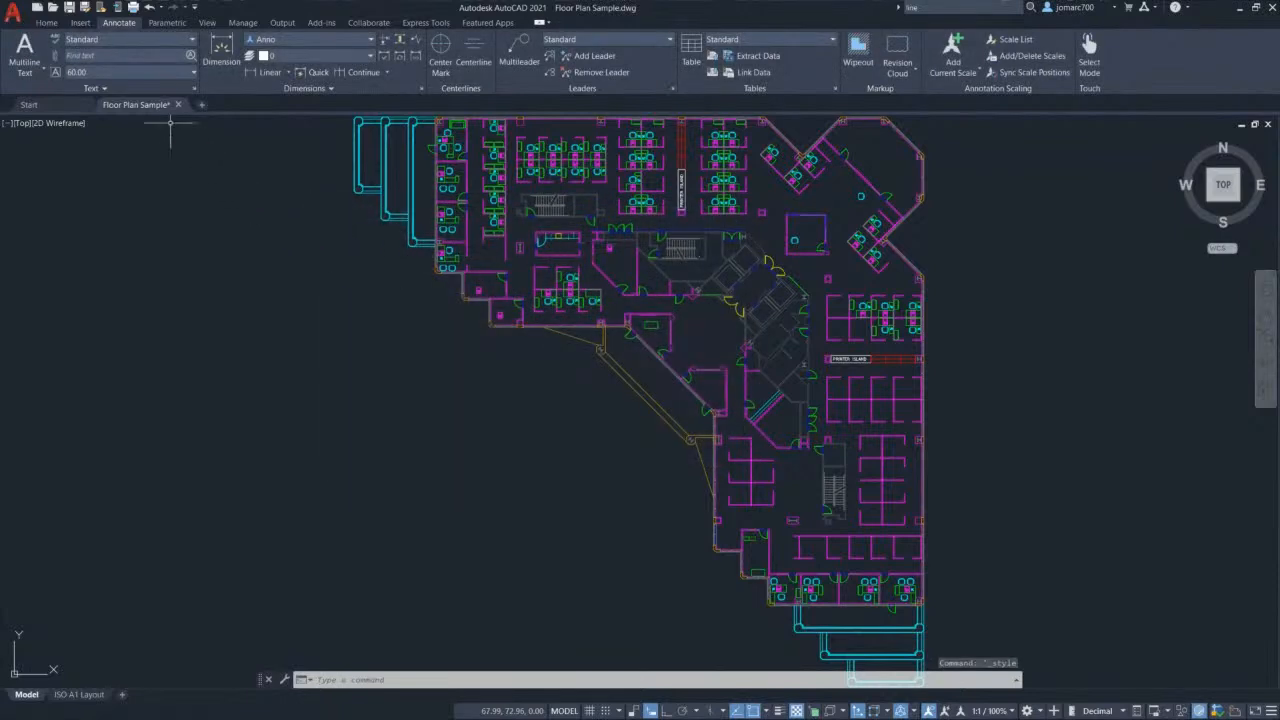
click(50, 29)
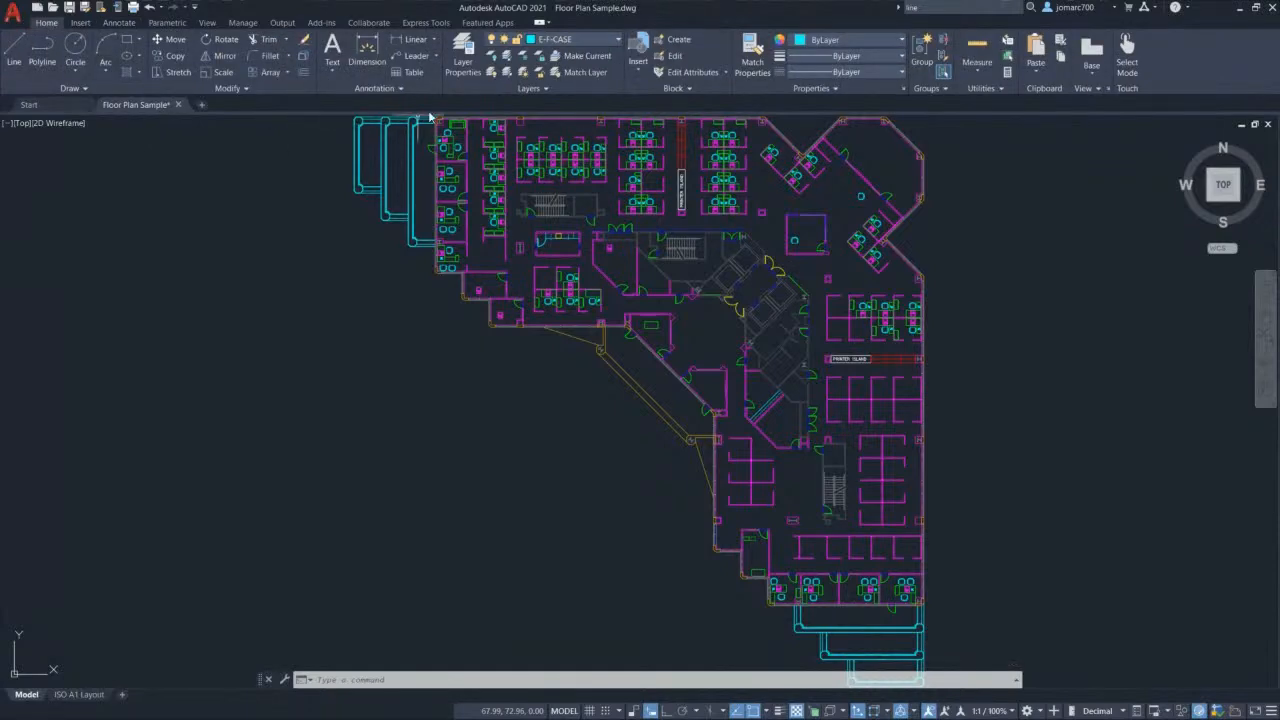
Step: Review the 38 layers in the Layer Properties palette after moving it, then close it
click(467, 62)
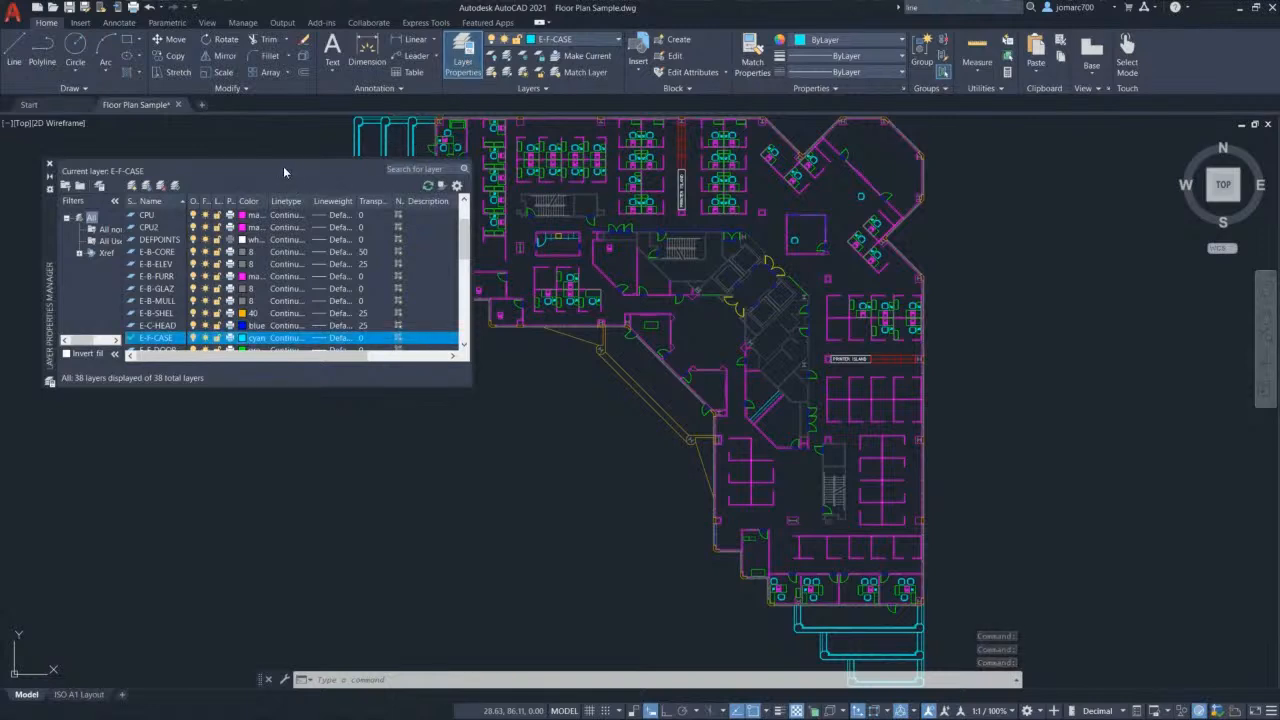
mouse_move(50, 250)
mouse_down()
mouse_move(76, 224)
mouse_move(49, 201)
mouse_move(111, 98)
mouse_up()
mouse_move(234, 103)
mouse_down()
mouse_move(248, 102)
mouse_move(57, 254)
mouse_move(64, 301)
mouse_move(23, 336)
mouse_move(33, 297)
mouse_move(8, 290)
mouse_move(27, 281)
mouse_move(6, 287)
mouse_move(102, 261)
mouse_up()
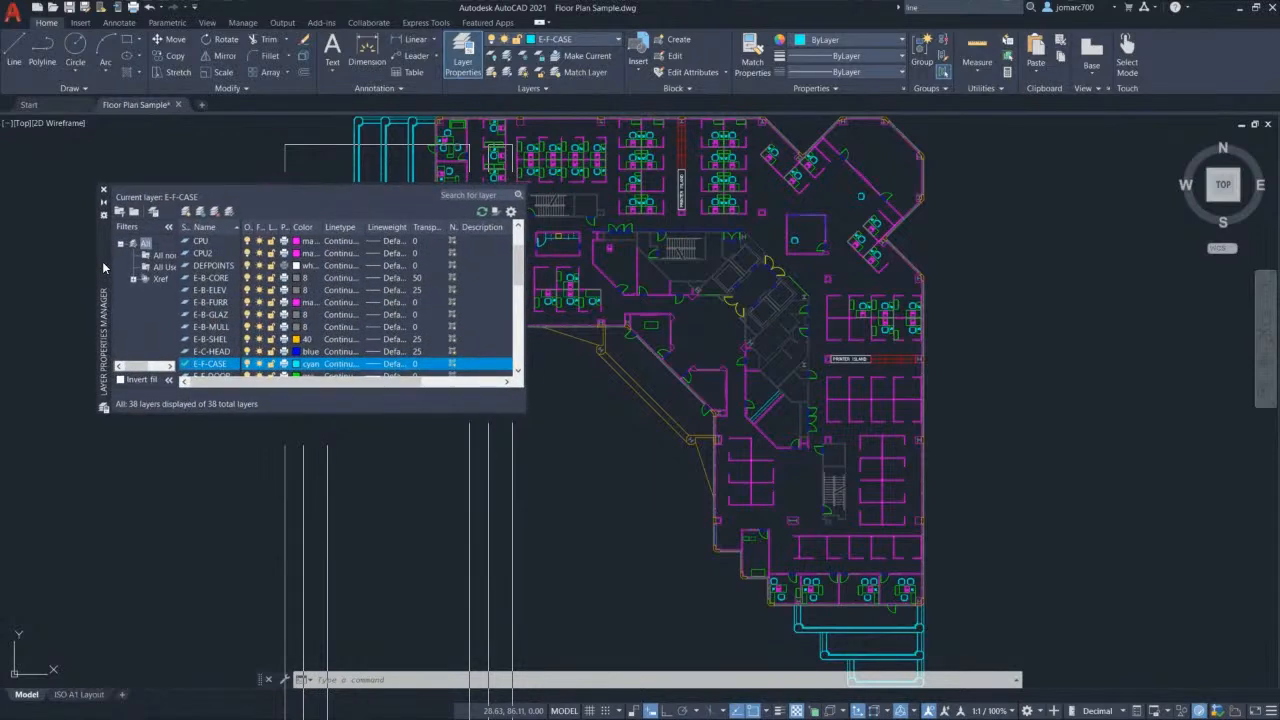
click(103, 192)
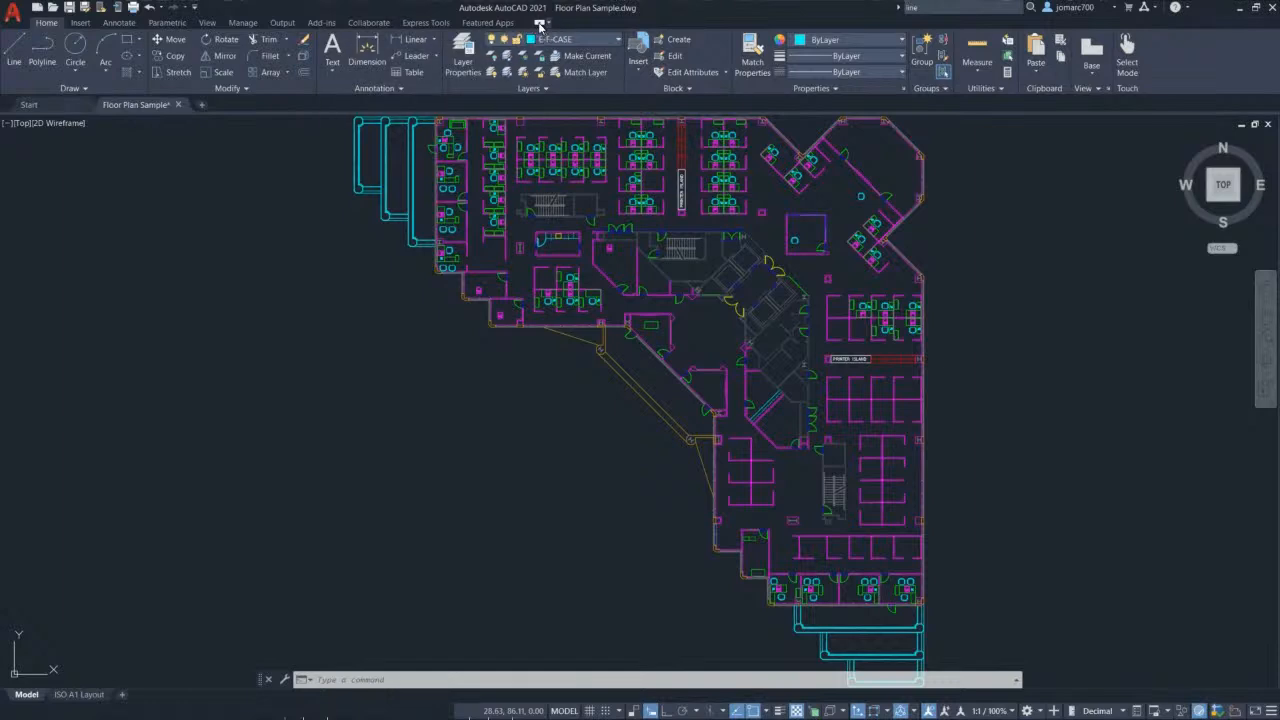
Step: Collapse and restore the ribbon, then show the application menu's recent documents list
click(539, 23)
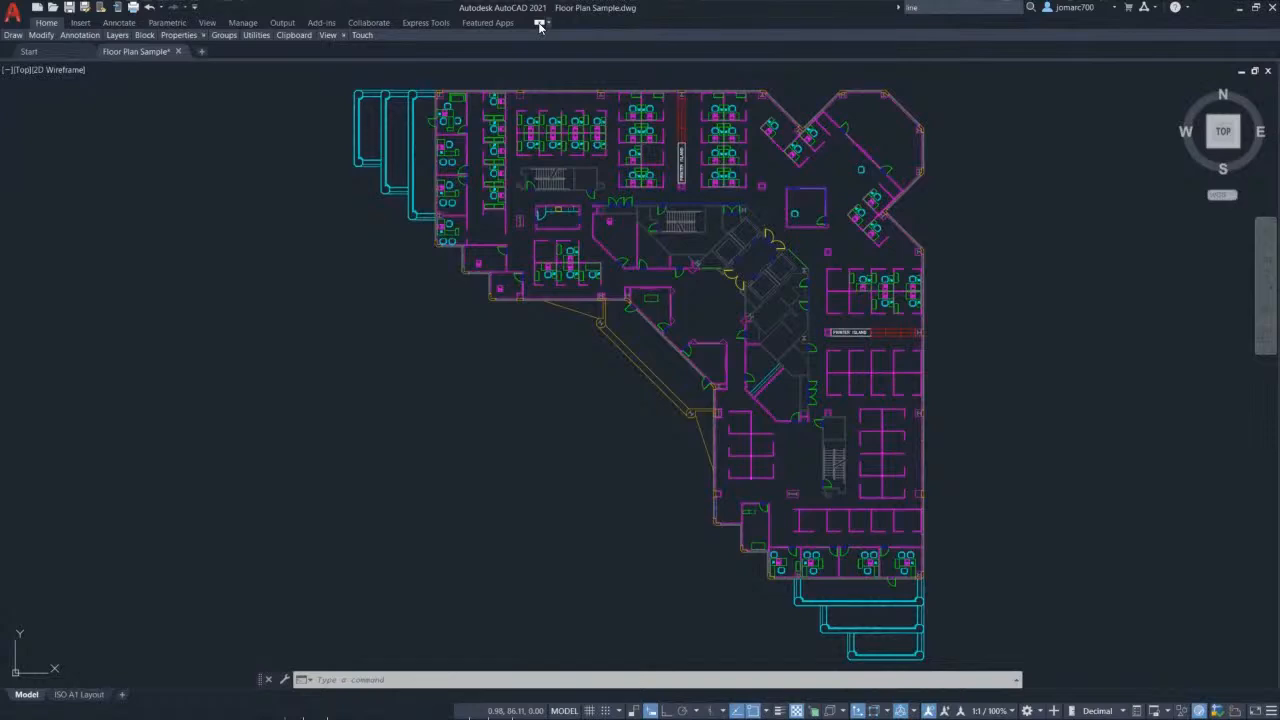
click(539, 23)
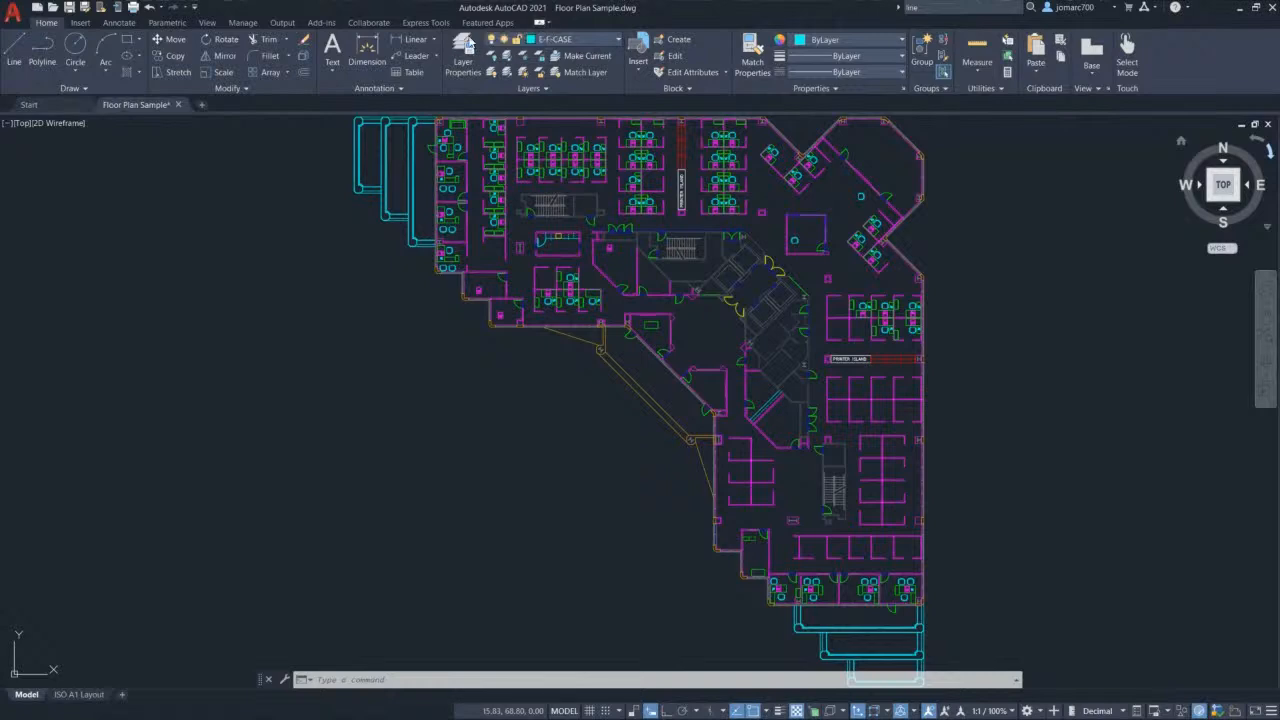
click(15, 15)
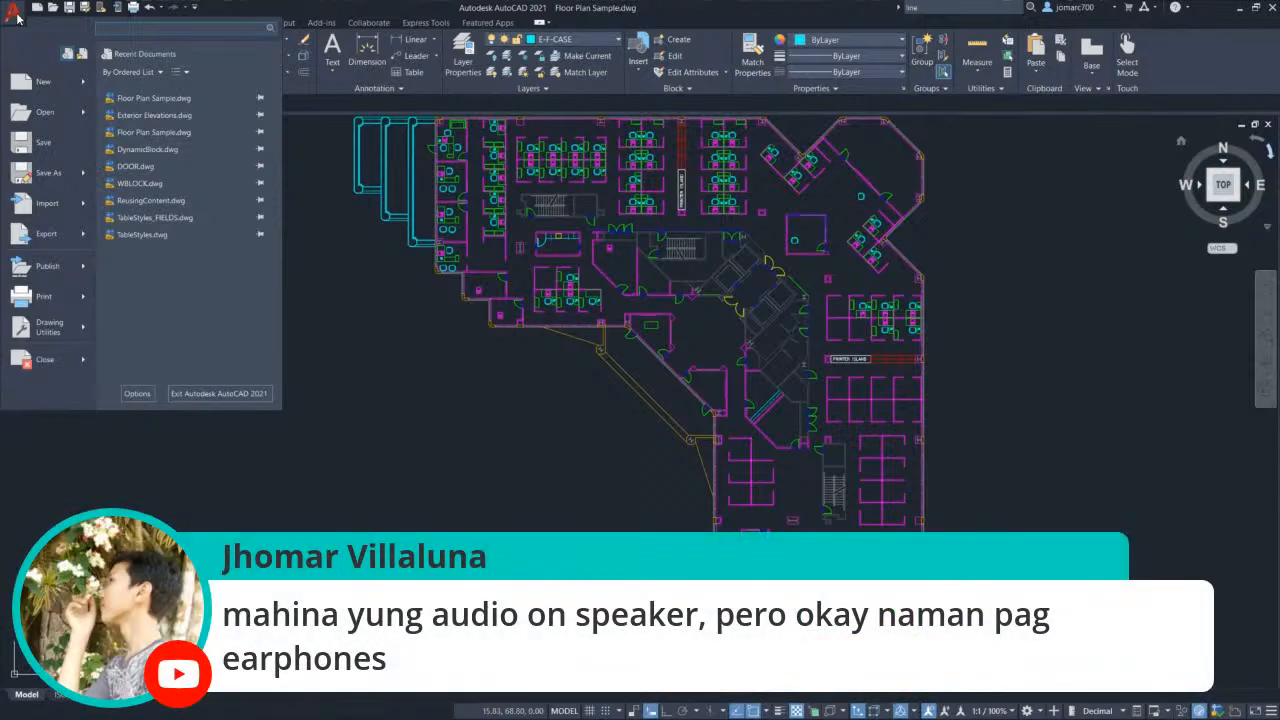
Step: Reset the current profile to defaults from the Profiles tab of Options (OP), confirming and closing
click(355, 316)
text(OP)
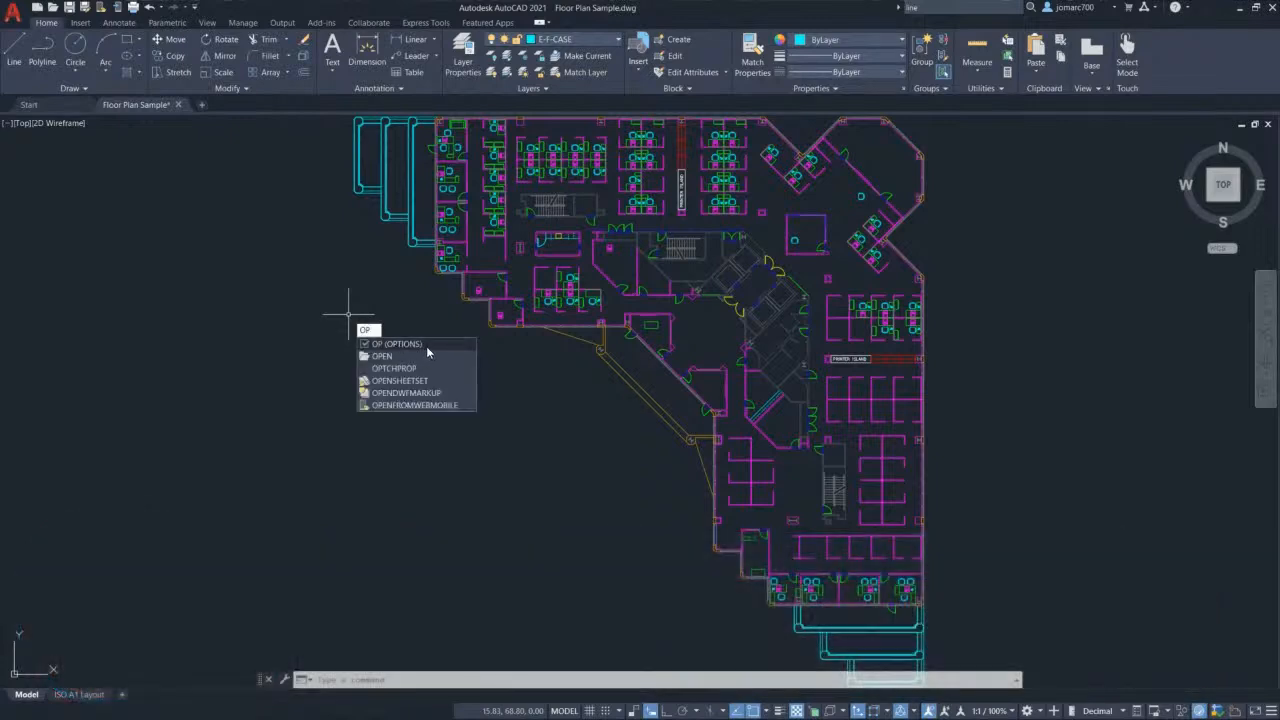
click(426, 345)
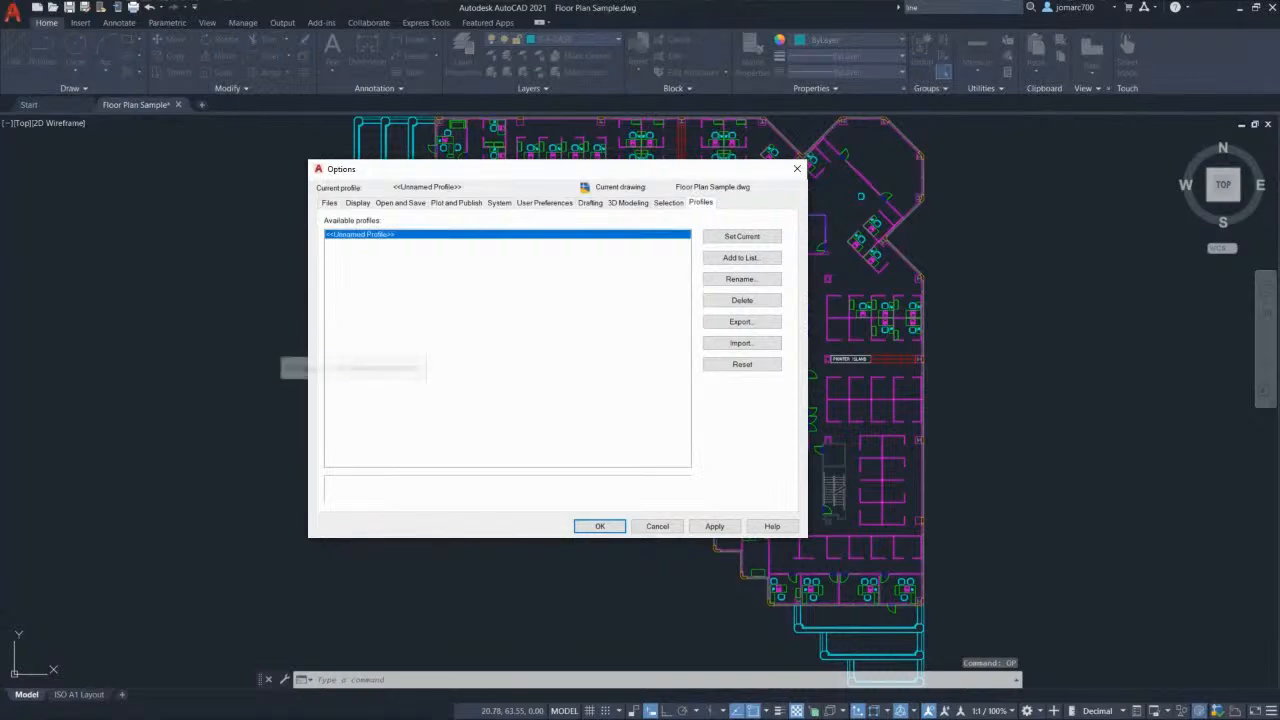
click(331, 204)
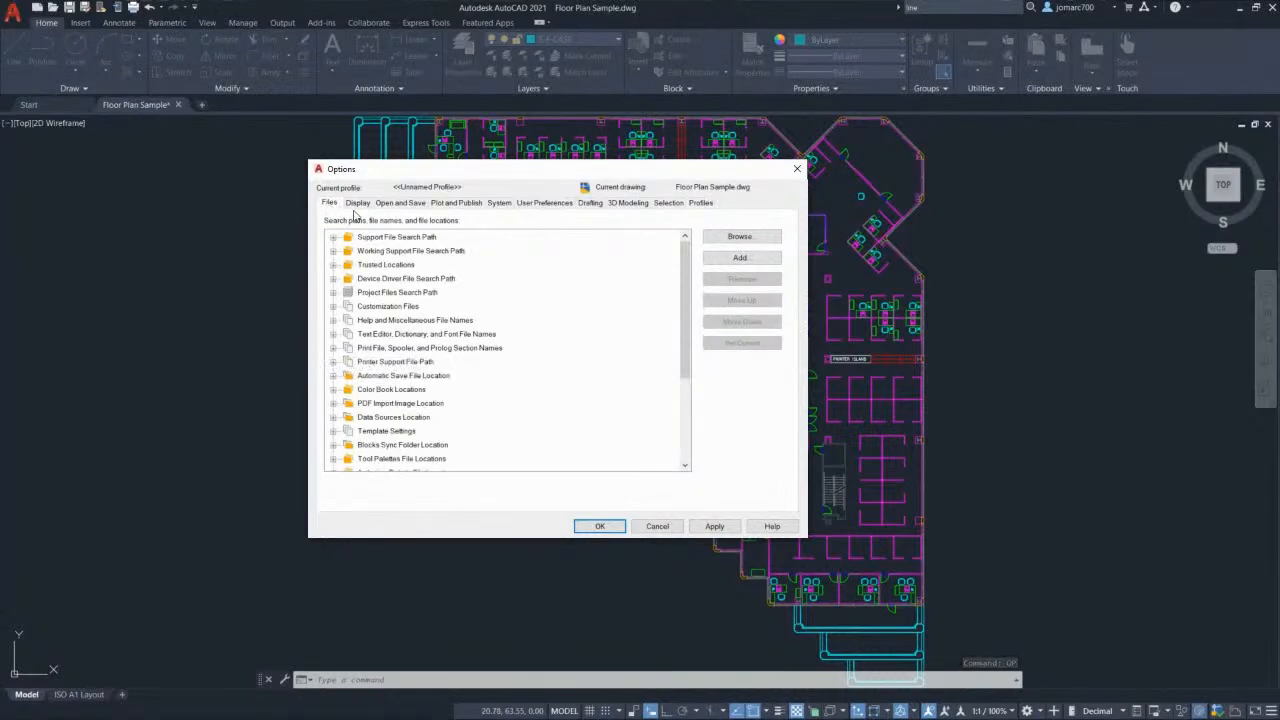
click(701, 203)
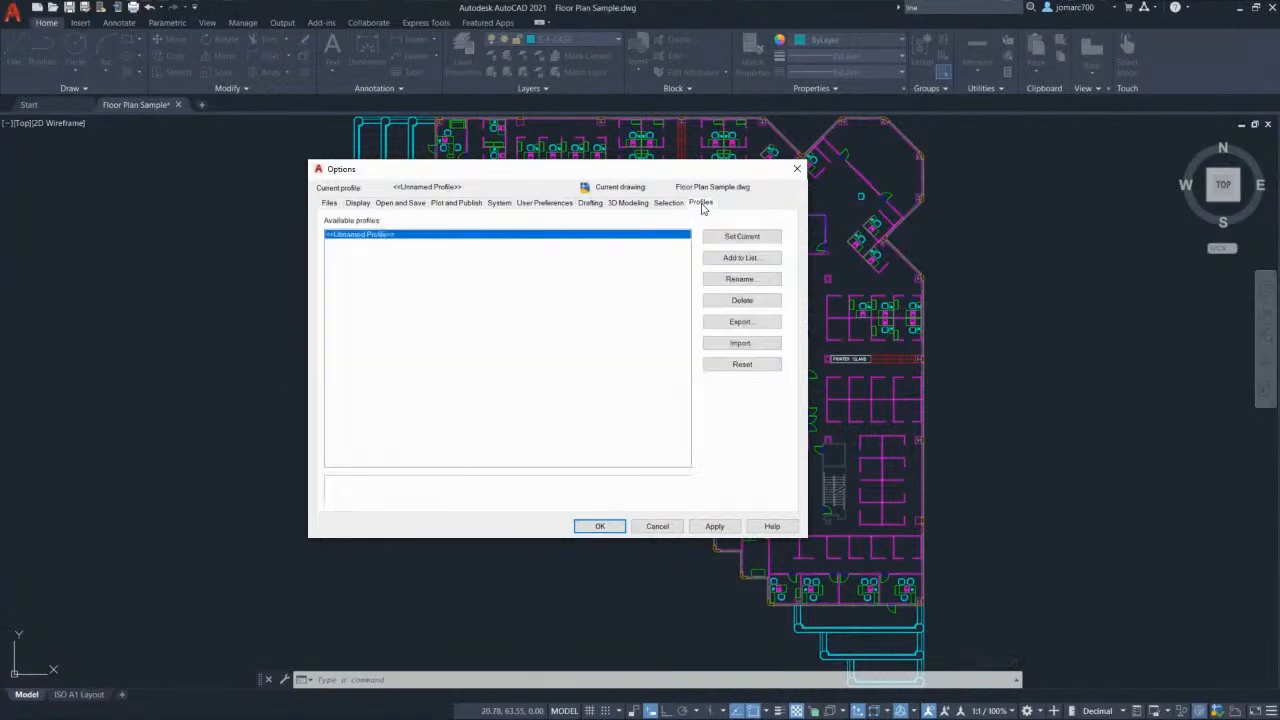
click(742, 366)
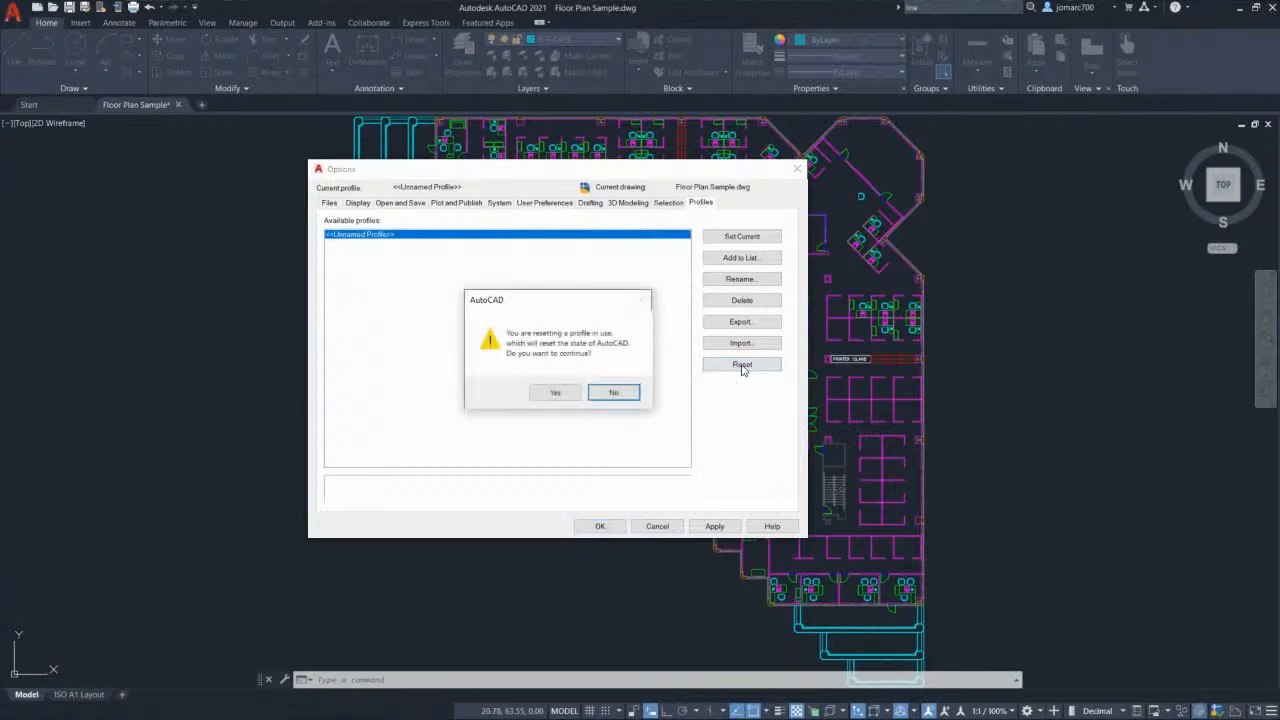
click(555, 393)
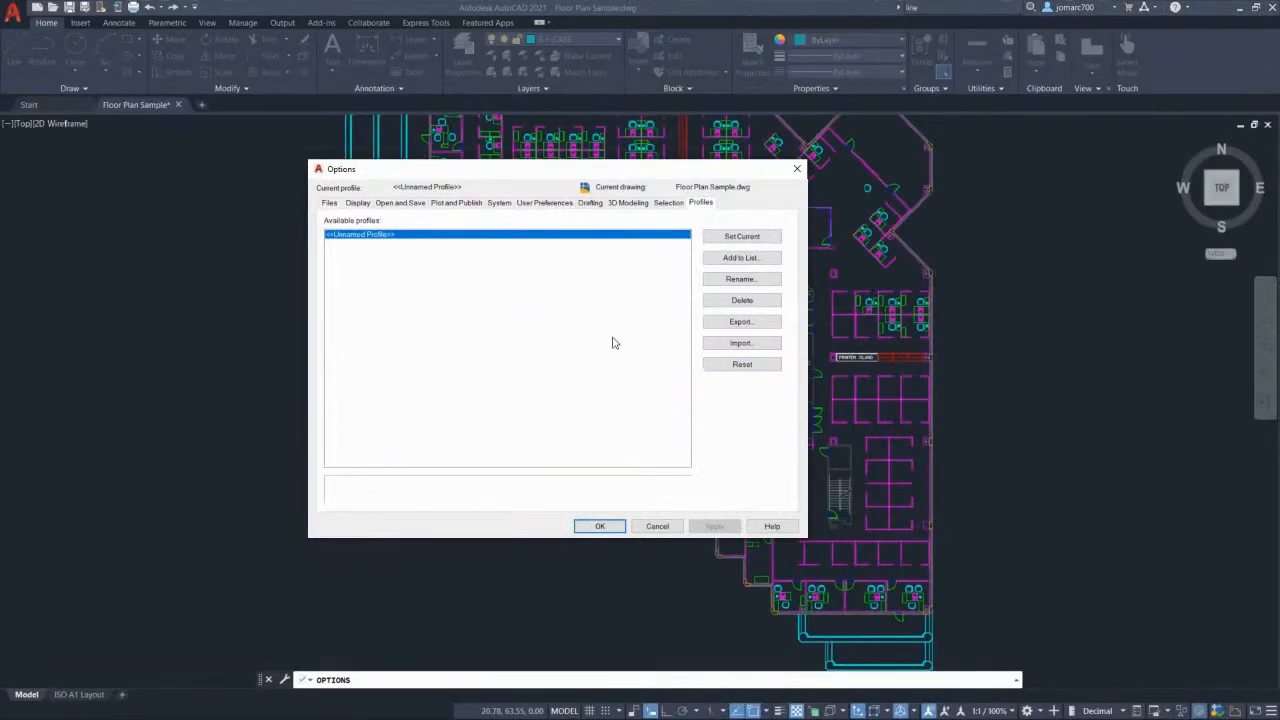
click(598, 526)
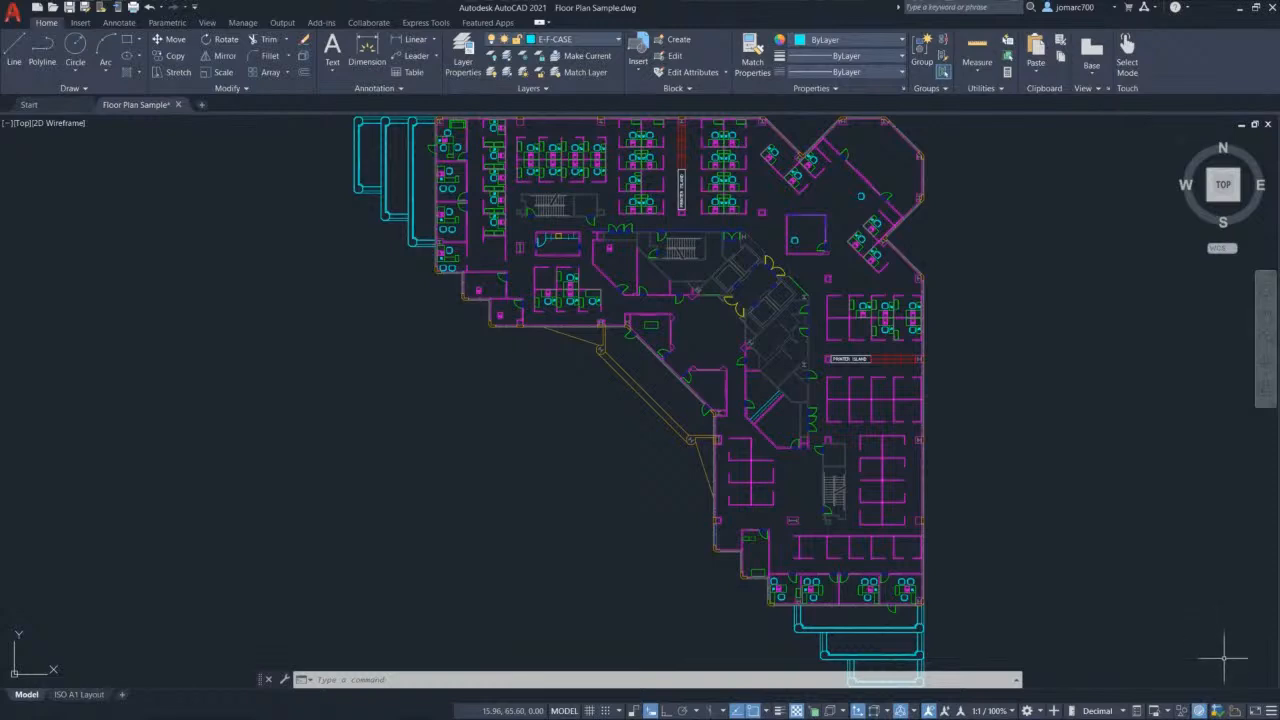
Step: Hide the Infer Constraints, LineWeight, Transparency, Selection Cycling, 3D Object Snap and Dynamic UCS status toggles
click(1268, 710)
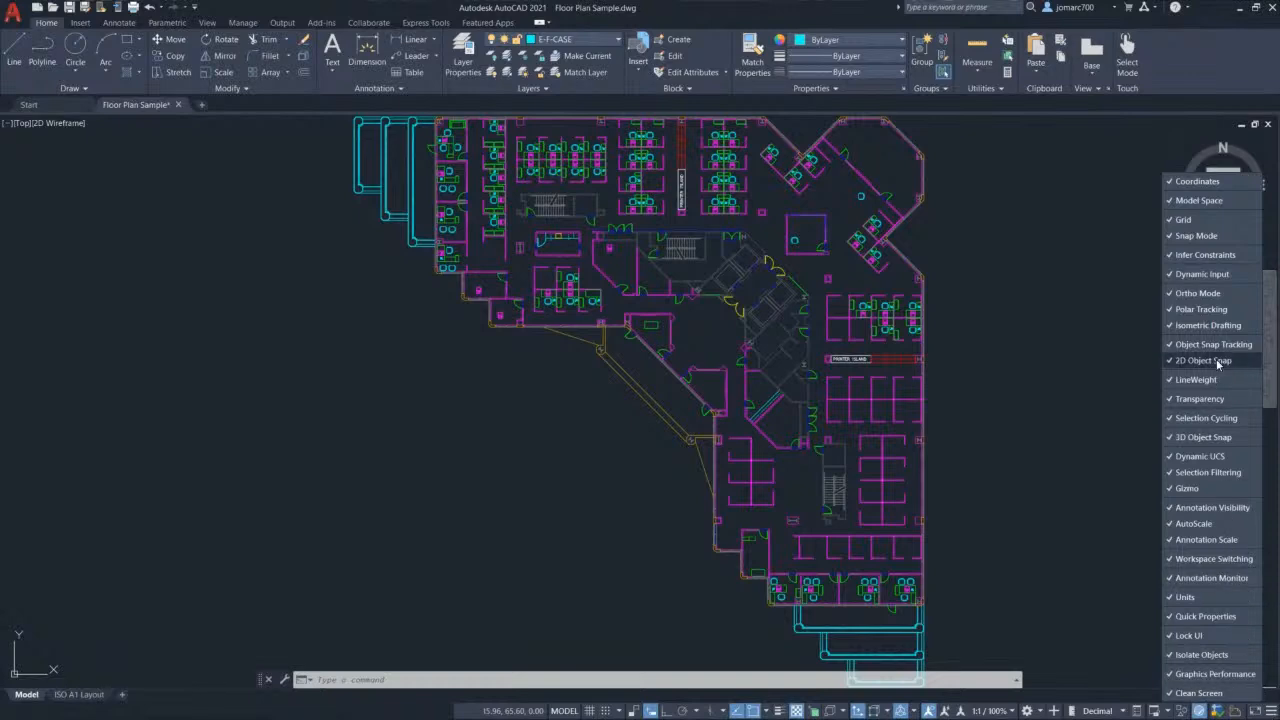
click(1208, 257)
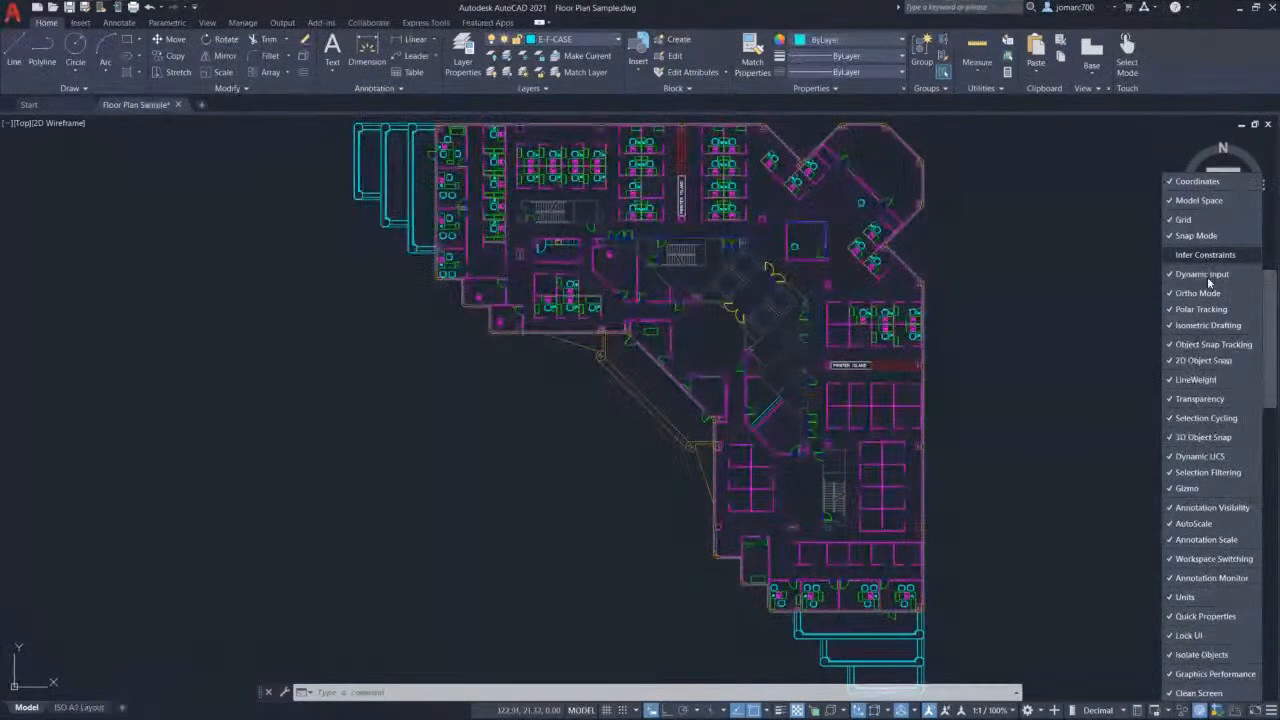
click(1225, 379)
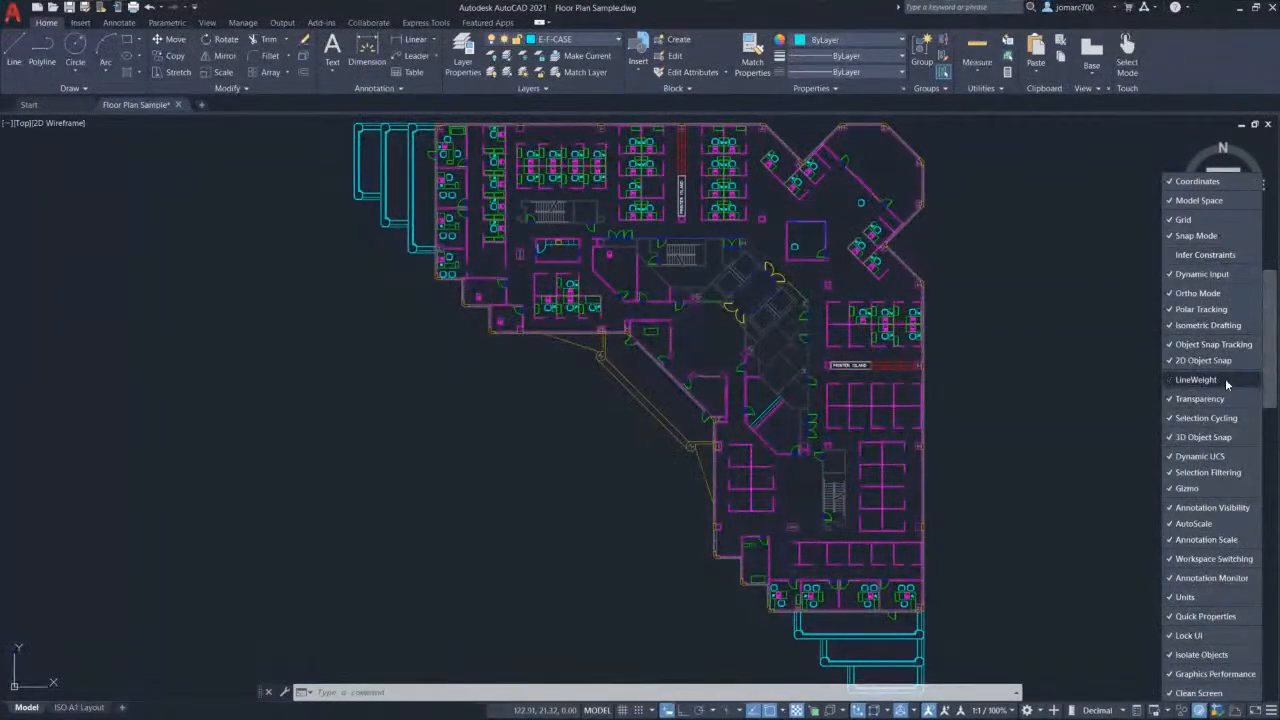
click(1224, 399)
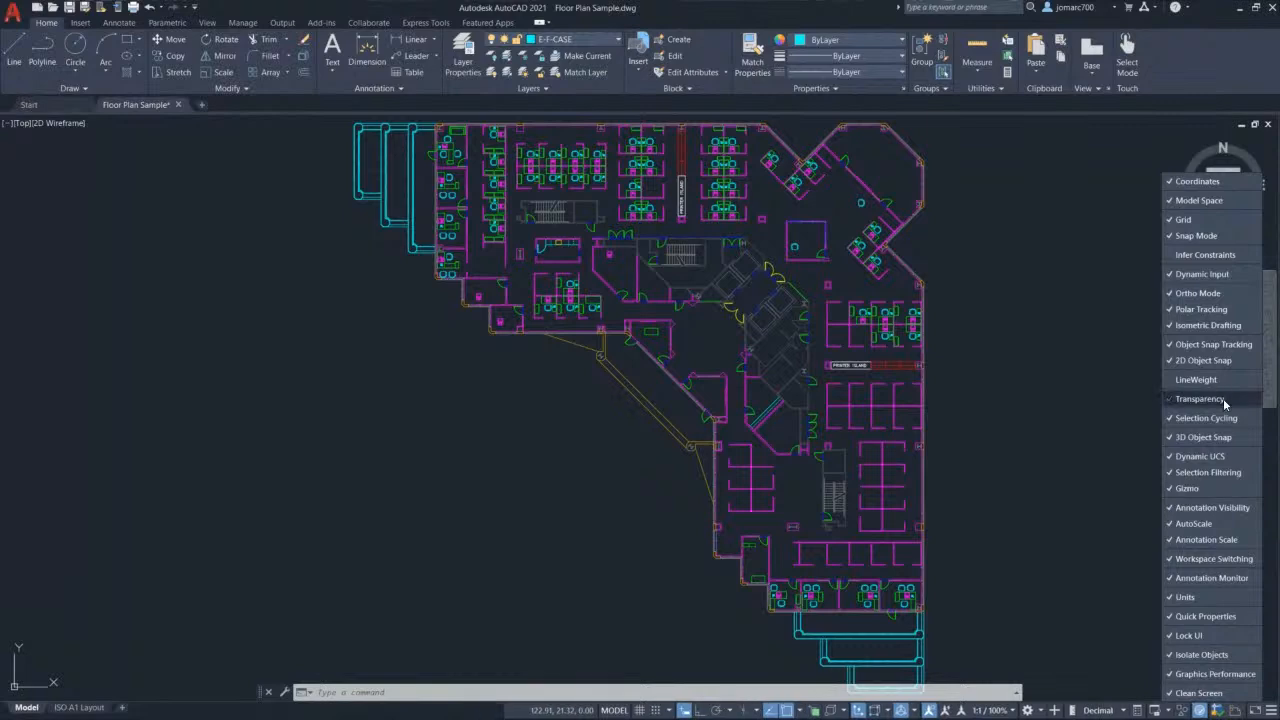
click(1228, 418)
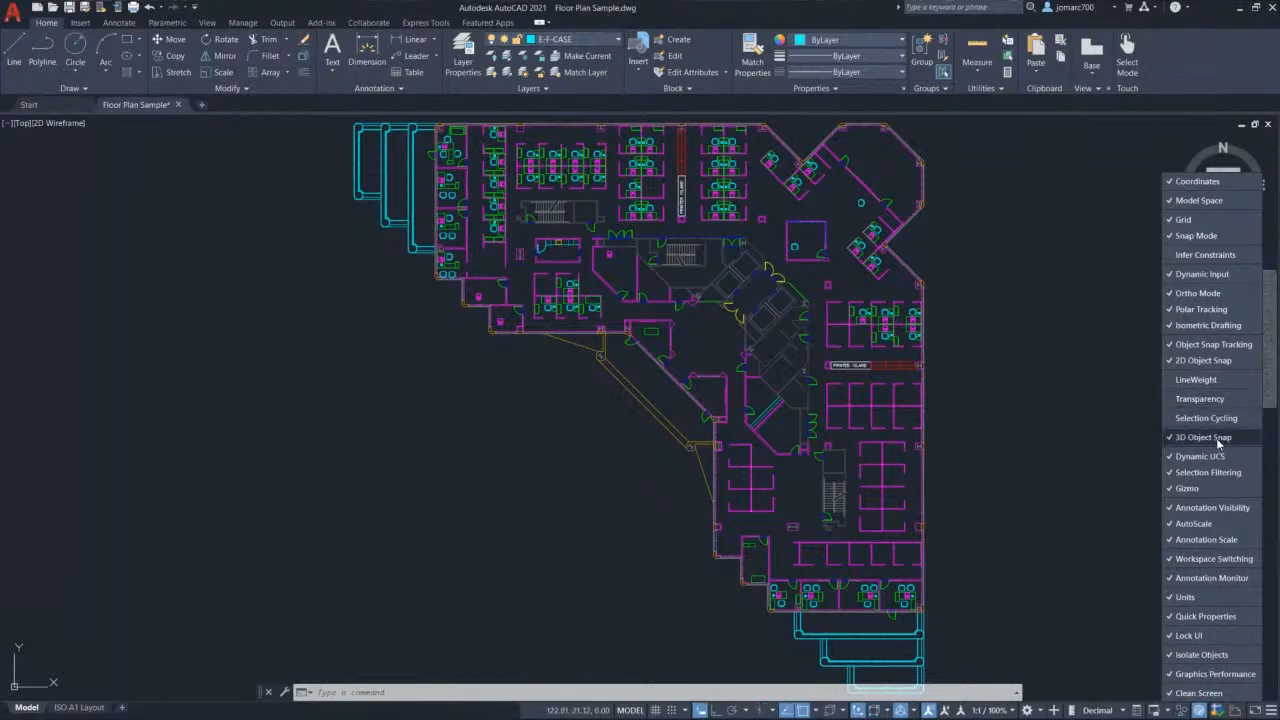
click(1217, 441)
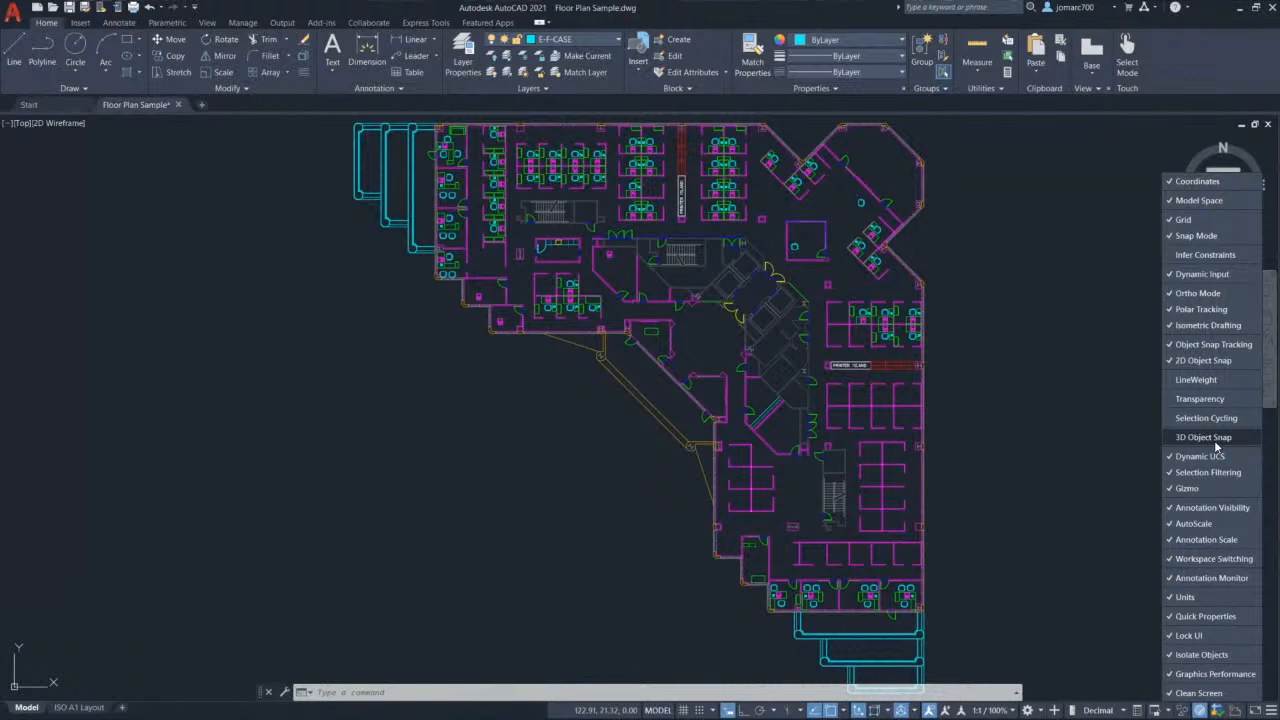
click(1213, 459)
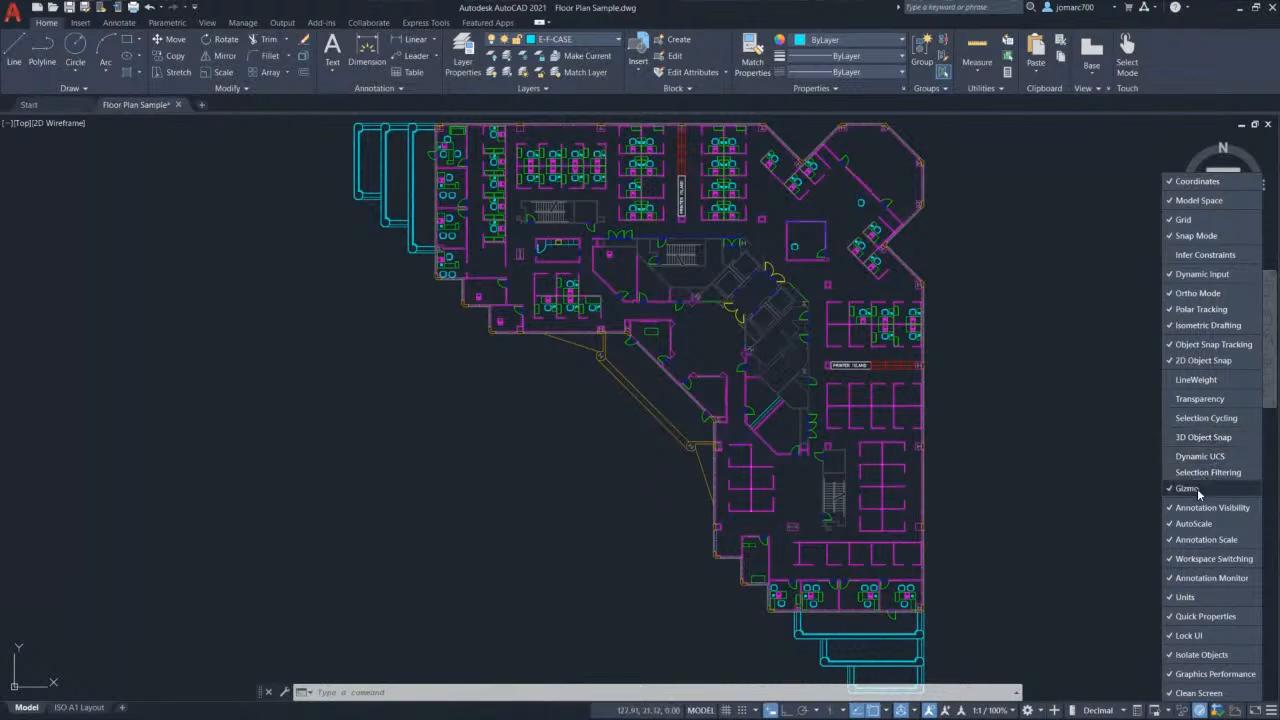
Step: Hide the Gizmo, Units, Quick Properties, Lock UI and Graphics Performance toggles, then turn polar tracking on
click(1197, 488)
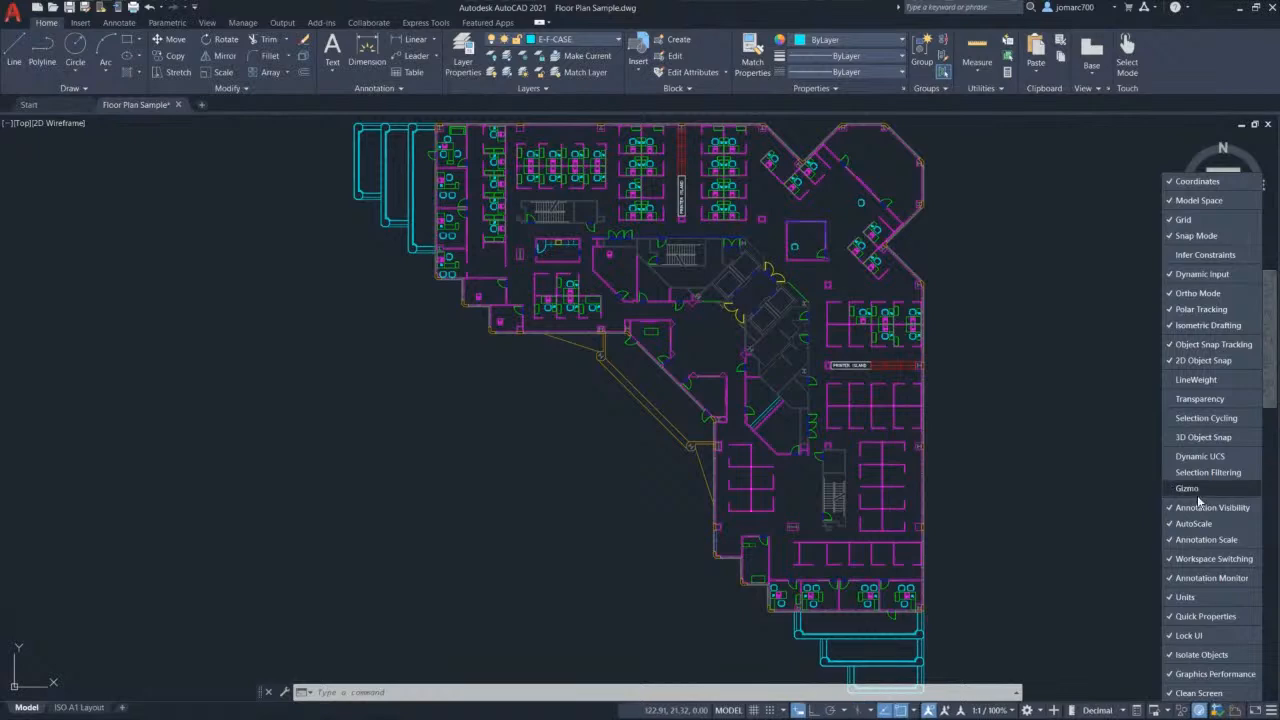
click(1204, 597)
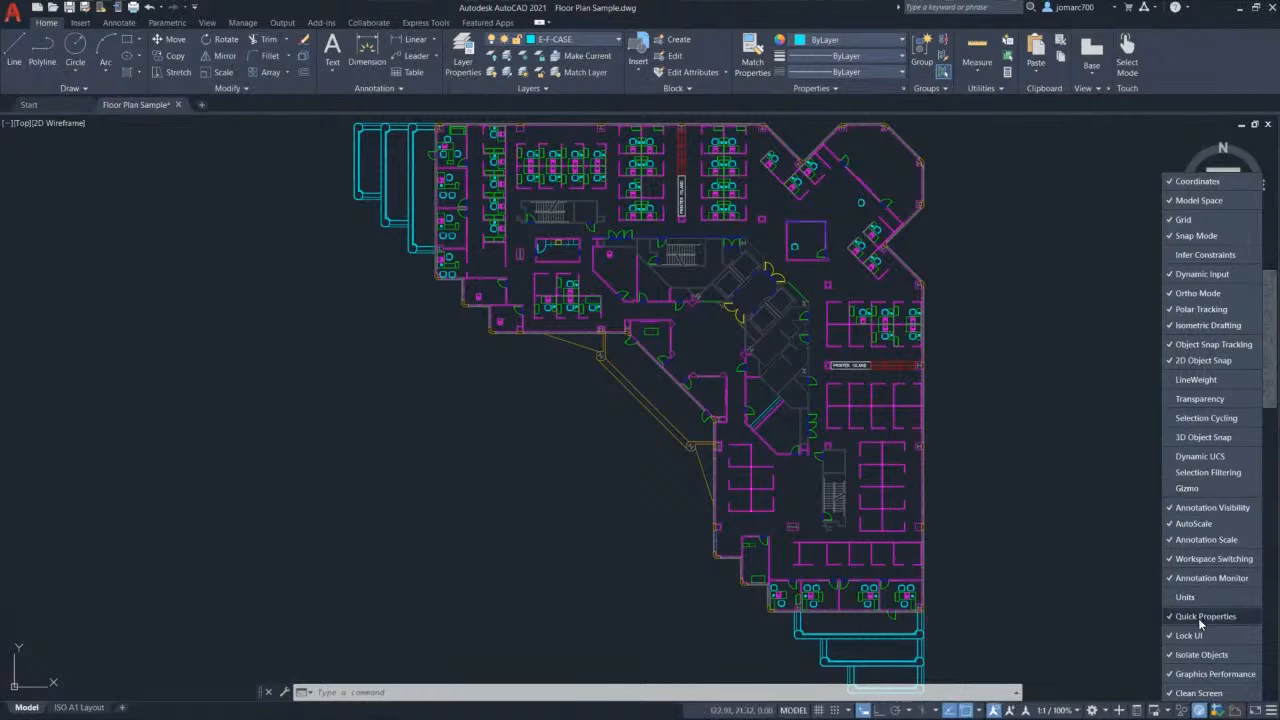
click(1204, 617)
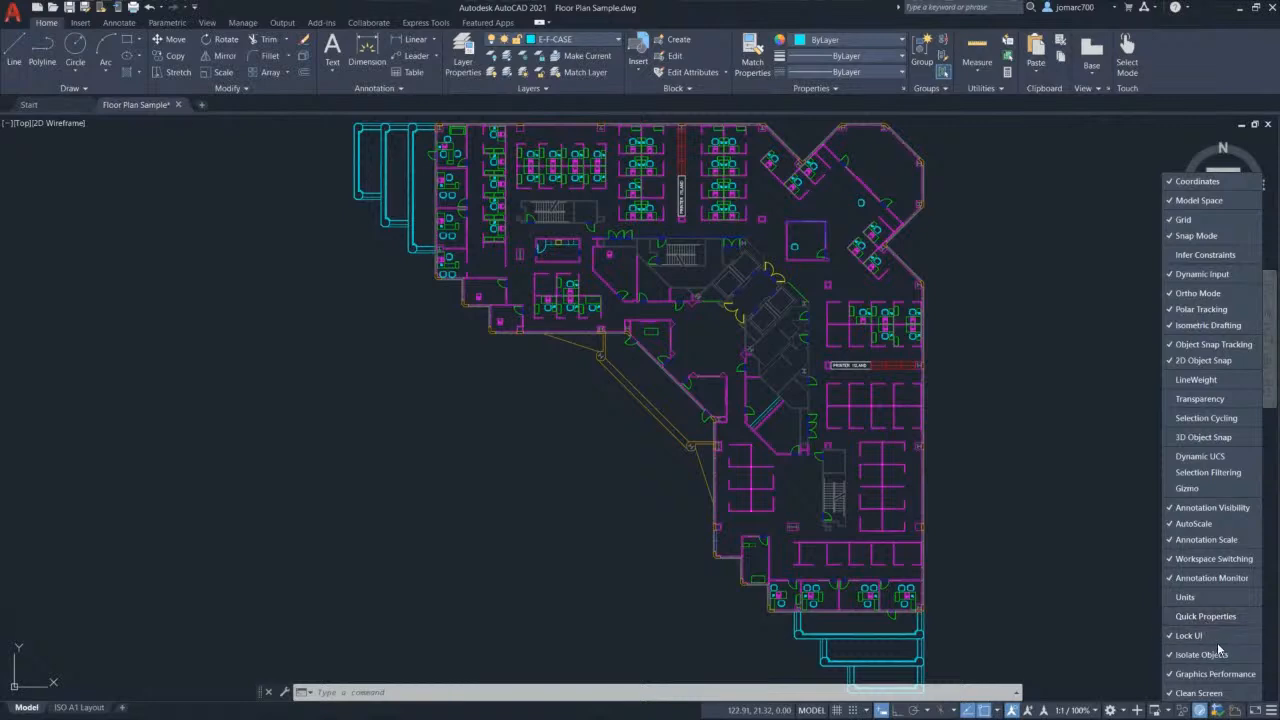
click(1219, 634)
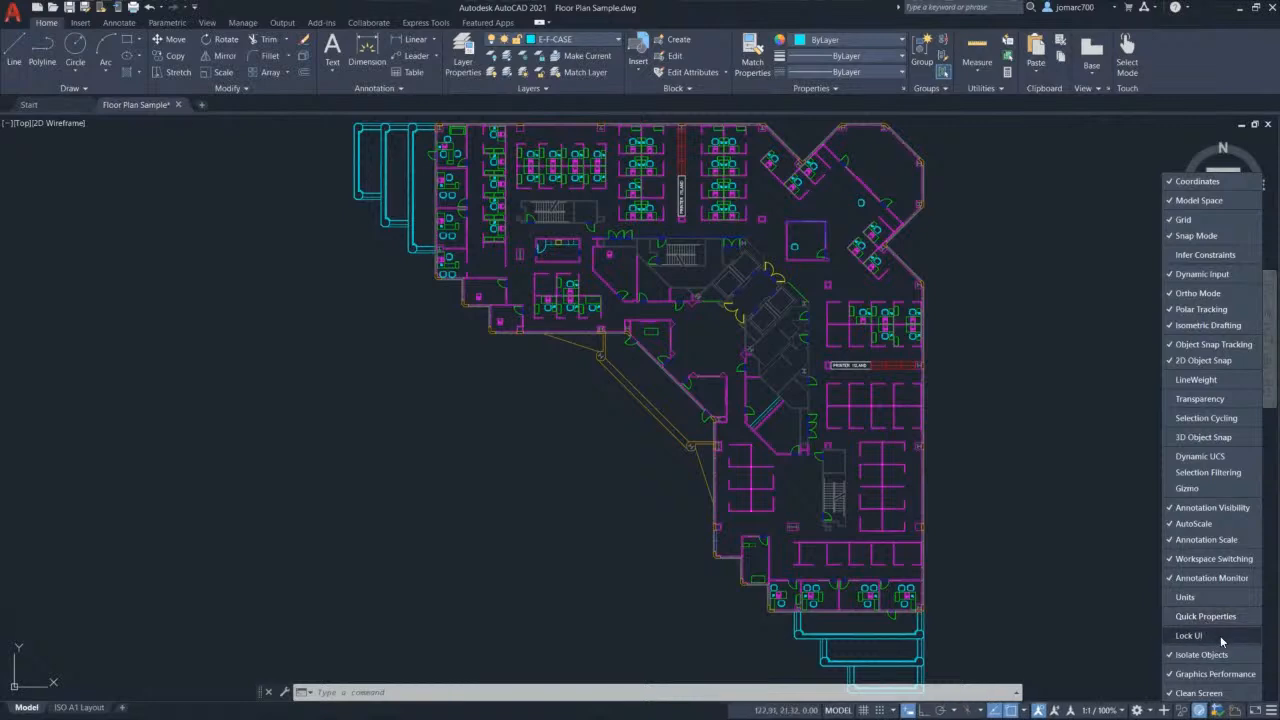
click(1215, 674)
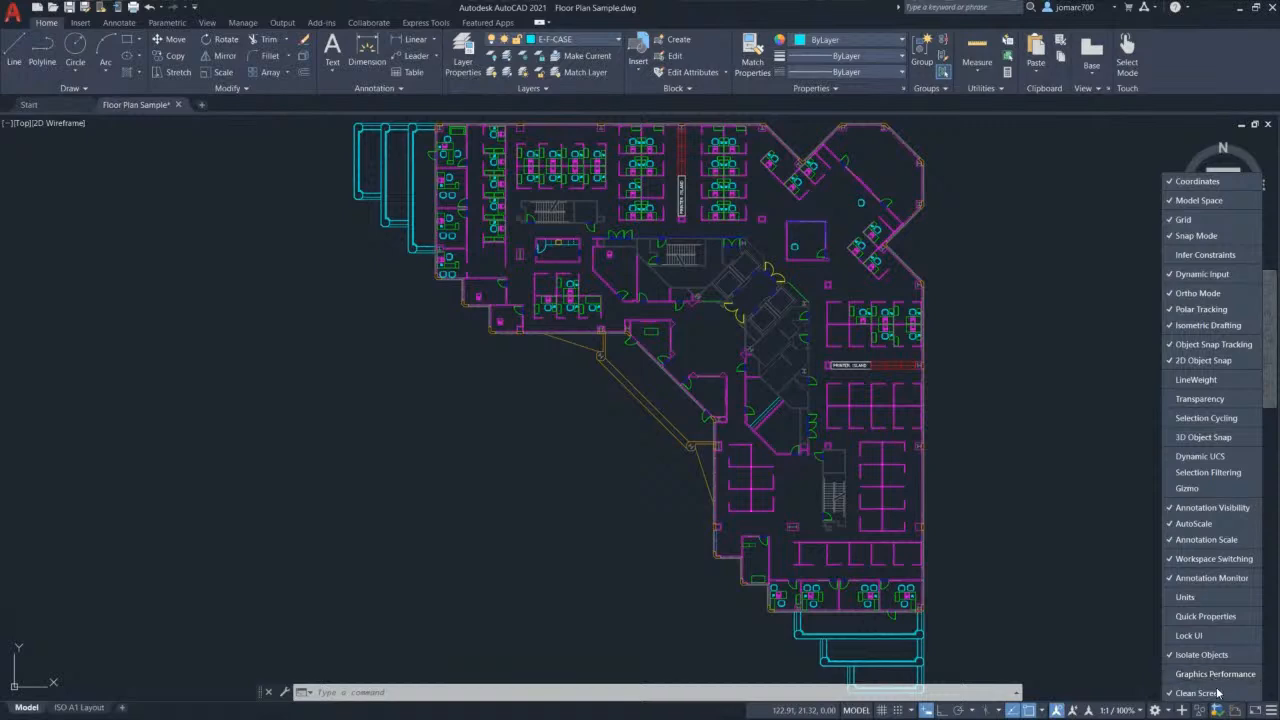
click(1272, 711)
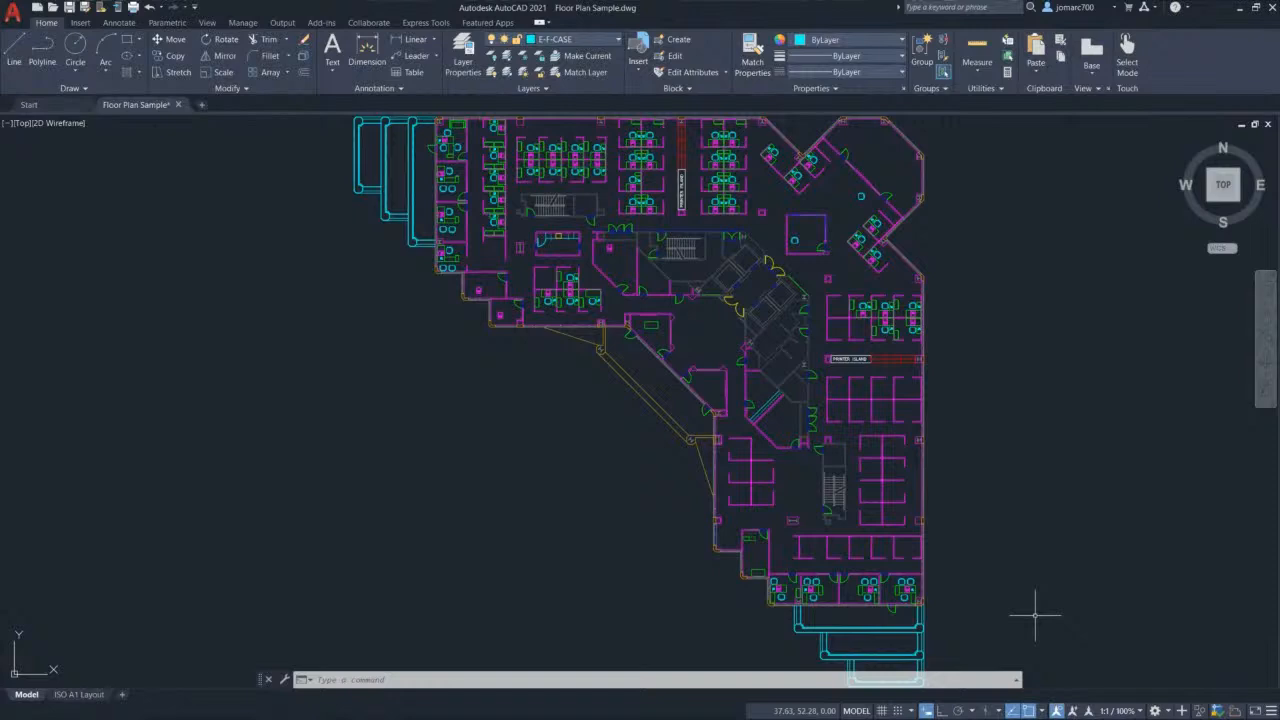
click(959, 712)
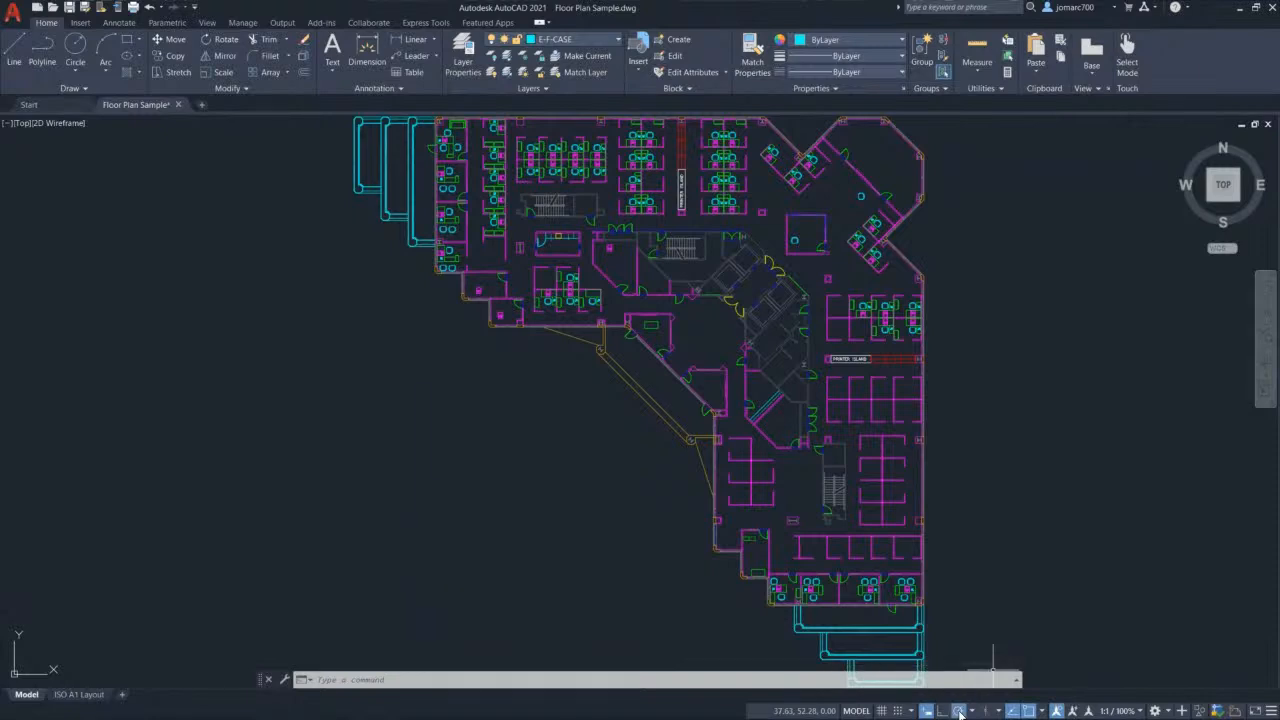
Step: Set polar tracking to 45-degree increments, test it with a cancelled line, then open Tracking Settings
click(972, 712)
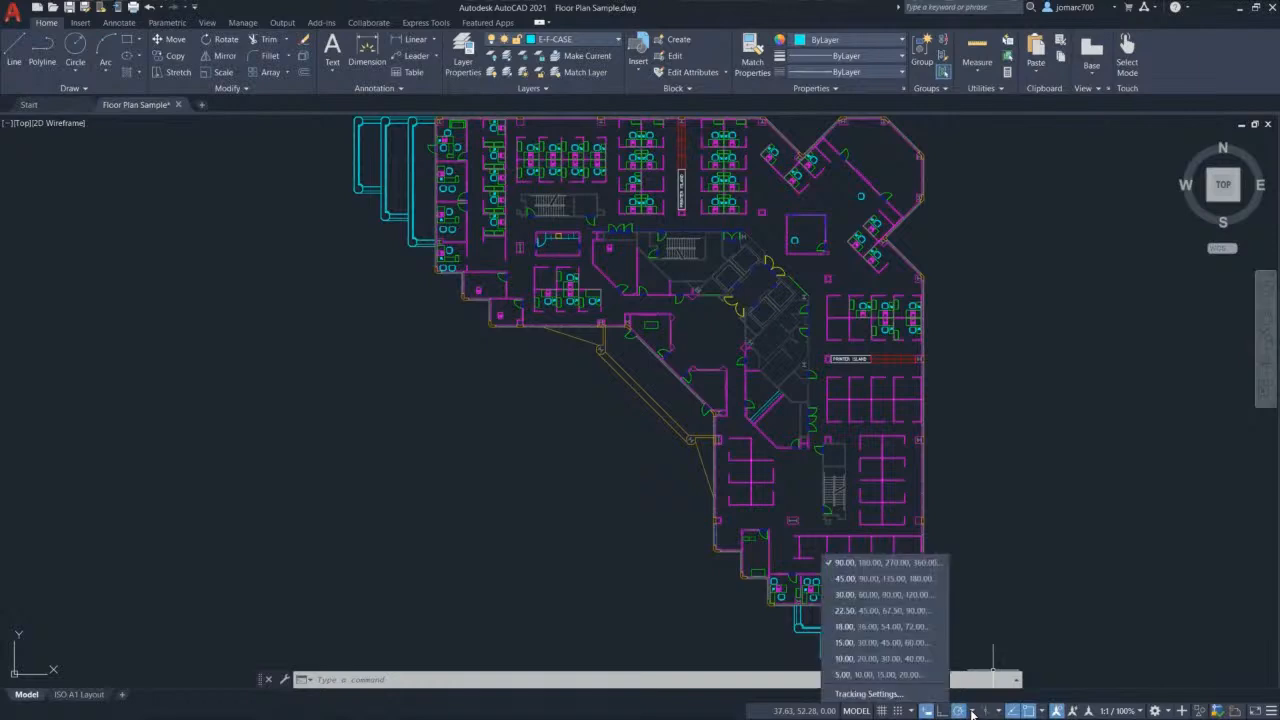
click(917, 584)
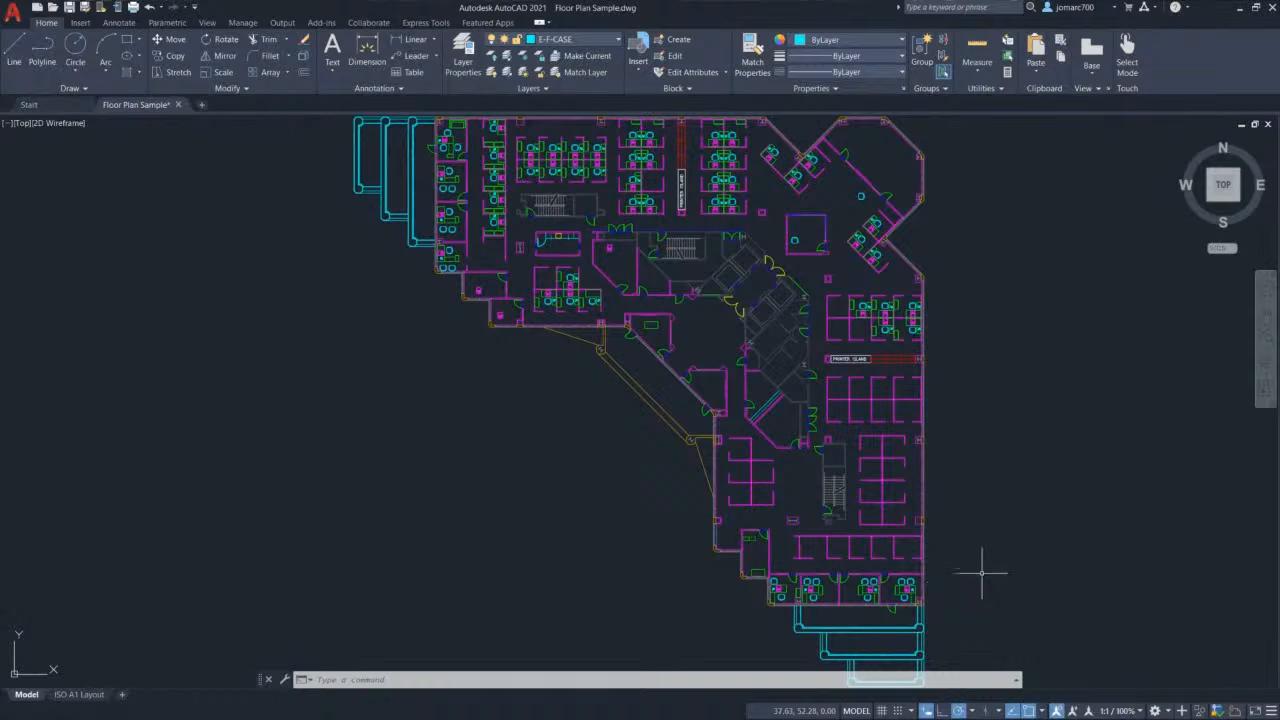
text(l)
key(Return)
click(363, 450)
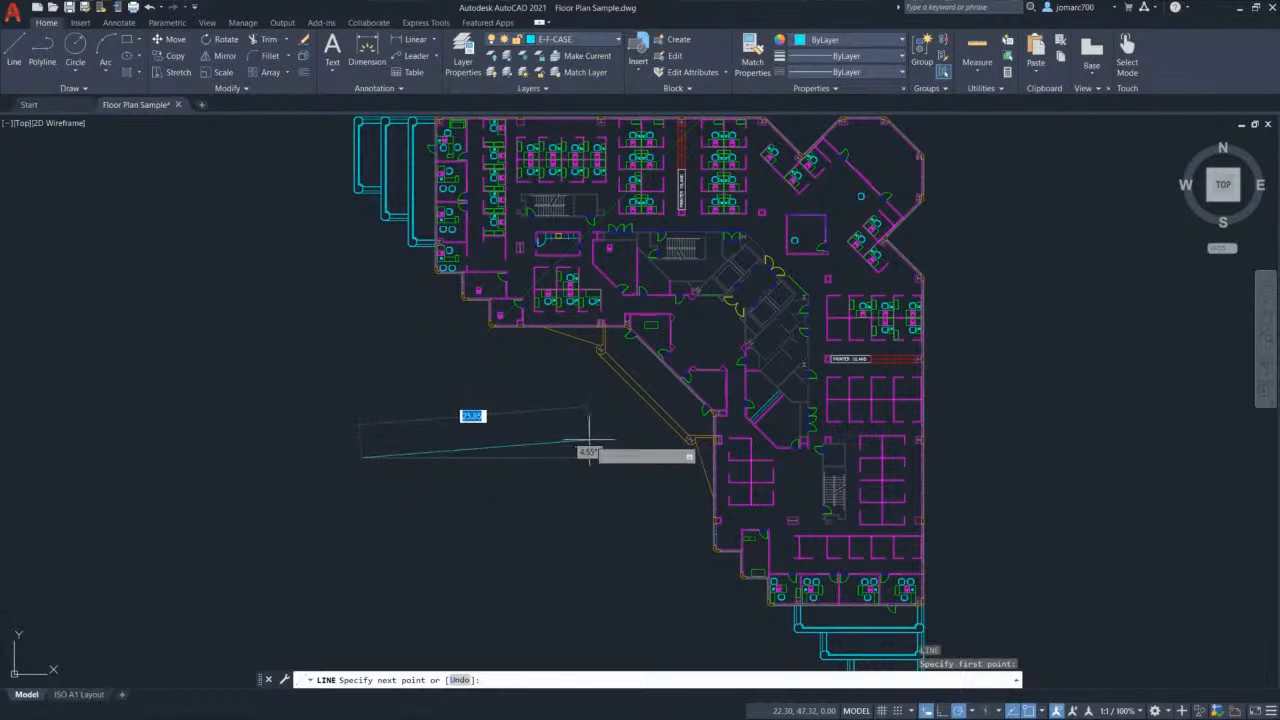
key(Escape)
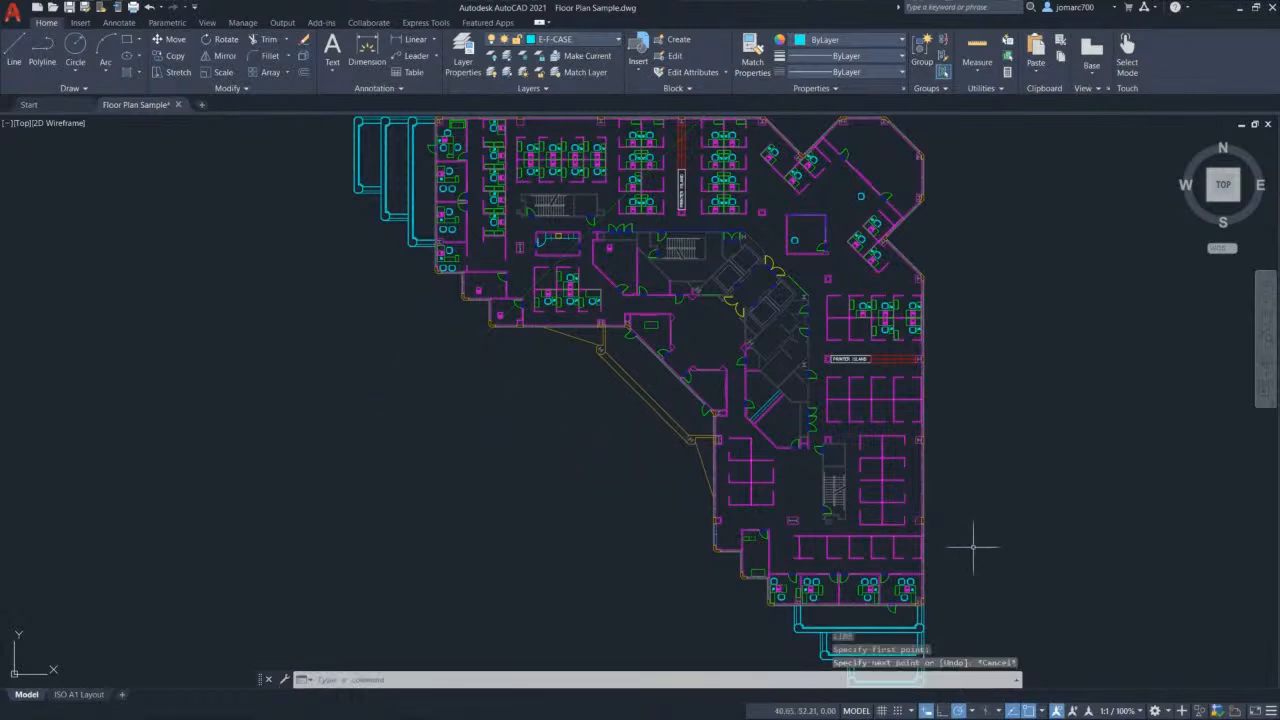
click(973, 712)
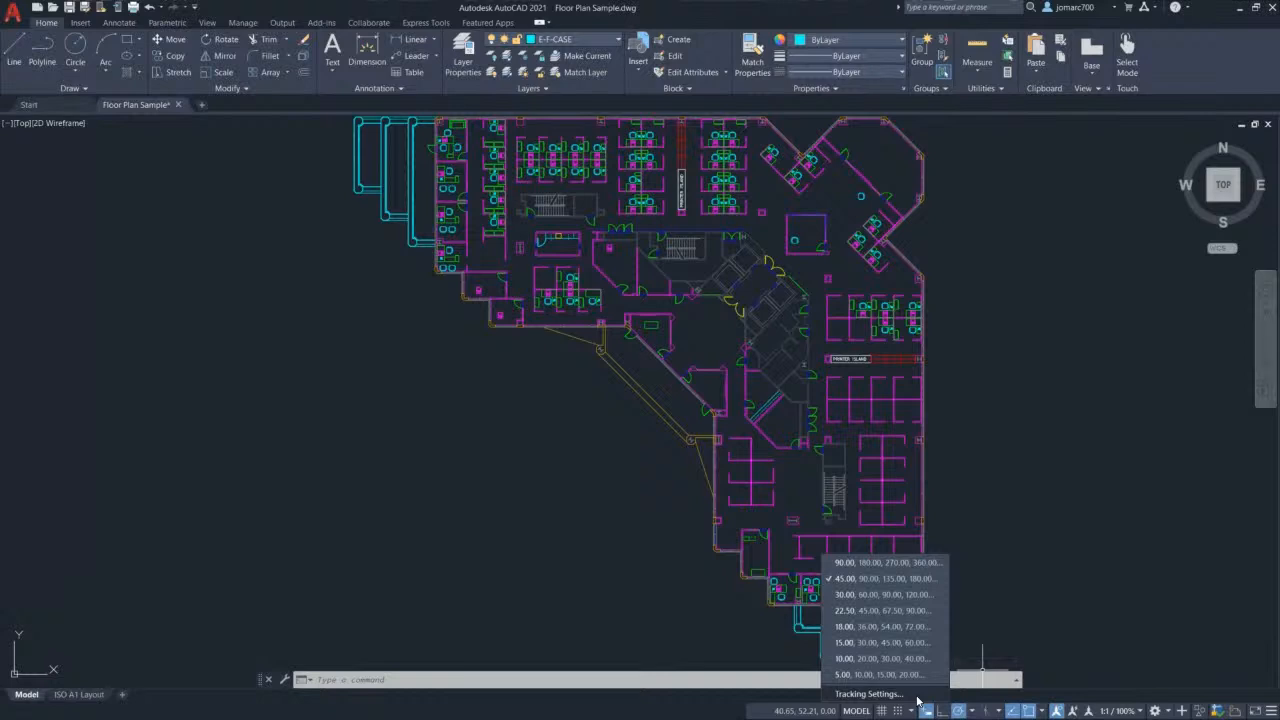
click(912, 694)
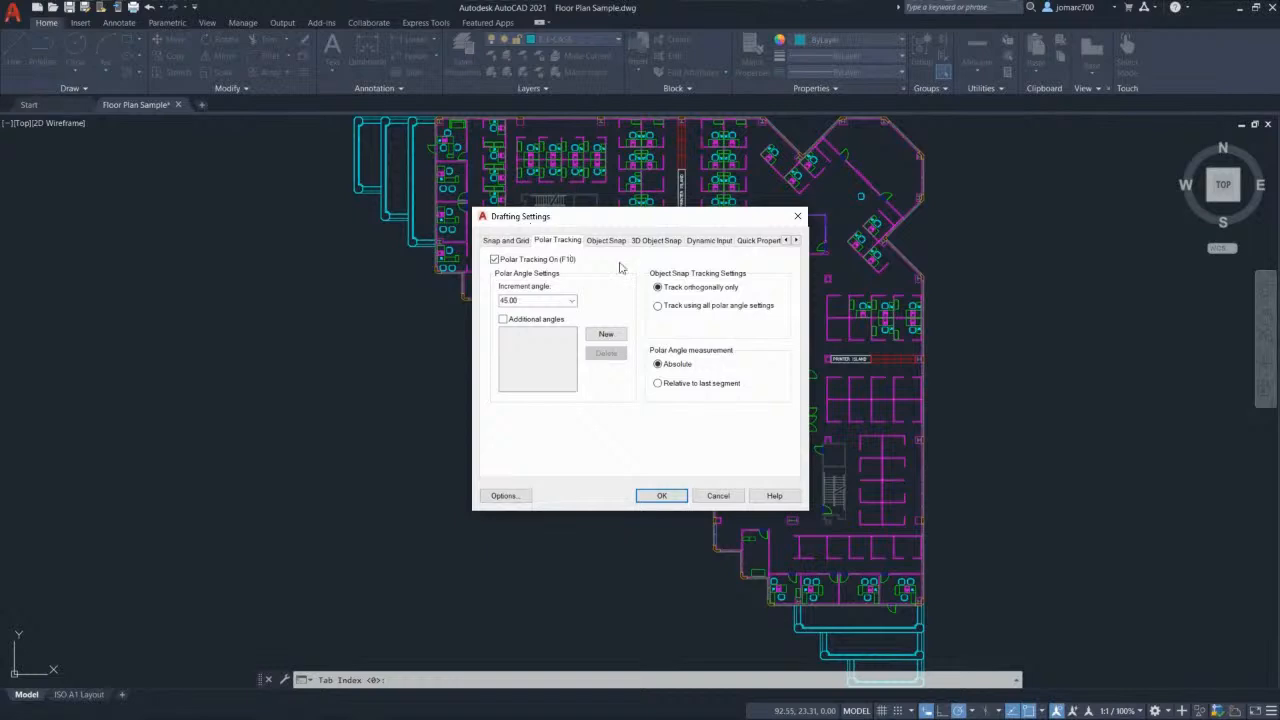
Step: Close Drafting Settings, reopen it via Object Snap Tracking Settings to review snap modes, and close it
click(798, 218)
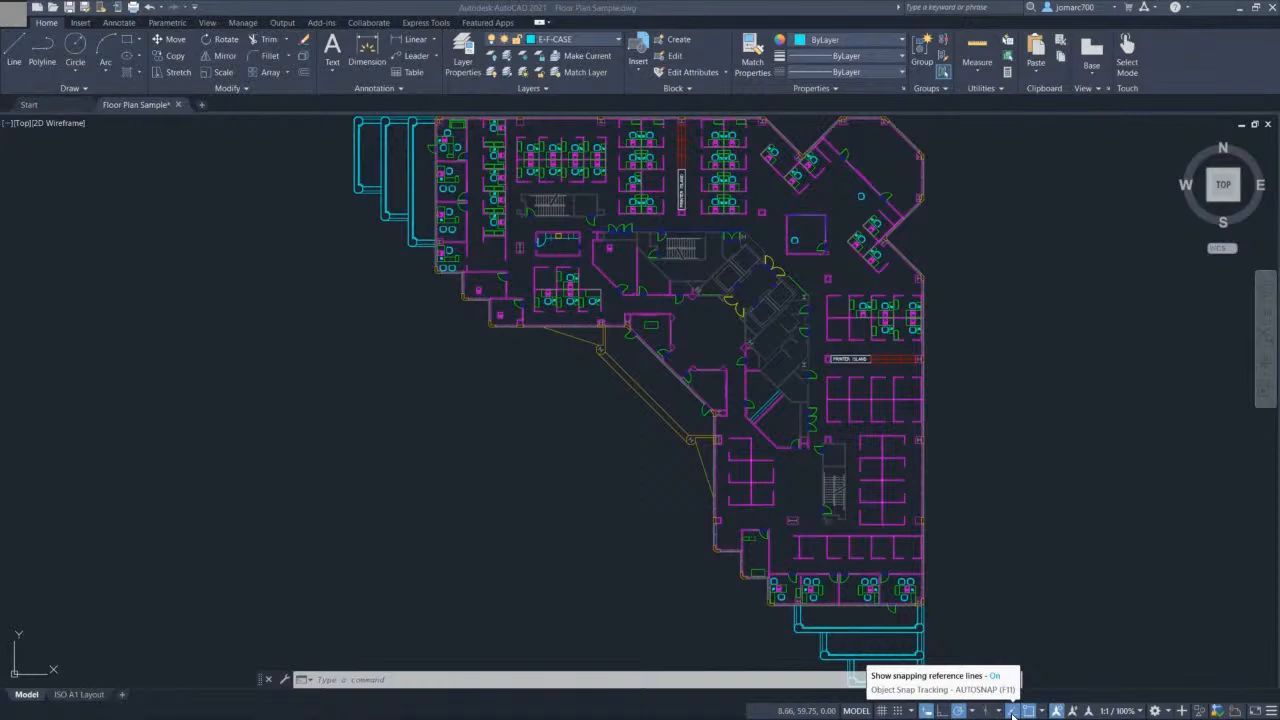
right_click(1012, 714)
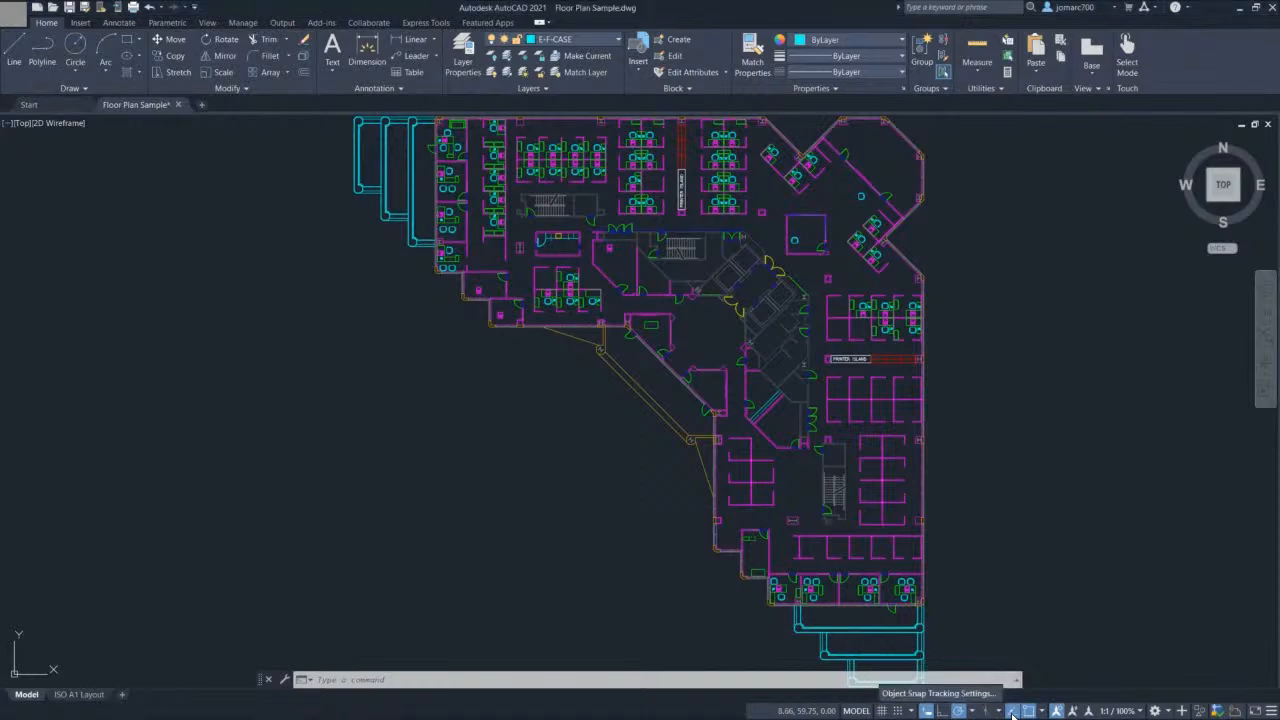
click(936, 694)
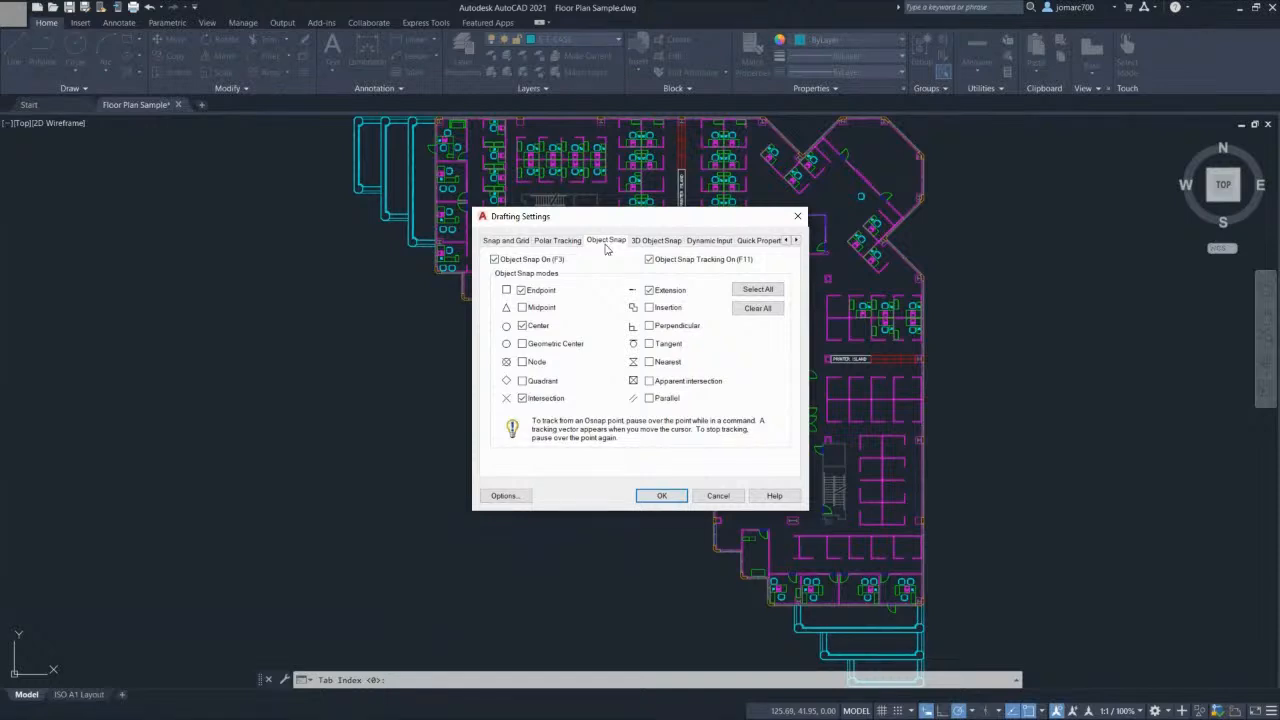
click(797, 216)
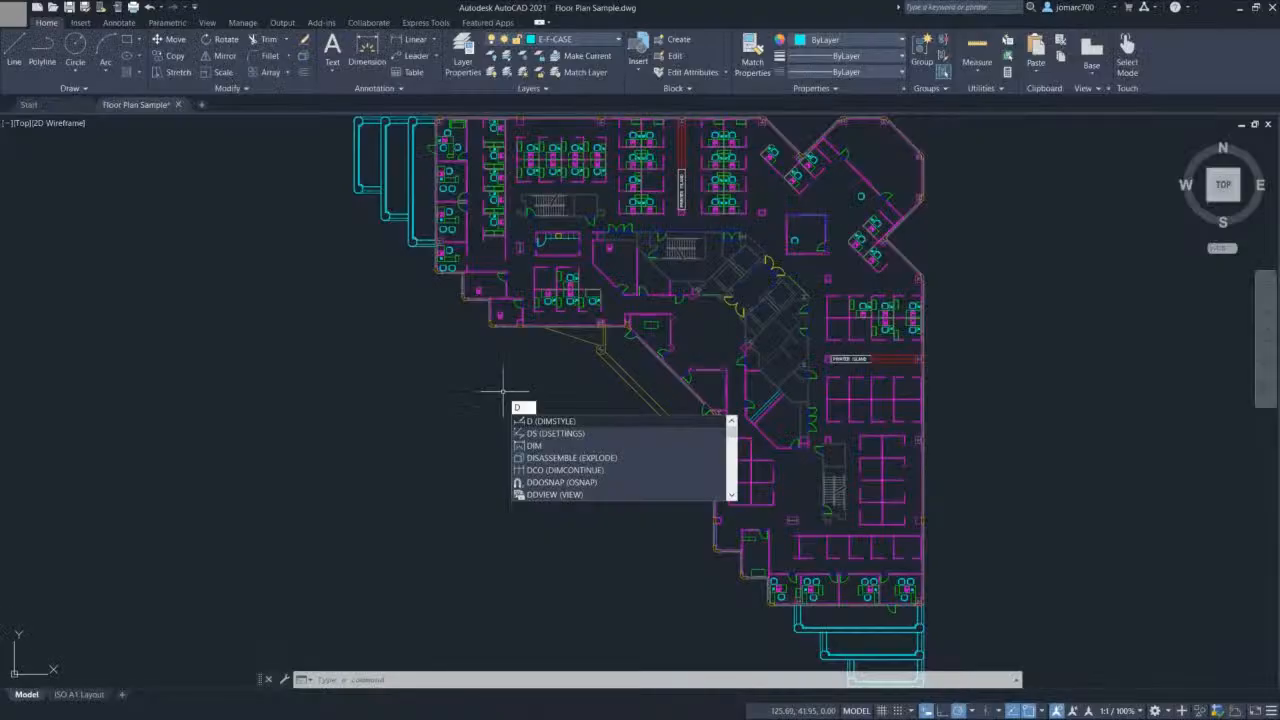
text(S)
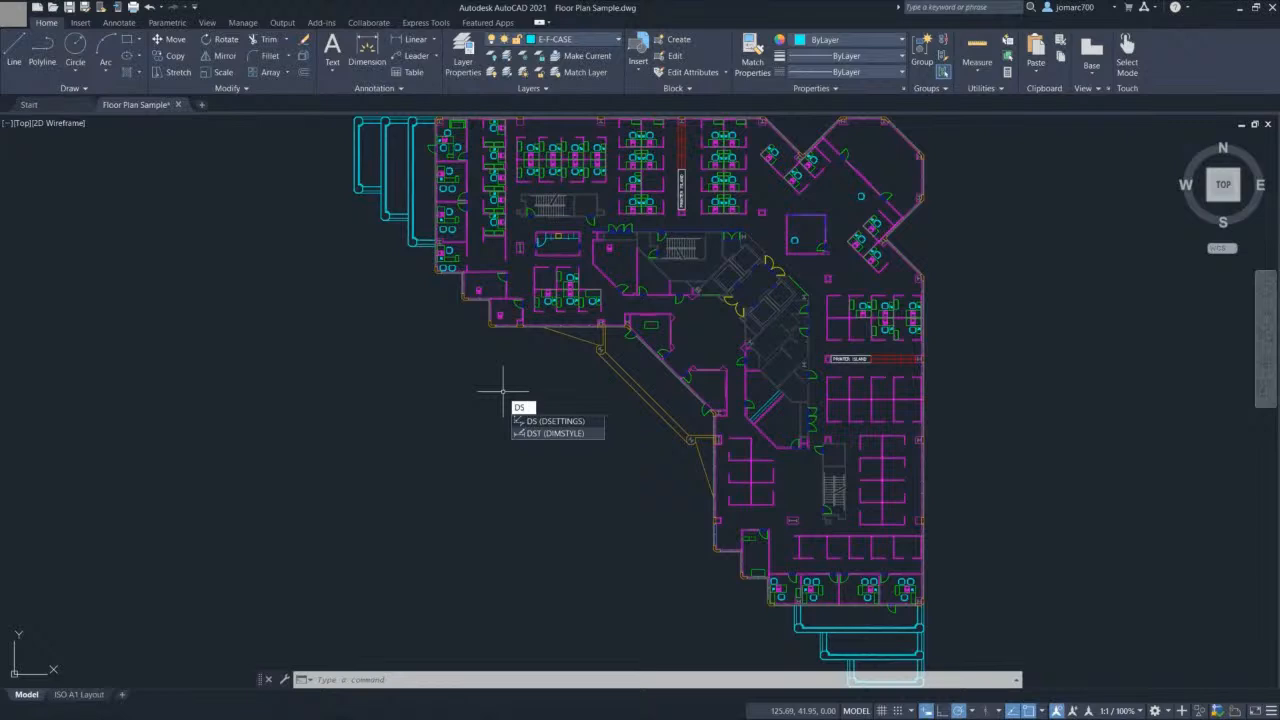
click(586, 421)
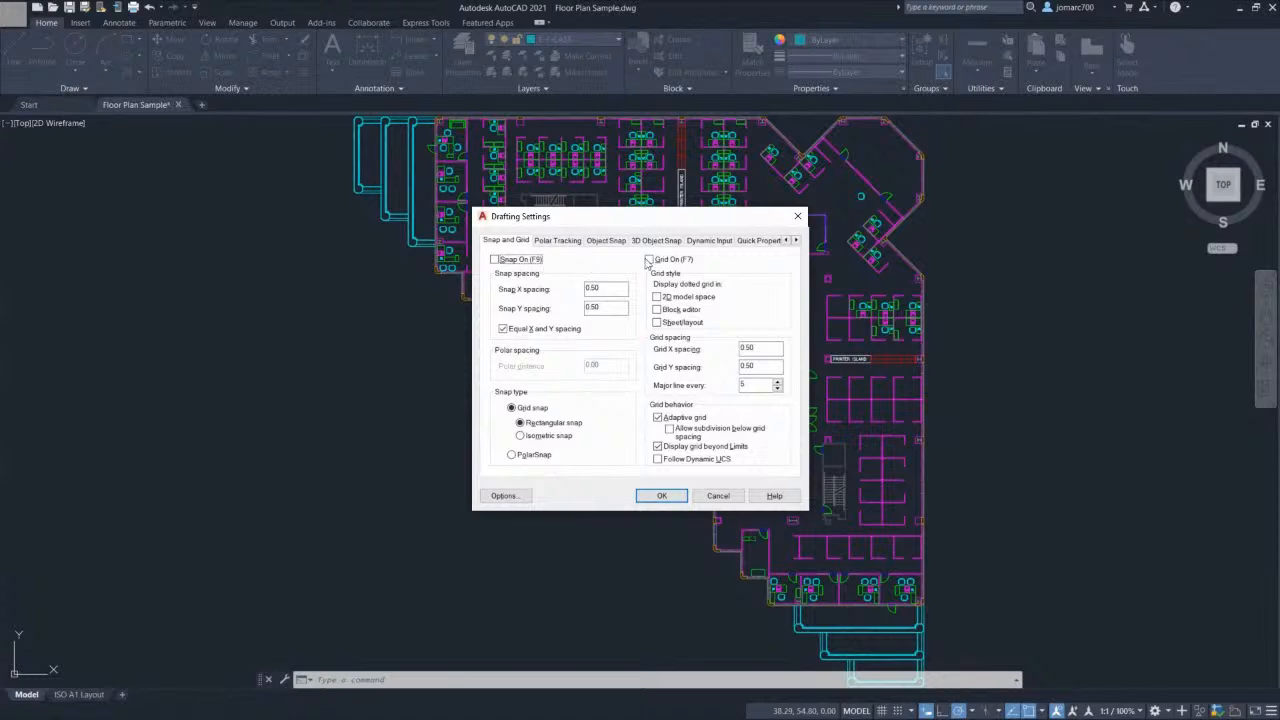
click(568, 243)
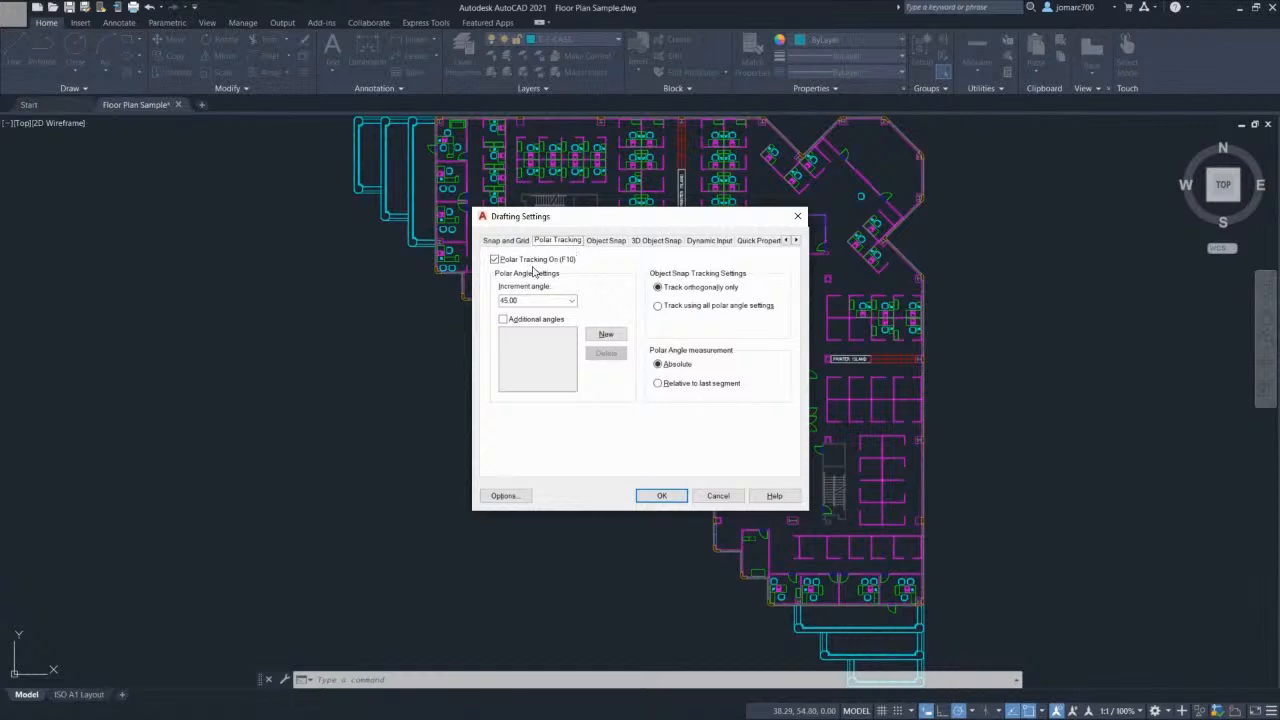
click(613, 245)
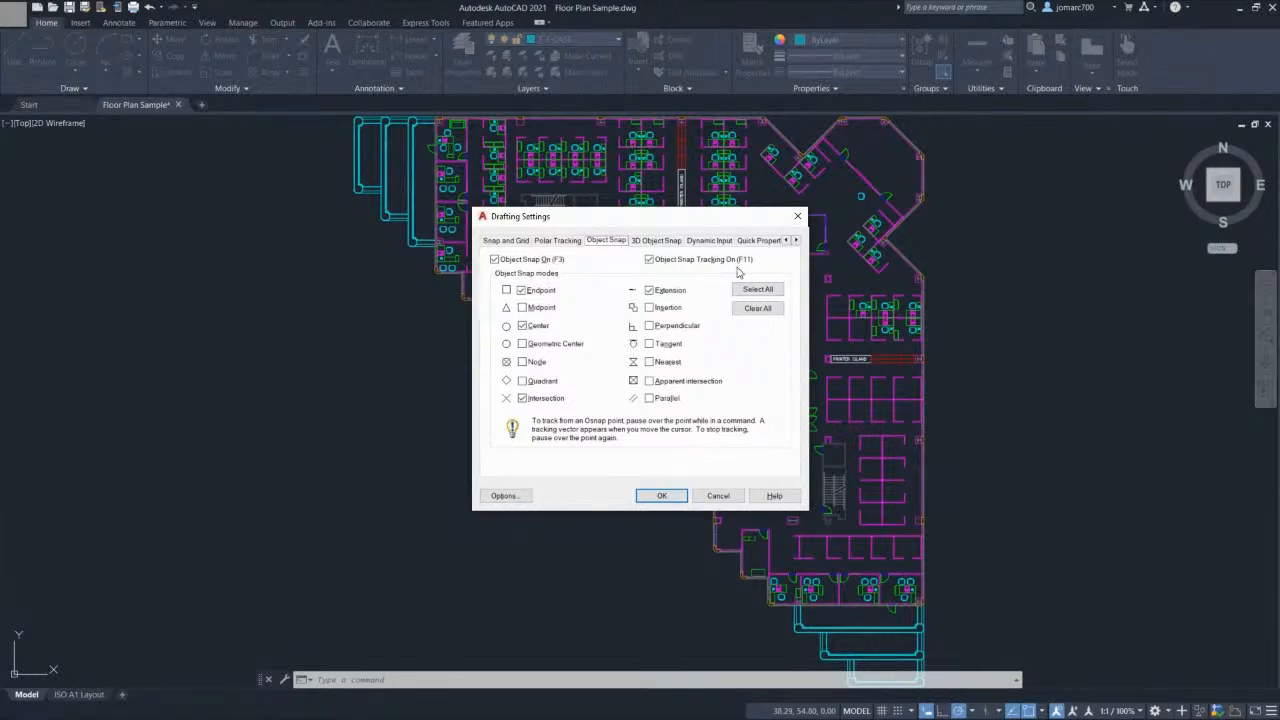
click(655, 242)
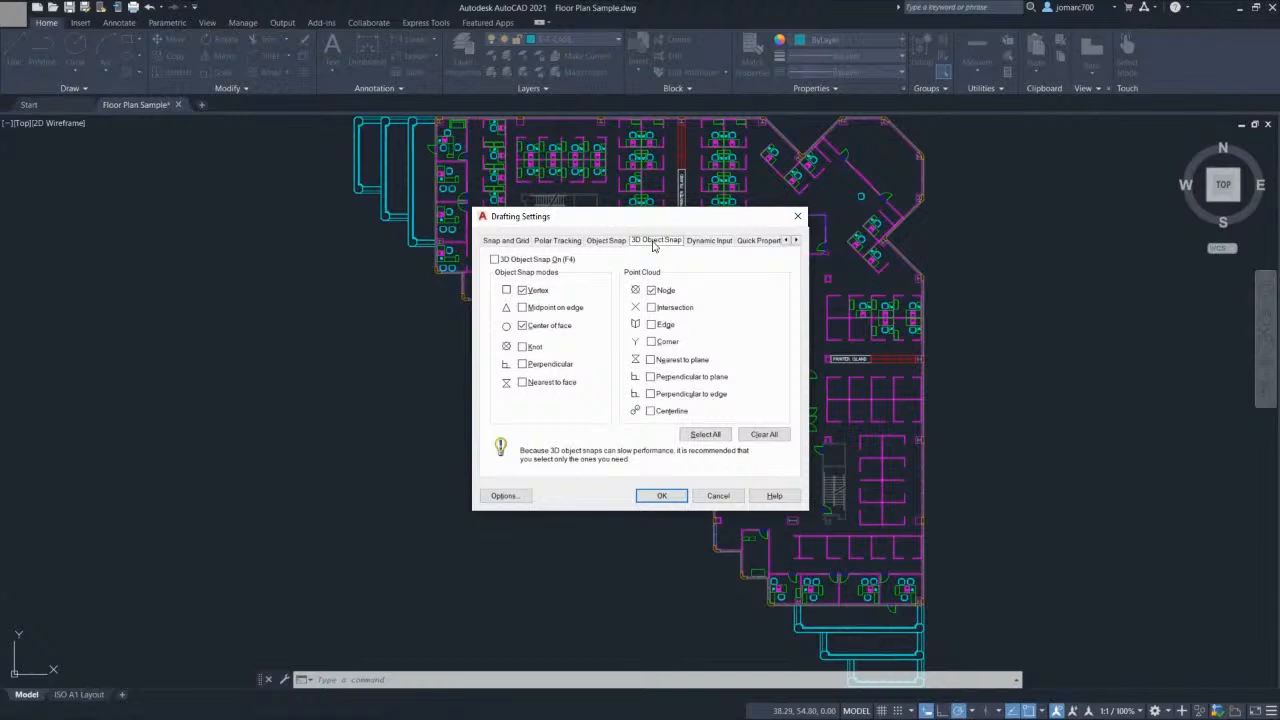
click(799, 217)
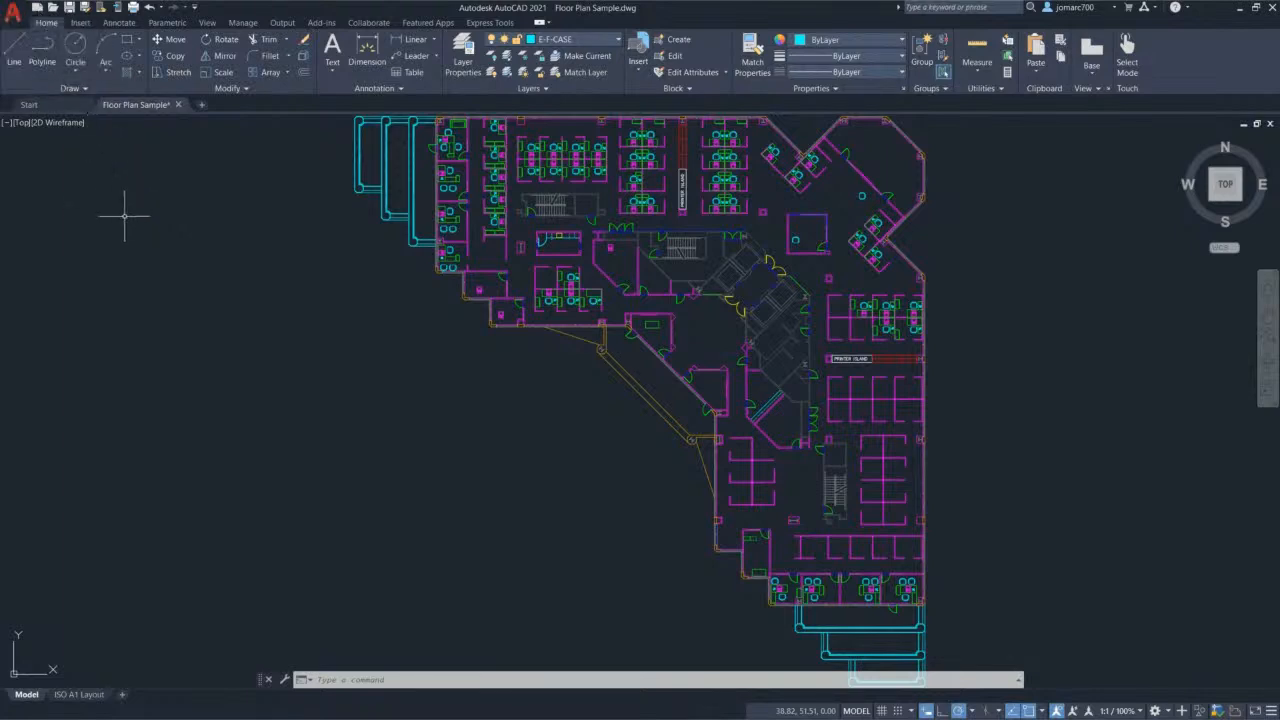
key(ctrl+n)
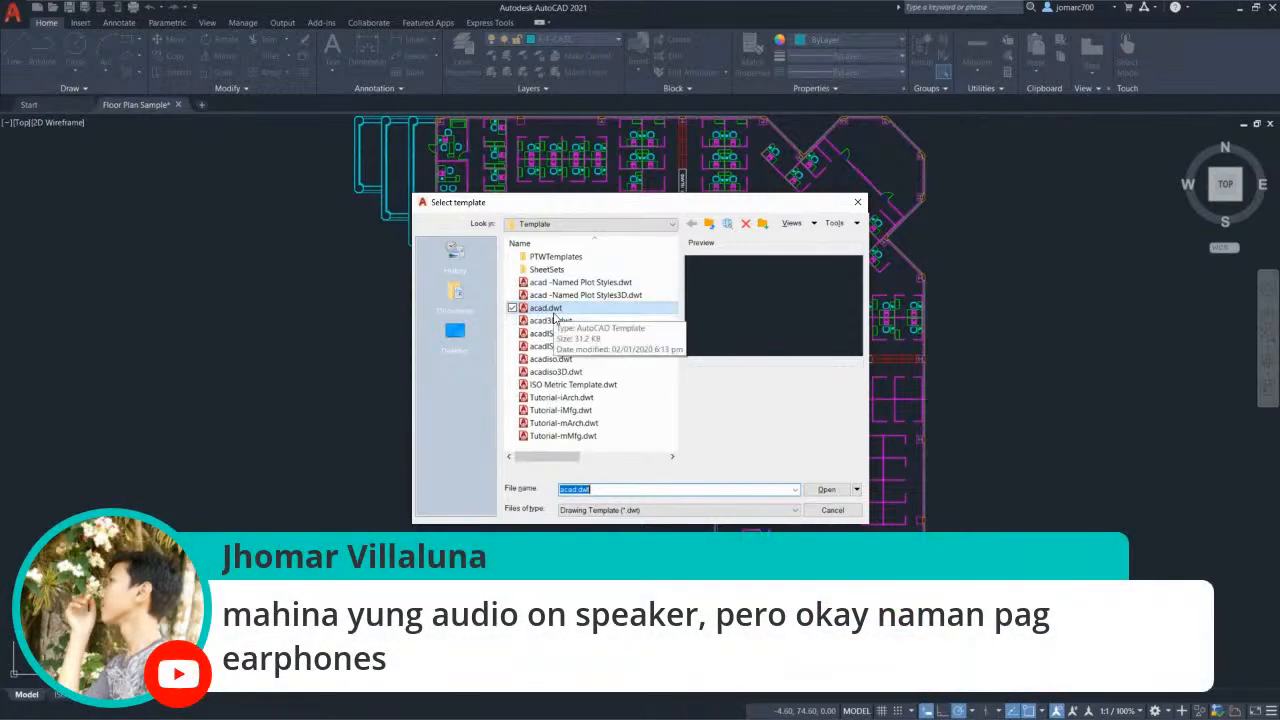
Step: Create the new Drawing1 from the acad.dwt template
double_click(588, 310)
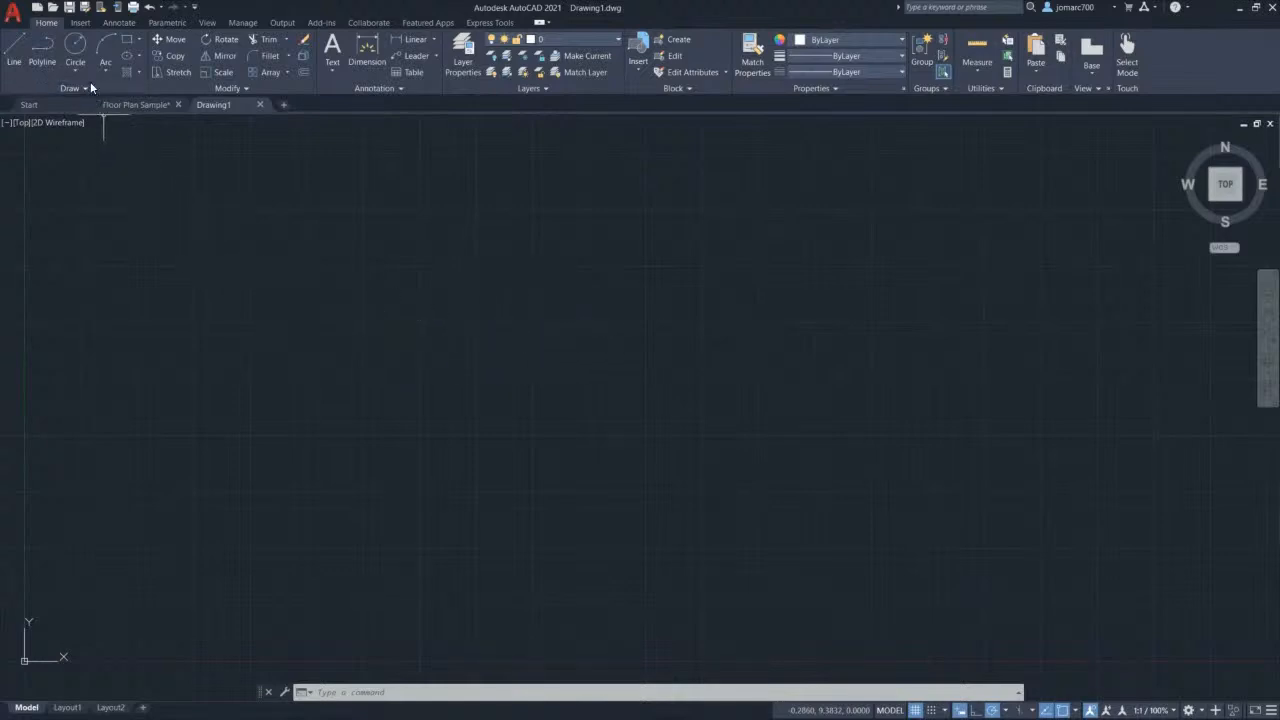
Step: Start the Rectangle command and enter 0,0 as its first corner
click(139, 40)
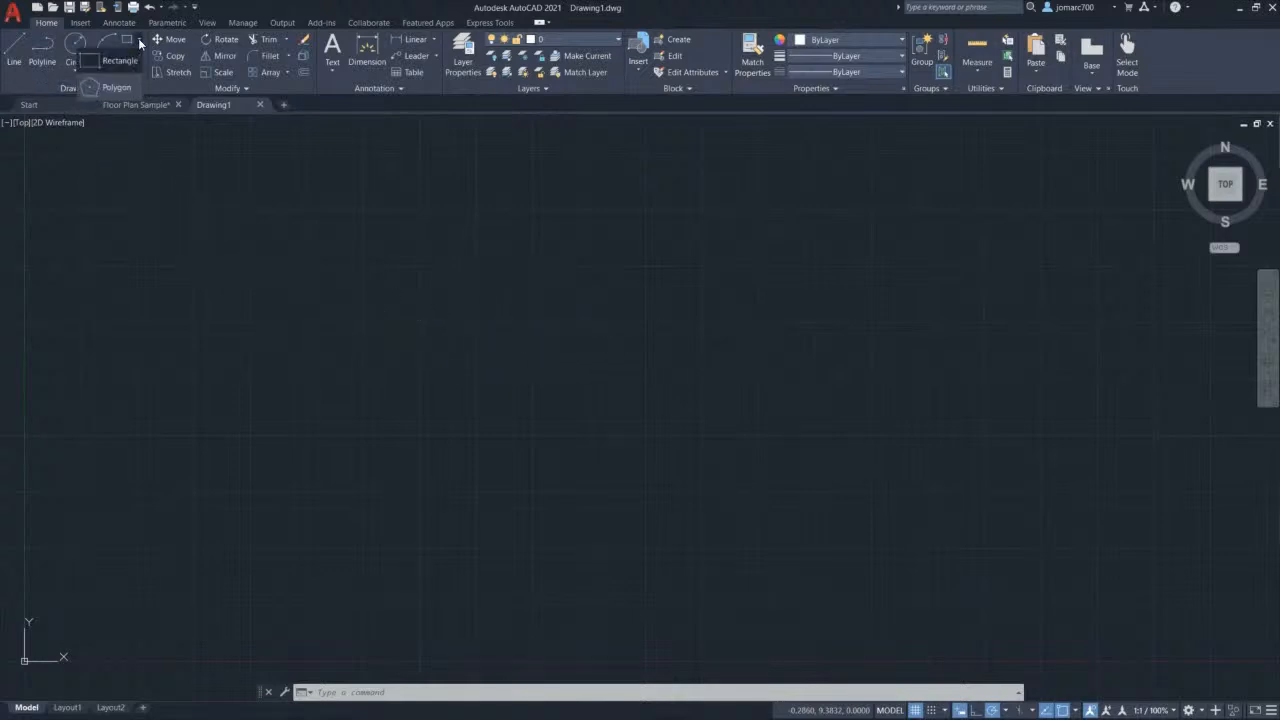
click(110, 60)
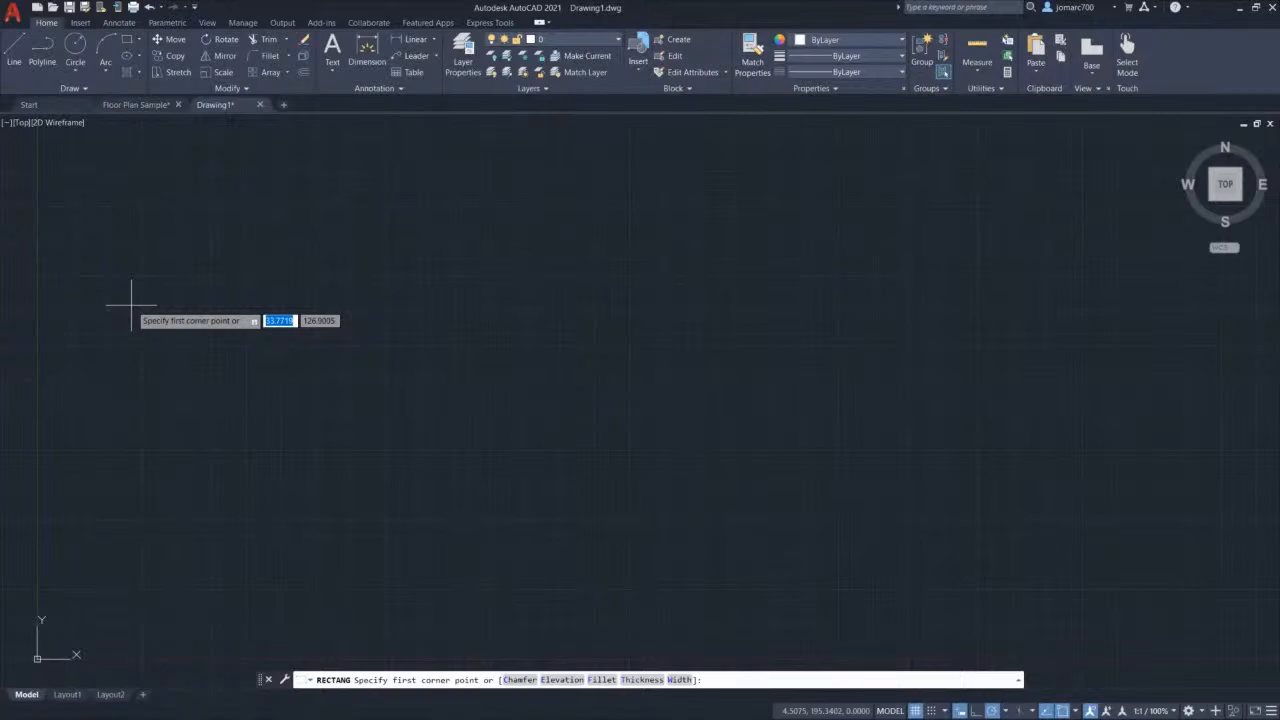
text(0)
key(Tab)
text(0)
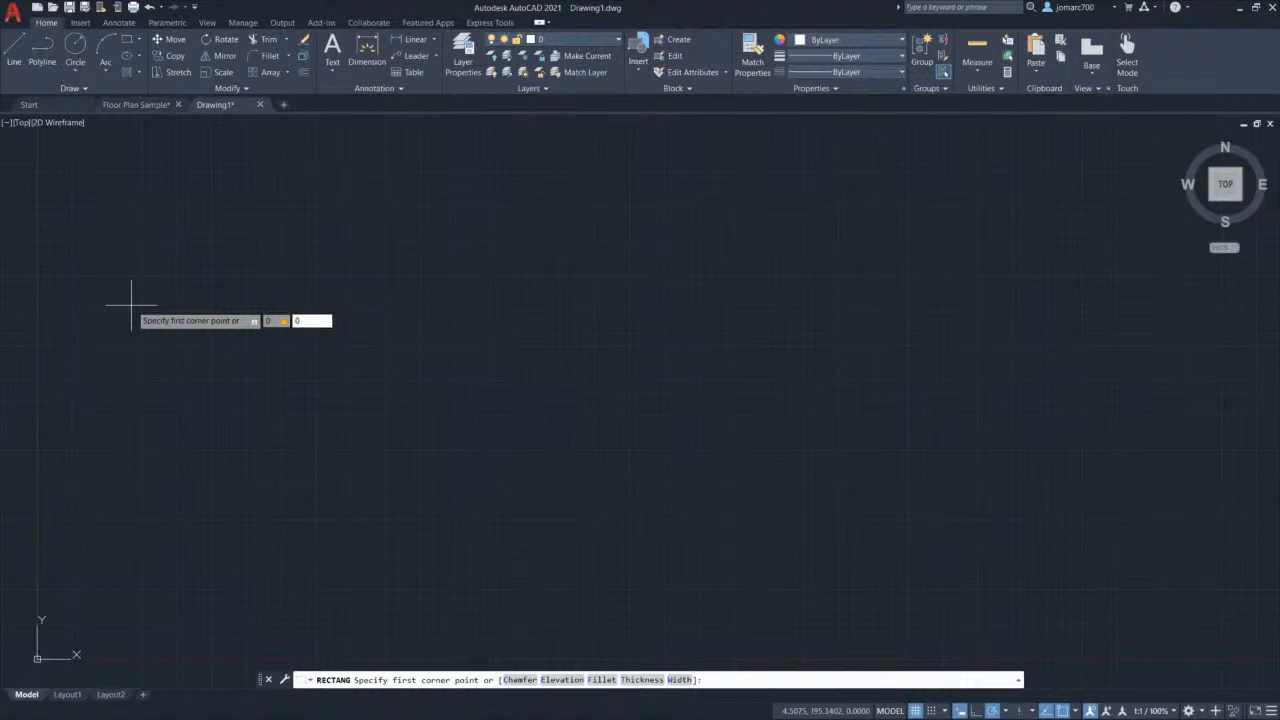
key(Return)
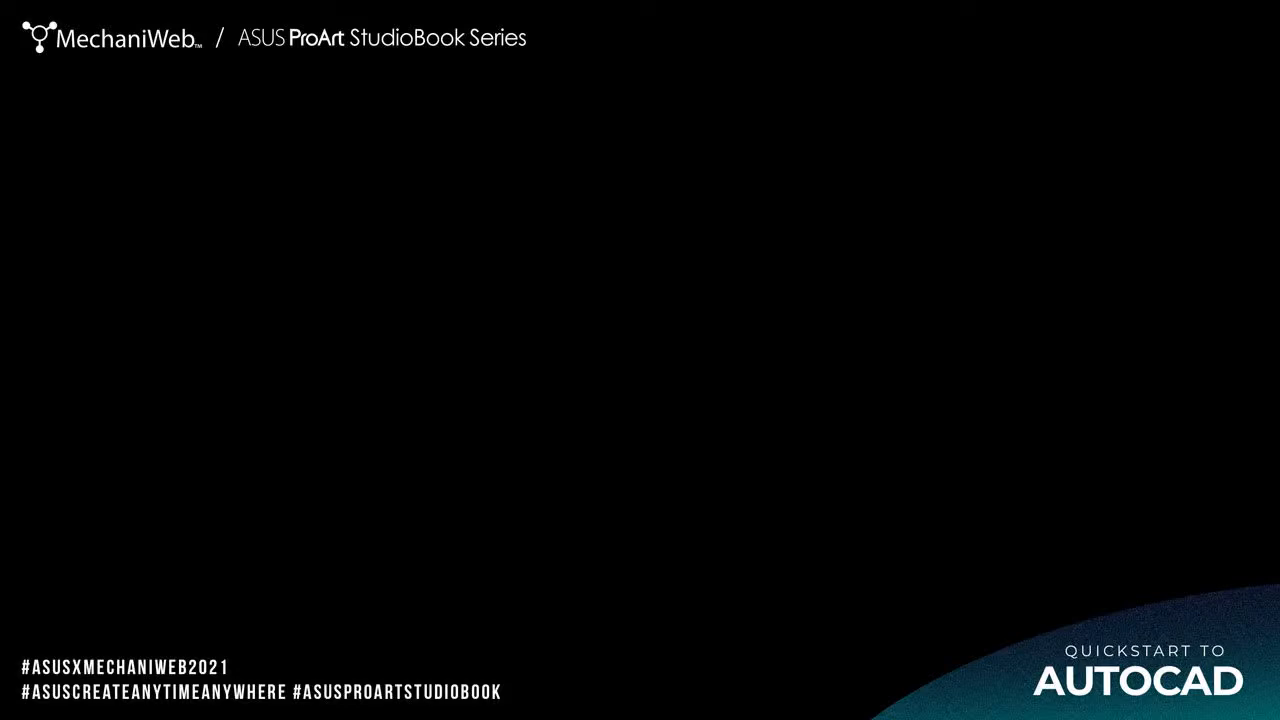
Step: Enter 100 by 50 as the rectangle's opposite corner dimensions
text(100)
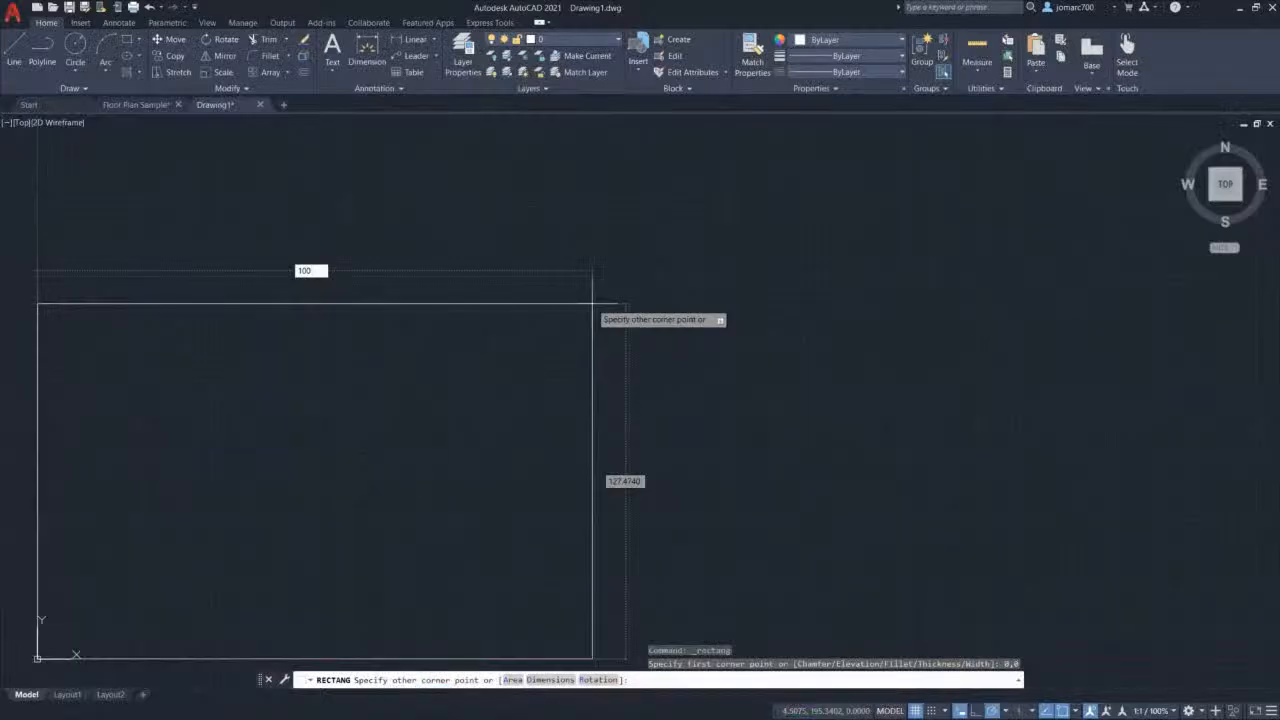
key(Tab)
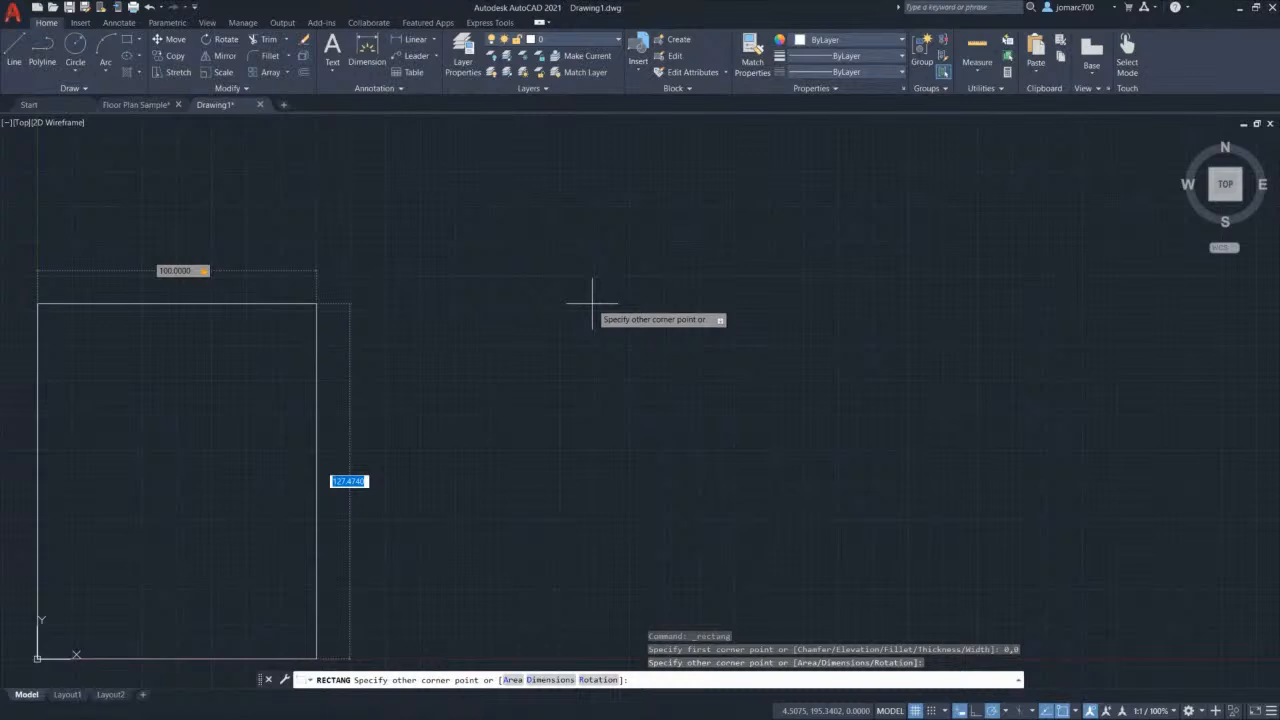
text(50)
key(Return)
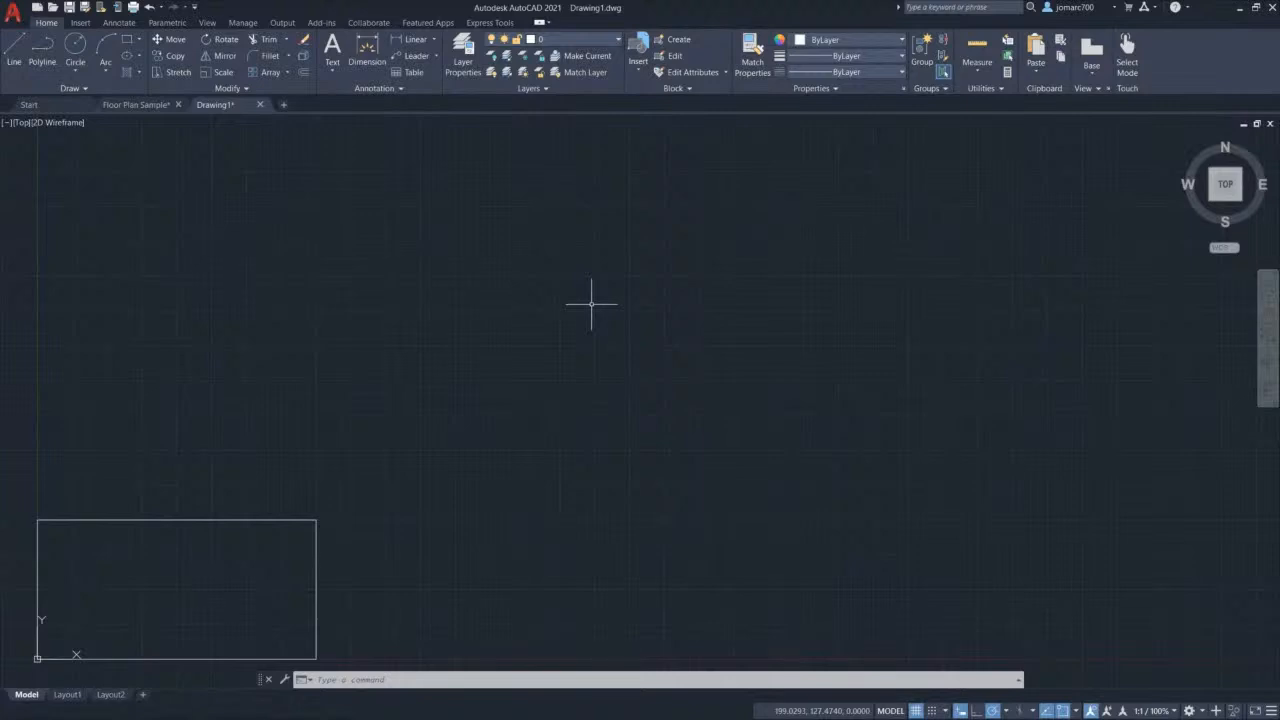
scroll(629, 331, down, 6)
Step: Zoom in and out with the scroll wheel to find the 100 by 50 rectangle
scroll(631, 332, down, 5)
scroll(631, 332, up, 12)
scroll(757, 297, down, 8)
scroll(777, 290, down, 3)
scroll(777, 289, up, 9)
scroll(703, 322, down, 6)
scroll(700, 316, down, 3)
scroll(709, 309, up, 8)
scroll(710, 311, down, 4)
scroll(710, 312, down, 5)
scroll(735, 299, down, 4)
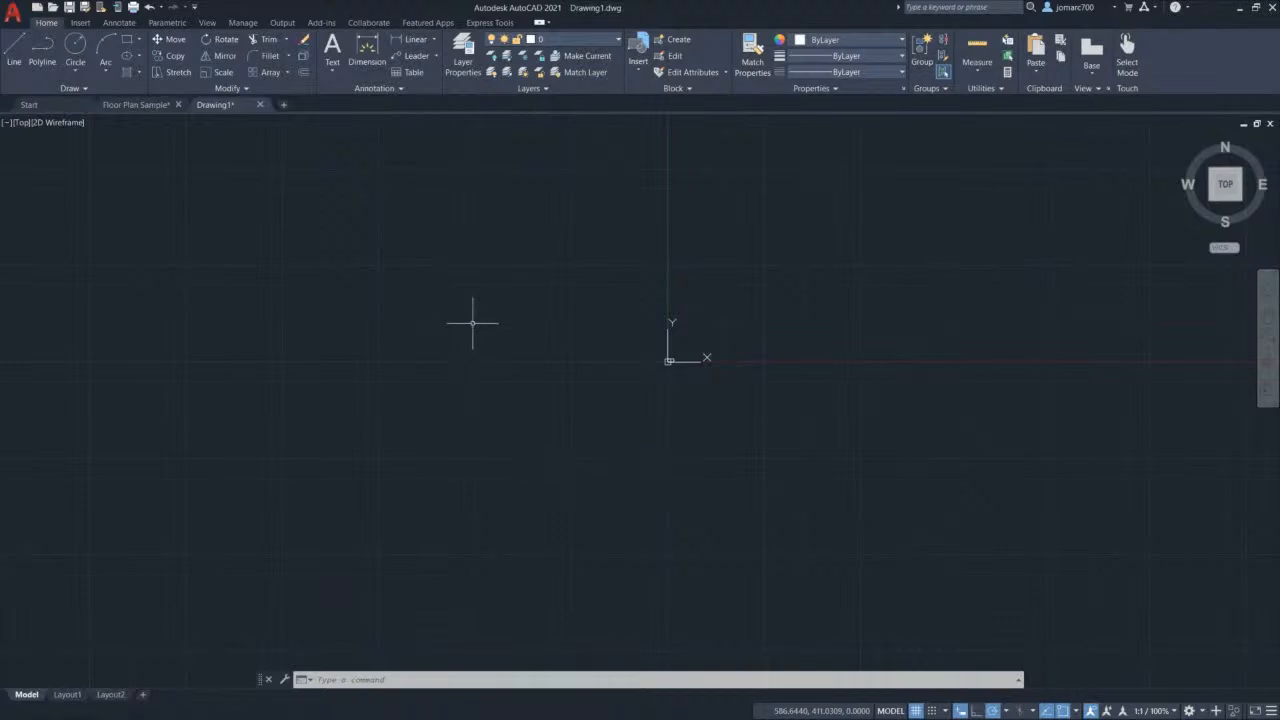
Step: Zoom to extents and pan so the rectangle sits centred, filling most of the drawing area
middle_click(734, 287)
middle_click(734, 287)
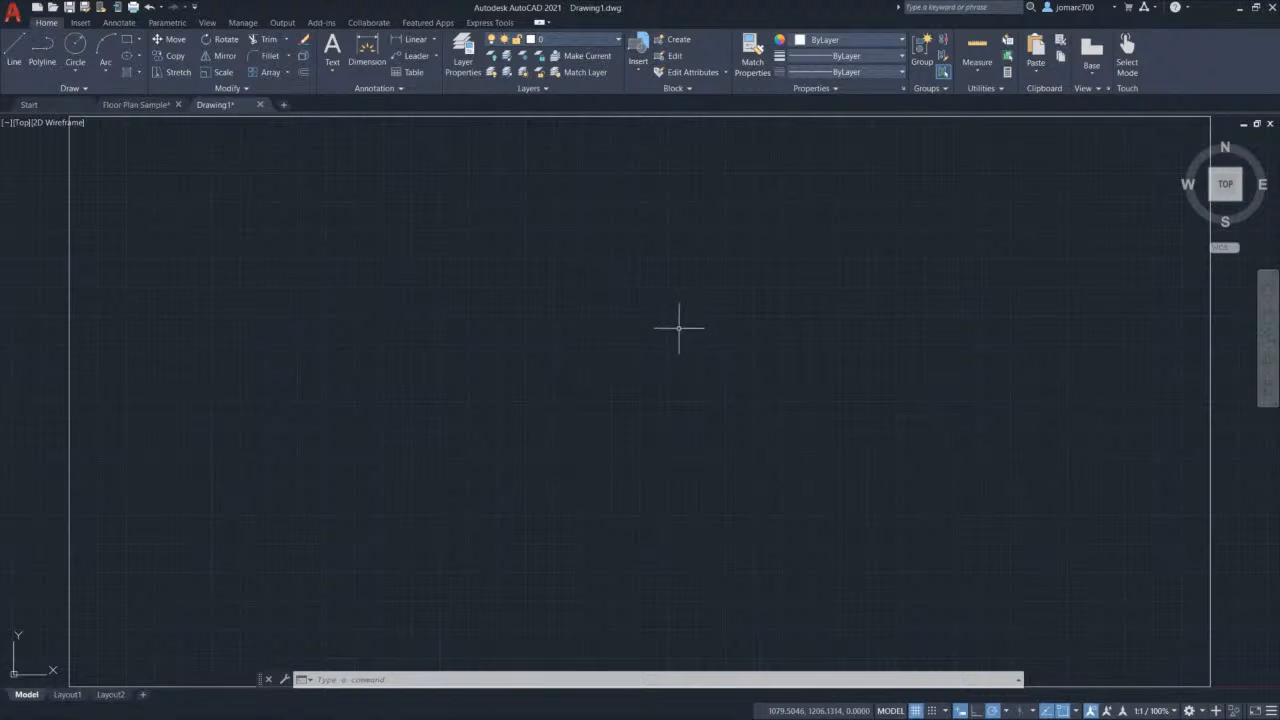
middle_click(610, 317)
mouse_move(600, 314)
middle_down()
mouse_move(803, 317)
mouse_move(770, 351)
mouse_move(623, 346)
mouse_move(614, 306)
mouse_move(687, 280)
mouse_move(711, 323)
mouse_move(697, 346)
mouse_move(620, 351)
mouse_move(625, 313)
mouse_move(694, 291)
mouse_move(700, 317)
mouse_move(674, 346)
mouse_move(642, 352)
mouse_move(611, 337)
mouse_move(609, 320)
mouse_move(614, 303)
mouse_move(651, 291)
mouse_move(646, 346)
mouse_move(609, 291)
mouse_move(762, 292)
mouse_move(646, 400)
mouse_move(549, 317)
mouse_move(689, 294)
mouse_move(634, 348)
mouse_move(634, 336)
middle_up()
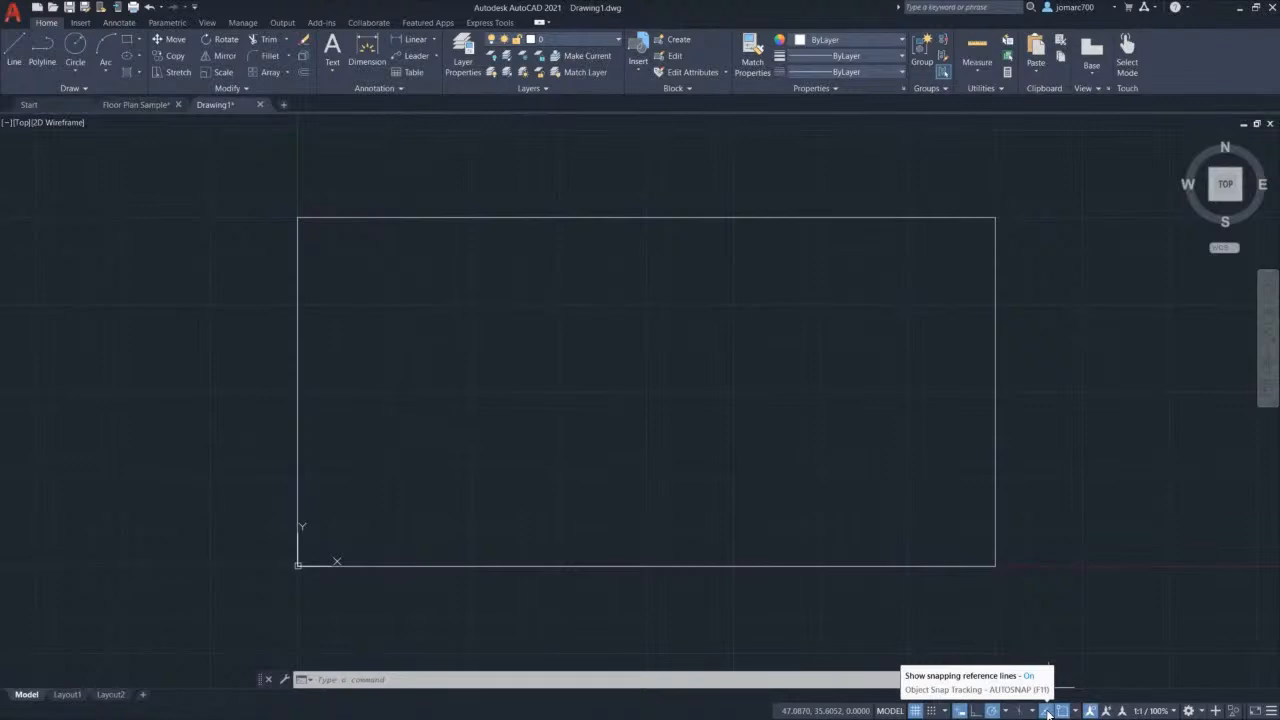
Step: Toggle Object Snap Tracking and Object Snap off and back on, leaving both active
click(1047, 712)
click(1047, 712)
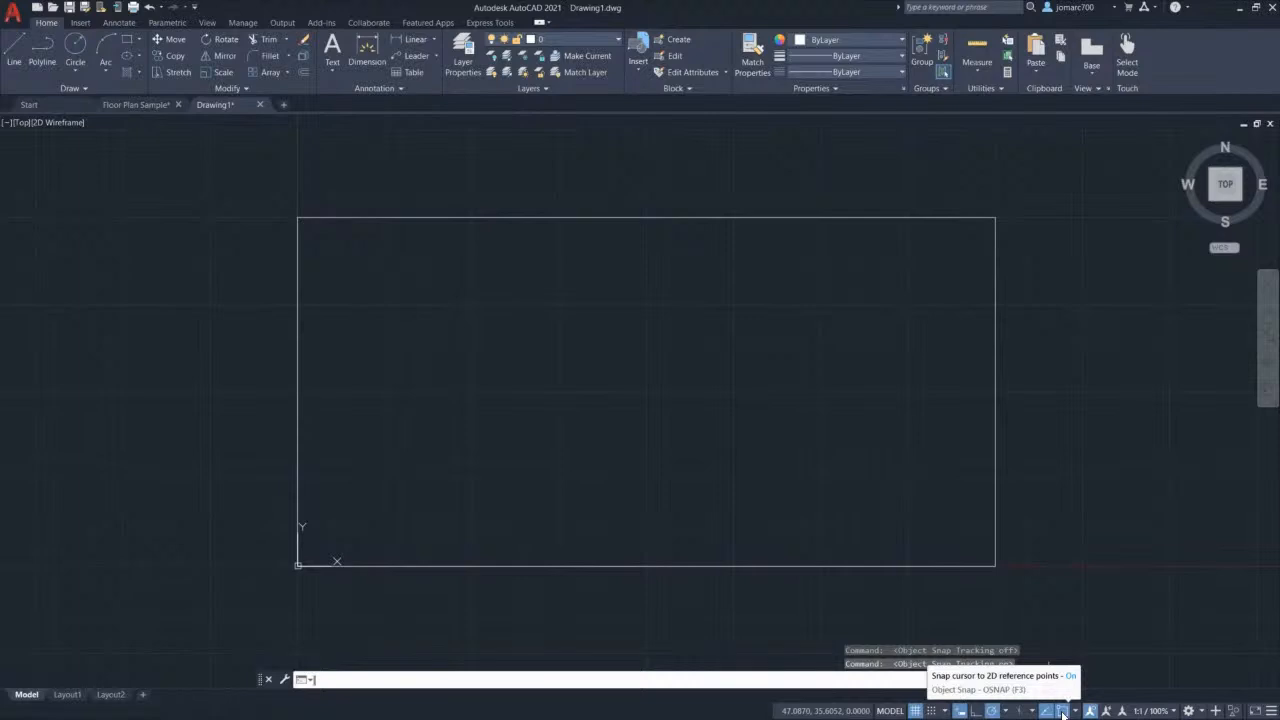
click(1062, 712)
click(1062, 712)
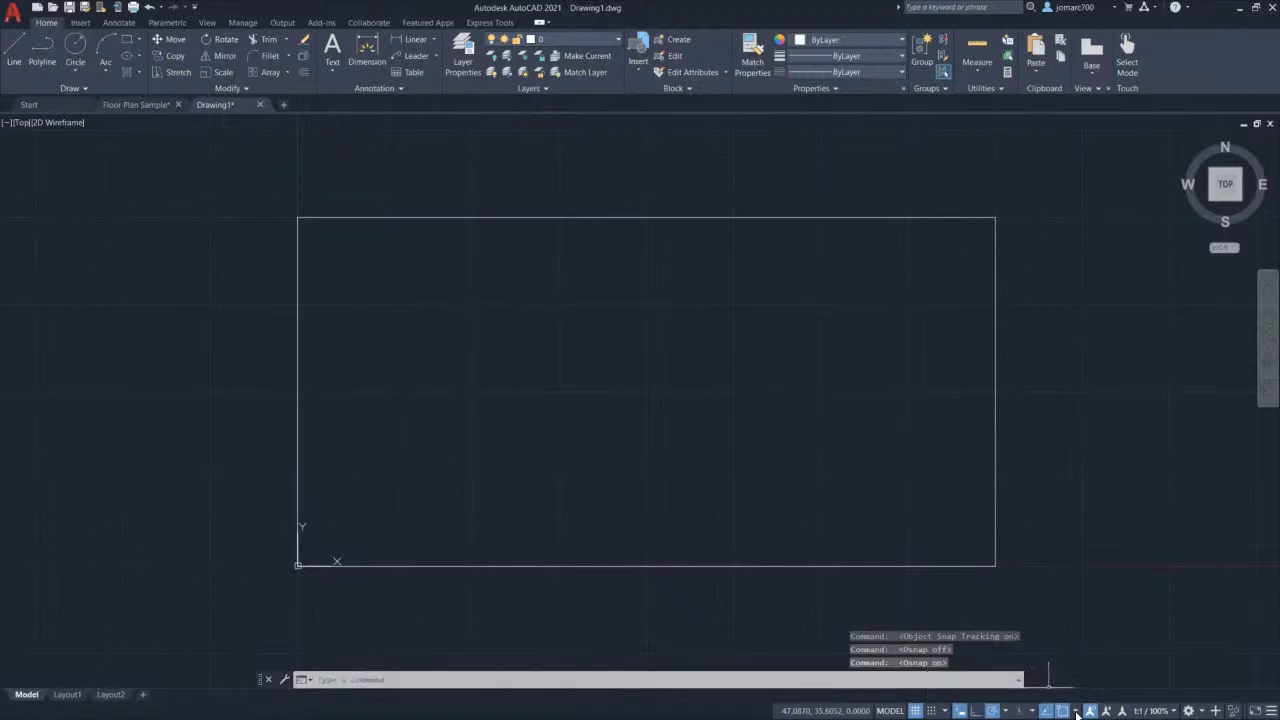
Step: Show the object snap mode list and open the Object Snap settings in Drafting Settings
click(1076, 712)
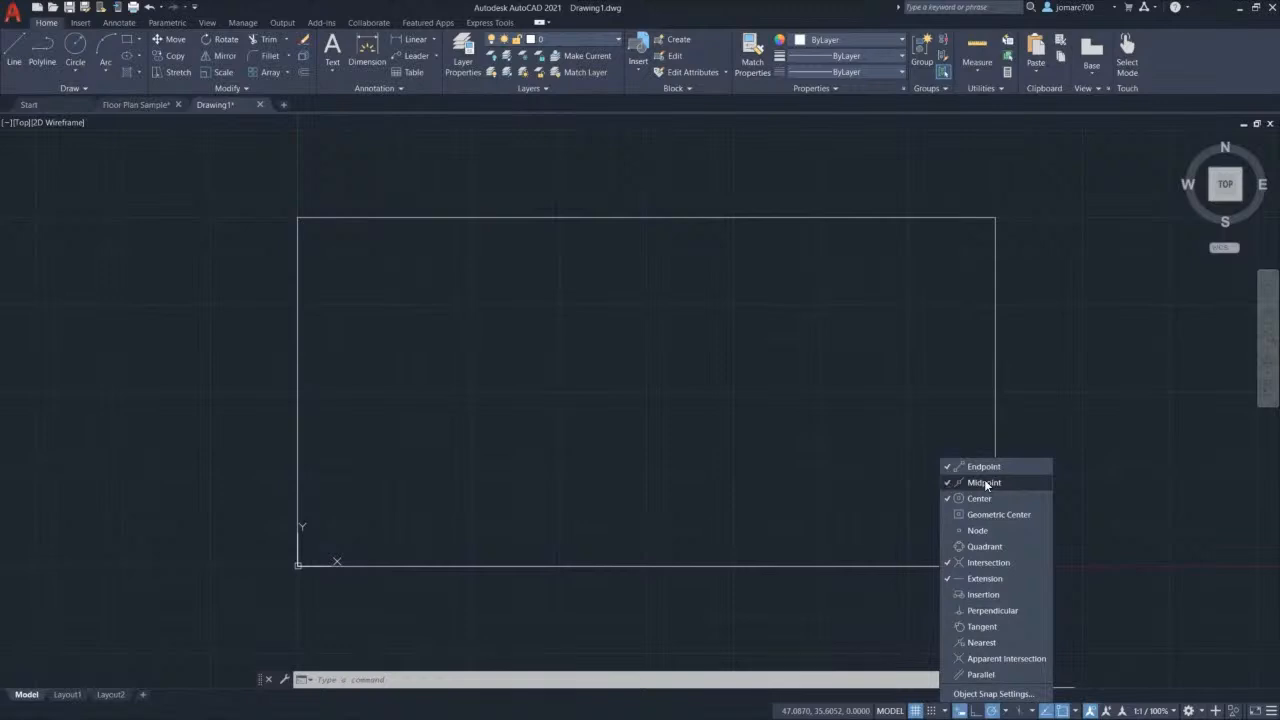
click(1008, 694)
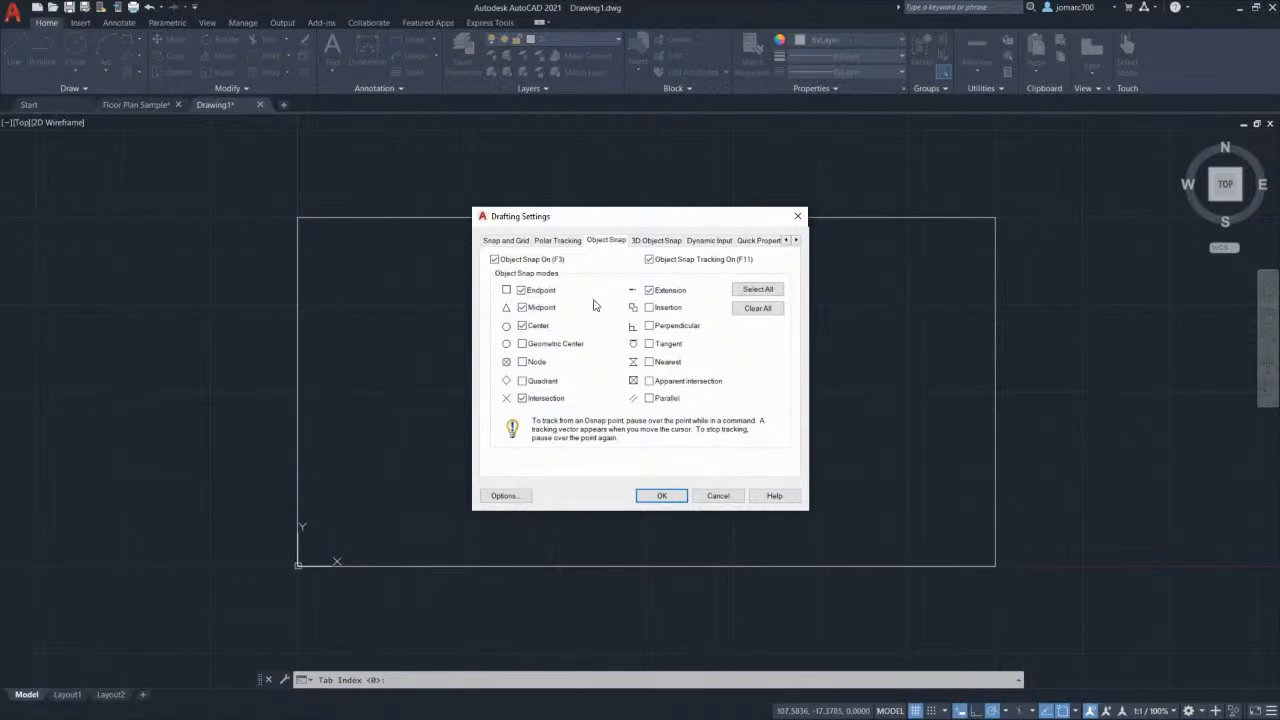
Step: Enable Midpoint snap alongside the other snaps, confirm, and start the LINE command with L
click(522, 309)
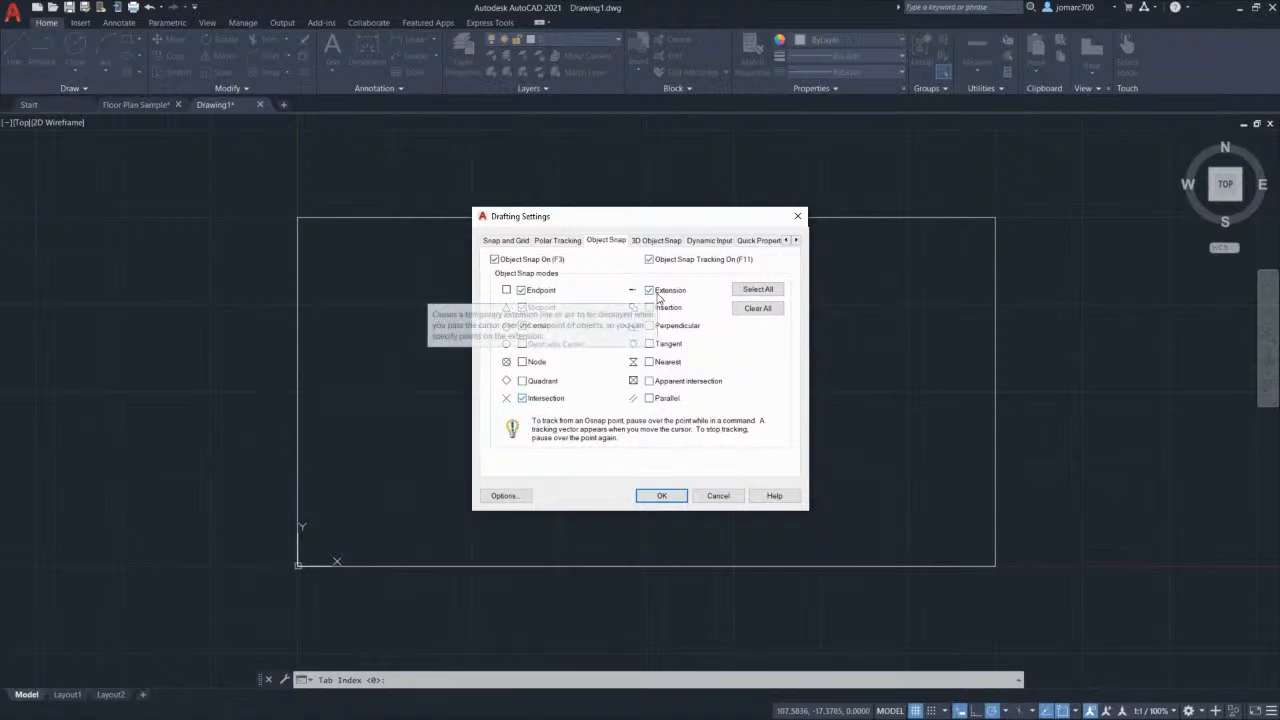
click(660, 496)
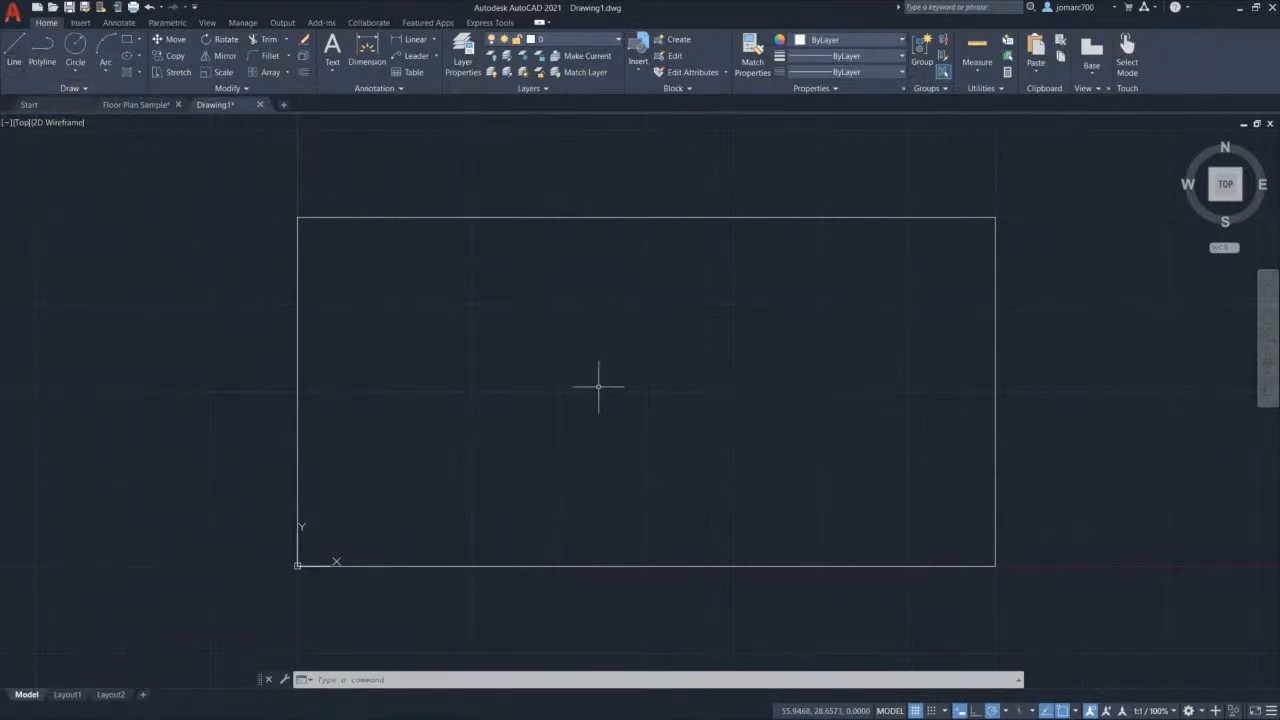
text(l)
key(Return)
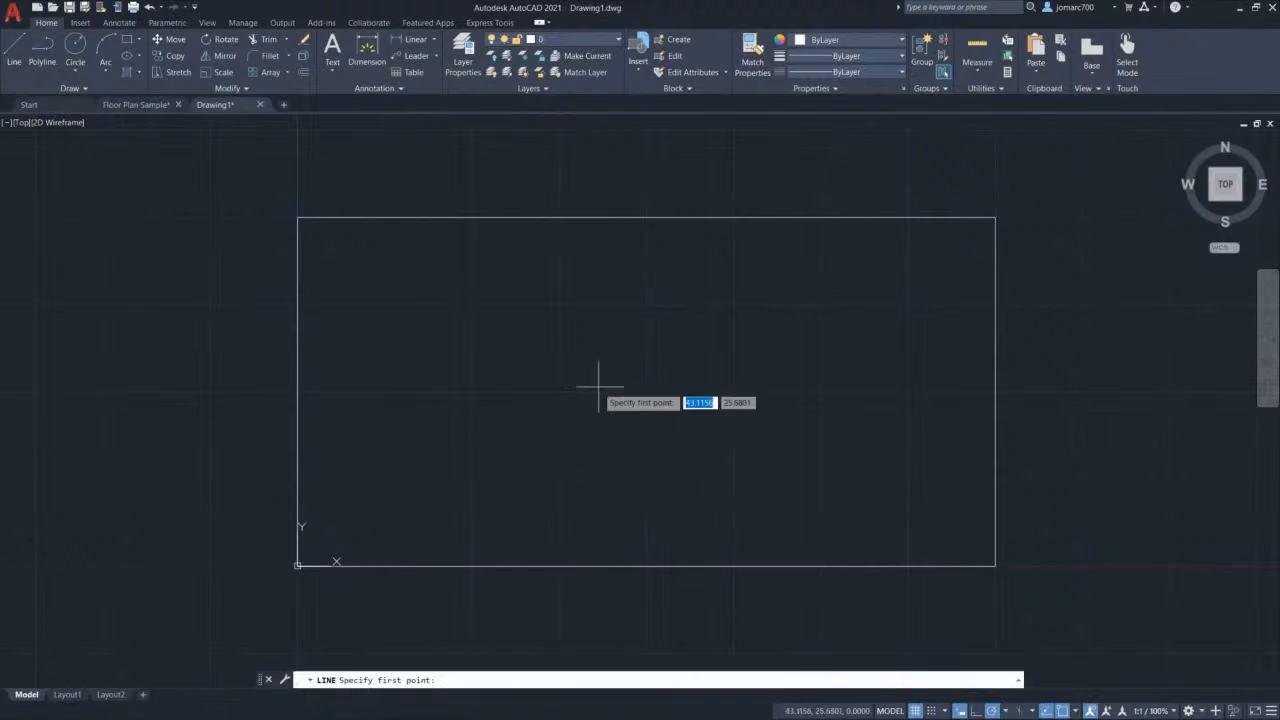
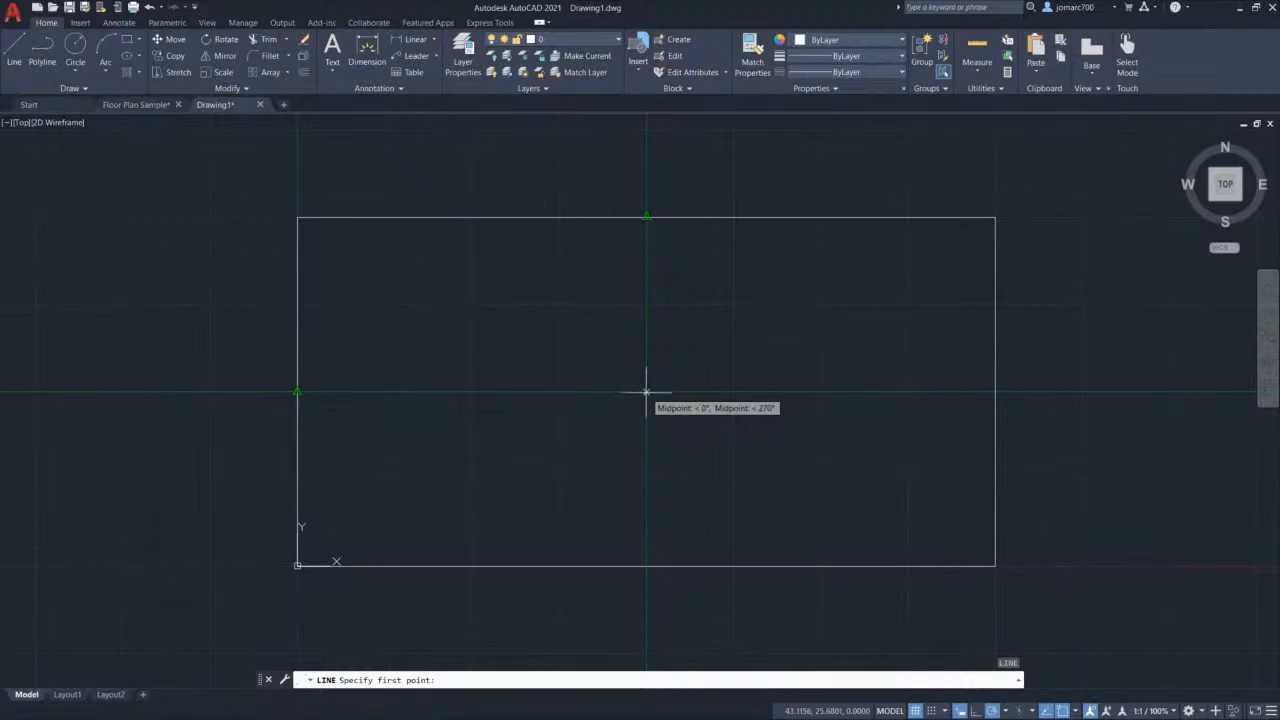
Step: Draw a horizontal line from the rectangle centre to the right edge midpoint
click(646, 392)
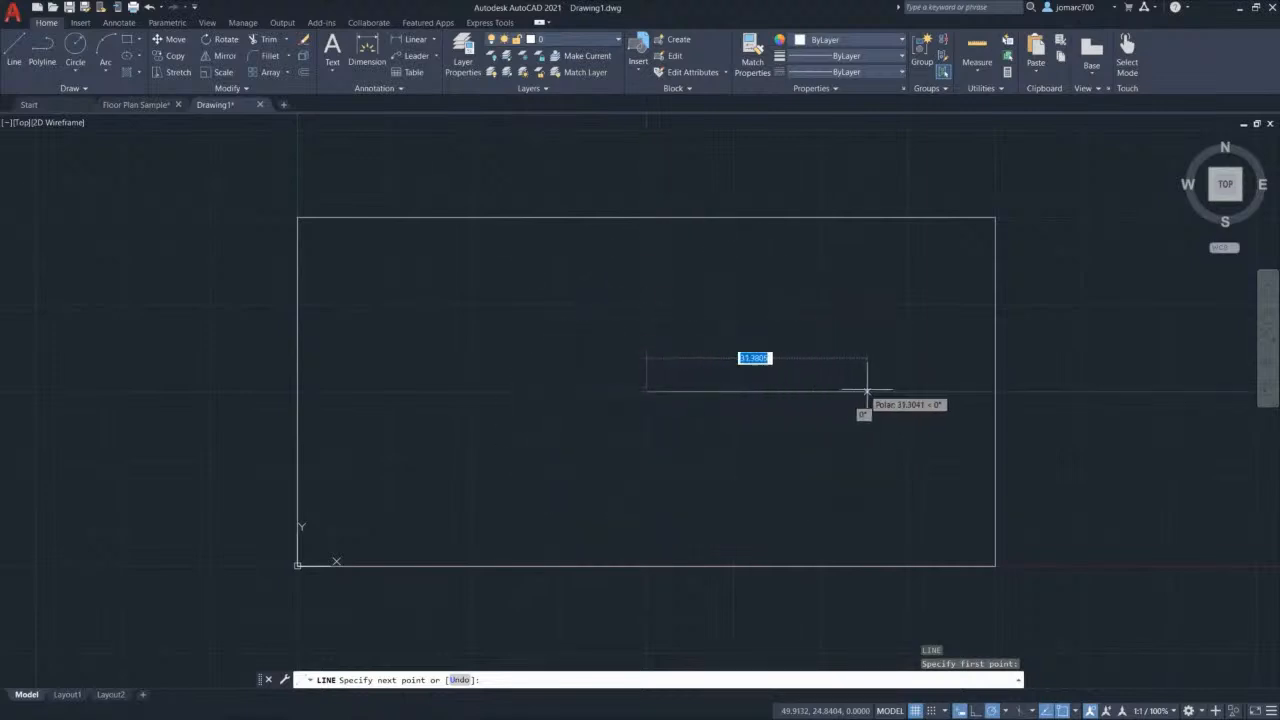
click(995, 391)
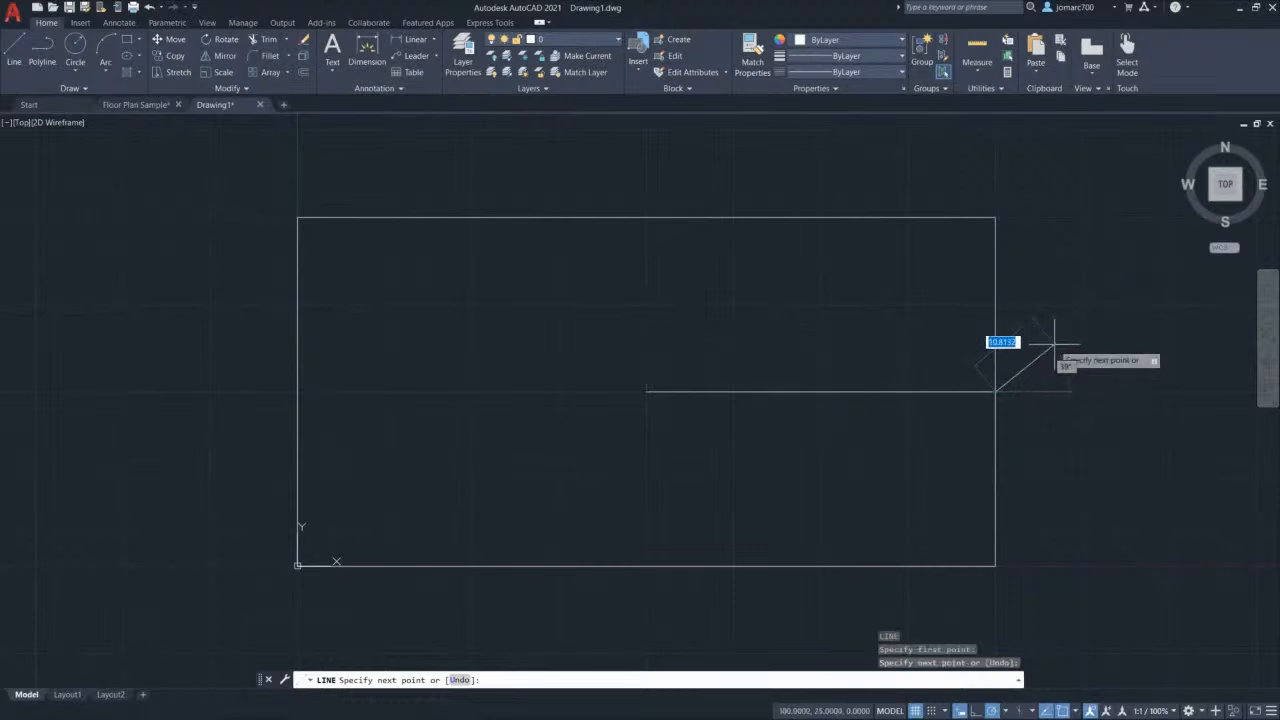
key(Escape)
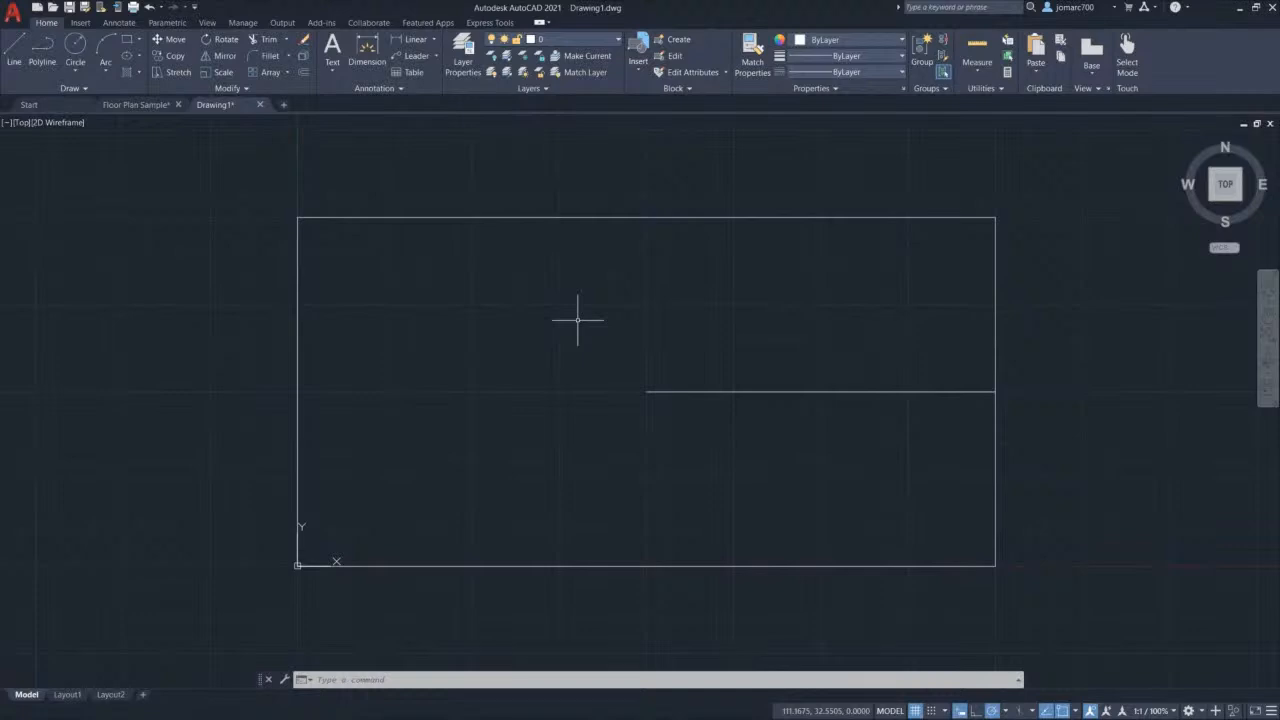
key(l)
key(Return)
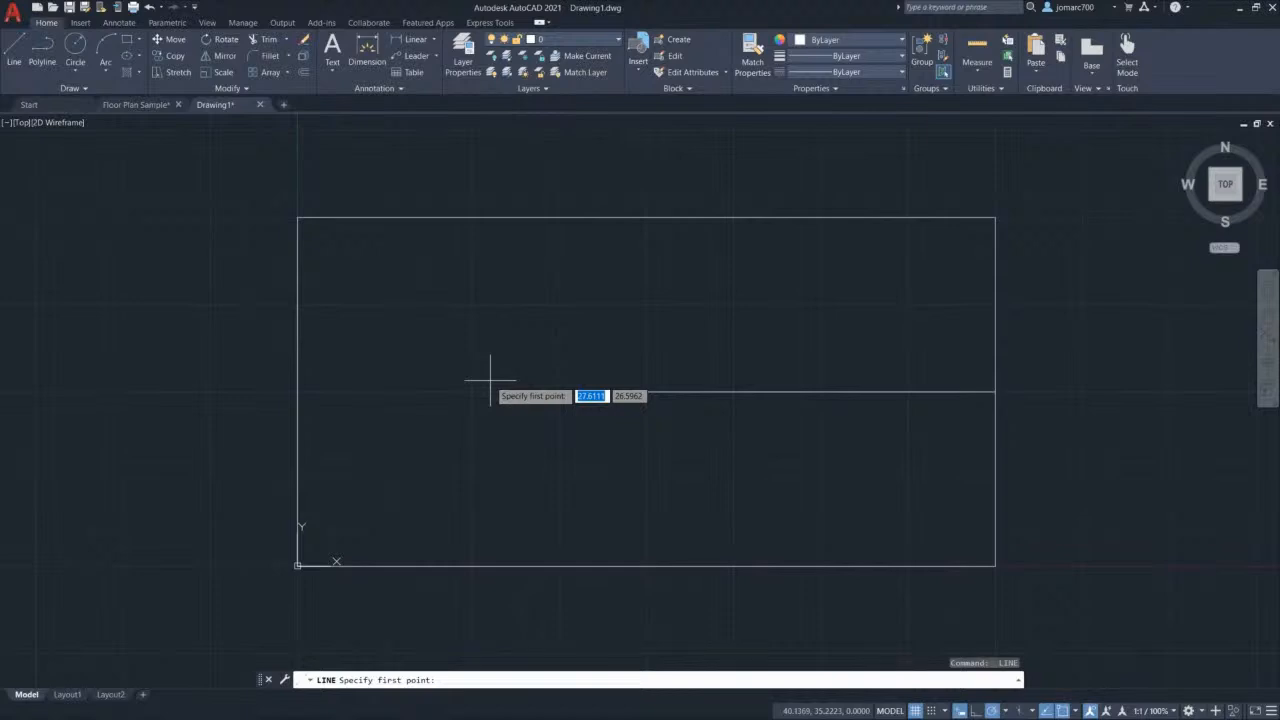
Step: Draw a line from the top-left corner to the centre, undoing the extra segment toward the bottom-left corner
click(297, 217)
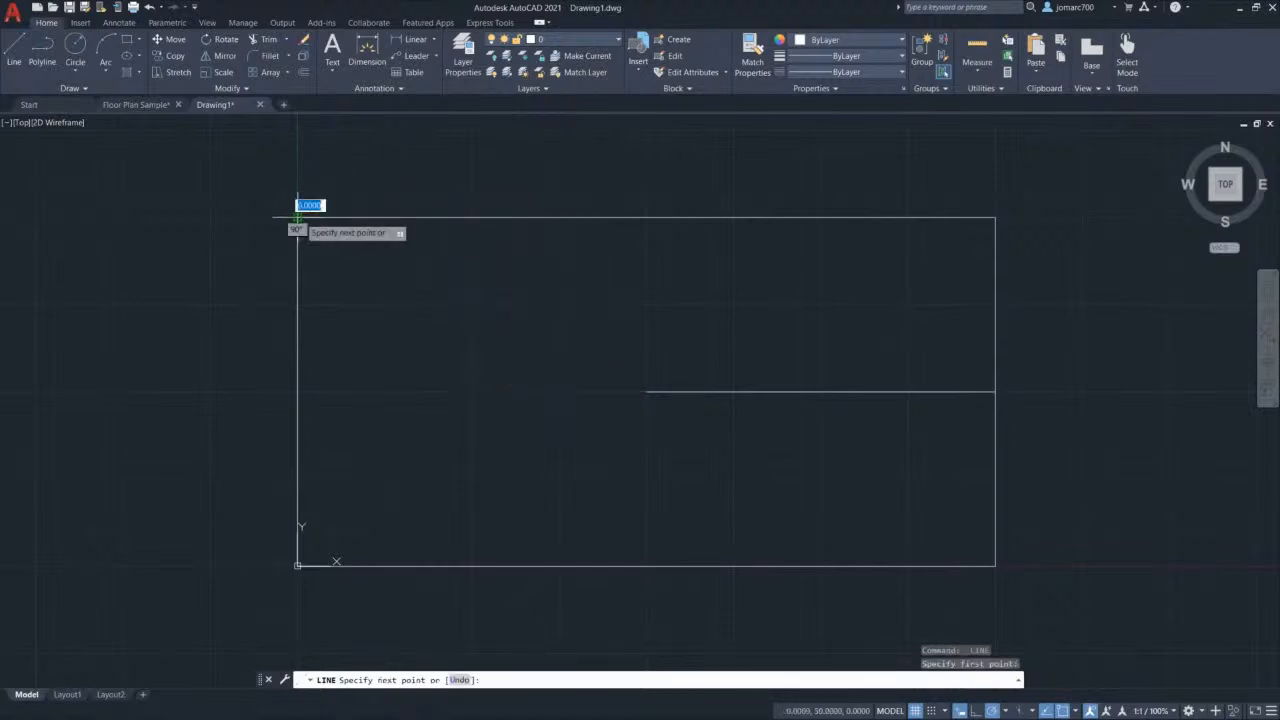
click(646, 392)
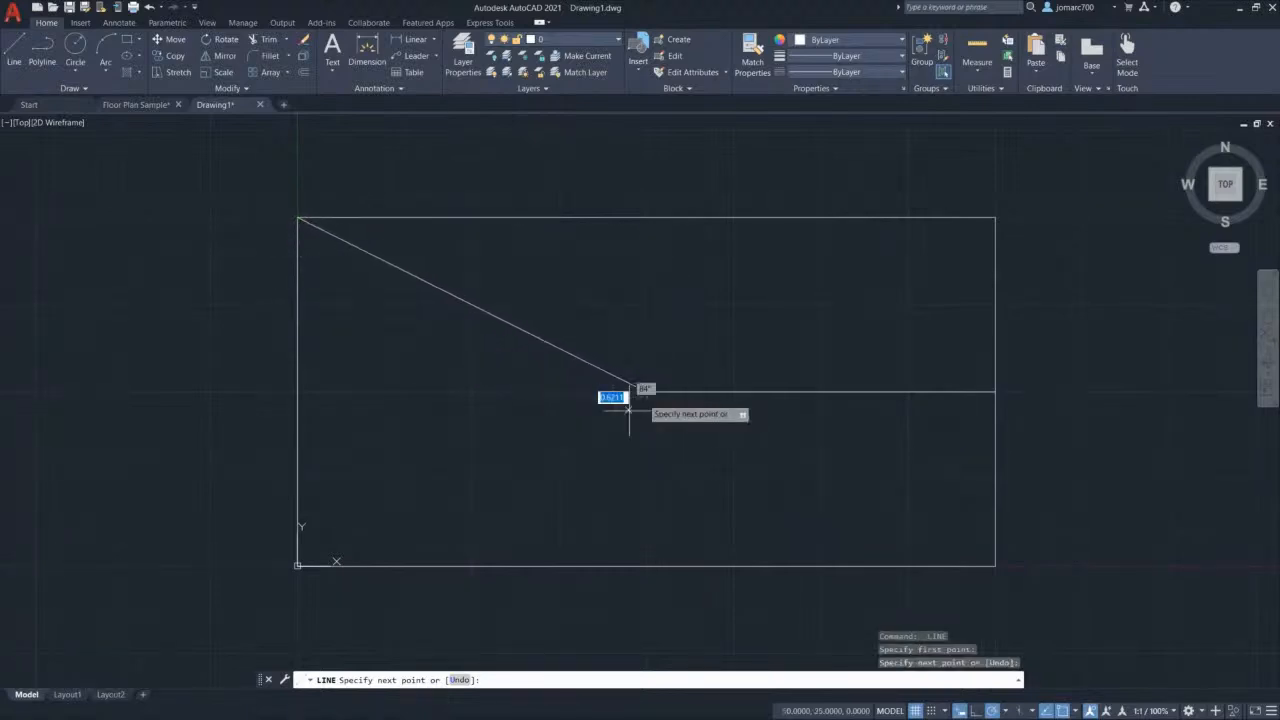
click(298, 565)
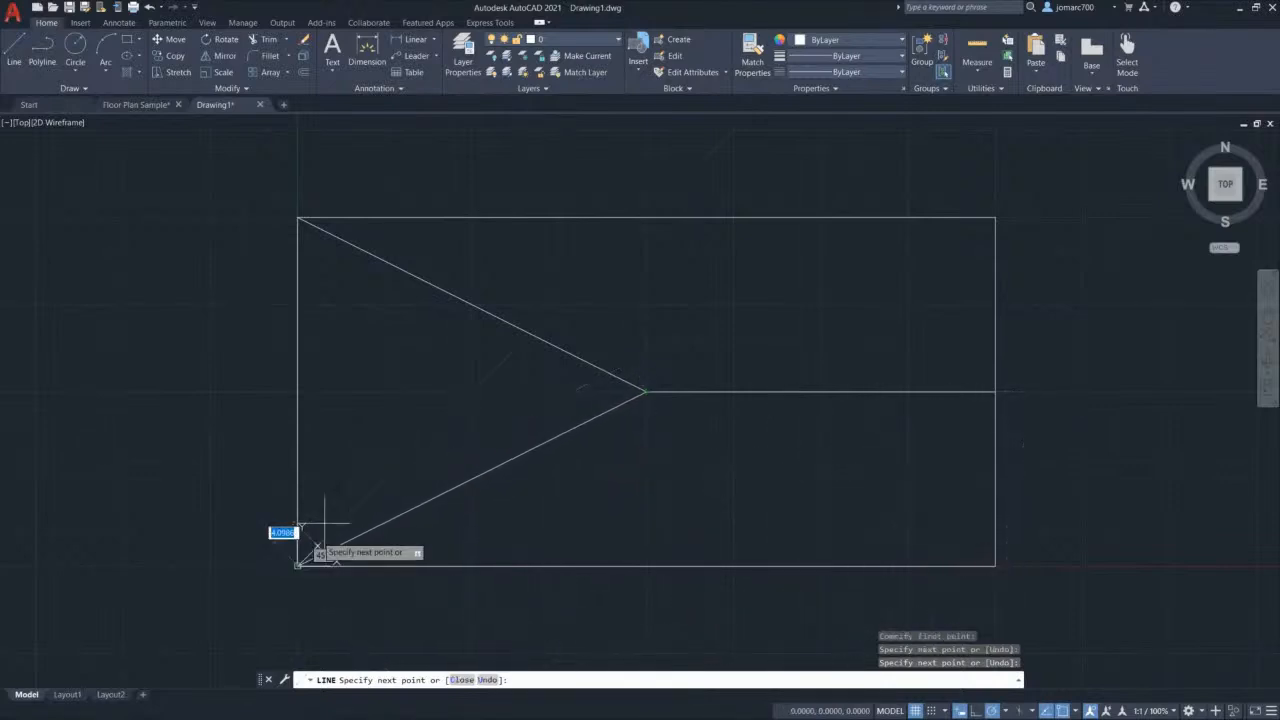
right_click(405, 350)
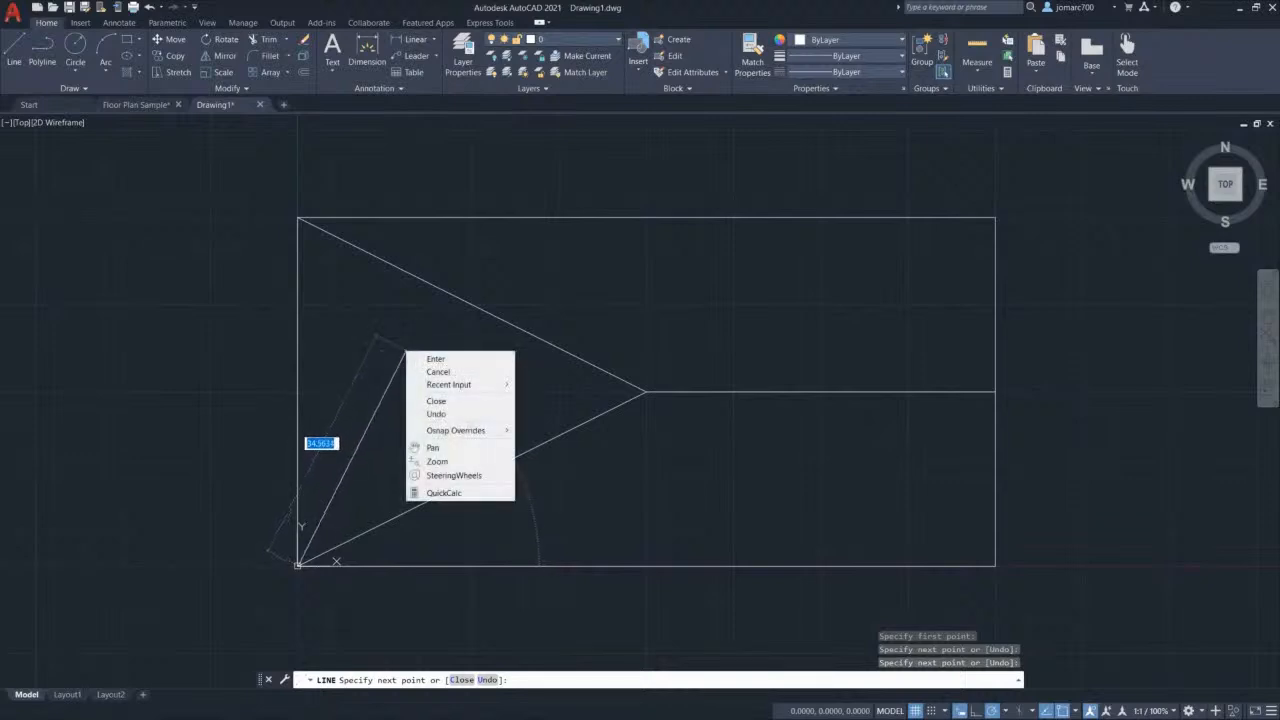
click(474, 414)
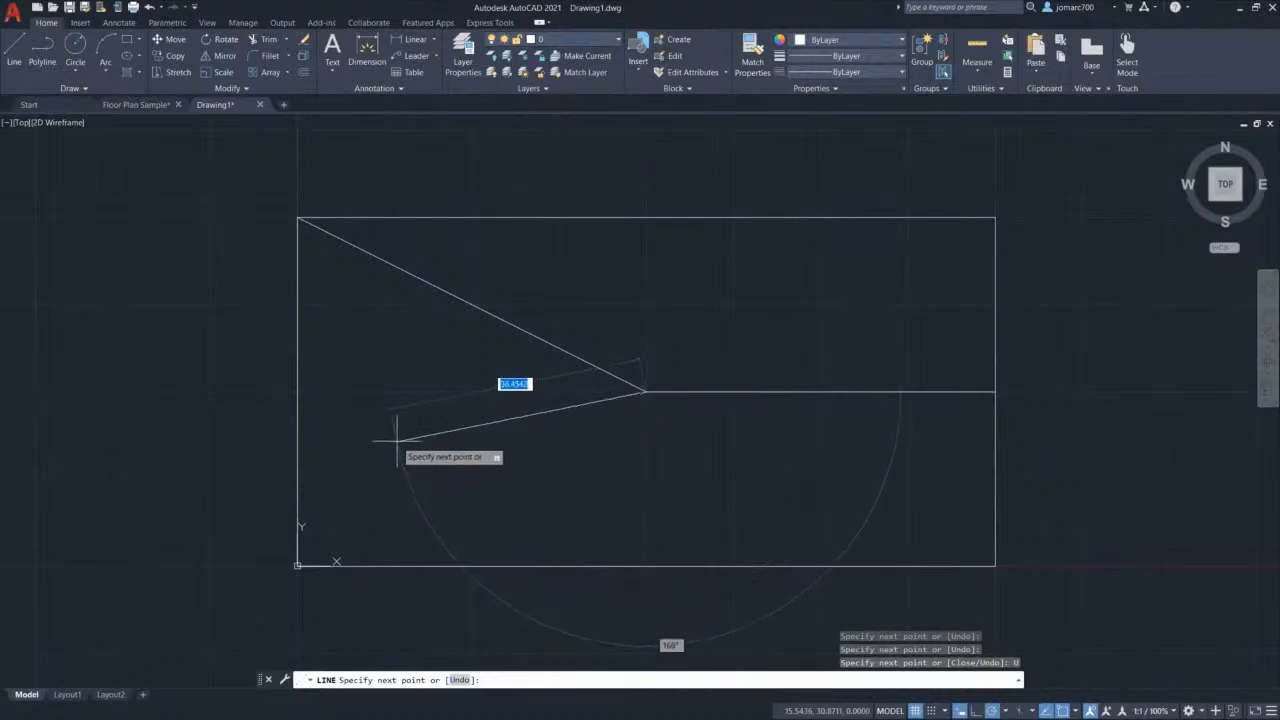
right_click(409, 381)
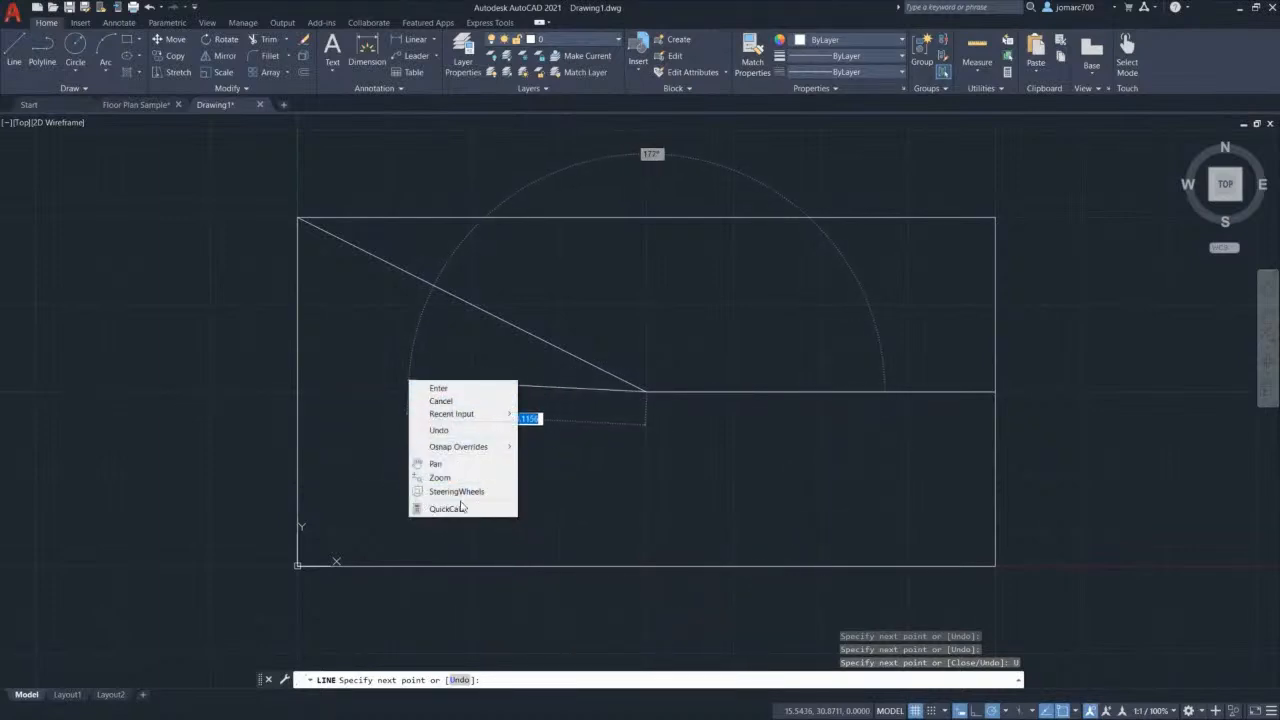
click(452, 349)
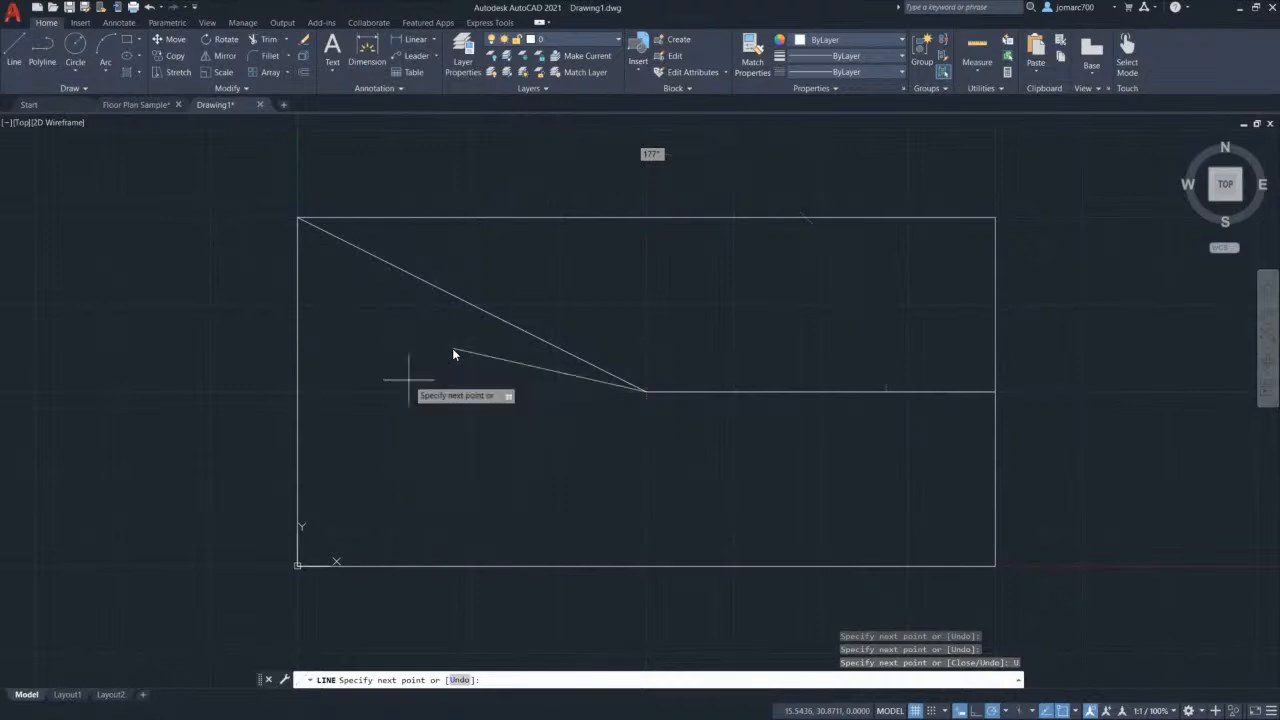
key(Escape)
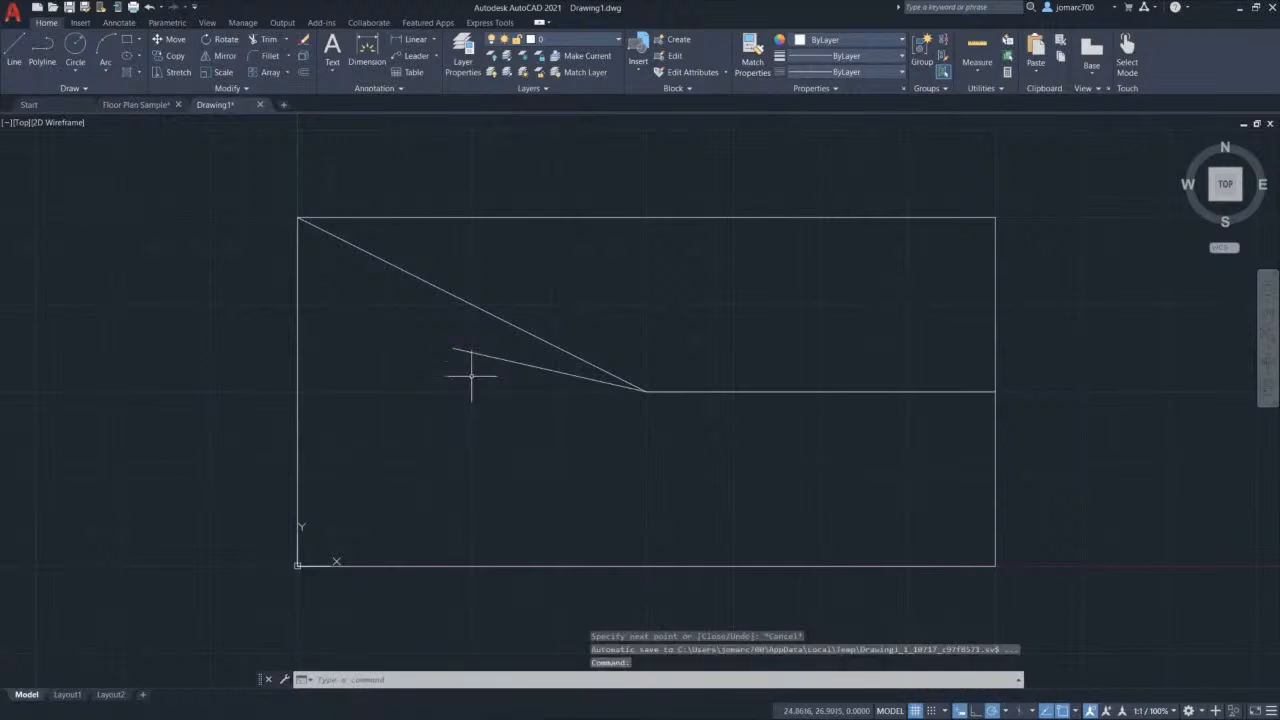
Step: Delete the short stray line and draw a diagonal from the centre to the bottom-left corner
click(484, 384)
click(460, 346)
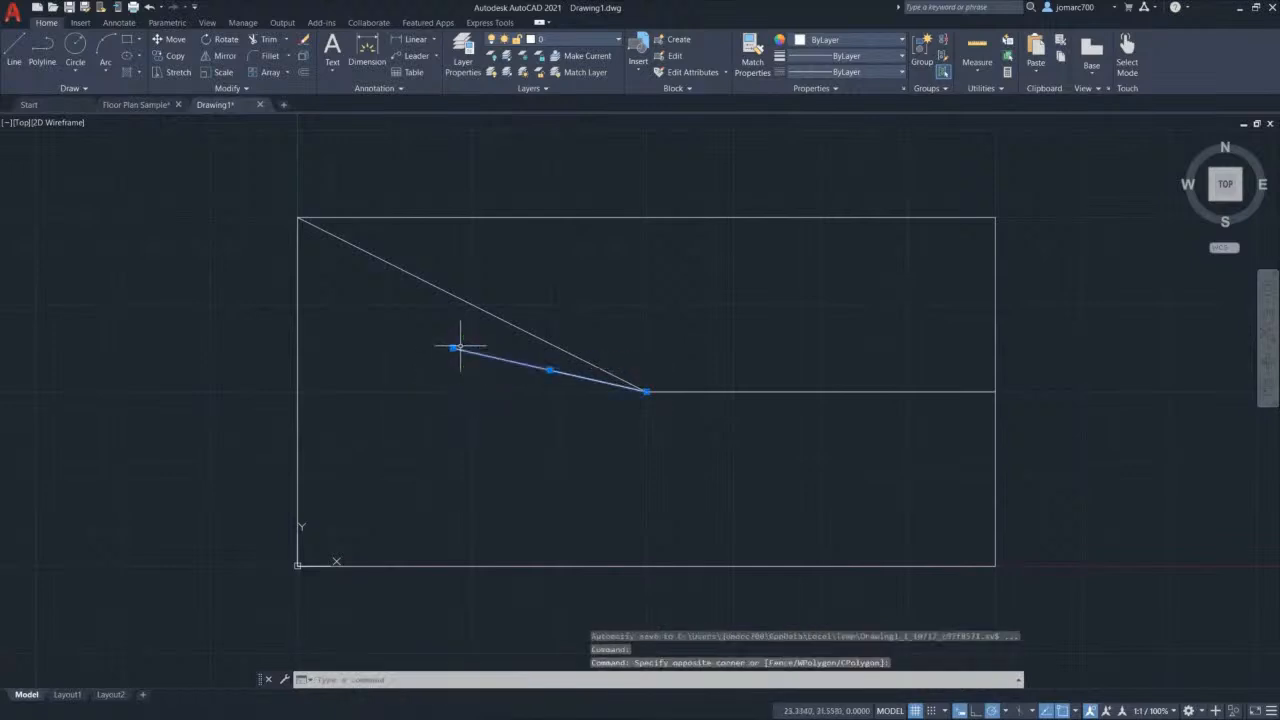
key(Delete)
text(l)
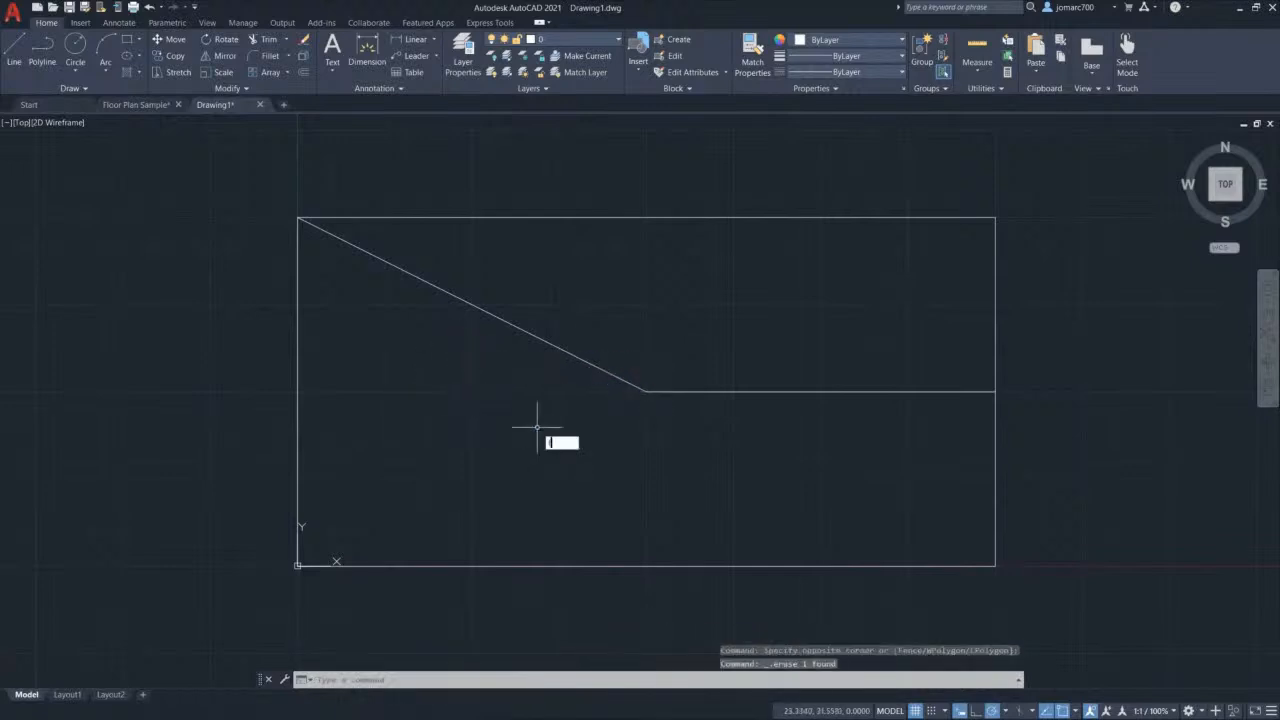
key(Return)
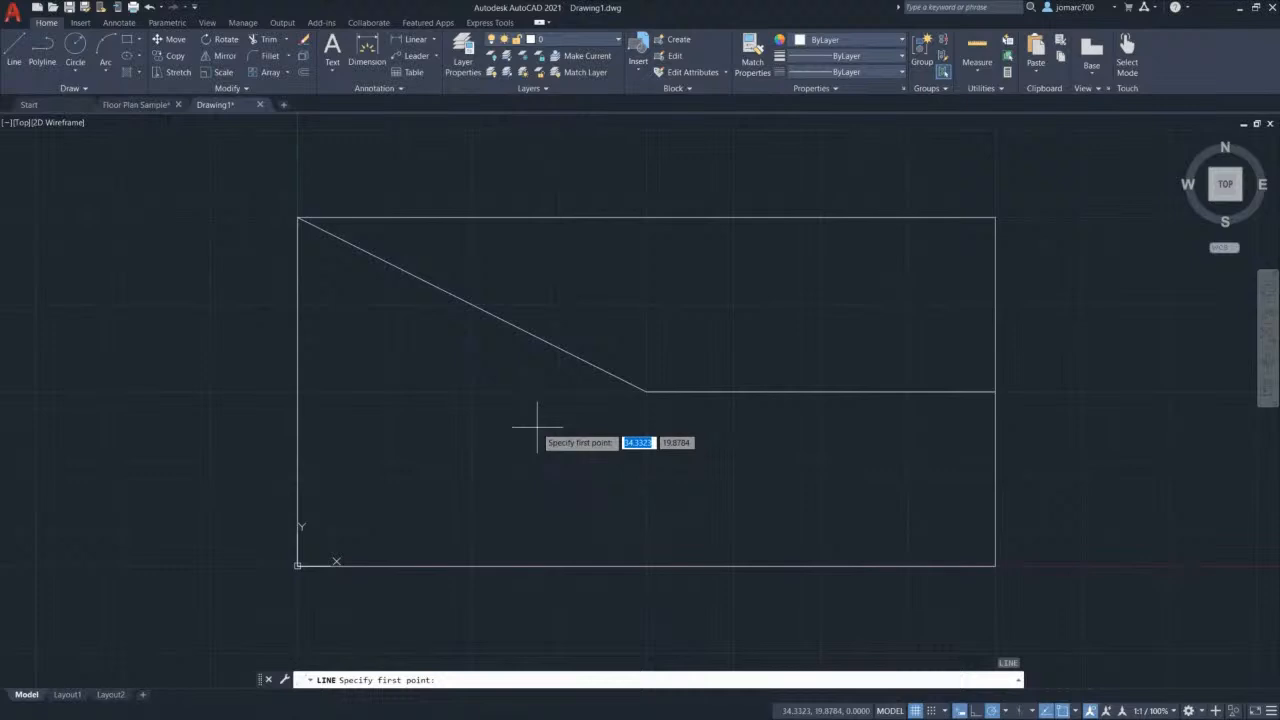
click(645, 391)
click(297, 565)
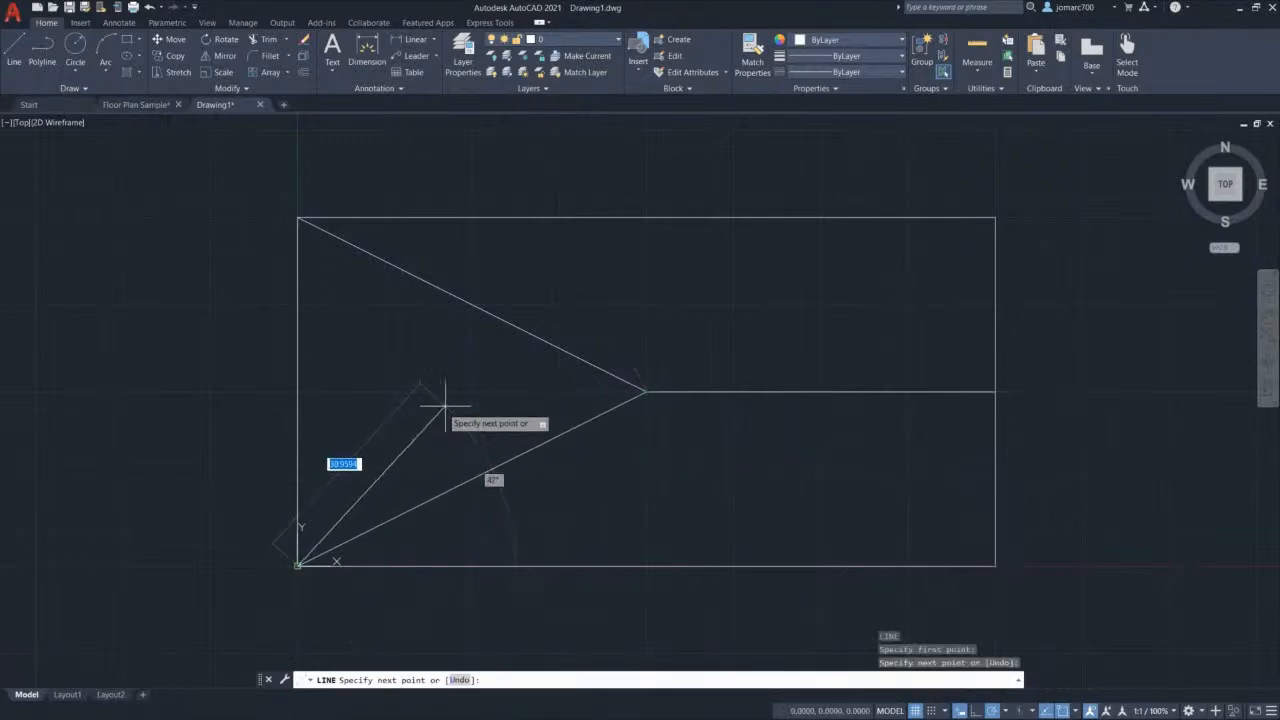
key(Escape)
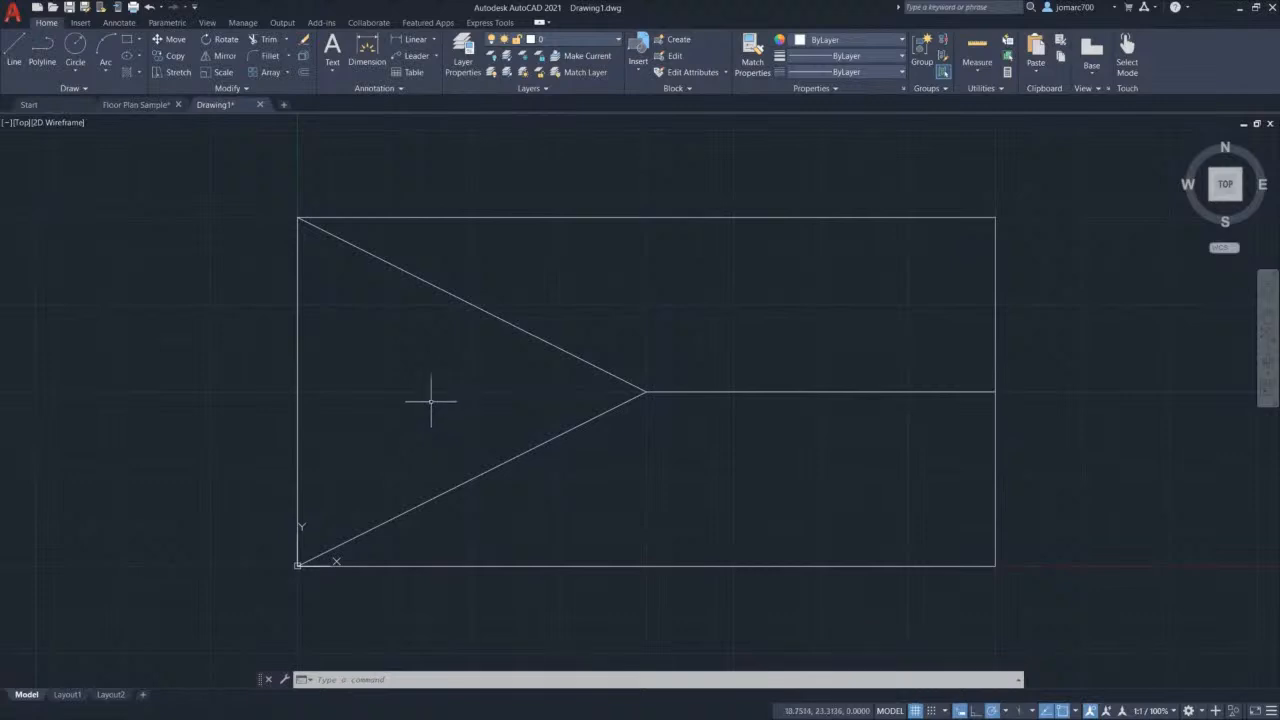
Step: Erase the upper diagonal, lower diagonal and horizontal line from the rectangle
click(512, 326)
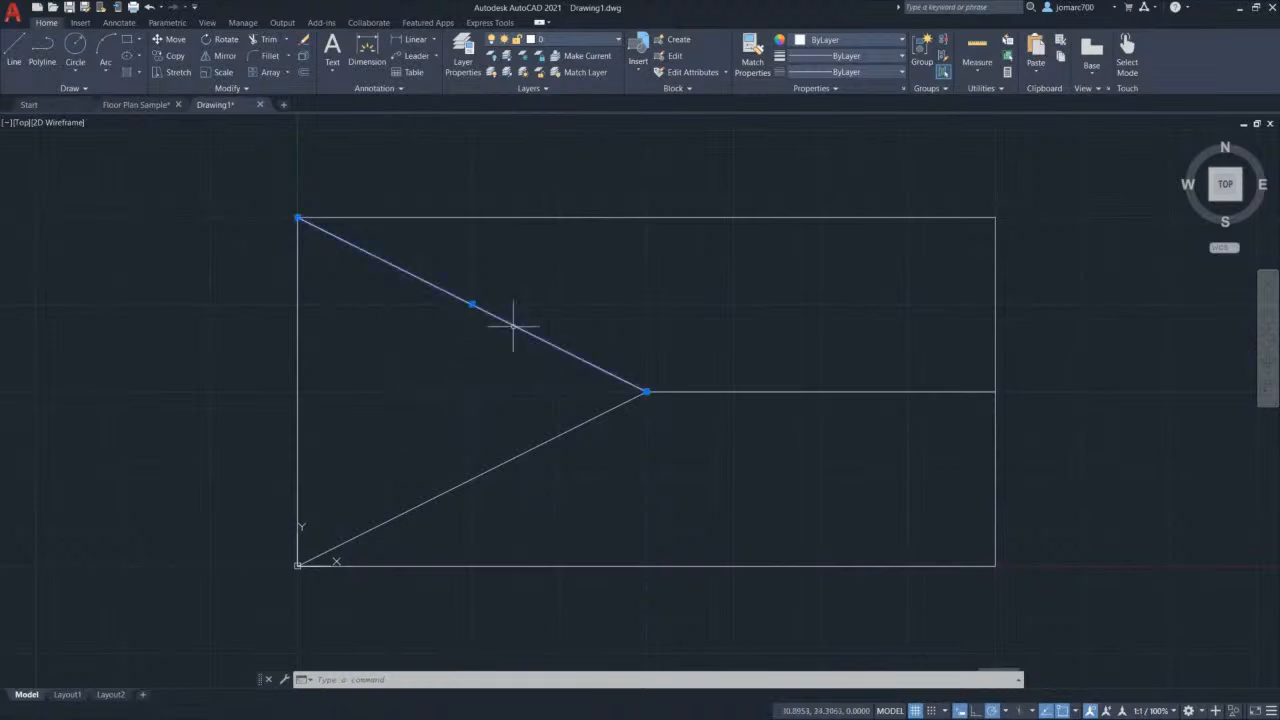
click(543, 438)
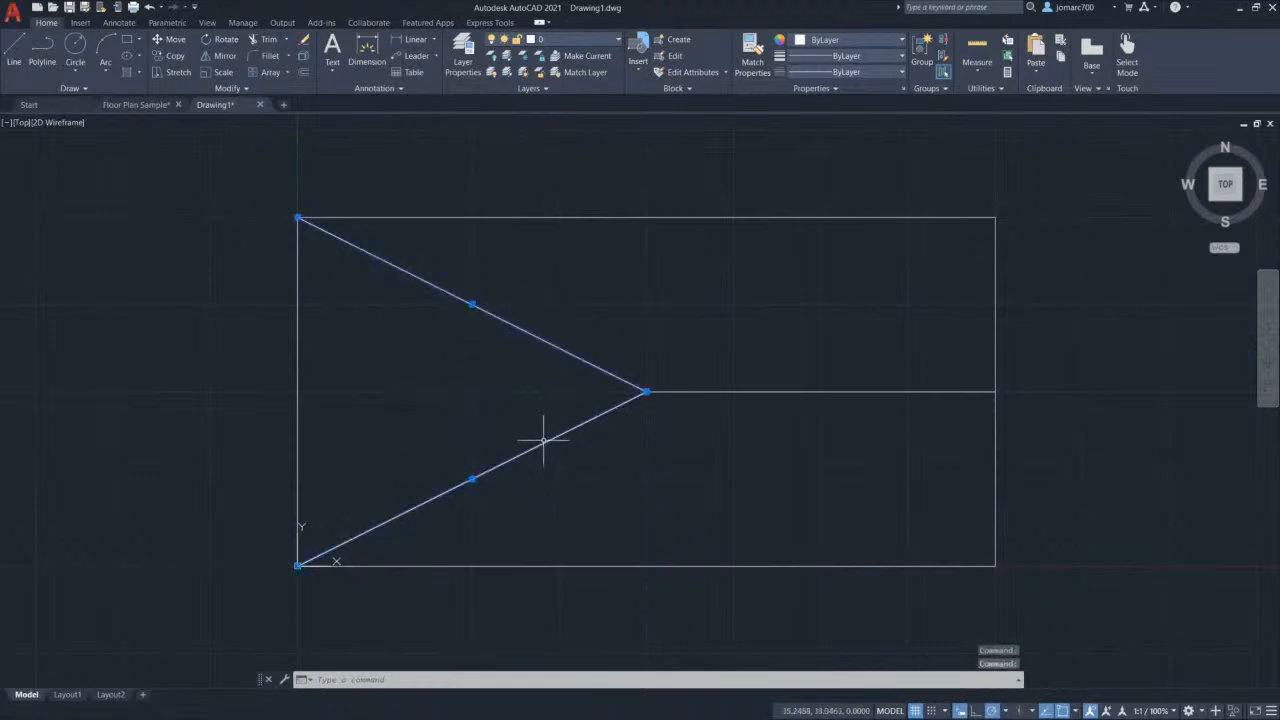
click(700, 394)
click(694, 389)
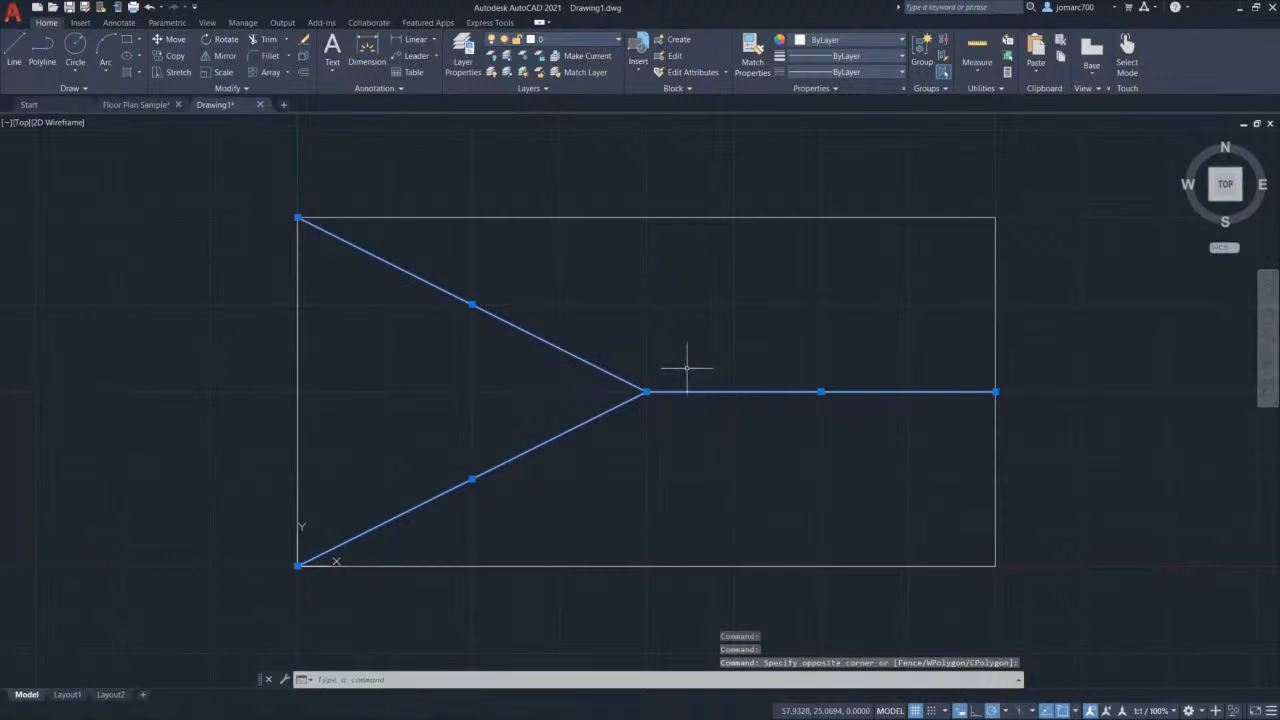
key(Delete)
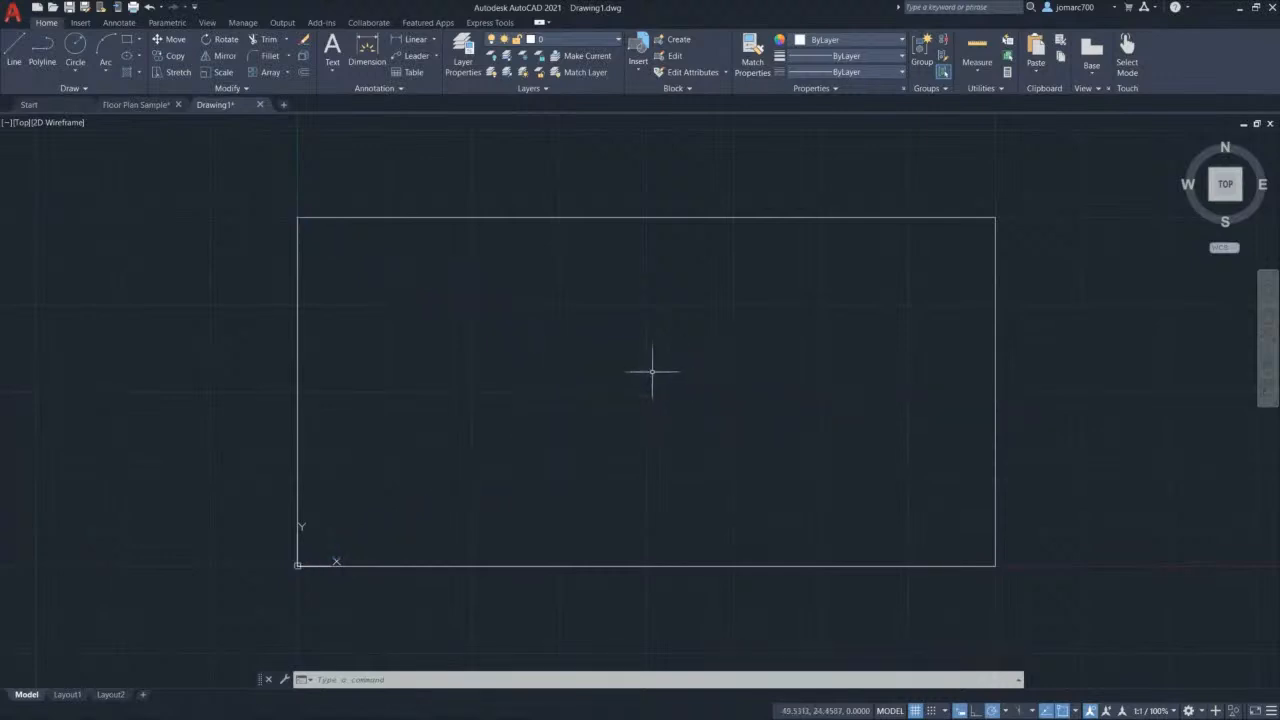
Step: Start a new line with Ortho on, snapping its first point to the rectangle's geometric centre
text(l)
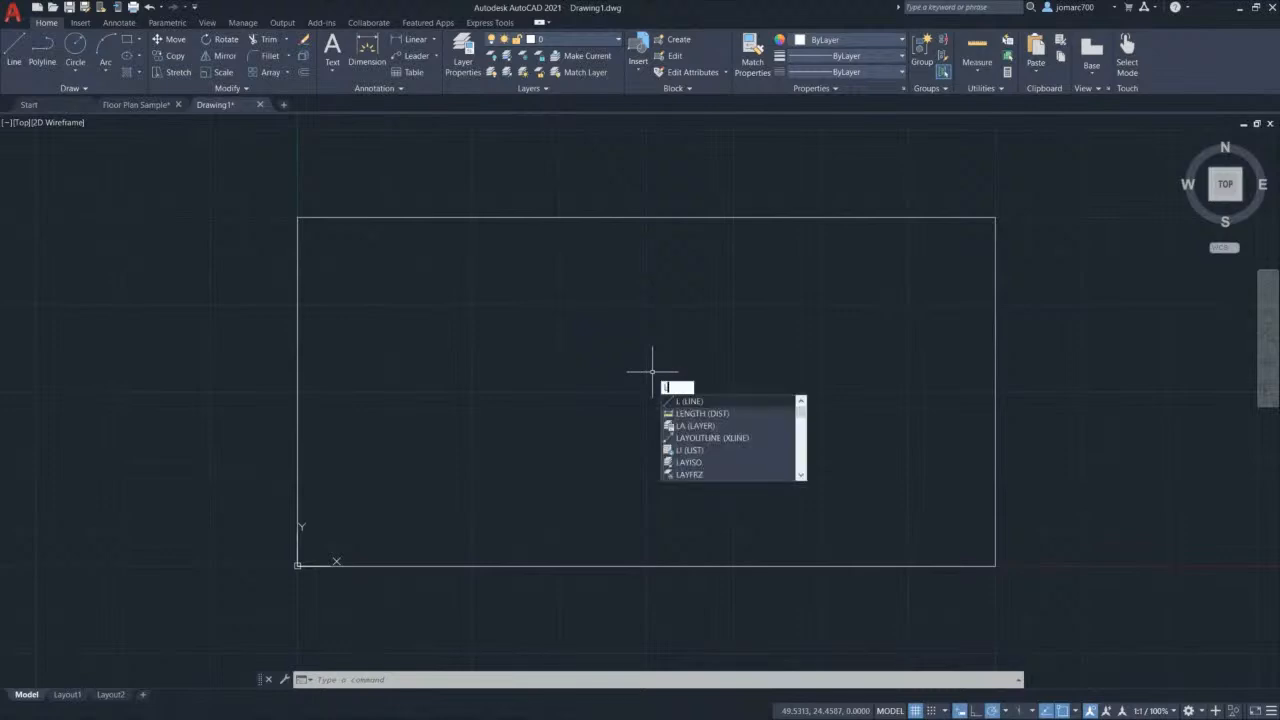
key(Return)
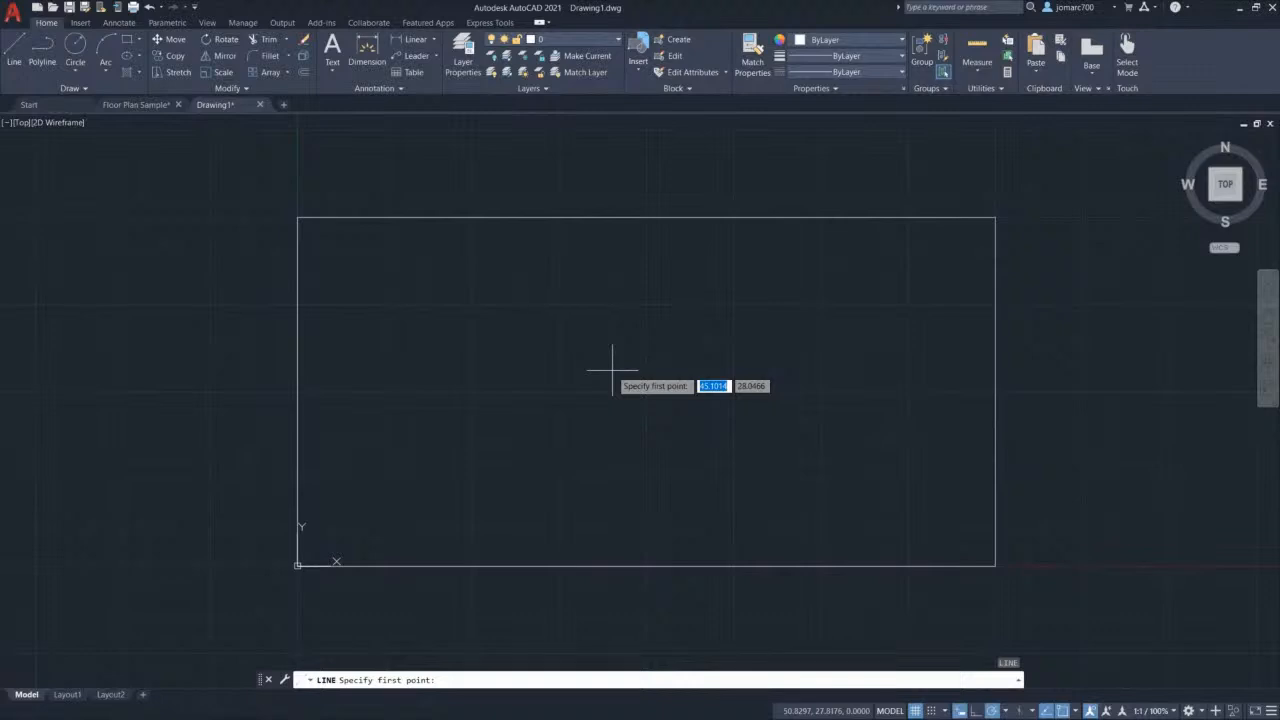
key(shift)
shift+right_click(612, 370)
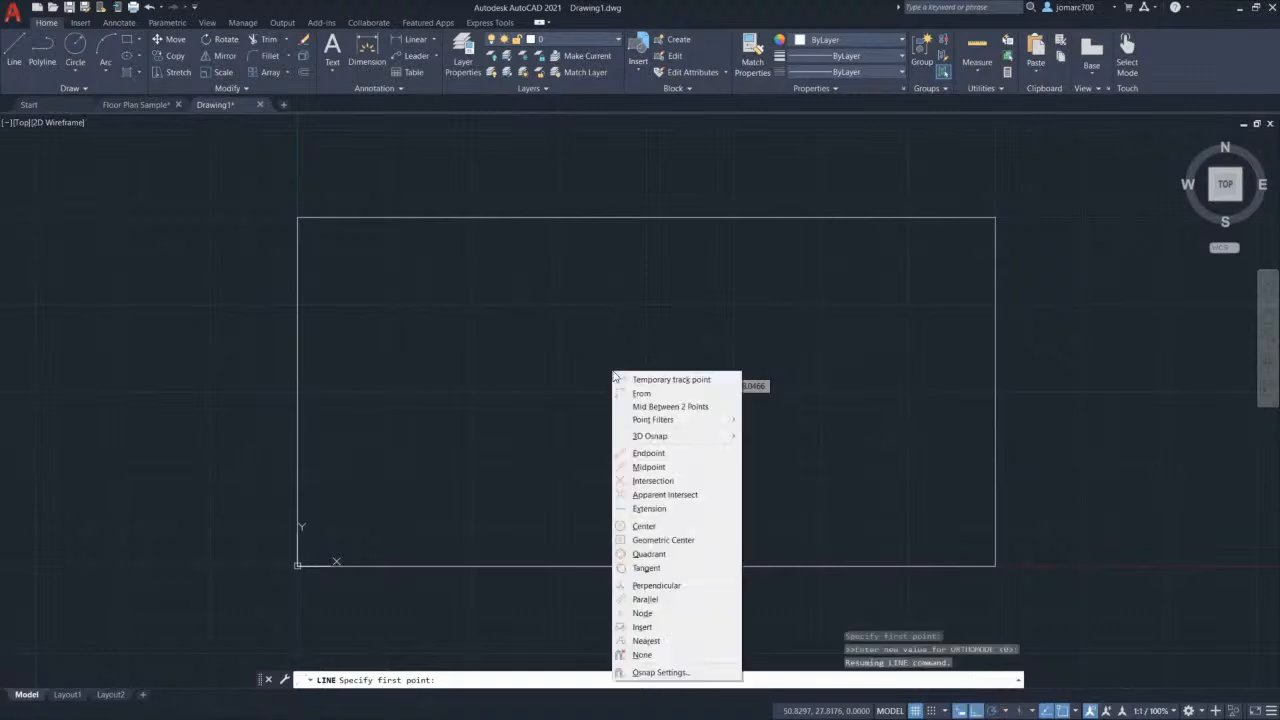
click(648, 162)
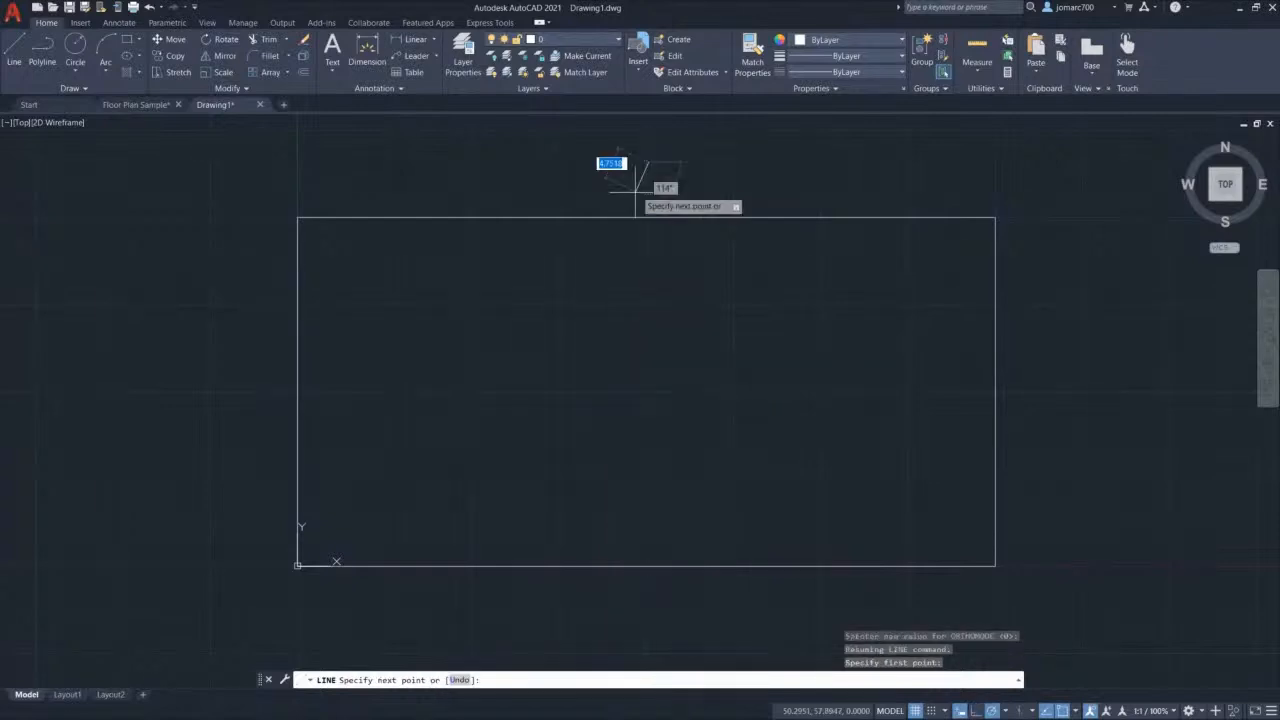
key(Escape)
key(Return)
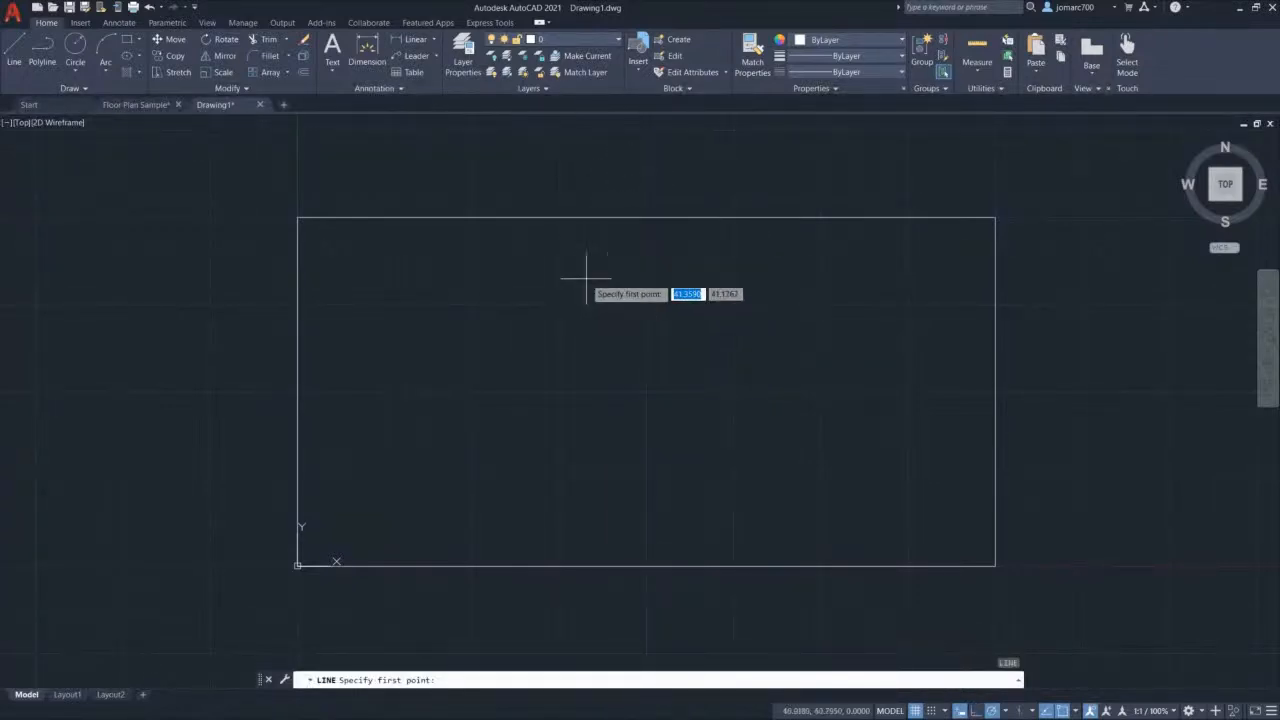
shift+right_click(588, 285)
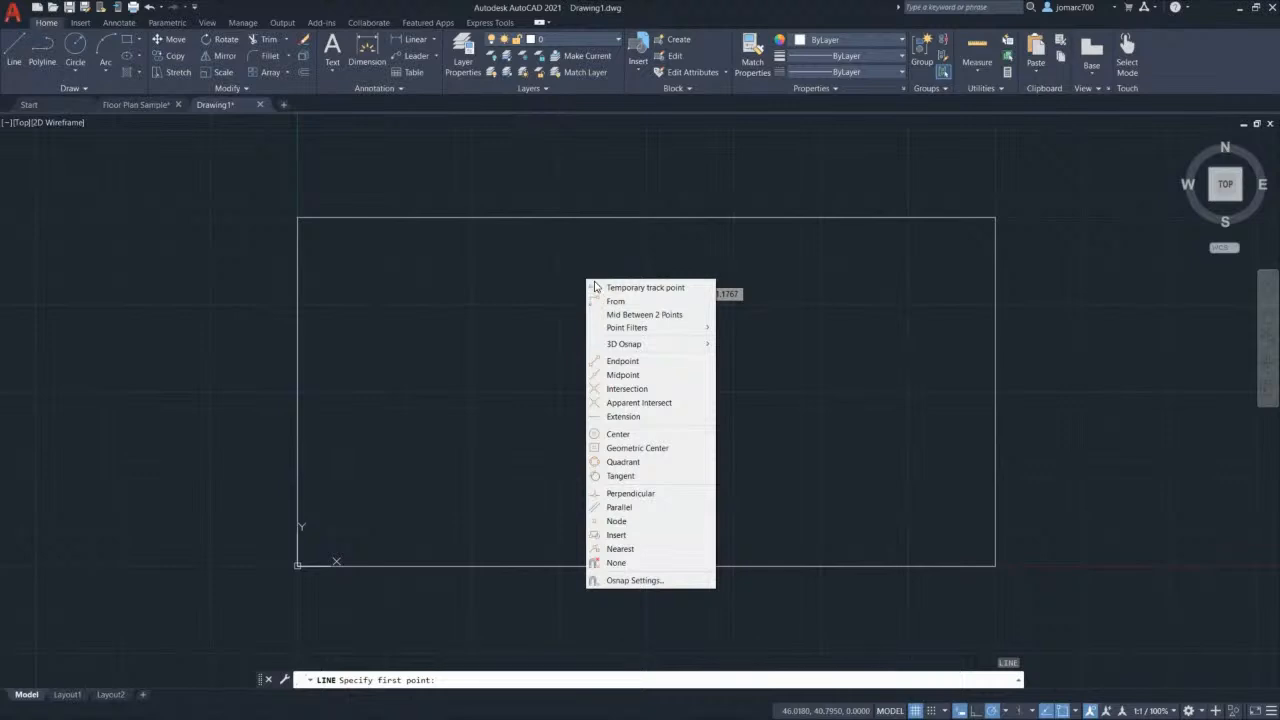
click(687, 452)
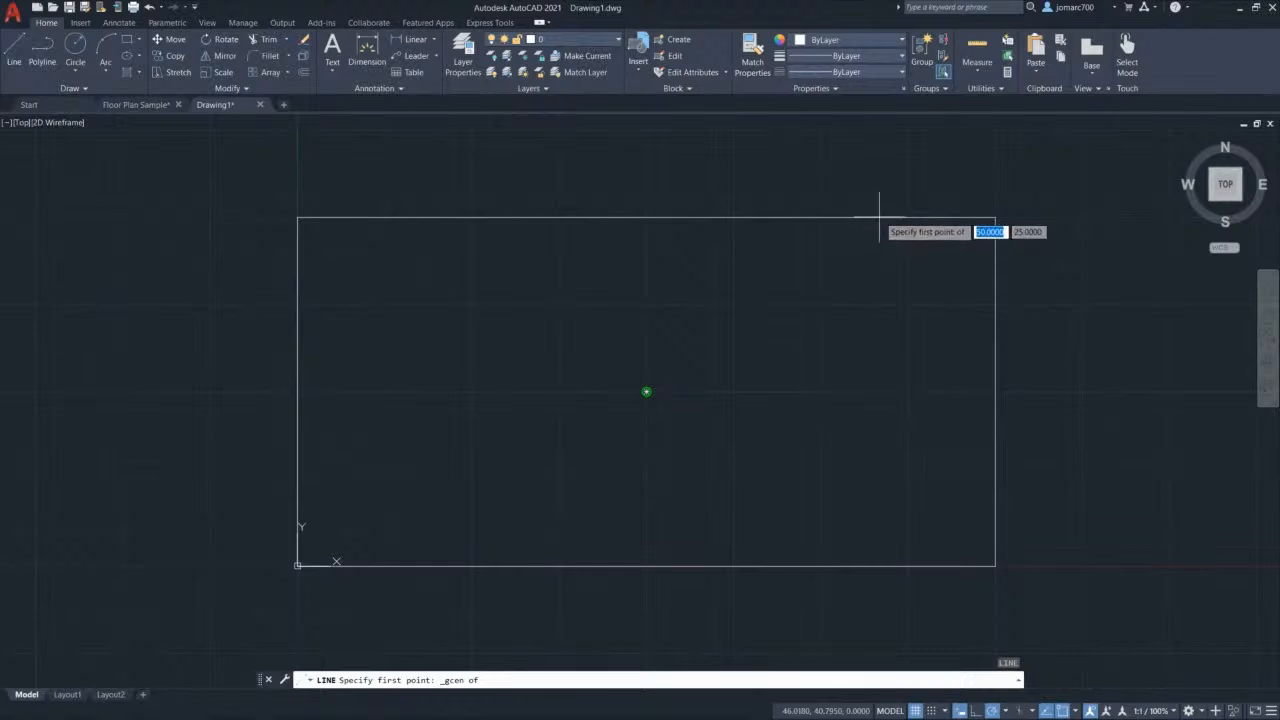
click(879, 213)
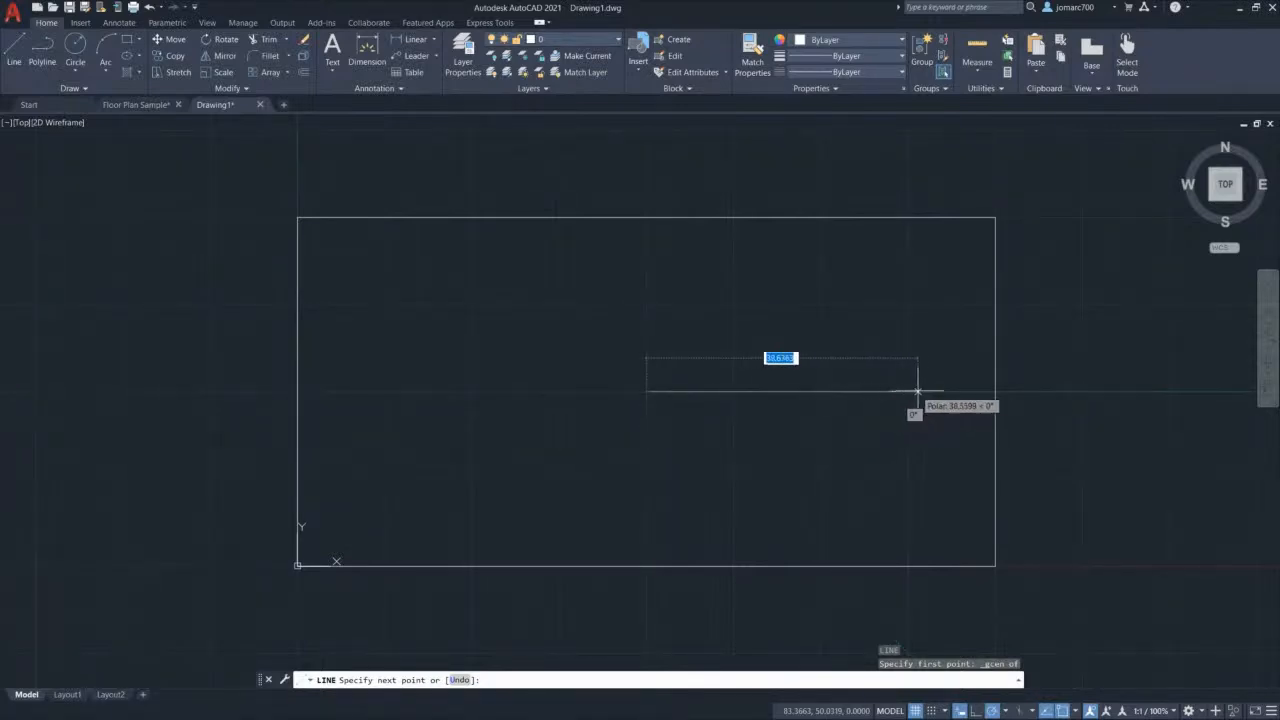
Step: End the centre line at the right edge midpoint and finish LINE
click(995, 392)
key(Escape)
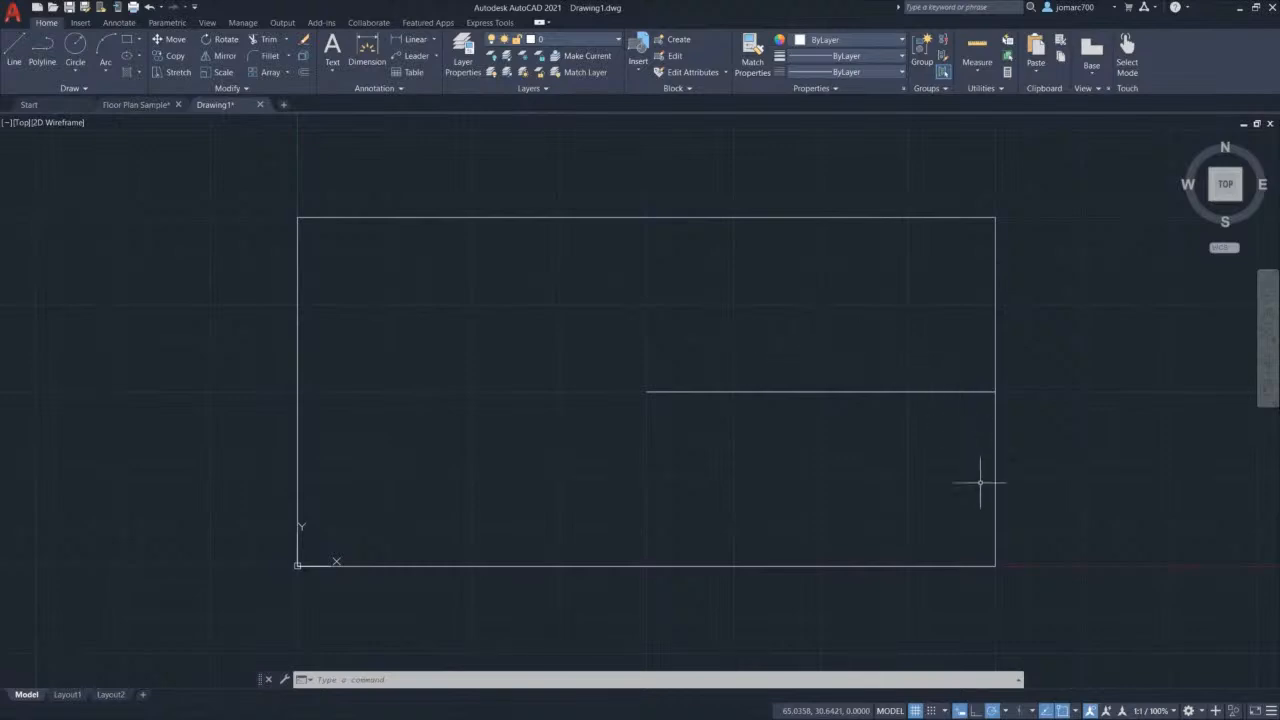
Step: Set polar tracking to 45-degree increments (45, 90, 135, 180...)
click(1005, 712)
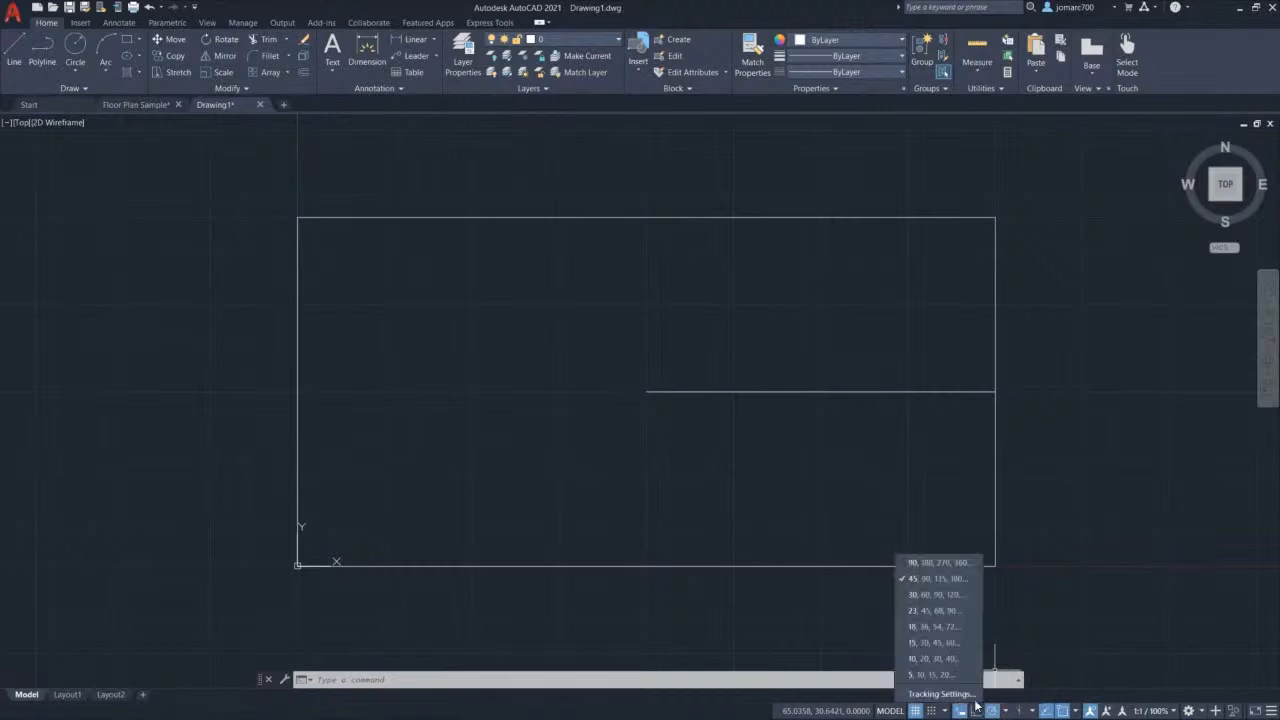
click(913, 585)
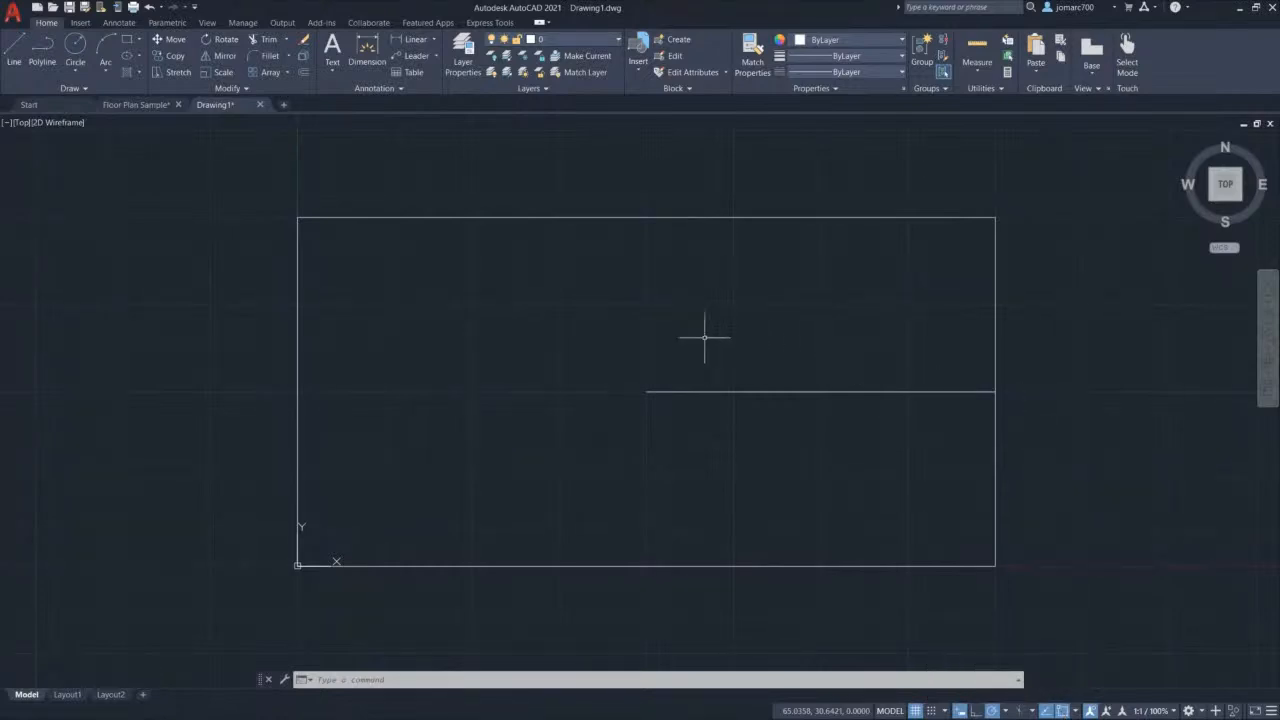
text(l)
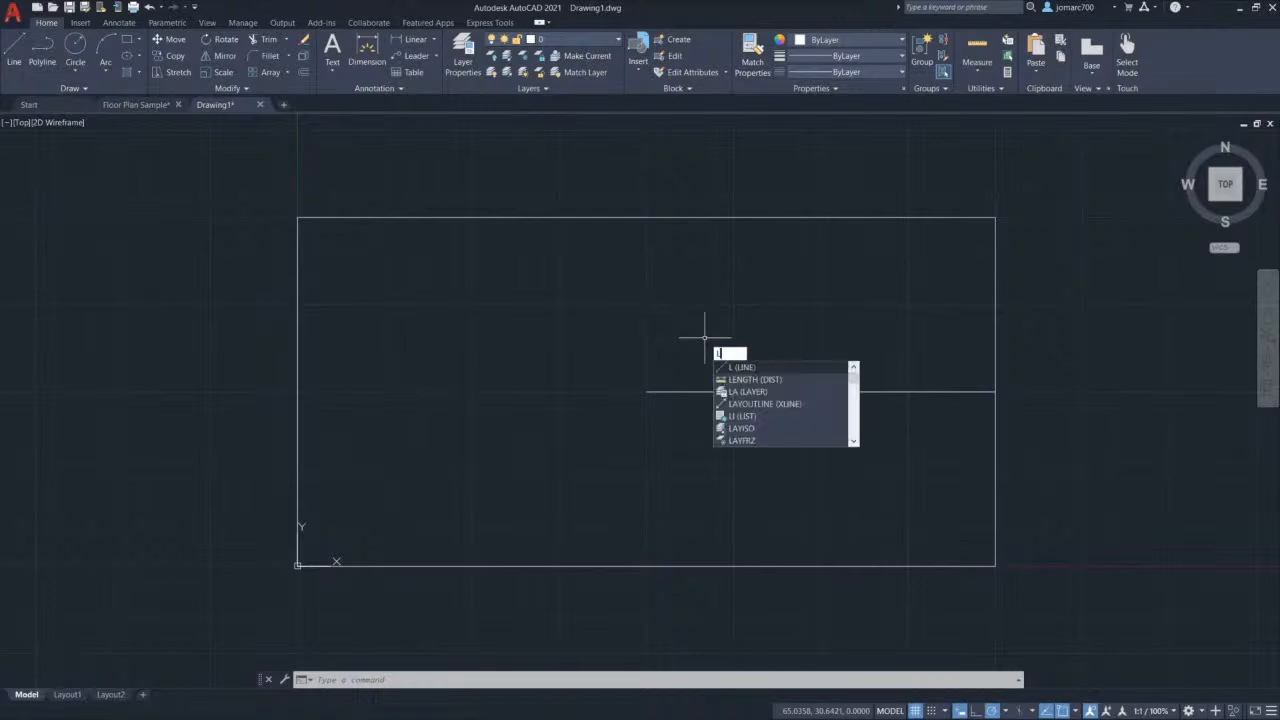
Step: Draw two 45° lines from the top-right corner to a tip and back to the bottom-right corner
key(Return)
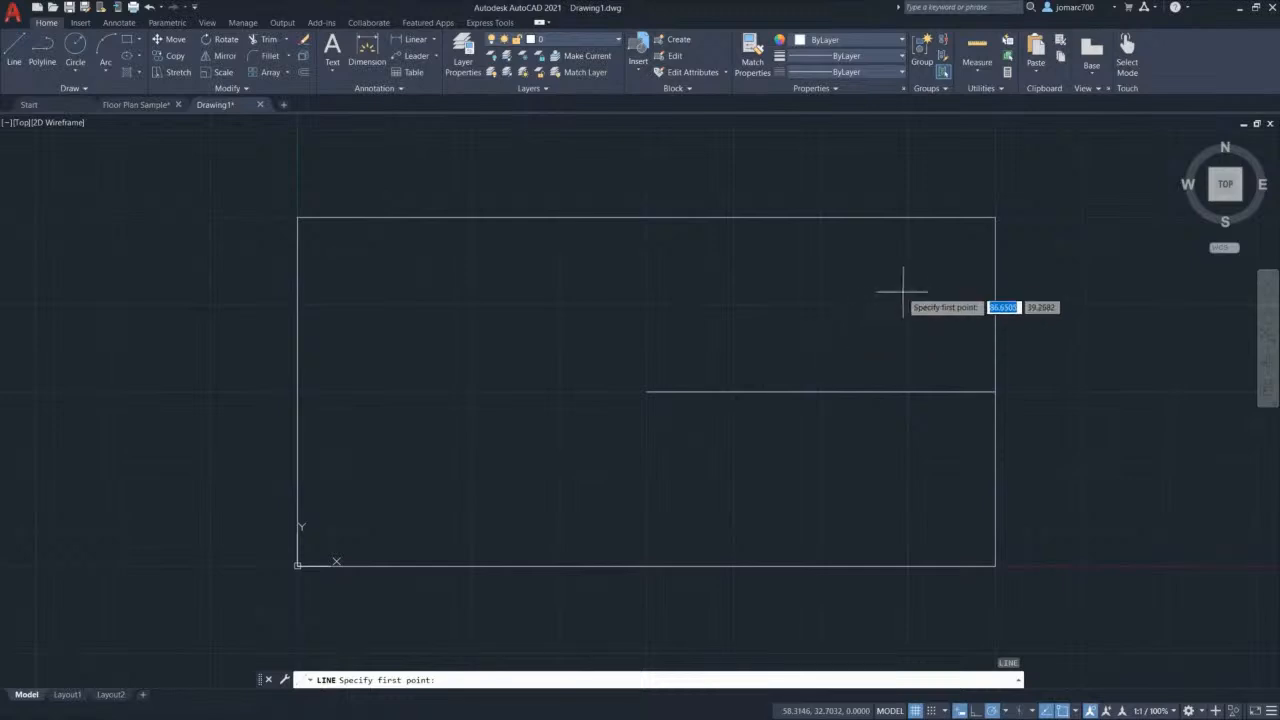
click(995, 216)
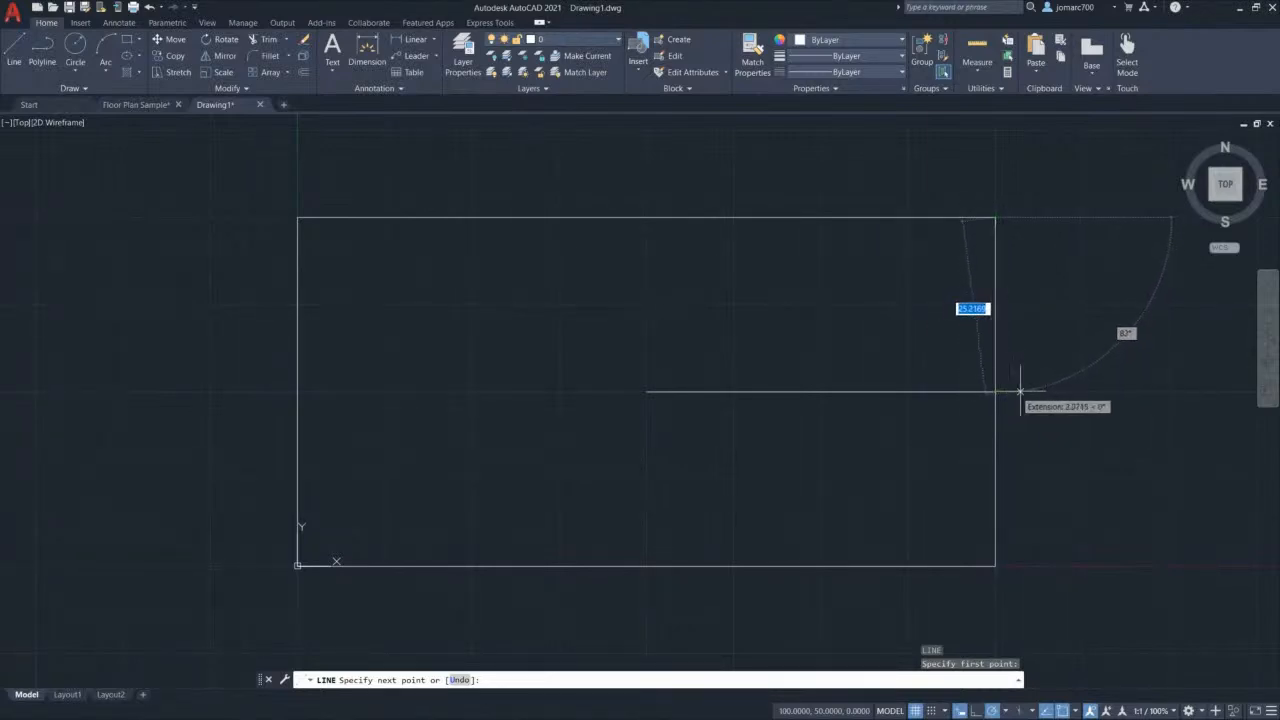
click(1170, 392)
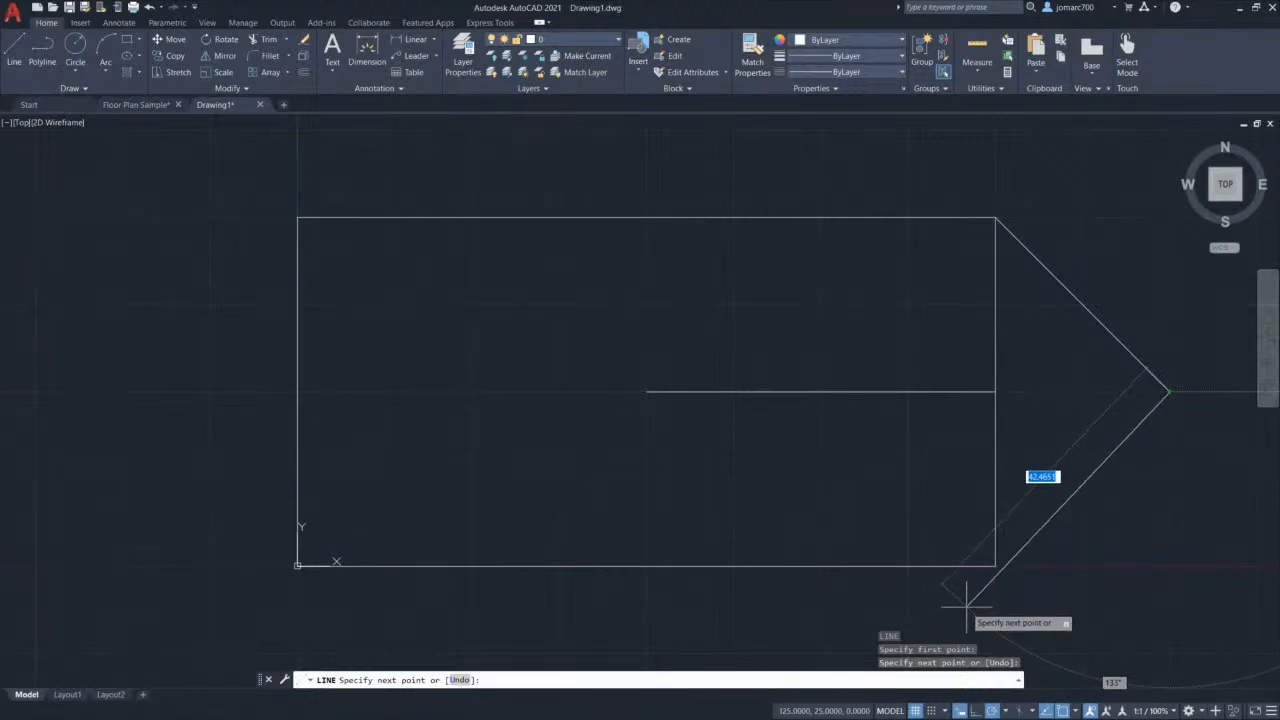
middle_drag(958, 606, 896, 523)
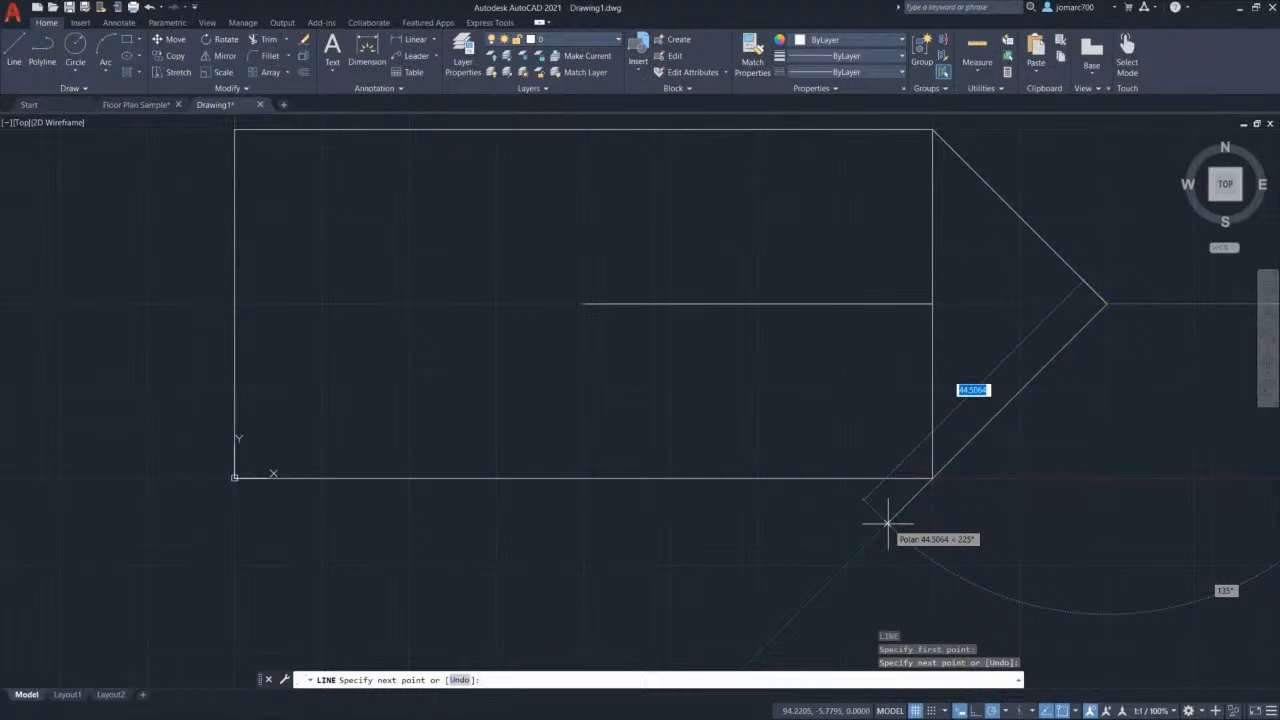
click(933, 478)
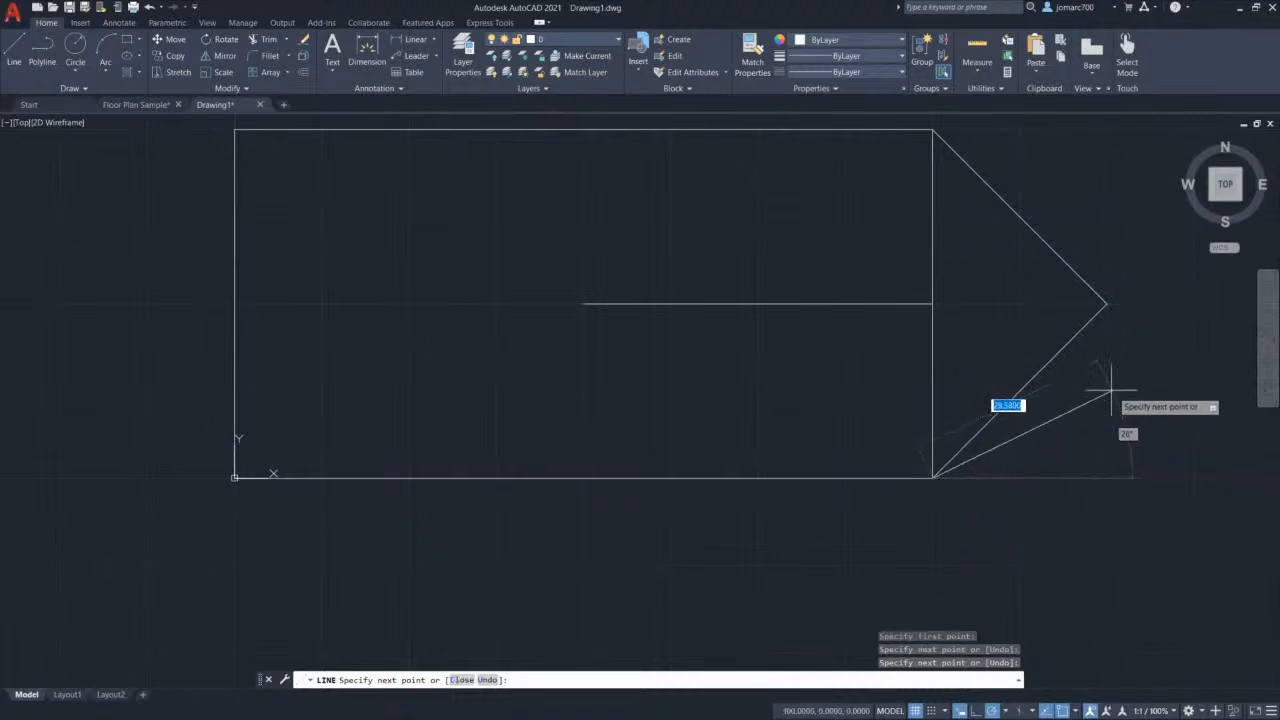
key(Escape)
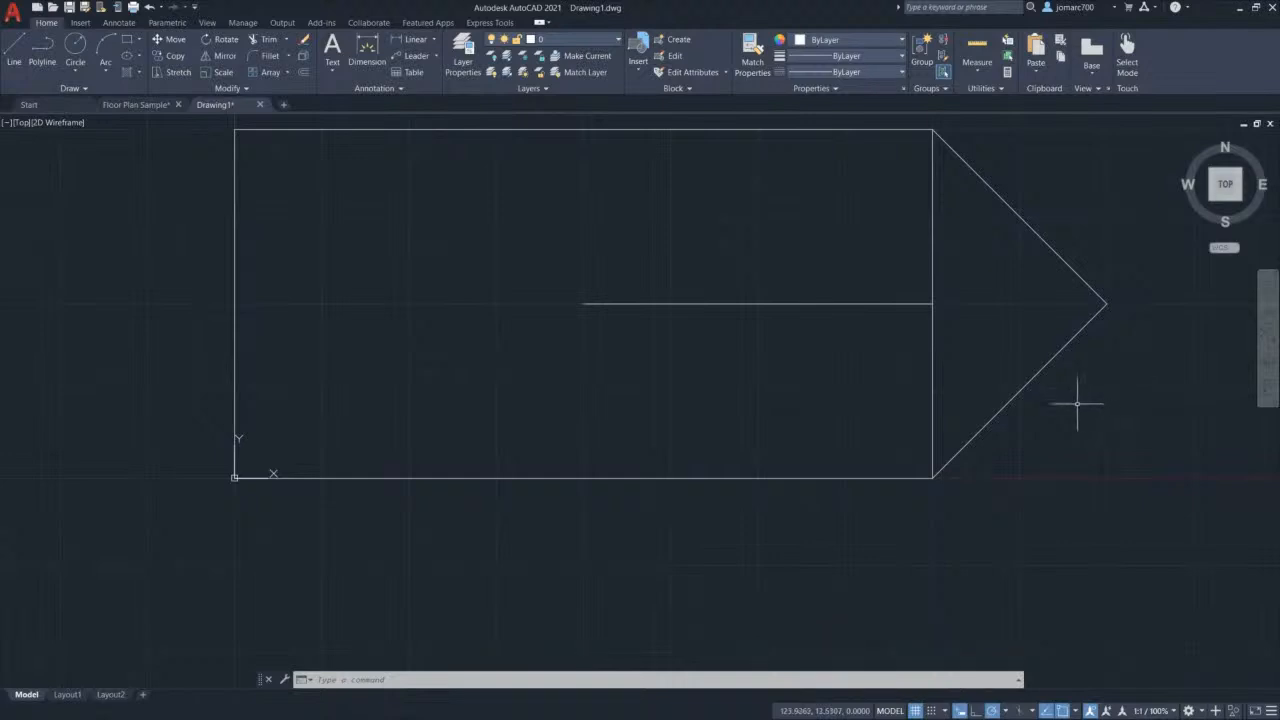
click(746, 303)
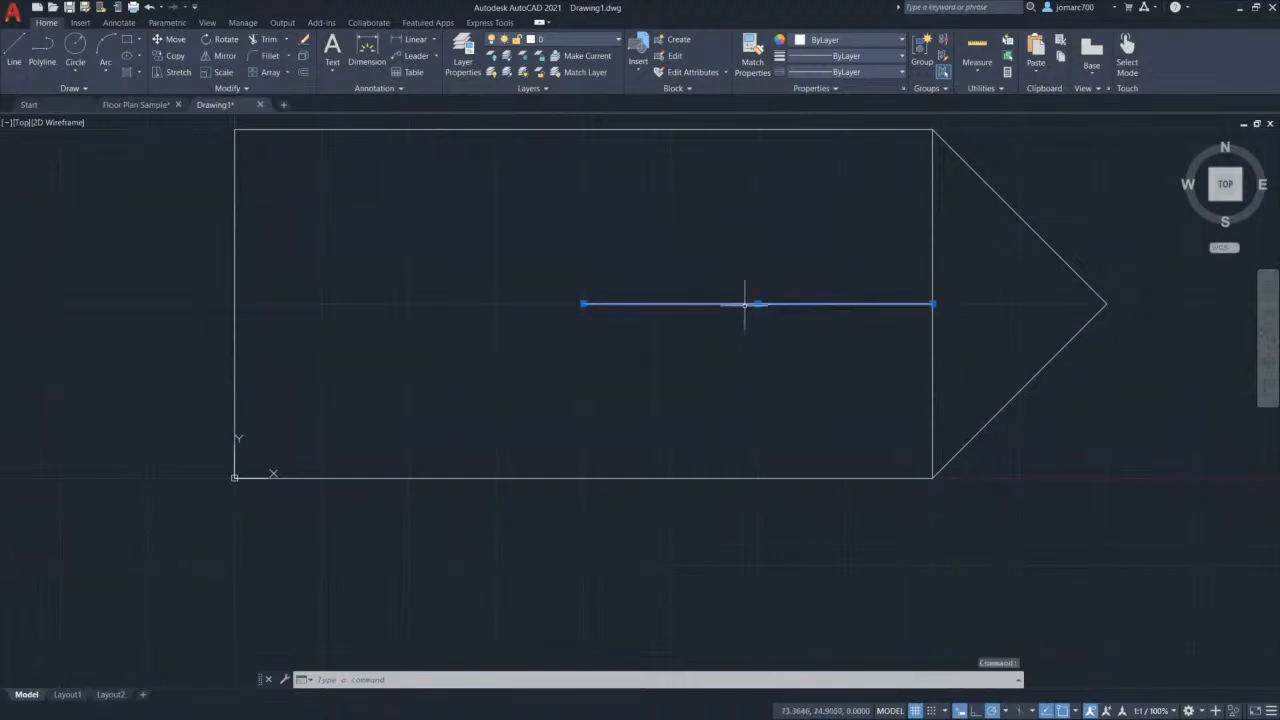
Step: Erase the middle horizontal line and turn on Ortho mode
key(Delete)
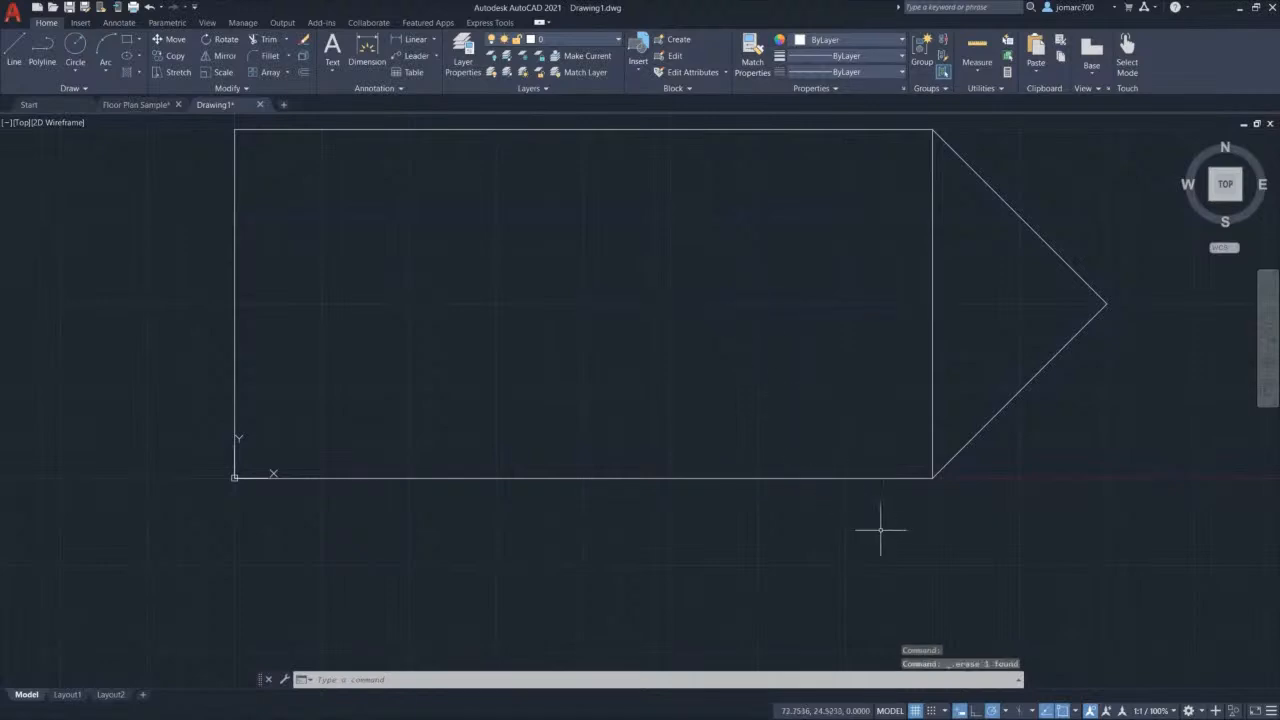
click(977, 712)
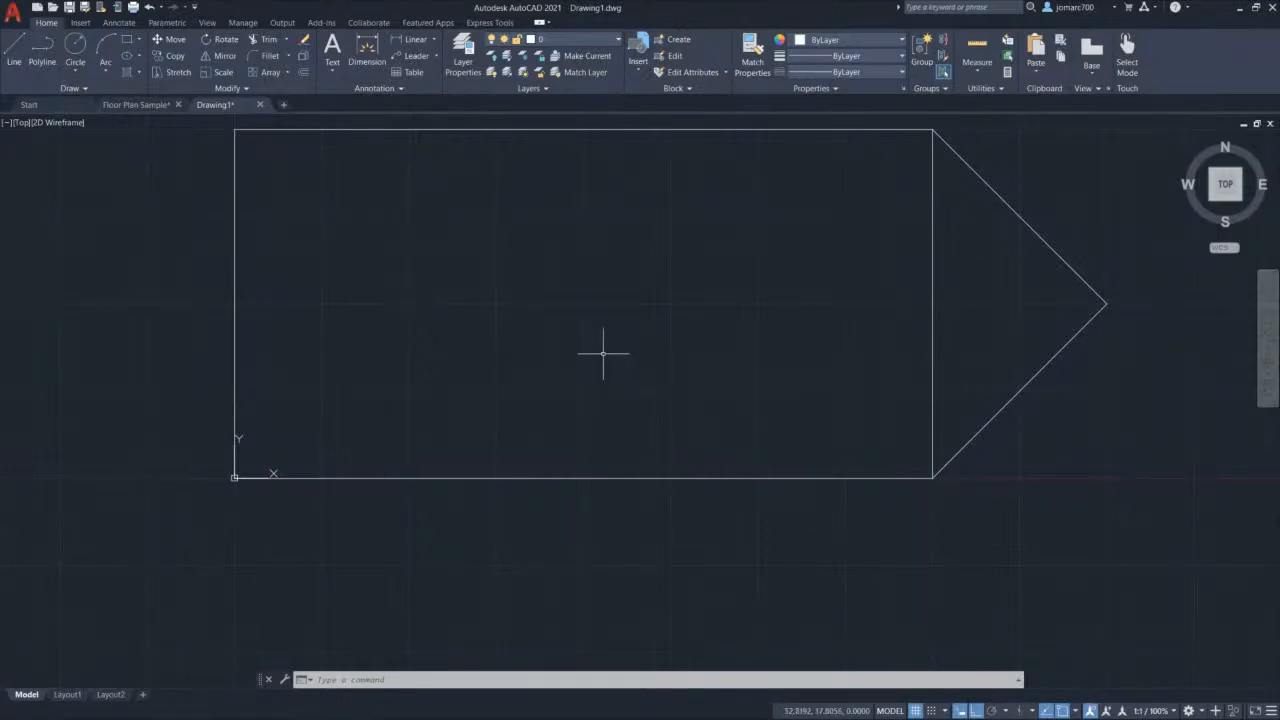
Step: Draw a horizontal line joining the left and right edge midpoints
text(l)
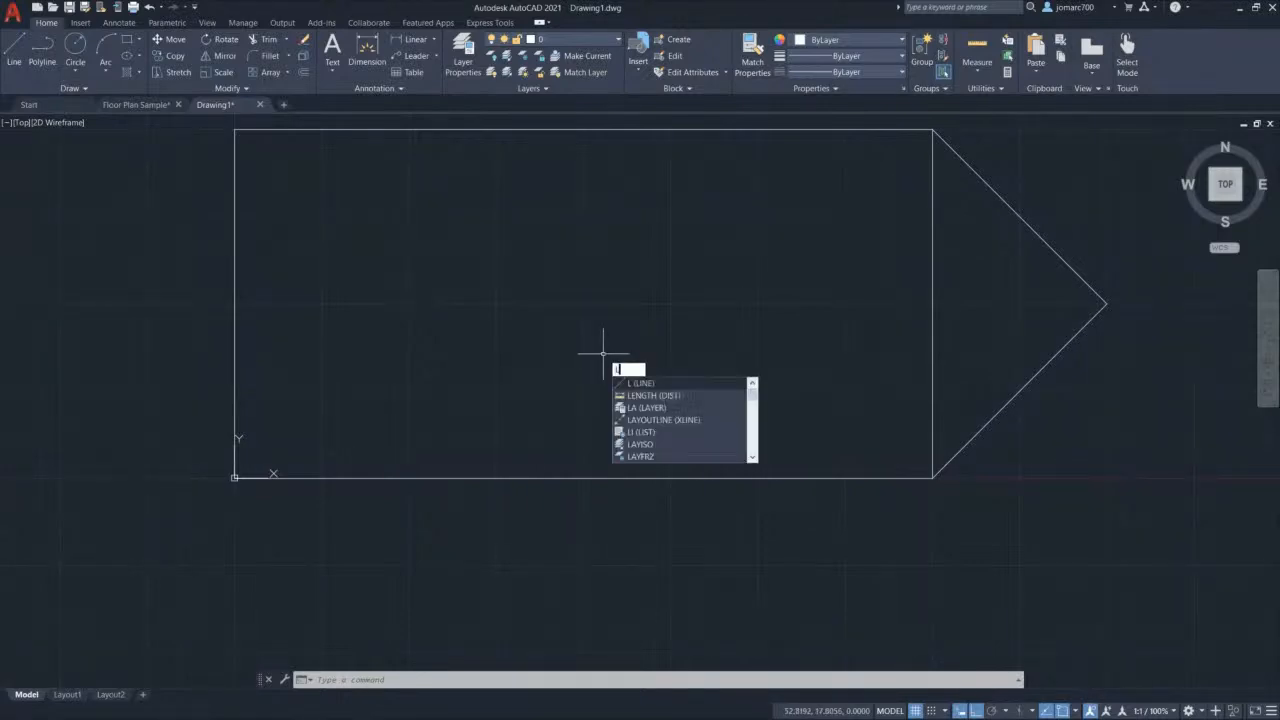
key(Return)
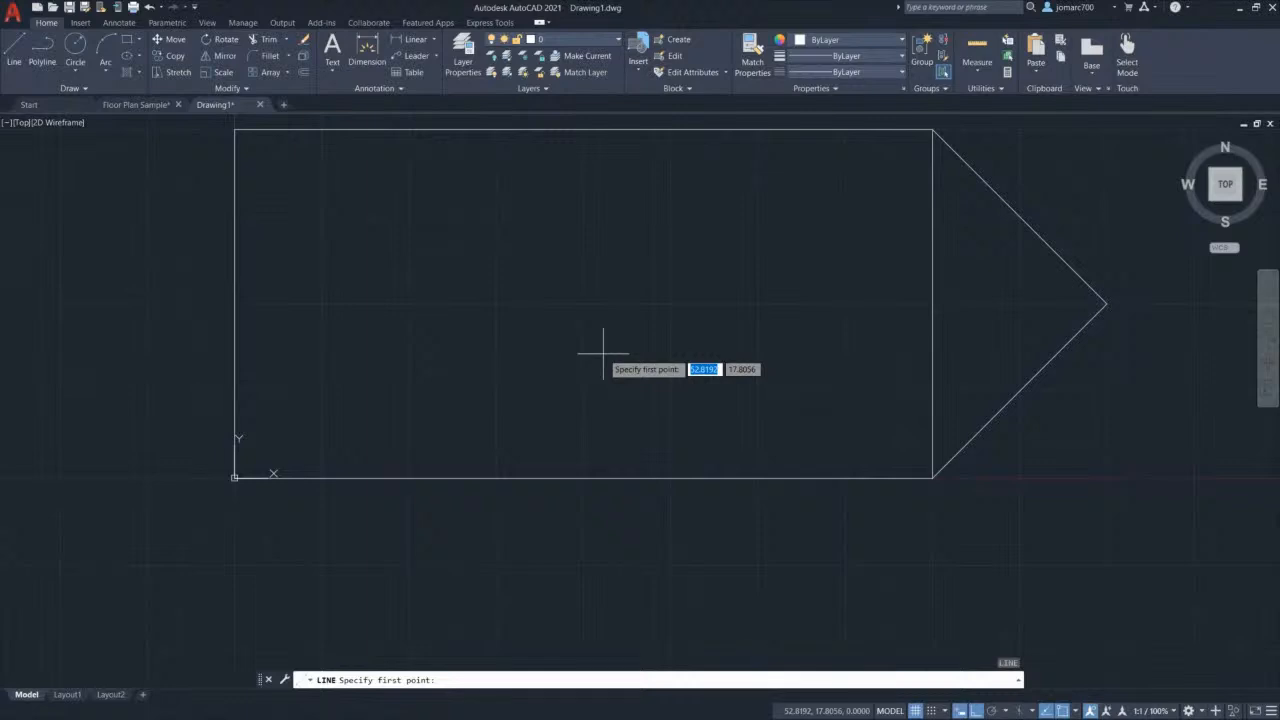
scroll(631, 340, up, 2)
scroll(634, 342, down, 4)
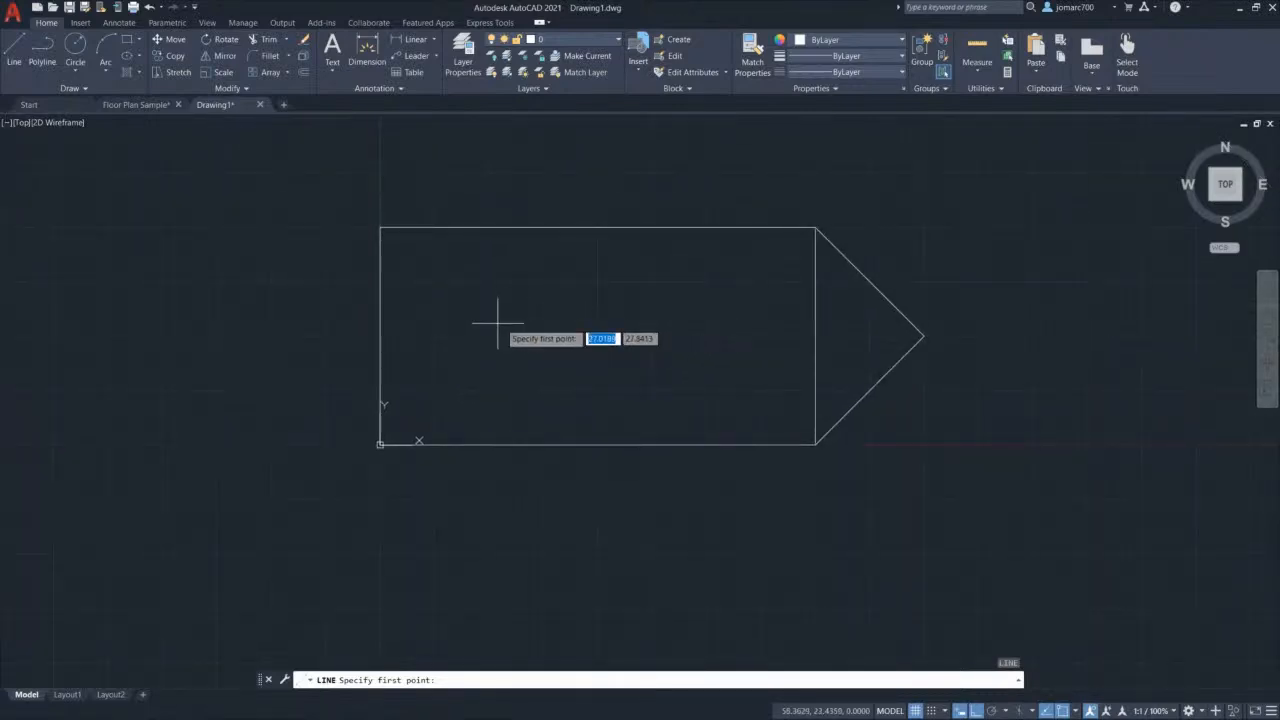
click(380, 336)
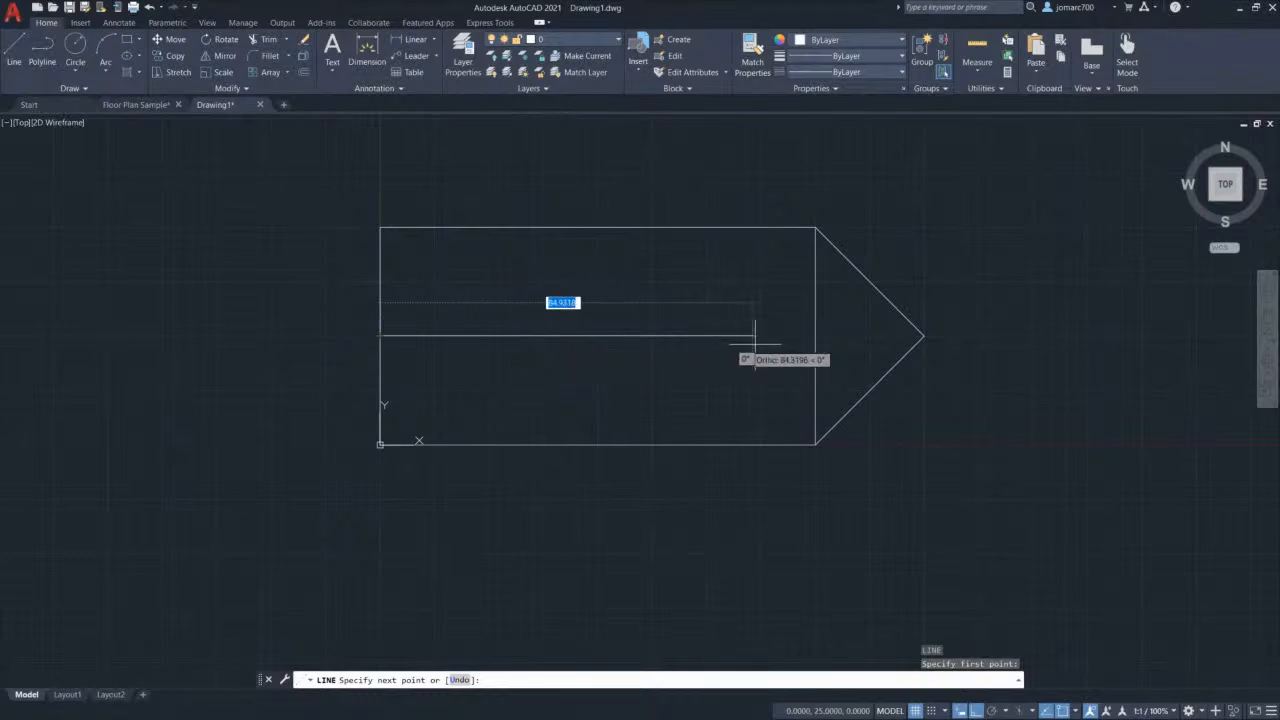
click(815, 337)
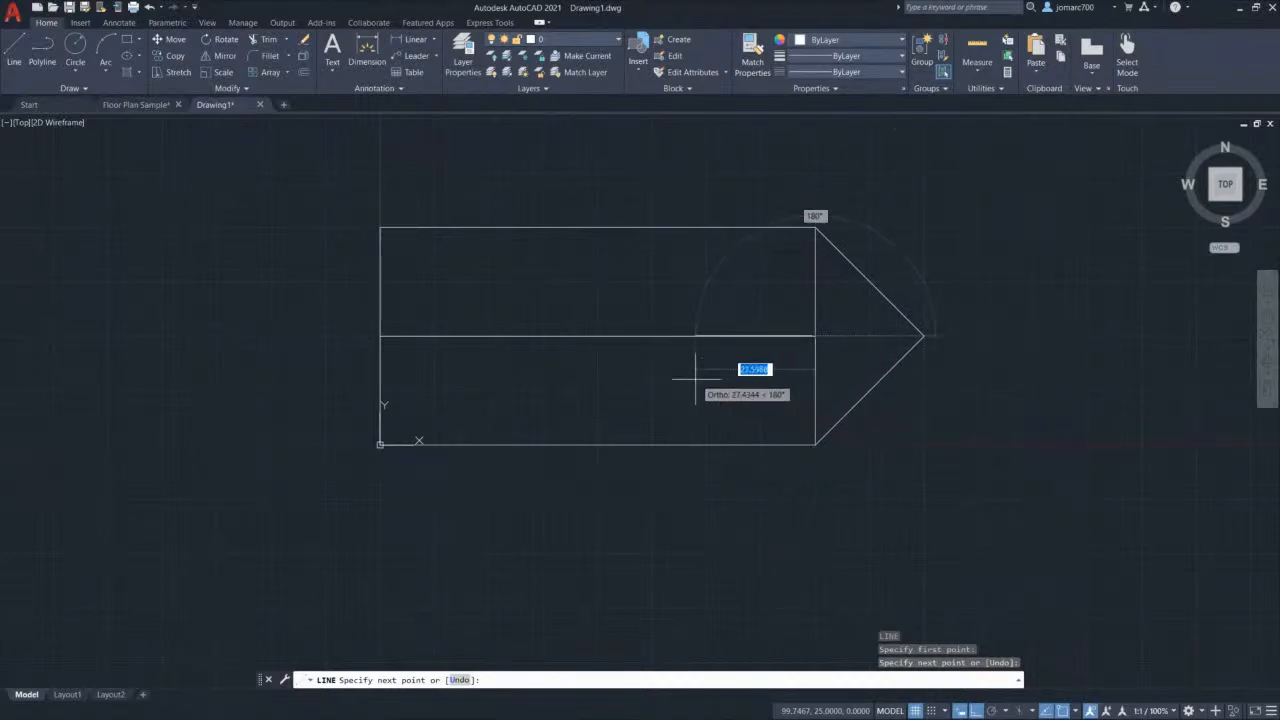
key(Escape)
key(space)
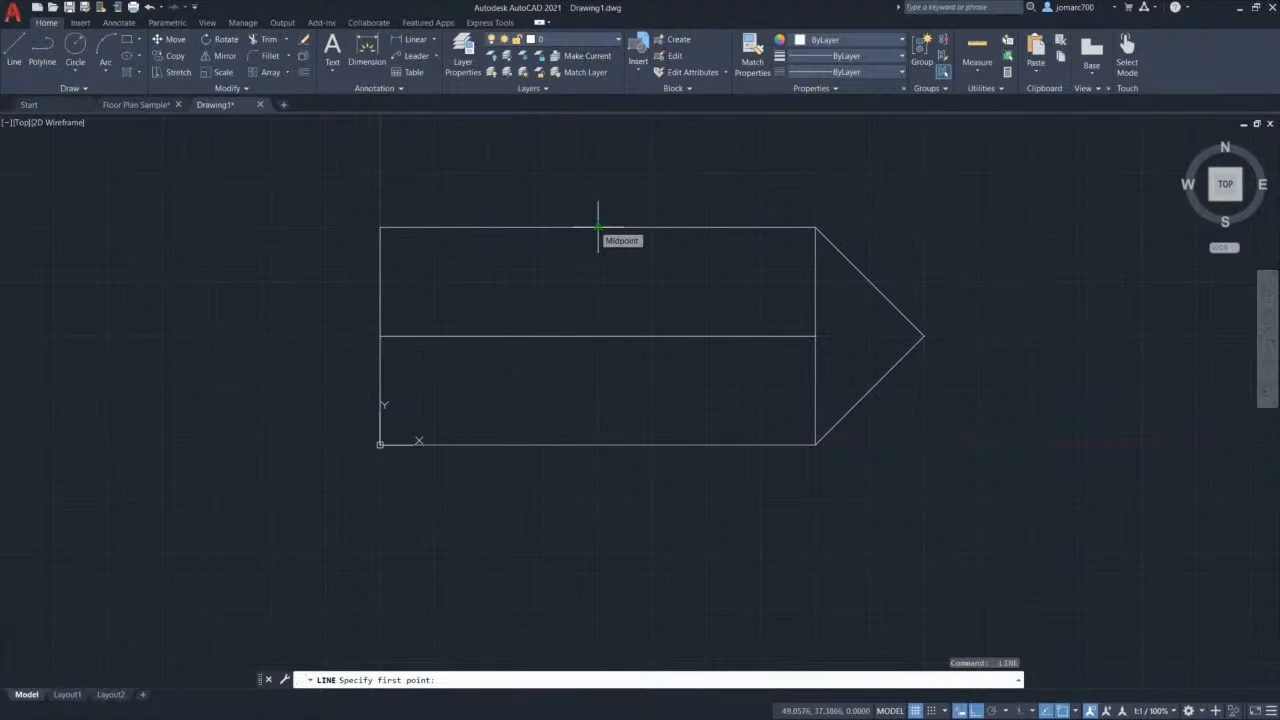
Step: Draw a vertical line joining the top and bottom edge midpoints, then zoom to extents
click(598, 228)
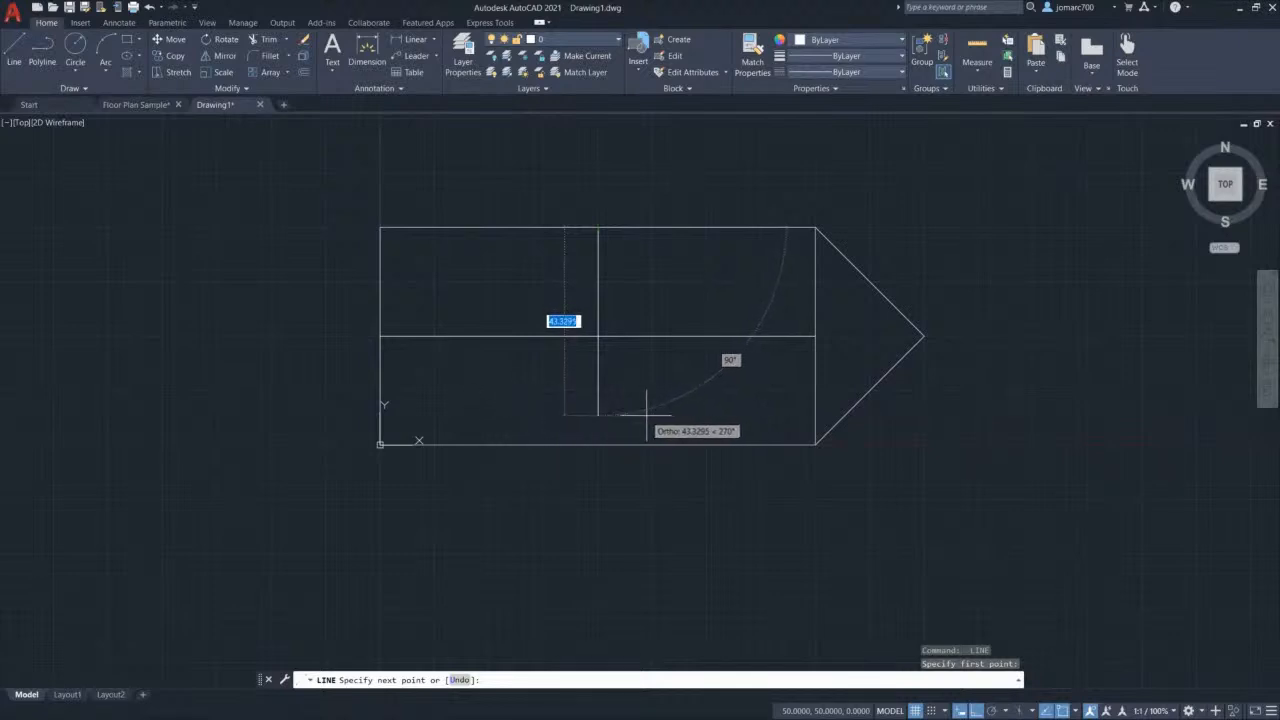
click(598, 444)
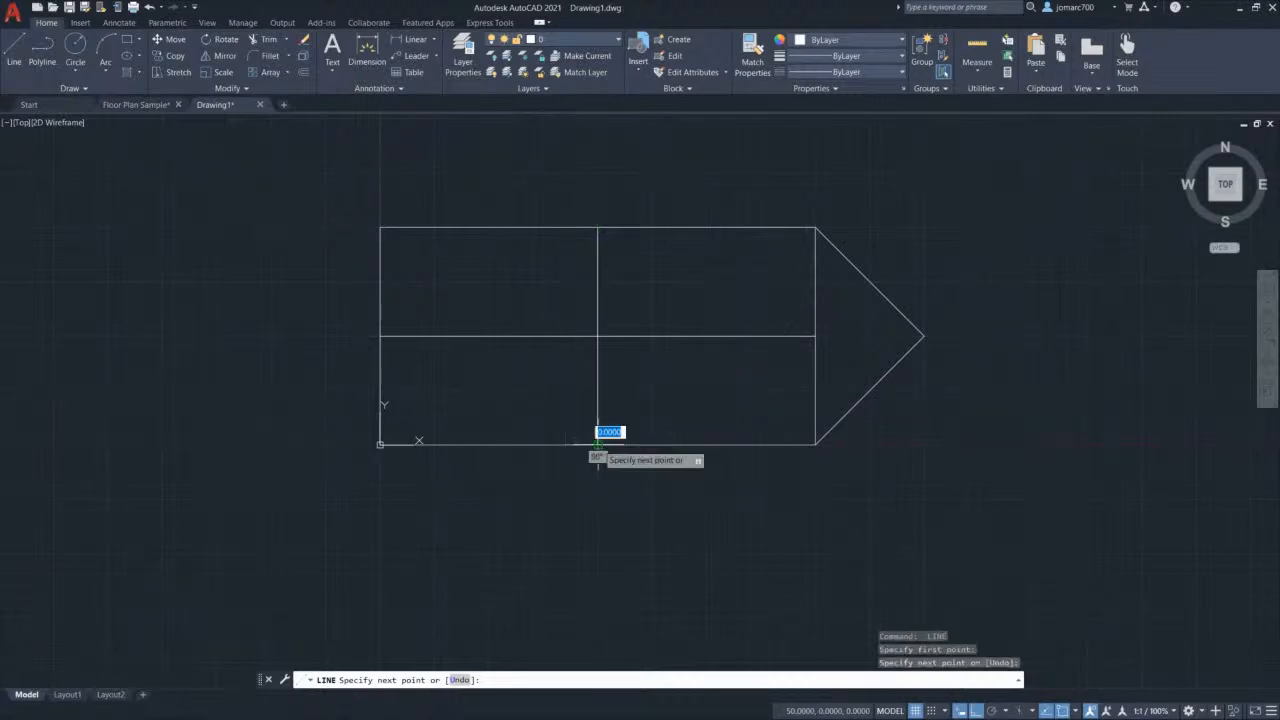
key(Escape)
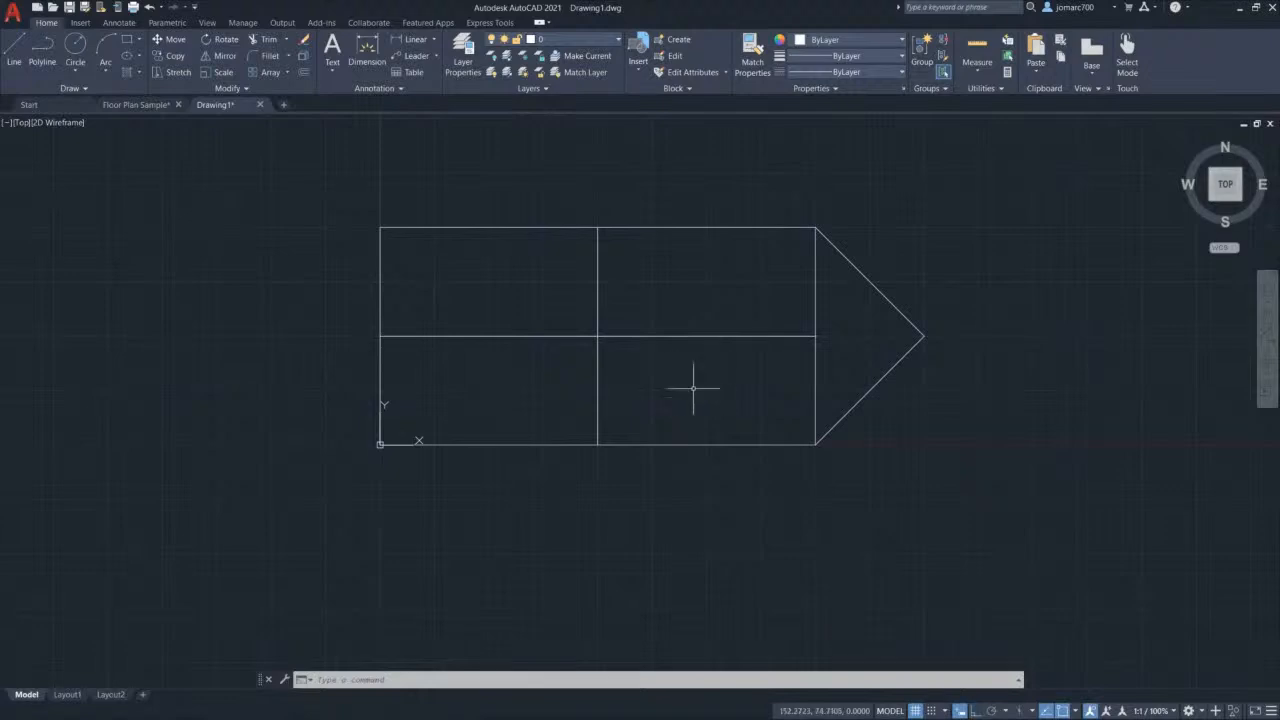
middle_click(693, 389)
middle_click(693, 389)
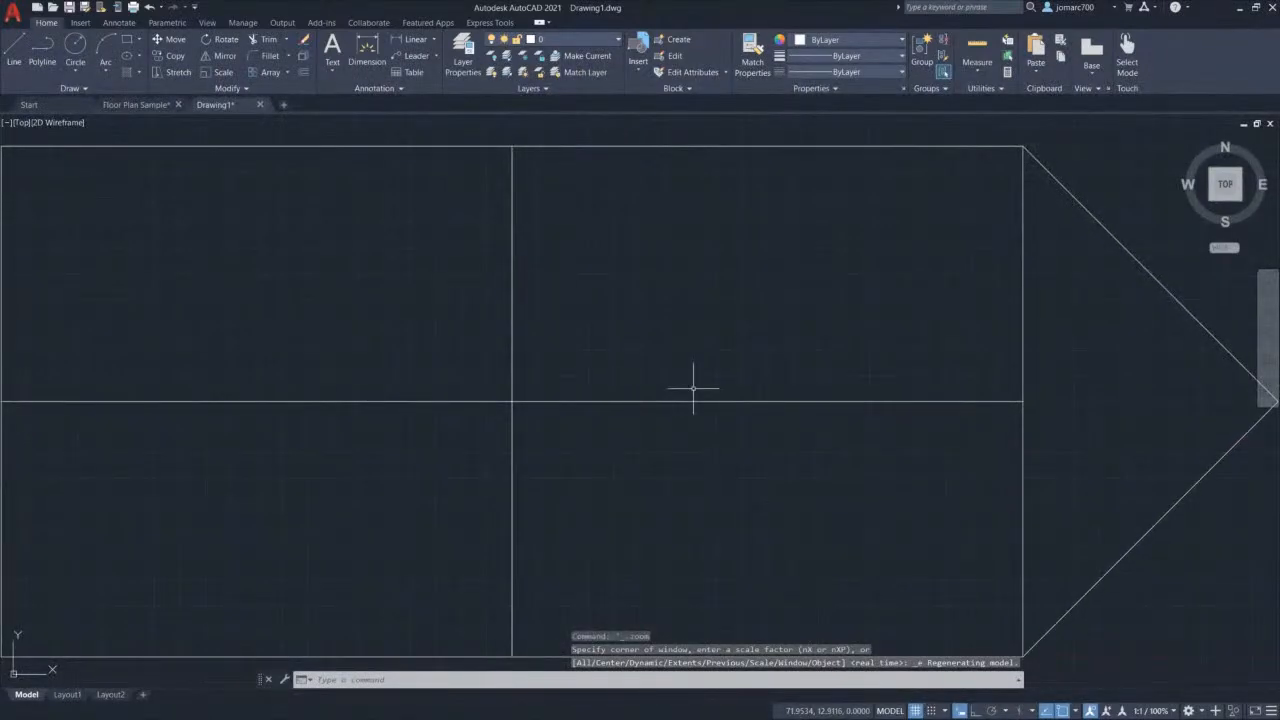
scroll(684, 374, down, 1)
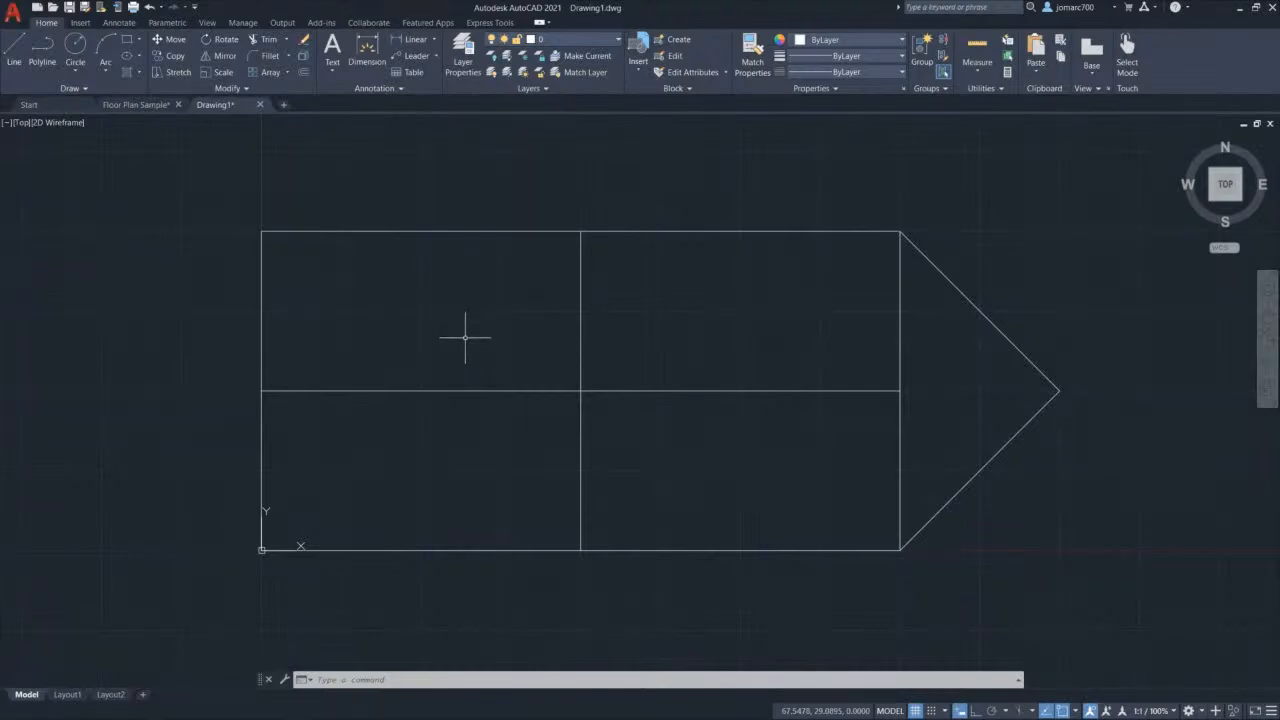
text(l)
key(Return)
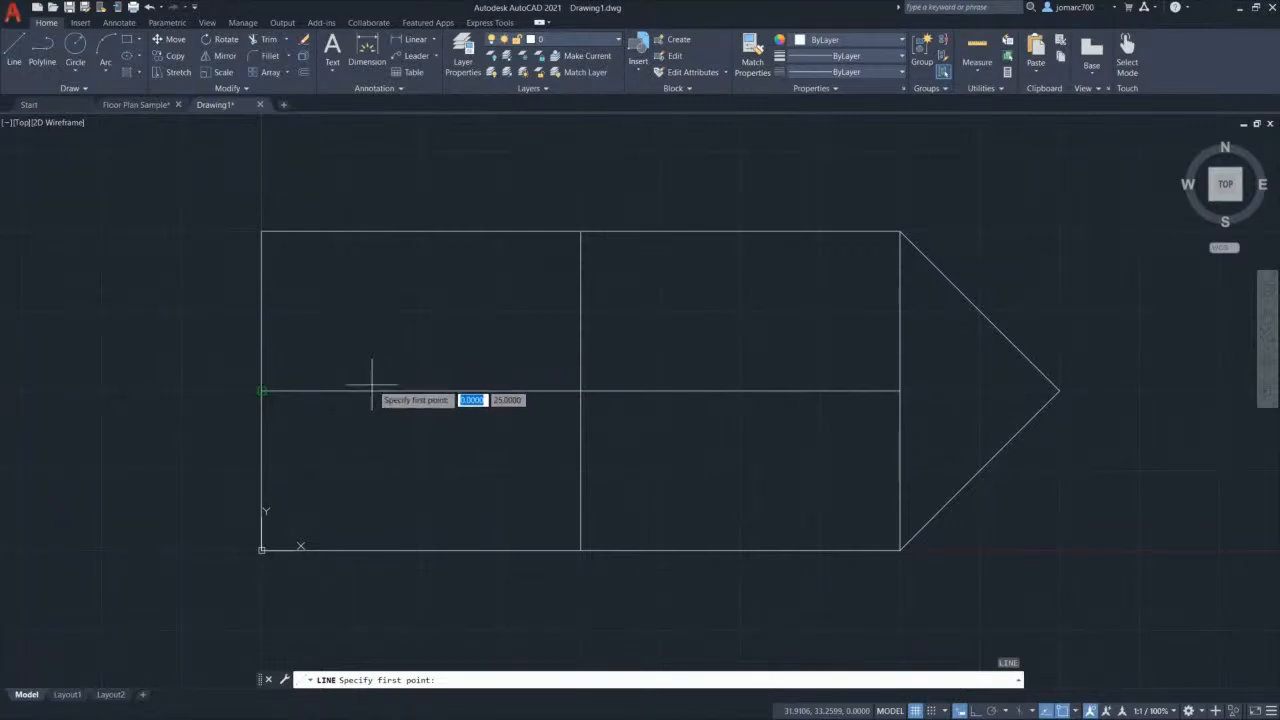
click(261, 391)
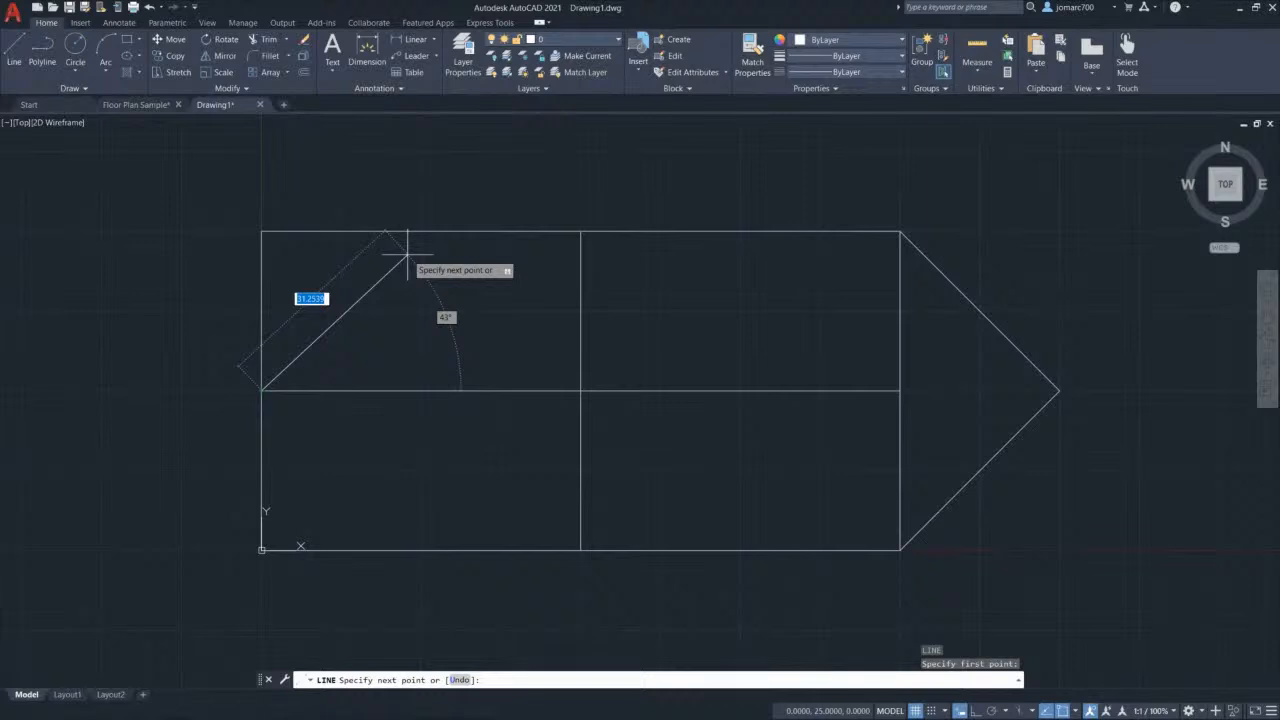
text(20)
key(Tab)
text(20)
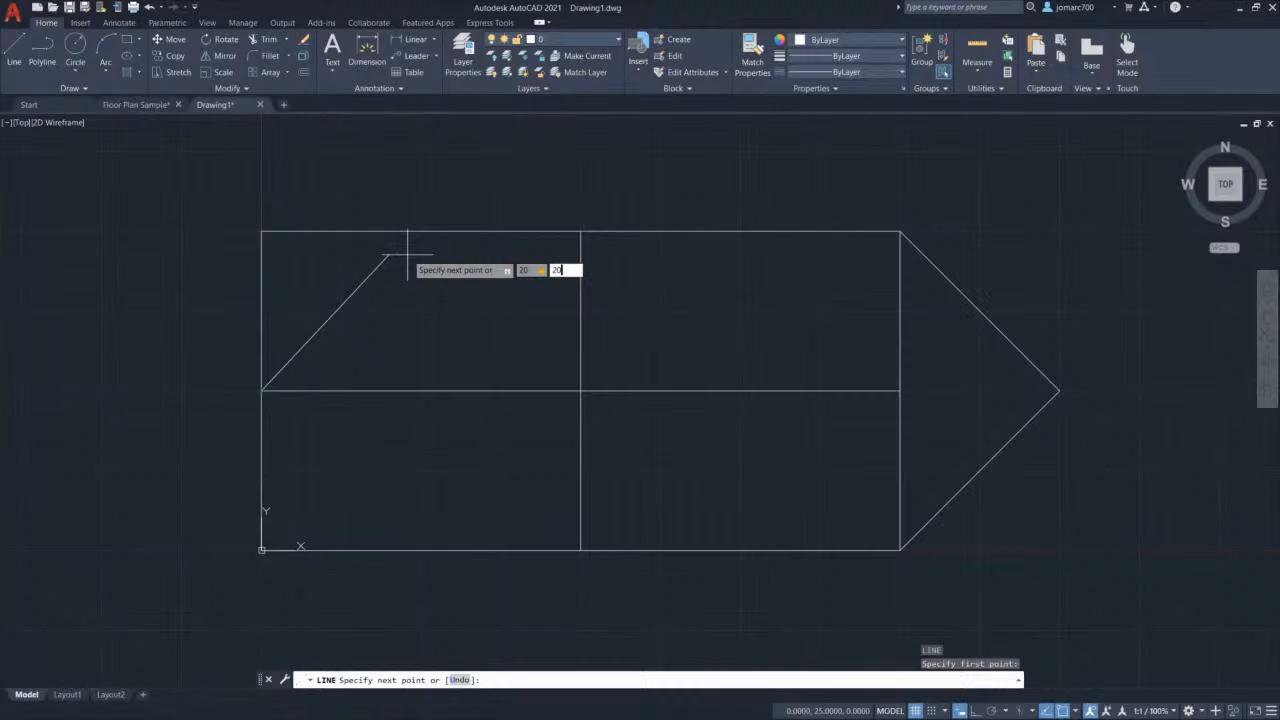
key(Return)
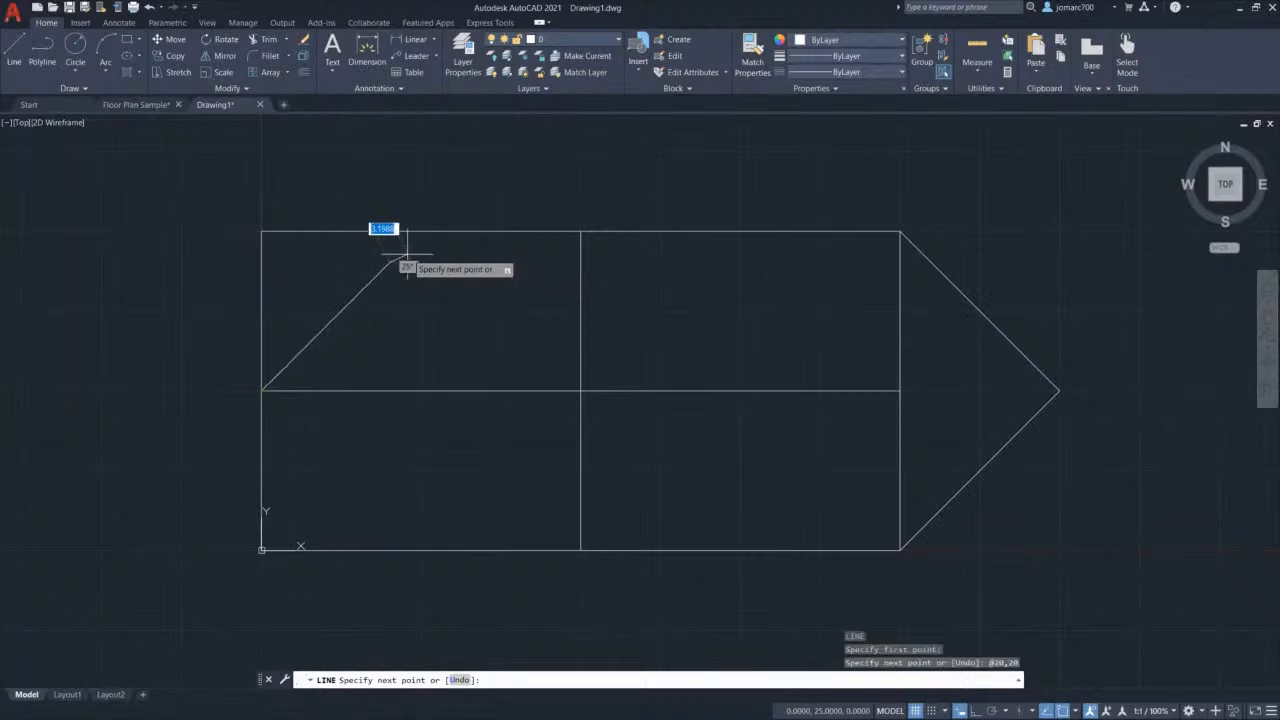
key(Escape)
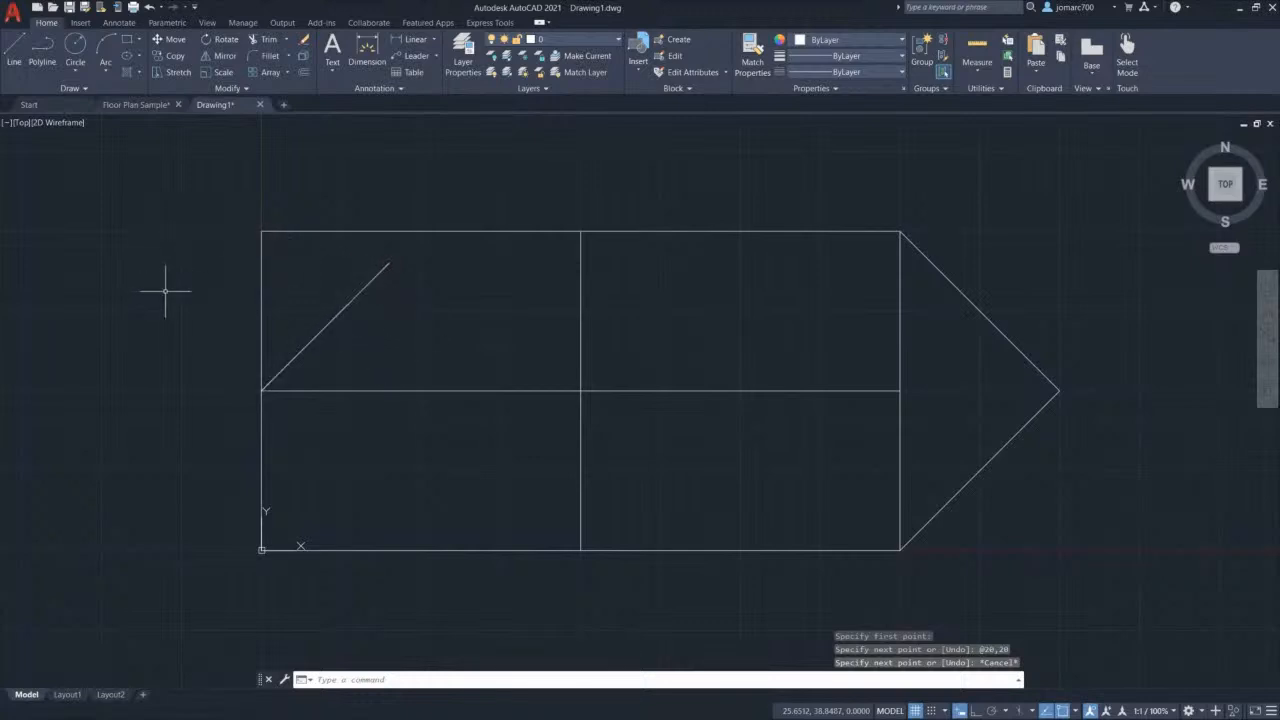
Step: Draw a second line from the left-edge midpoint to @-20,20, then toggle Ortho with F8
text(l)
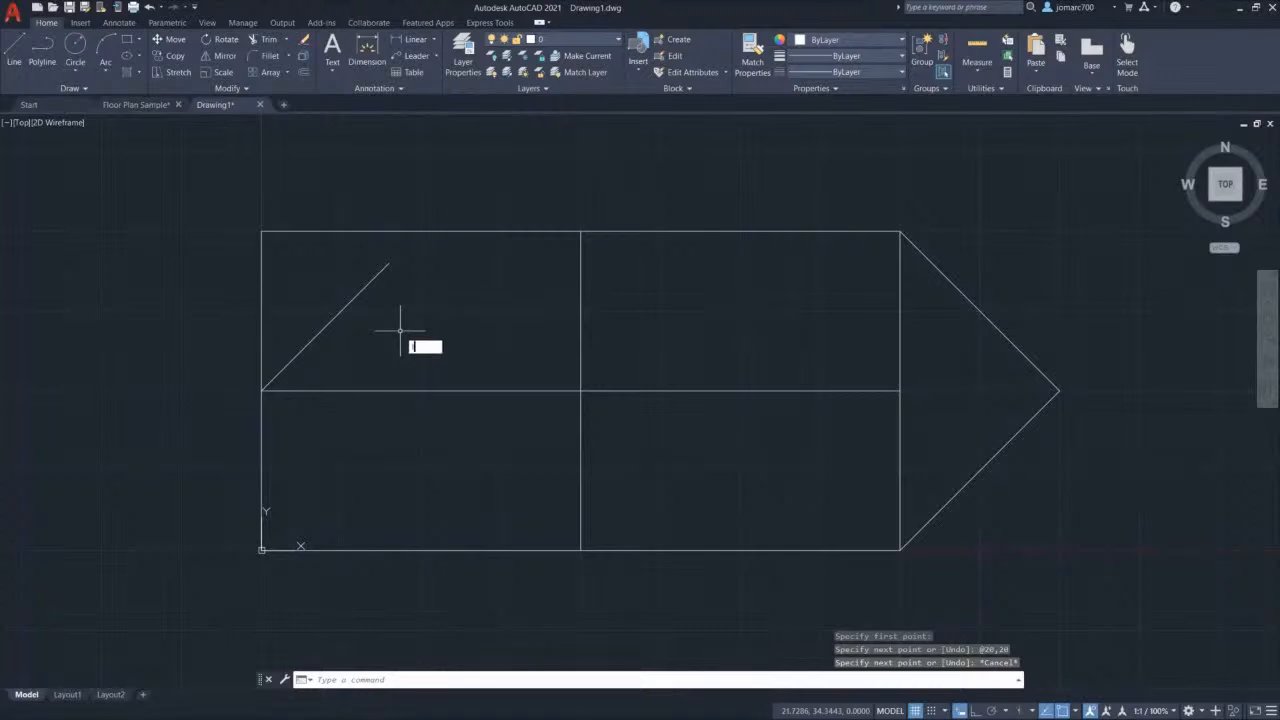
key(Return)
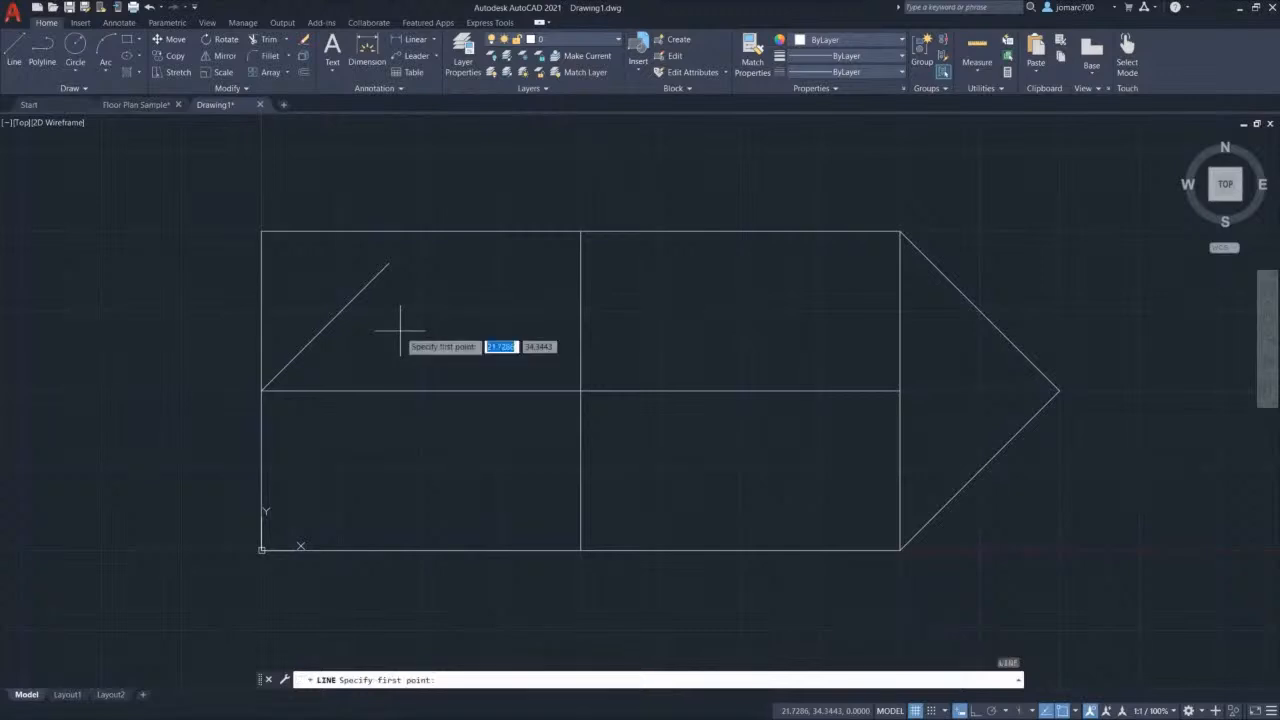
click(261, 390)
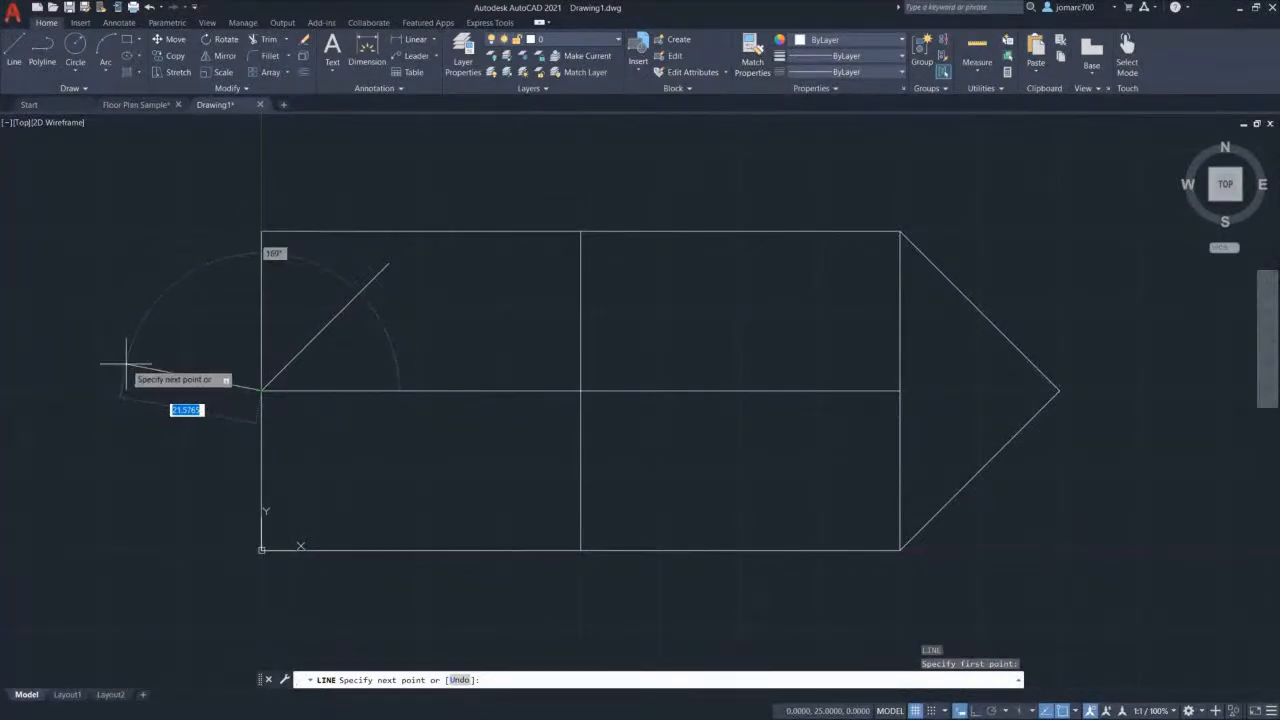
text(-20)
key(Tab)
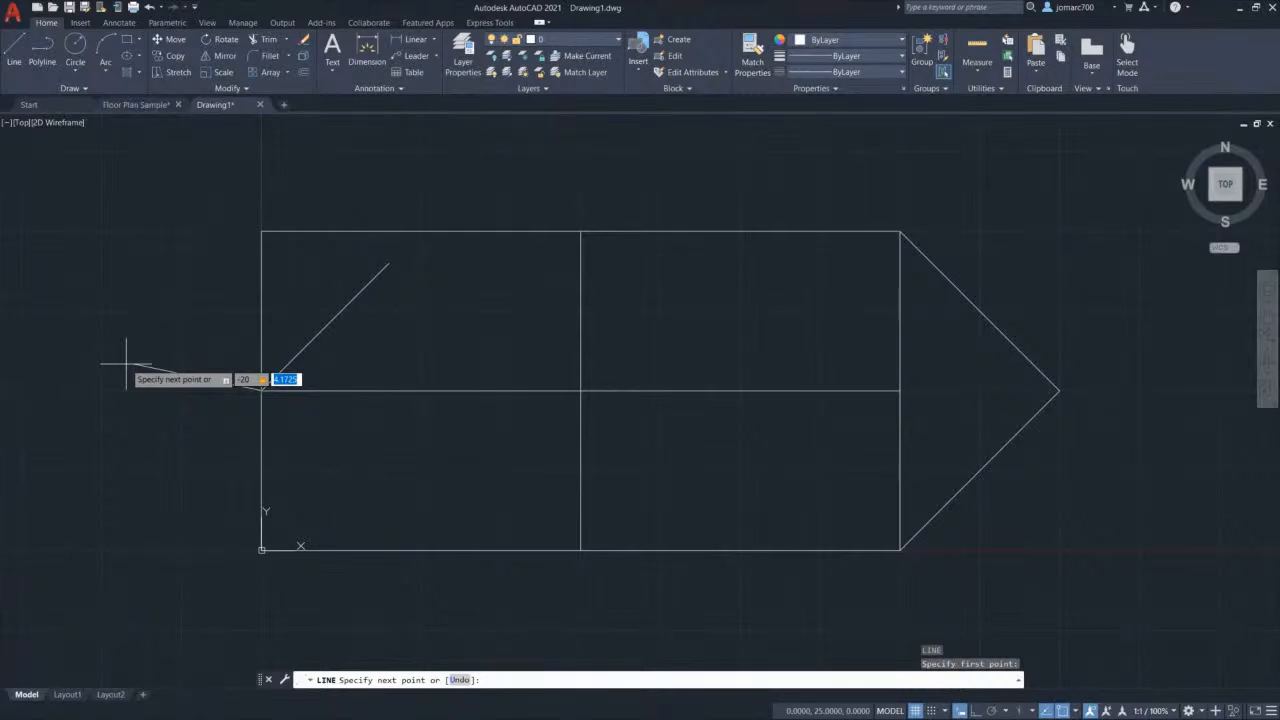
text(20)
key(Return)
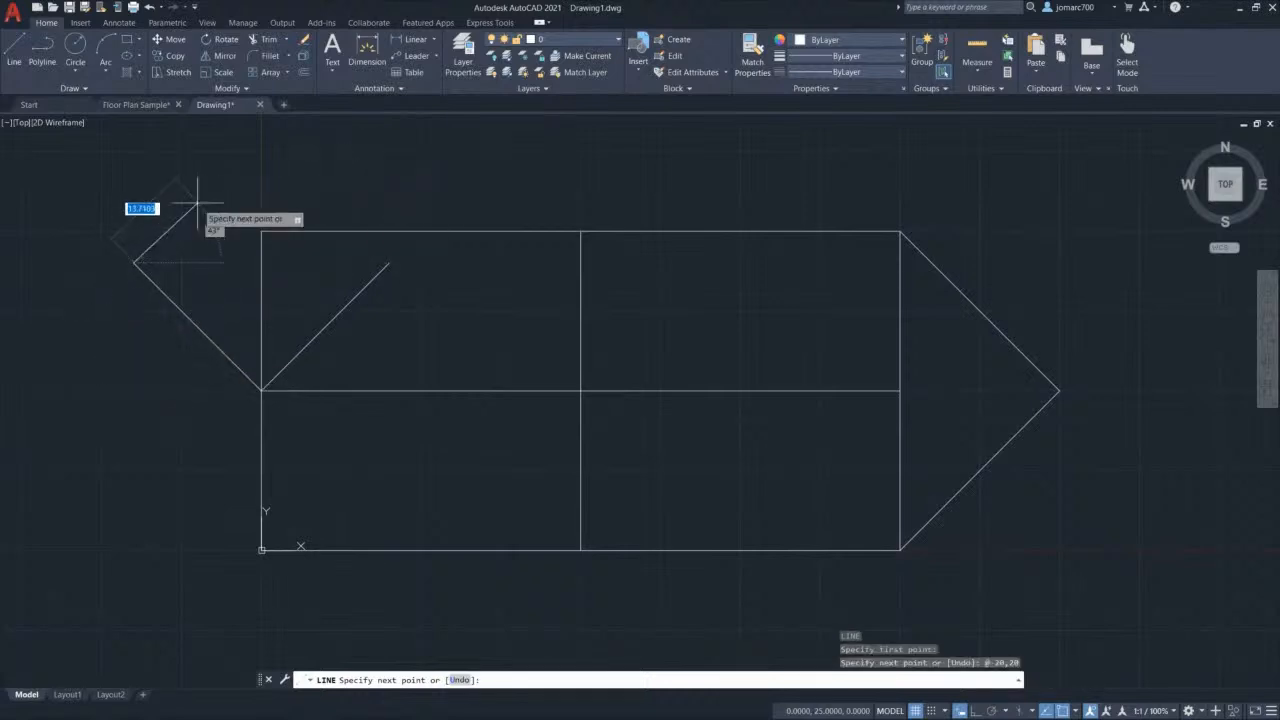
key(Escape)
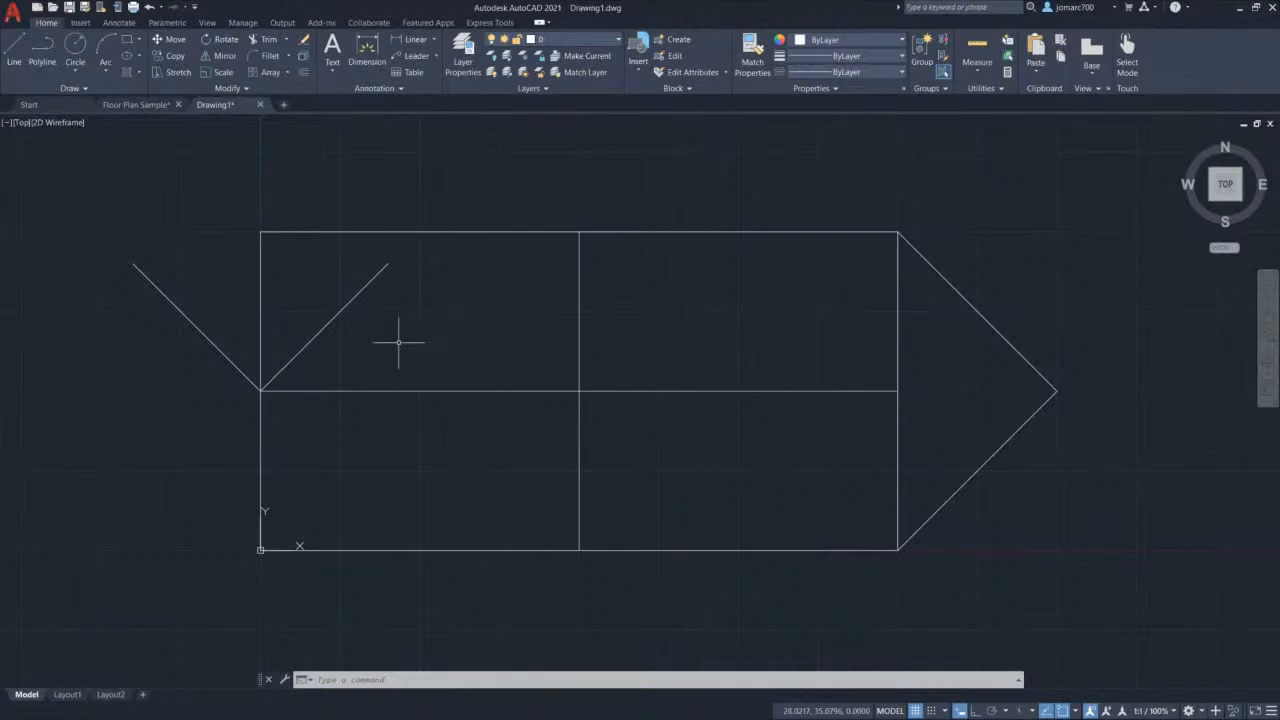
key(F8)
key(F8)
Step: Draw a Start-Center-End arc from the bottom-right corner, centred on the middle line's end, to the arrow tip
click(107, 66)
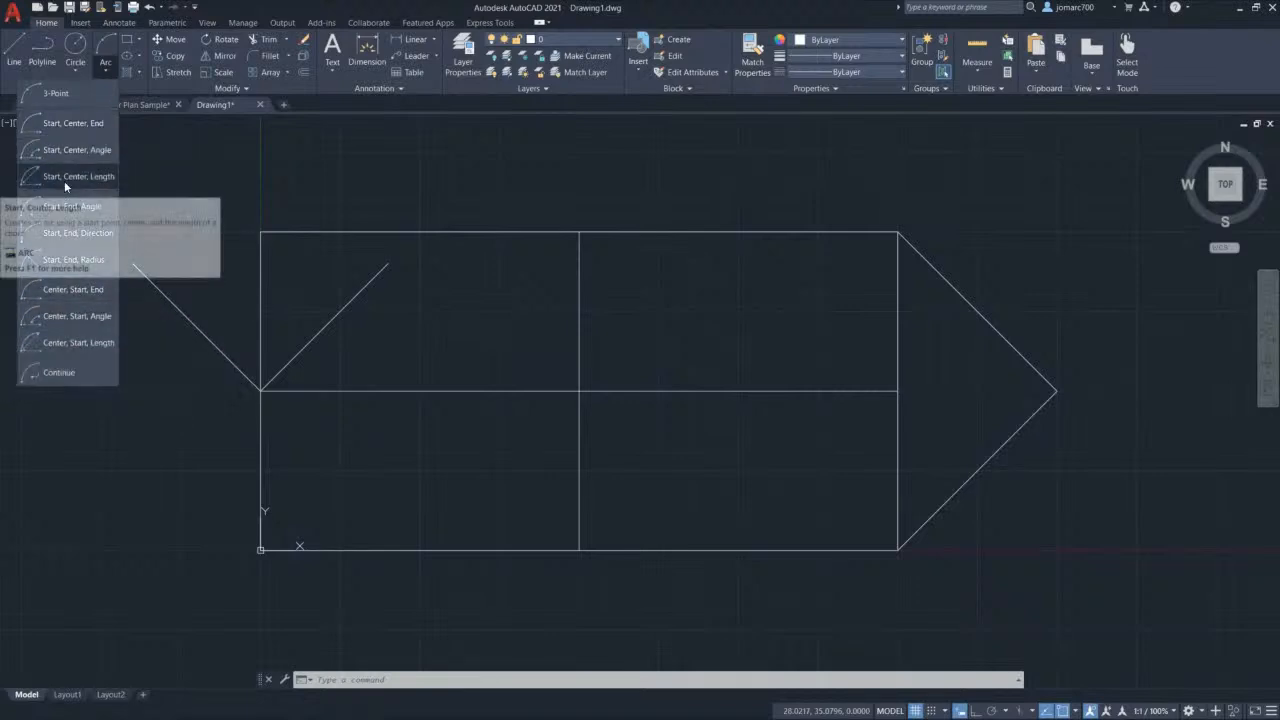
click(74, 126)
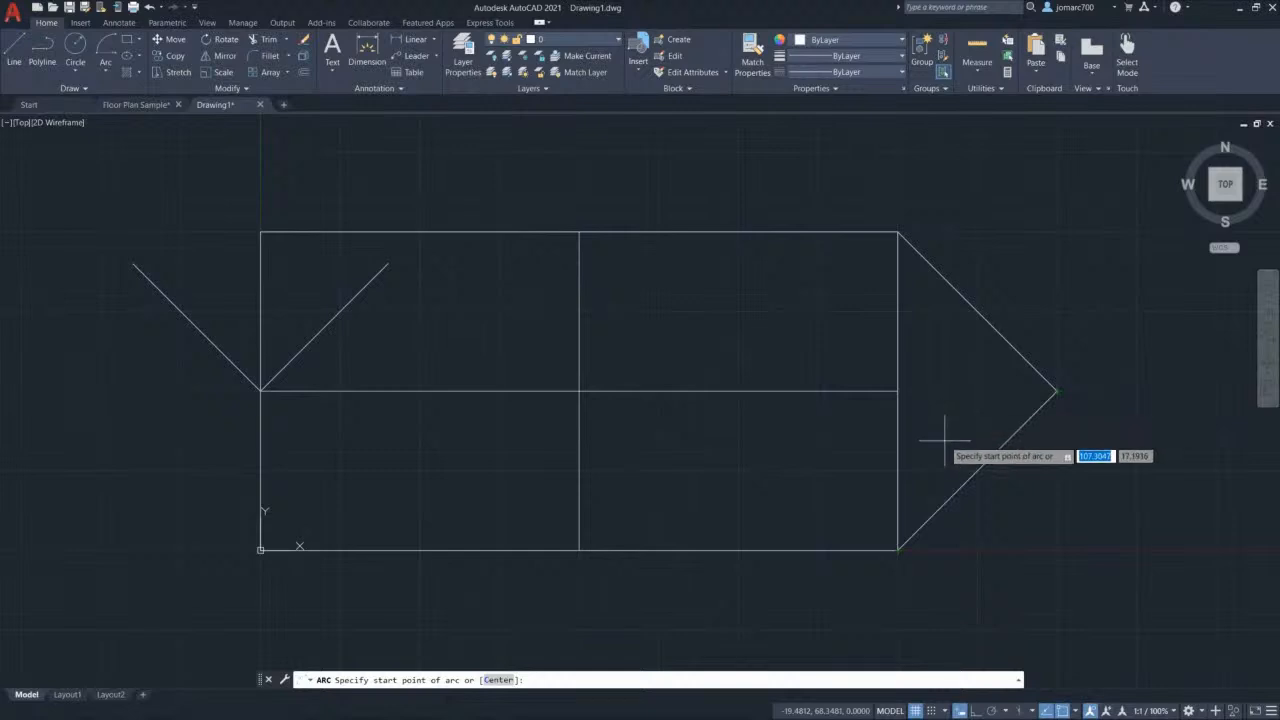
click(897, 549)
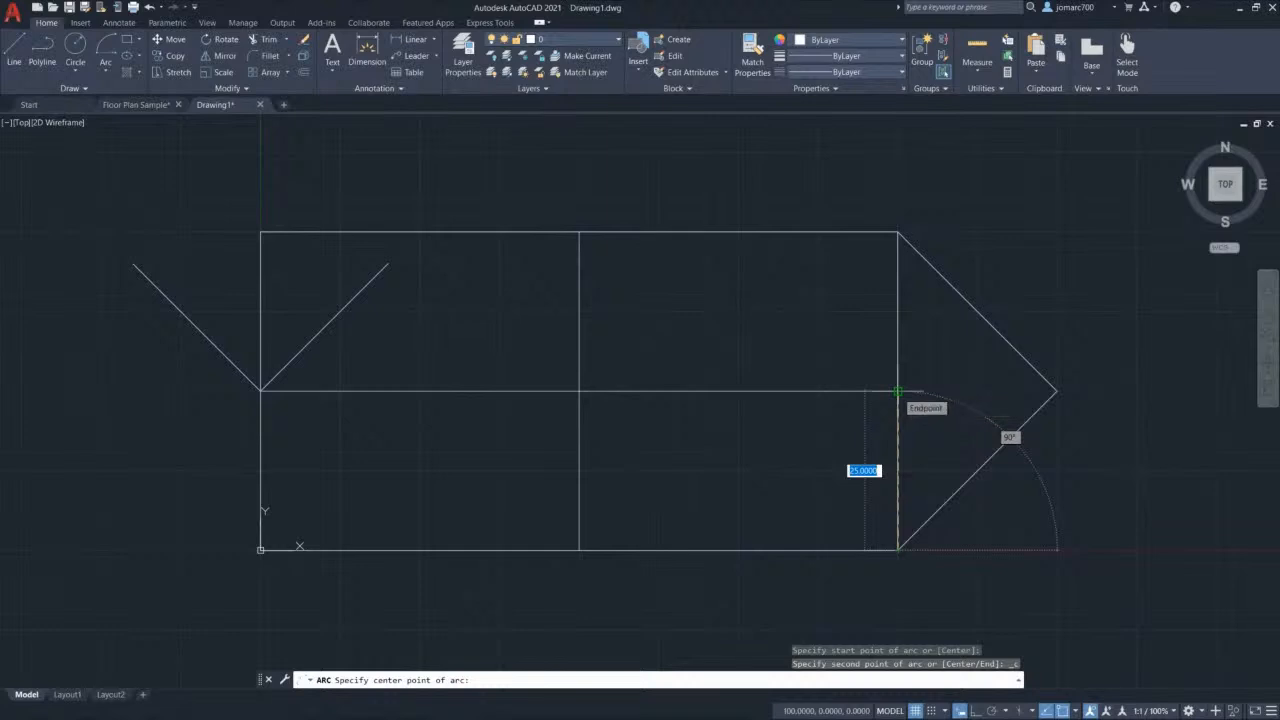
click(897, 391)
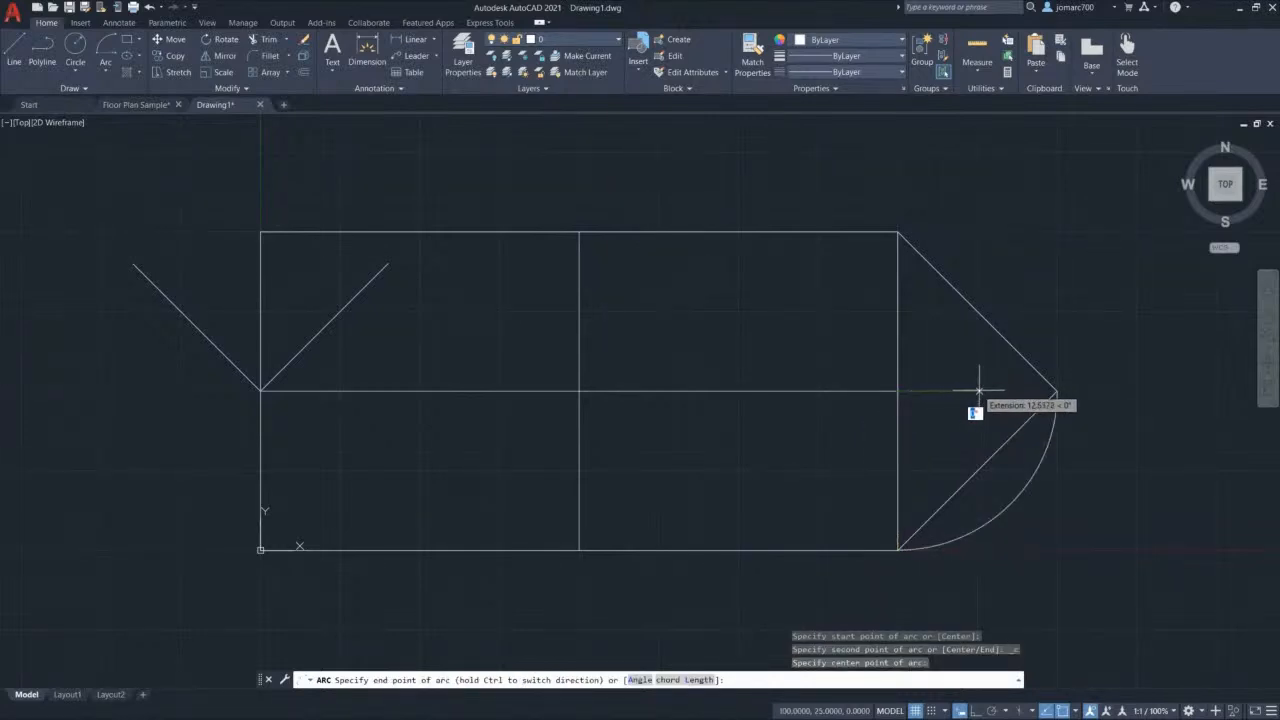
click(1056, 390)
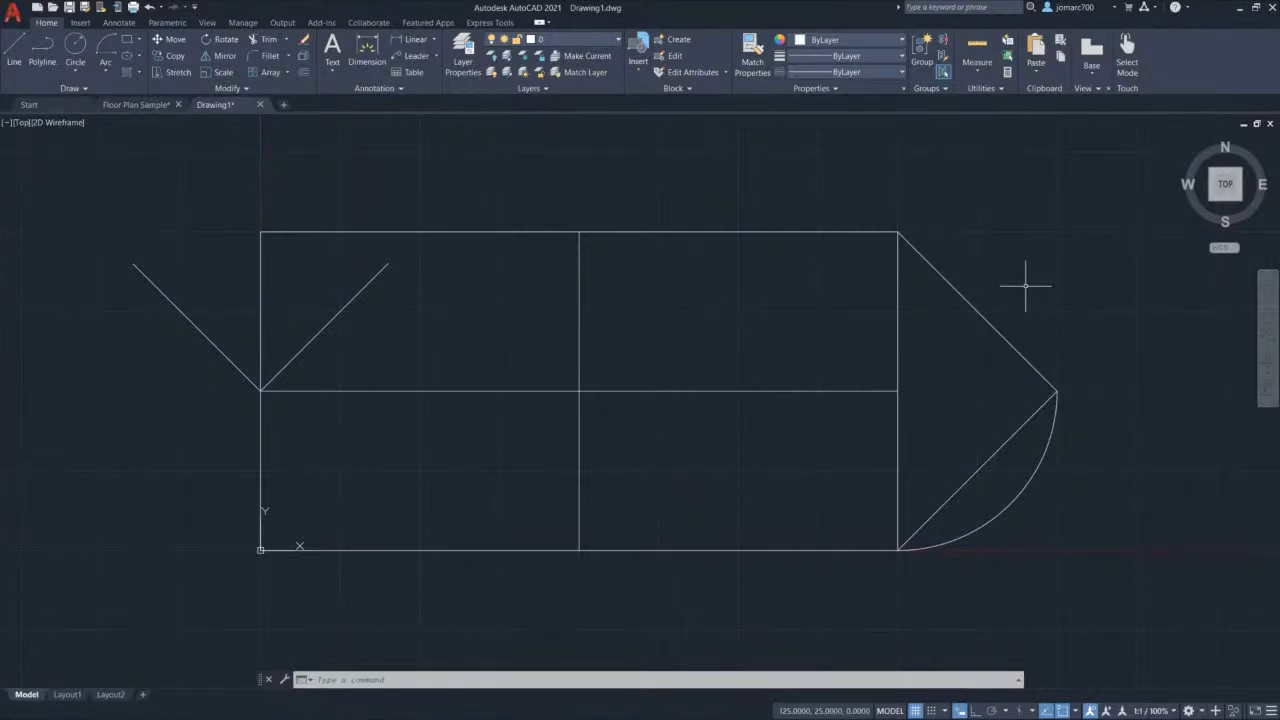
text(arc)
key(Return)
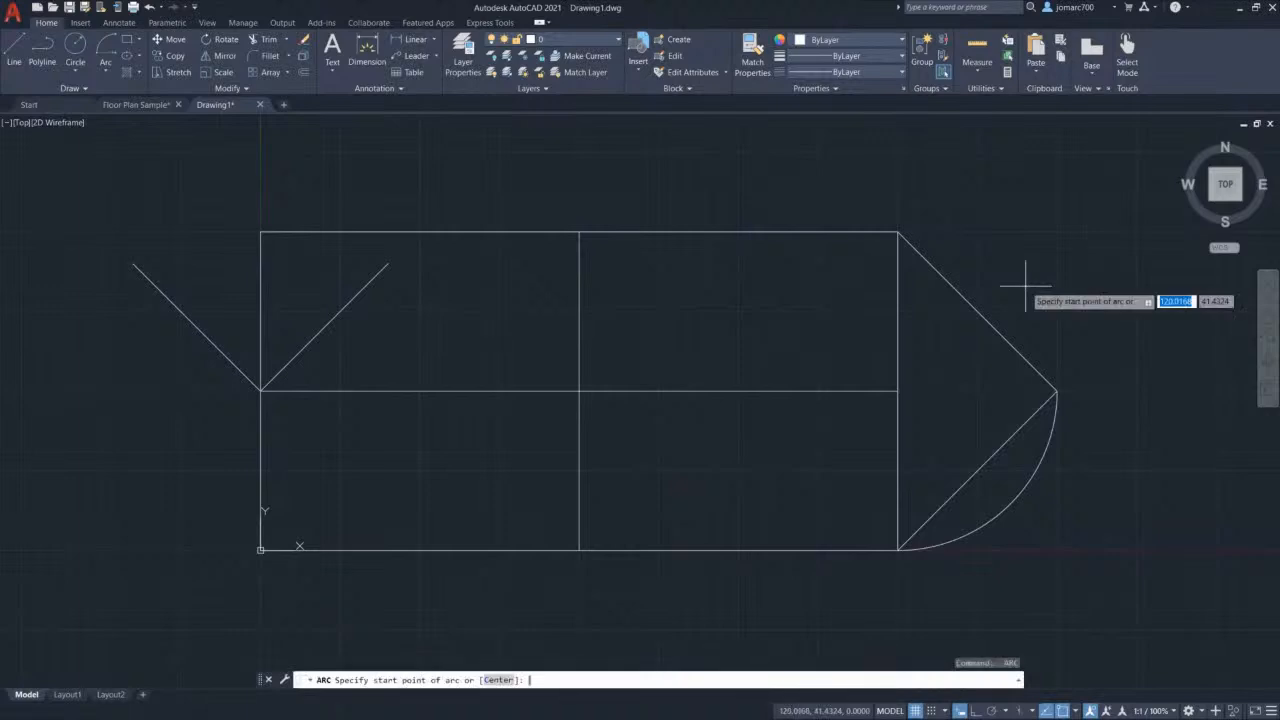
Step: Draw a Start-Center-End arc from the arrow tip, centred on the middle line's end, to the top-right corner
click(111, 74)
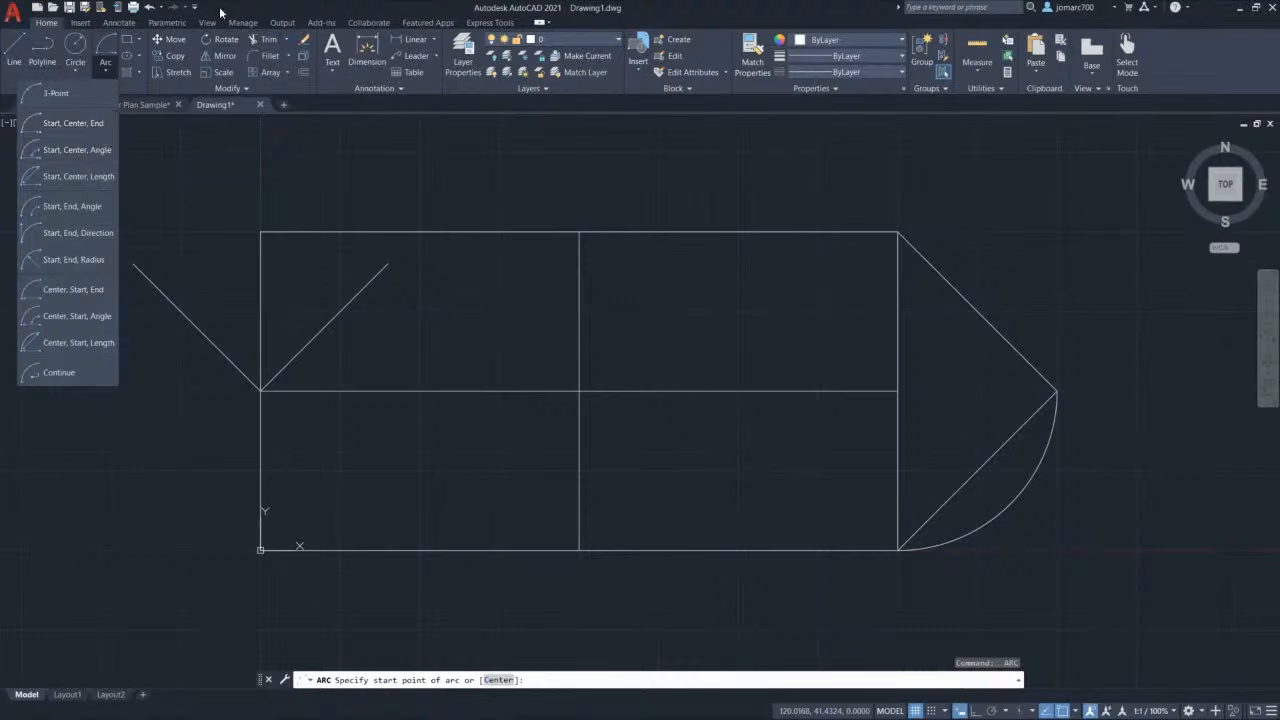
key(Escape)
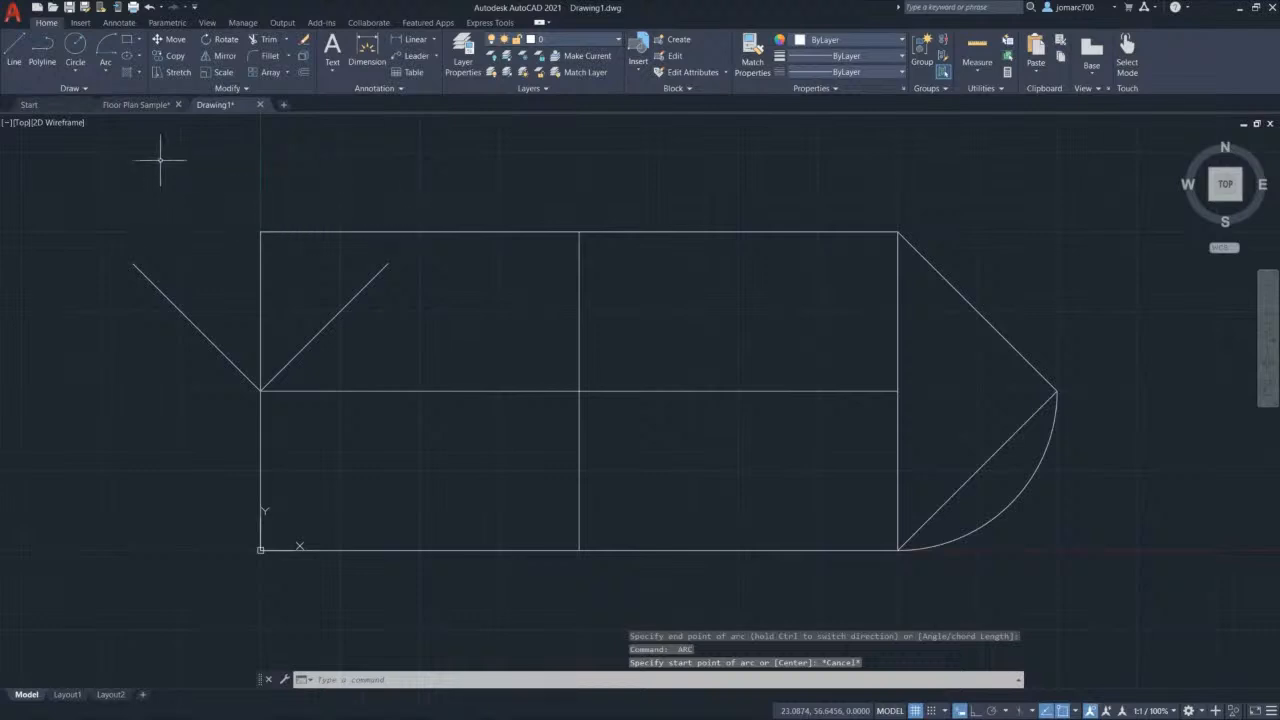
click(107, 66)
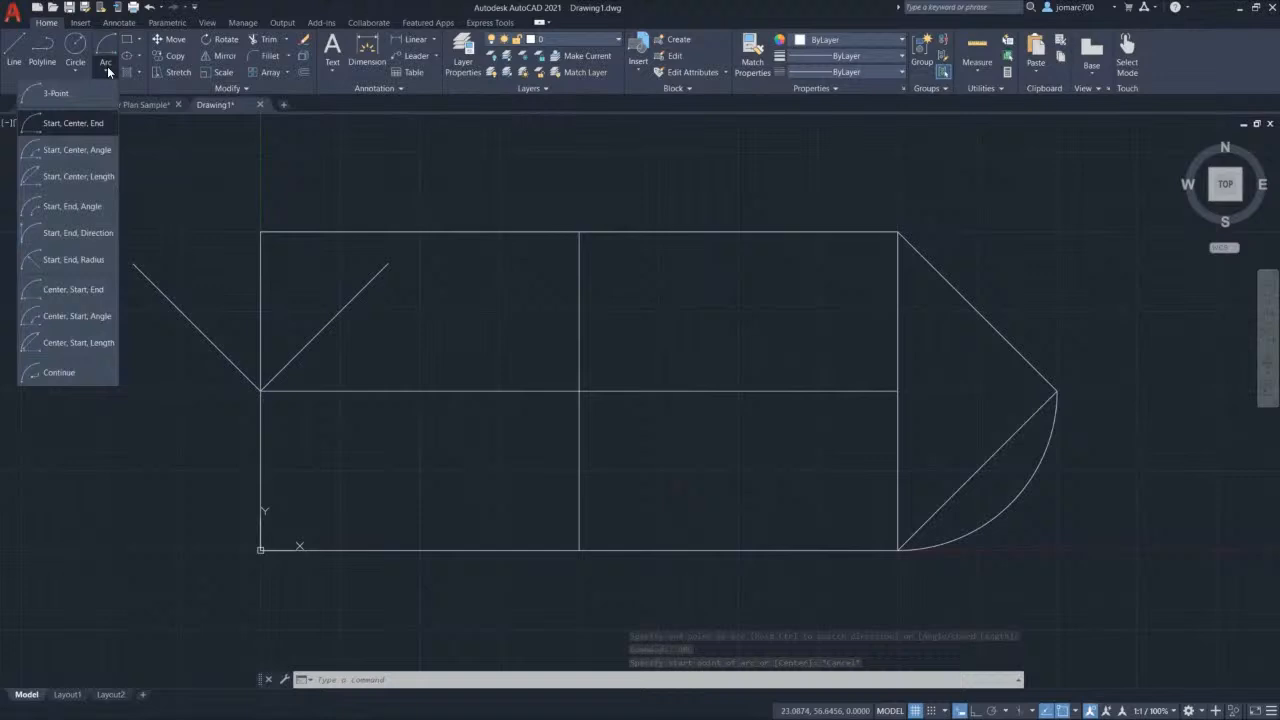
click(86, 124)
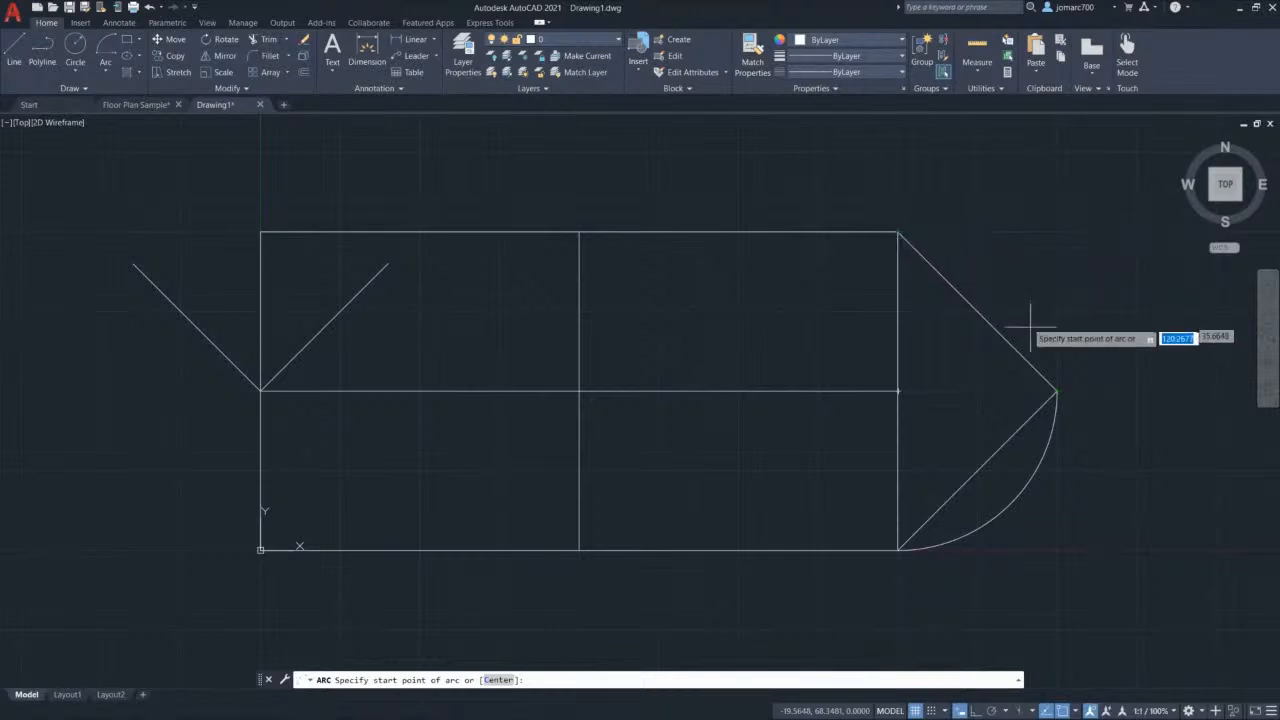
click(1057, 391)
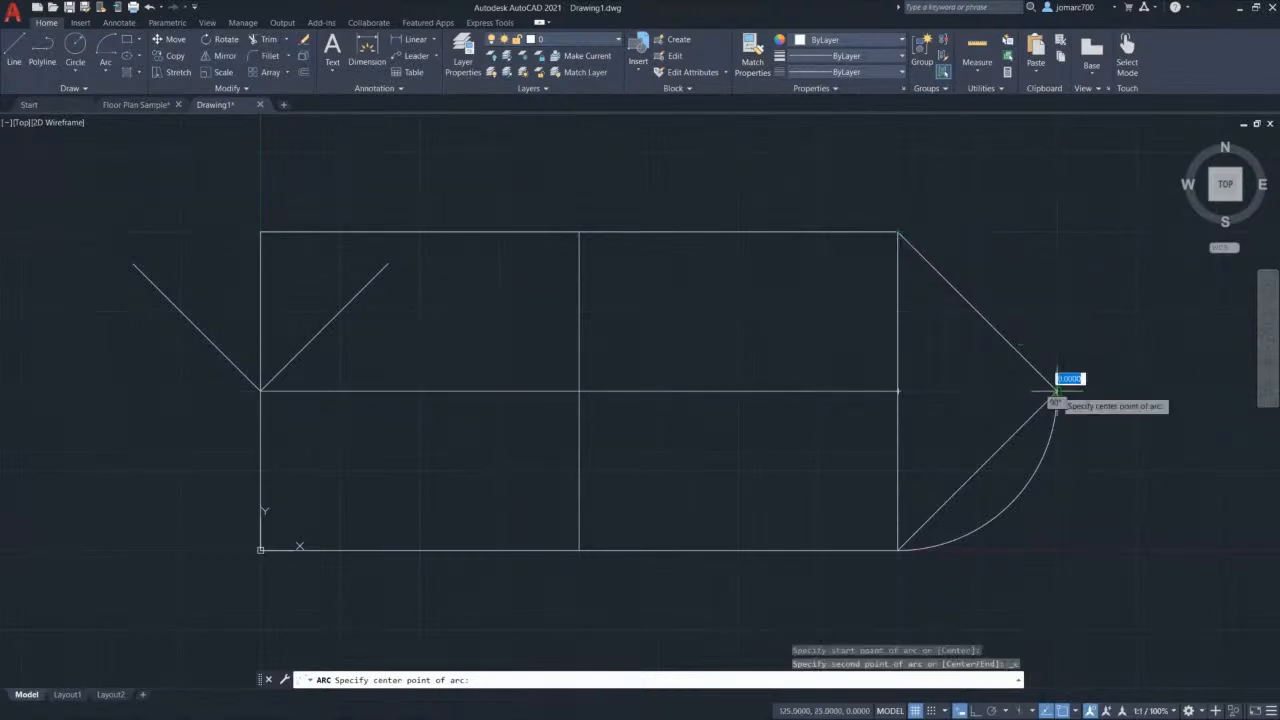
click(897, 391)
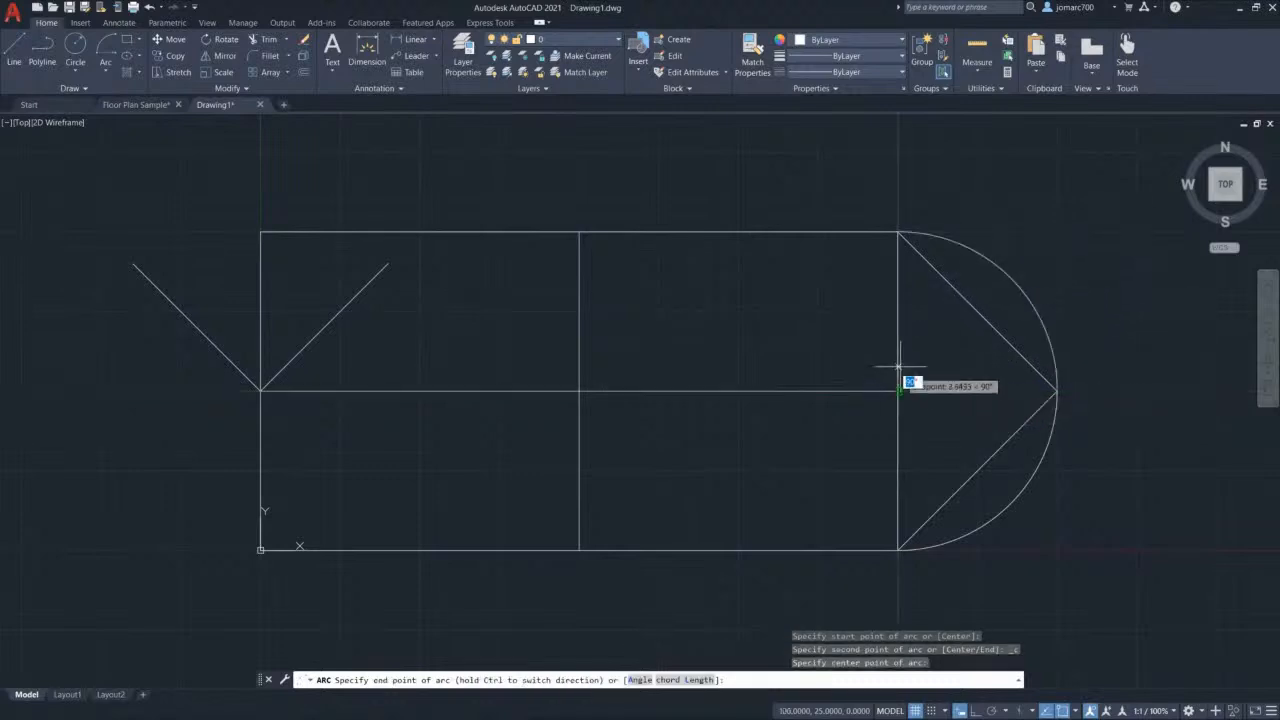
click(897, 232)
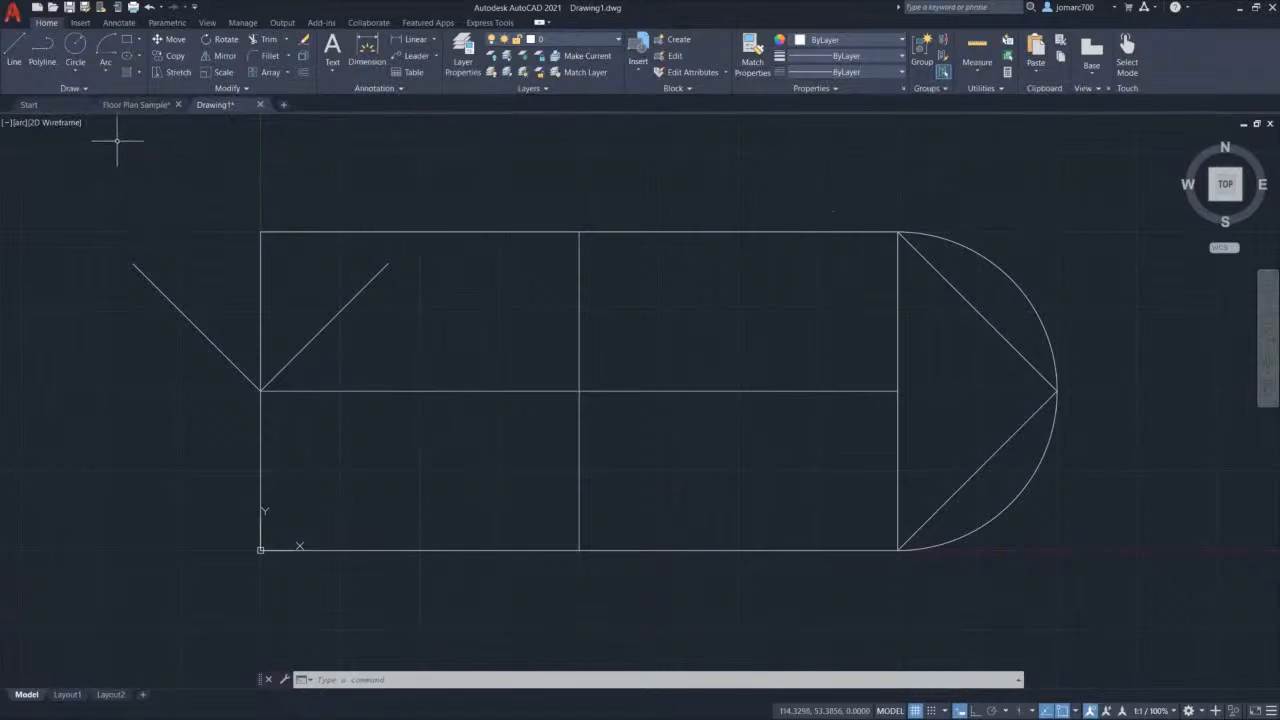
Step: Draw a Center-Radius circle of radius 20 at the crossing of the two middle lines
click(75, 74)
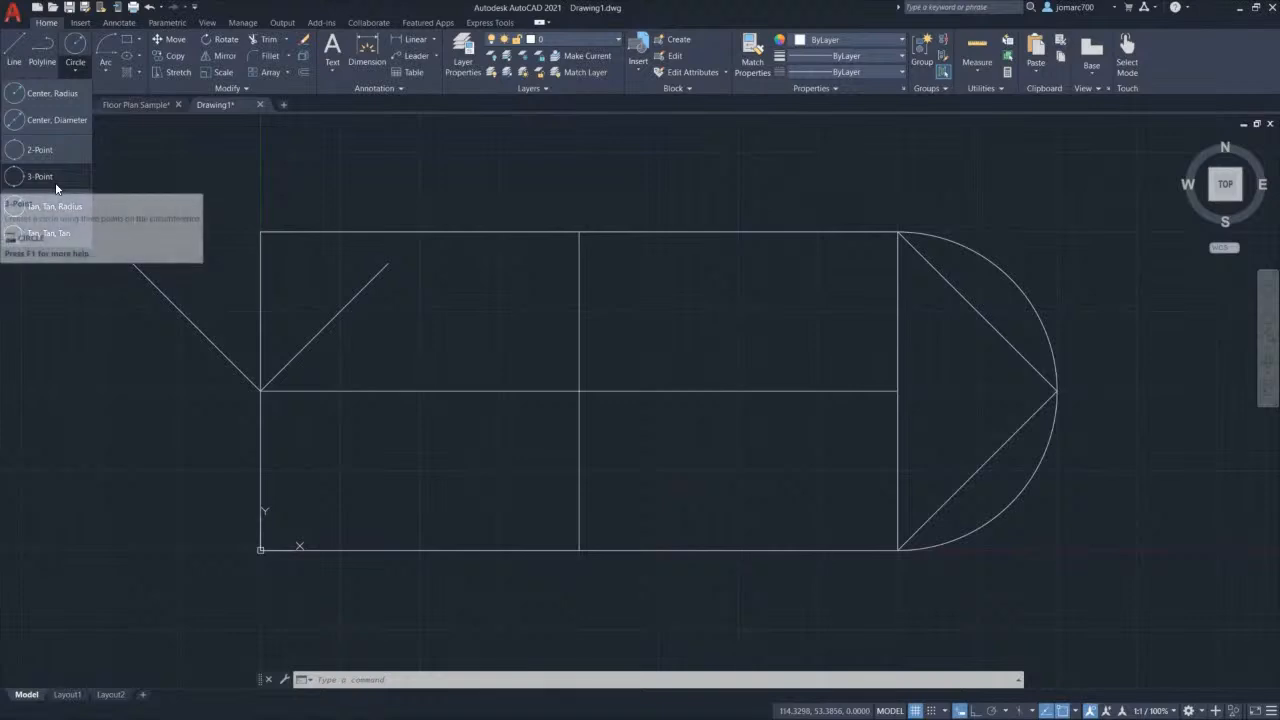
click(51, 96)
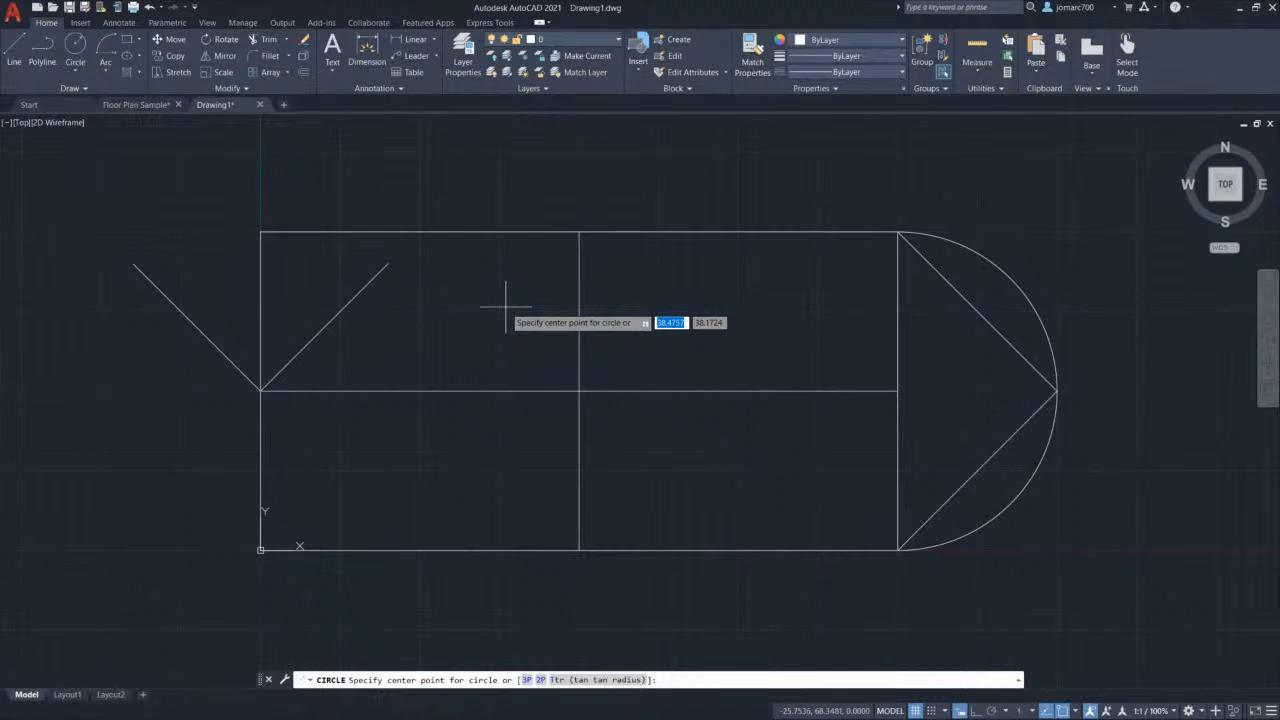
click(579, 390)
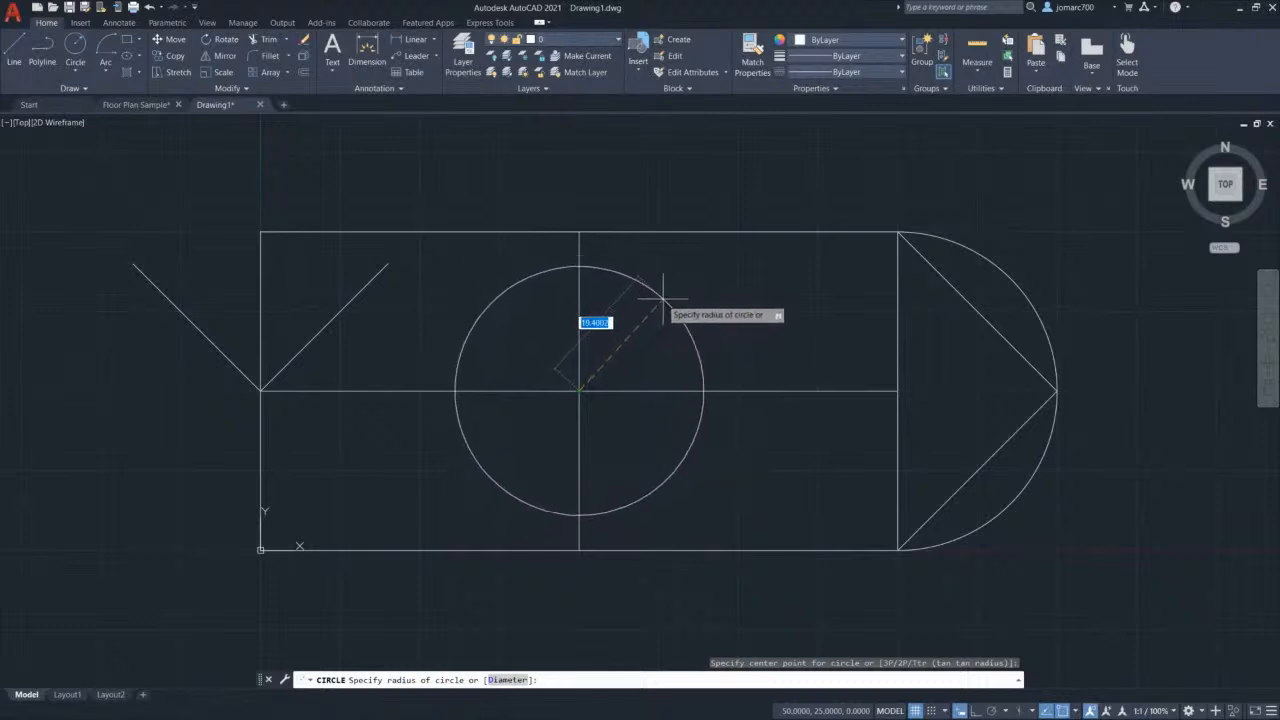
text(20)
key(Return)
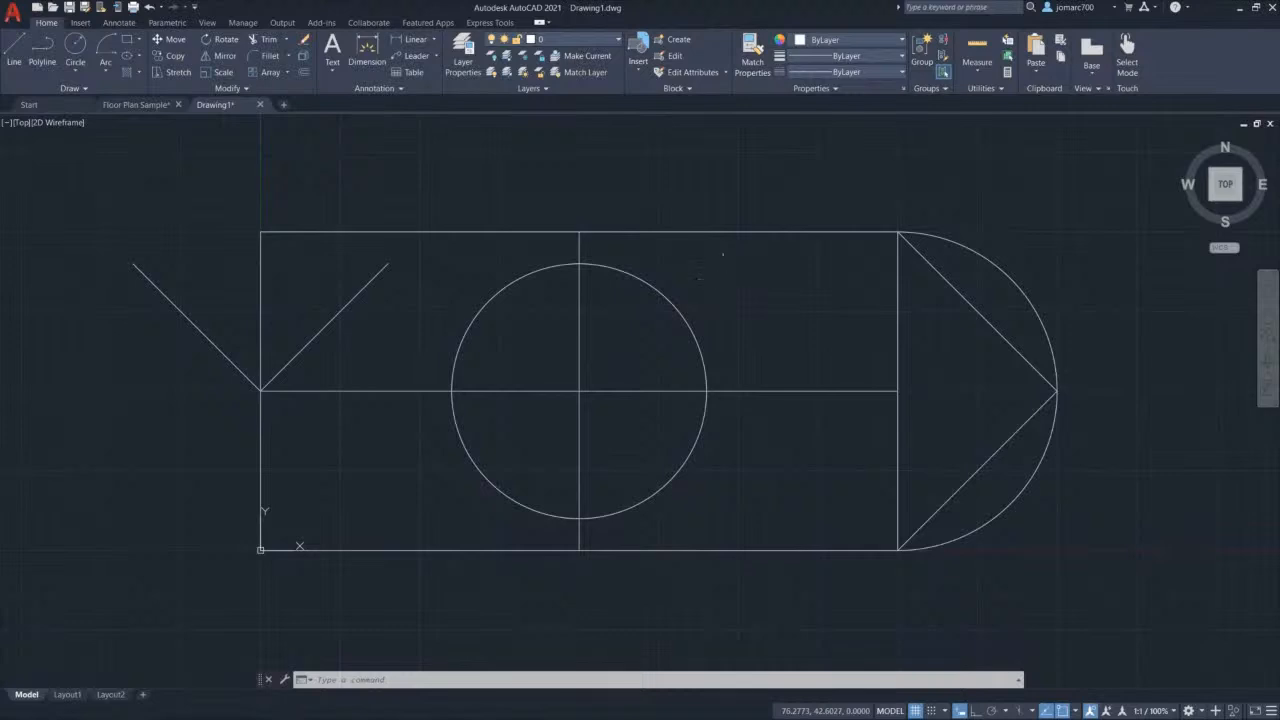
key(ctrl+s)
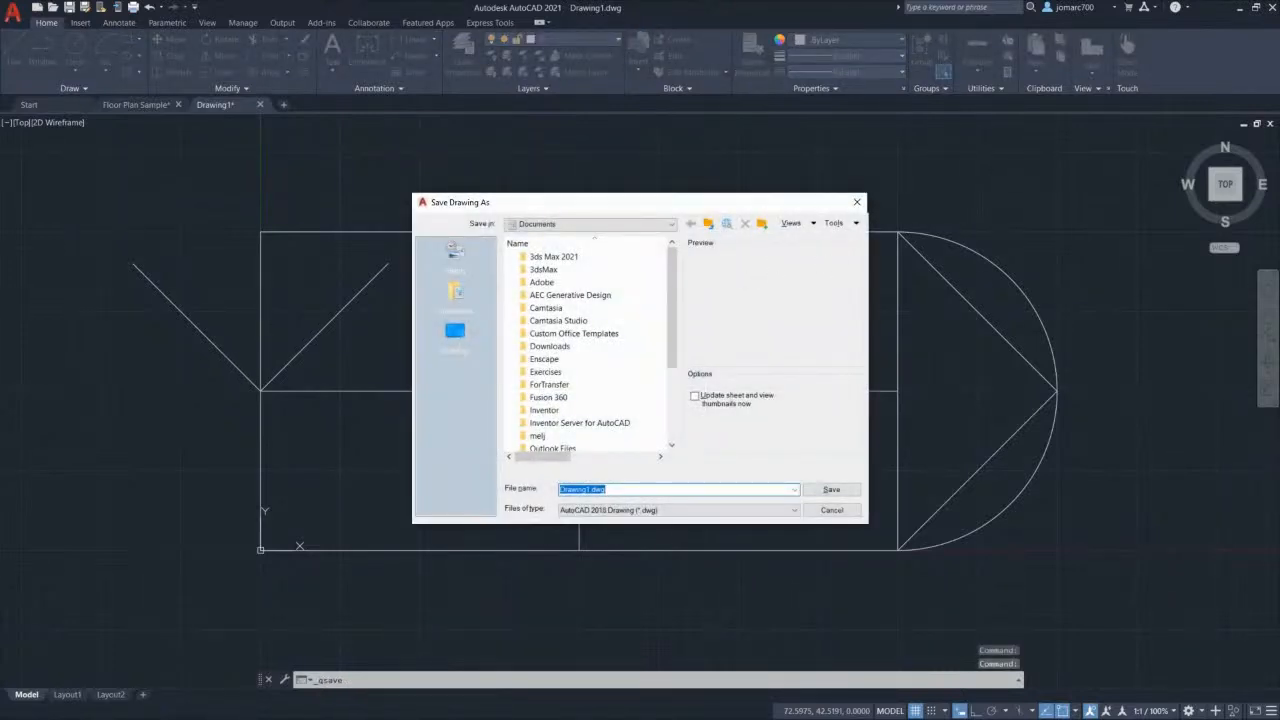
Step: Save the drawing as d-01.dwg in the ExerciseFiles folder by pasting the folder path
click(627, 489)
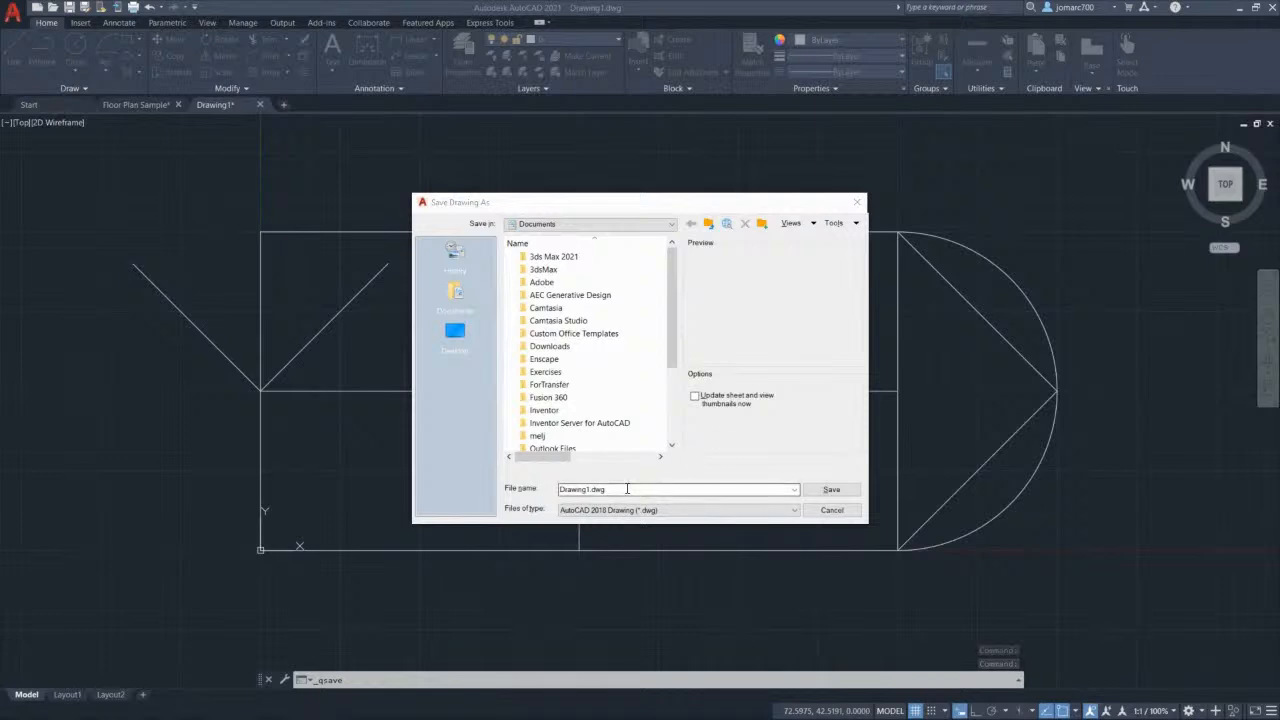
key(ctrl+a)
text(D:\Tasks\Marketing\LiveStream\20210114 AutoCAD\ExerciseFiles)
key(Return)
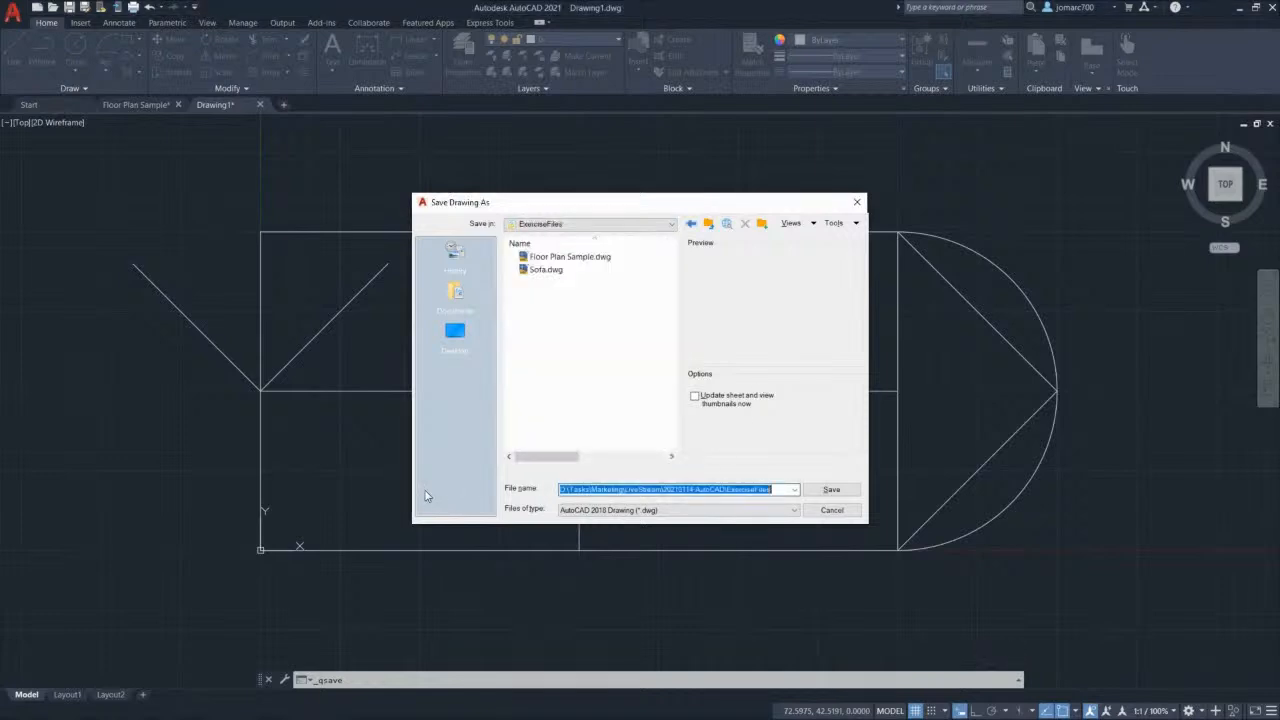
text(d)
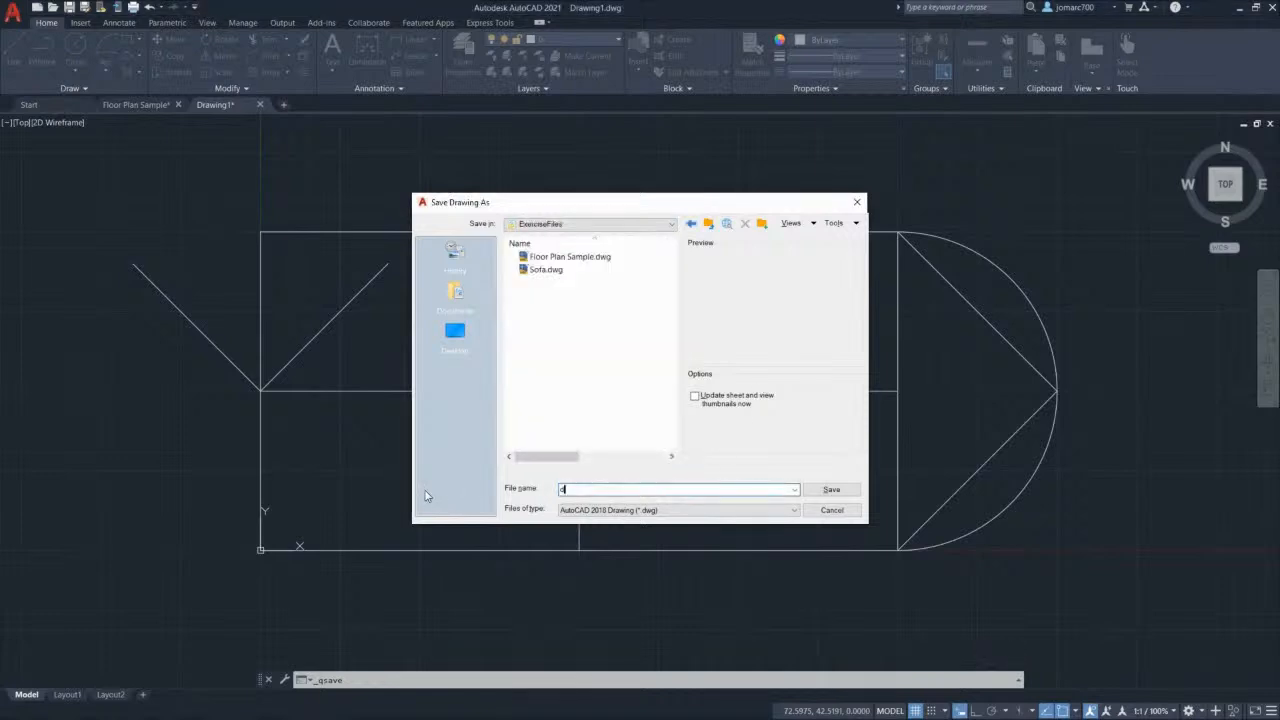
text(-01)
click(829, 490)
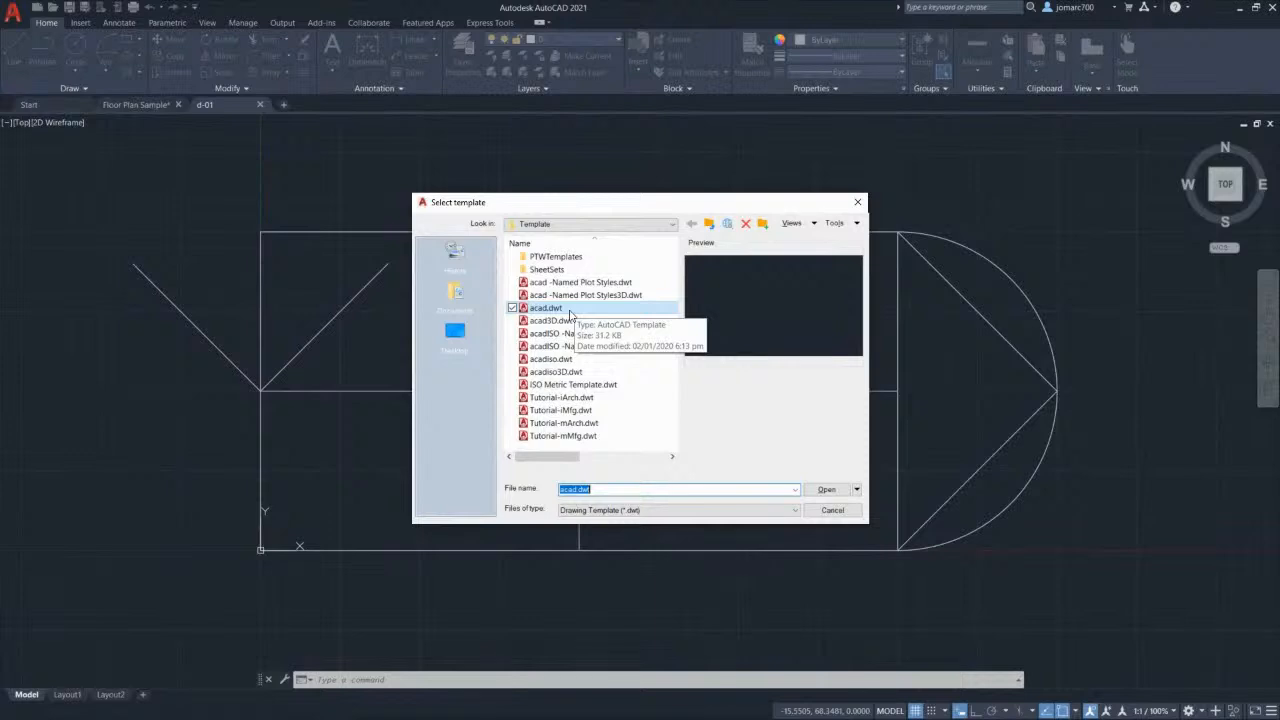
double_click(570, 312)
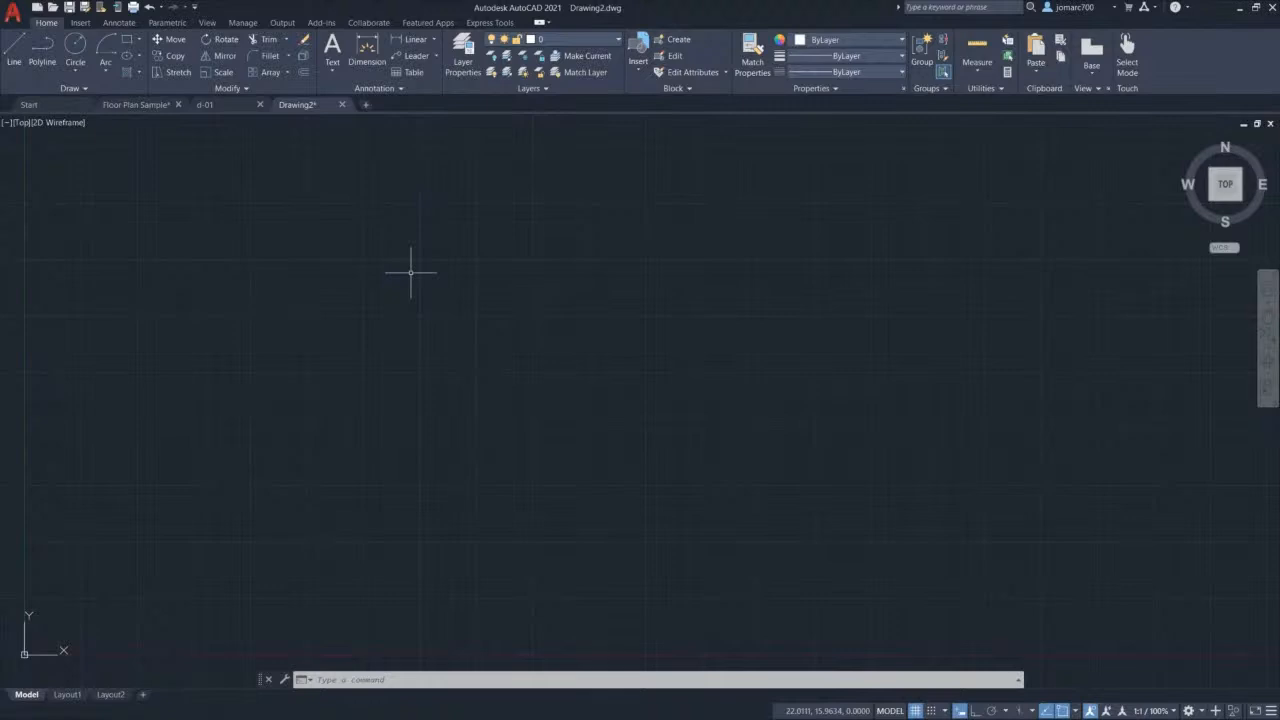
Step: Start a polyline with Ortho on: 10 units vertically, then 25 units horizontally to the right
text(PL)
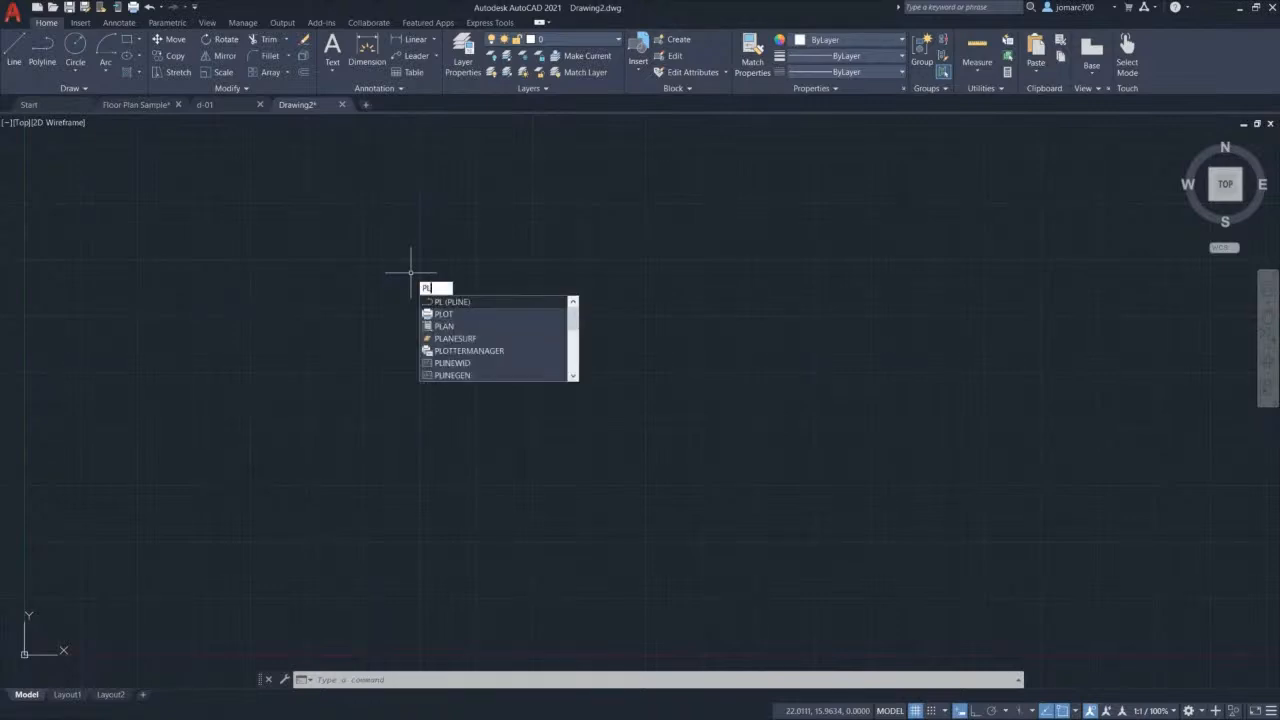
key(Return)
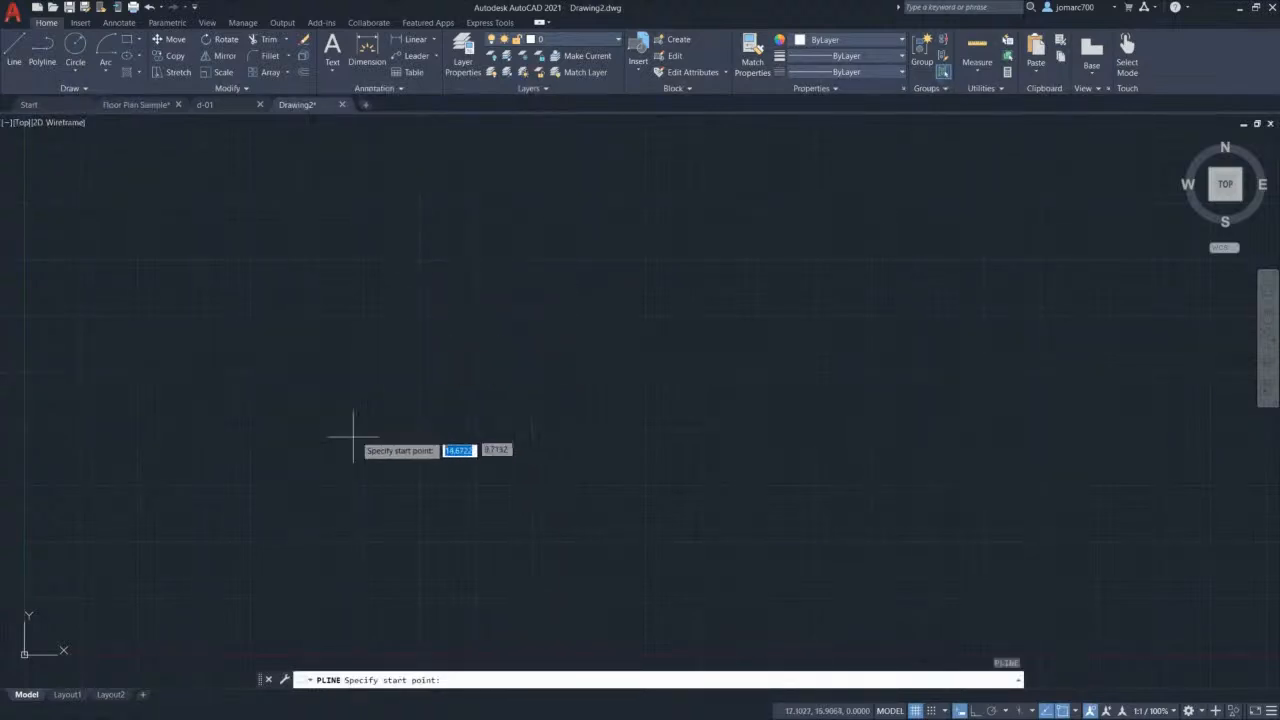
click(230, 497)
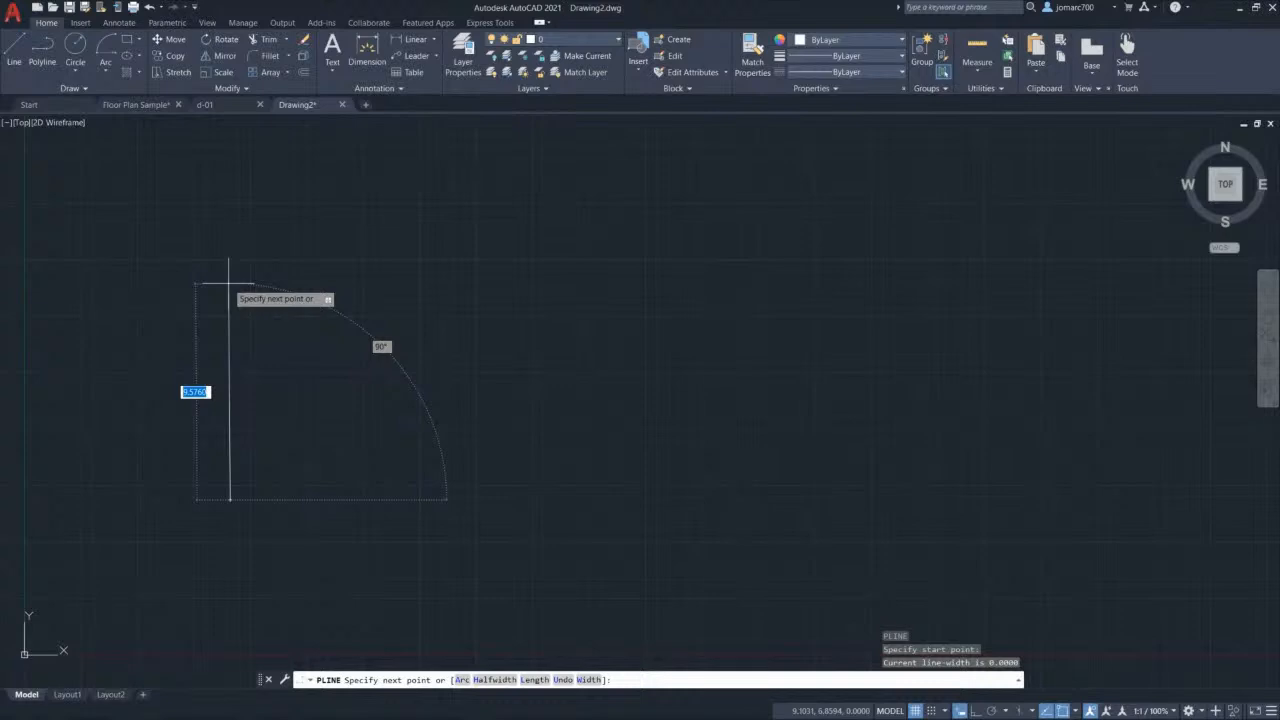
key(F8)
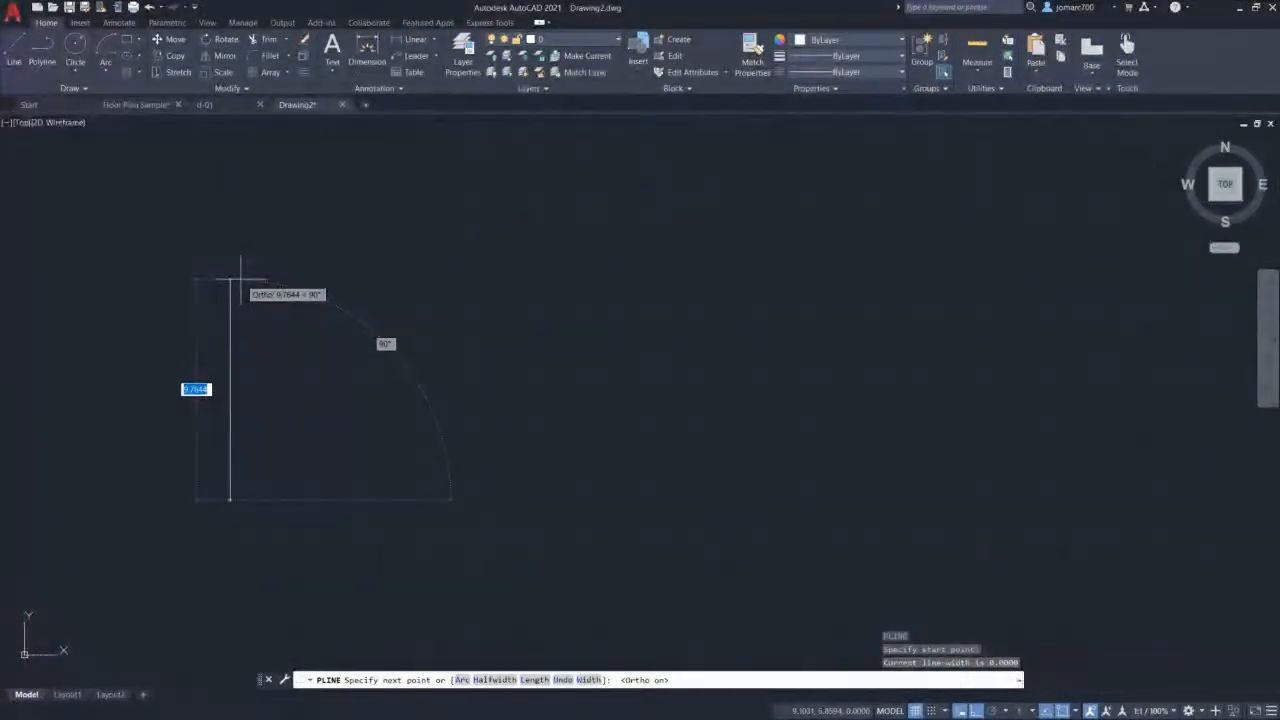
text(10)
key(Return)
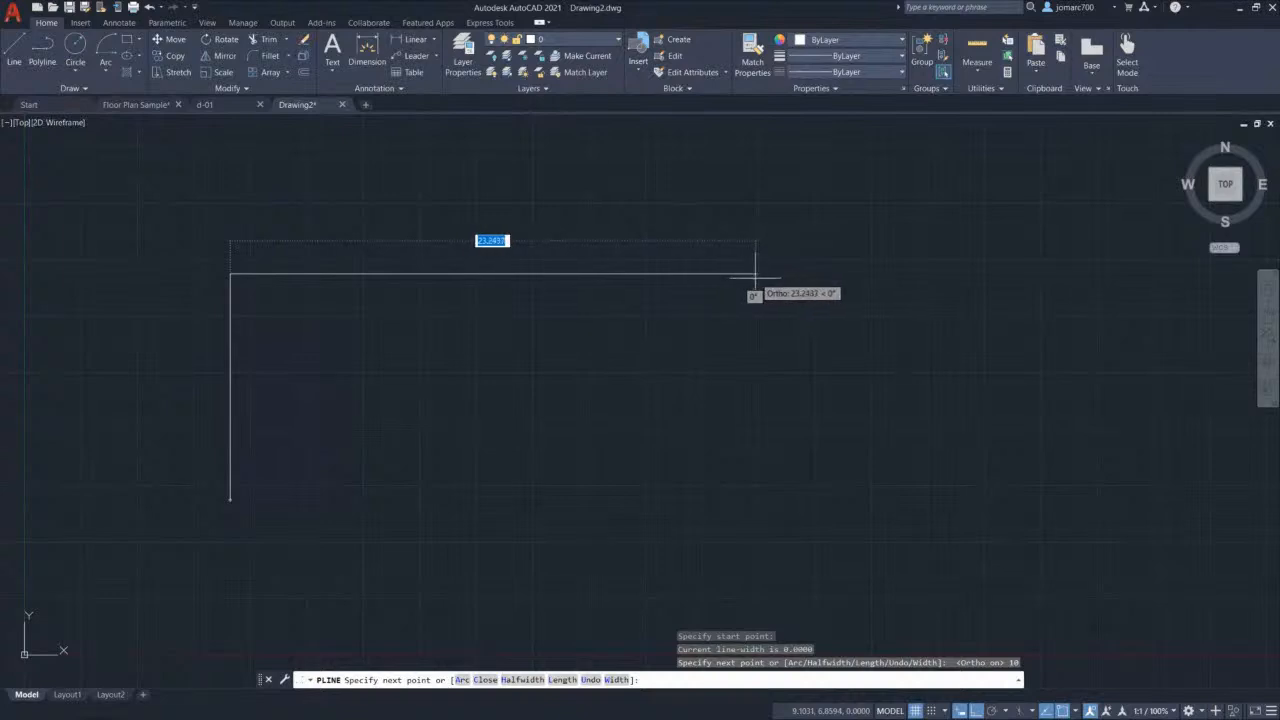
text(25)
key(Return)
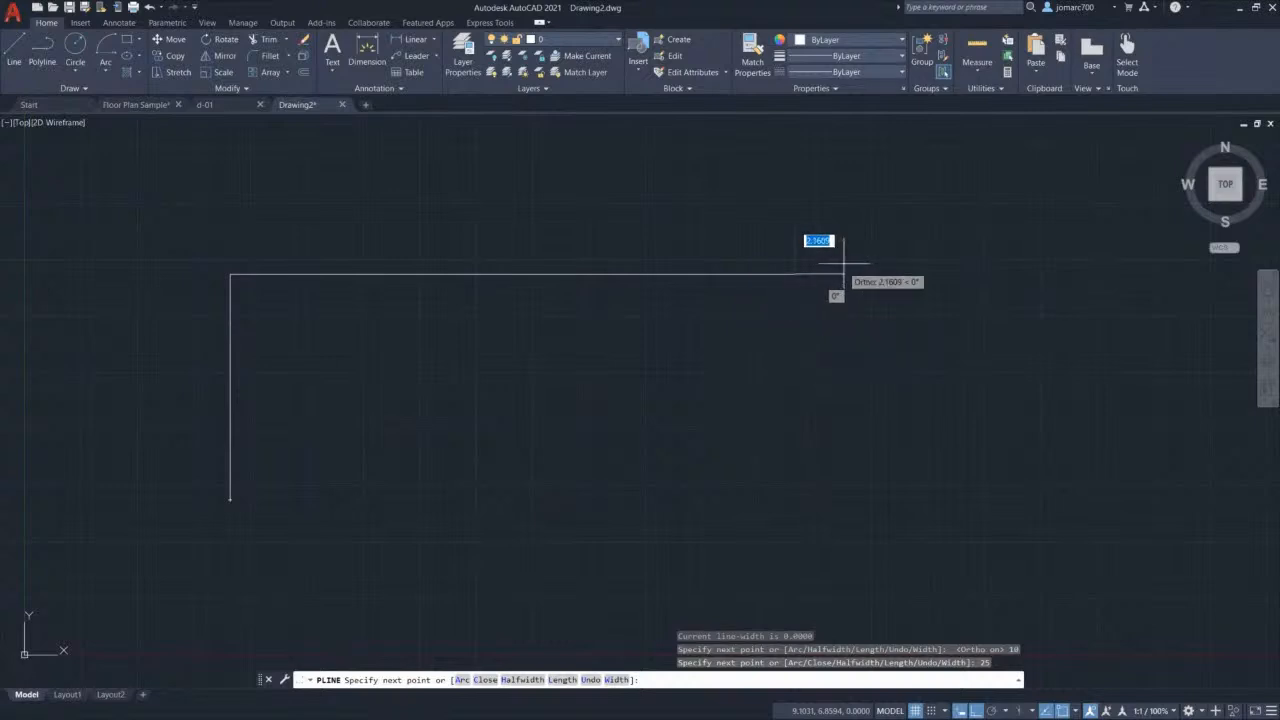
Step: Switch the polyline to Arc, draw a semicircle ending directly below, then return to Line mode
right_click(821, 209)
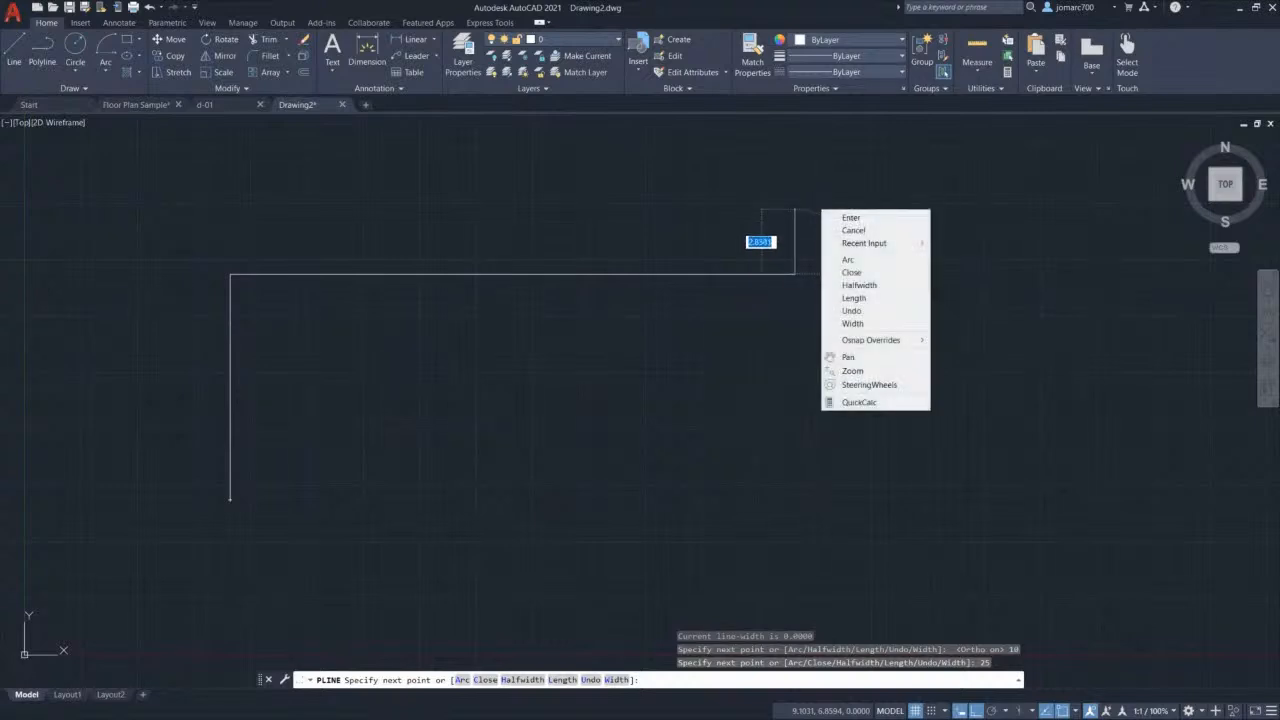
click(861, 263)
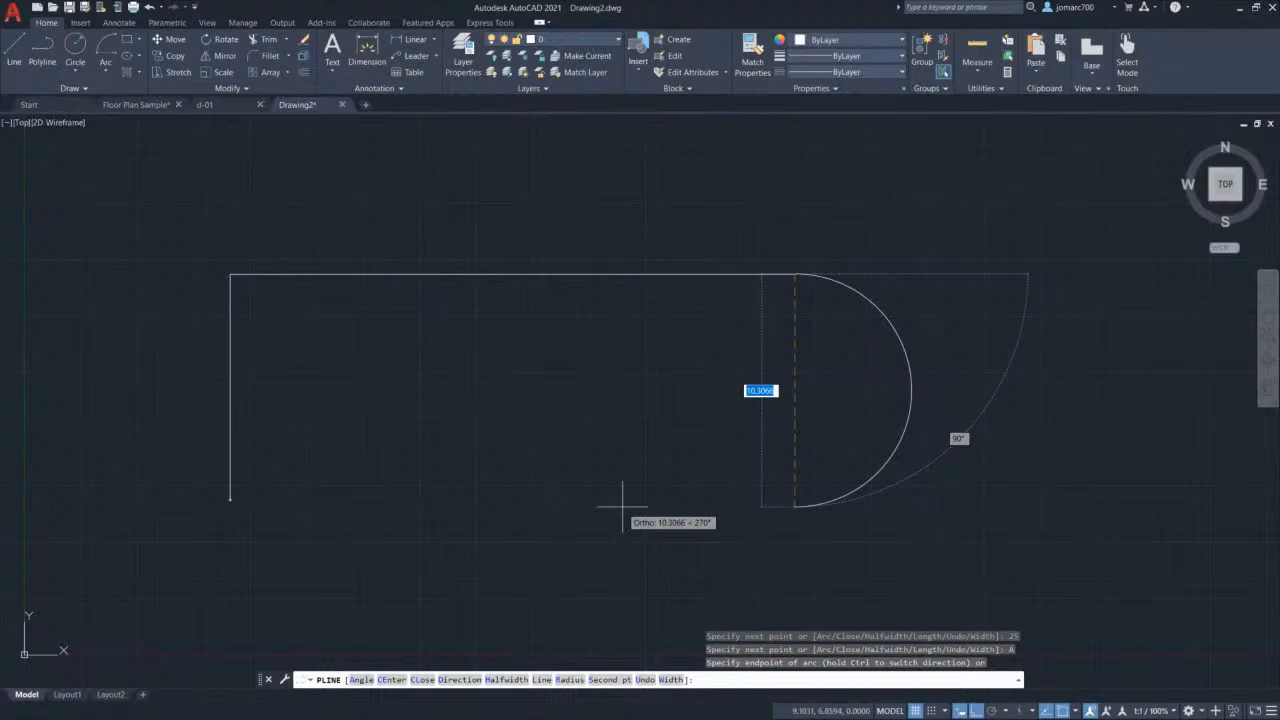
key(F8)
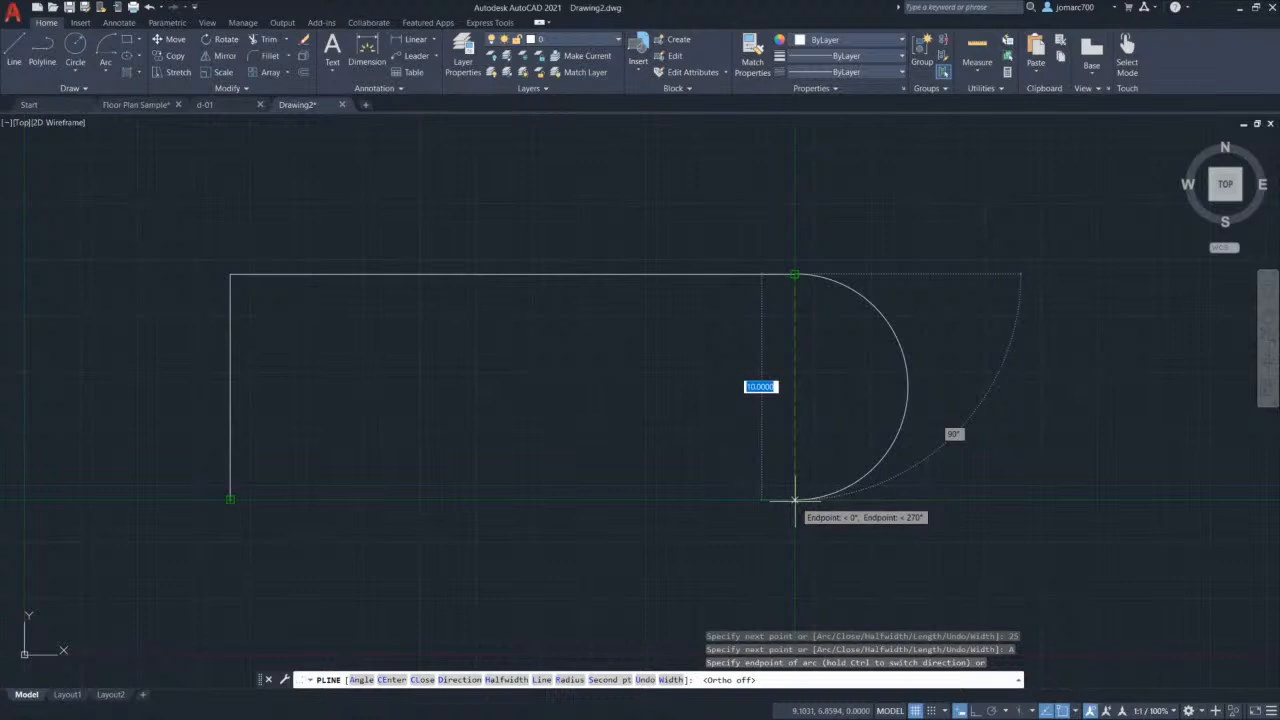
click(795, 500)
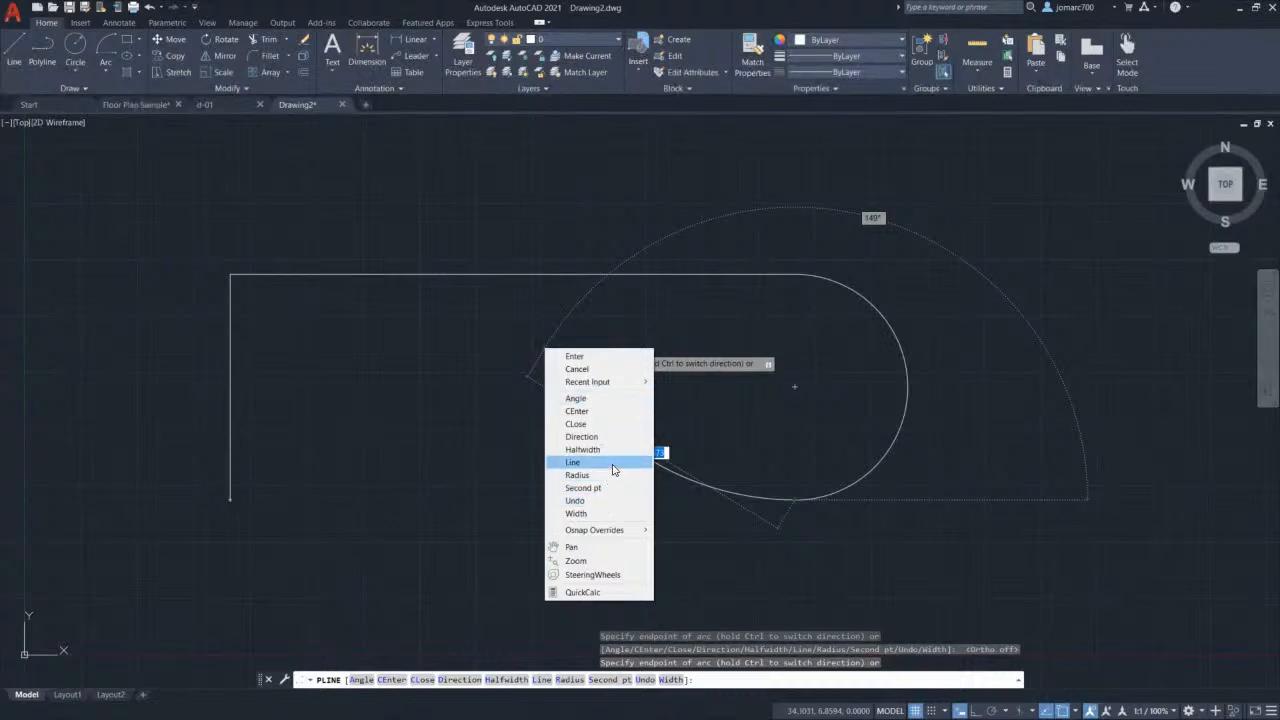
click(613, 463)
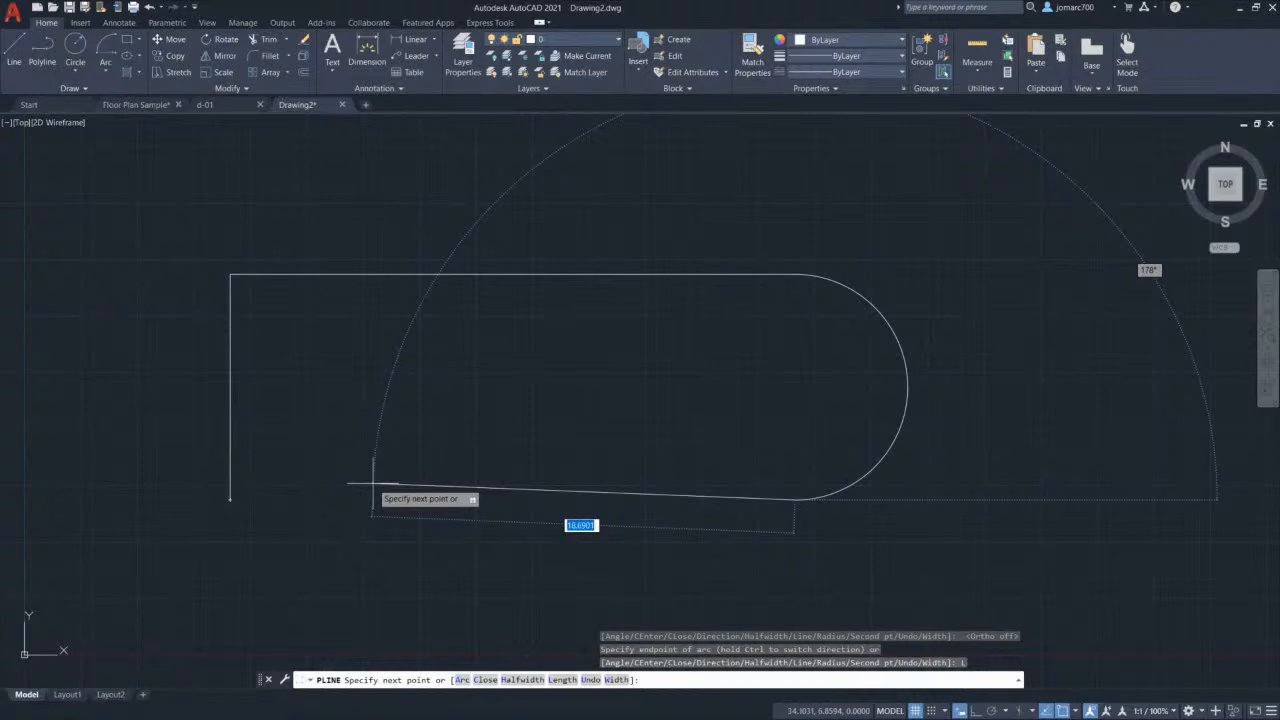
Step: Close the polyline with C and select it to verify the closed outline
text(c)
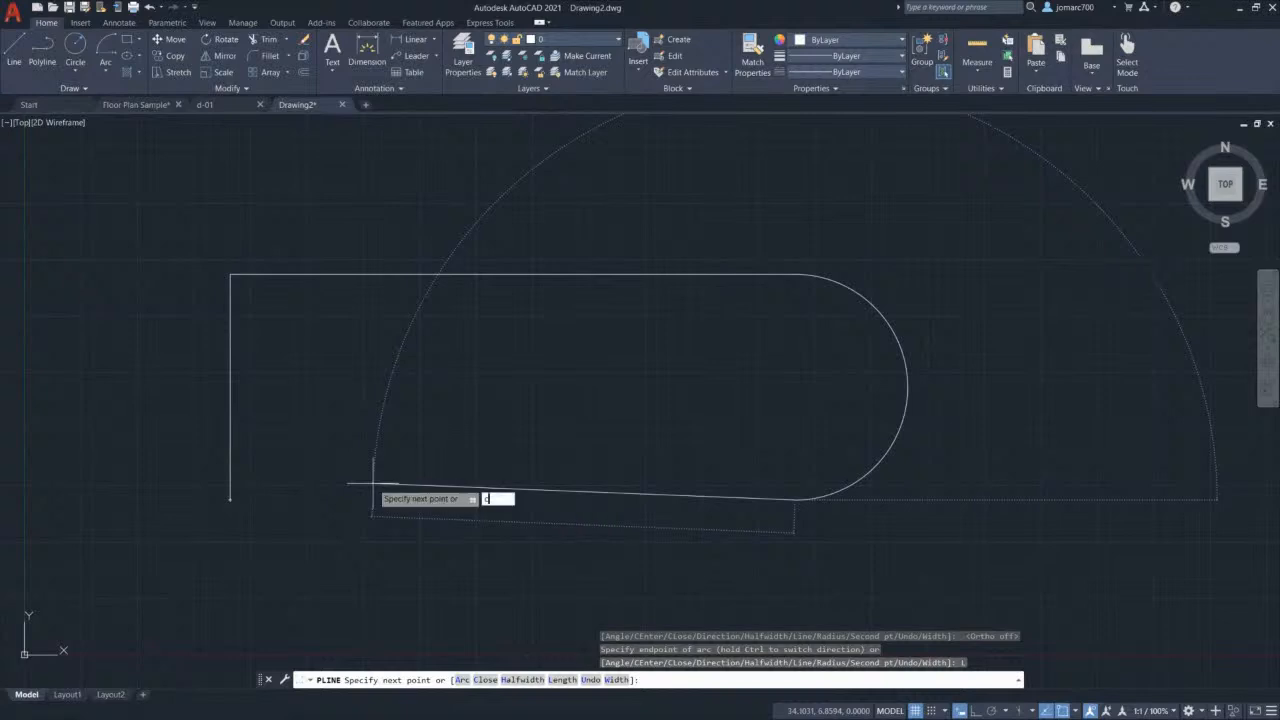
key(Return)
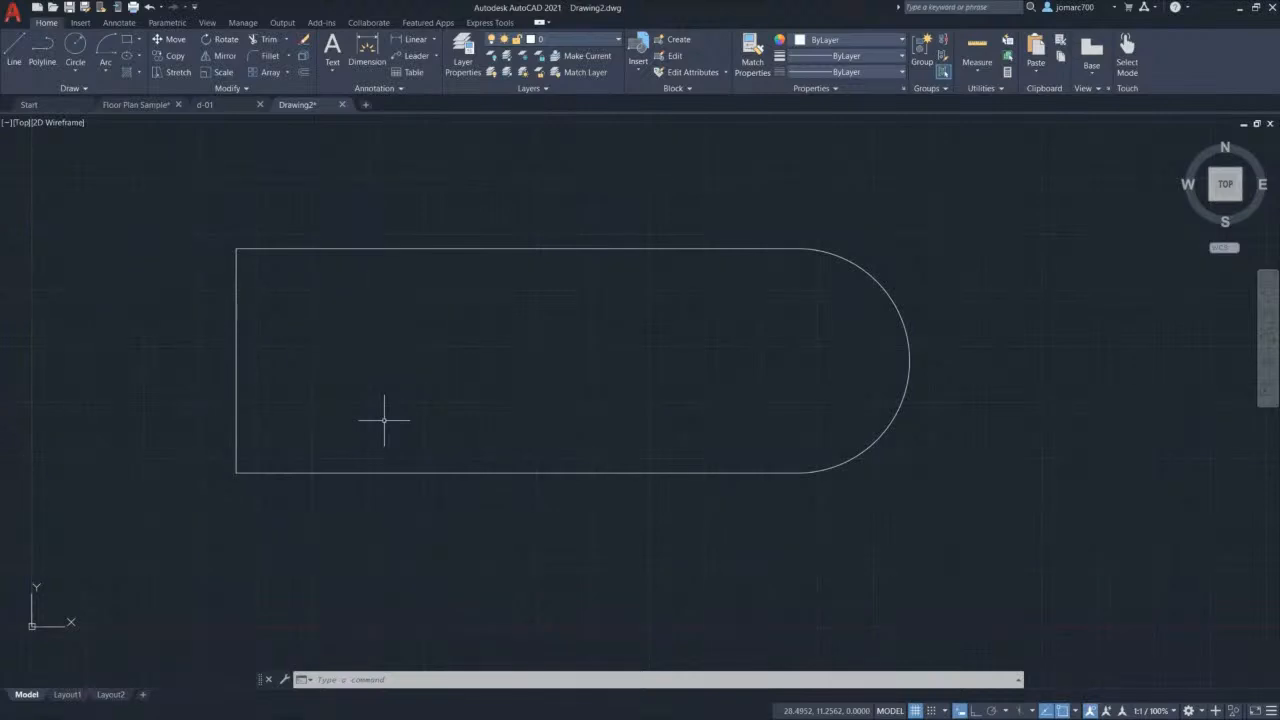
click(522, 250)
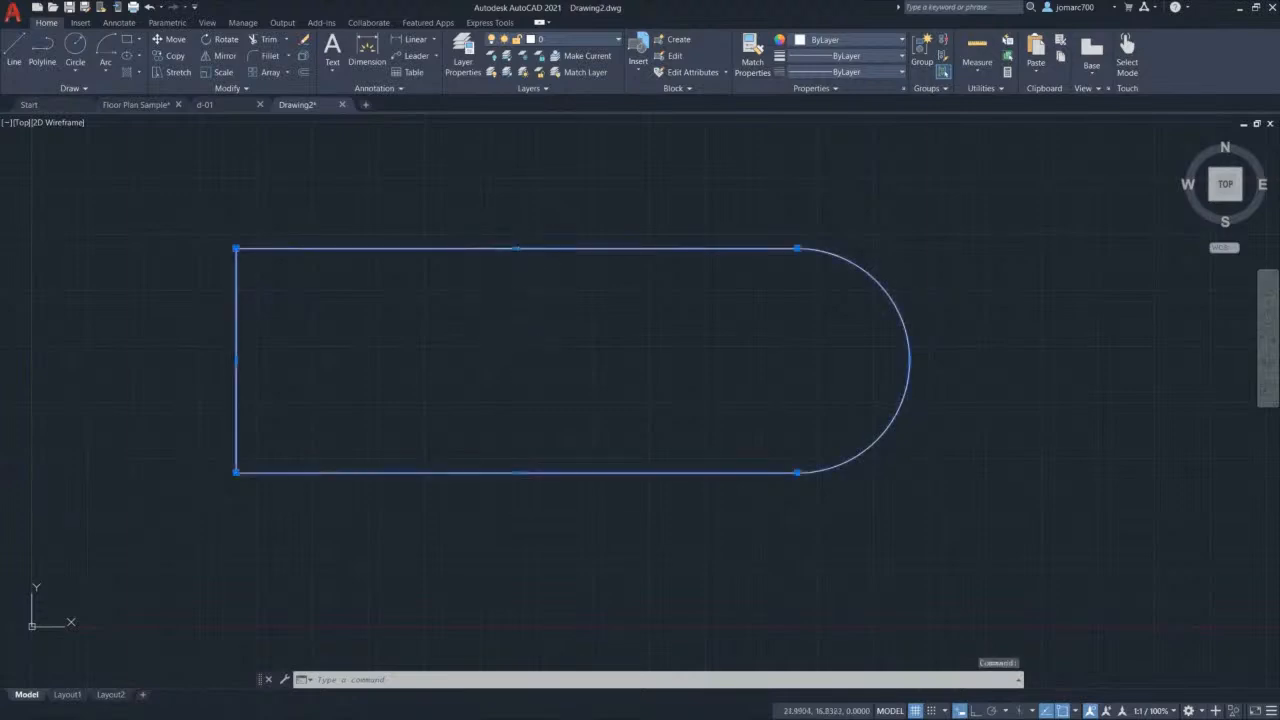
key(Escape)
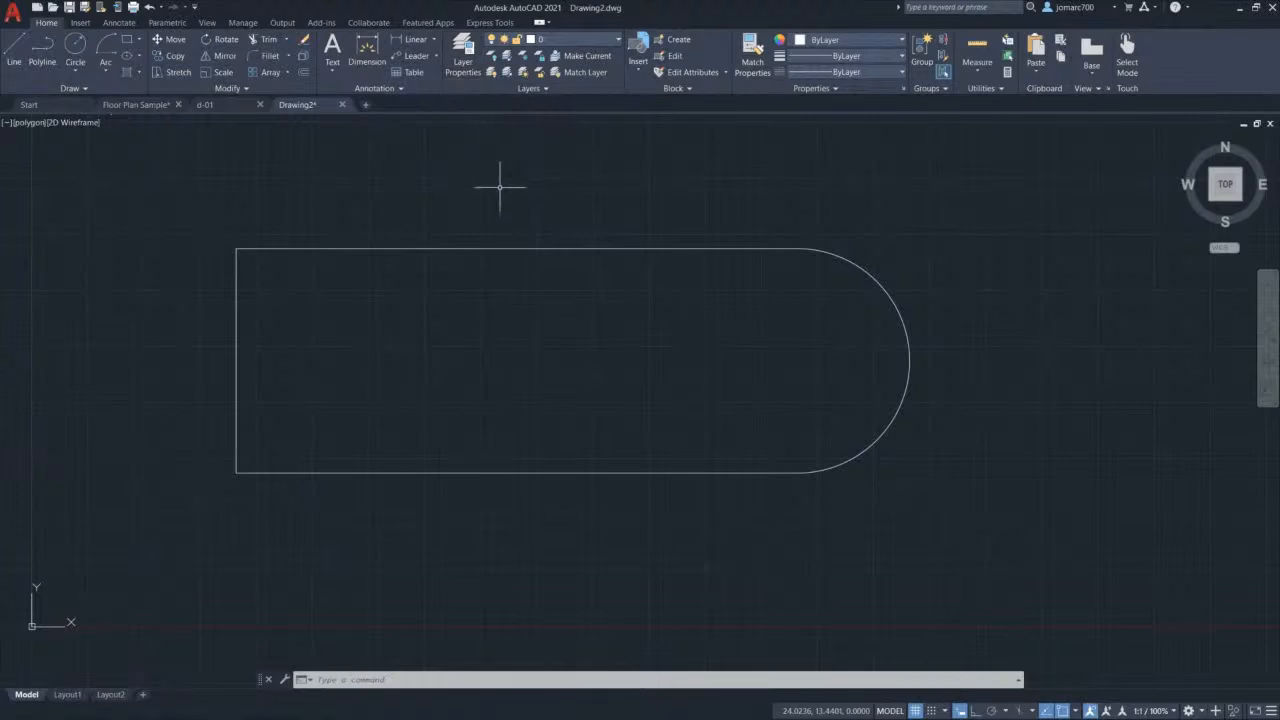
text(LA)
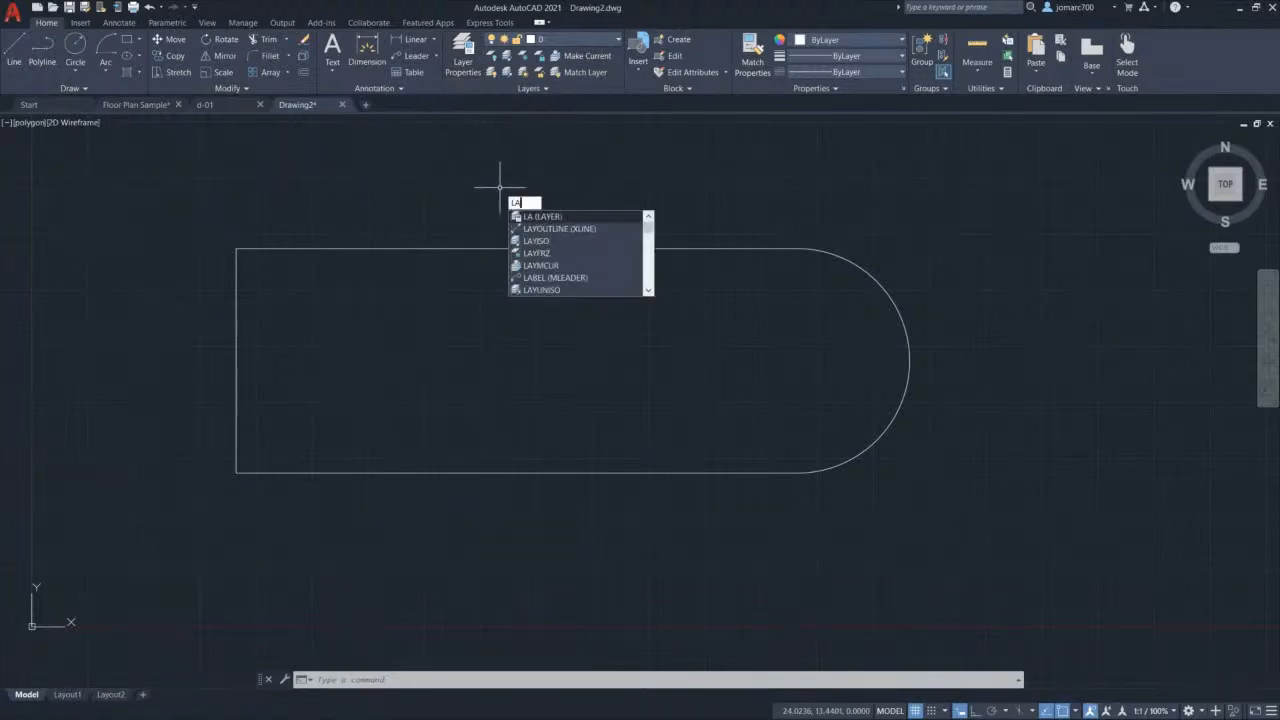
Step: Create a new layer named polygon in the Layer Properties Manager
key(Return)
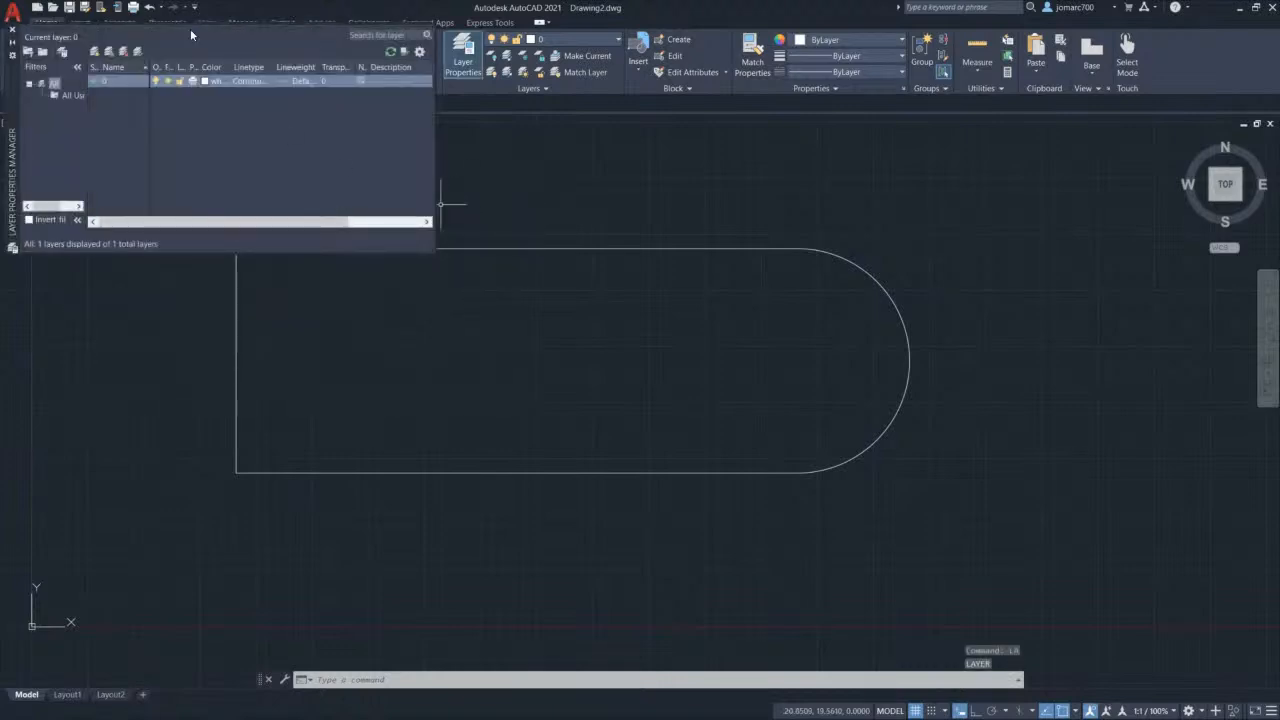
drag(12, 105, 285, 243)
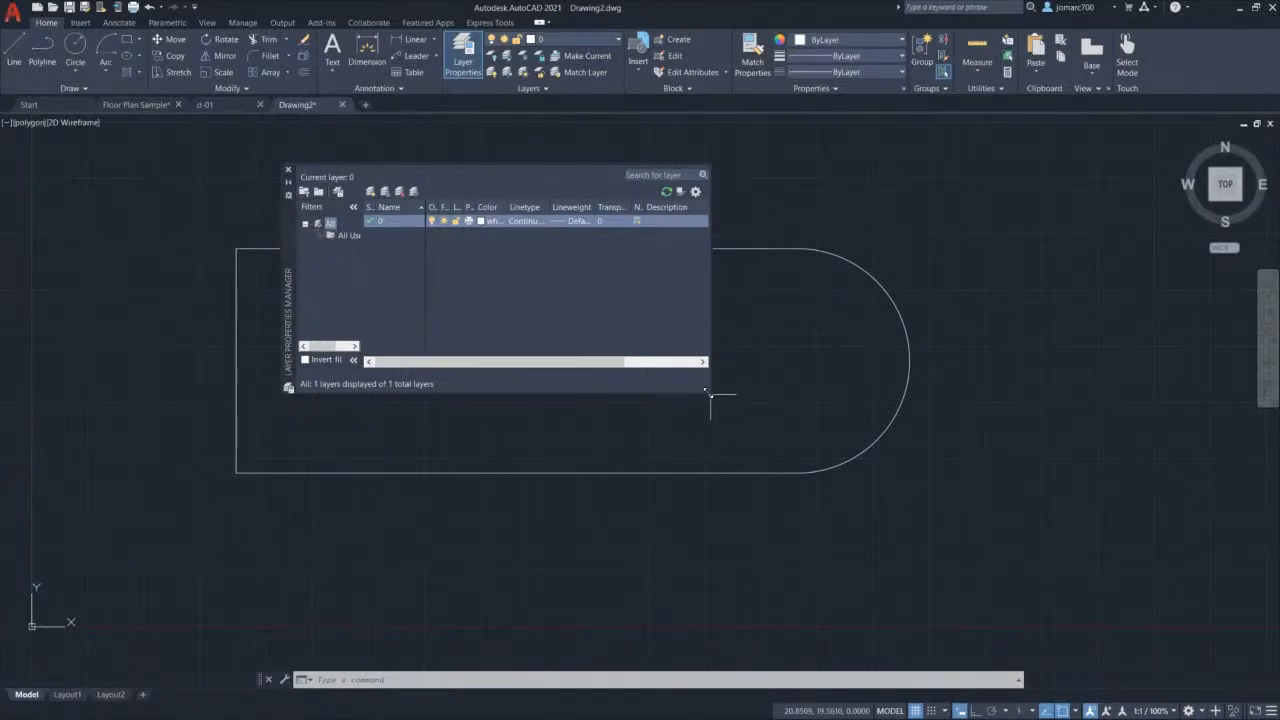
drag(707, 393, 944, 528)
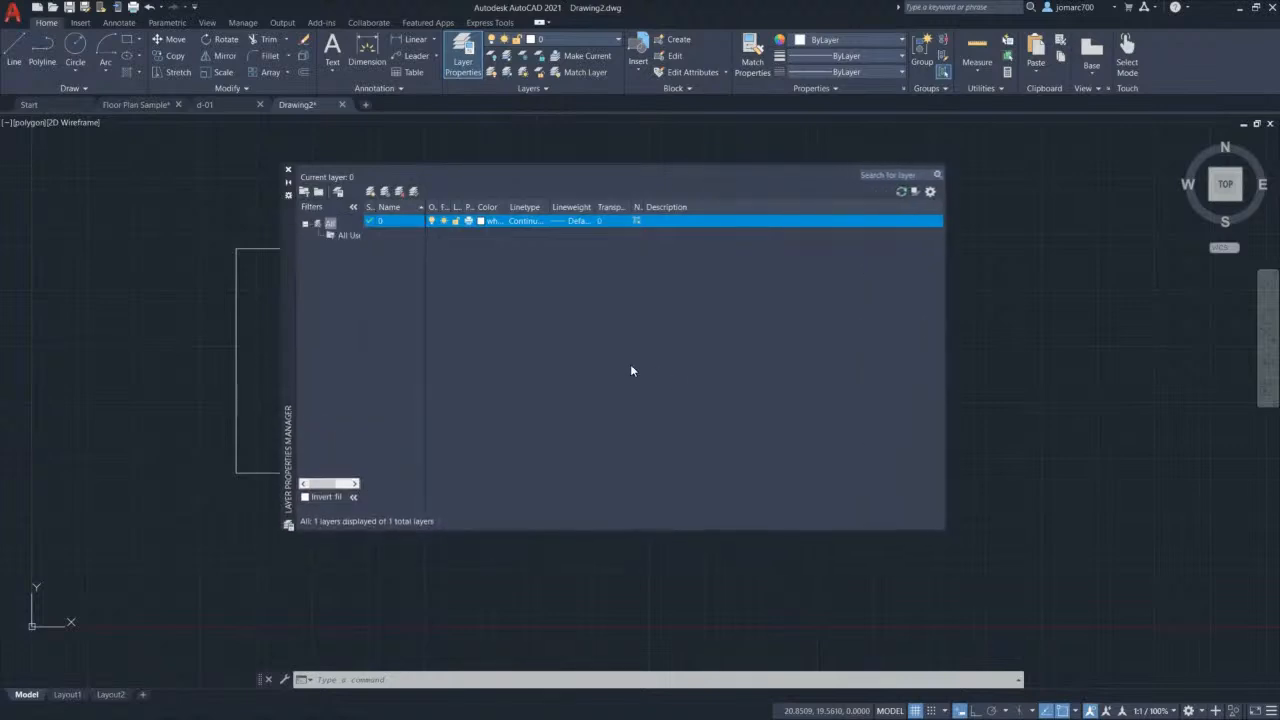
click(370, 193)
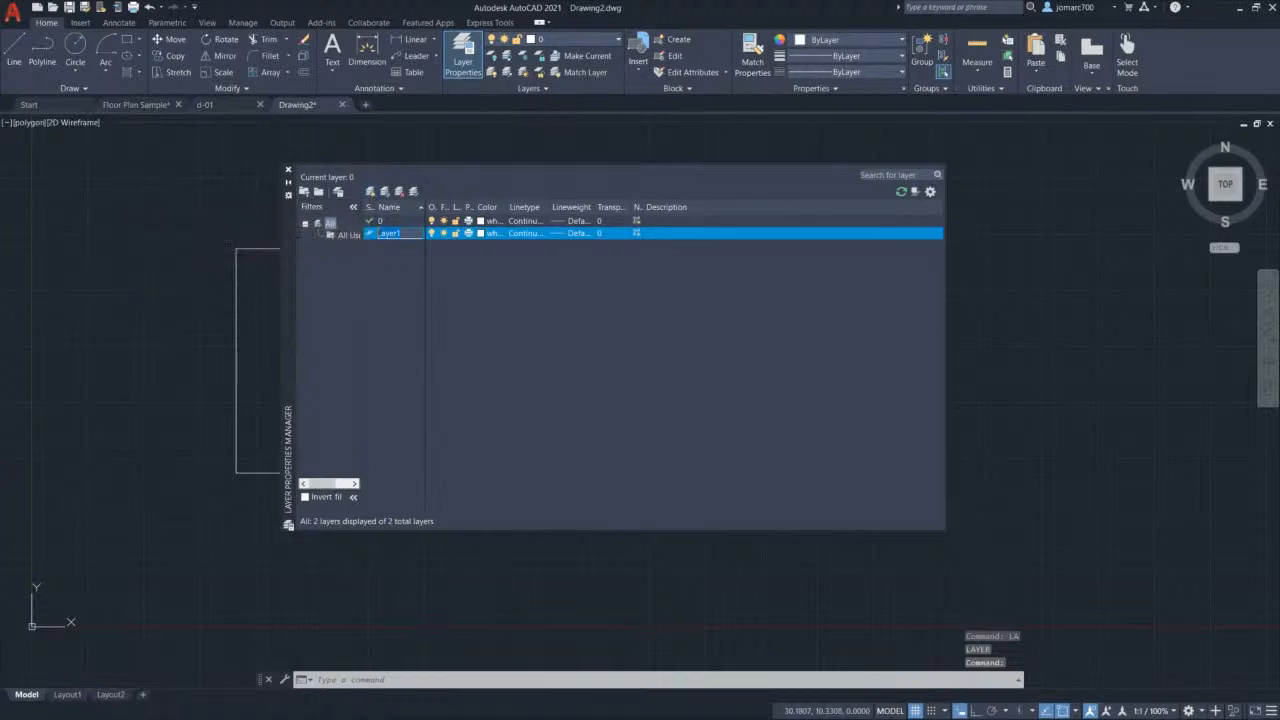
text(polyg)
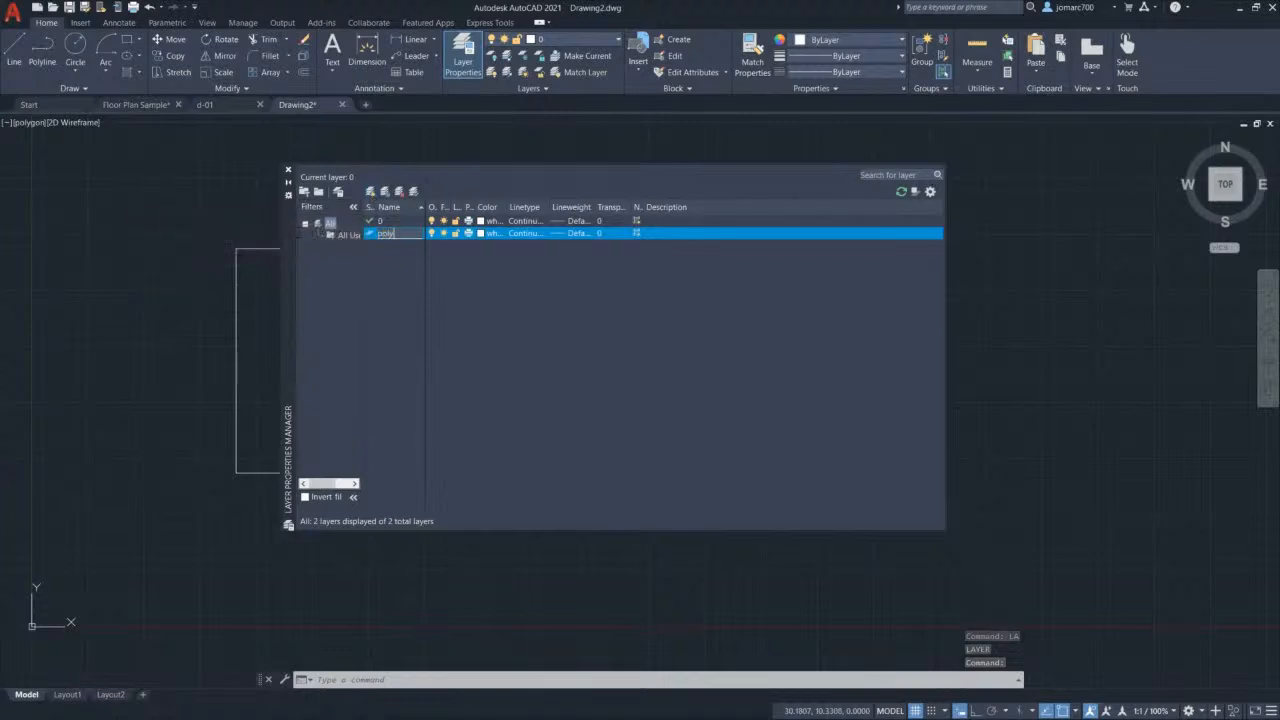
text(on)
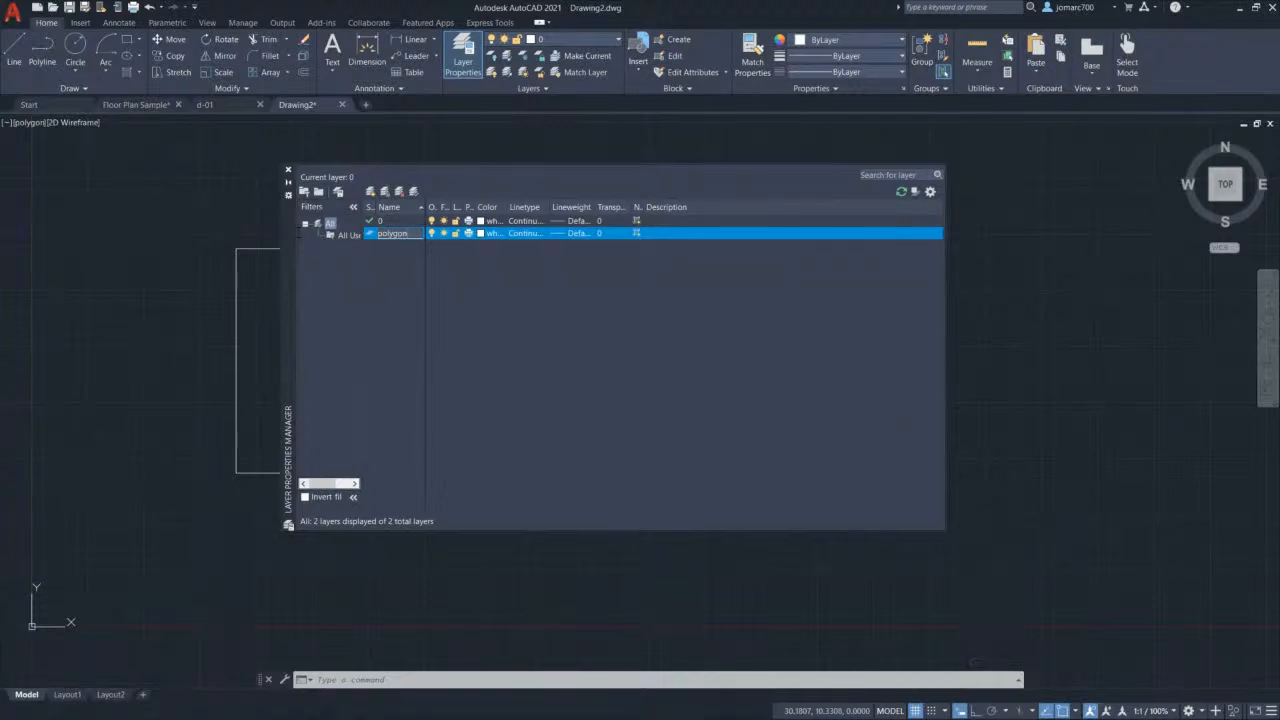
key(Return)
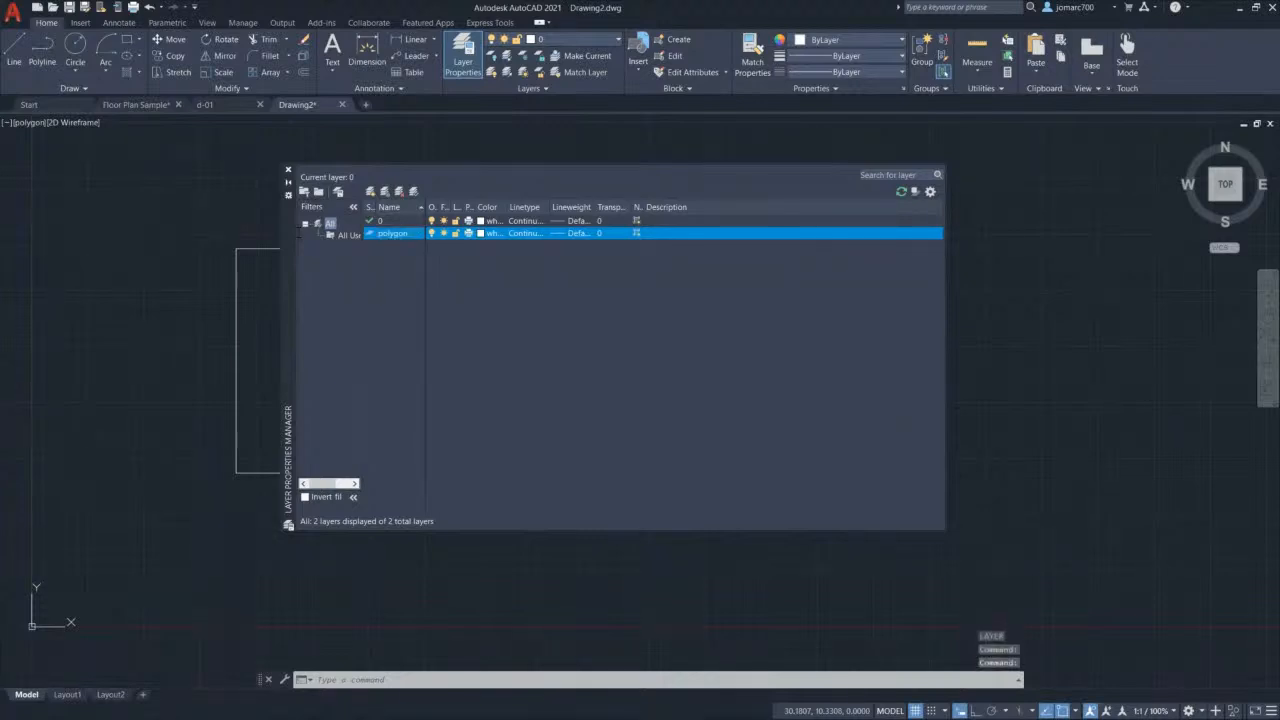
Step: Set the polygon layer's colour to yellow, index colour 51
double_click(524, 207)
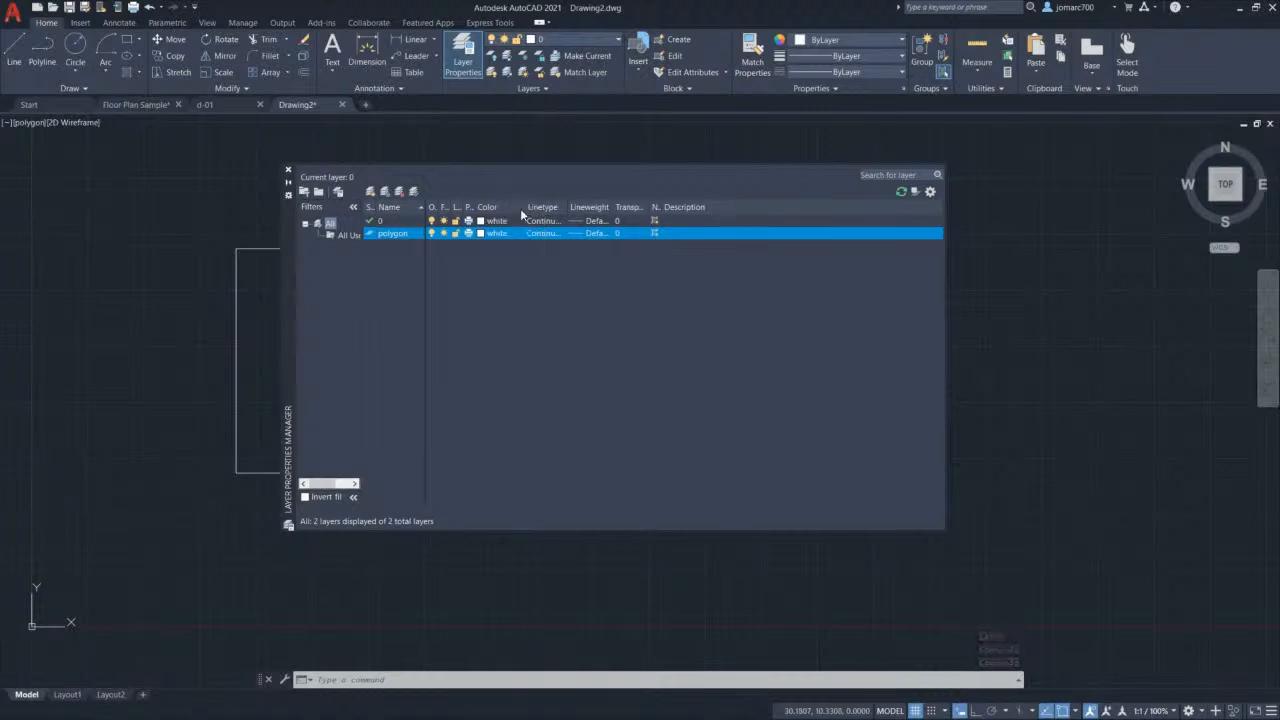
double_click(488, 207)
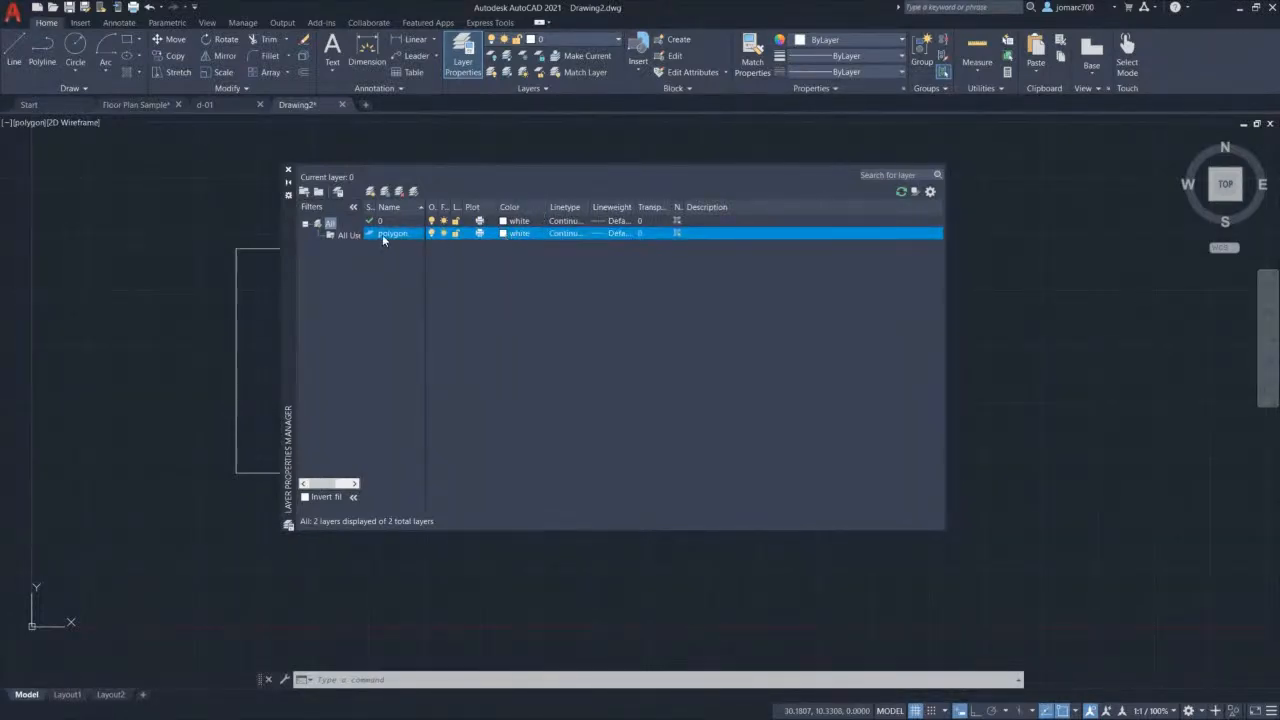
click(504, 236)
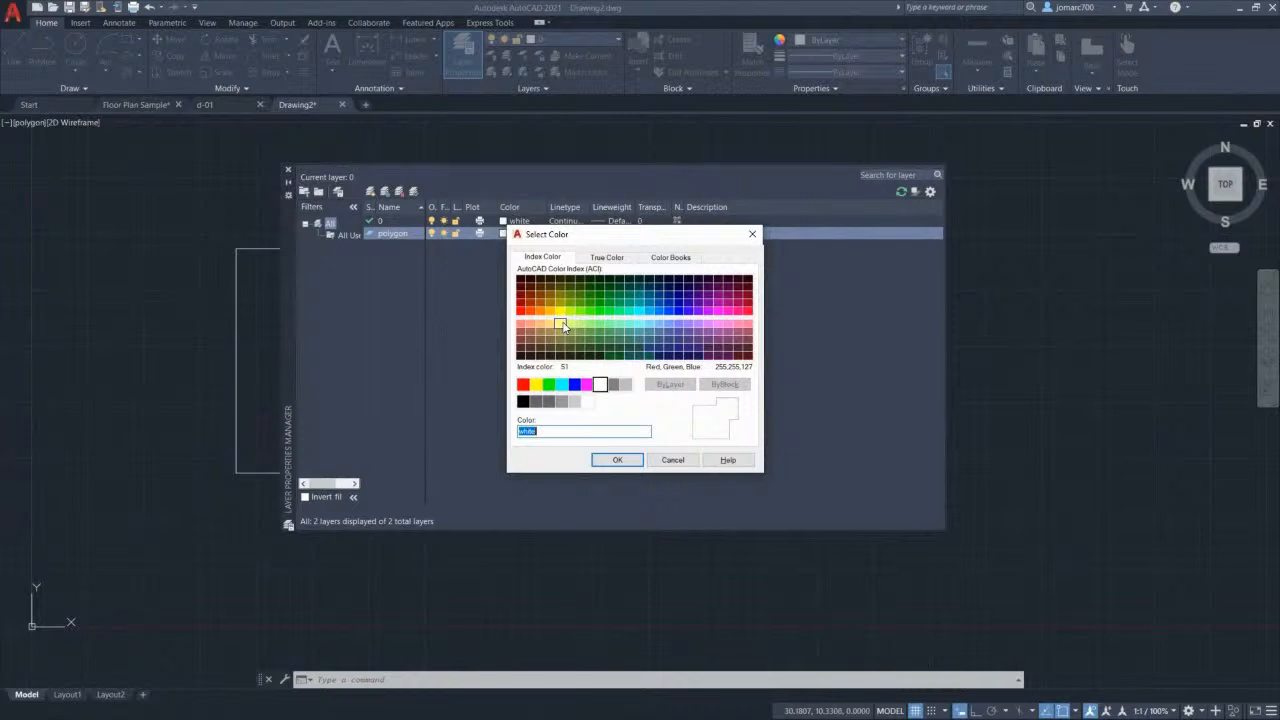
click(559, 326)
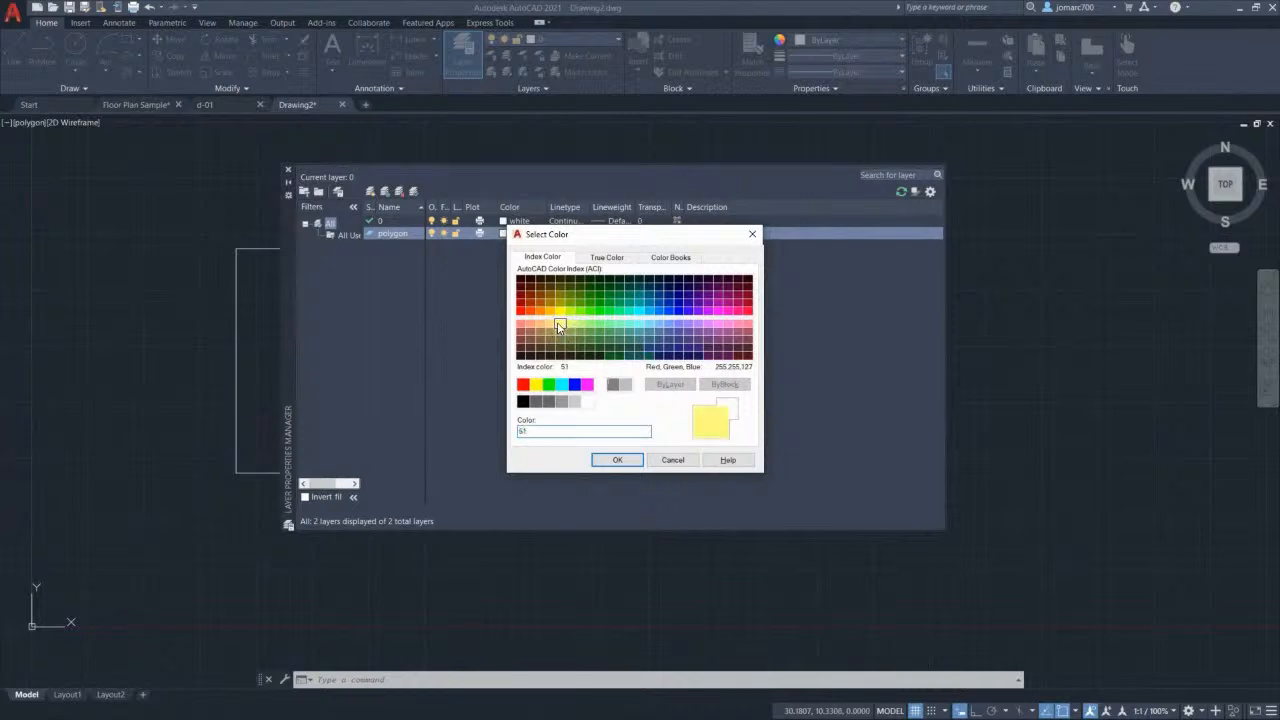
click(613, 459)
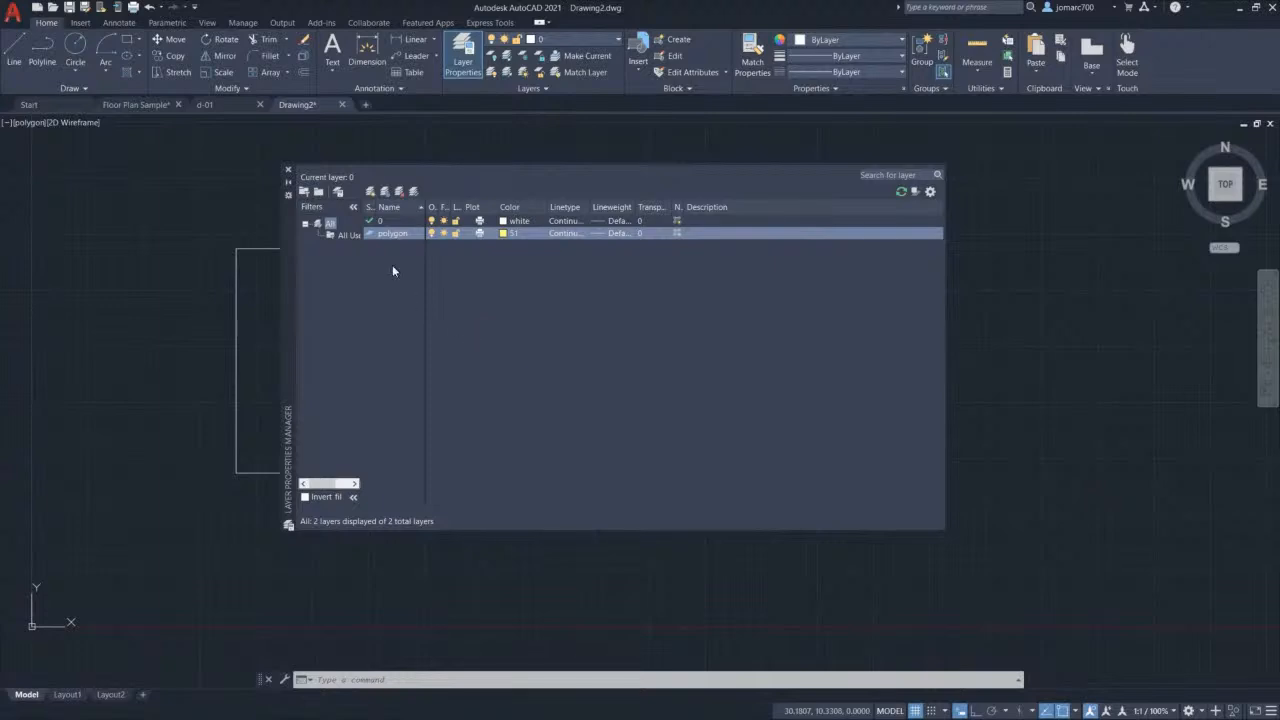
Step: Create a layer named 'splines' with index colour 140 (blue) and close the layer manager
click(370, 191)
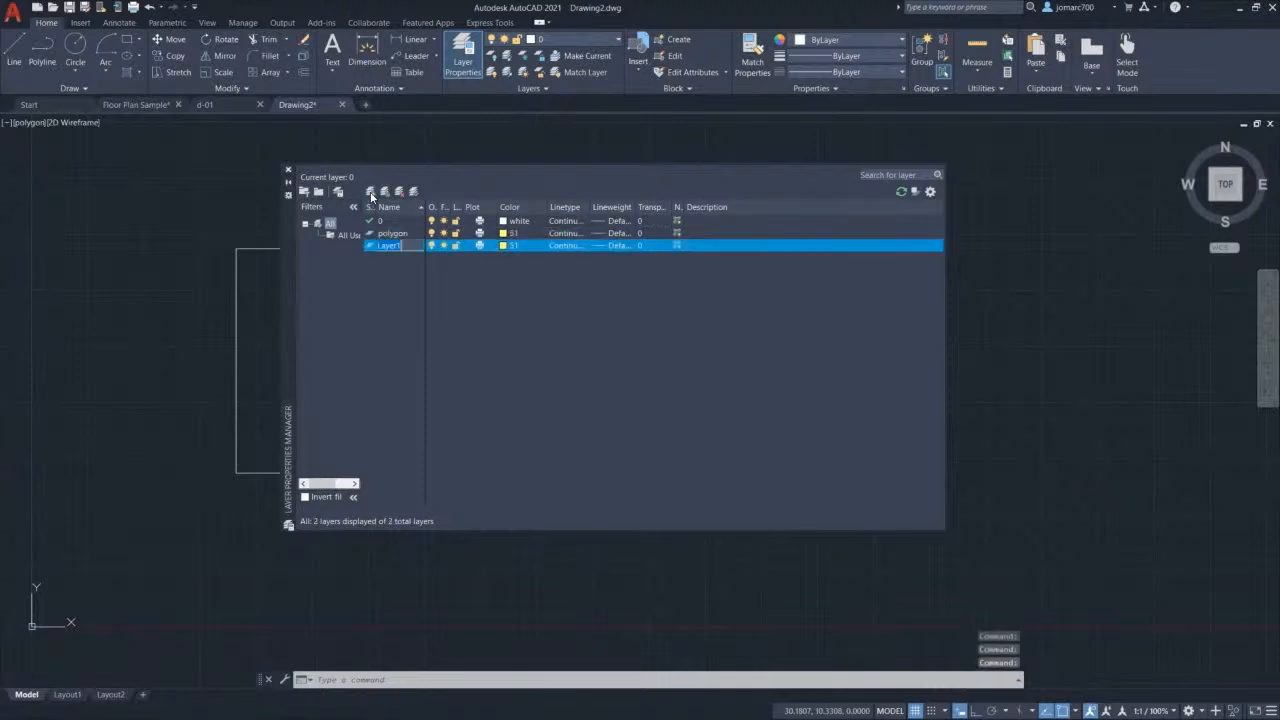
text(splines)
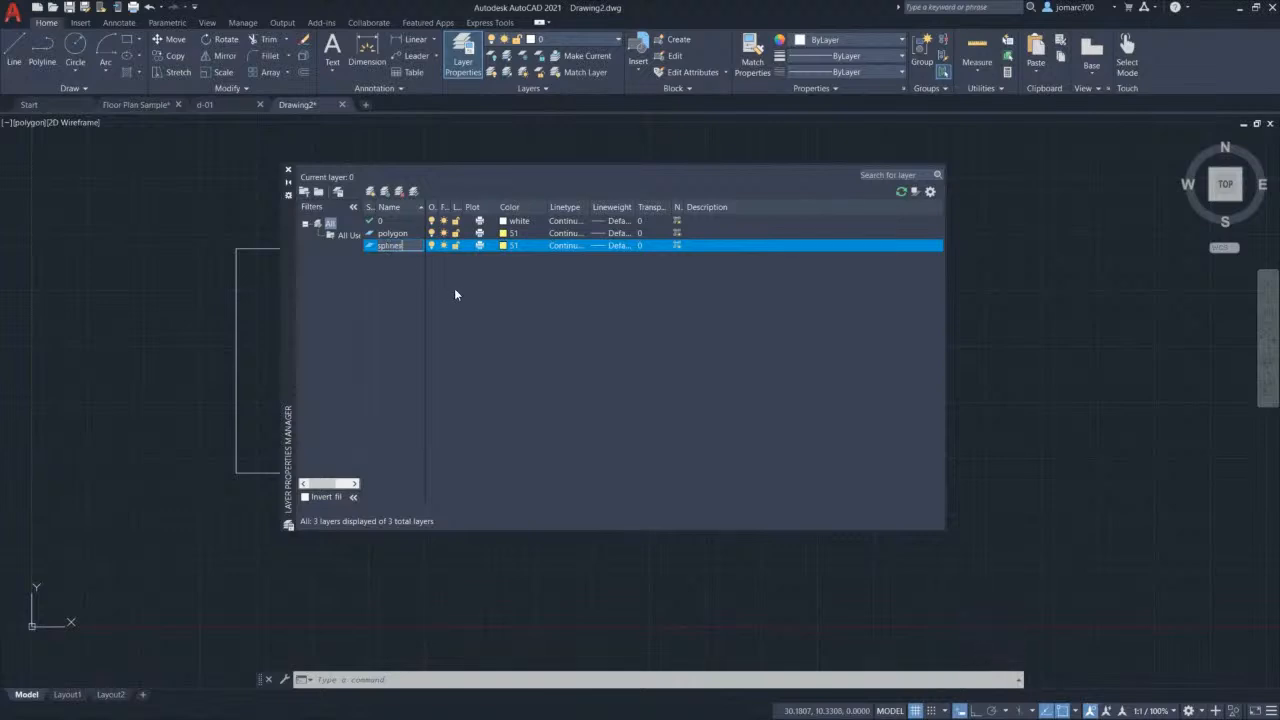
key(Return)
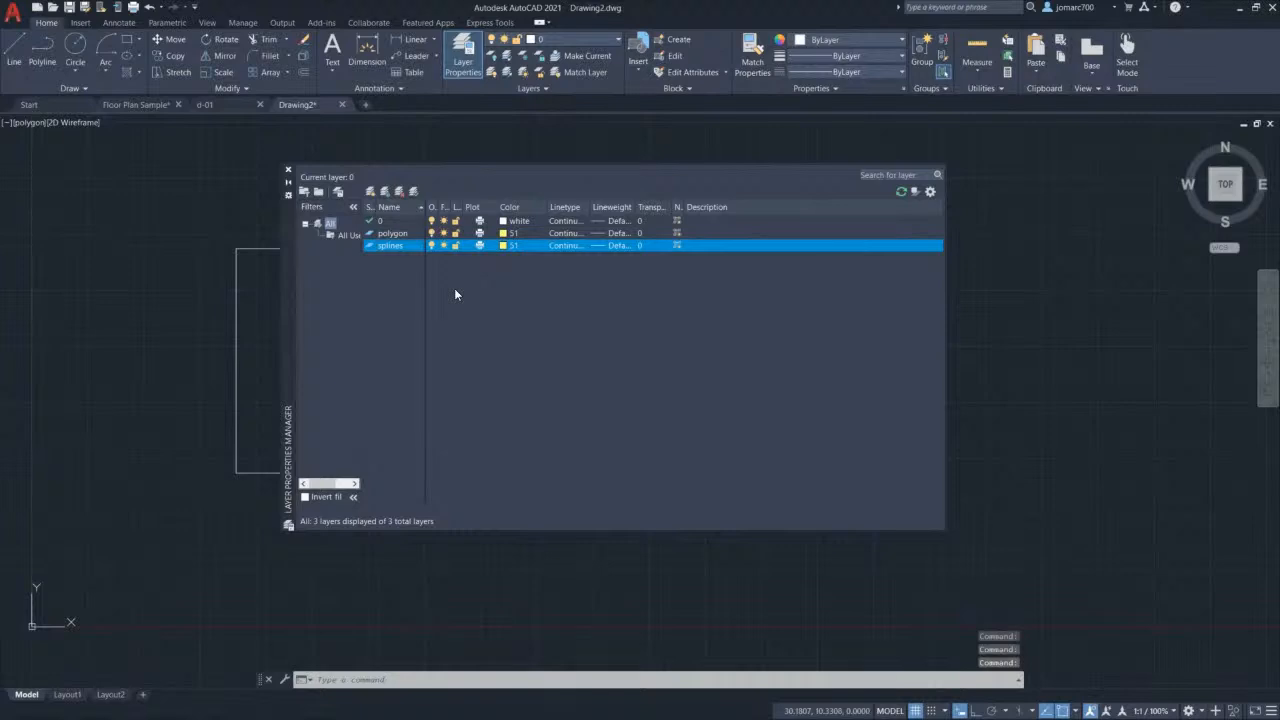
click(504, 247)
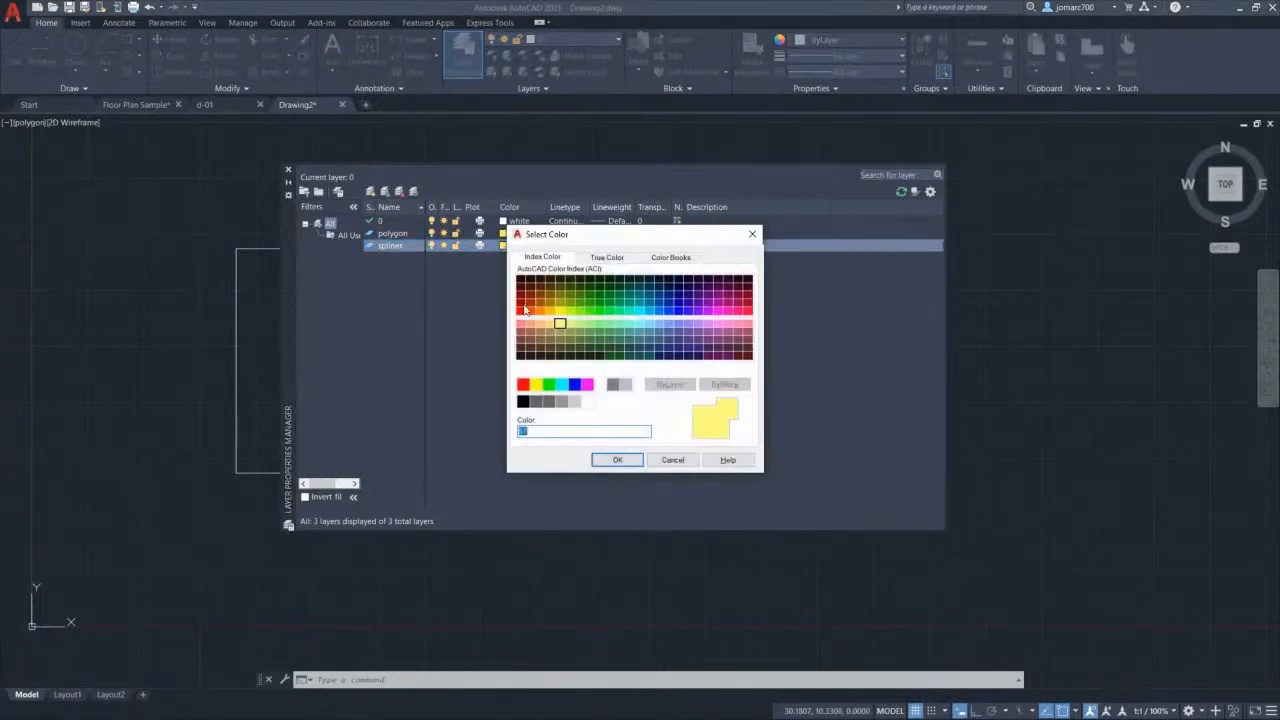
click(649, 312)
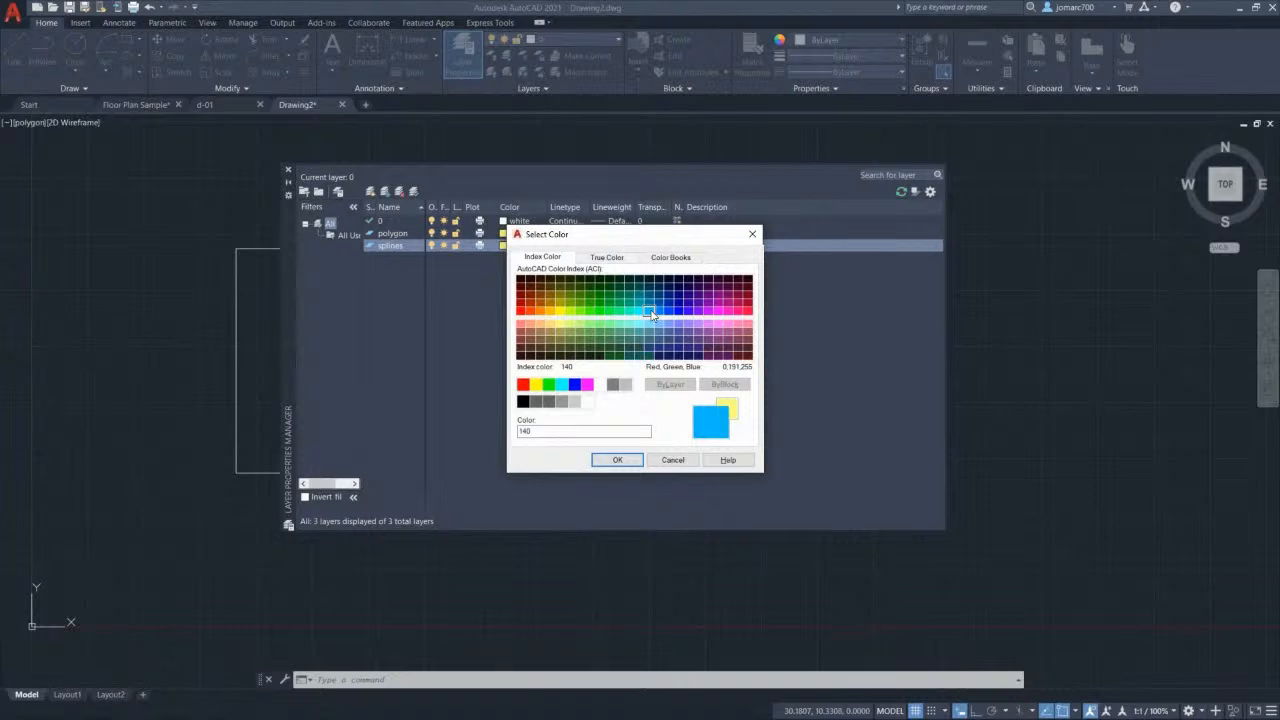
click(617, 460)
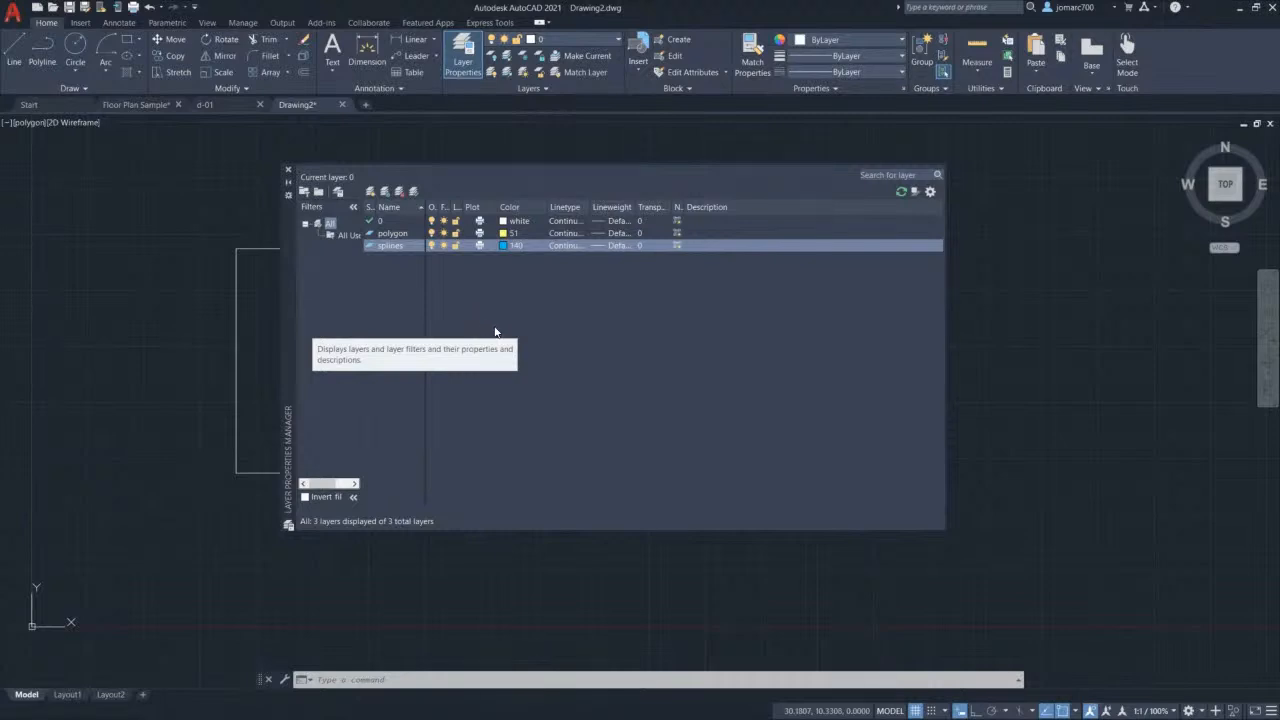
click(288, 169)
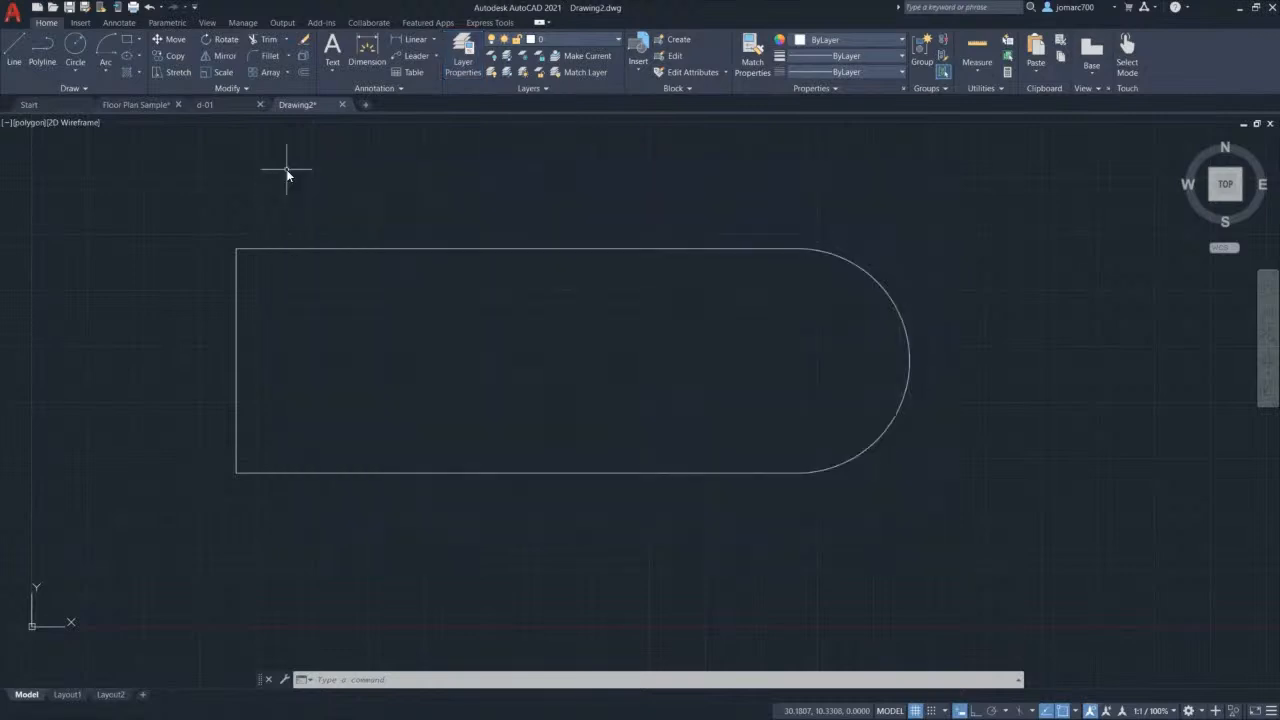
Step: Make polygon the current layer and start the REC command
click(578, 40)
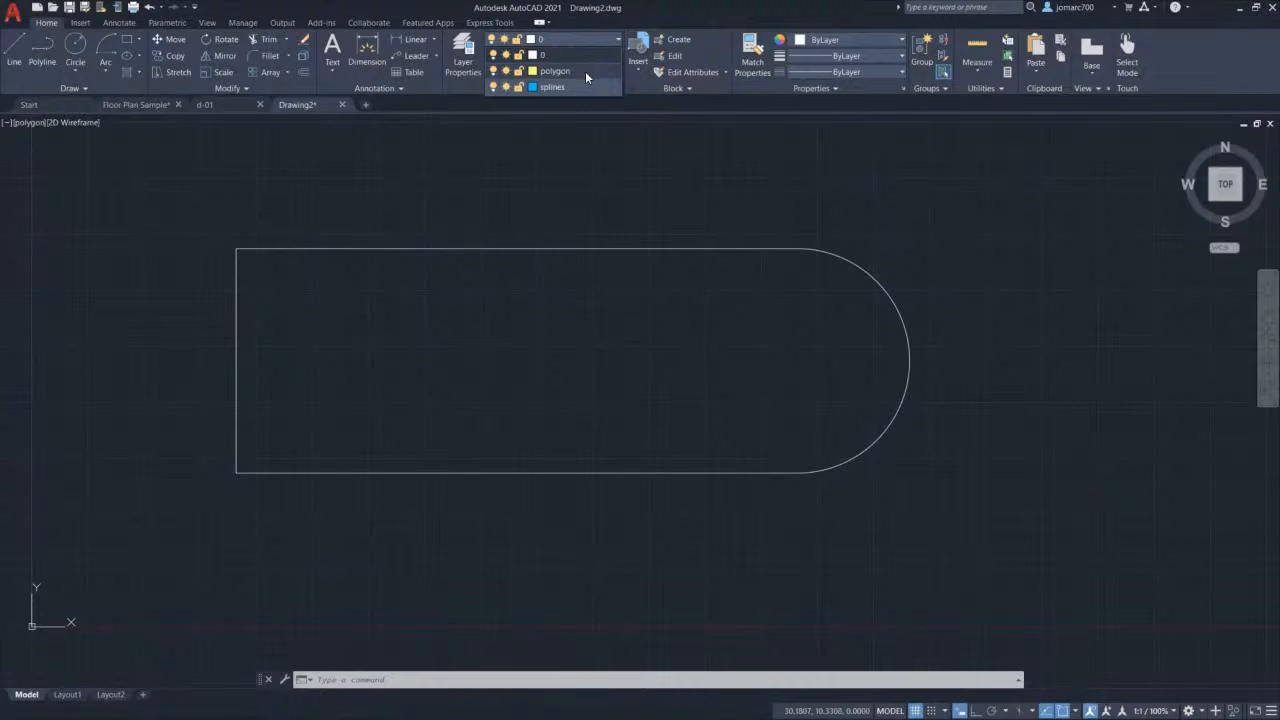
click(585, 71)
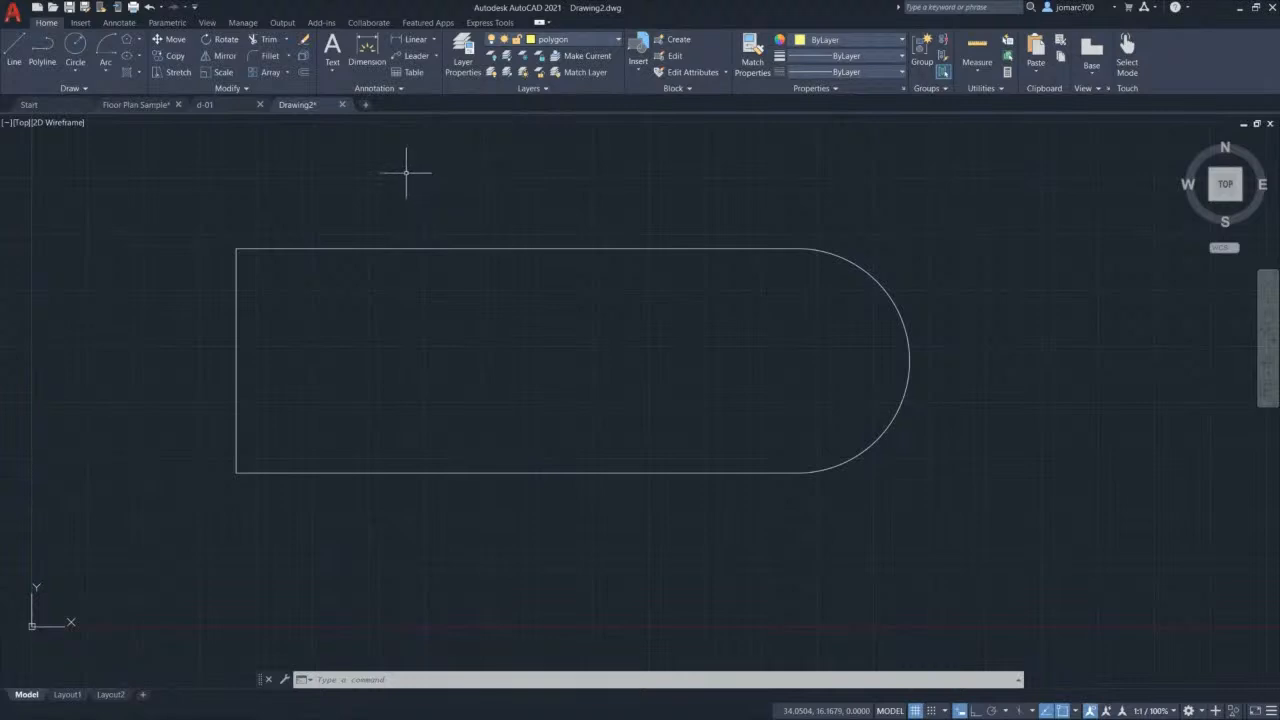
text(rec)
key(Return)
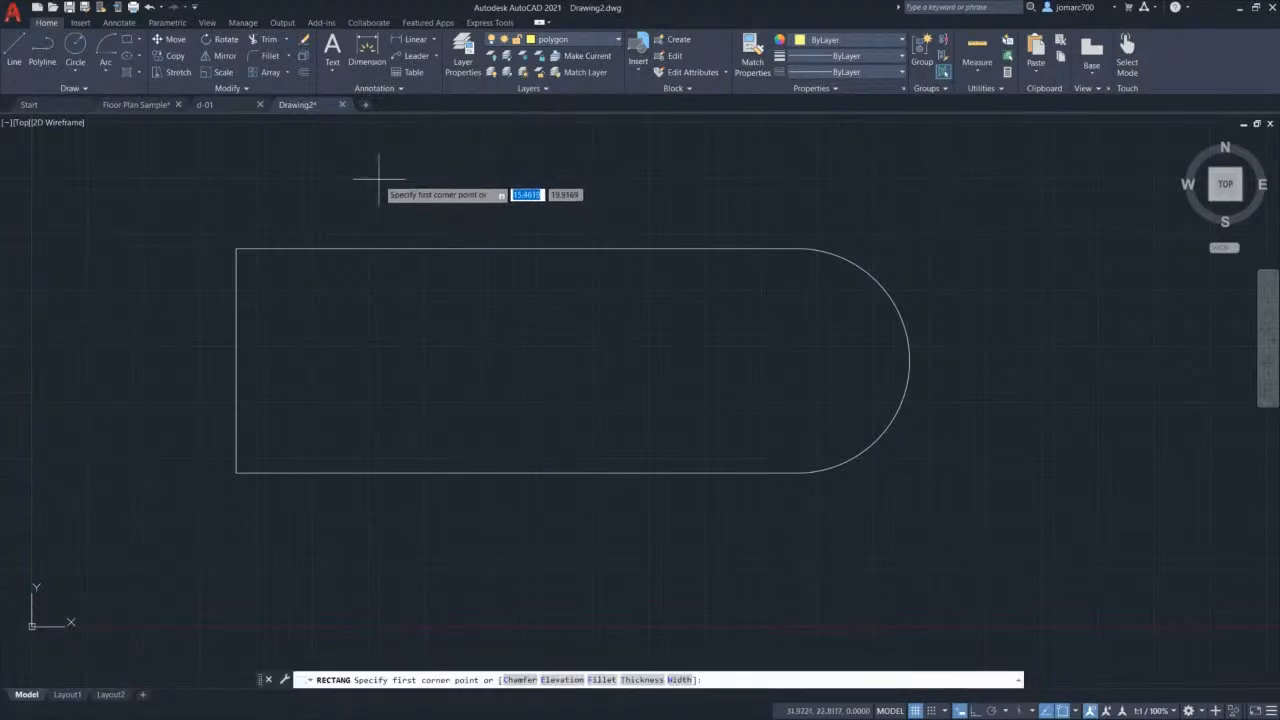
Step: Draw a 6-sided inscribed polygon centred on the arc centre, with a corner on the arc midpoint
click(139, 44)
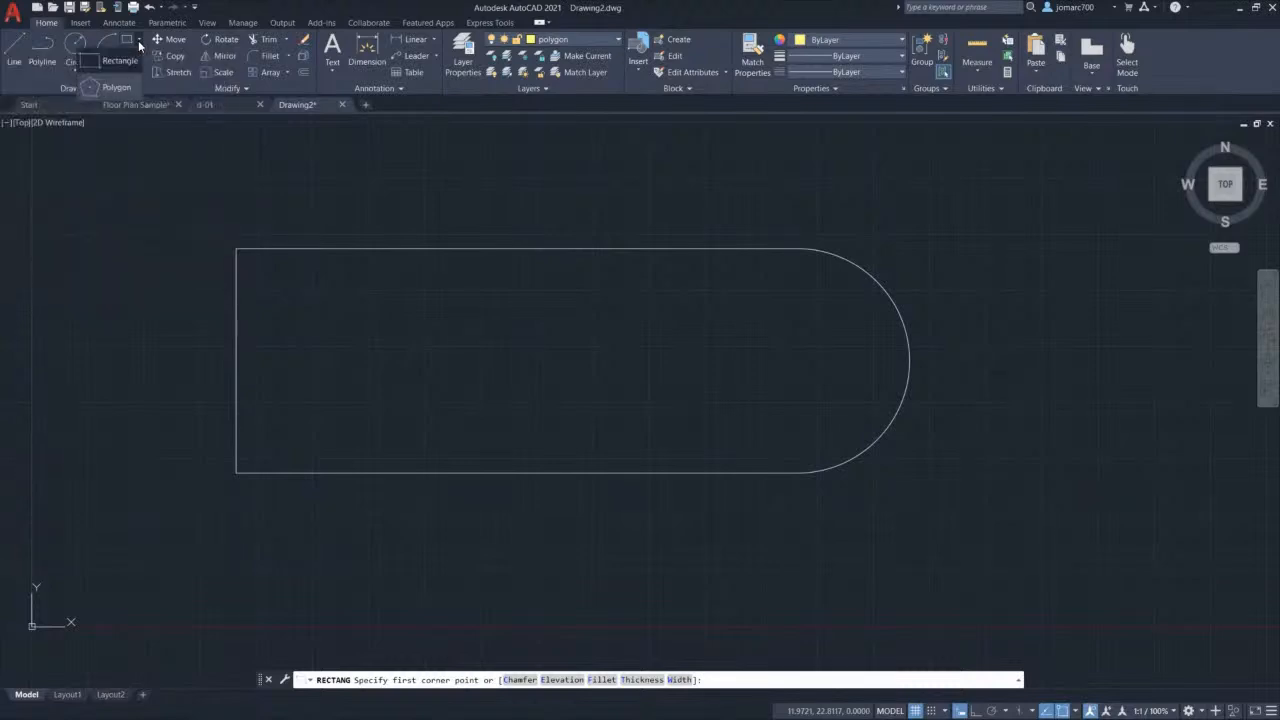
click(121, 86)
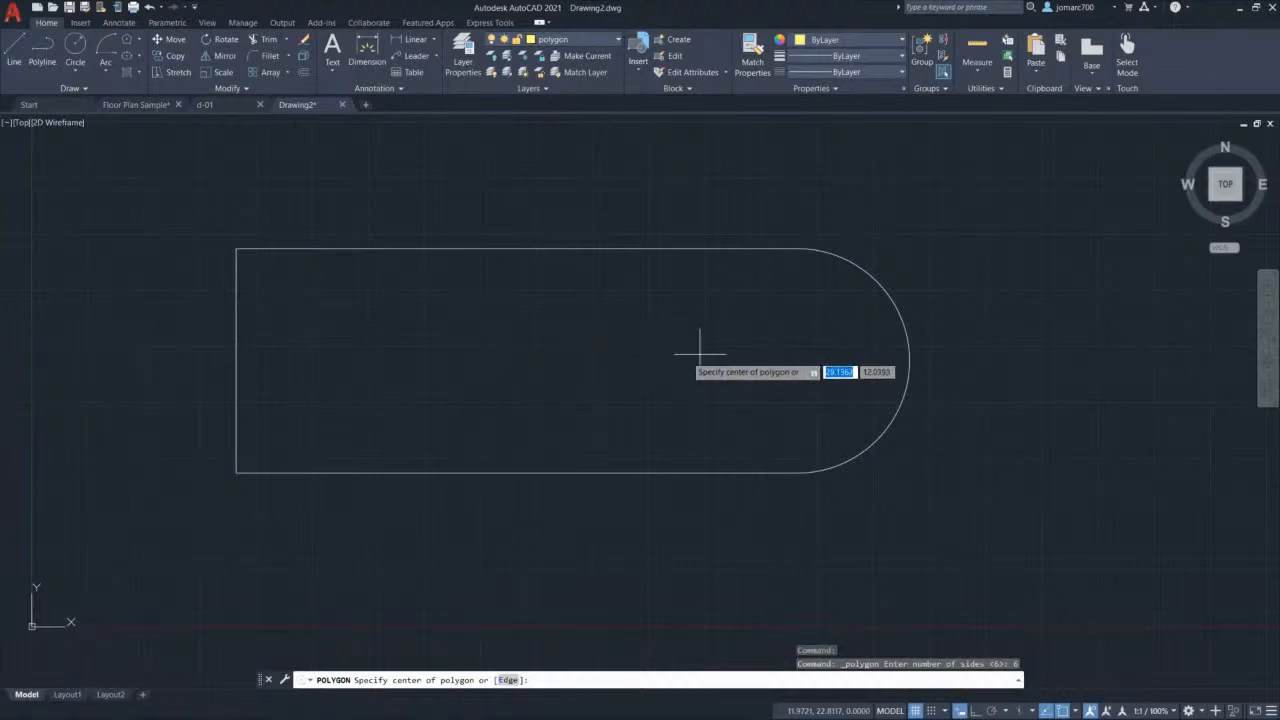
click(797, 360)
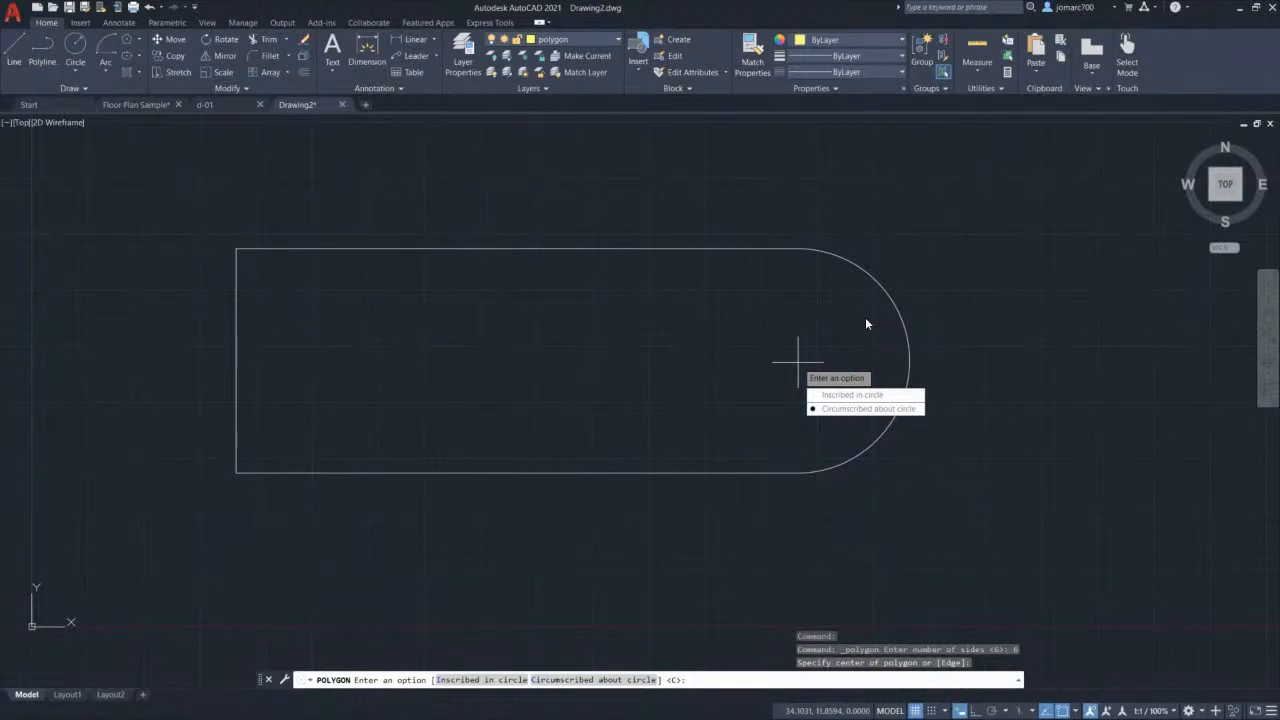
click(896, 399)
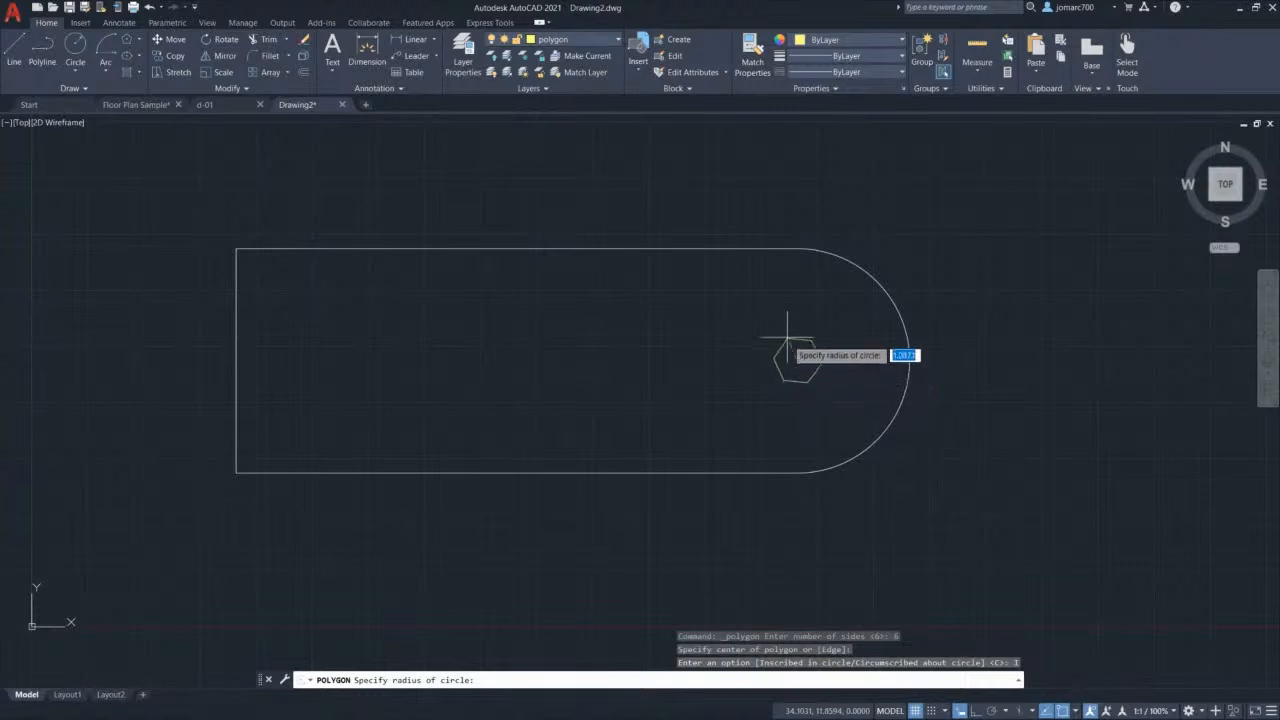
click(909, 360)
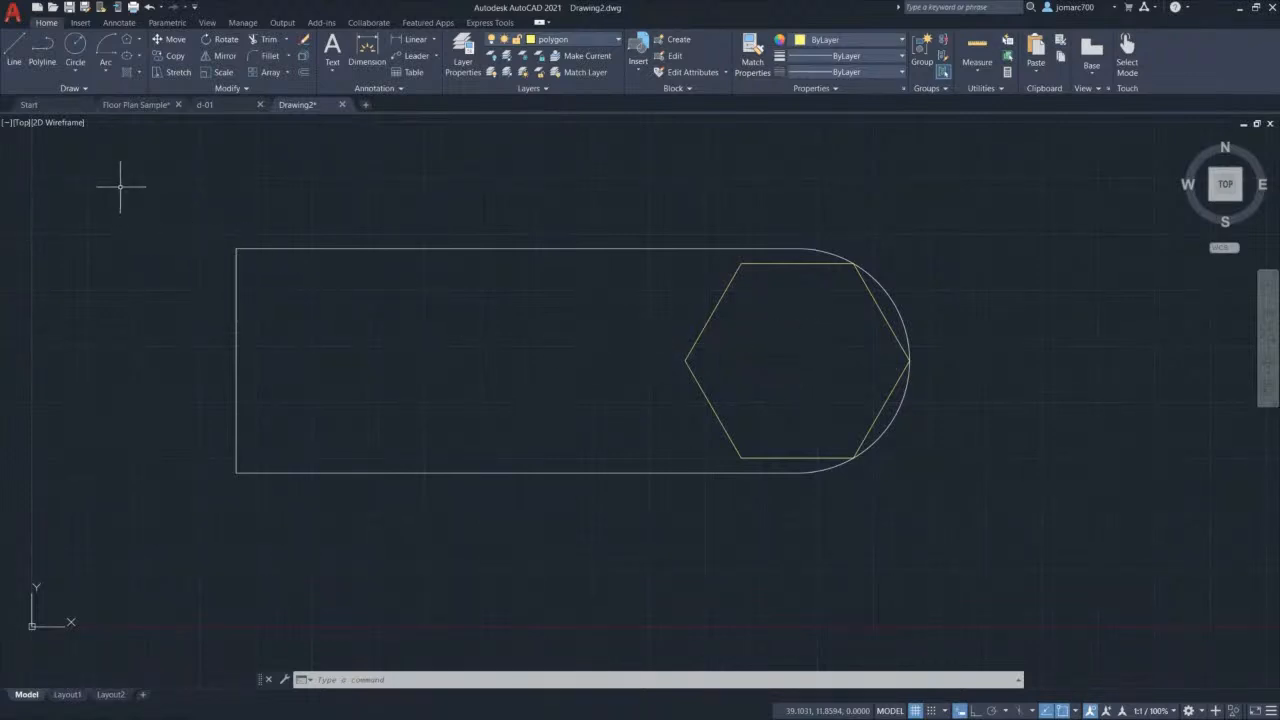
click(80, 88)
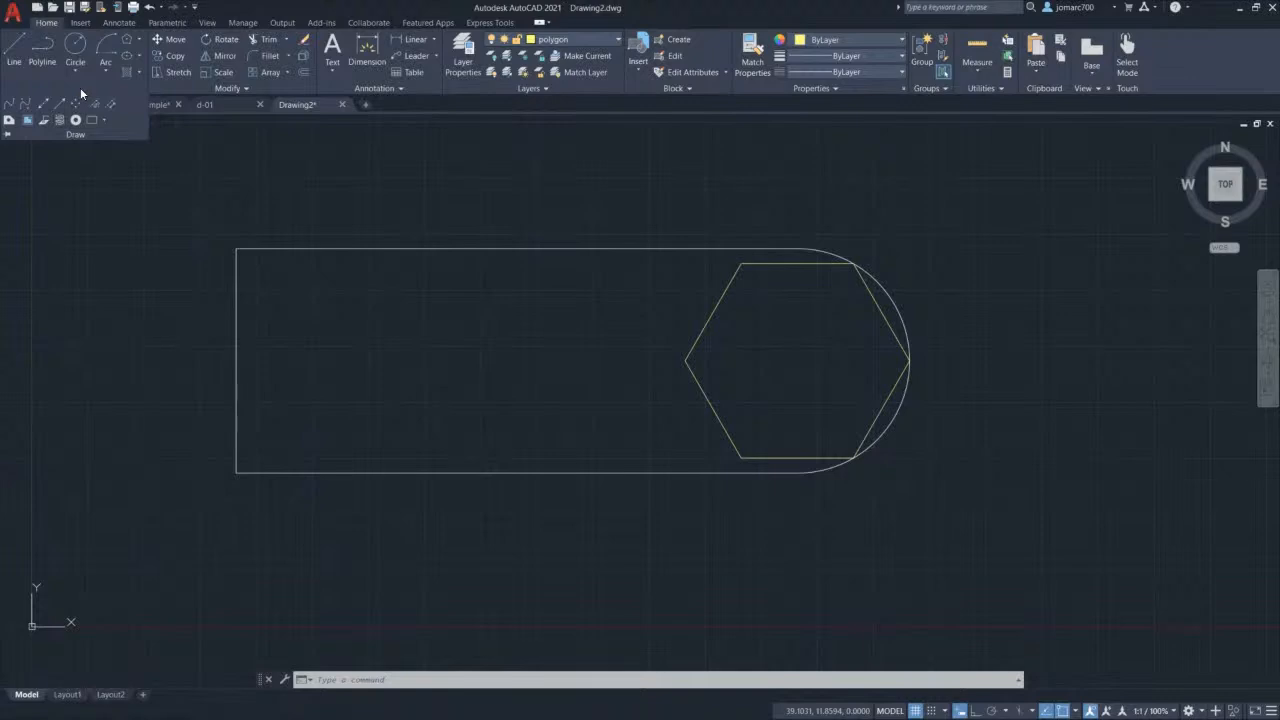
Step: Pin the Draw panel and draw a four-point Spline CV wave left to right inside the outline
click(7, 136)
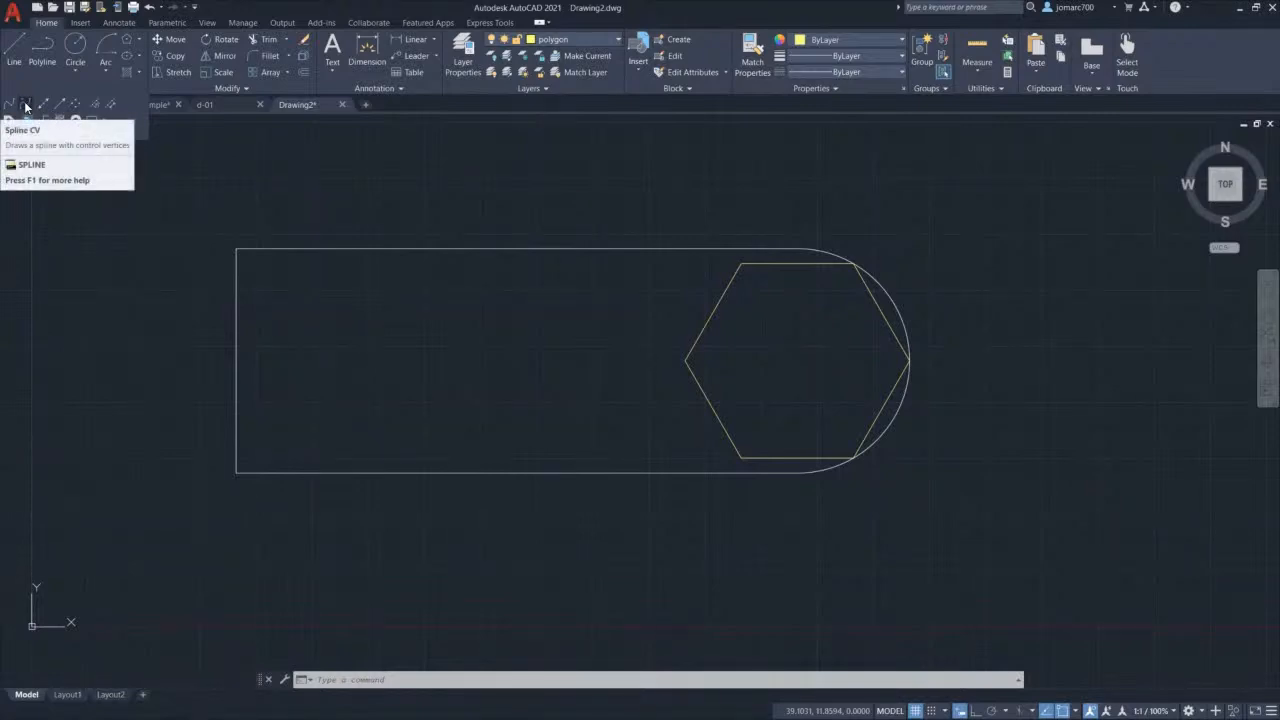
click(26, 106)
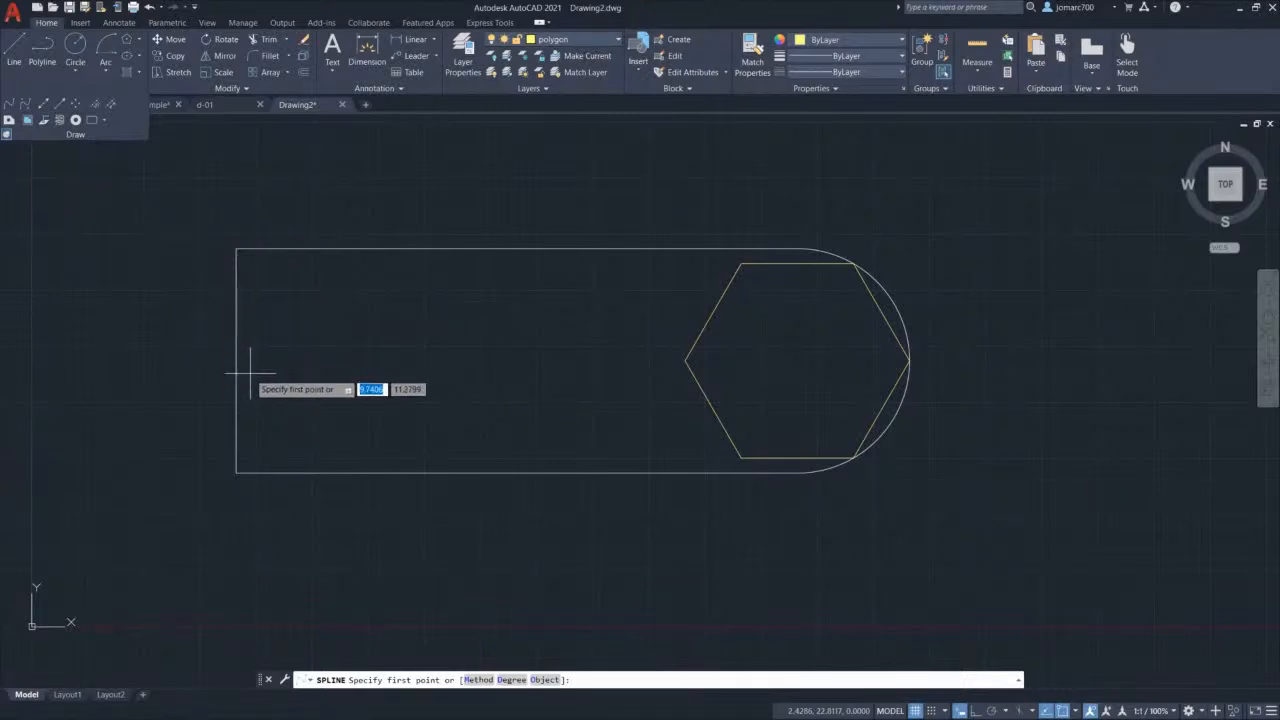
click(250, 375)
click(313, 295)
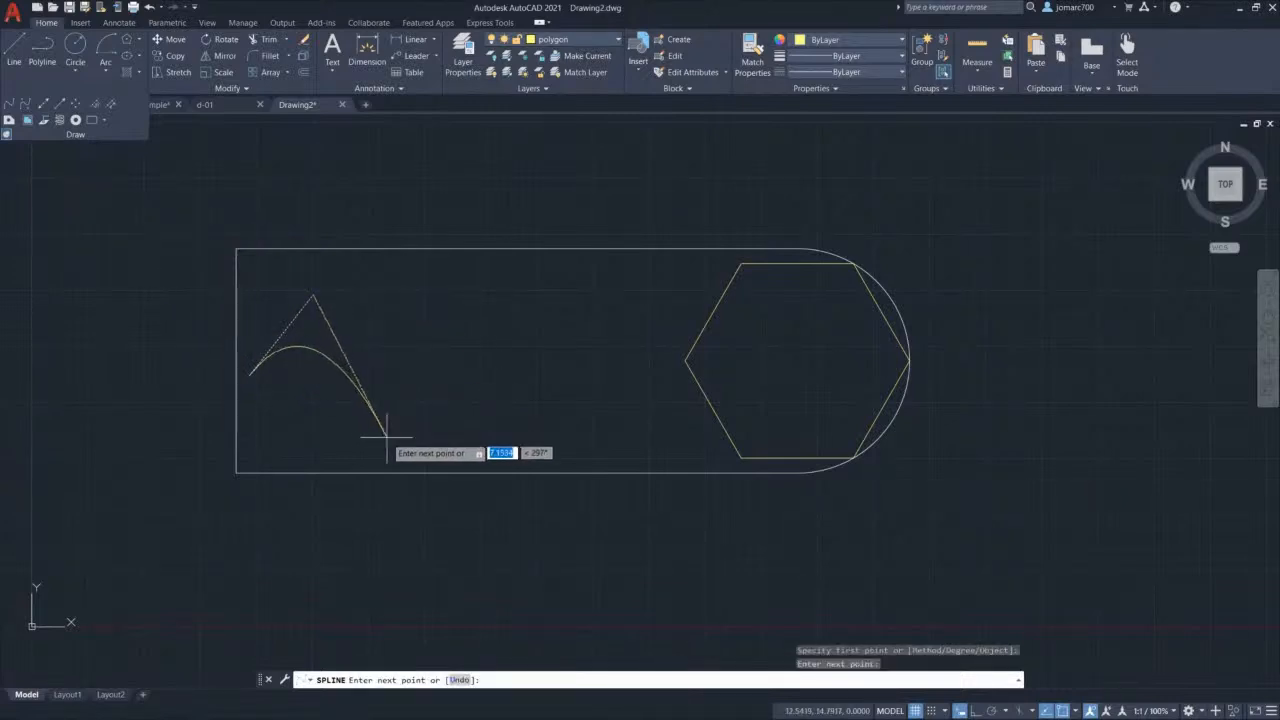
click(386, 436)
click(468, 288)
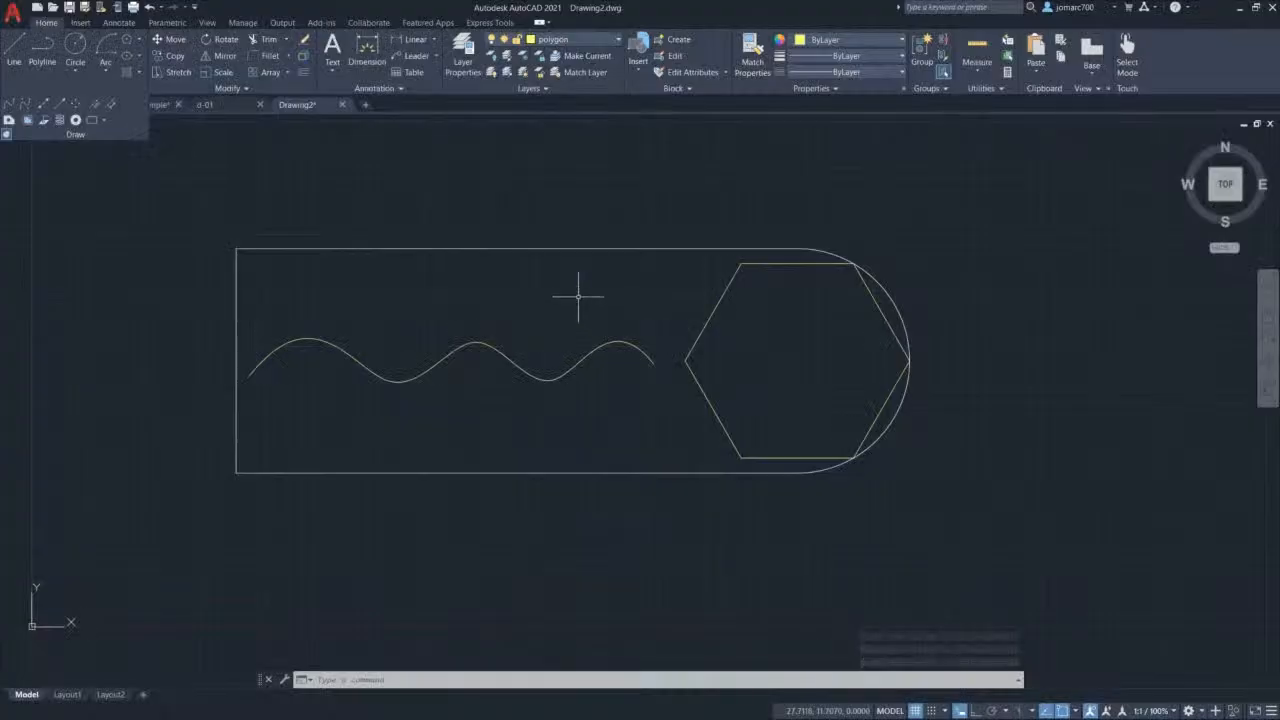
click(477, 342)
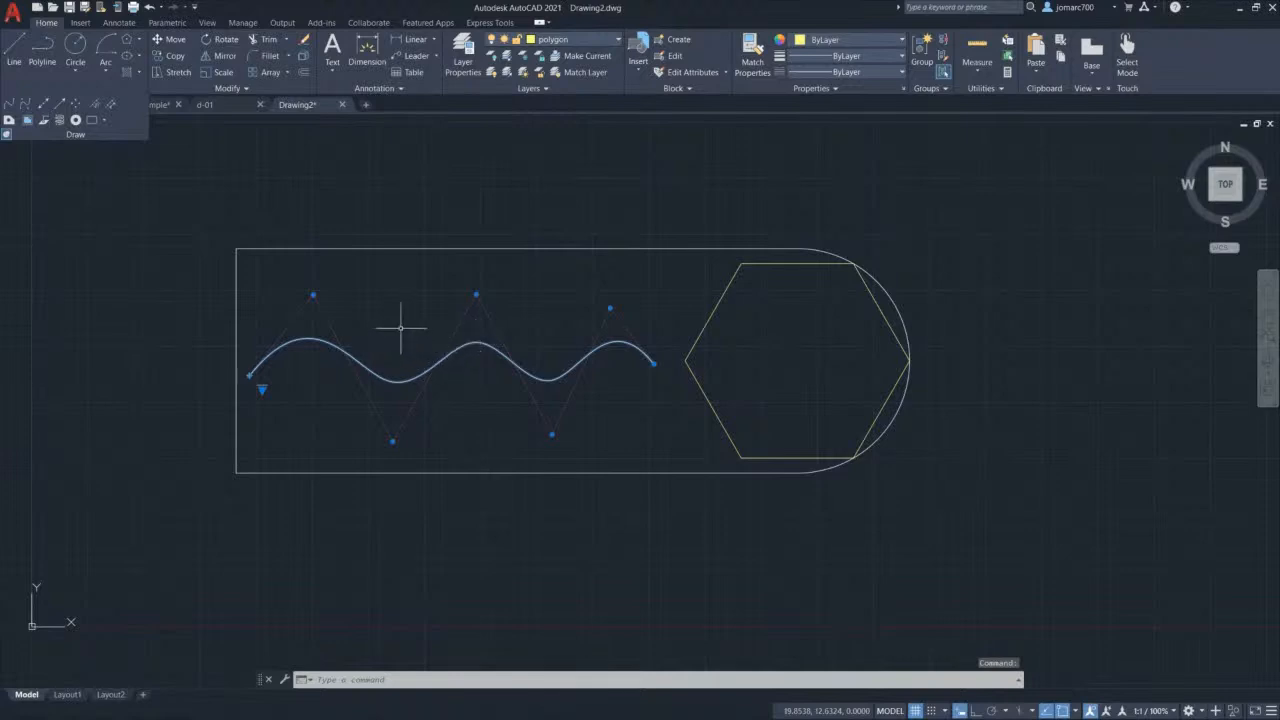
Step: Drag the spline's control vertices to raise both peaks and push both troughs lower
mouse_move(313, 295)
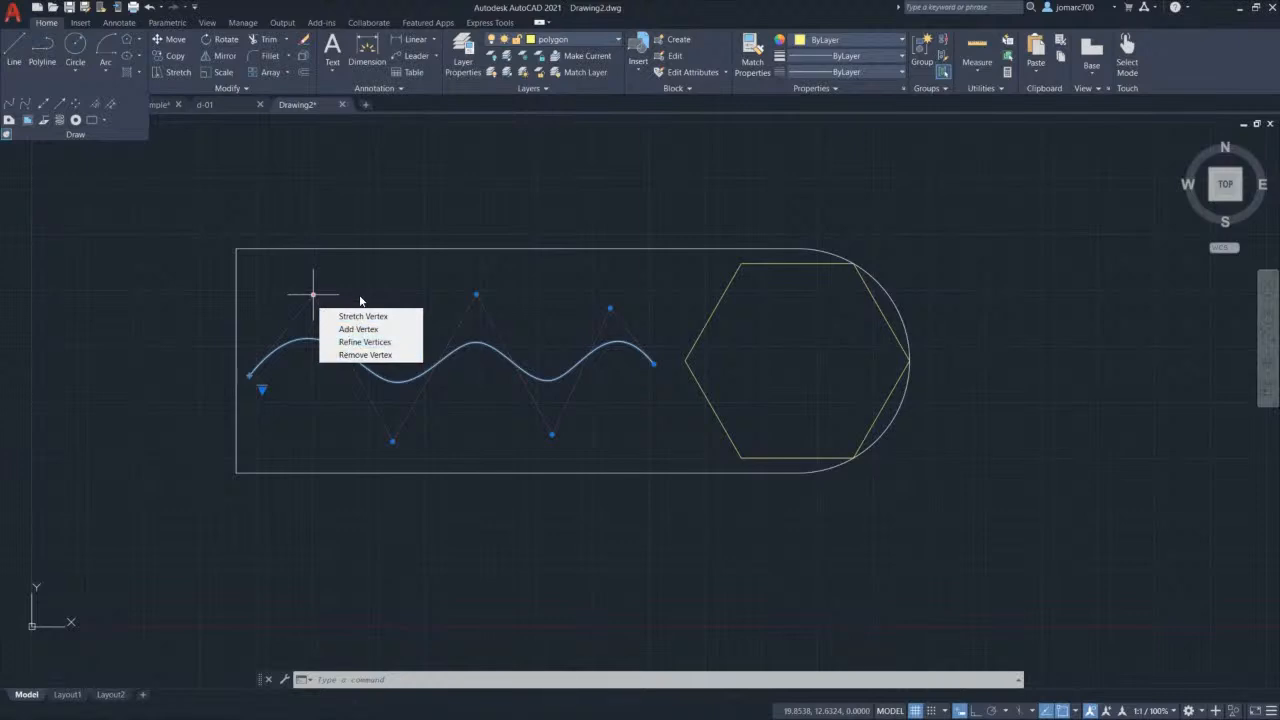
click(313, 294)
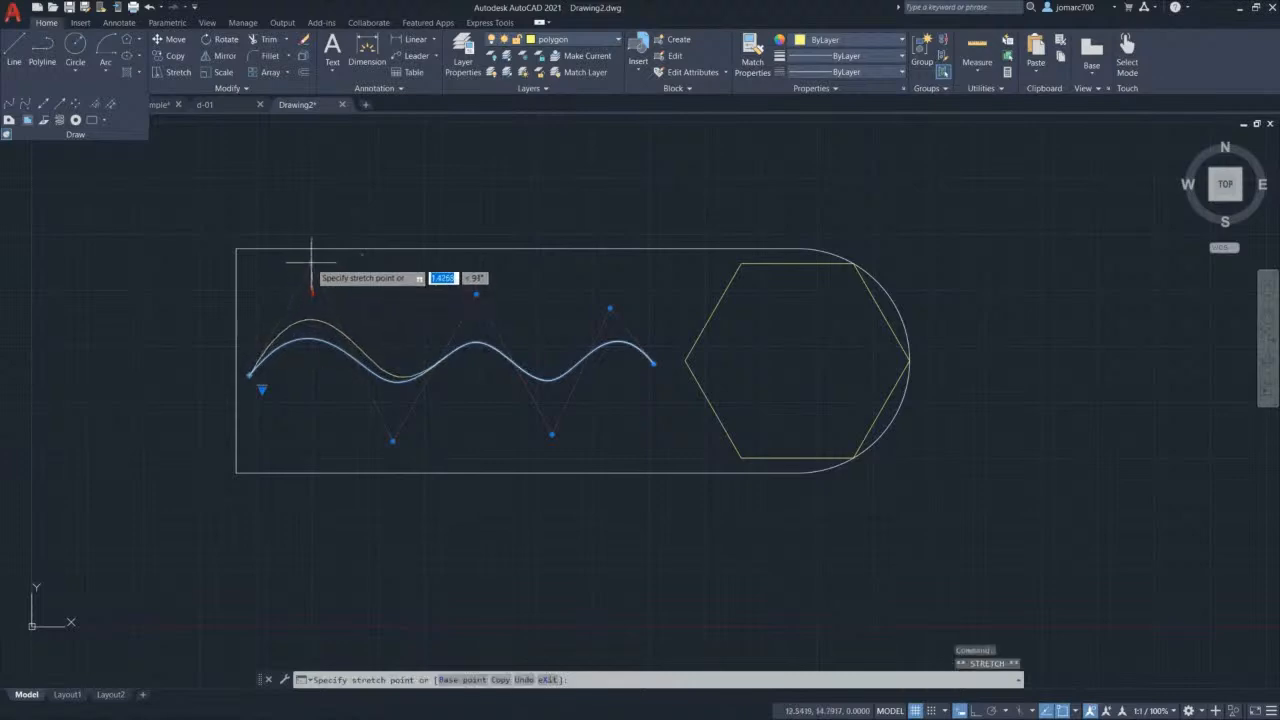
click(315, 210)
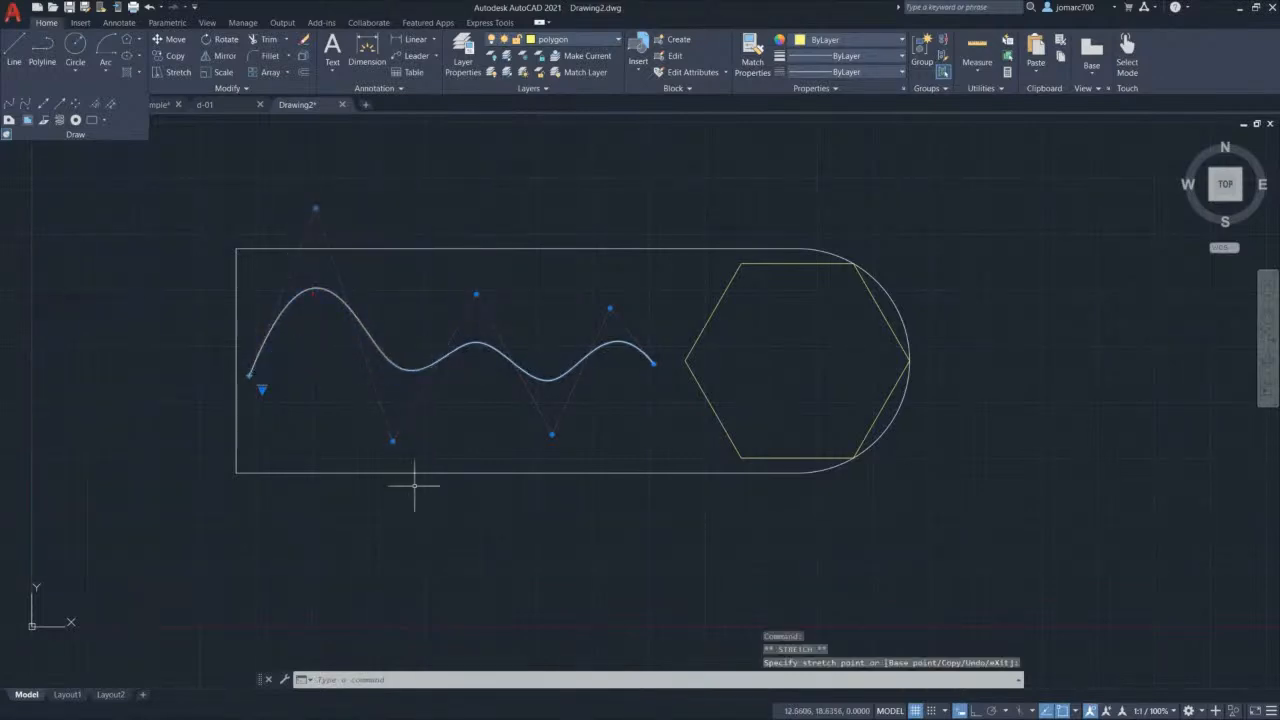
click(392, 440)
click(397, 535)
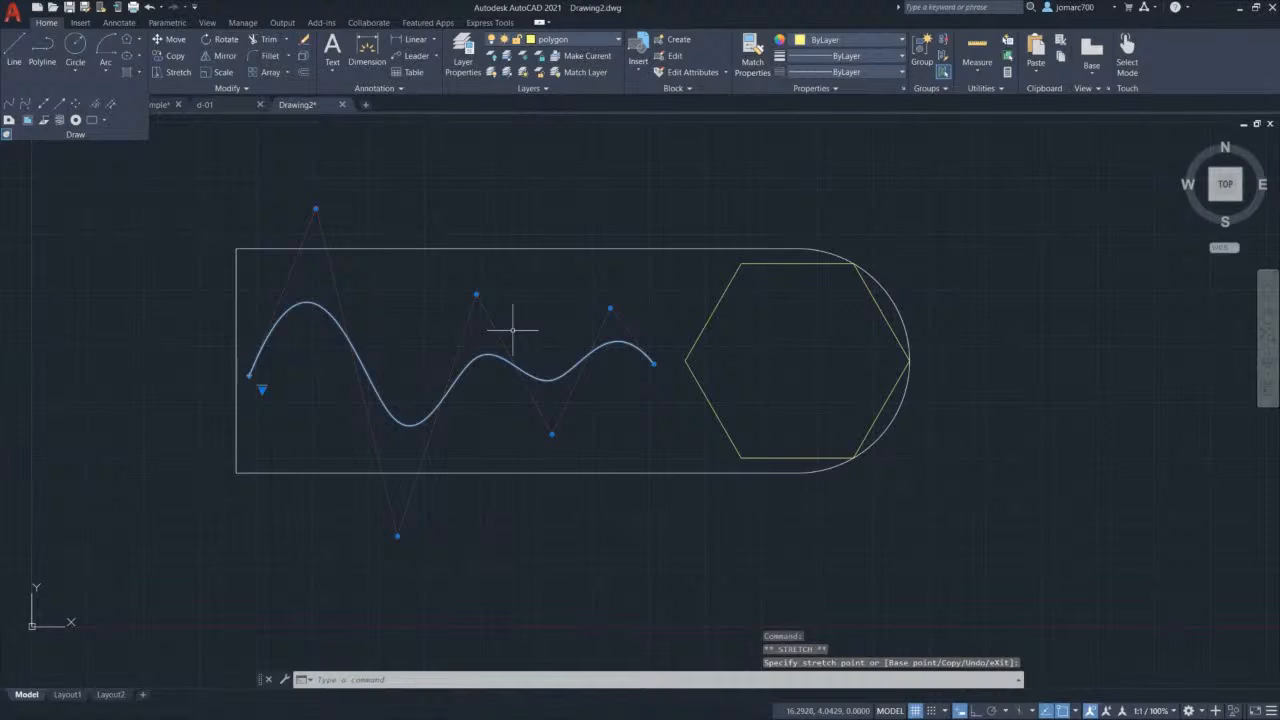
click(476, 294)
click(495, 192)
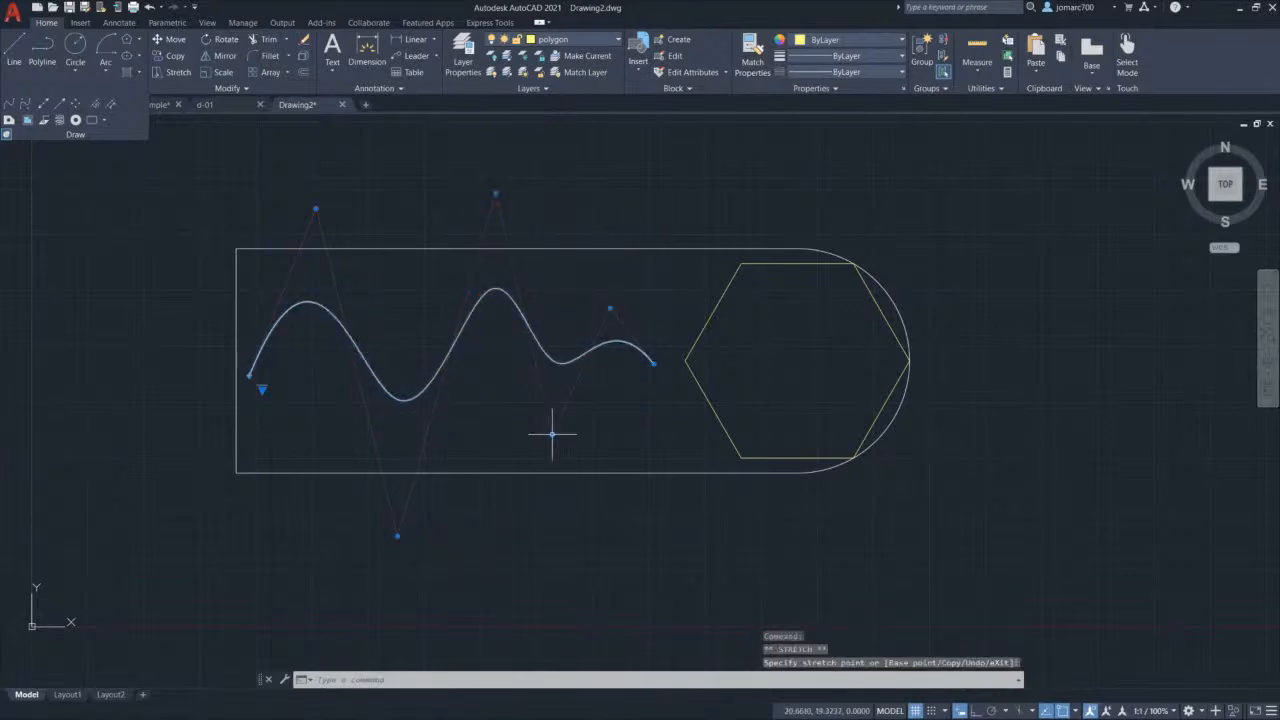
click(552, 434)
click(567, 567)
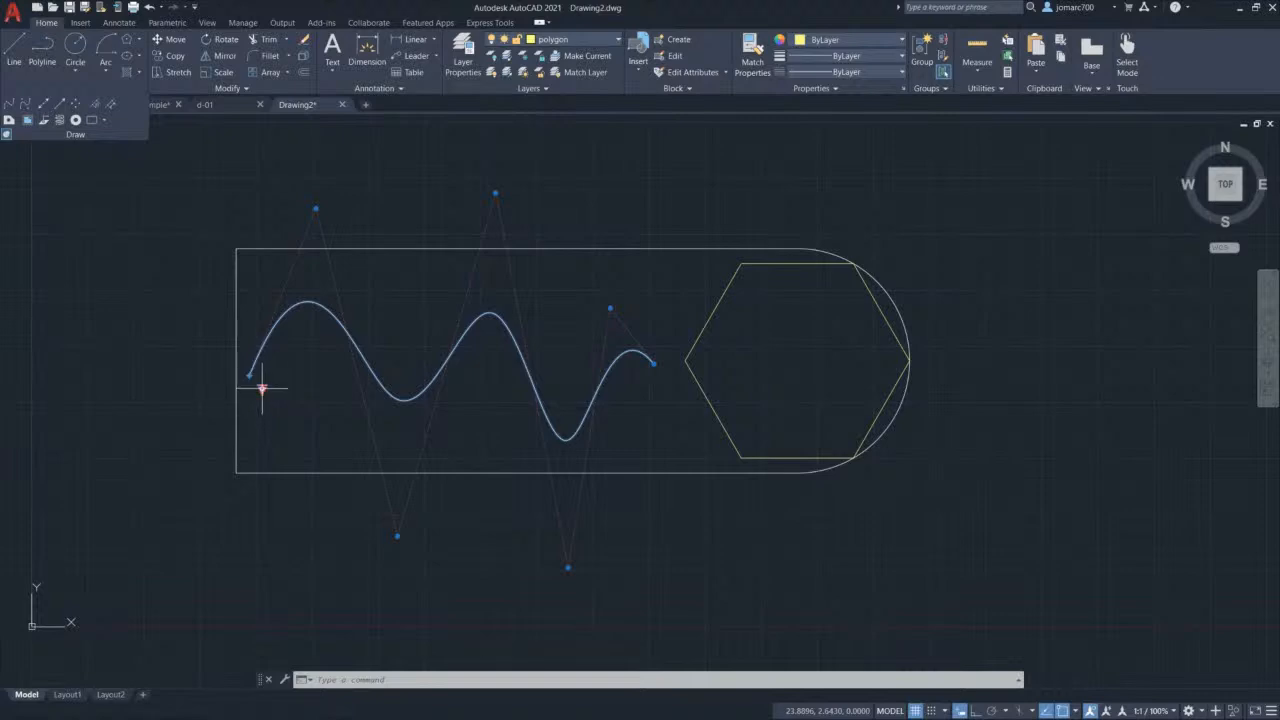
mouse_move(262, 389)
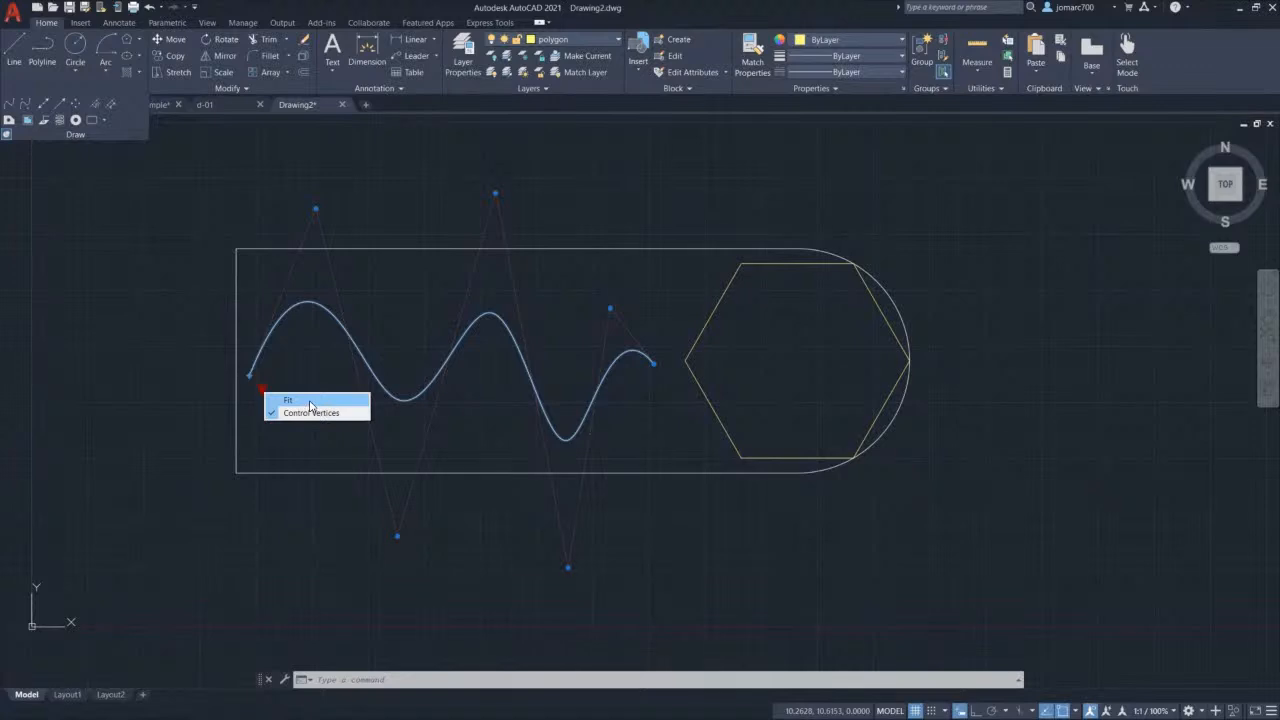
Step: Switch the spline to fit points and move three points, lifting the peak and shifting the right end
click(310, 402)
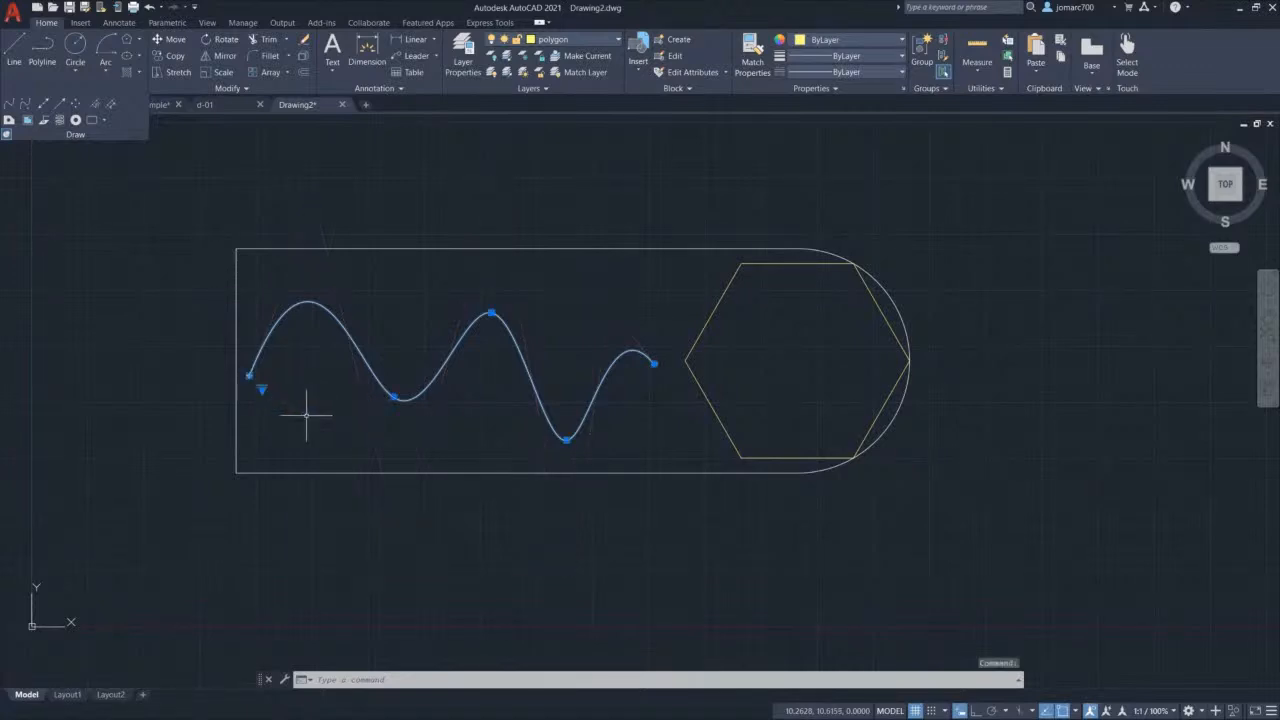
click(394, 397)
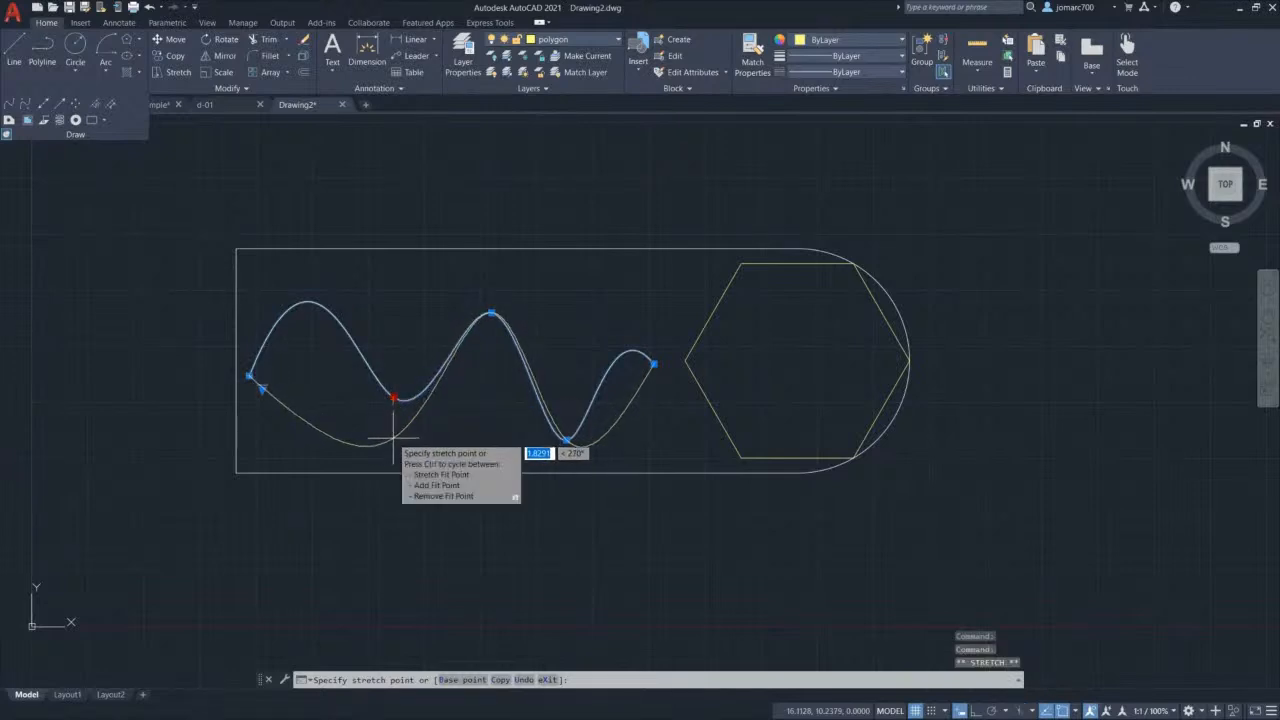
click(393, 438)
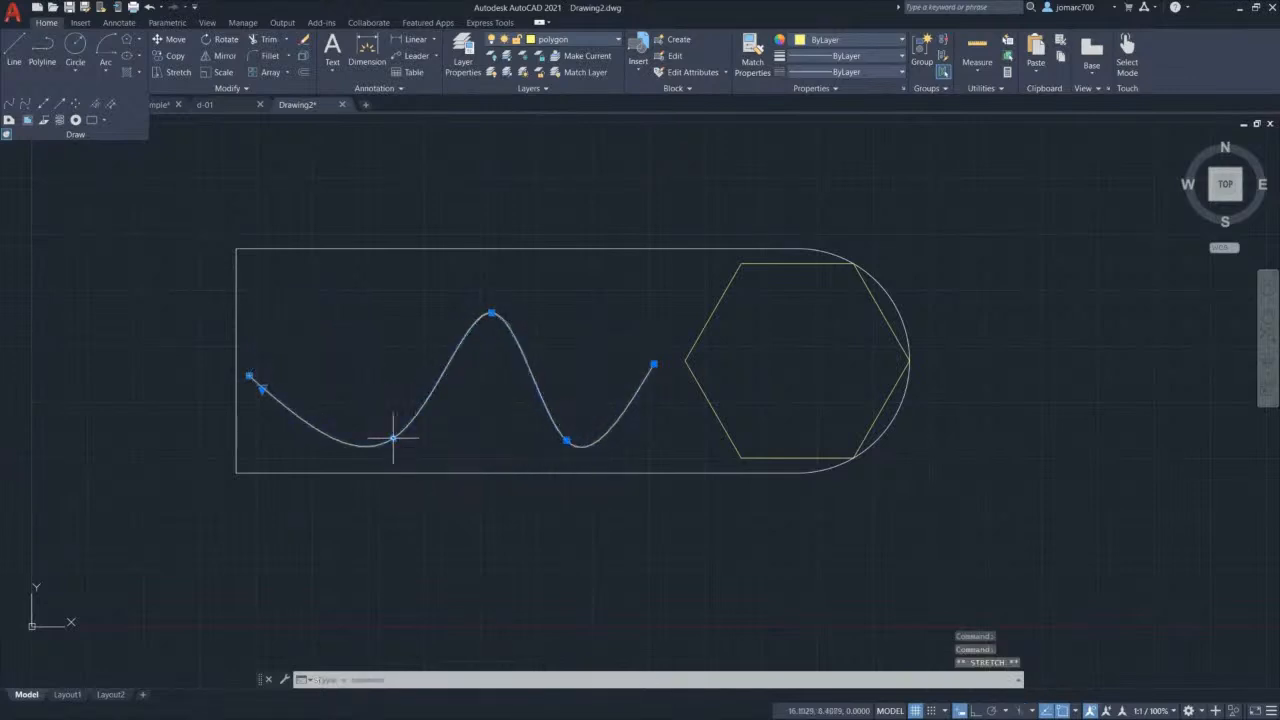
click(492, 314)
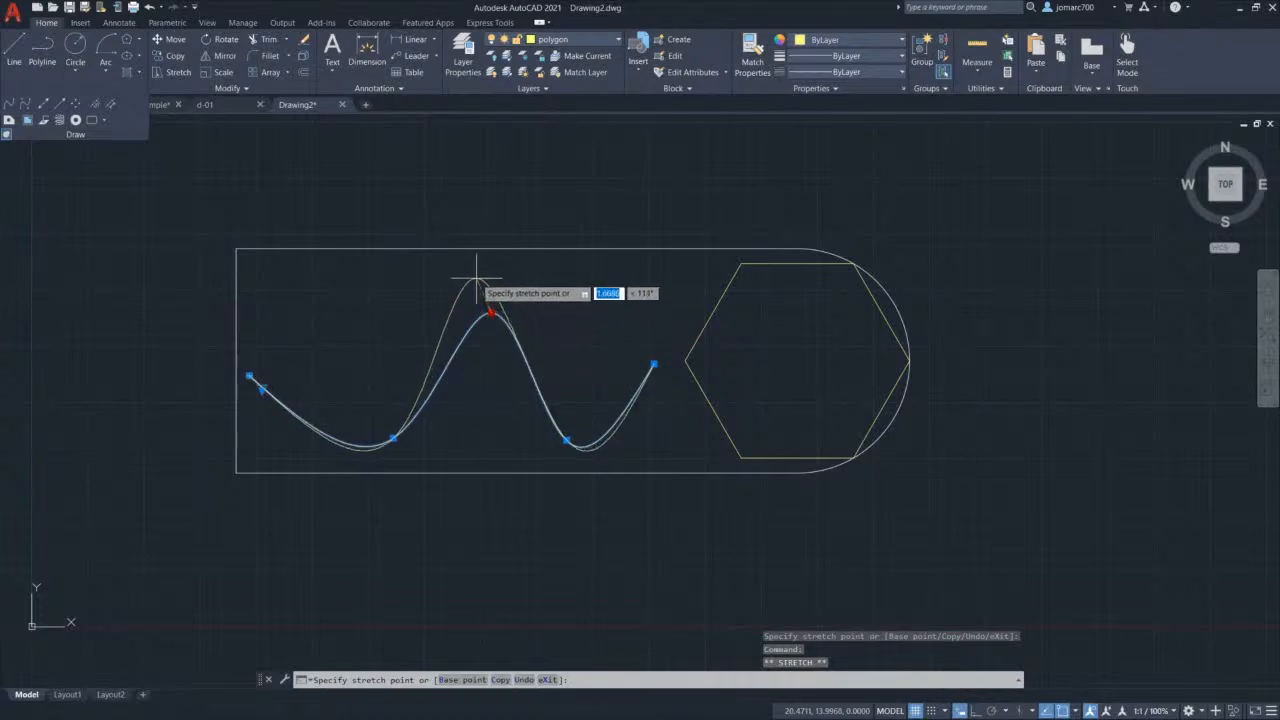
click(476, 277)
click(568, 440)
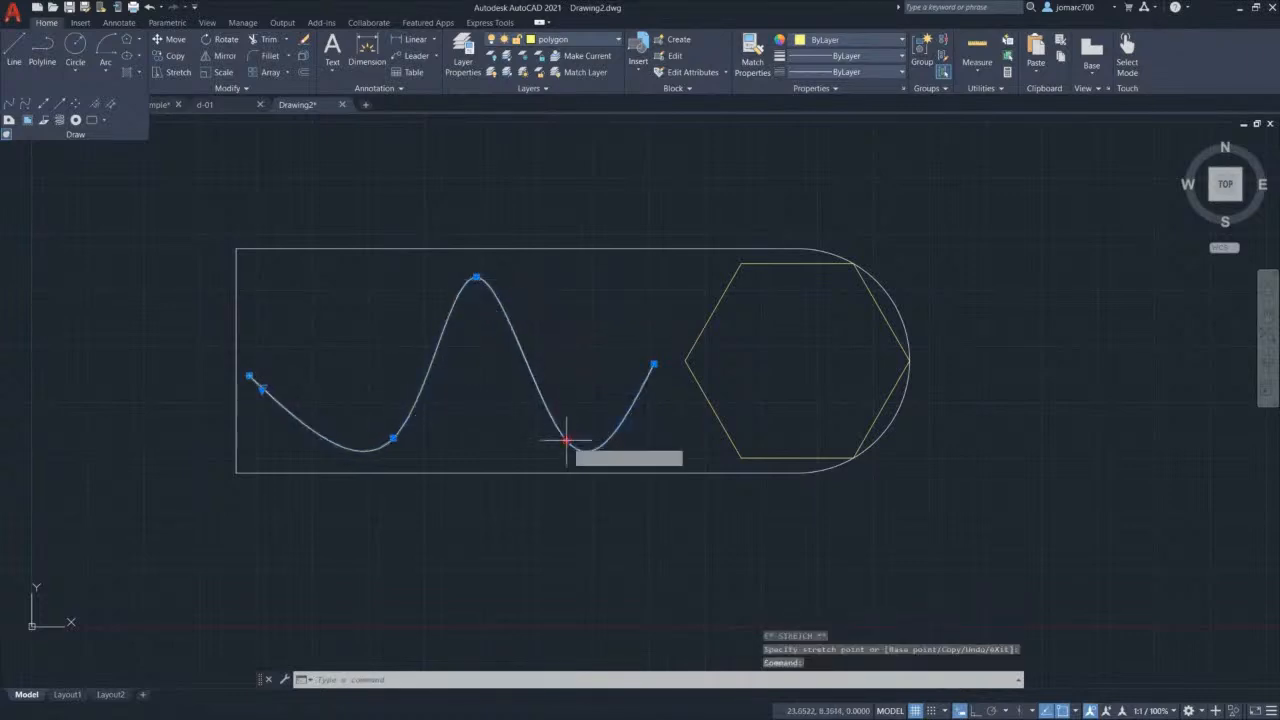
click(626, 420)
key(Escape)
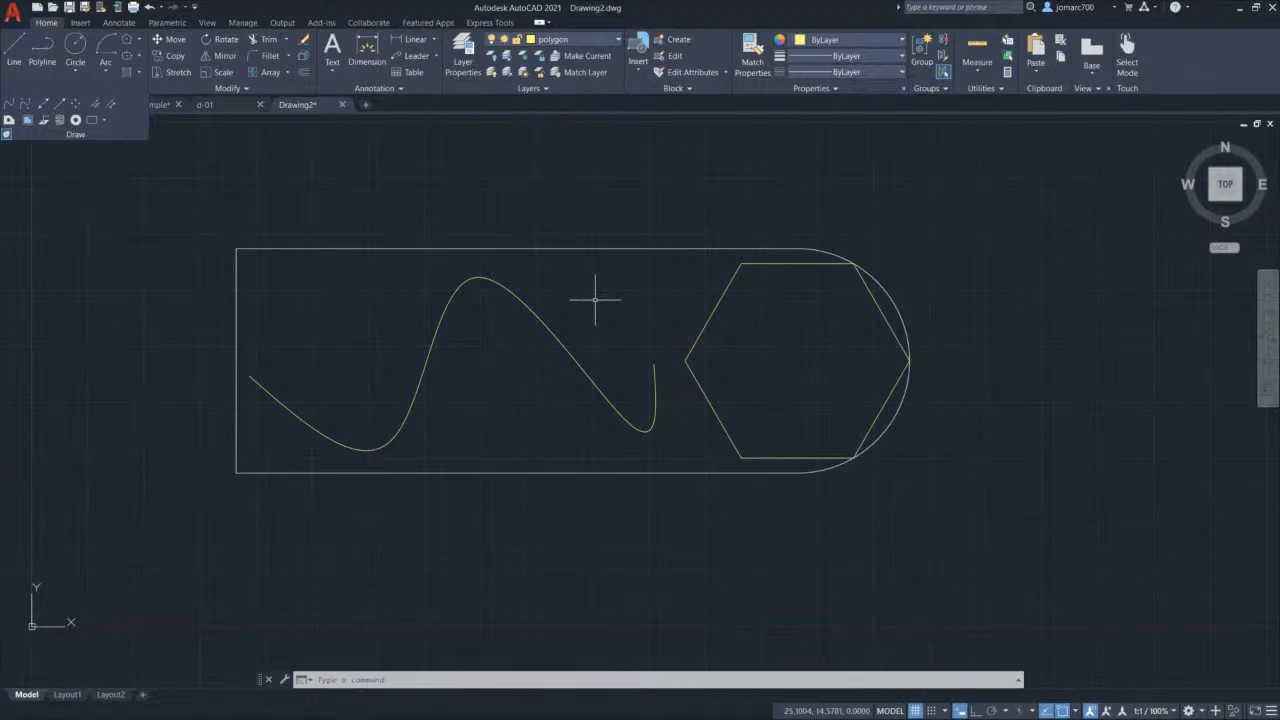
click(529, 307)
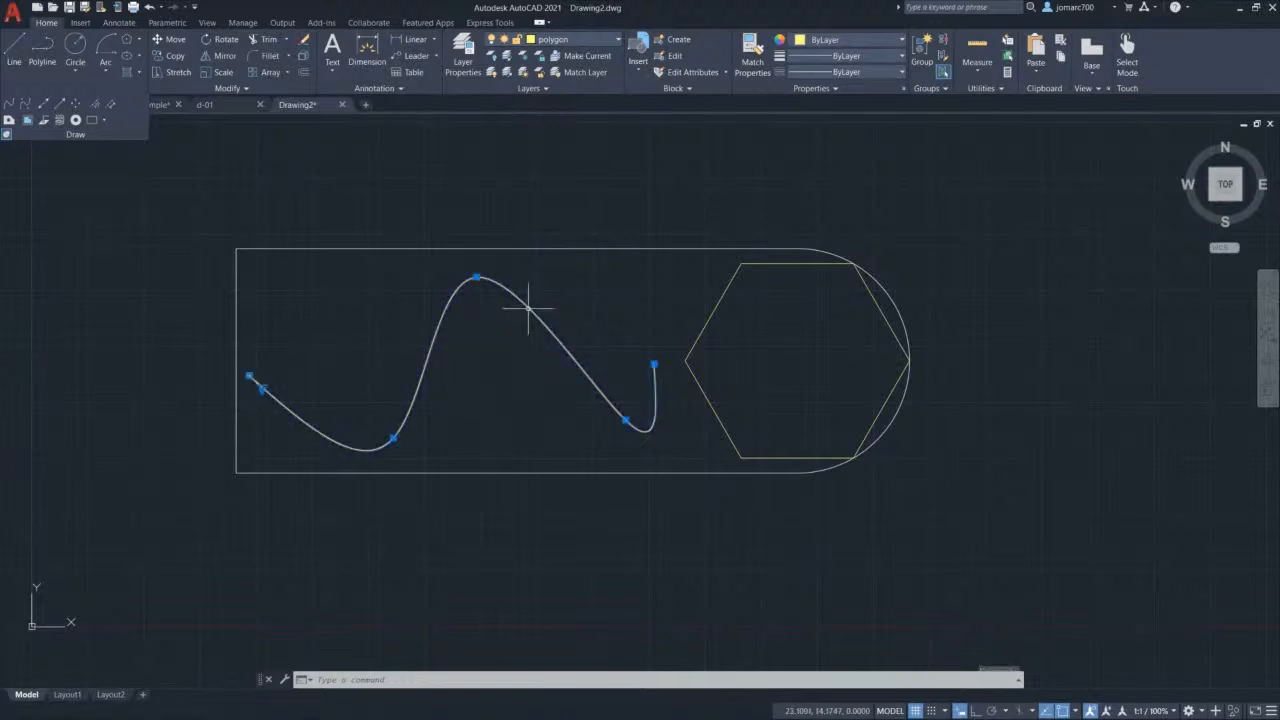
Step: Move the spline onto the splines layer and reopen the layer manager with LA
click(577, 41)
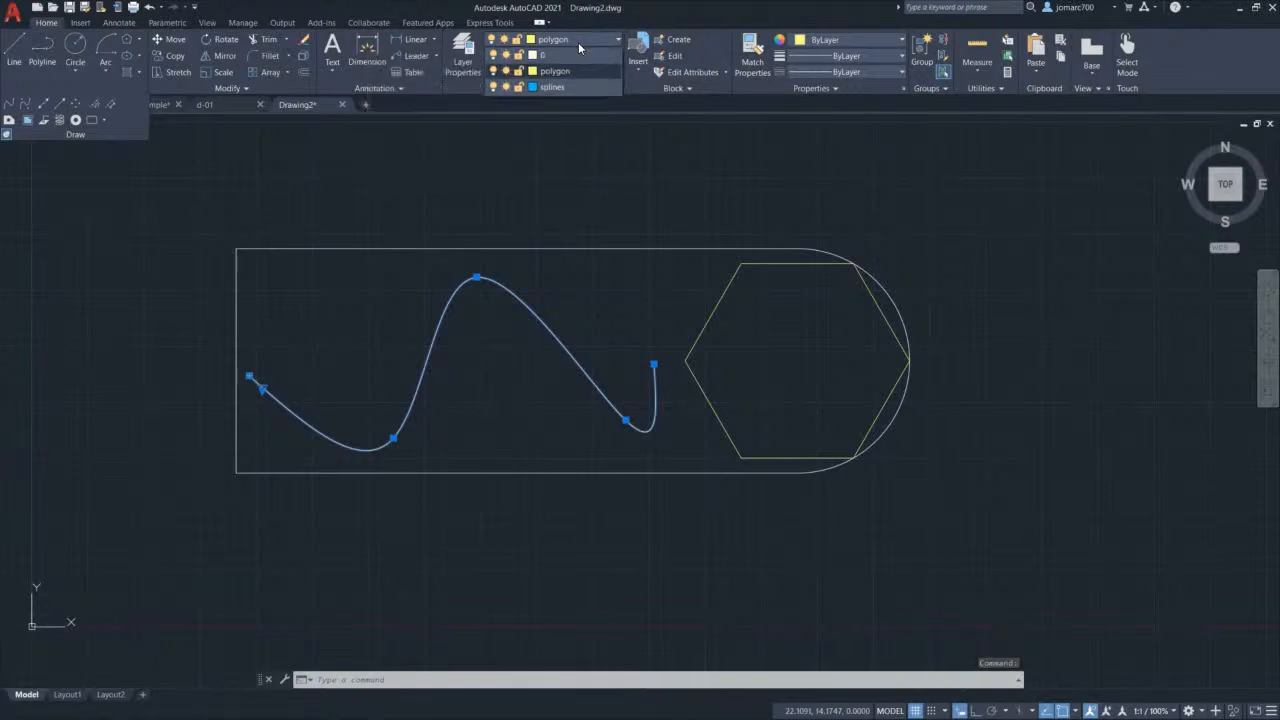
click(570, 86)
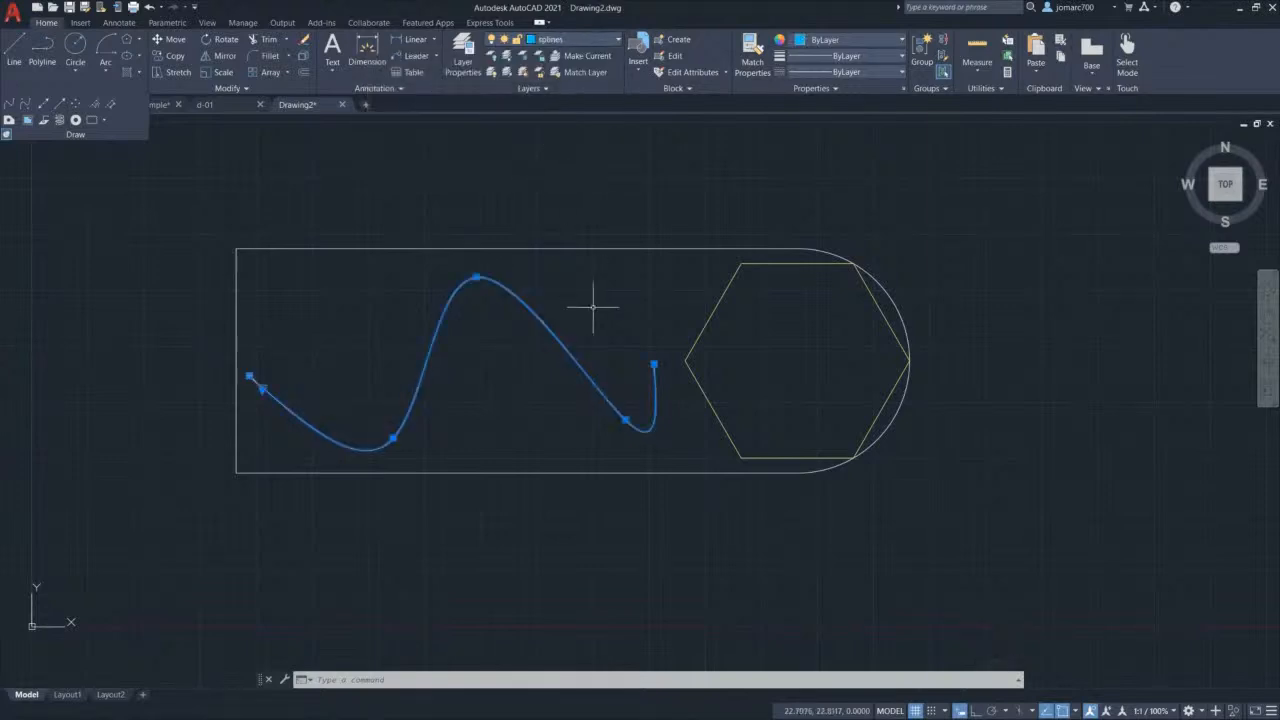
key(Escape)
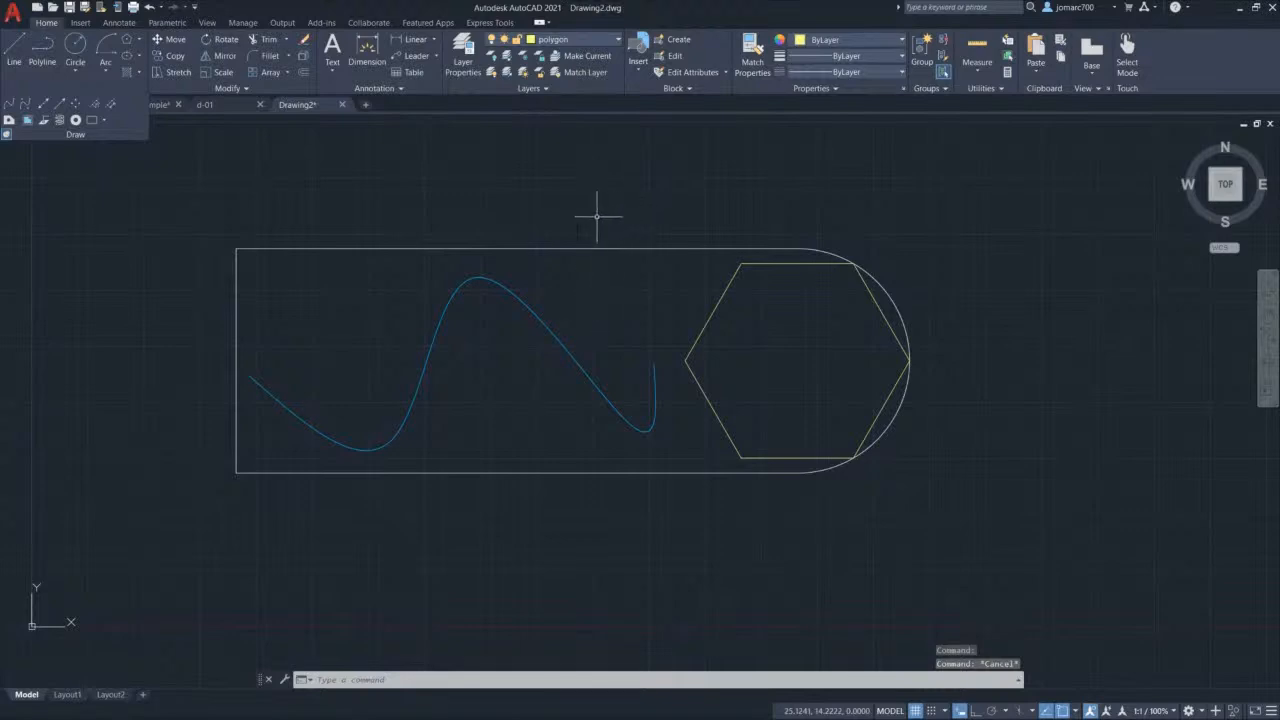
text(LA)
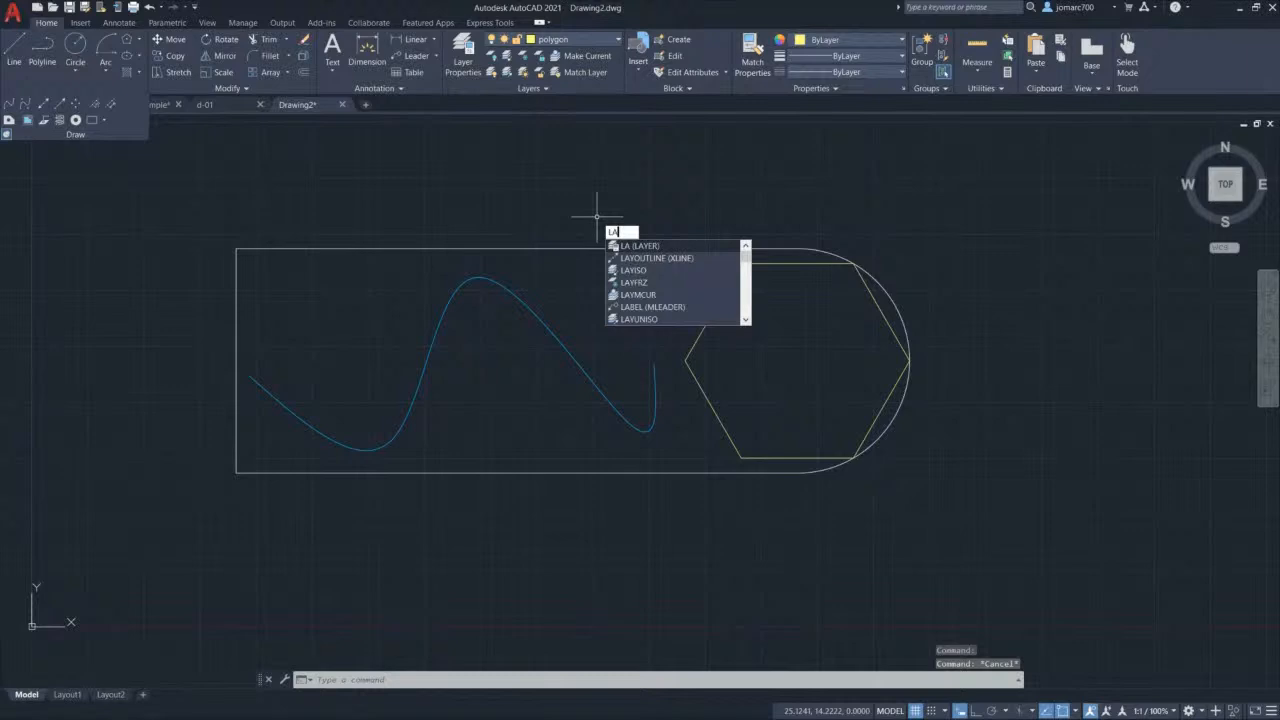
key(Return)
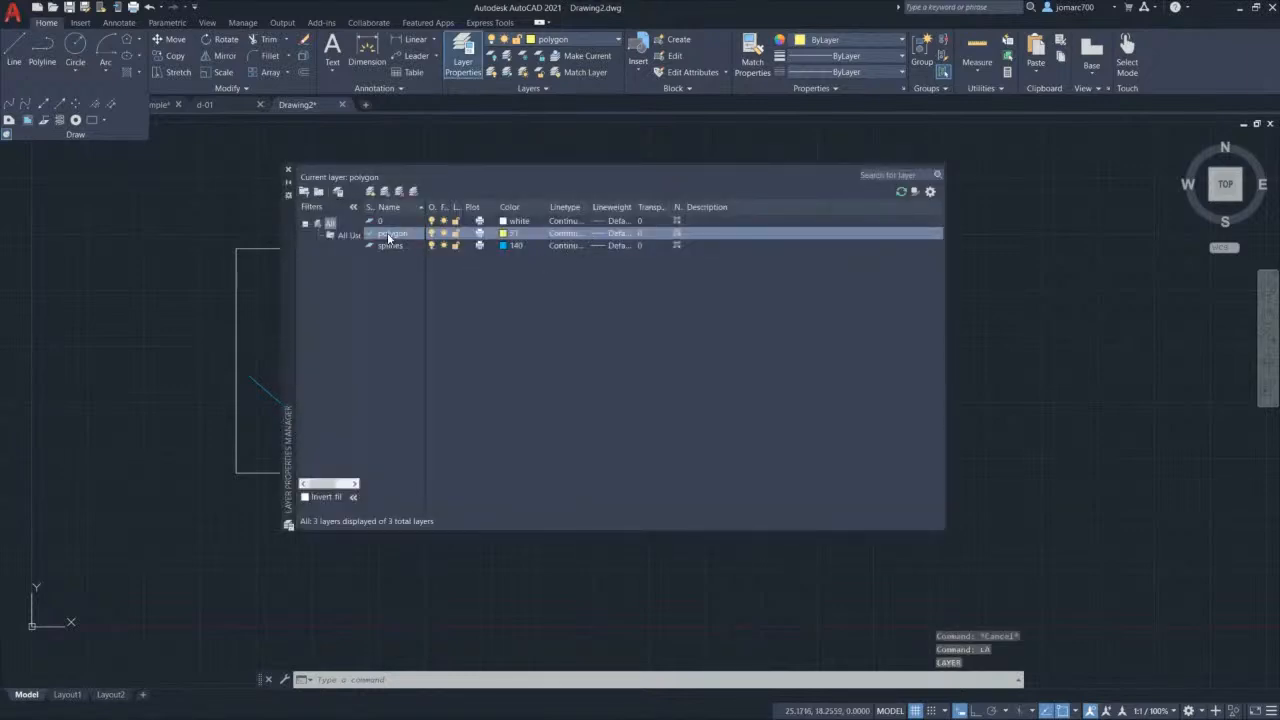
Step: Add a layer 'polyline' with red colour 10, set it current, and close the manager
click(370, 191)
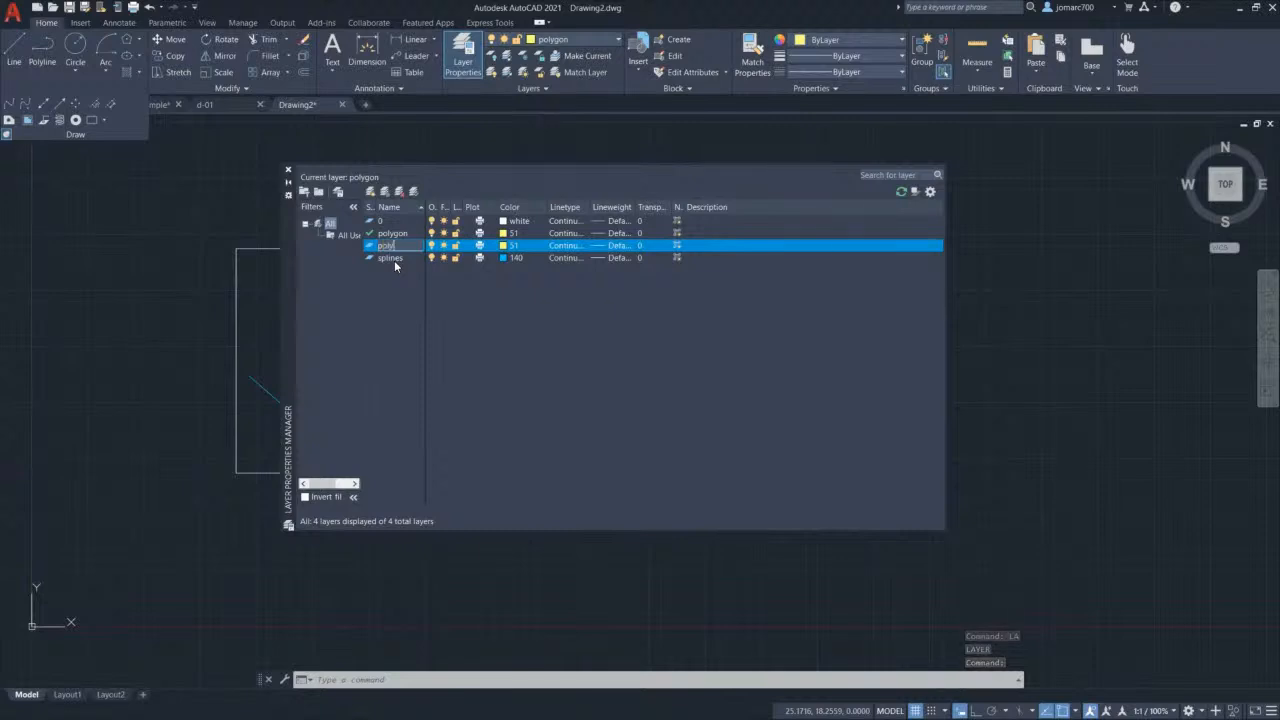
text(line)
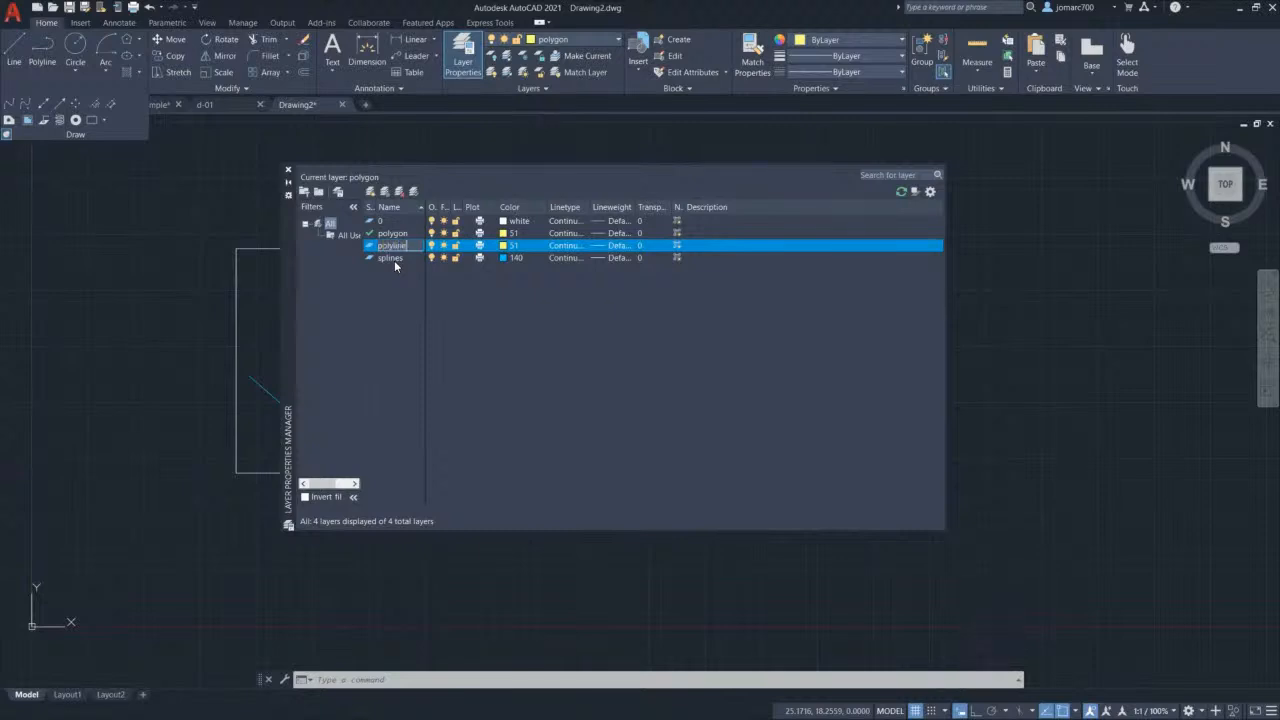
click(504, 249)
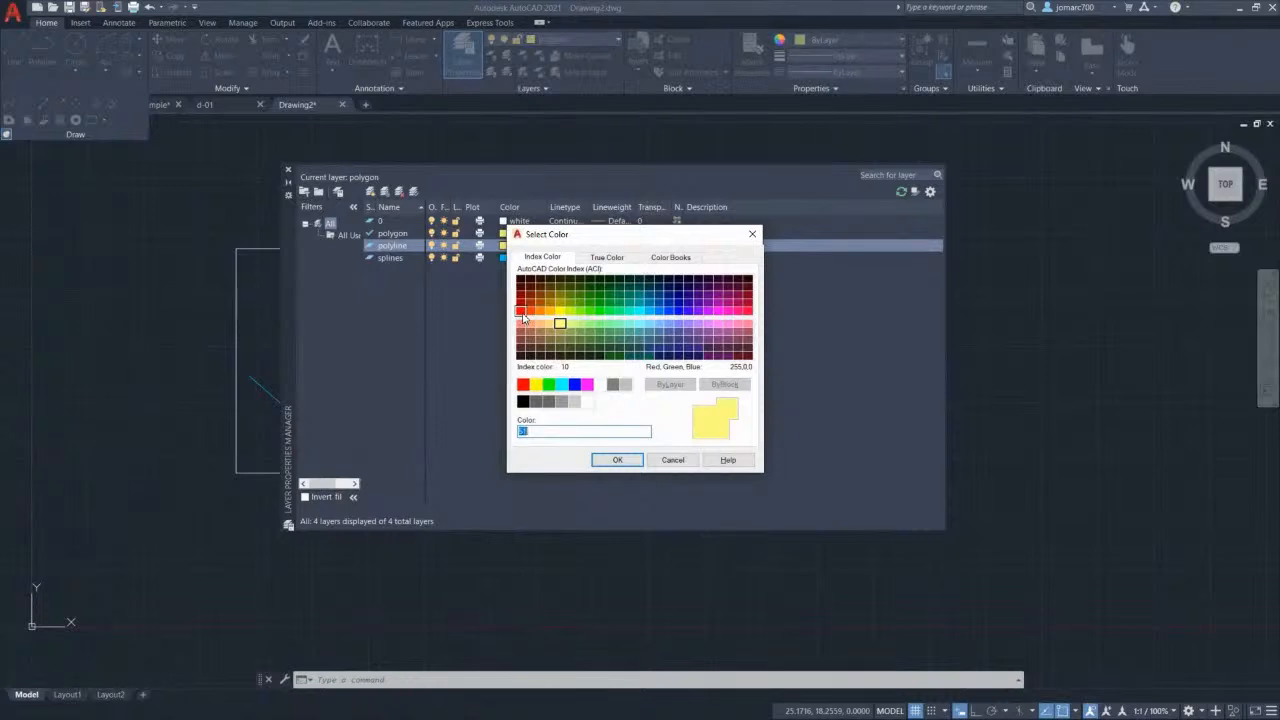
click(521, 315)
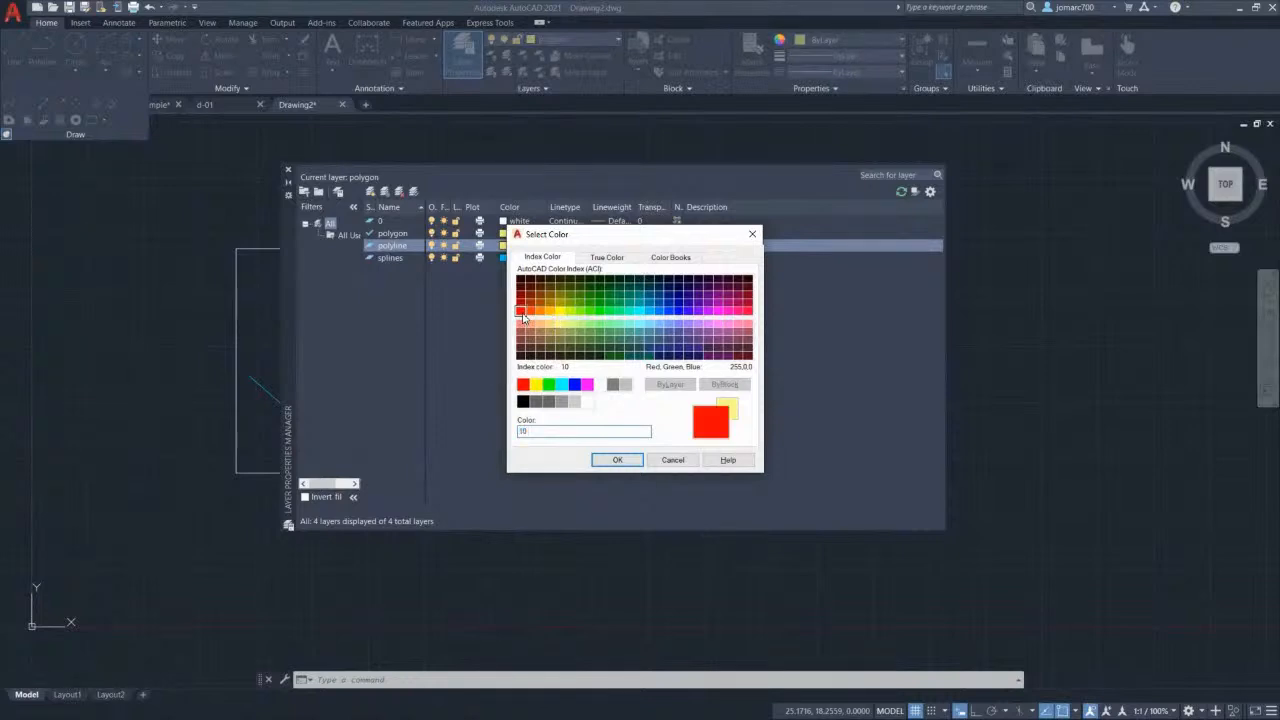
click(617, 460)
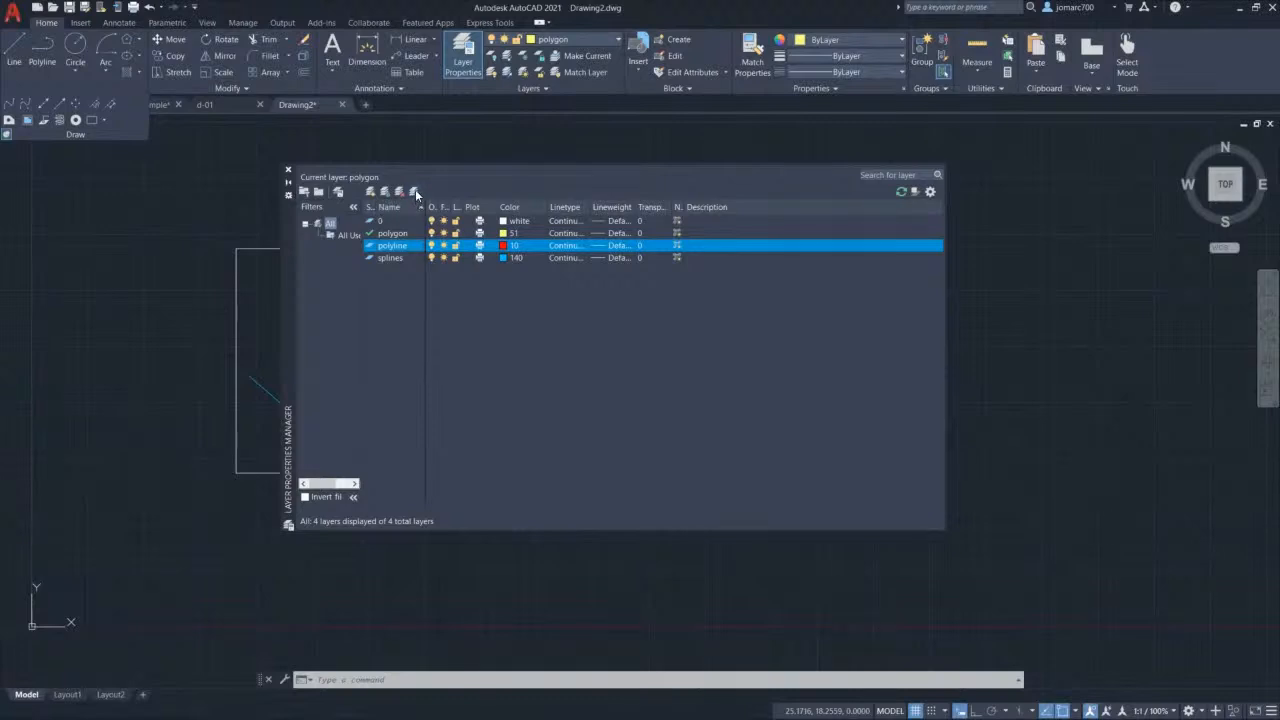
click(416, 192)
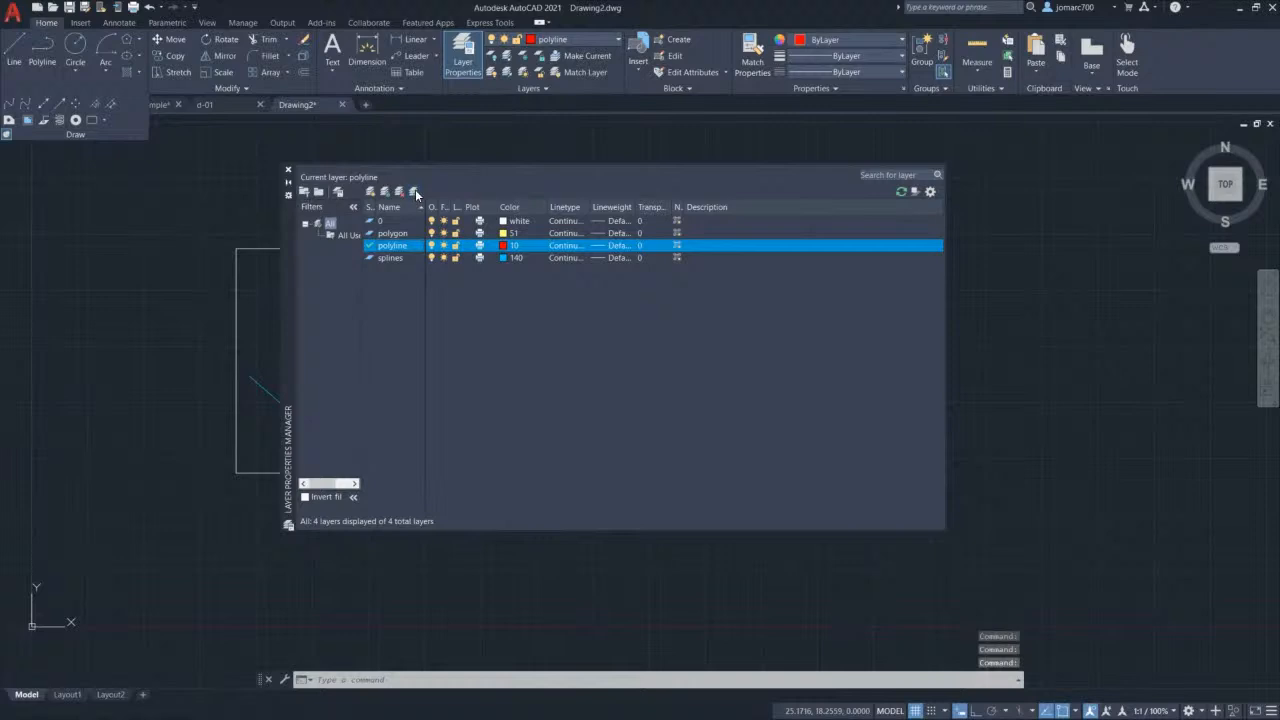
click(289, 172)
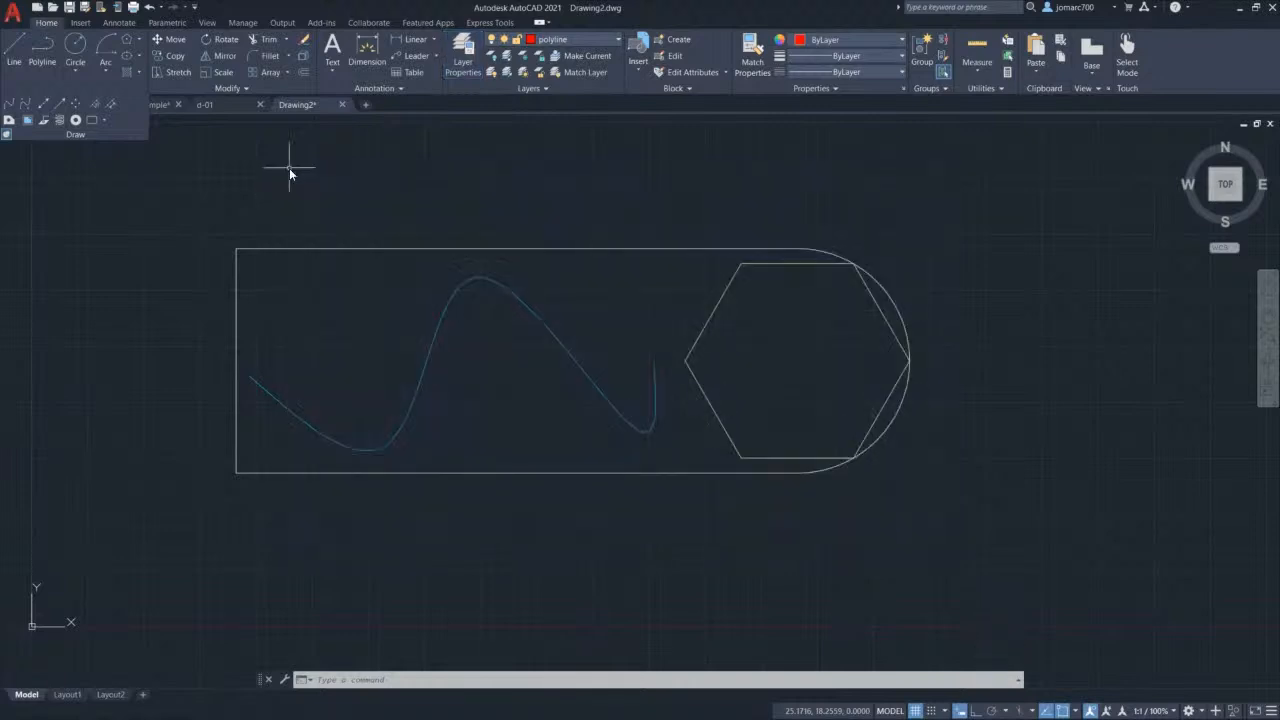
Step: Put the rounded outline on the red polyline layer, then save with Ctrl+S
click(328, 246)
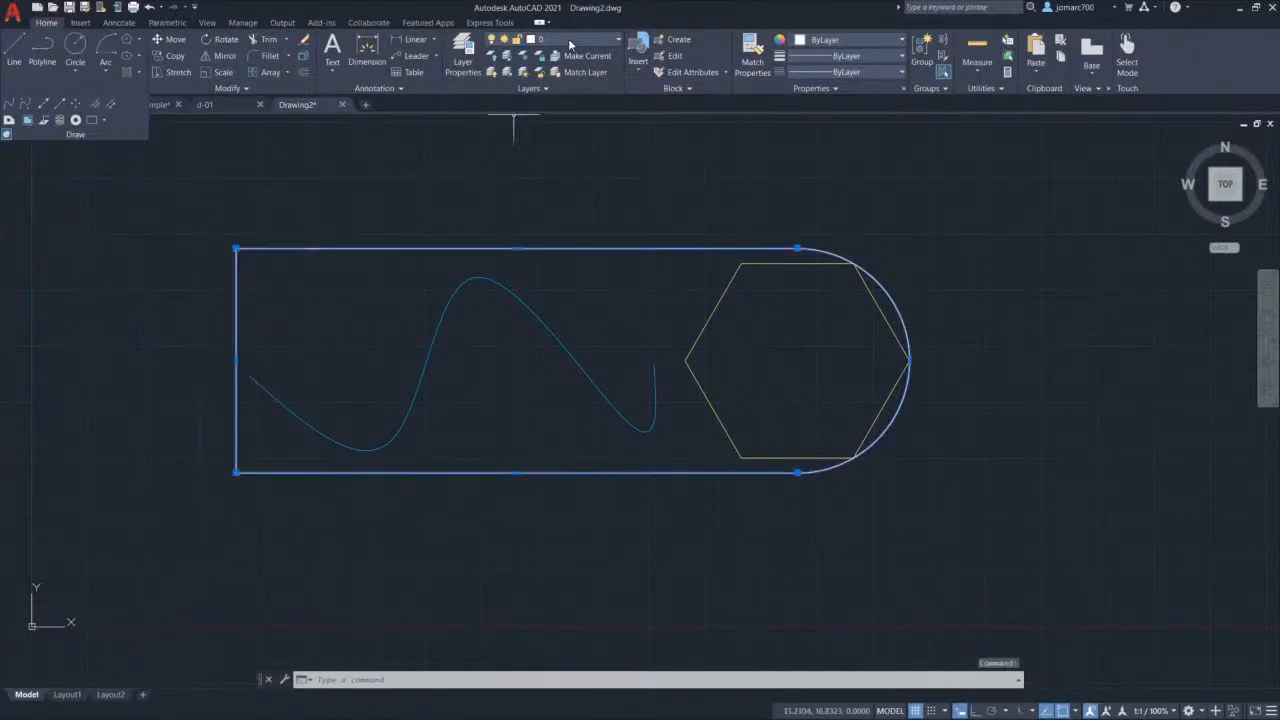
click(569, 44)
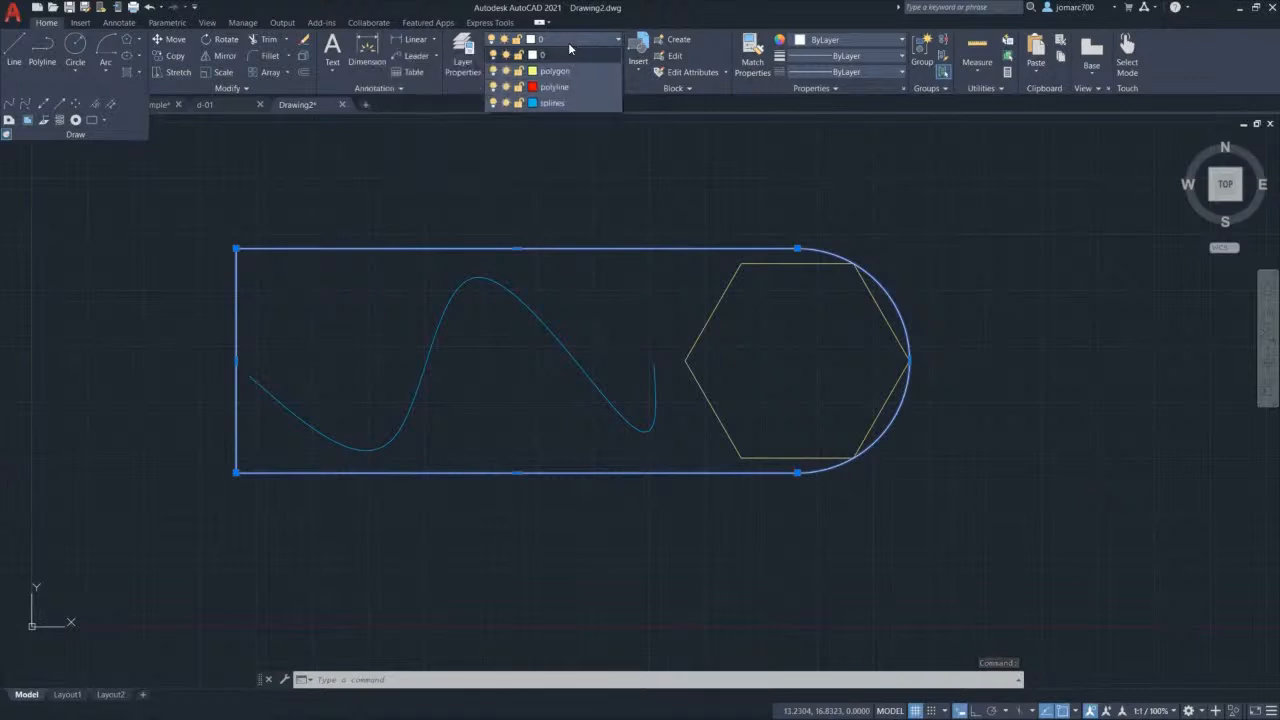
click(571, 87)
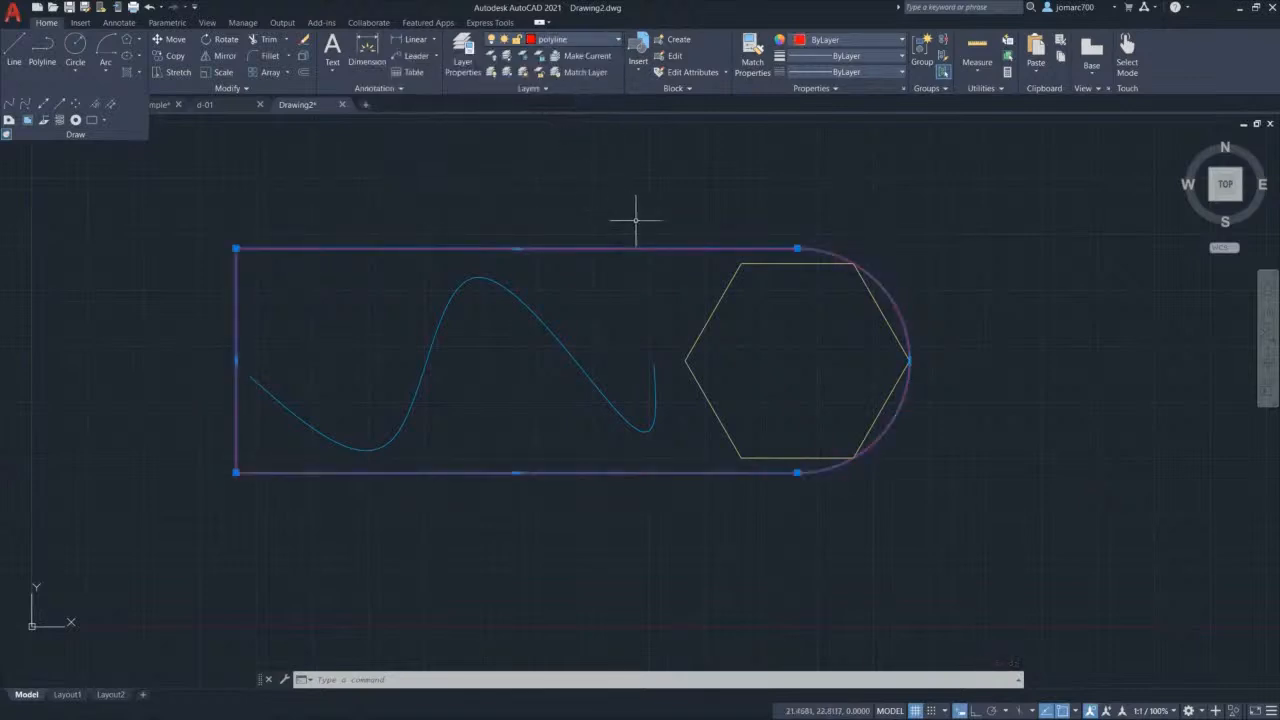
key(Escape)
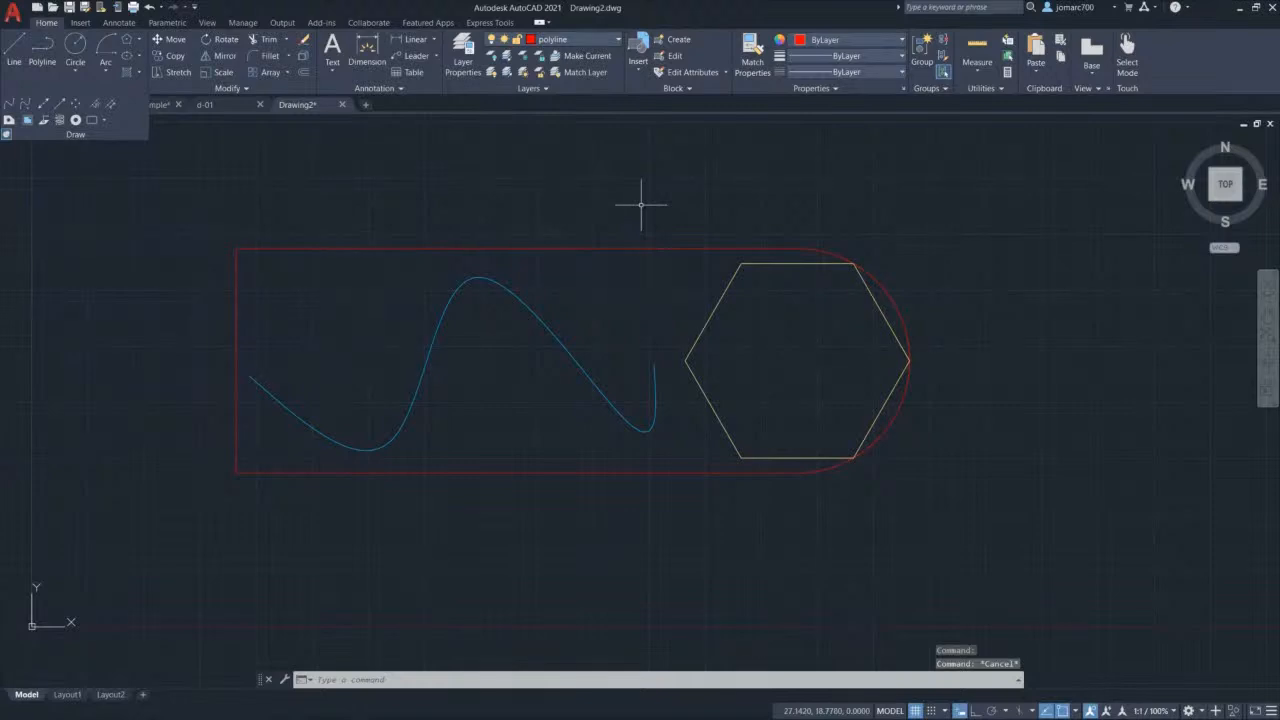
middle_drag(632, 211, 629, 215)
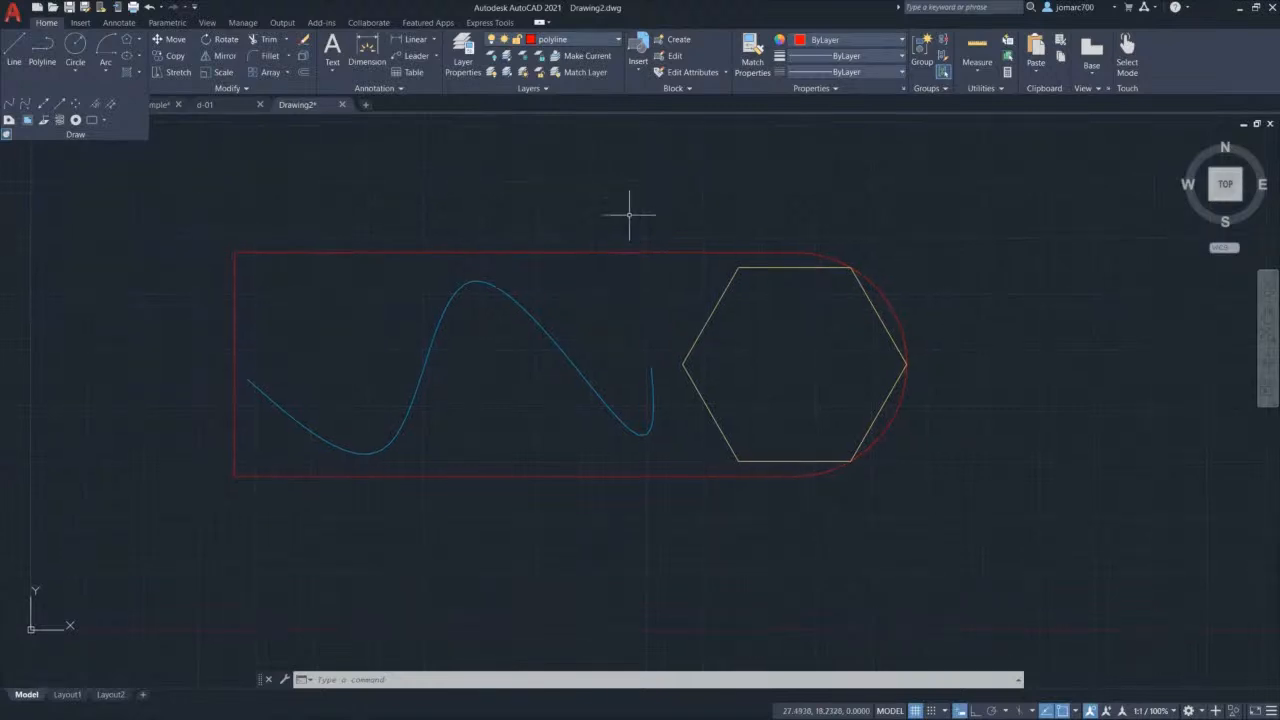
key(ctrl+s)
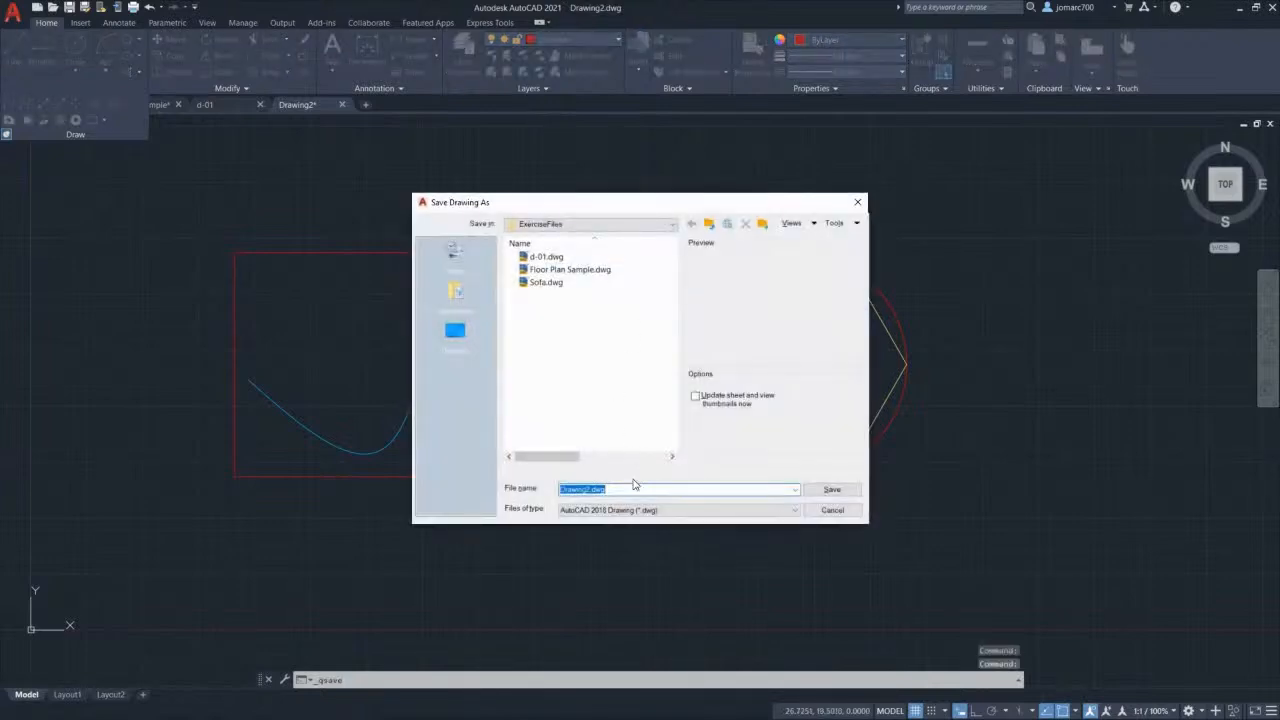
Step: Enter d-02 as the file name and save it to ExerciseFiles
text(d-02)
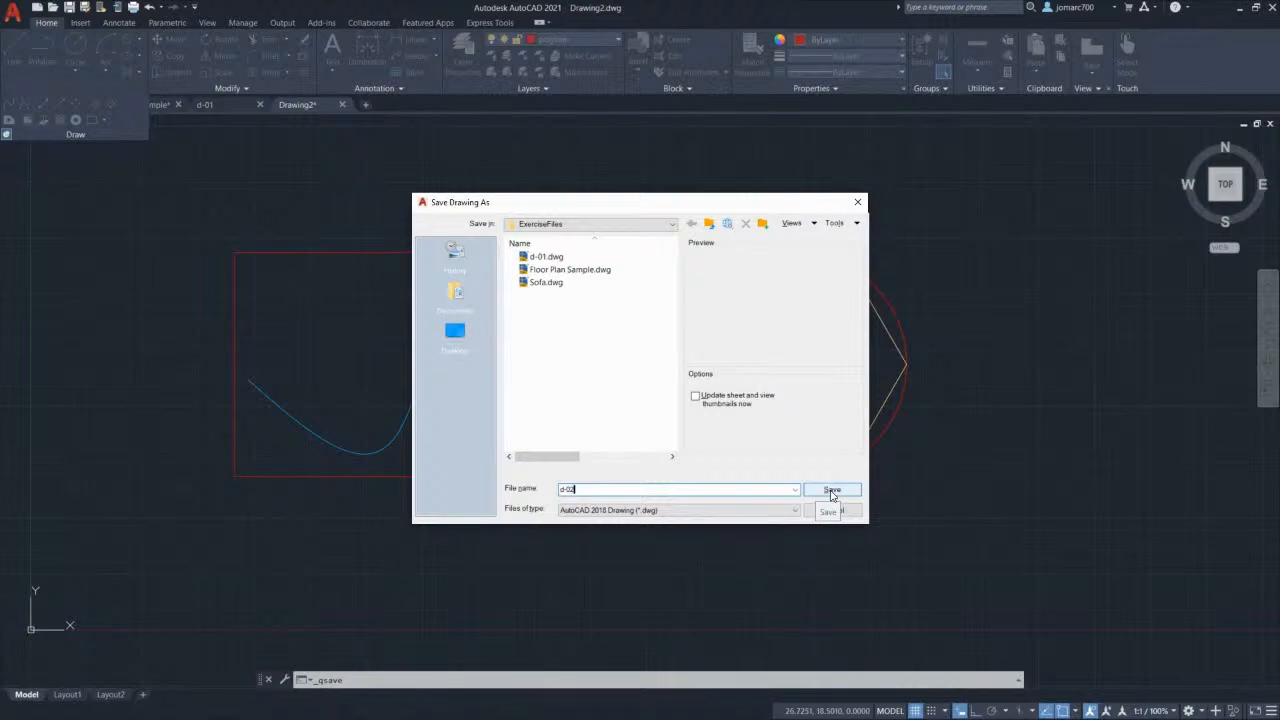
click(831, 491)
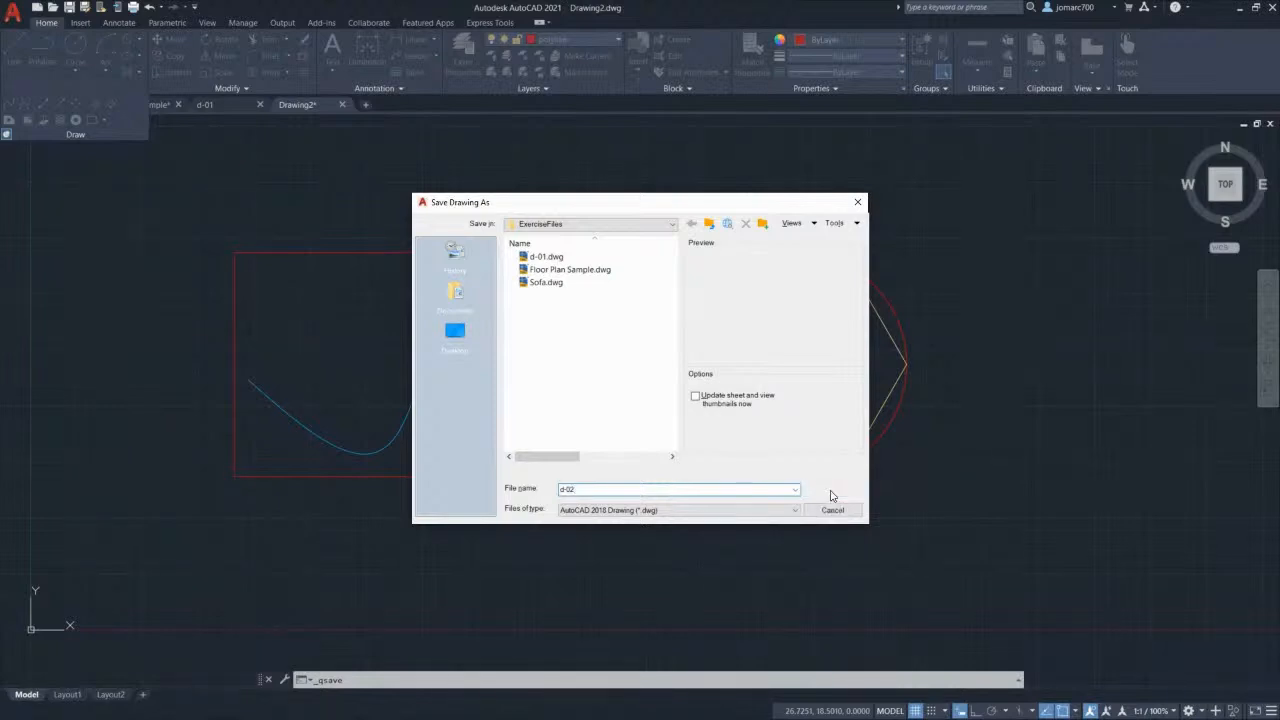
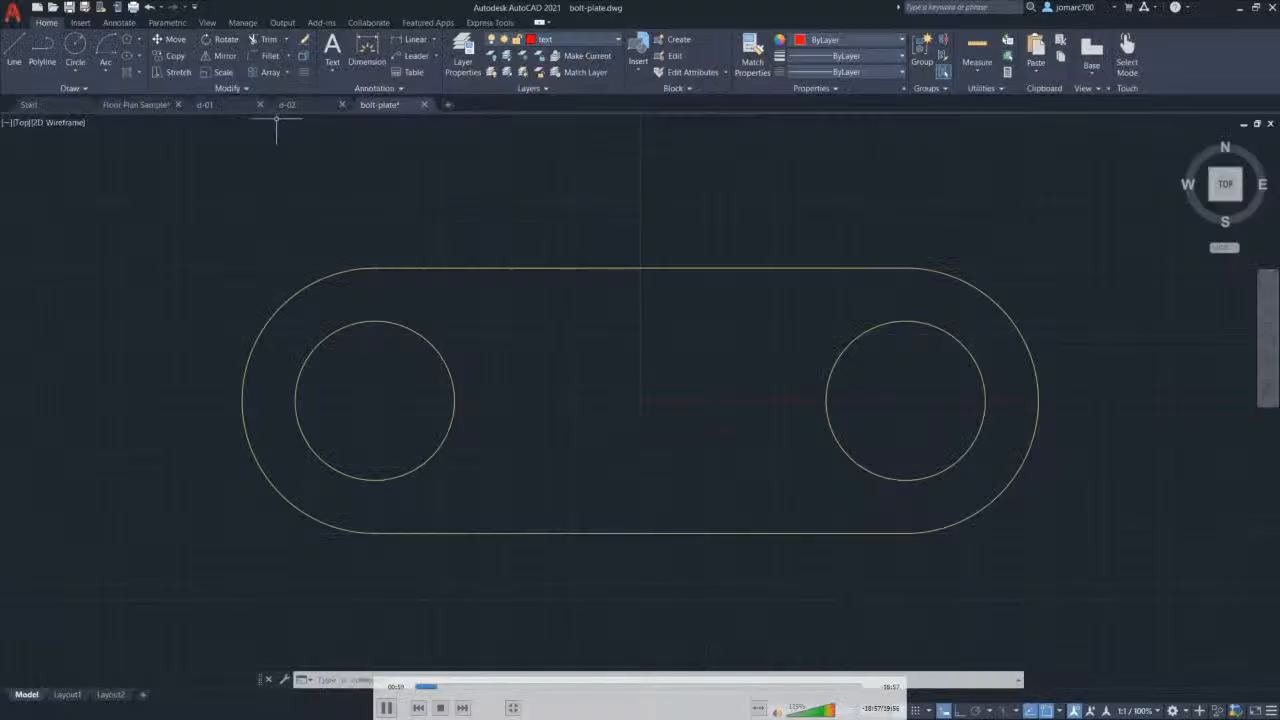
Step: Expand the Home tab's Annotation panel to reveal the text, dimension, leader and table styles
click(397, 87)
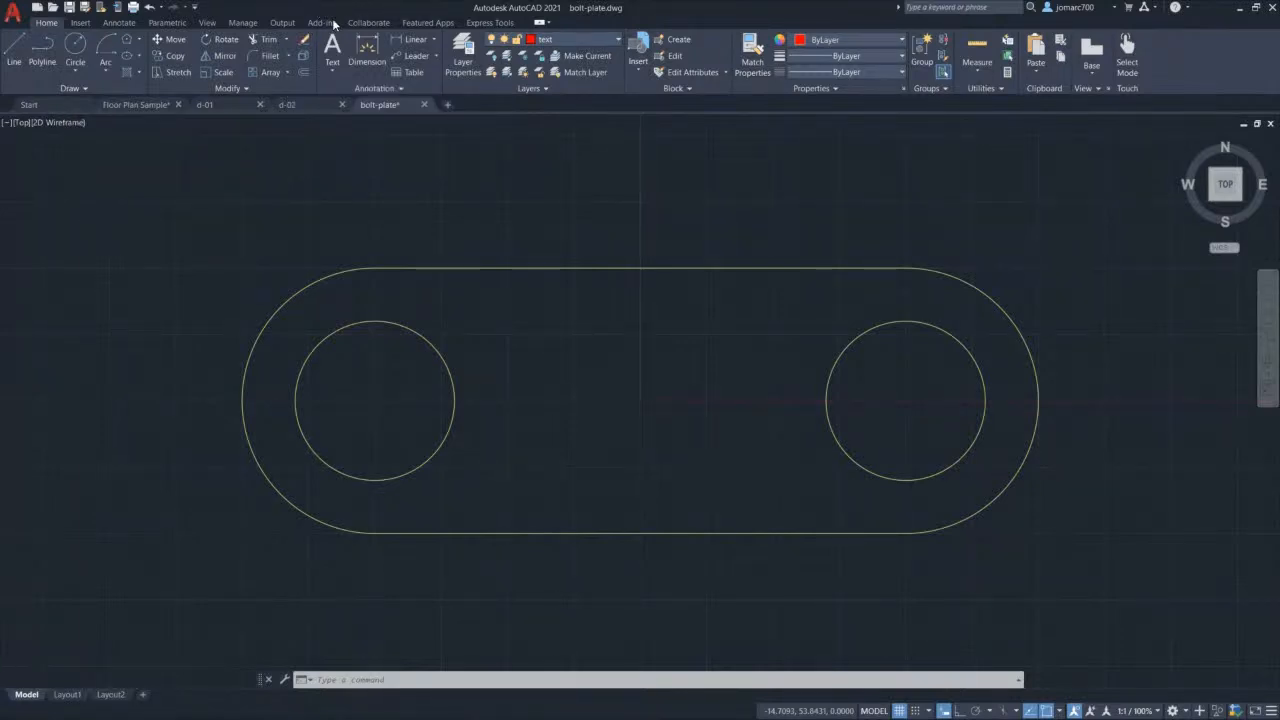
Step: Open the Text Style dialog from the Annotate tab's Text panel
click(117, 22)
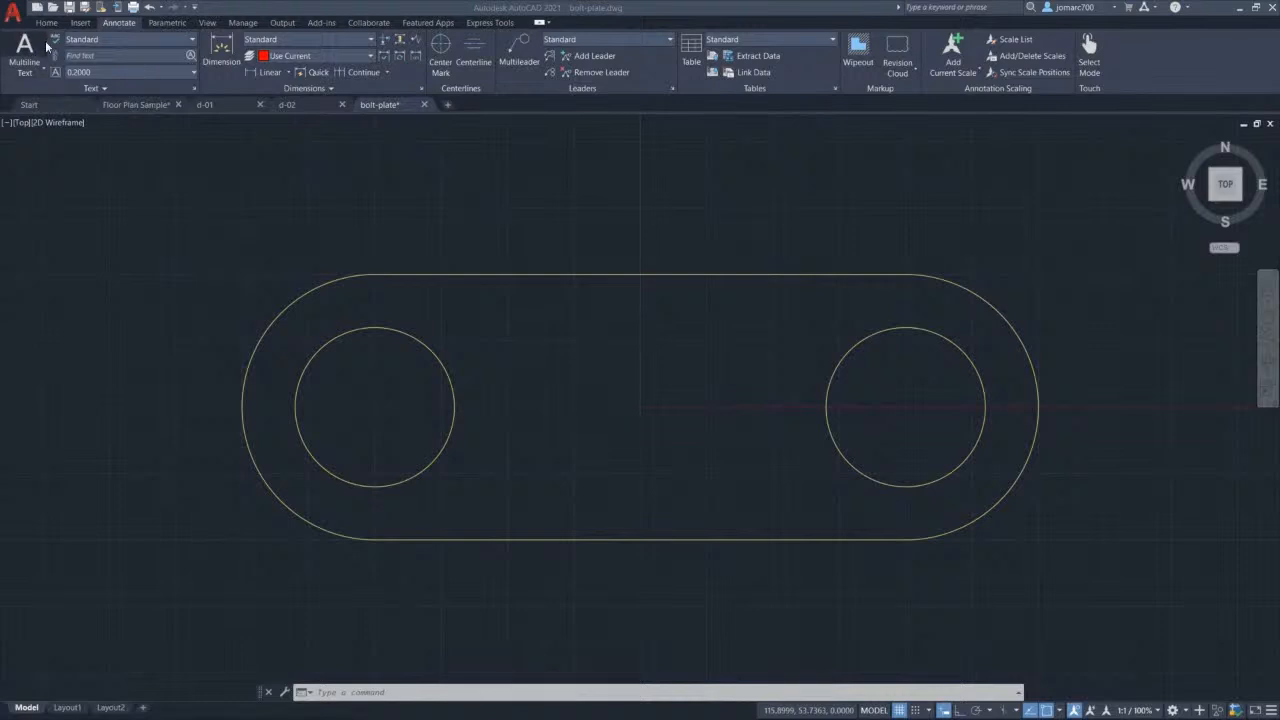
click(194, 87)
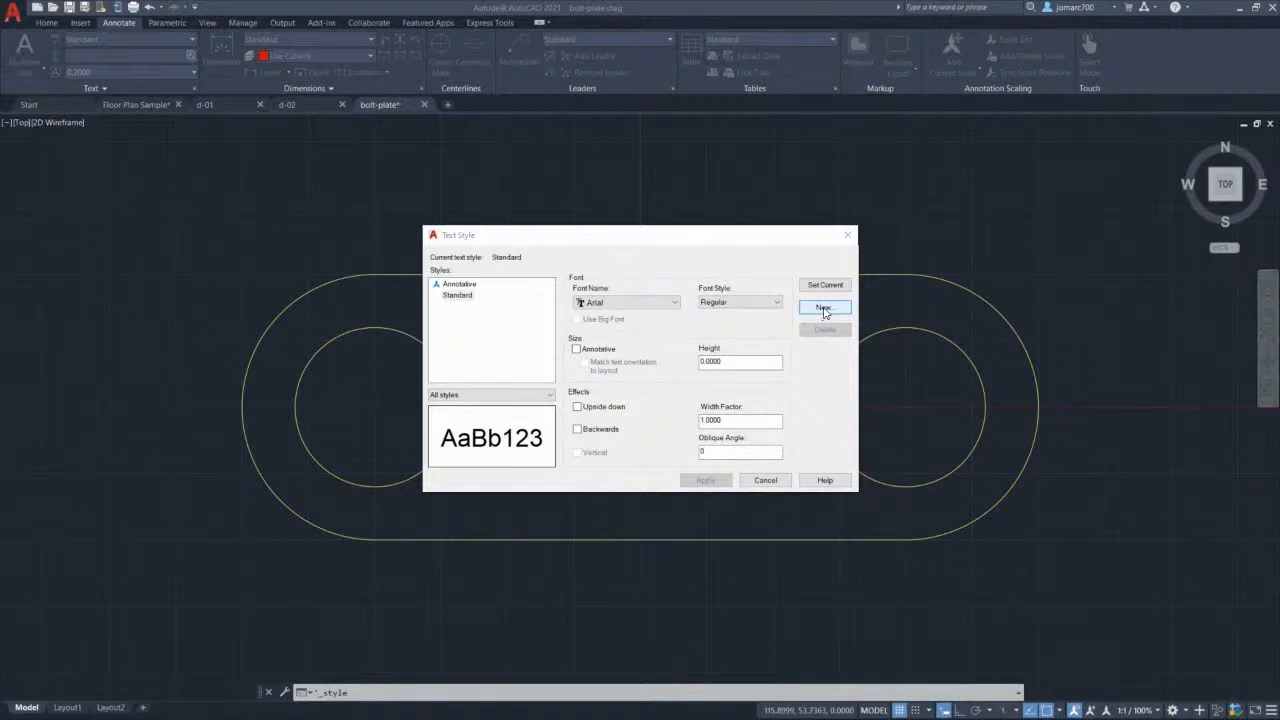
Step: Create a new text style named 'Training'
click(824, 309)
text(Training)
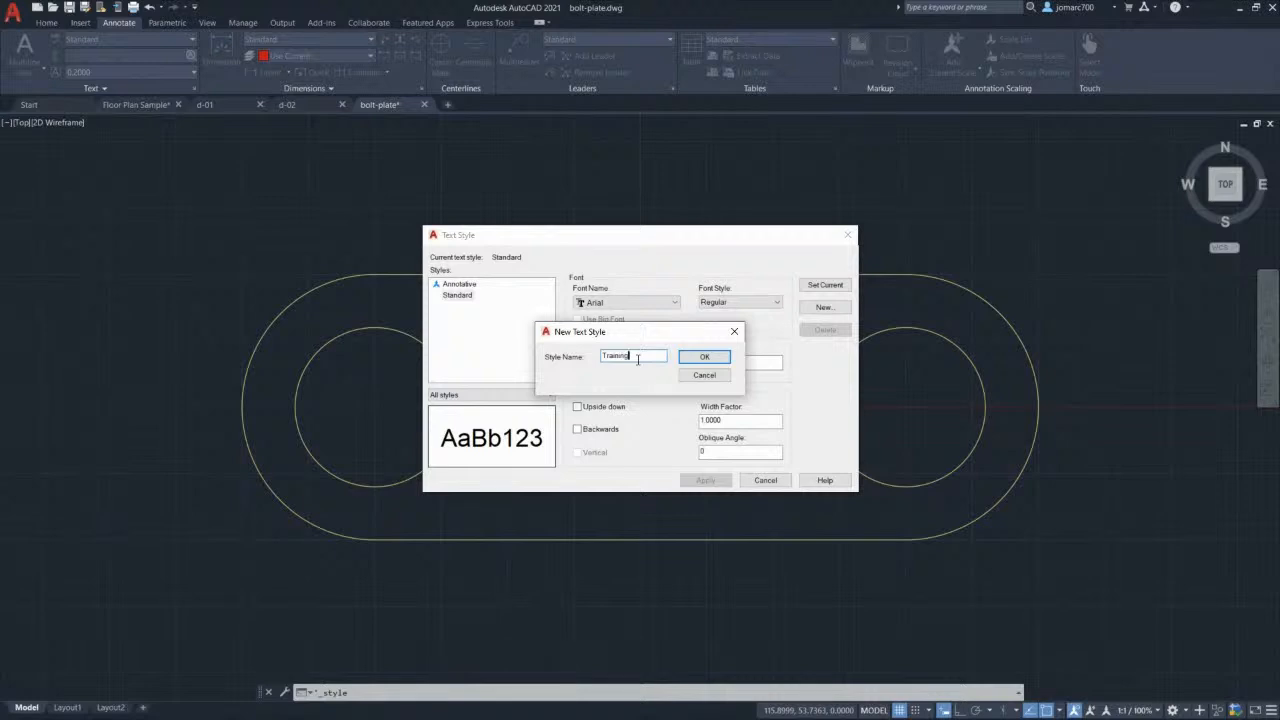
click(705, 357)
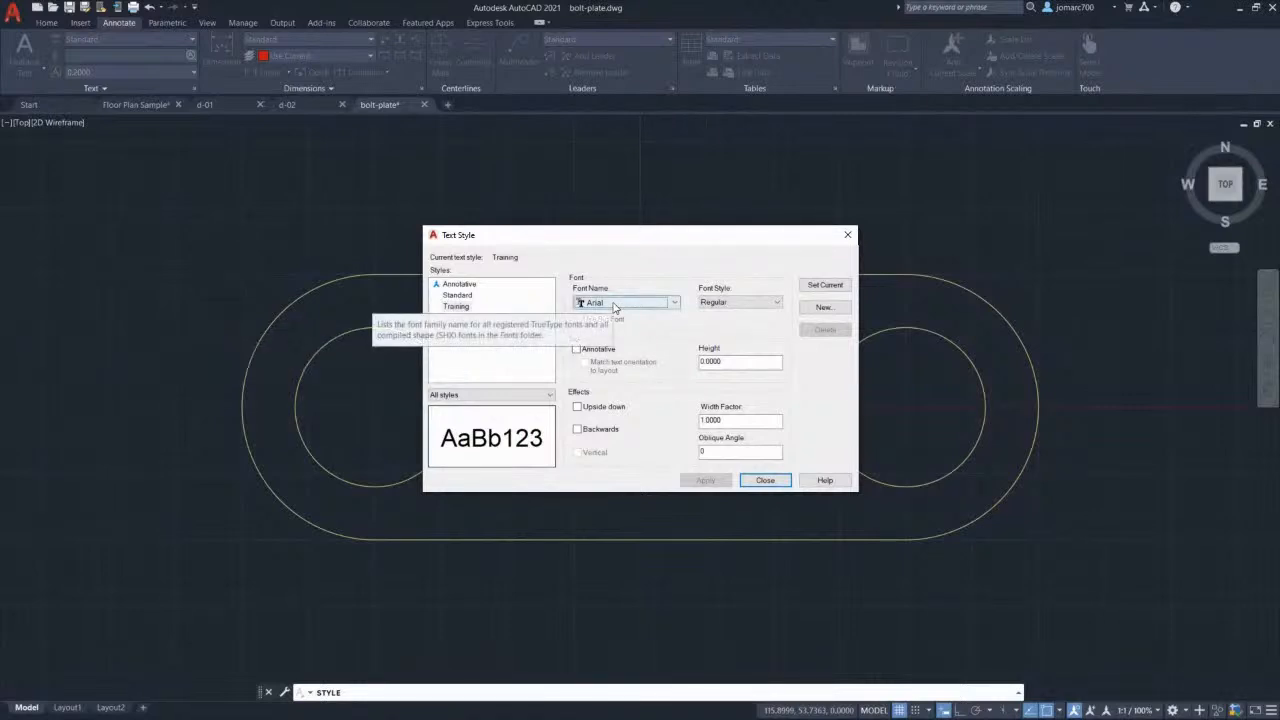
Step: Give the Training style the Calibri font in Italic and apply it
click(615, 307)
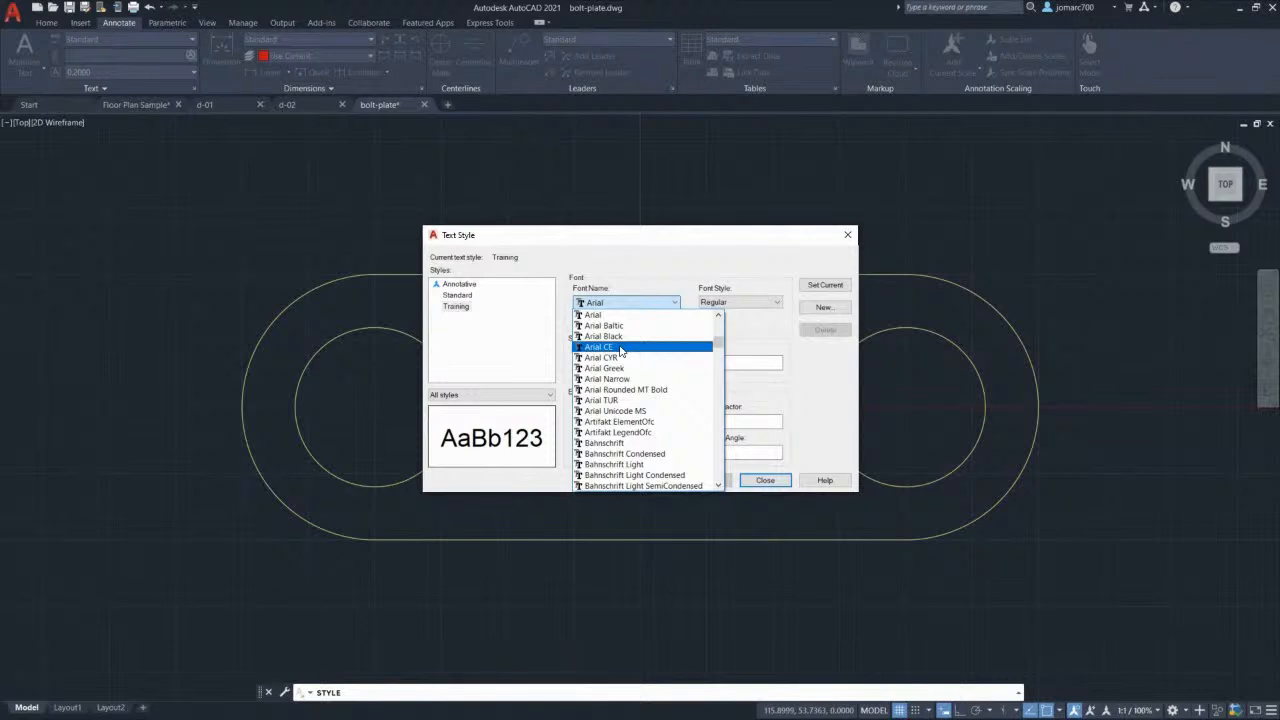
key(c)
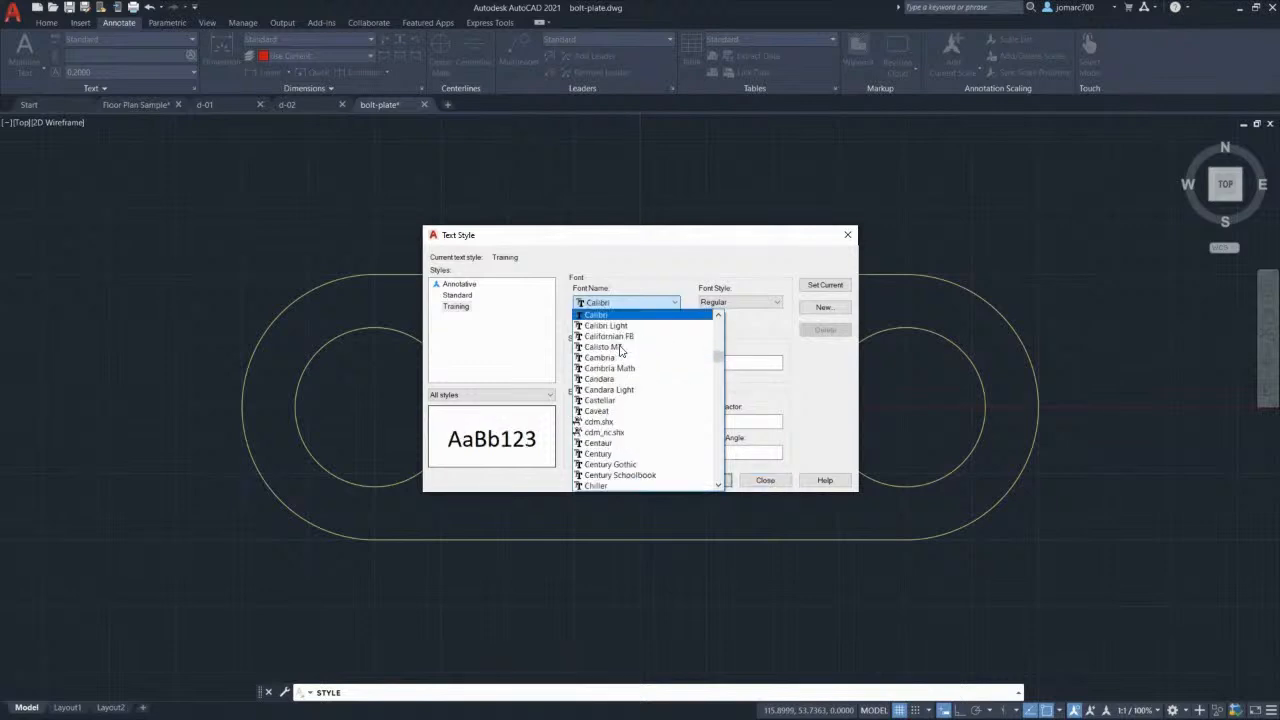
click(615, 316)
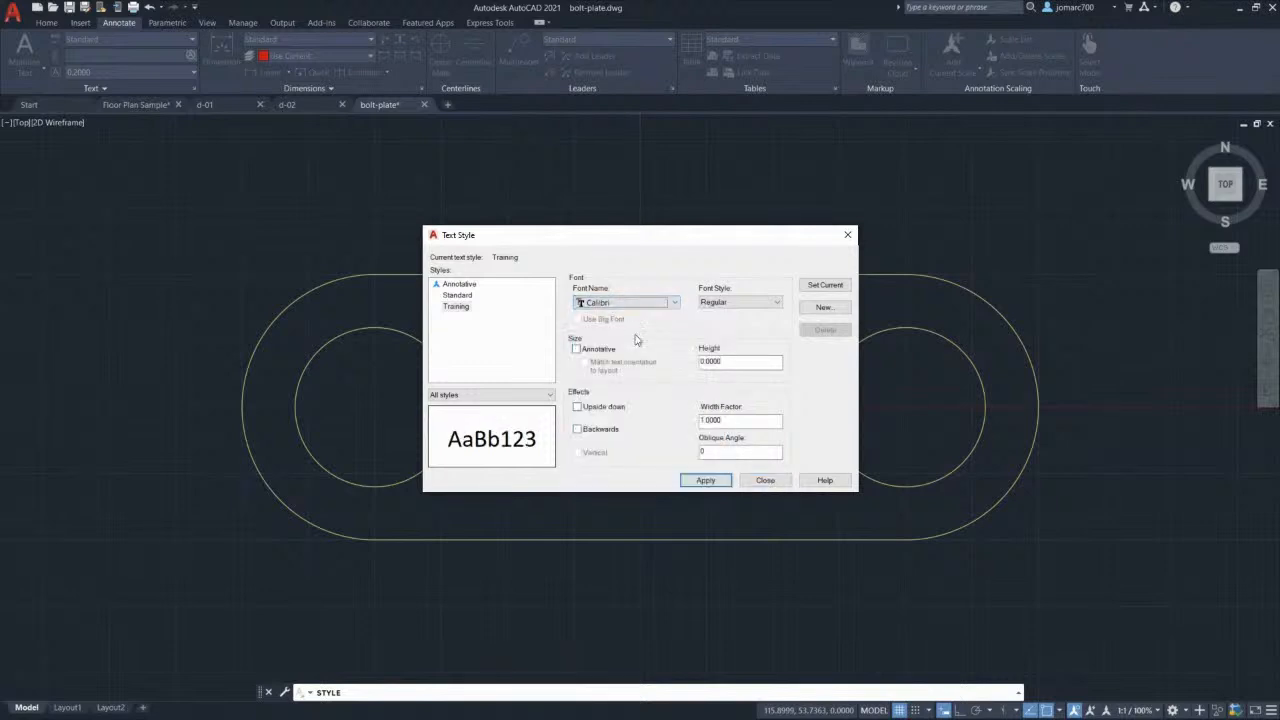
click(738, 303)
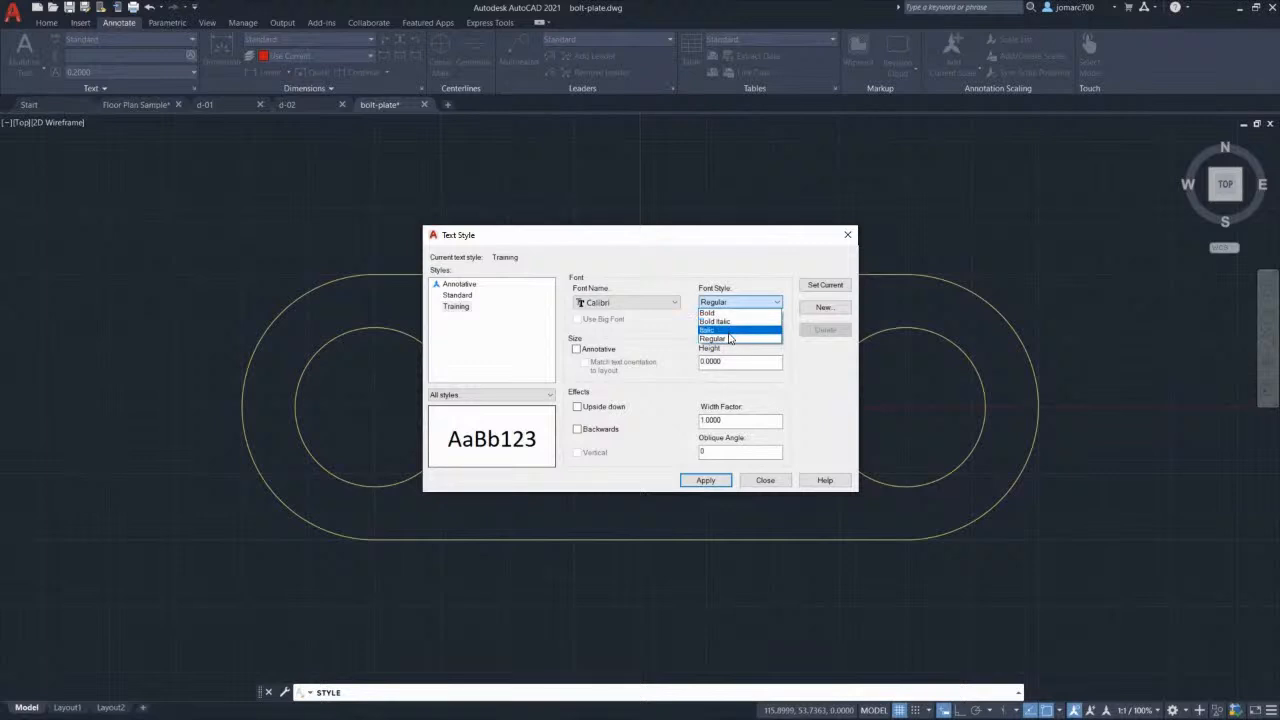
click(728, 340)
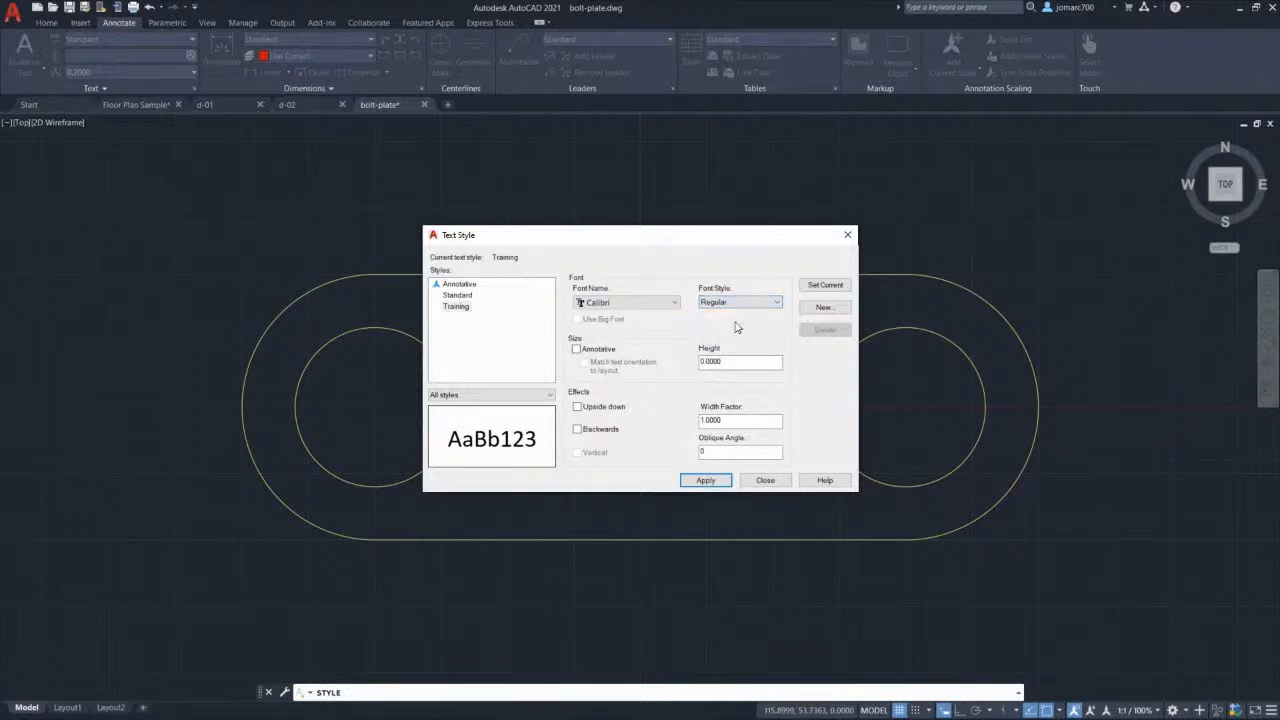
click(730, 302)
click(716, 330)
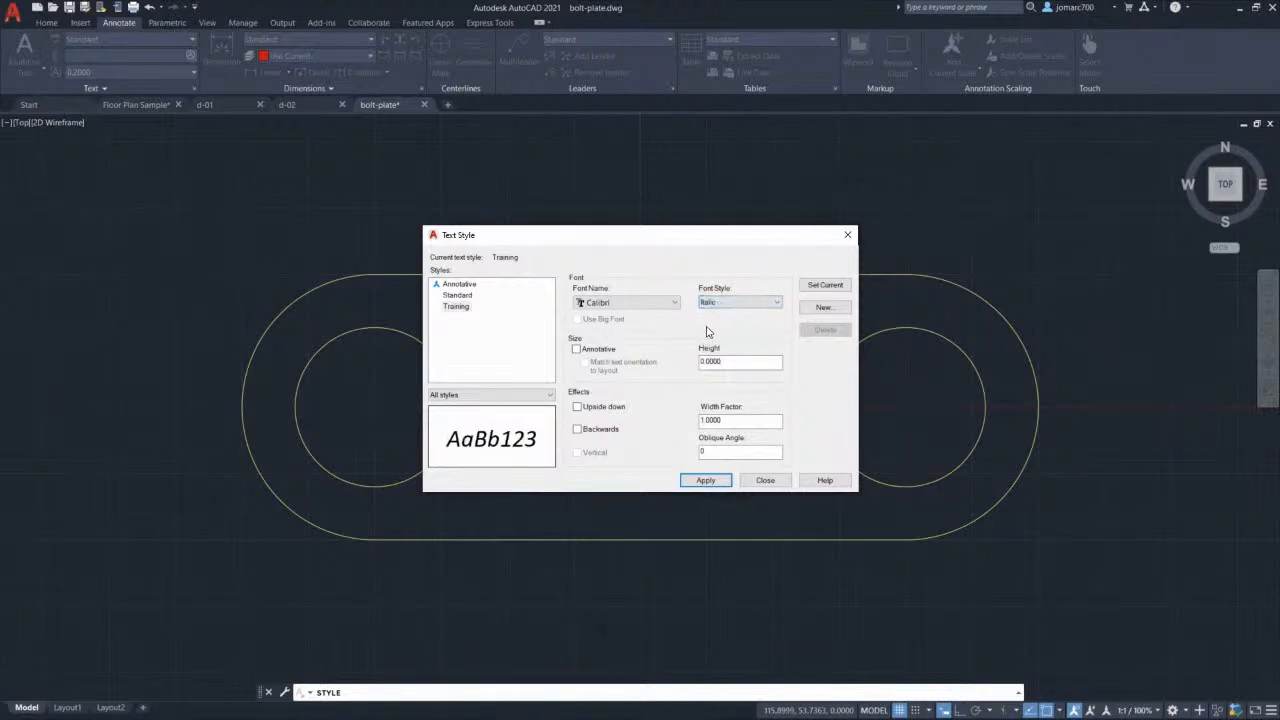
key(alt+a)
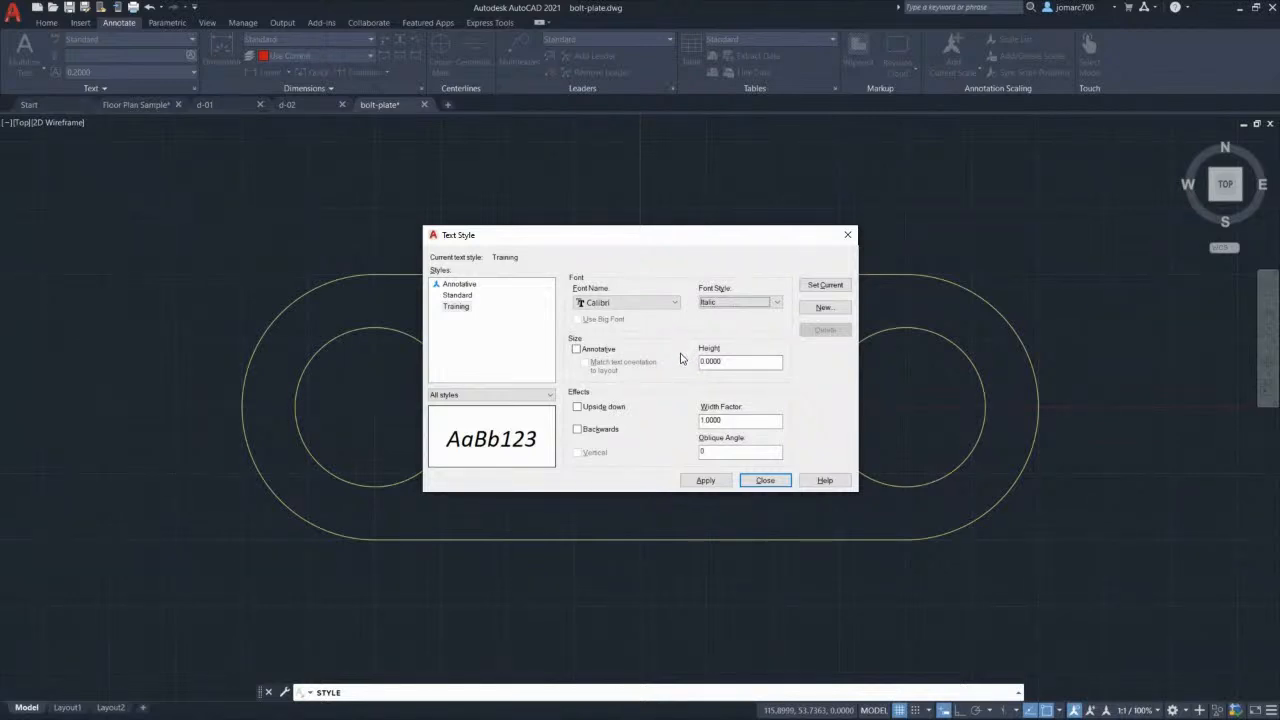
click(577, 407)
click(577, 430)
click(577, 431)
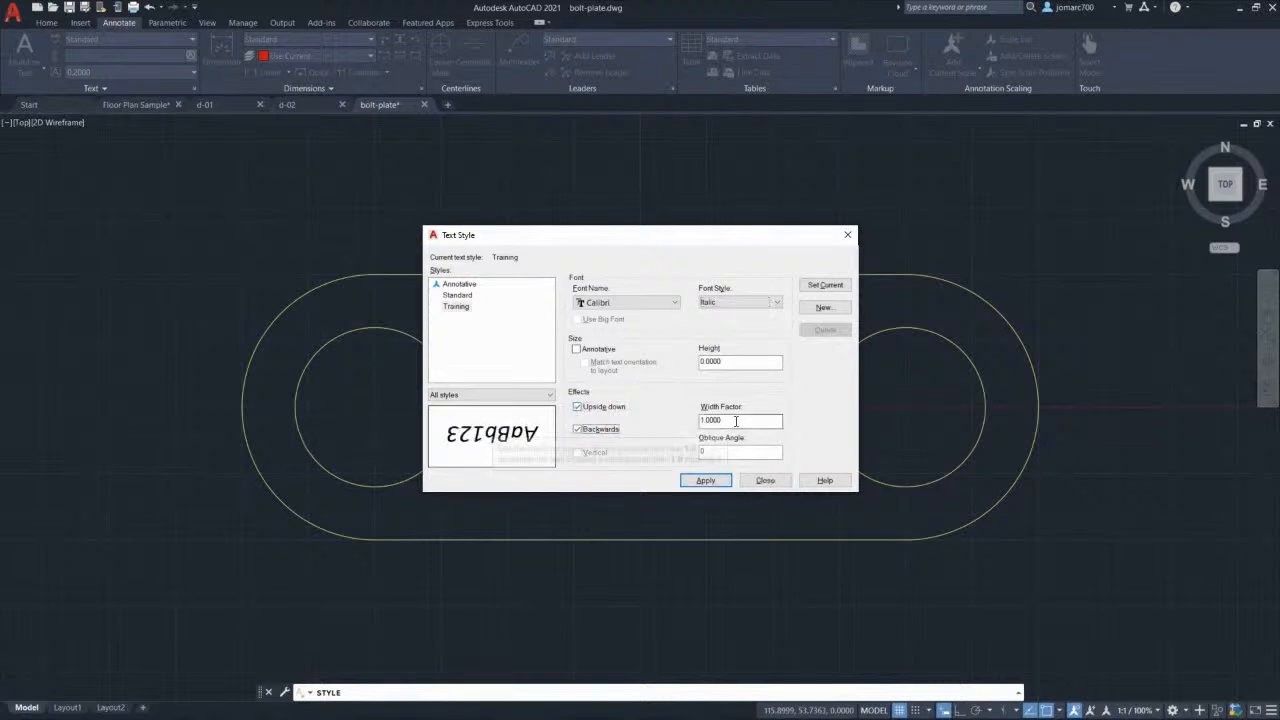
key(Tab)
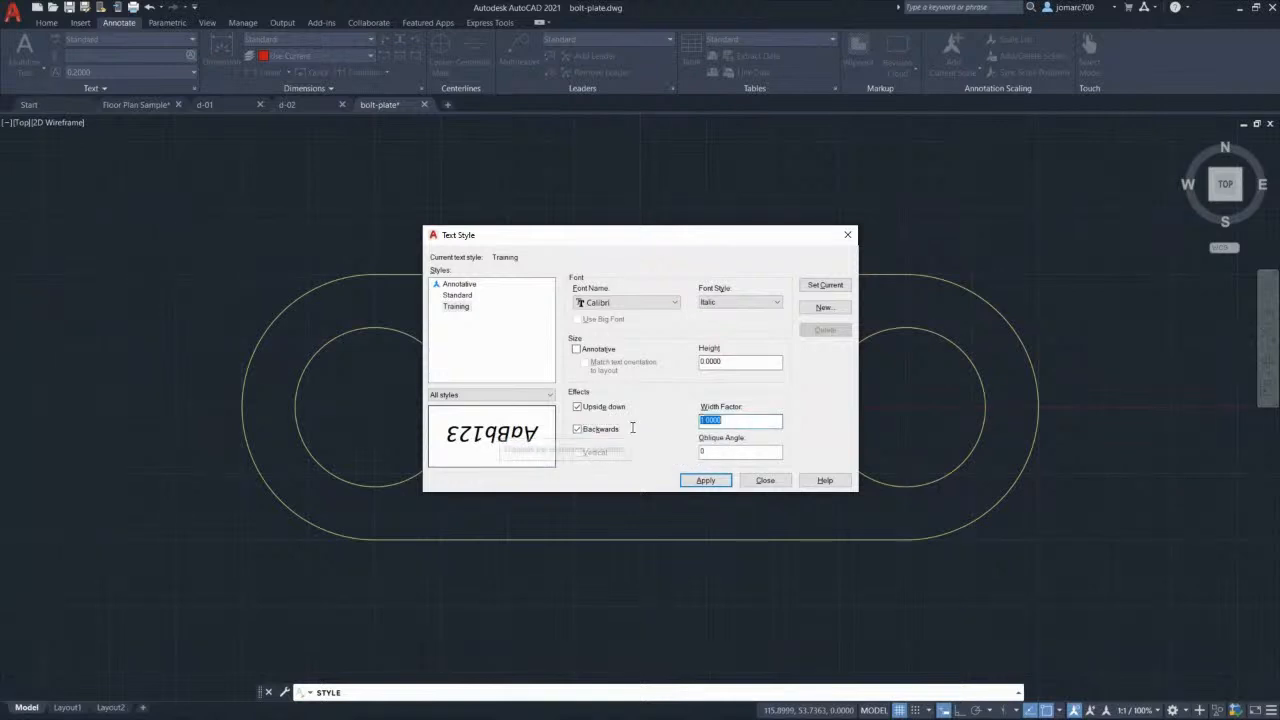
text(.8)
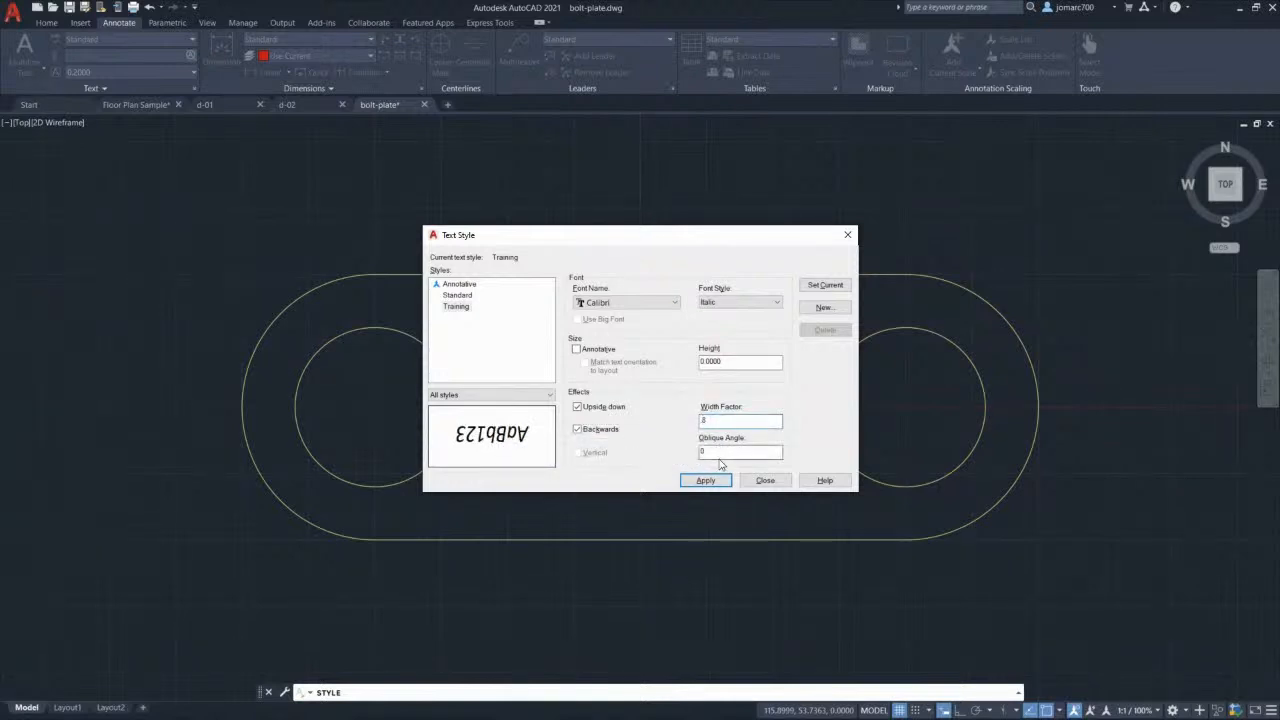
key(Tab)
text(45)
key(Return)
text(0)
drag(731, 421, 603, 413)
text(1)
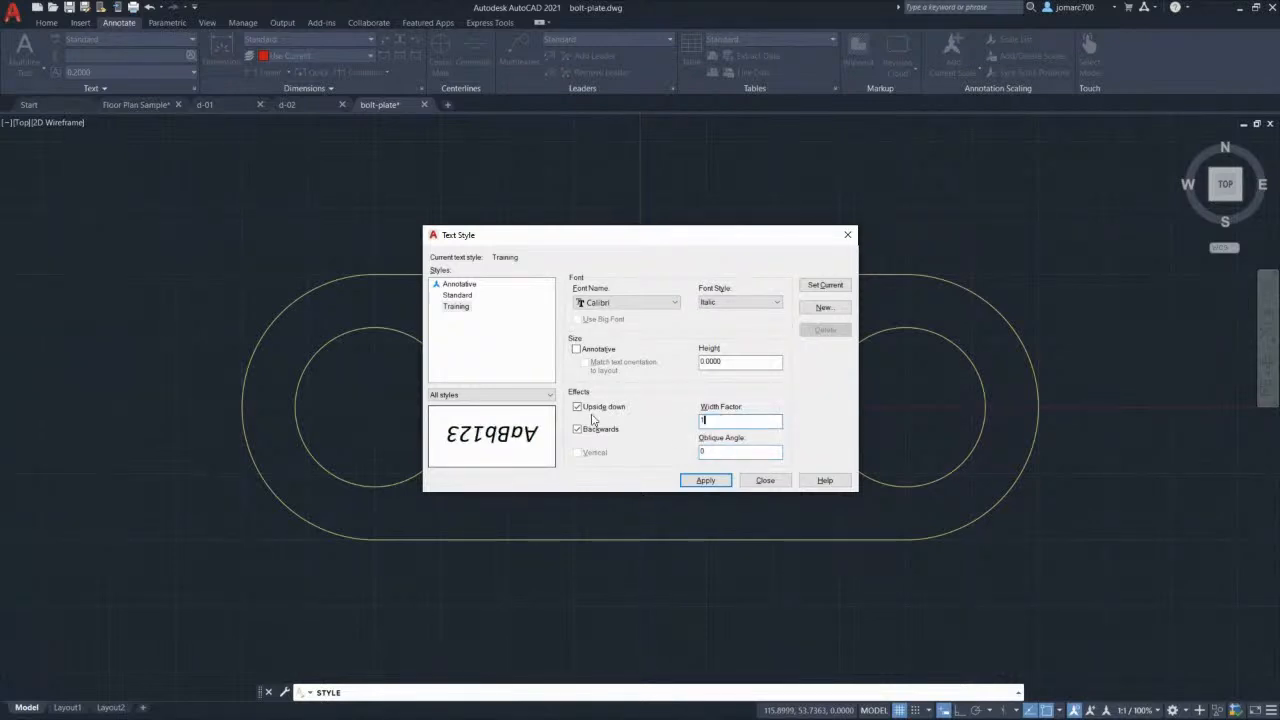
key(Tab)
click(577, 407)
click(578, 430)
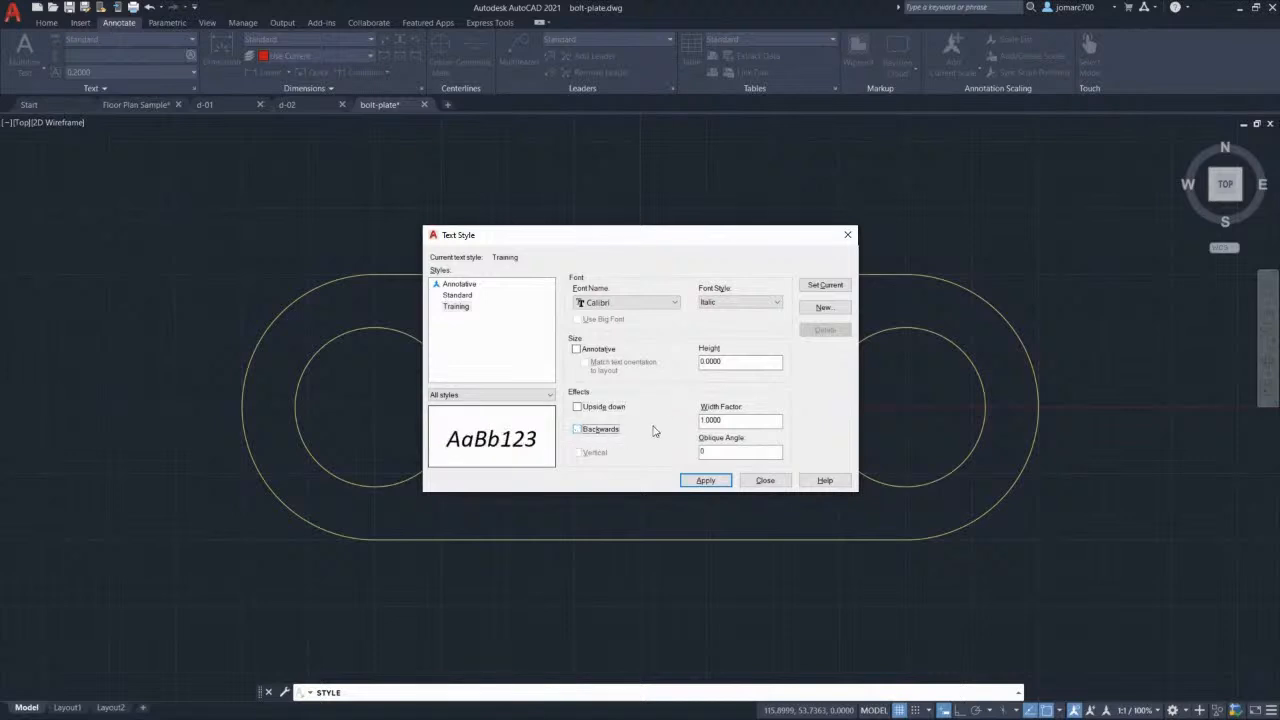
key(Return)
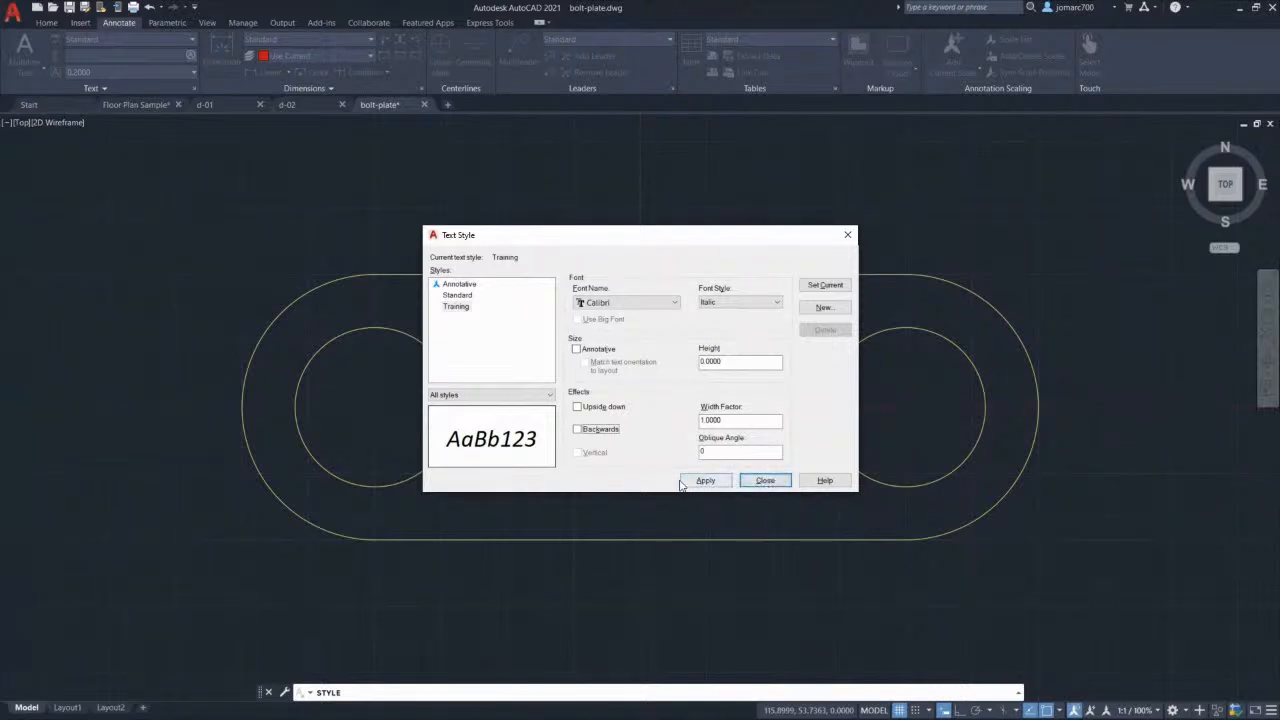
Step: Make Training the current text style, save its changes, and close the Text Style dialog
click(457, 307)
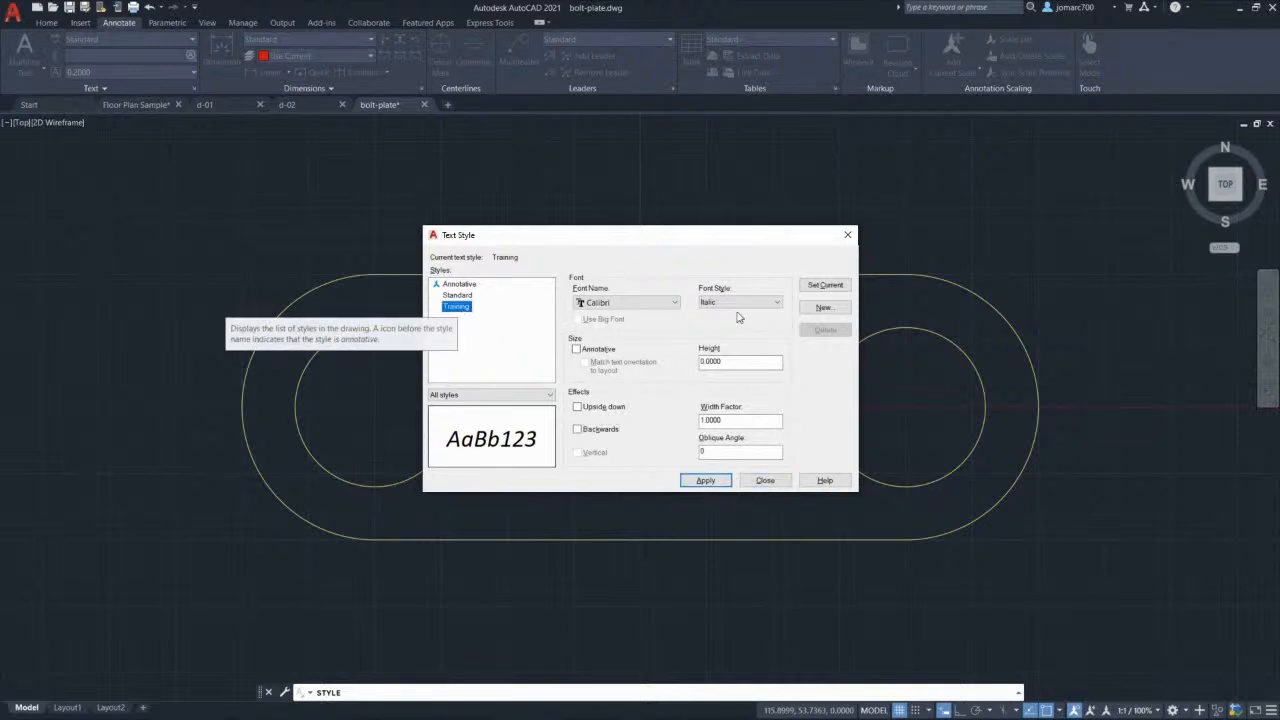
click(825, 285)
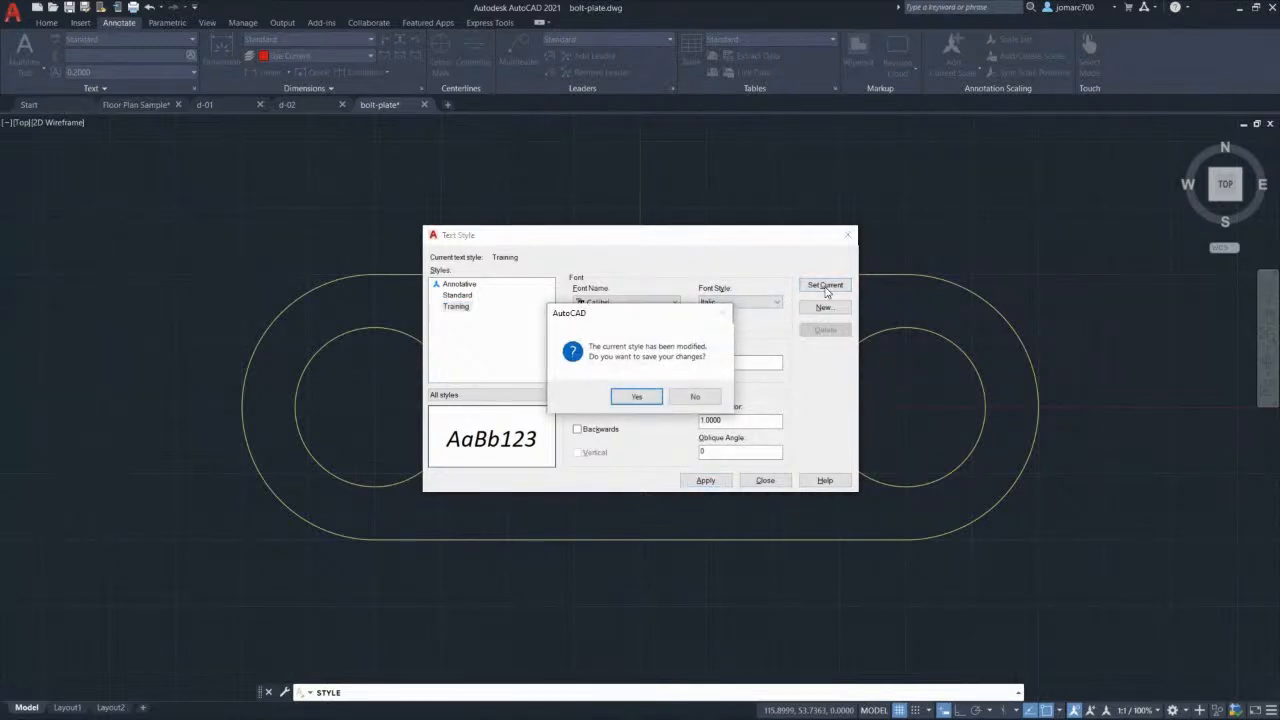
click(637, 398)
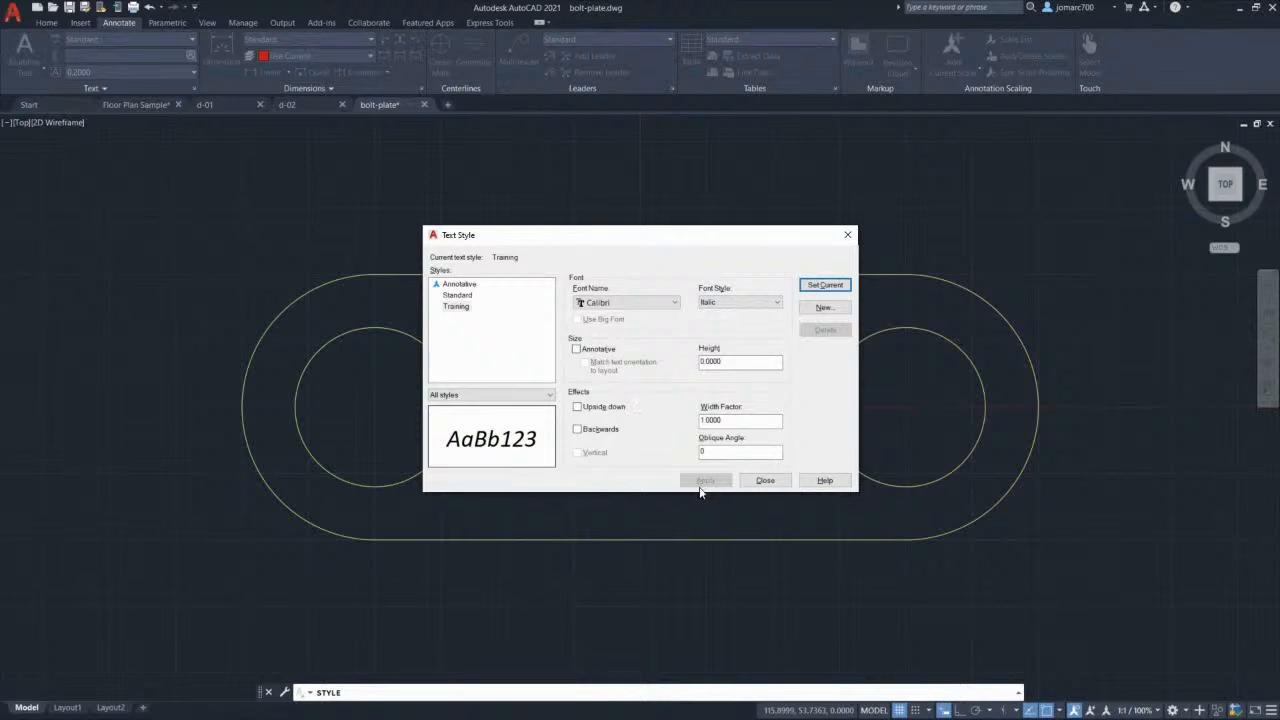
click(766, 480)
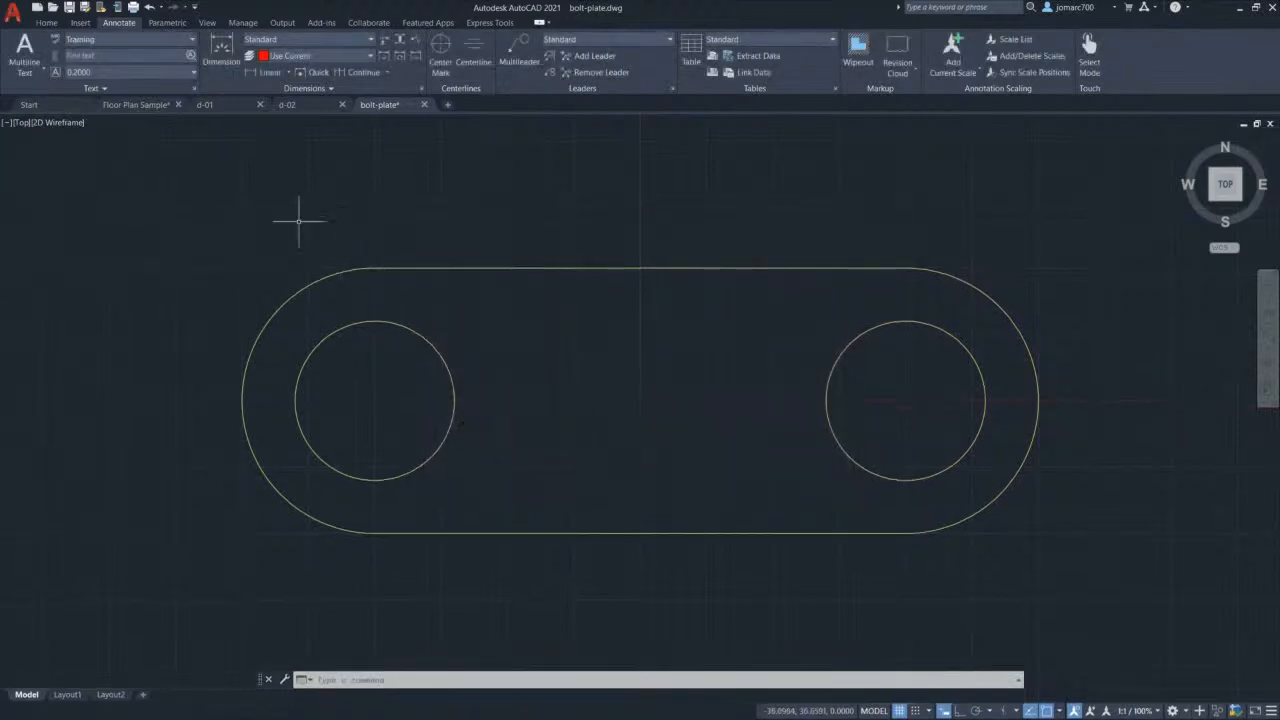
Step: Start Single Line text from the Home ribbon and place its start point below the plate
click(46, 22)
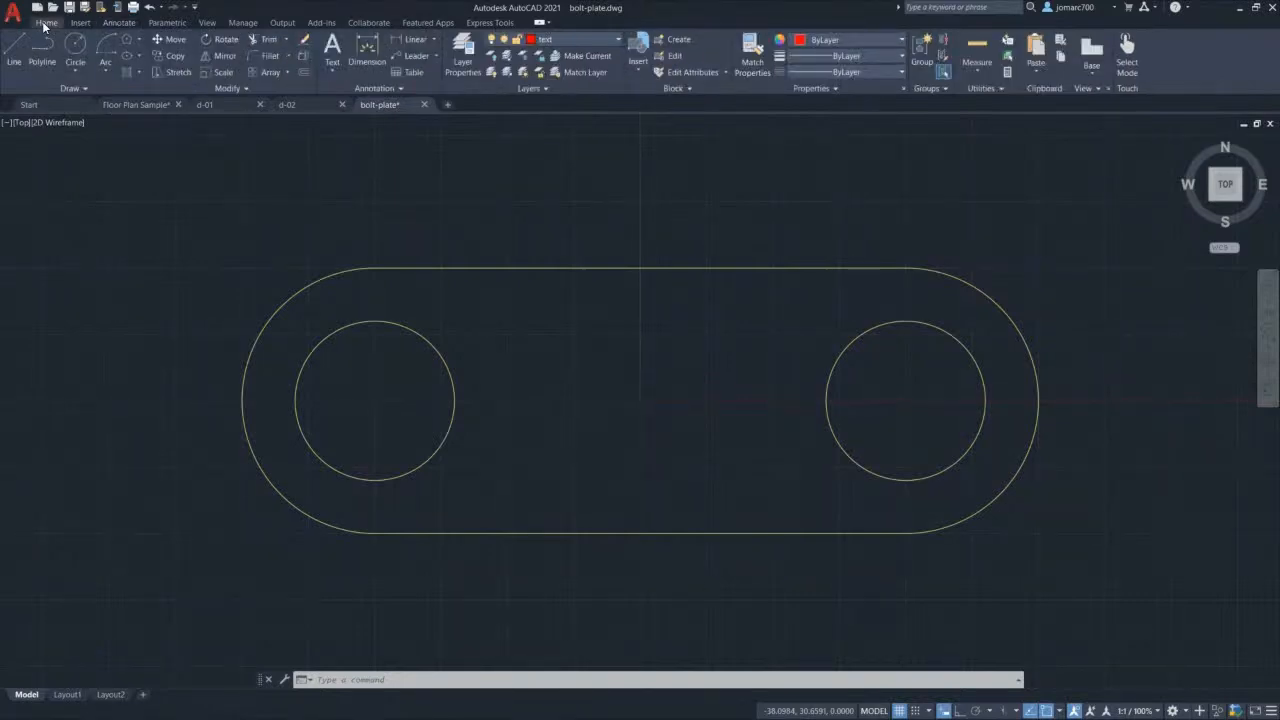
click(376, 88)
click(335, 72)
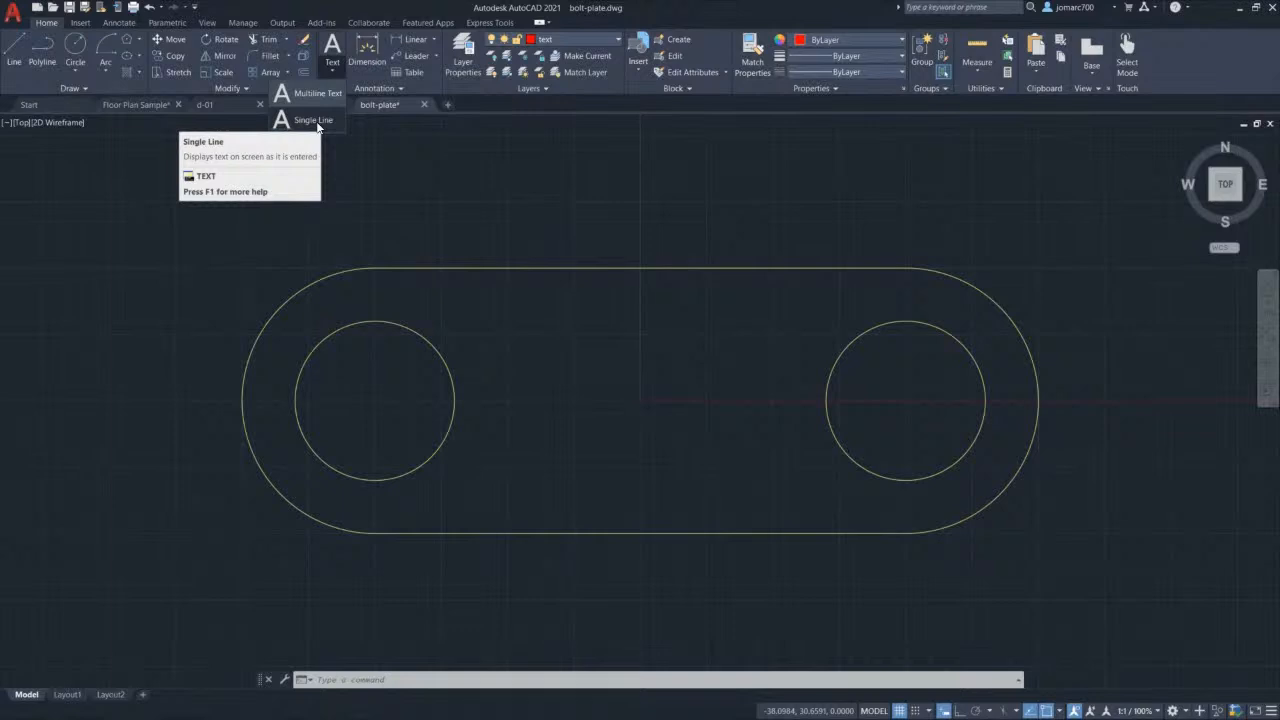
click(318, 125)
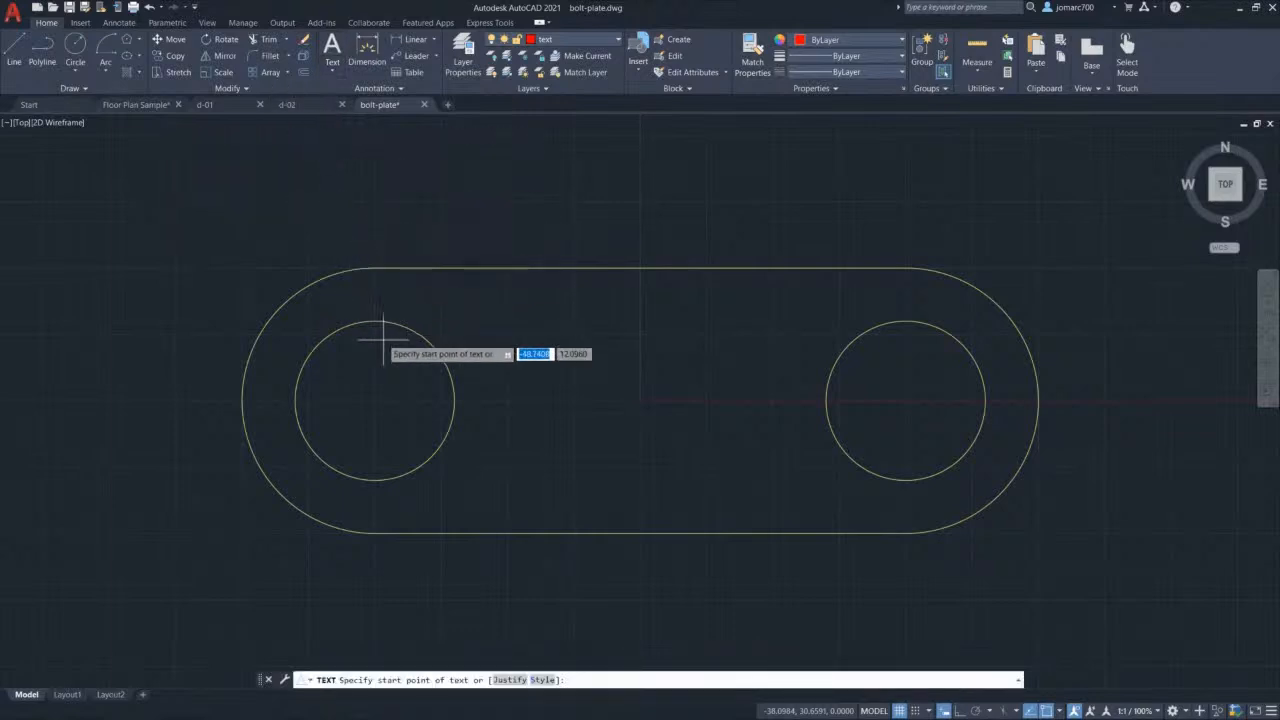
click(541, 597)
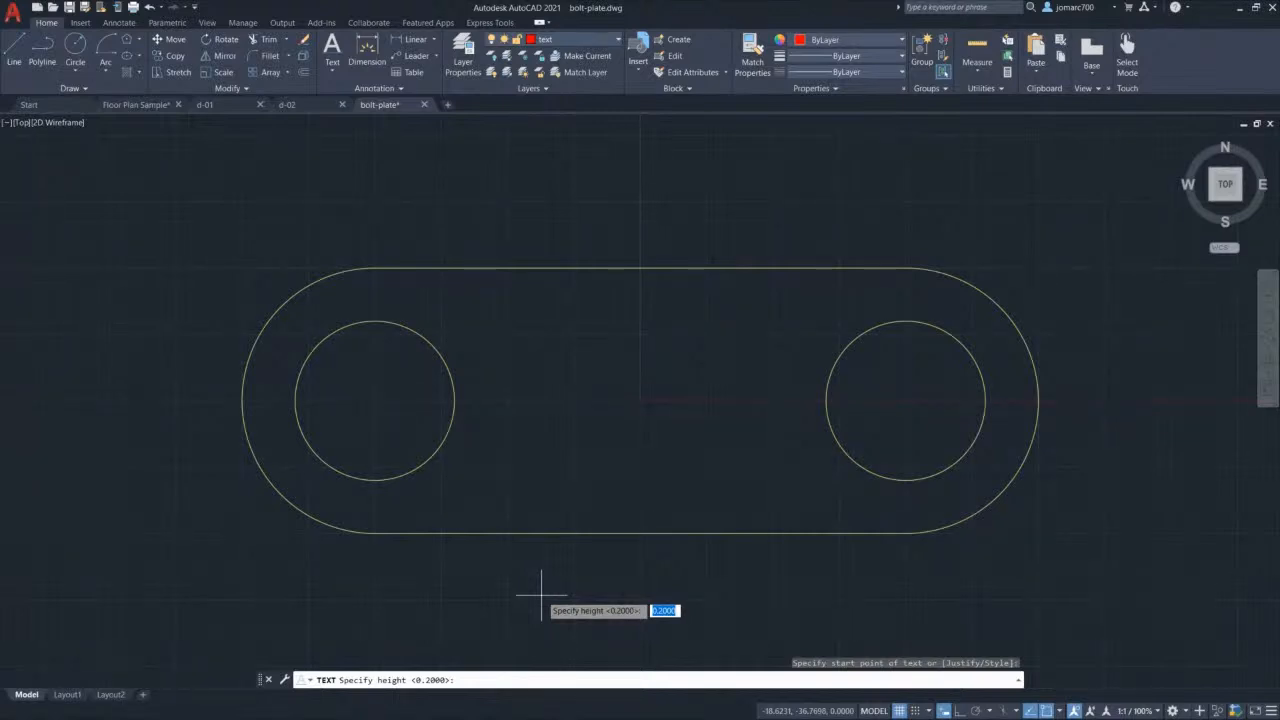
Step: Write 'Chain Plate' and 'TOP VIEW' as two text lines at height 6, zero rotation
text(6)
key(Return)
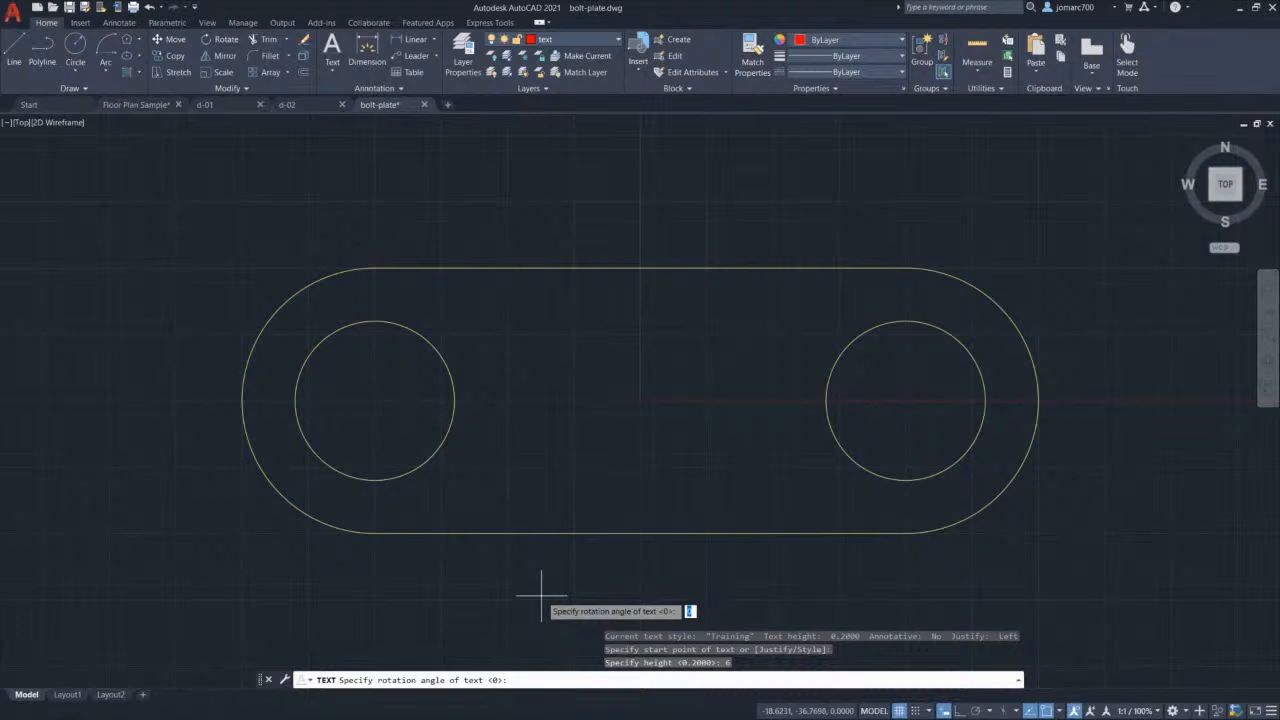
key(Return)
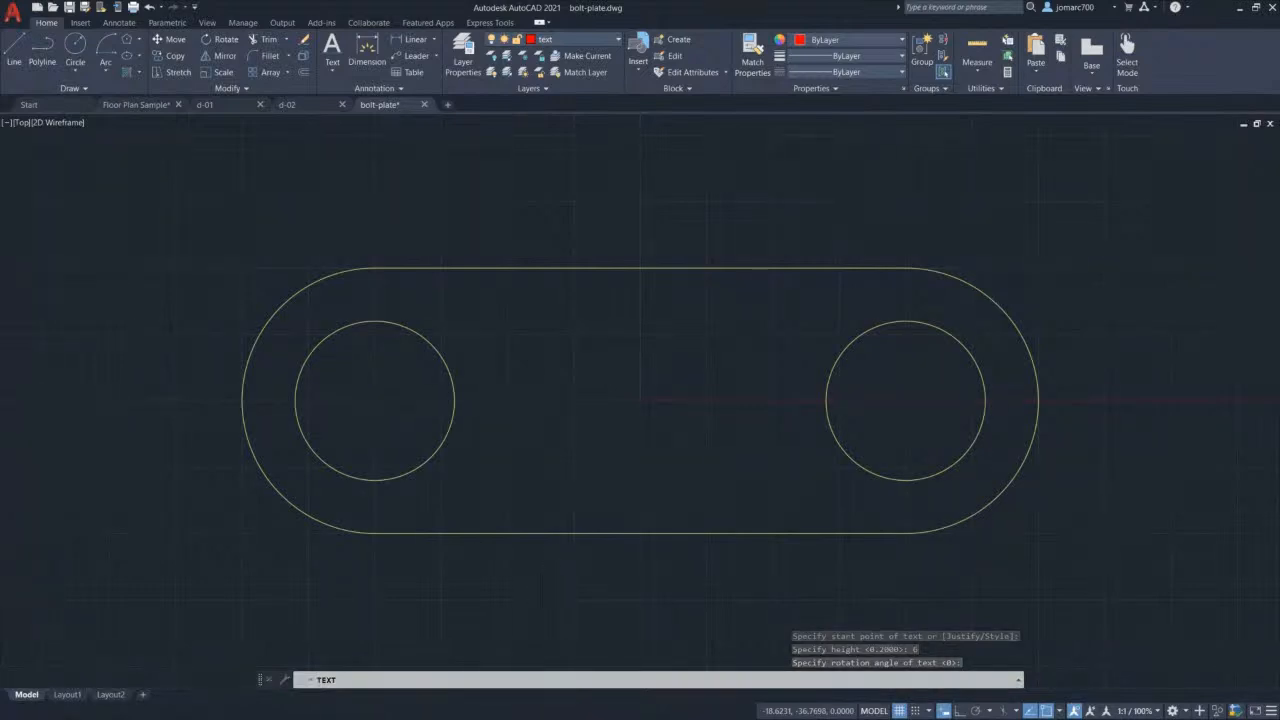
text(Chain)
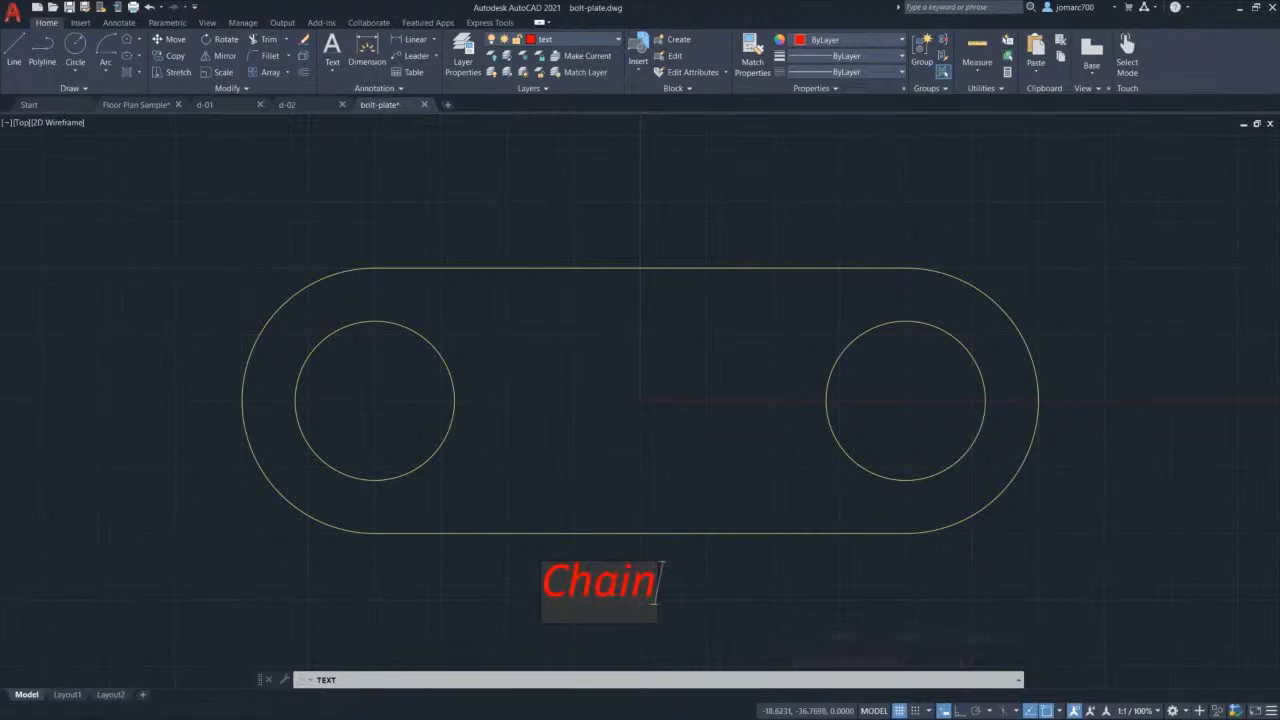
text( Plate)
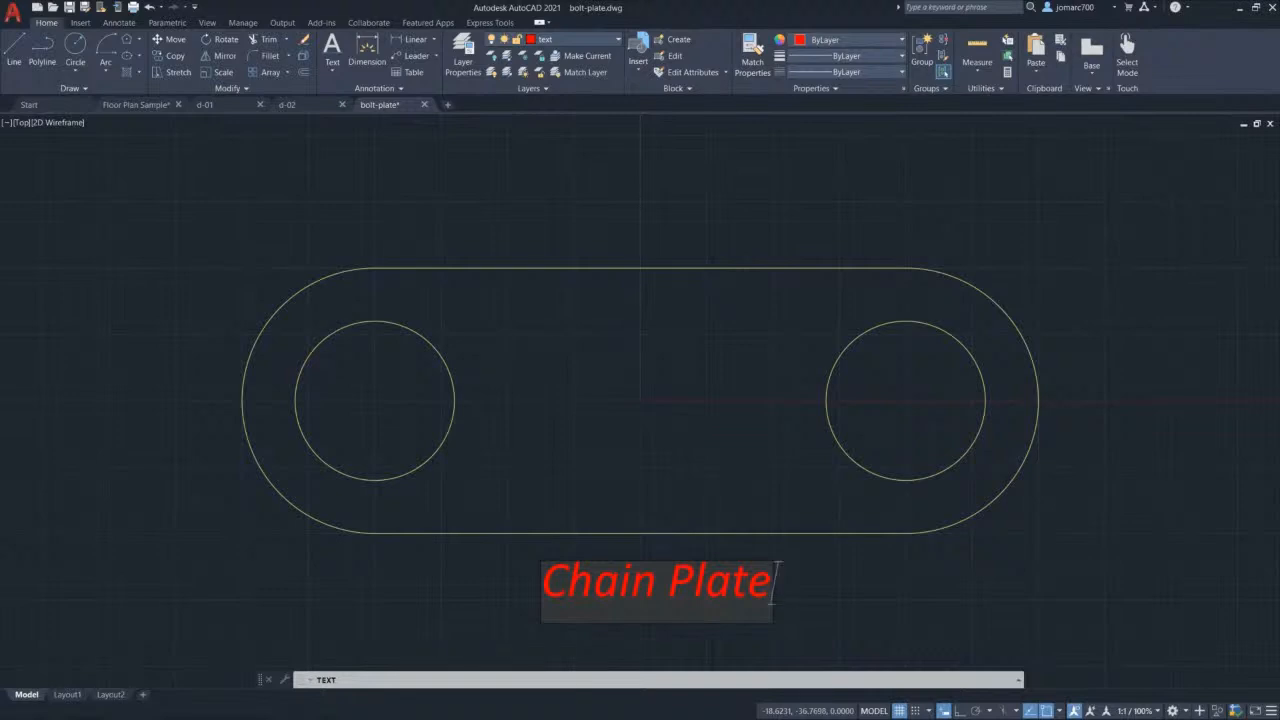
key(Return)
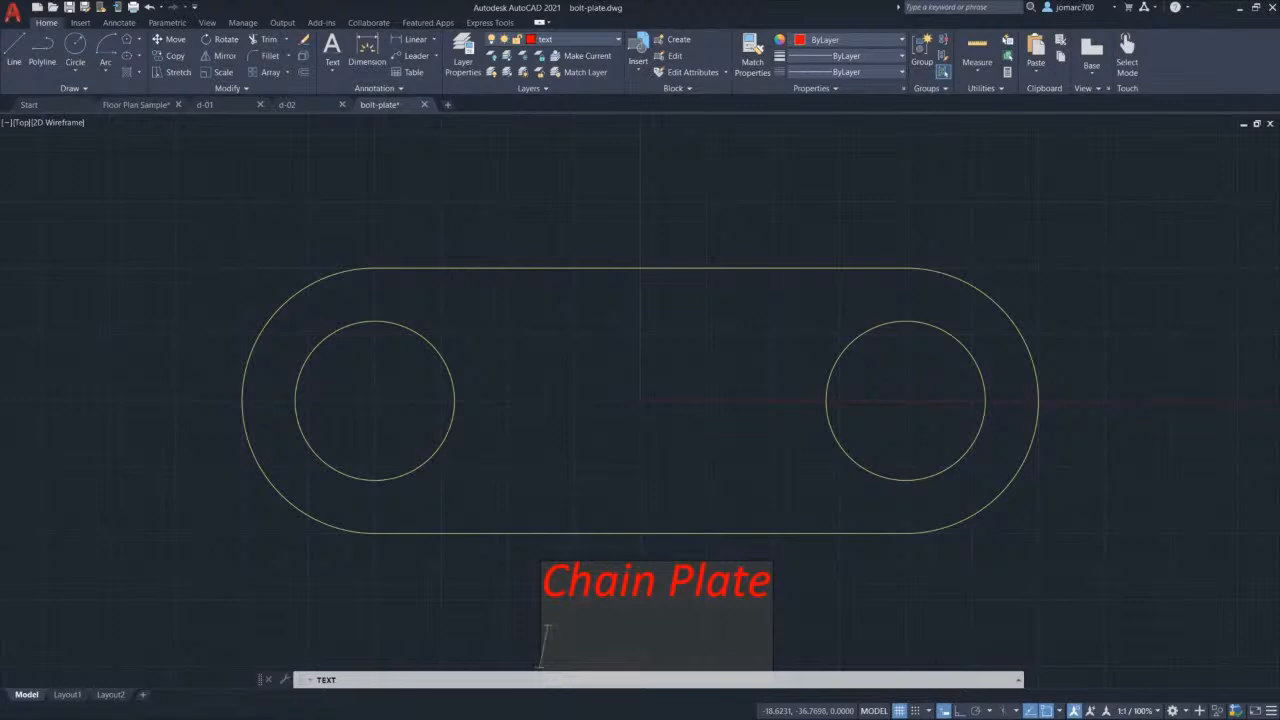
text(TOP VIEW)
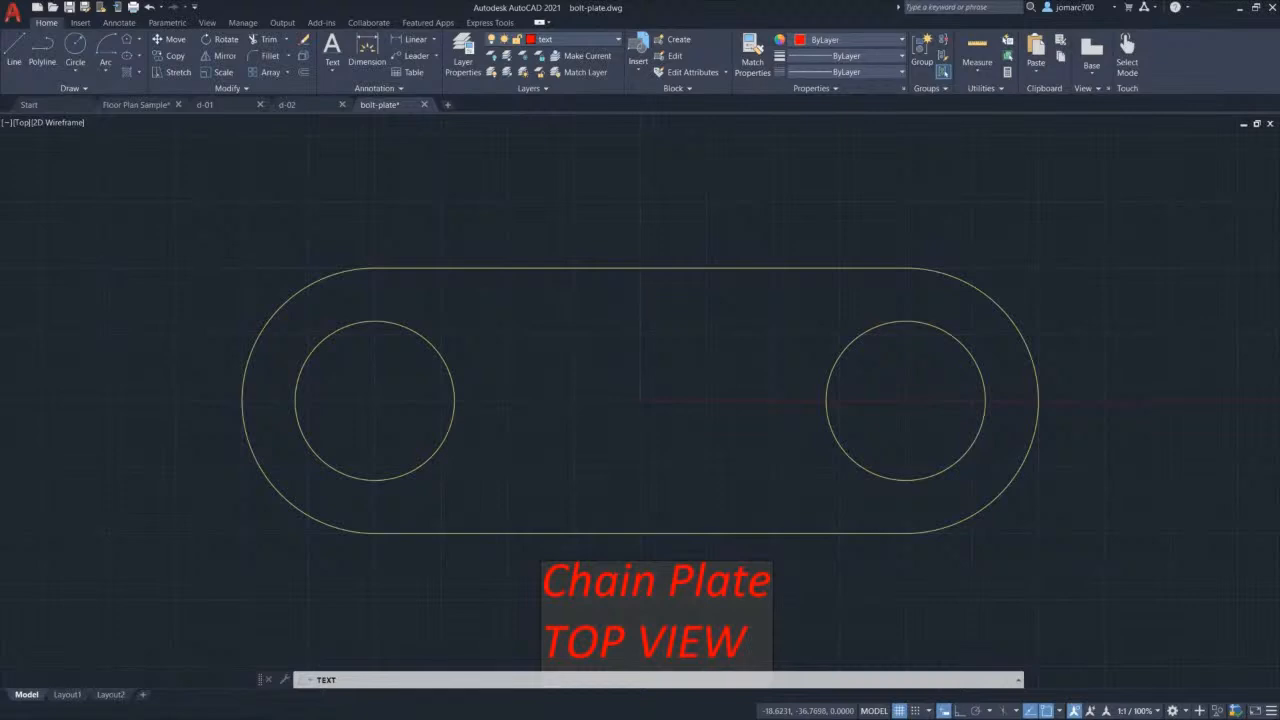
middle_drag(737, 452, 721, 359)
key(Return)
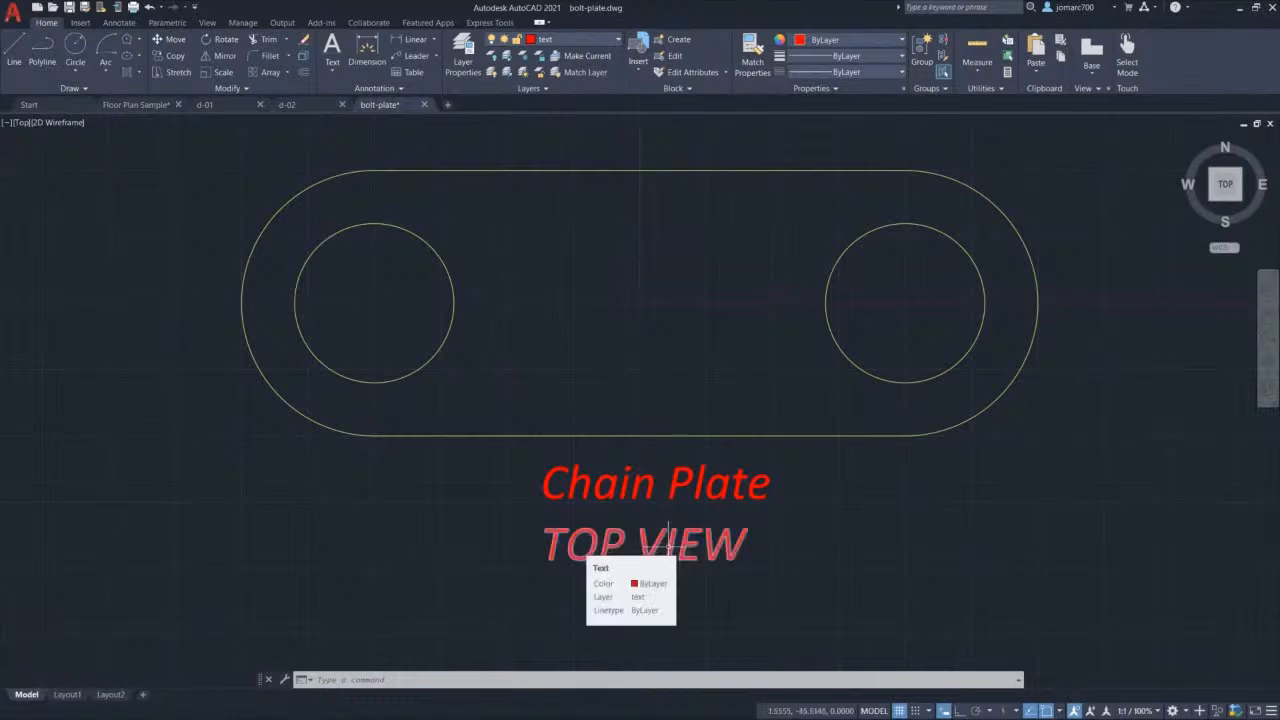
Step: Pan to clear space right of the plate and draw a Multiline Text box there
scroll(710, 360, up, 2)
scroll(725, 350, down, 4)
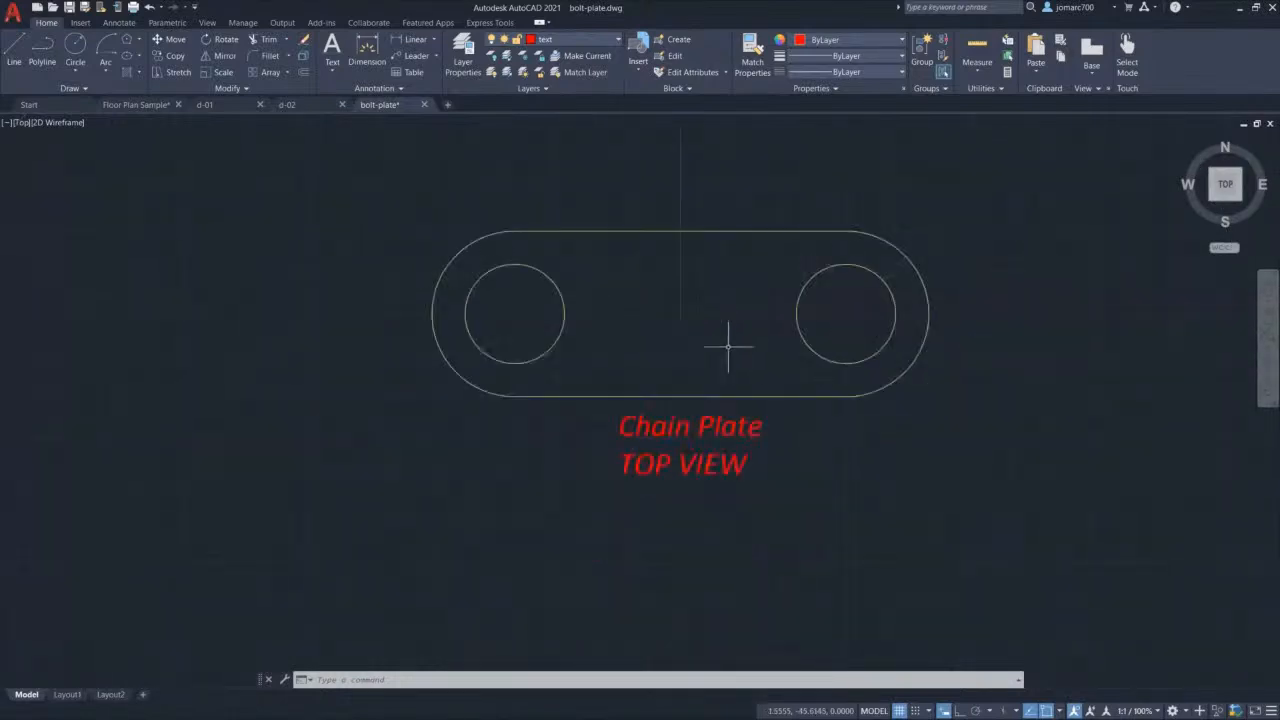
mouse_move(749, 325)
middle_down()
mouse_move(600, 291)
mouse_move(394, 331)
middle_up()
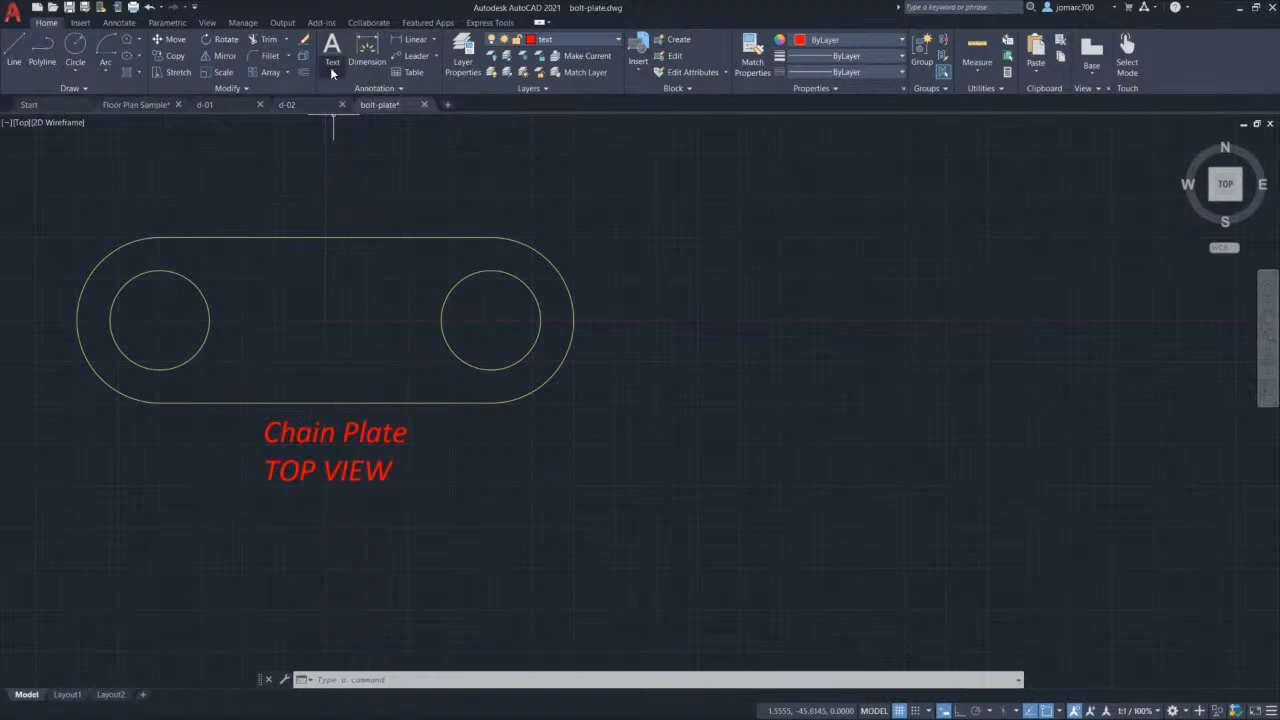
click(331, 70)
click(321, 95)
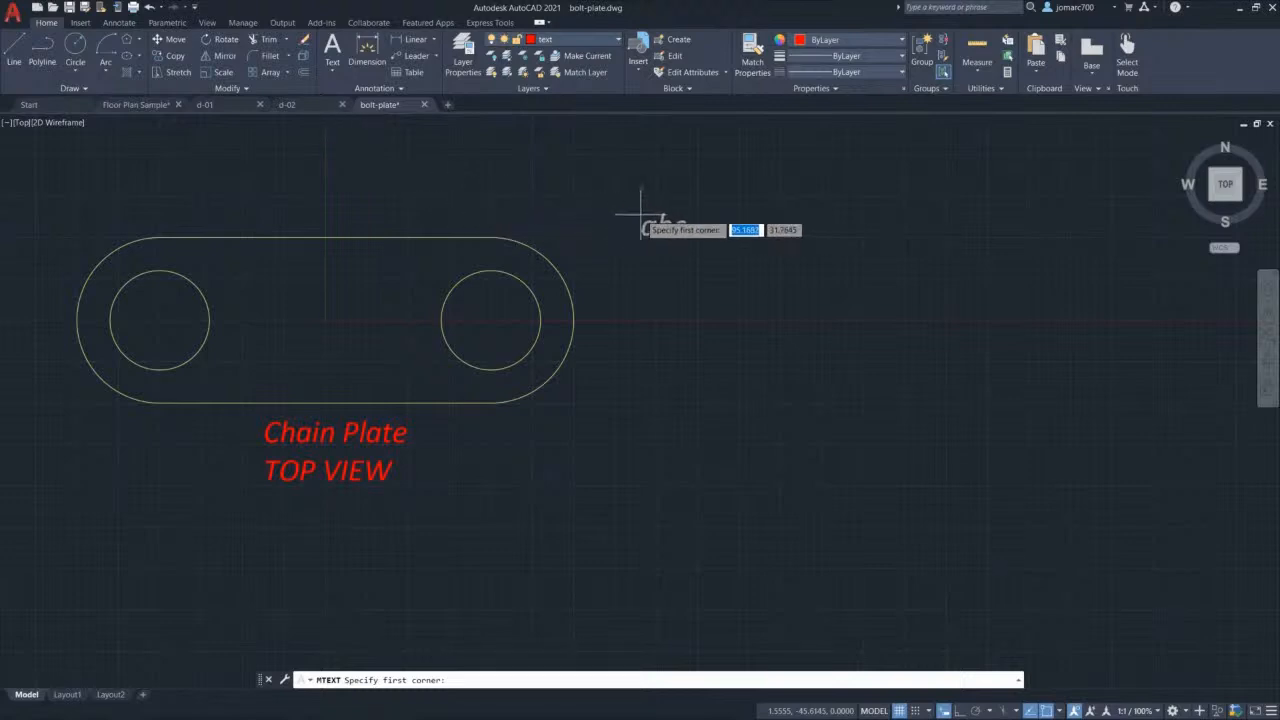
click(733, 238)
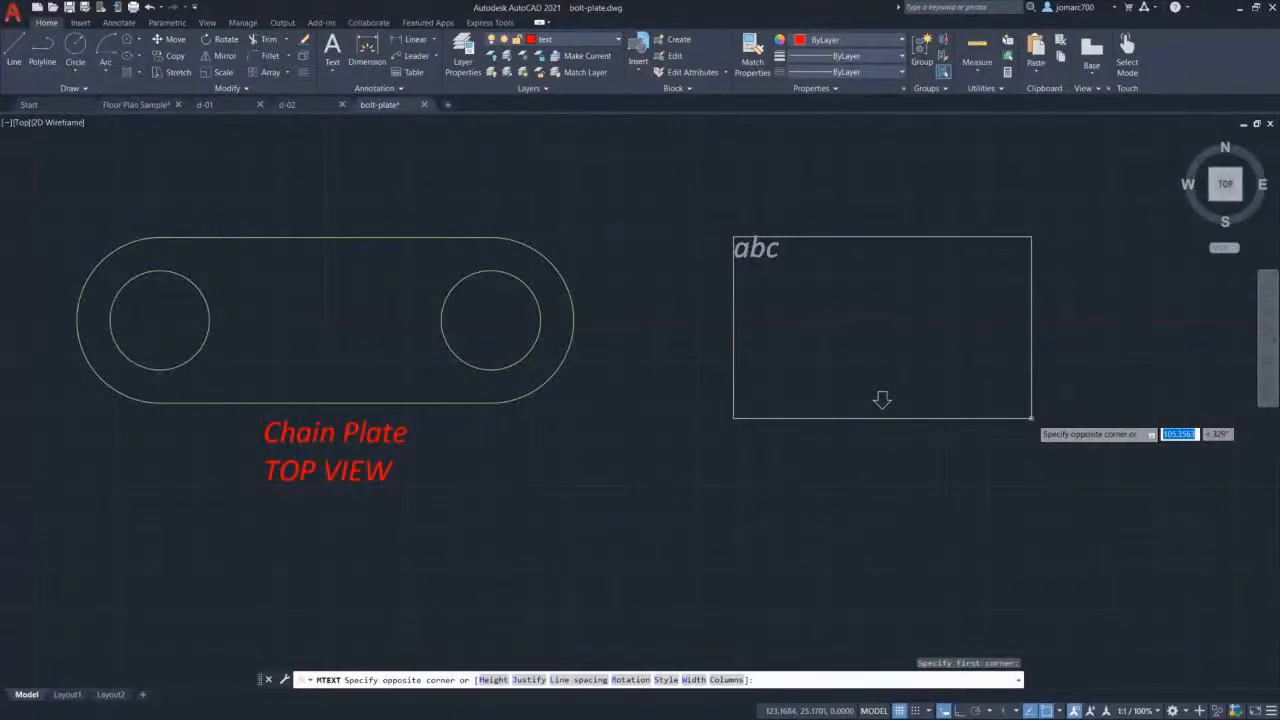
click(1031, 417)
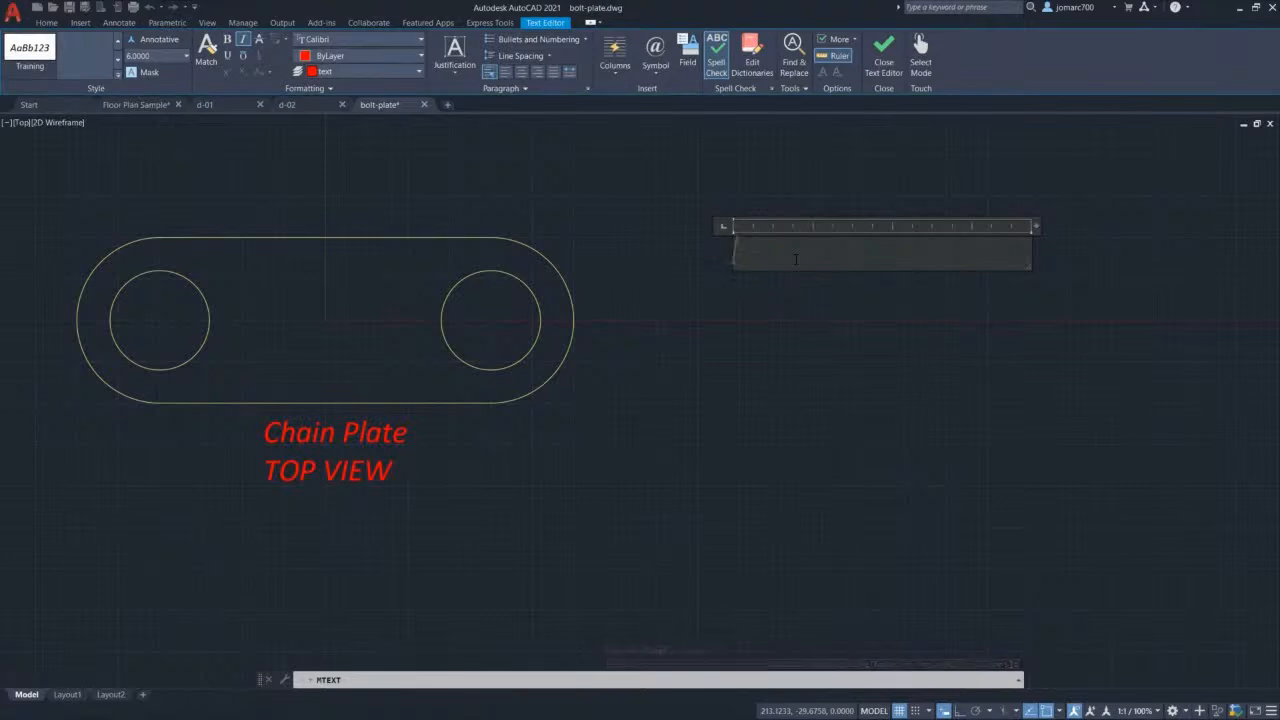
Step: Type the tab-indented heading 'NOTES:' in the text box, then begin a new line
key(Tab)
text(NOTES)
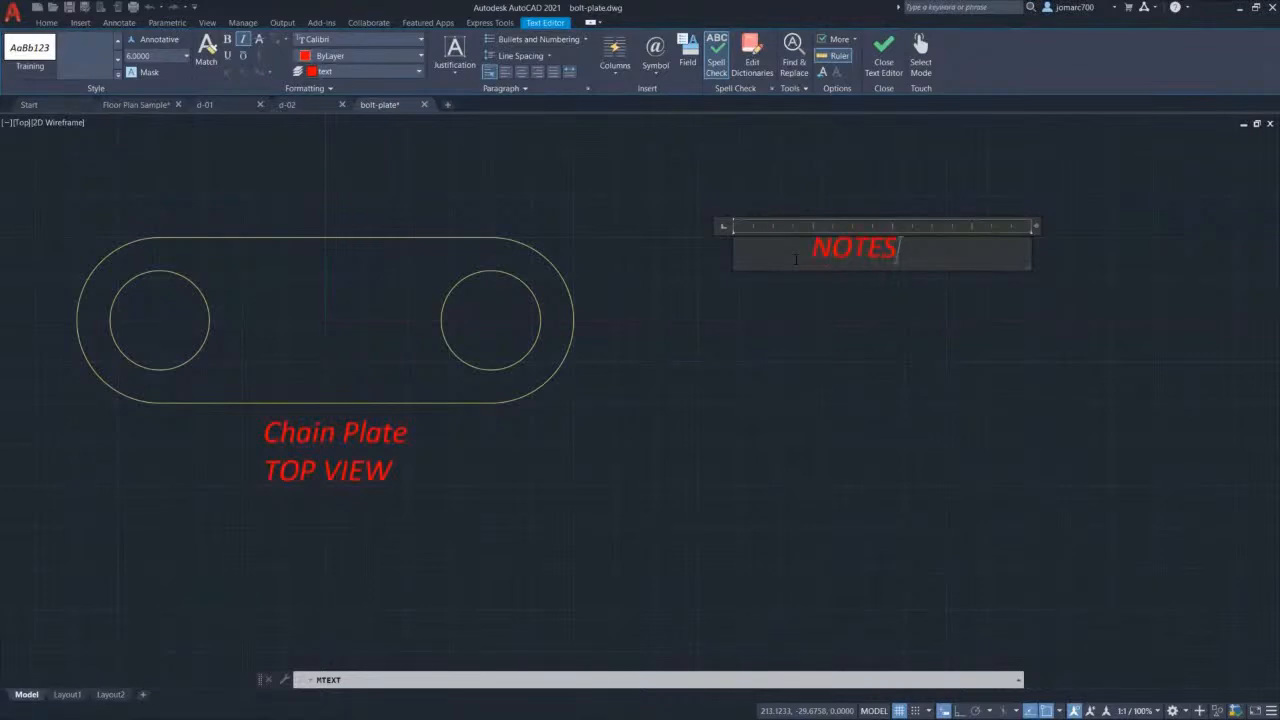
text(:)
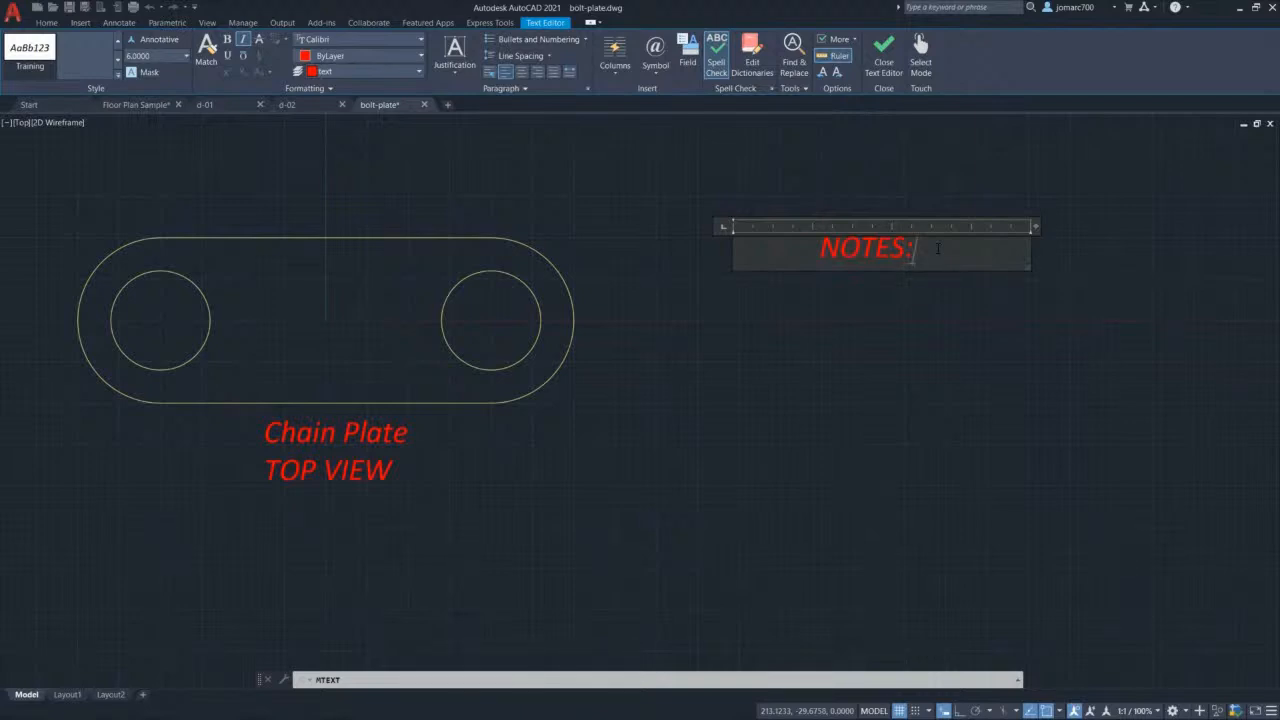
key(Return)
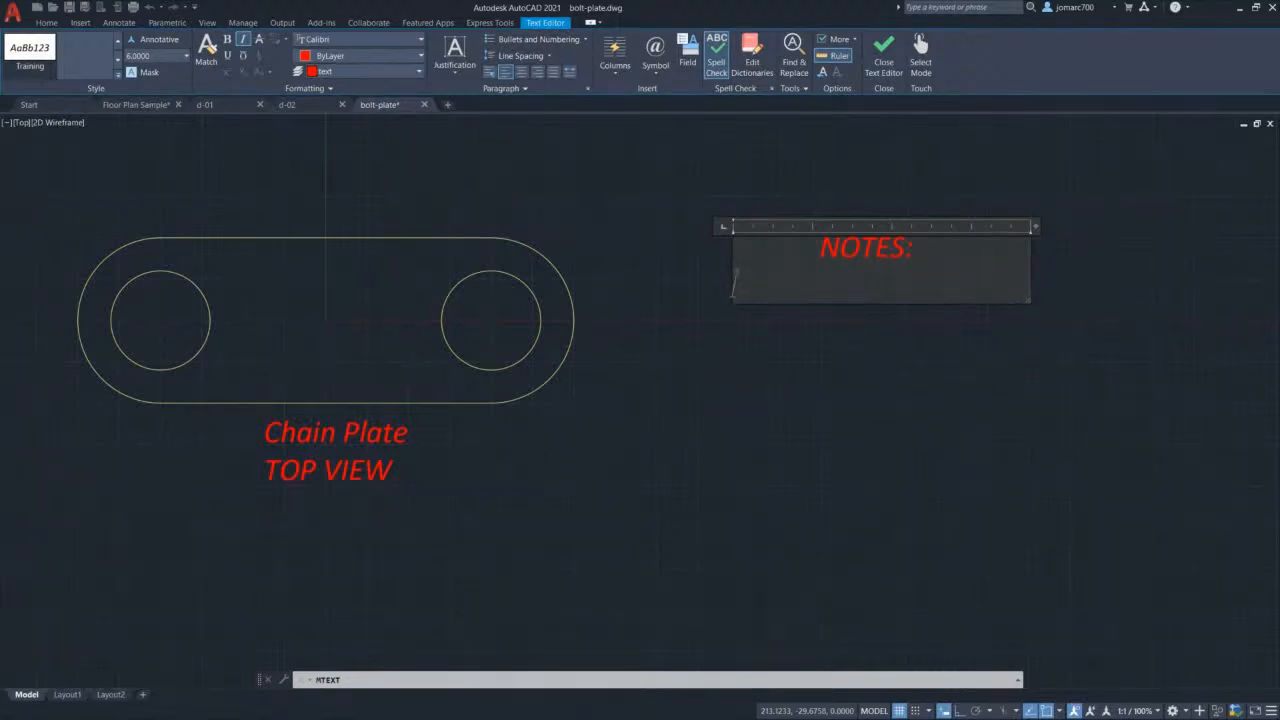
Step: Add a numbered list: 'All dimensions in mm.' and 'Material: STEEL'
click(584, 40)
click(584, 40)
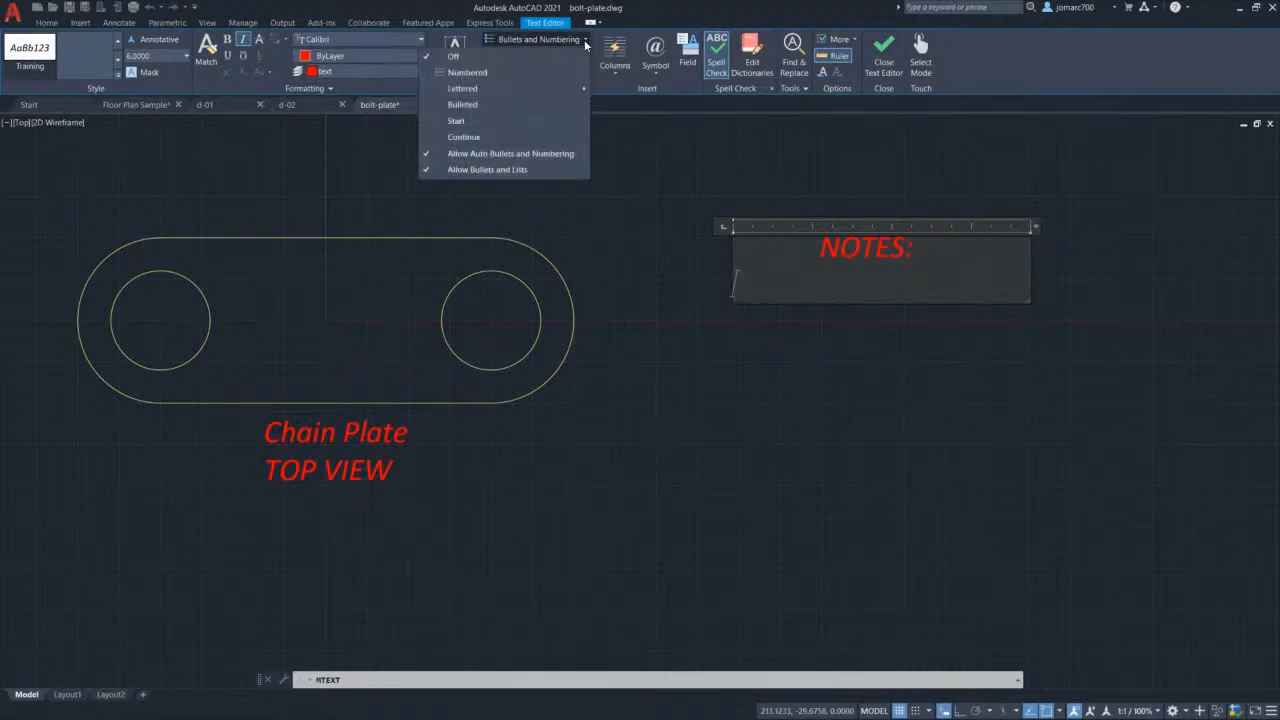
click(520, 72)
text(All dimensinos)
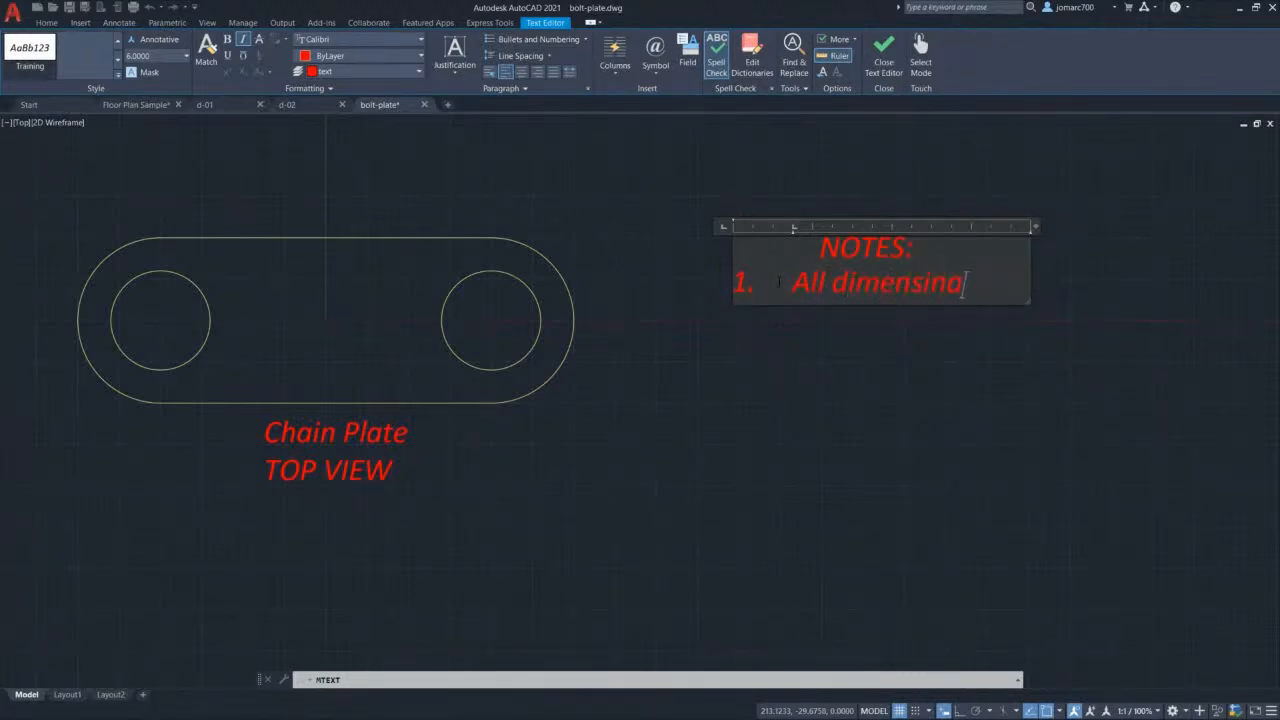
key(BackSpace)
key(BackSpace)
key(BackSpace)
key(BackSpace)
text(ons in mm.)
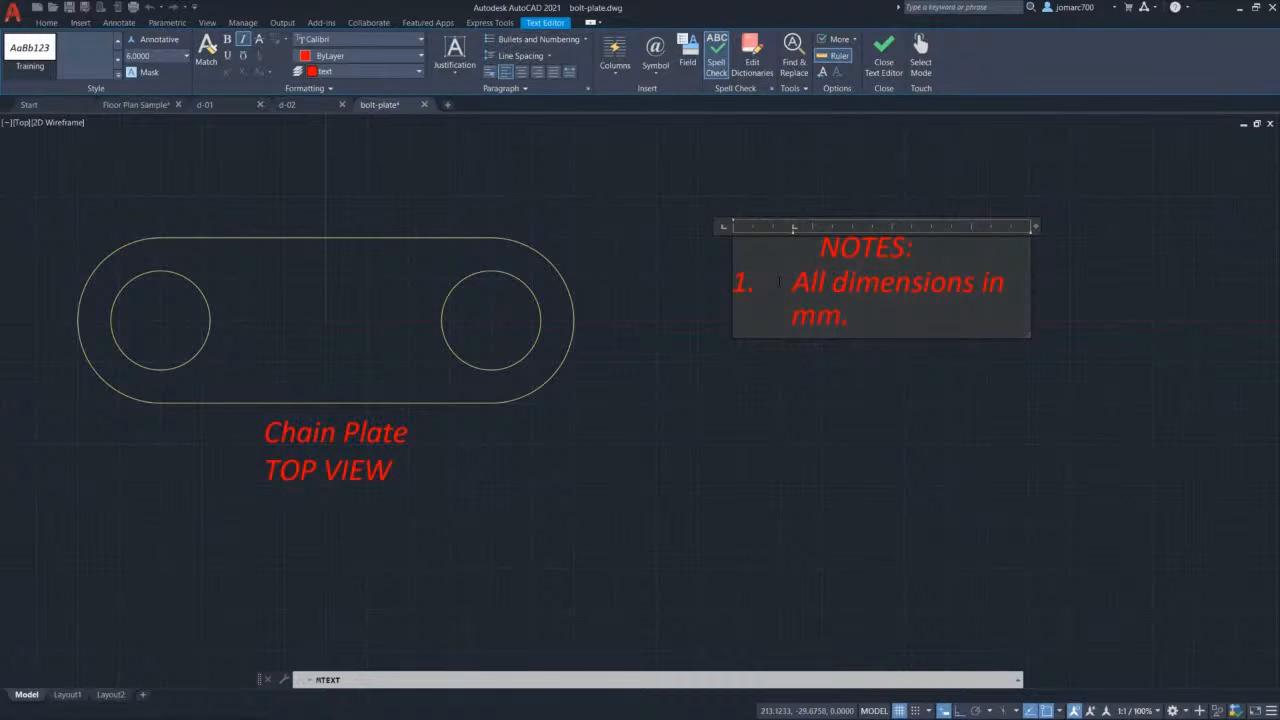
key(Return)
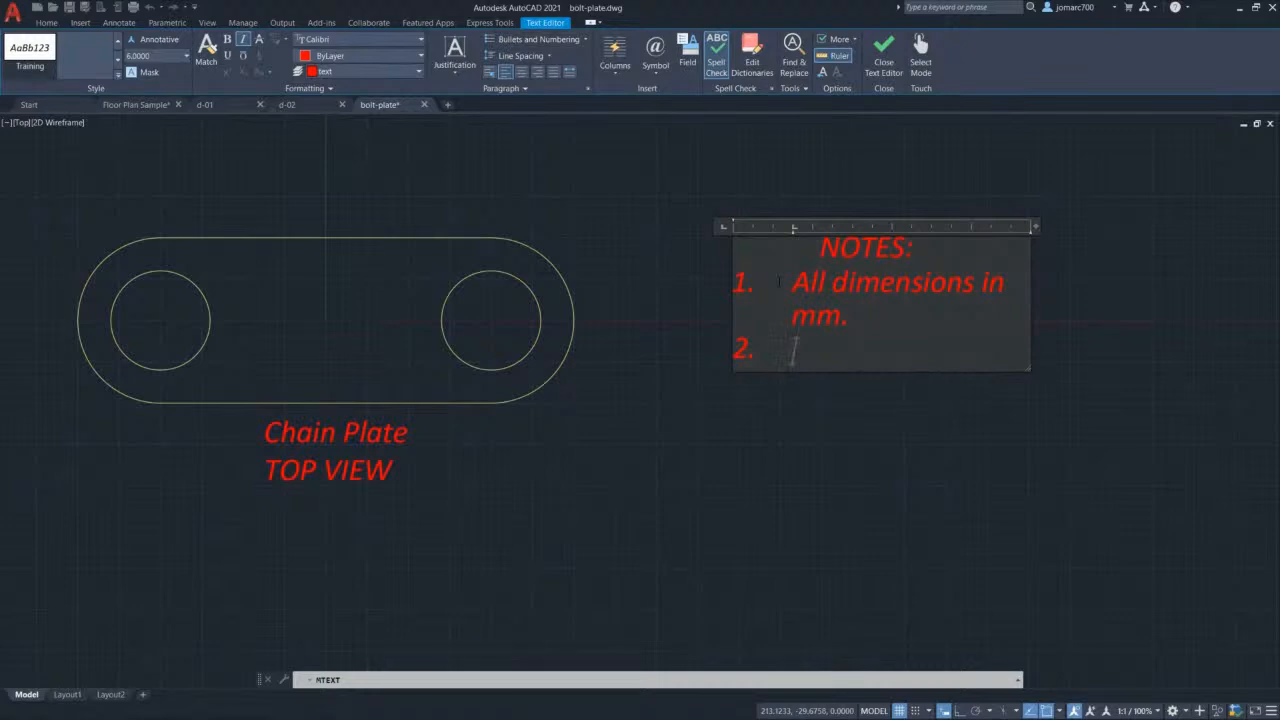
text(Material)
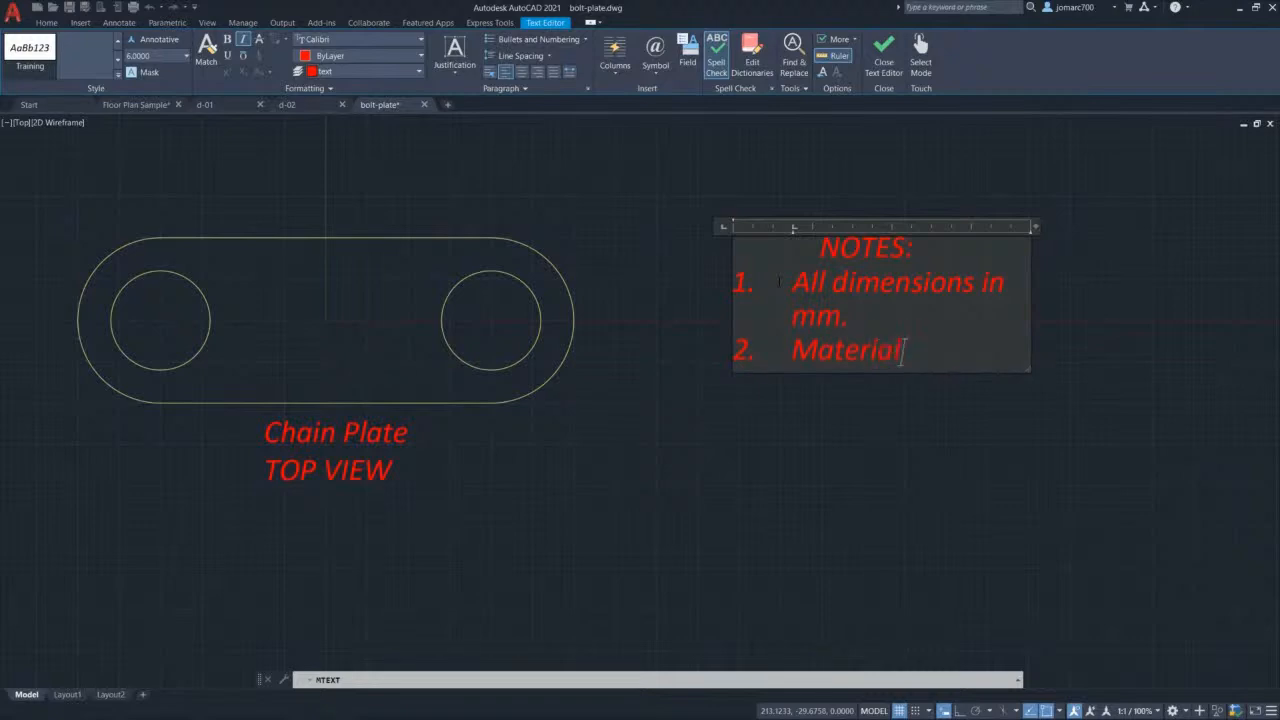
text(: STEEL)
scroll(985, 292, up, 4)
scroll(985, 292, down, 6)
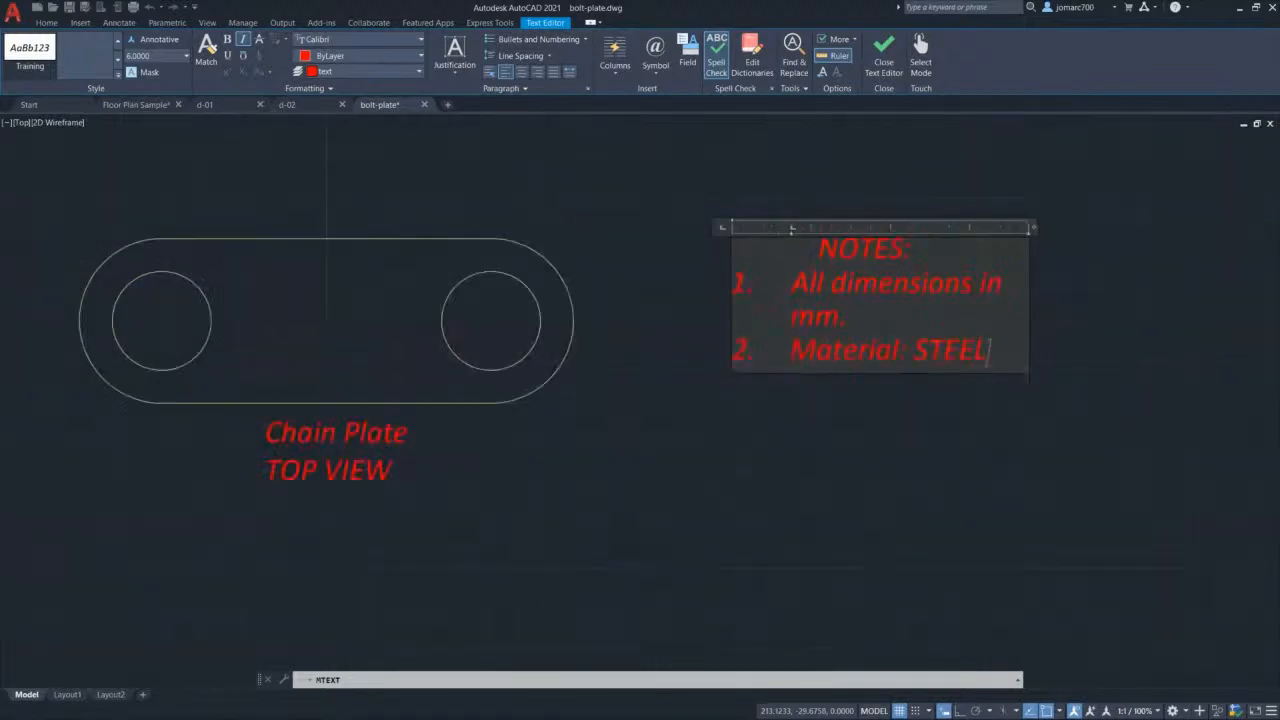
scroll(973, 285, up, 2)
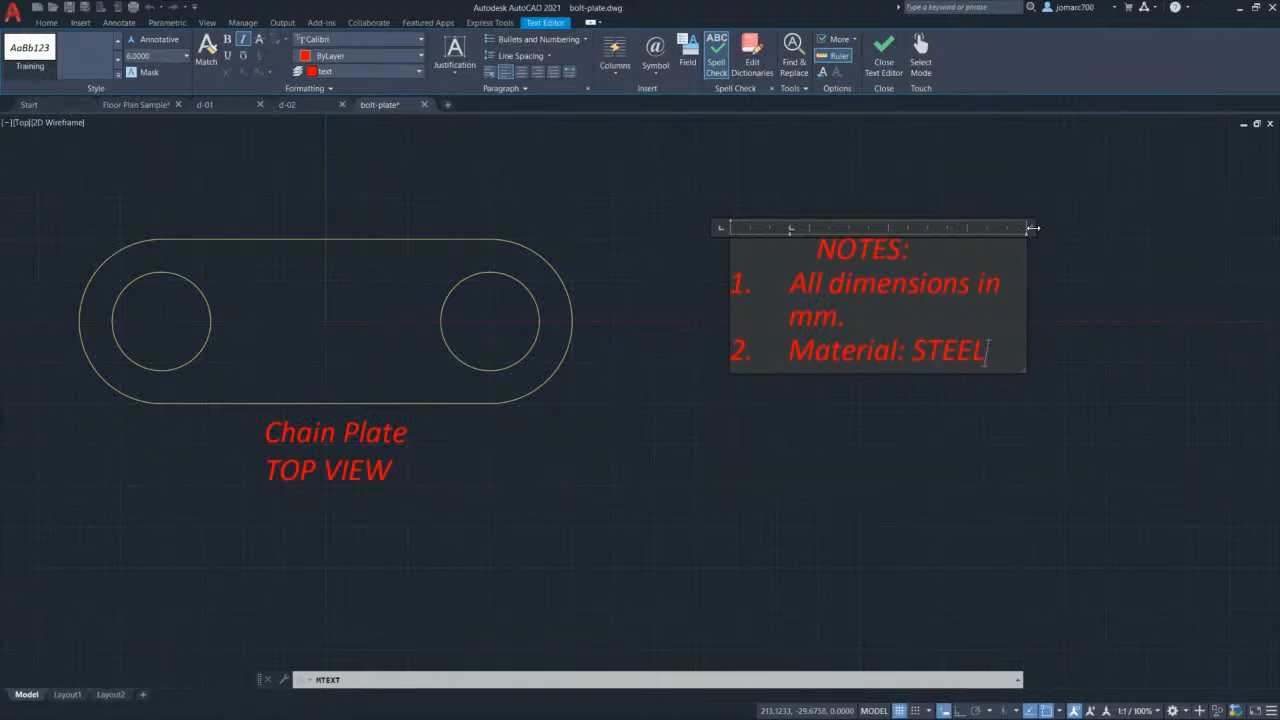
Step: Widen the notes box so items fit on one line, left-align NOTES:, and close the editor
drag(1033, 228, 1108, 230)
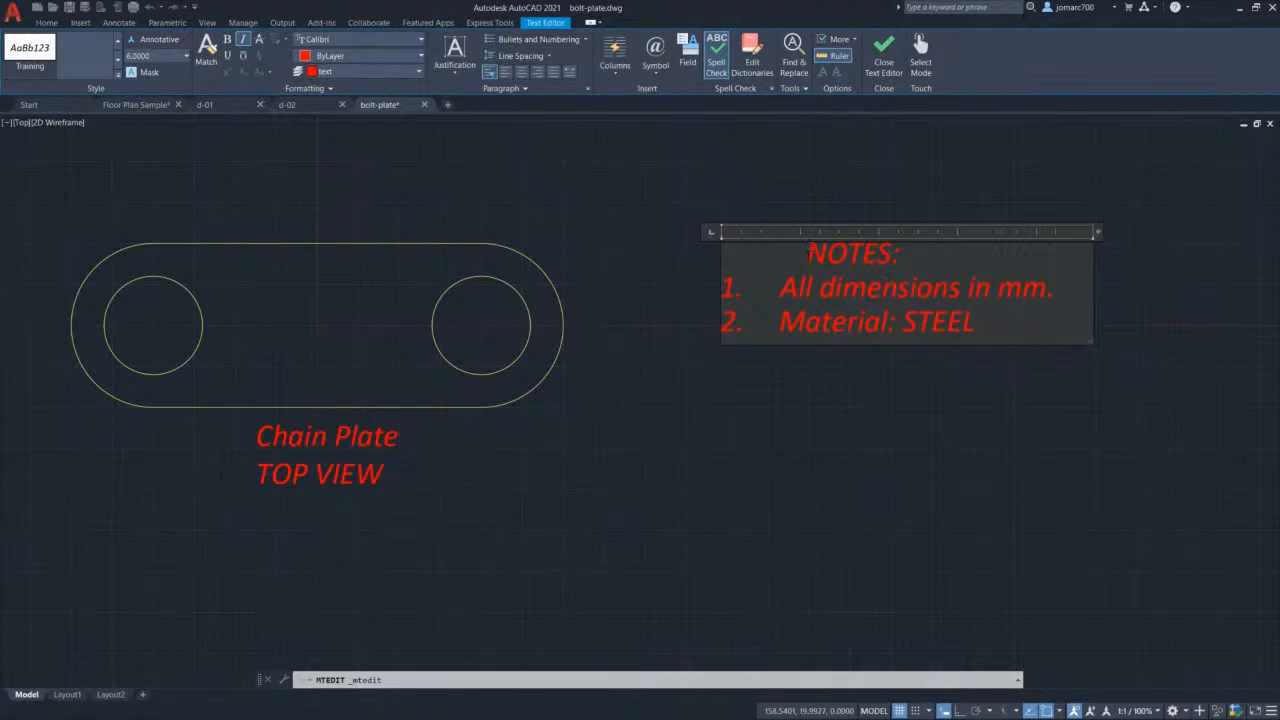
key(BackSpace)
key(BackSpace)
key(BackSpace)
key(BackSpace)
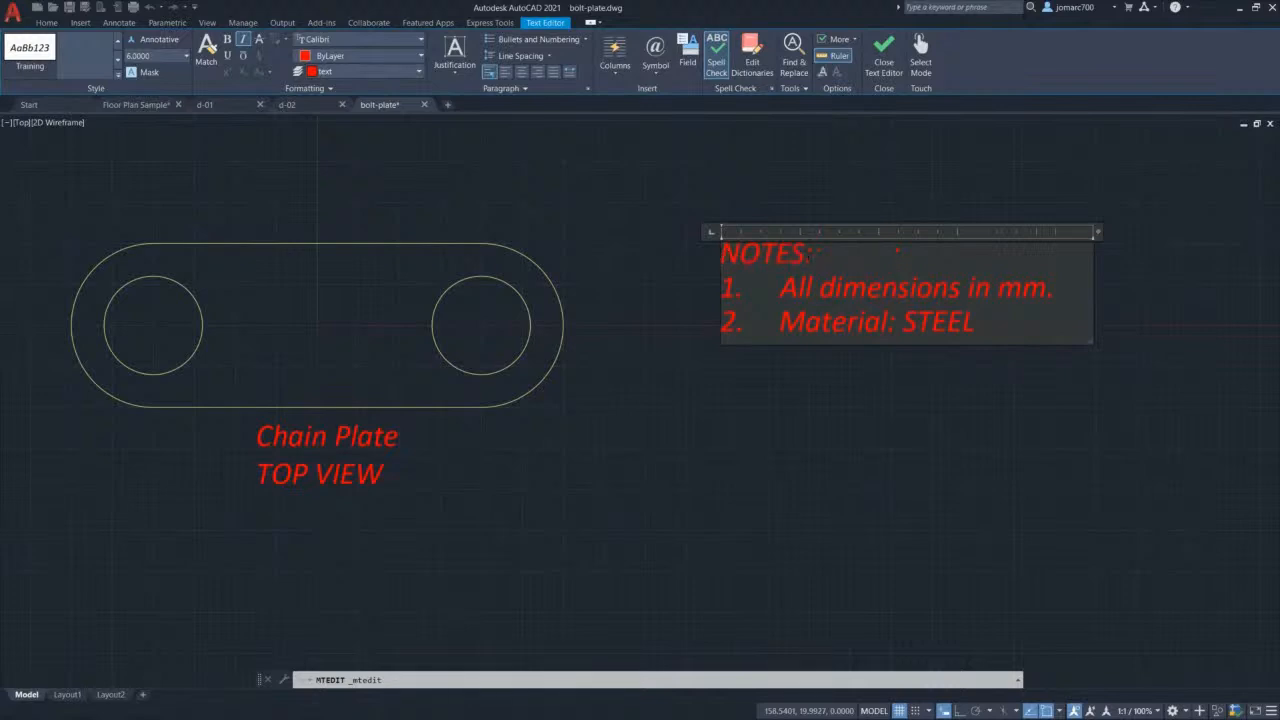
click(884, 66)
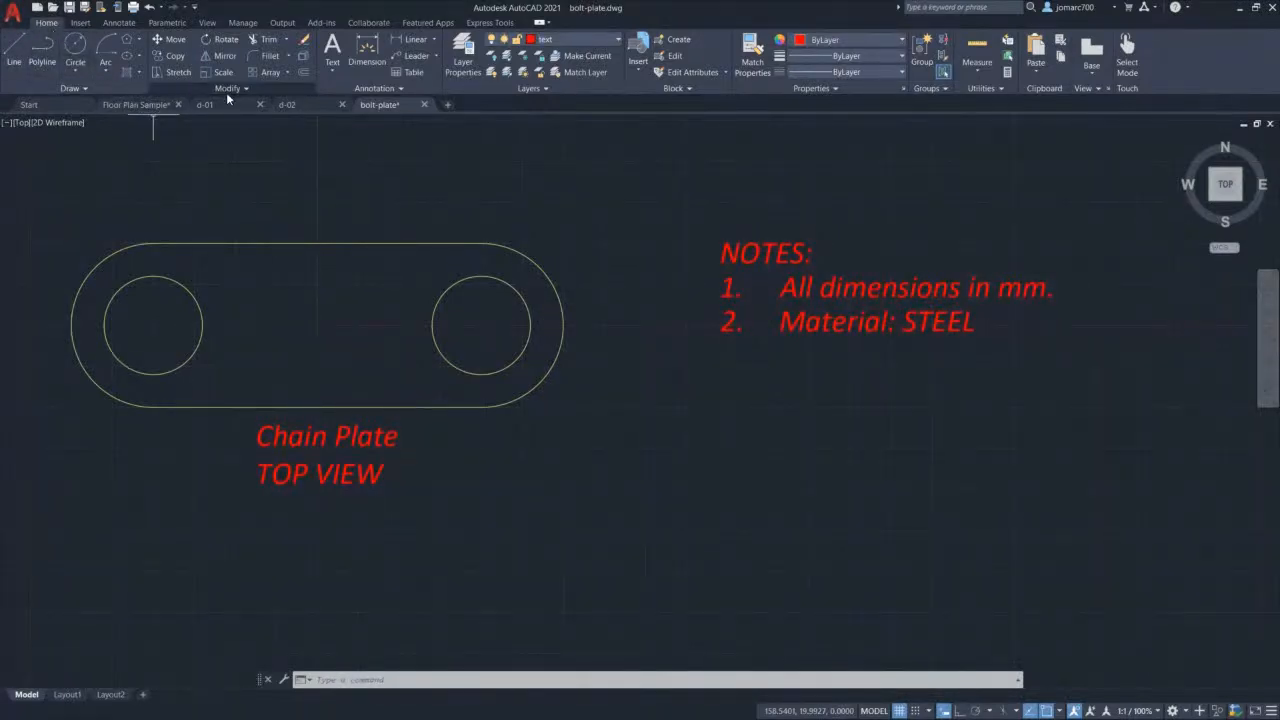
click(386, 88)
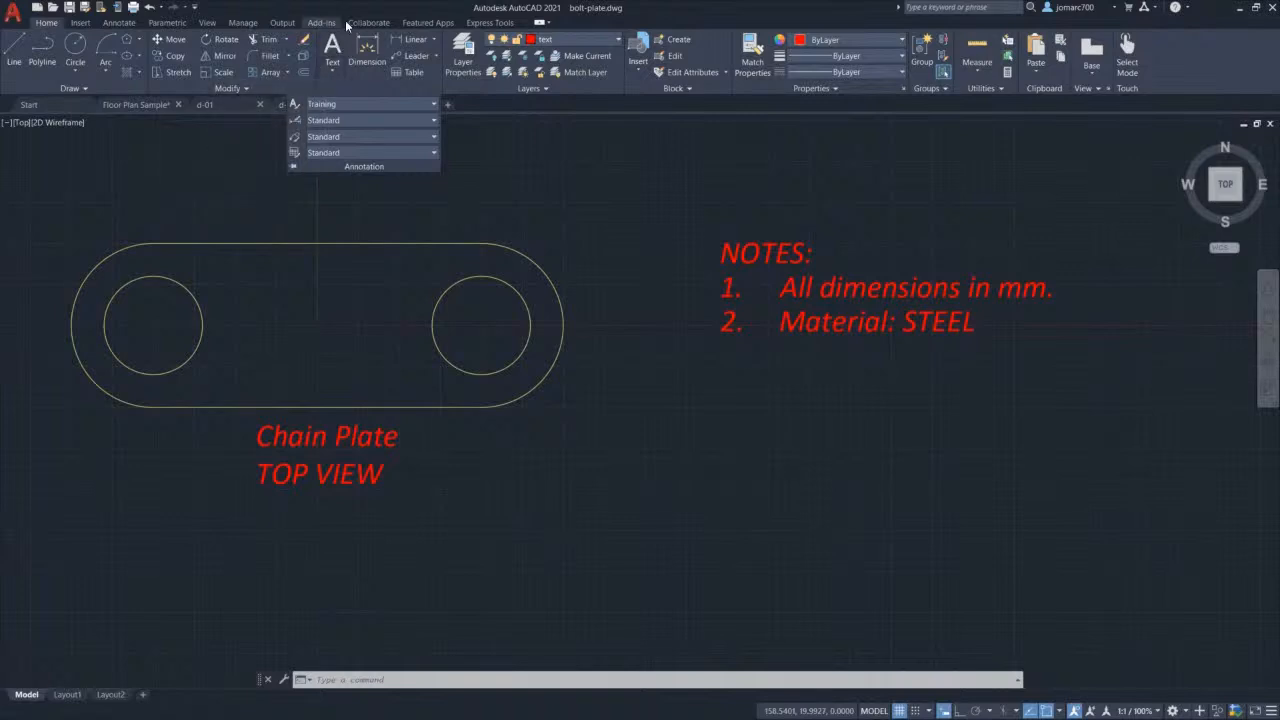
Step: Create a dimension style named Training, starting from Standard and used for all dimensions
click(118, 23)
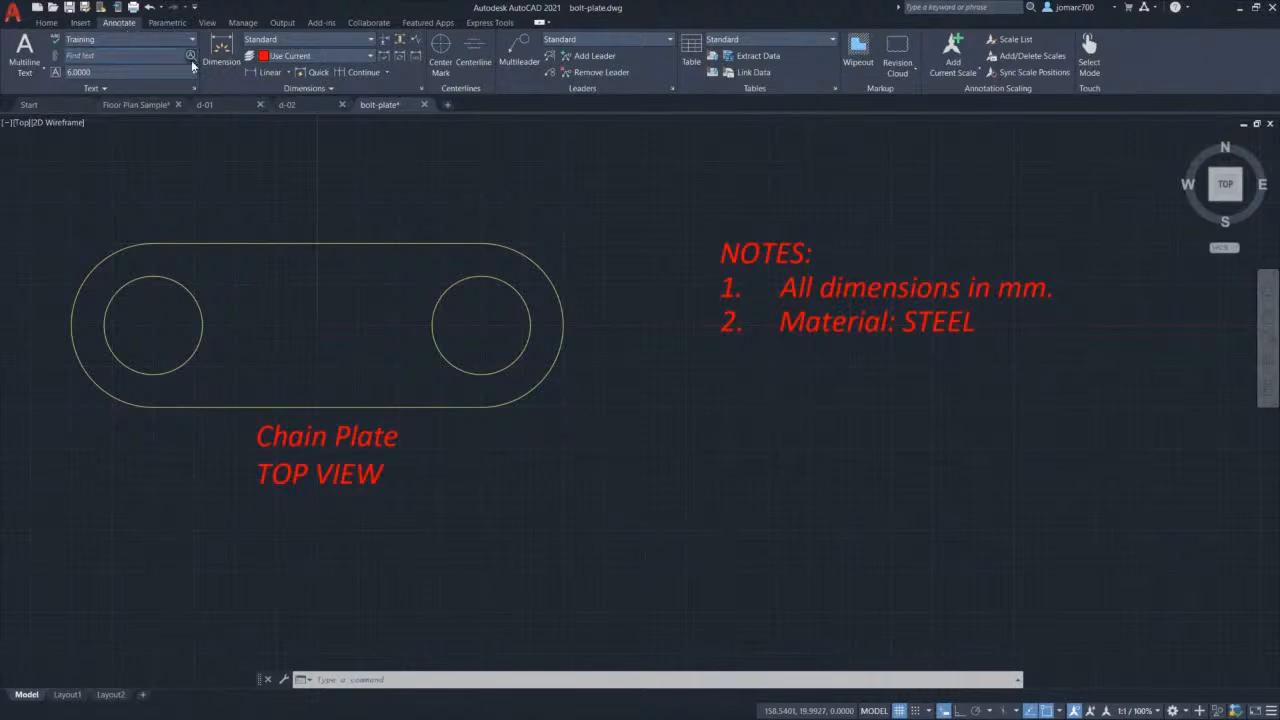
click(420, 87)
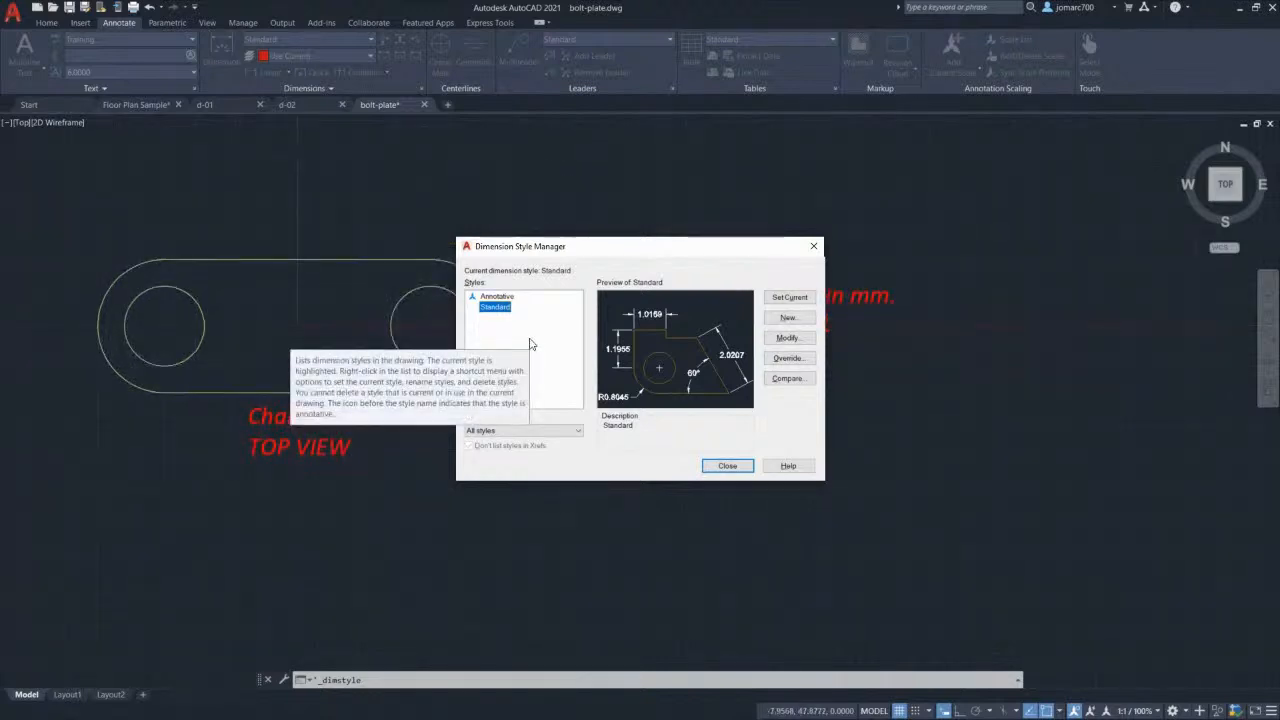
click(787, 318)
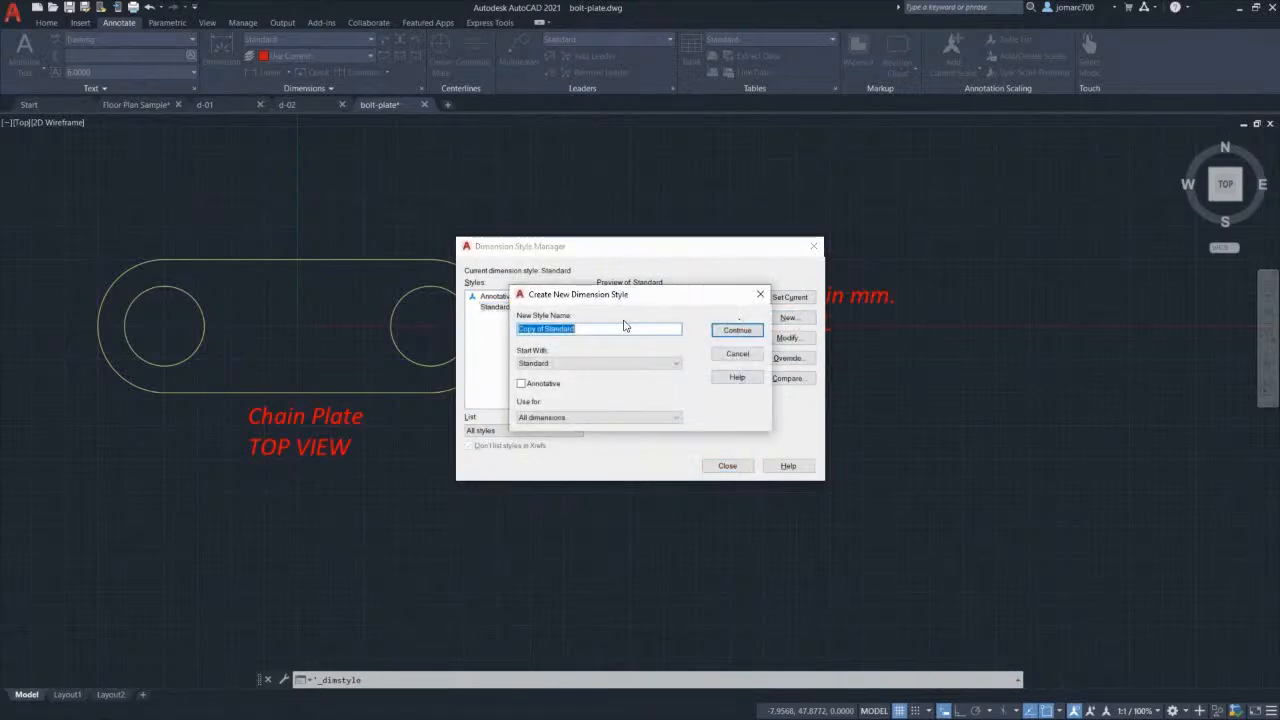
text(Training)
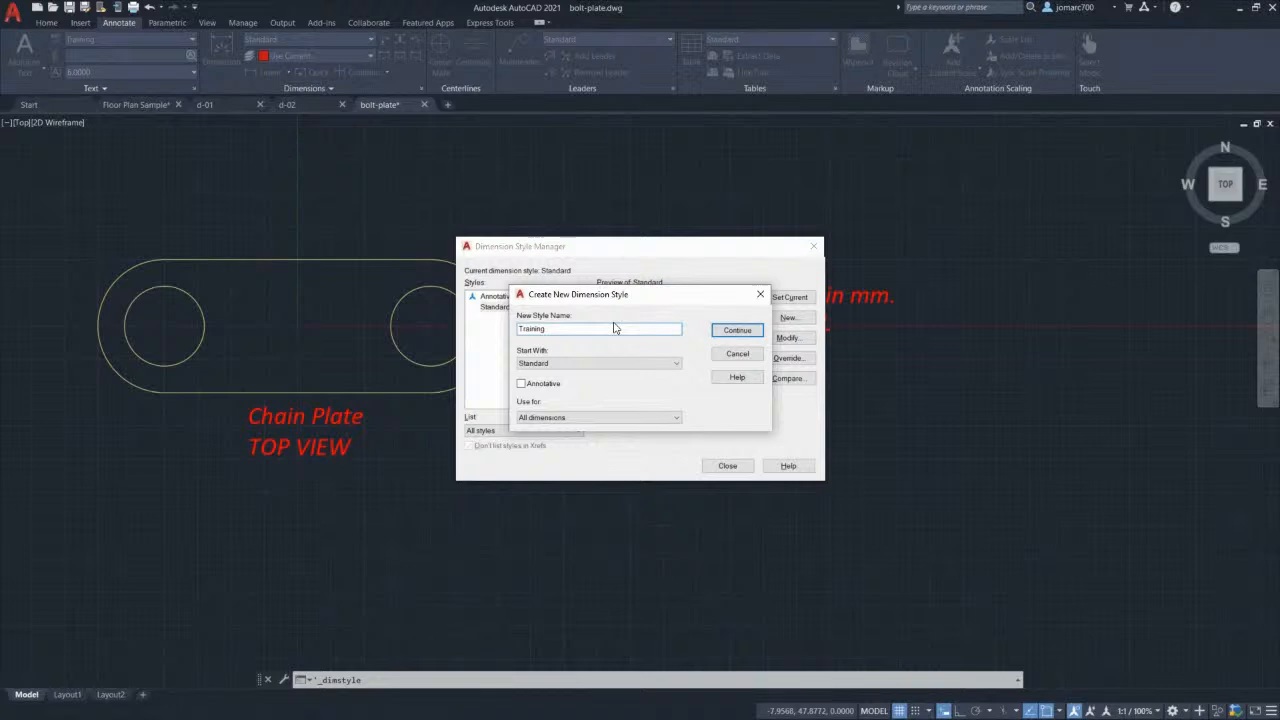
click(579, 365)
click(570, 382)
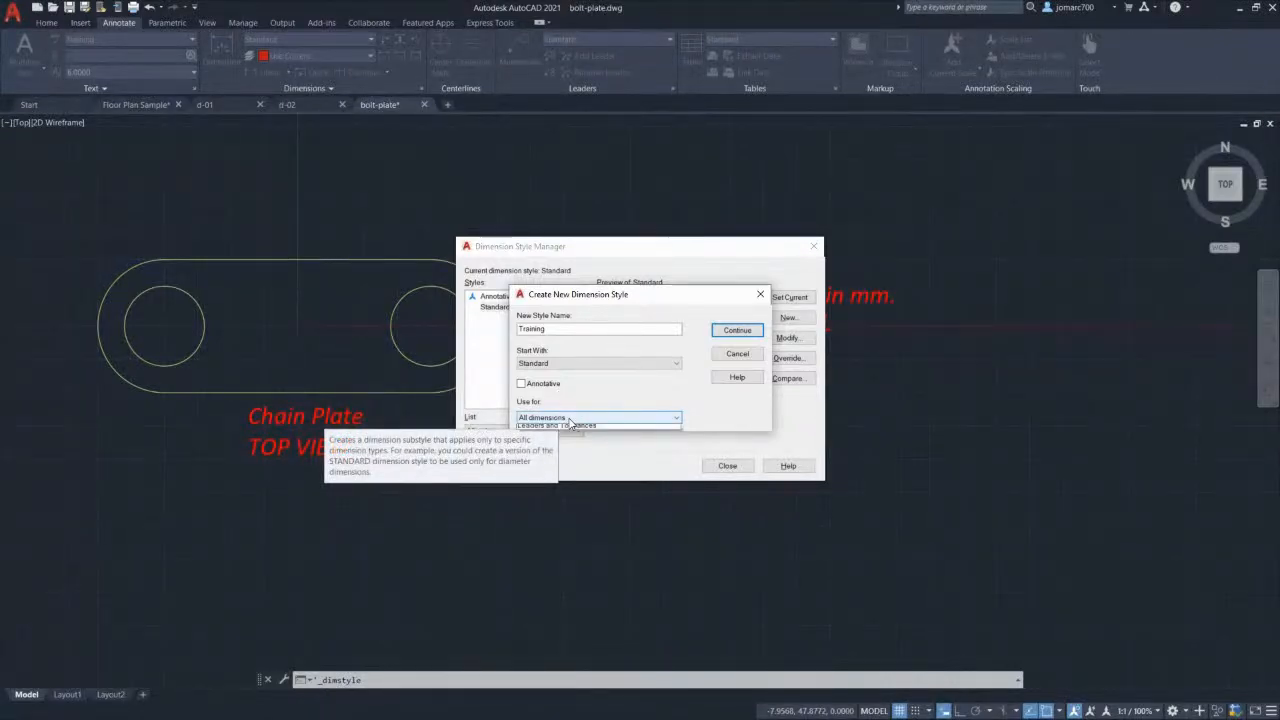
click(570, 420)
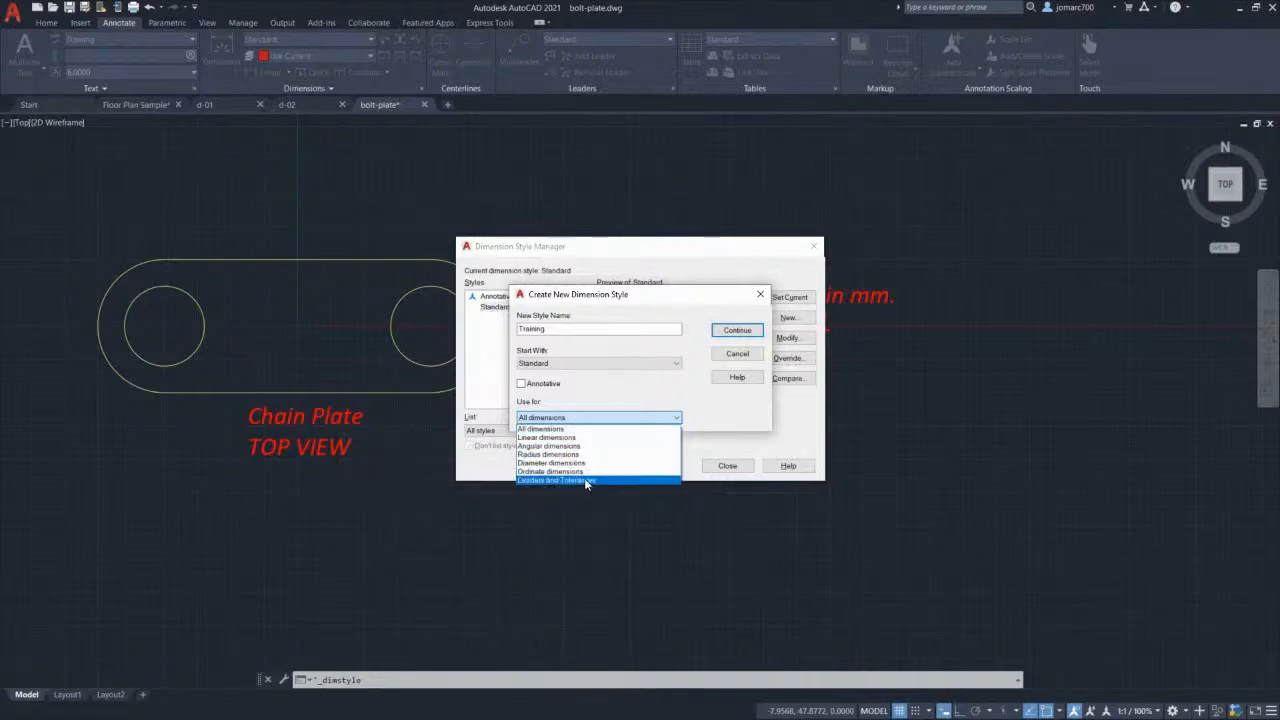
click(575, 430)
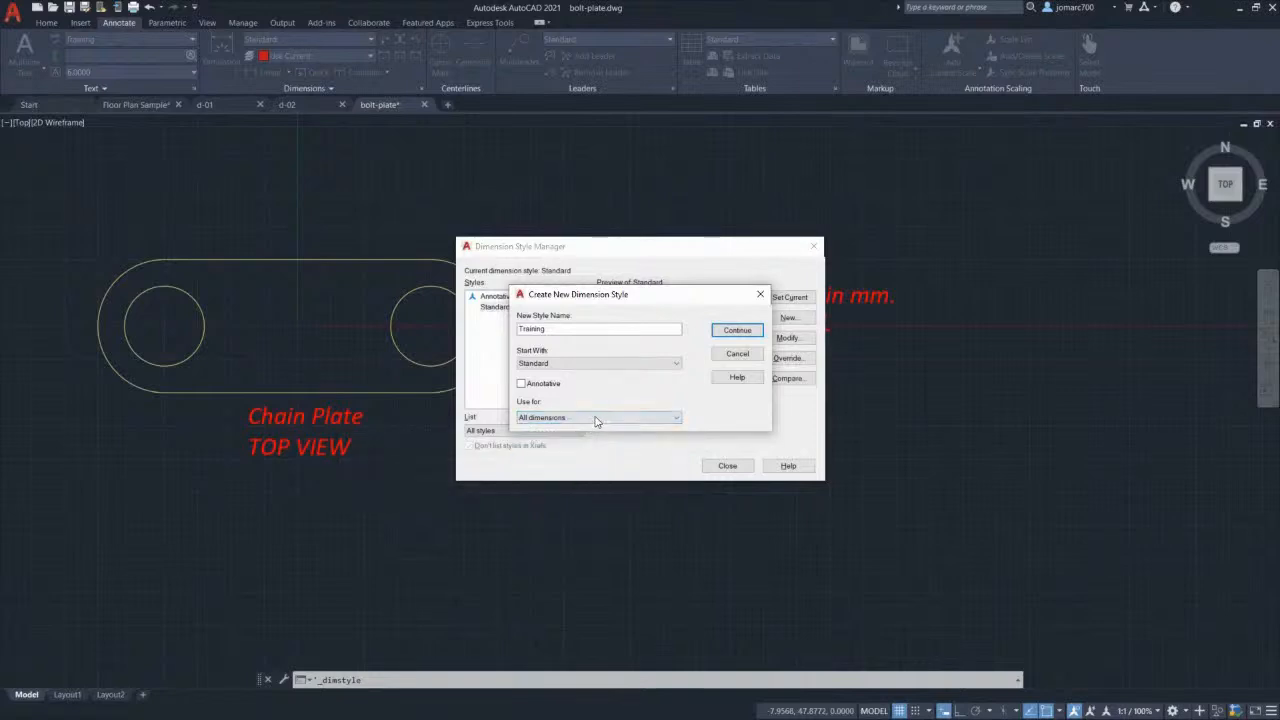
click(737, 352)
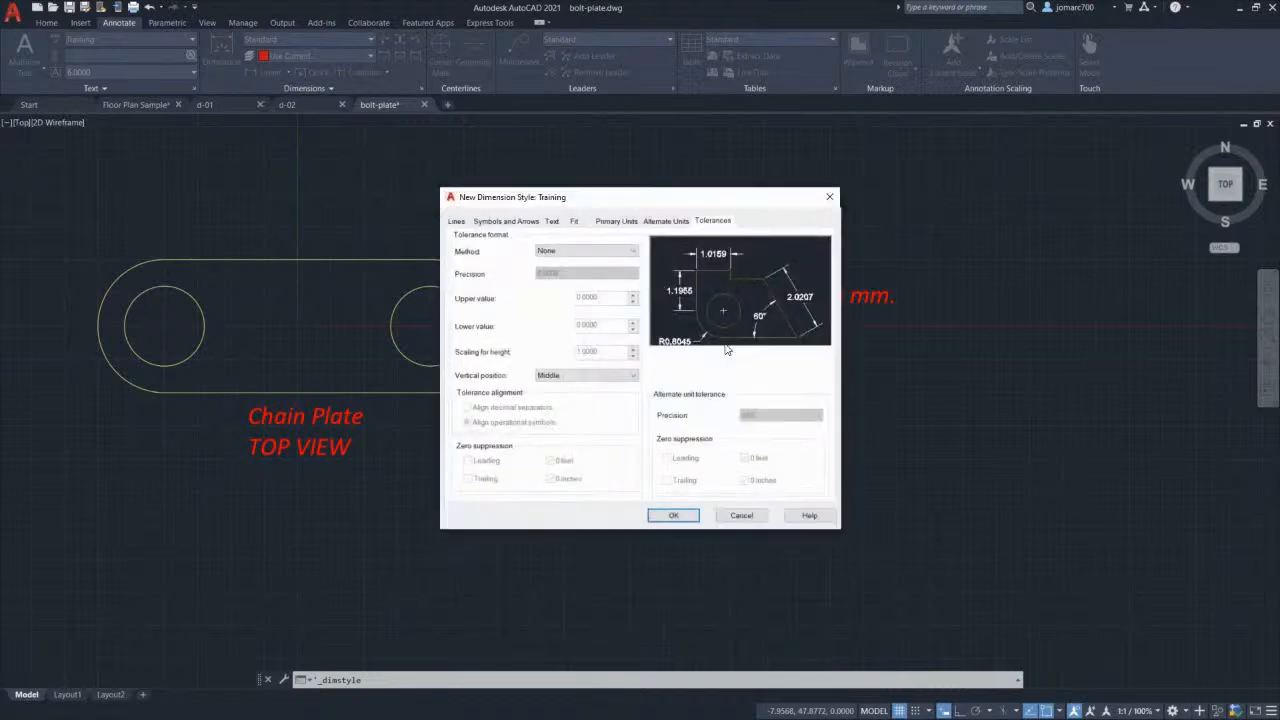
Step: Set the dimension lines' colour, linetype and lineweight to ByLayer
click(456, 222)
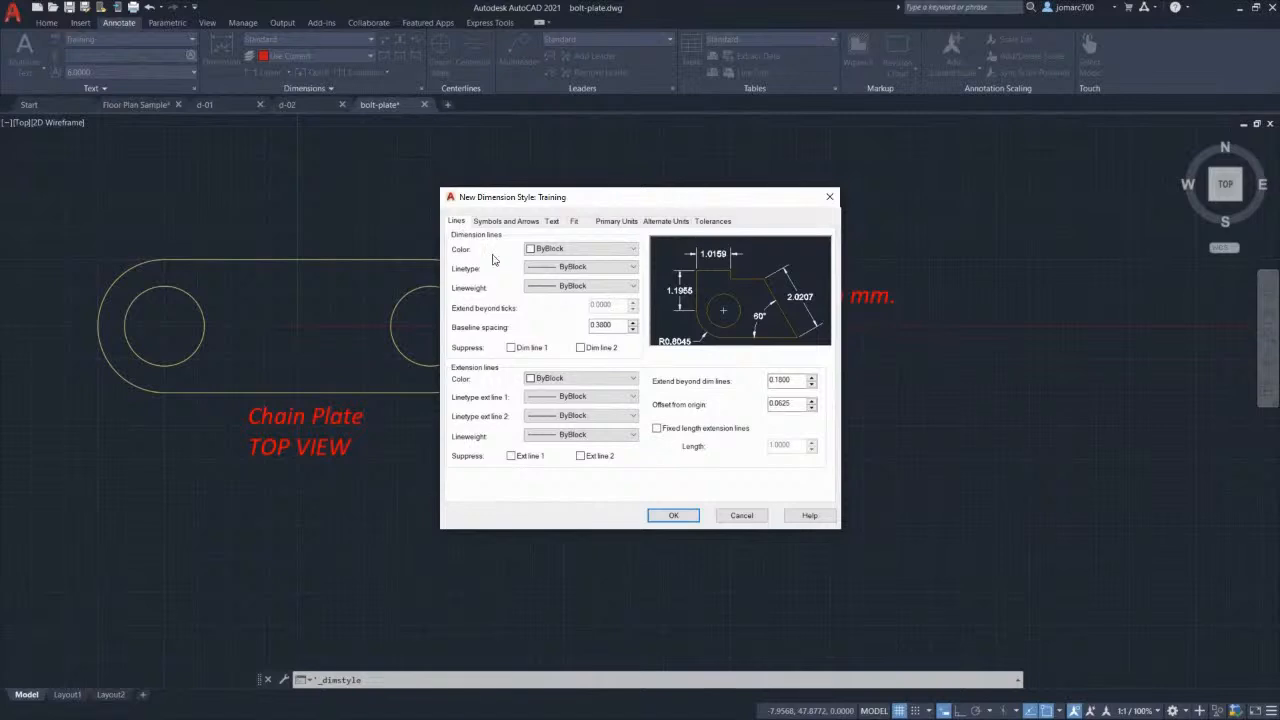
click(590, 251)
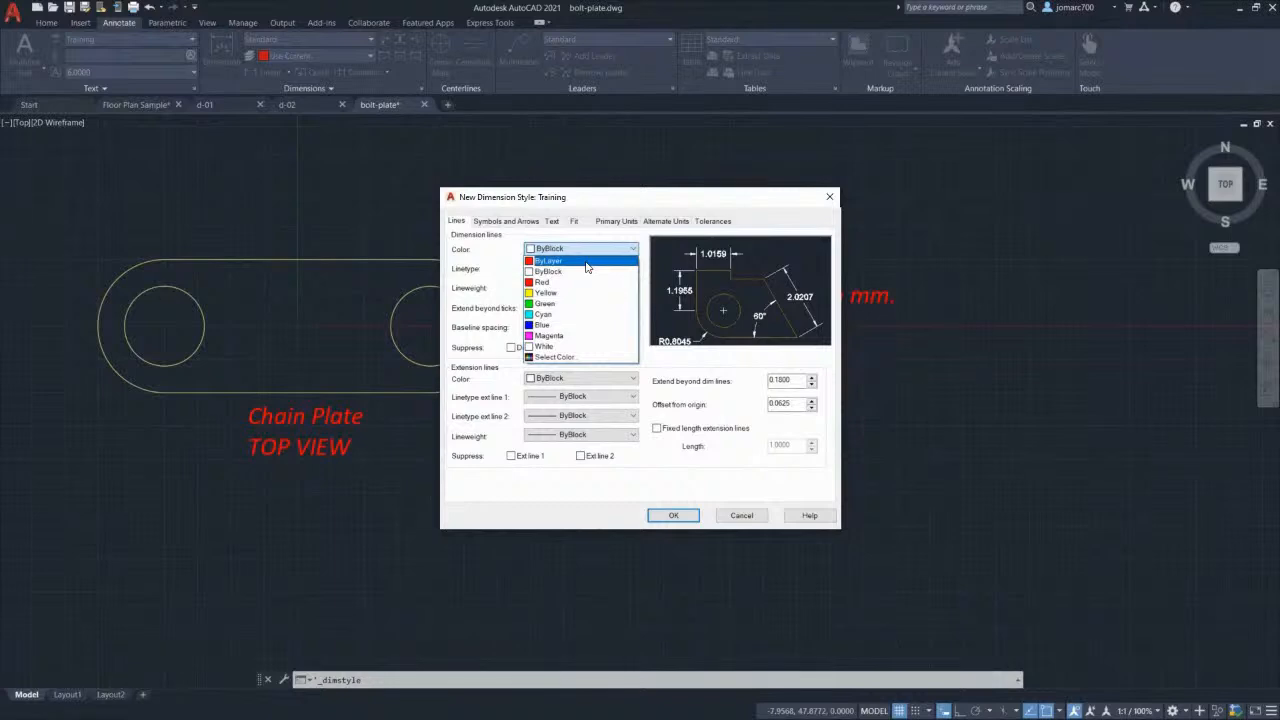
click(586, 262)
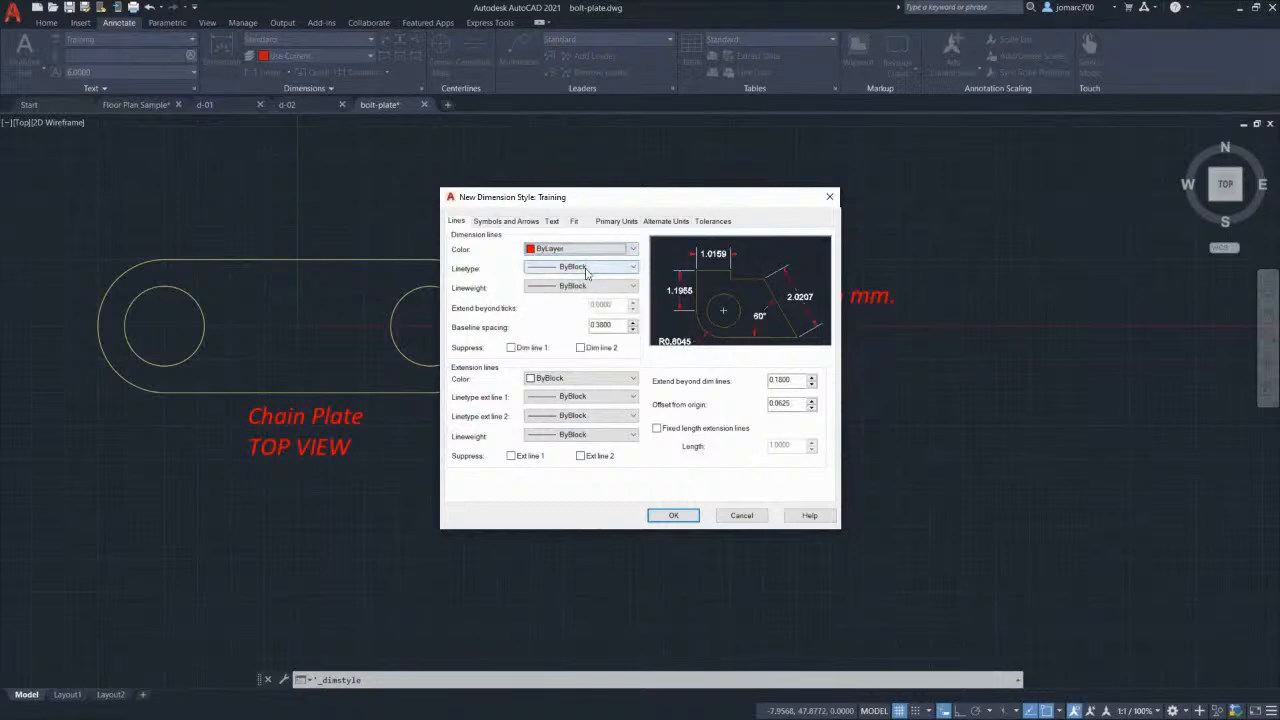
click(587, 268)
click(585, 279)
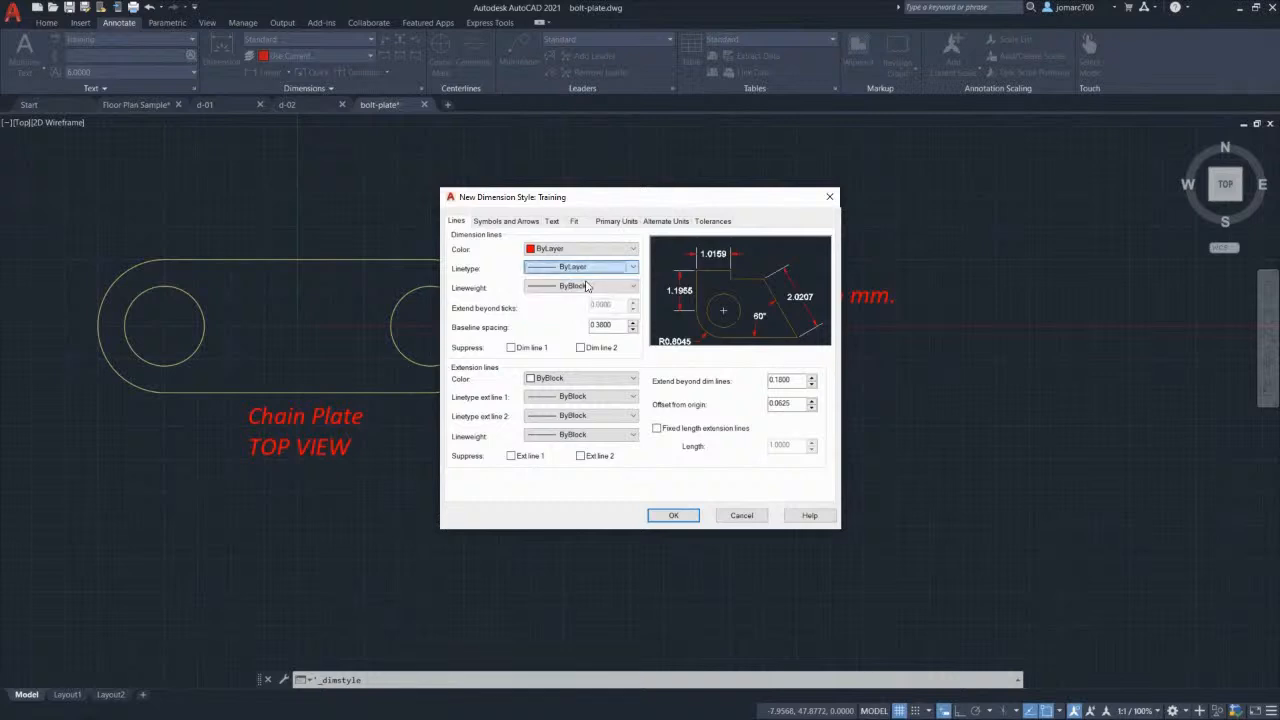
click(583, 291)
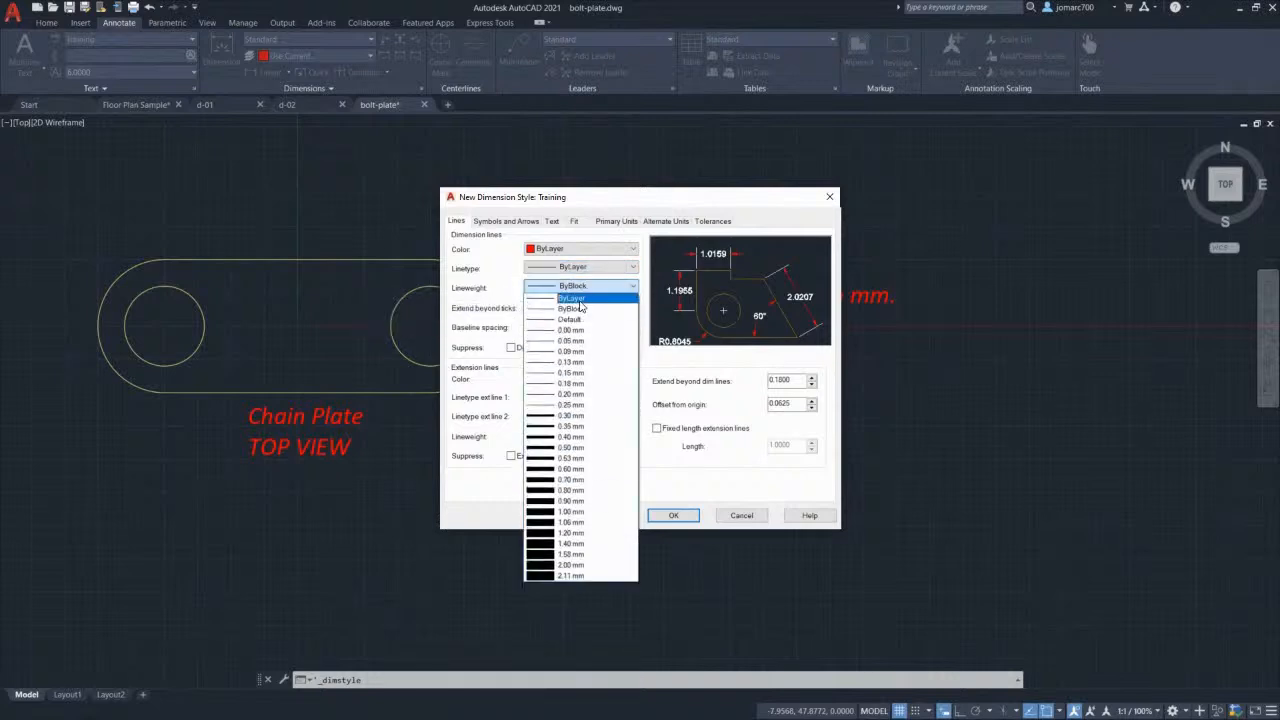
click(582, 300)
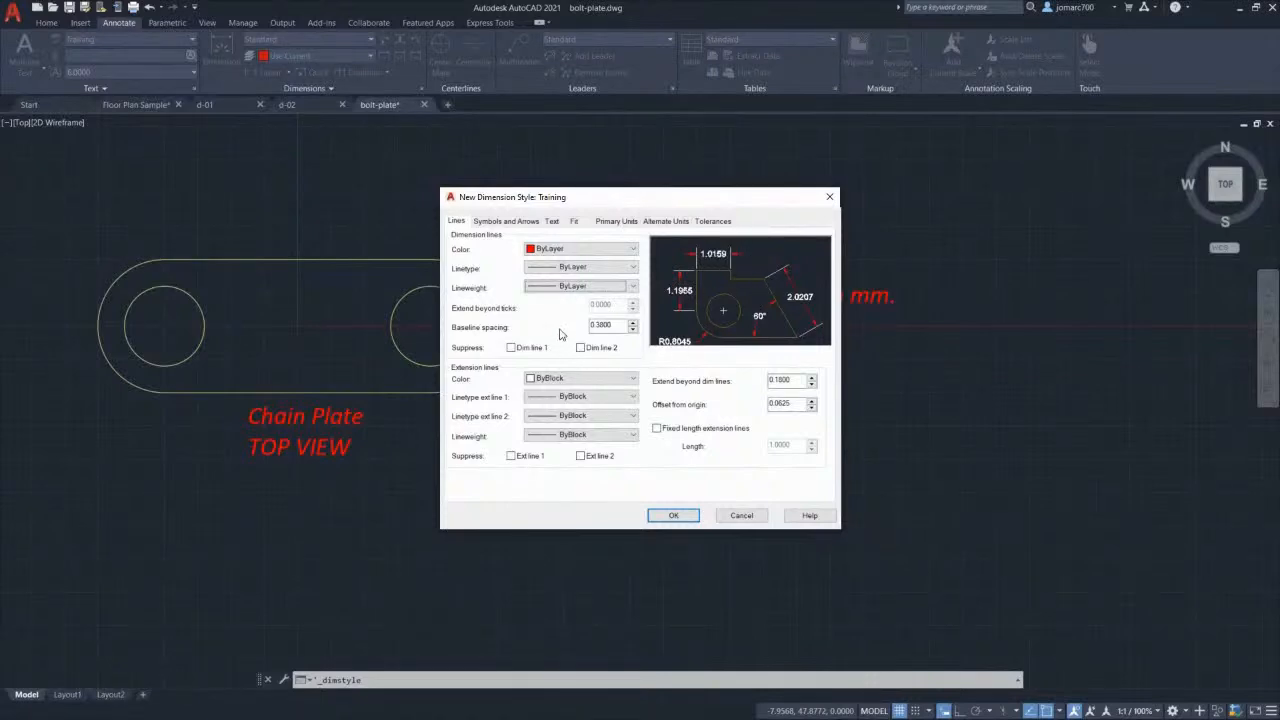
Step: Set the extension lines' colour, both linetypes and lineweight to ByLayer
click(580, 381)
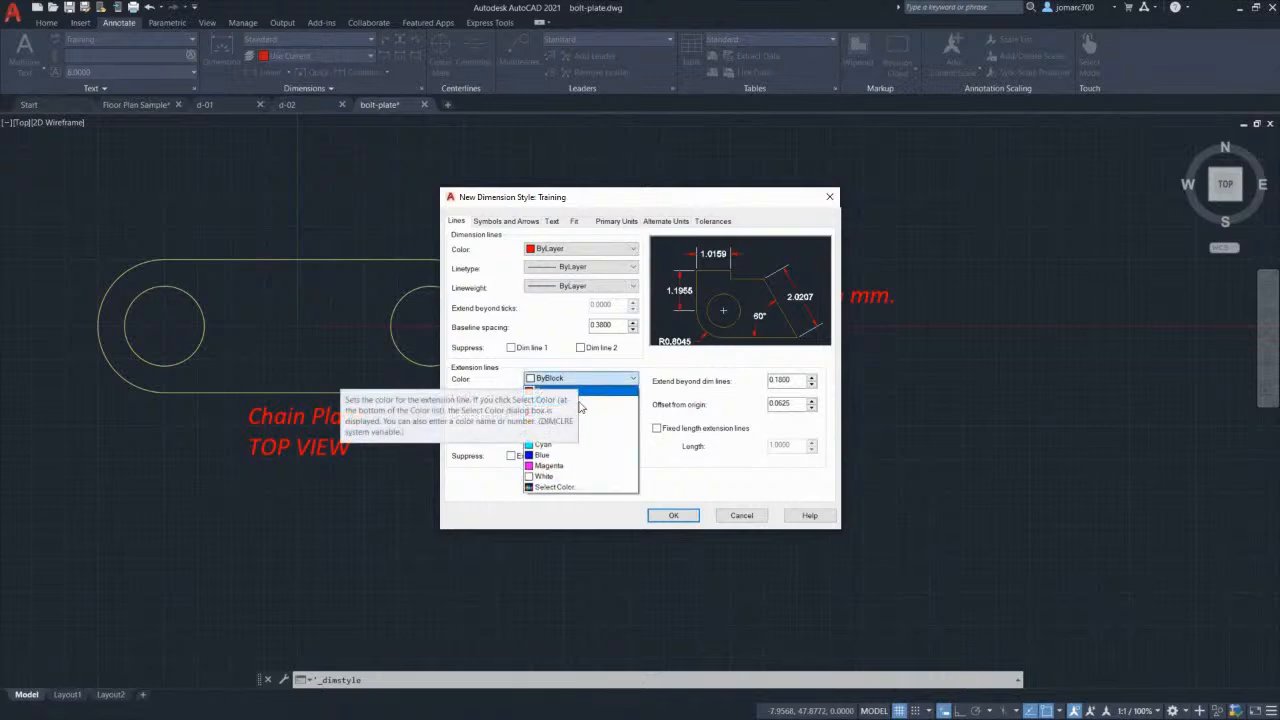
click(583, 391)
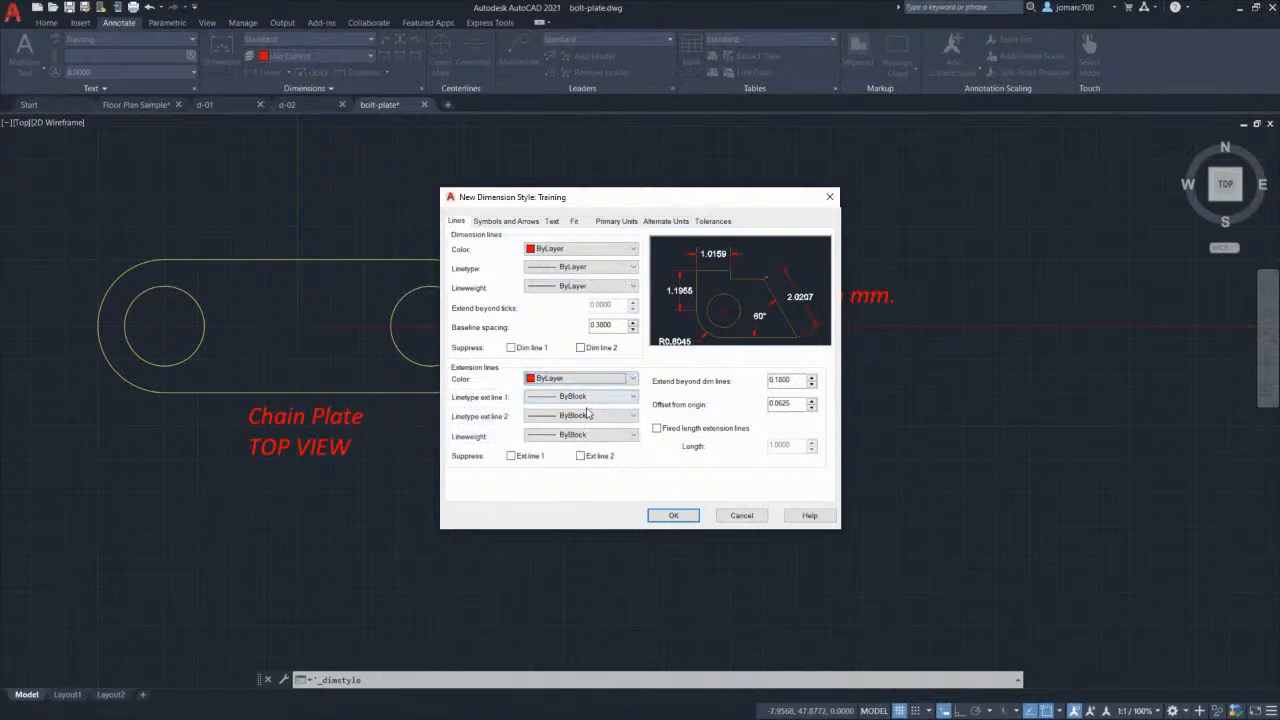
click(585, 399)
click(588, 409)
click(584, 416)
click(581, 430)
click(582, 435)
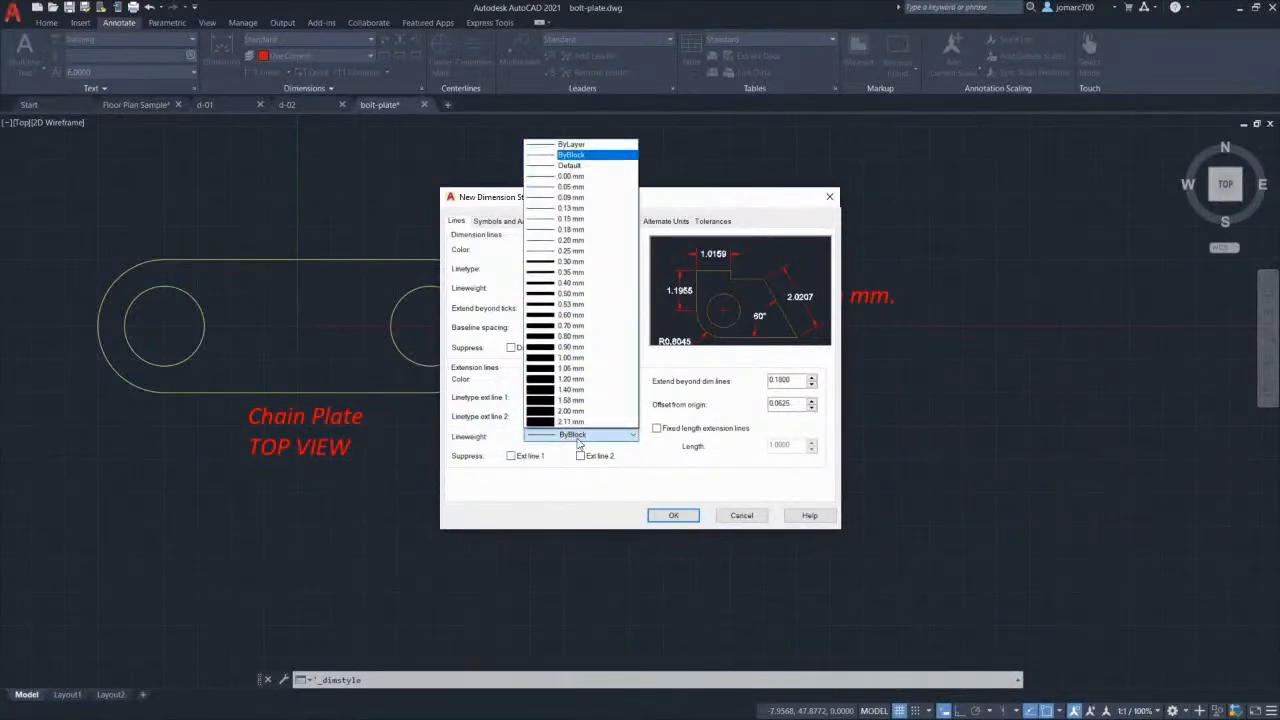
click(580, 146)
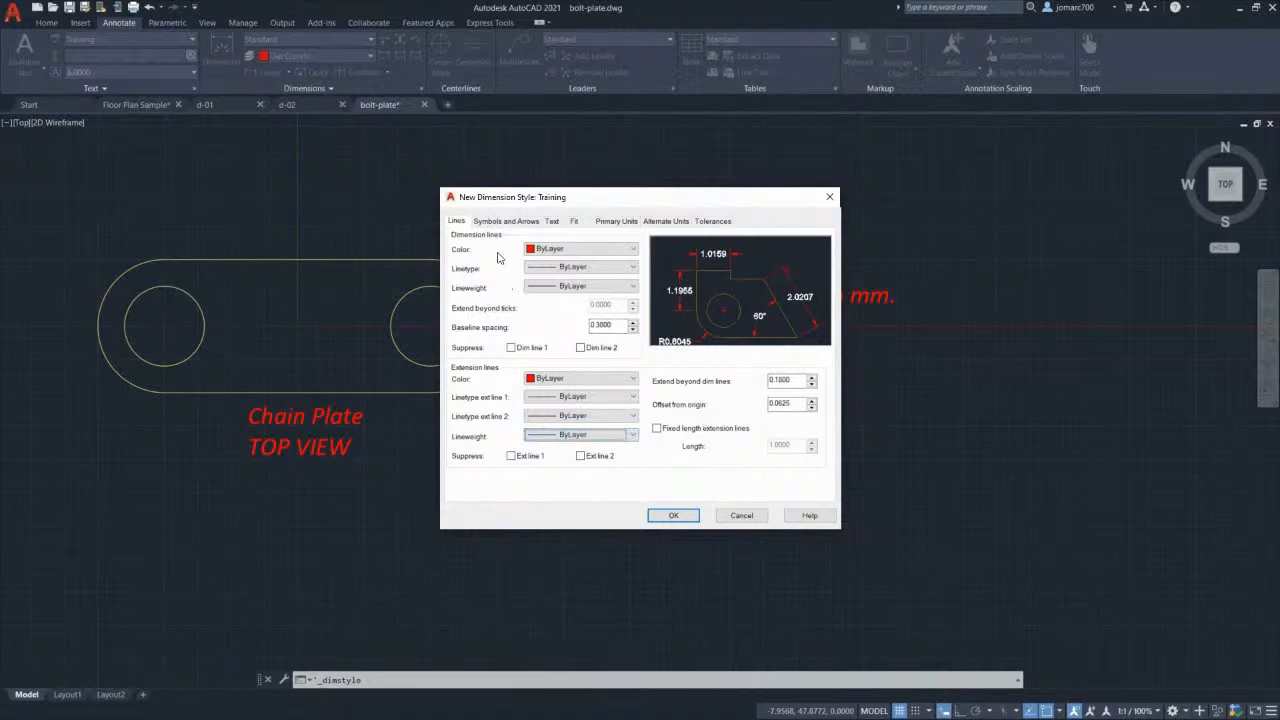
click(506, 221)
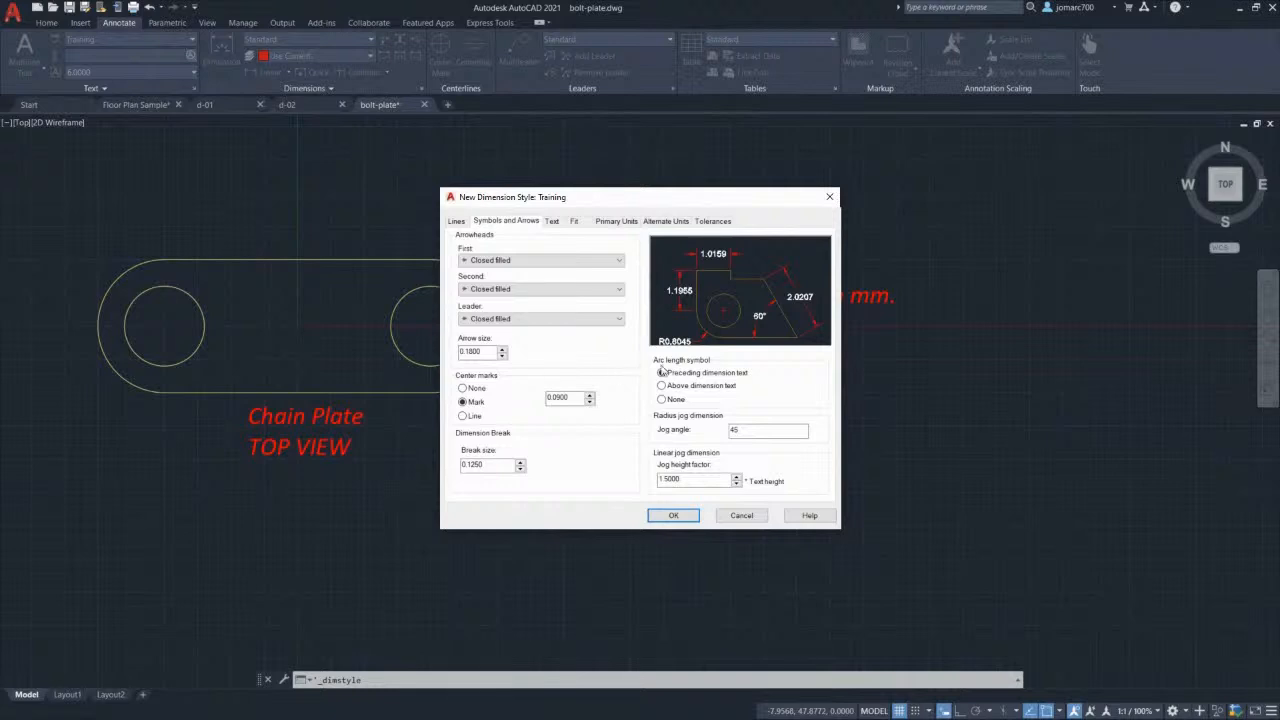
Step: Place arc length symbols above the dimension text, keeping centre marks on
click(662, 386)
click(462, 388)
click(462, 401)
Step: Use the Training text style in ByLayer colour, aligned with the dimension line
click(552, 221)
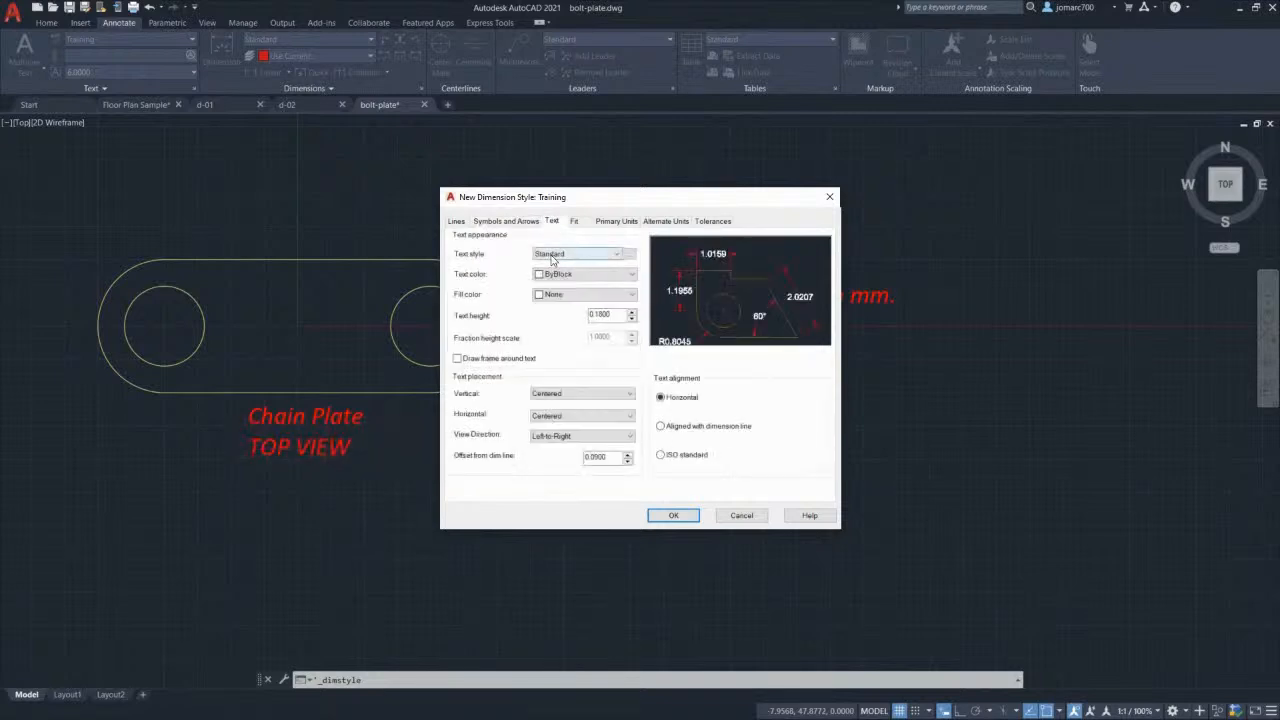
click(557, 256)
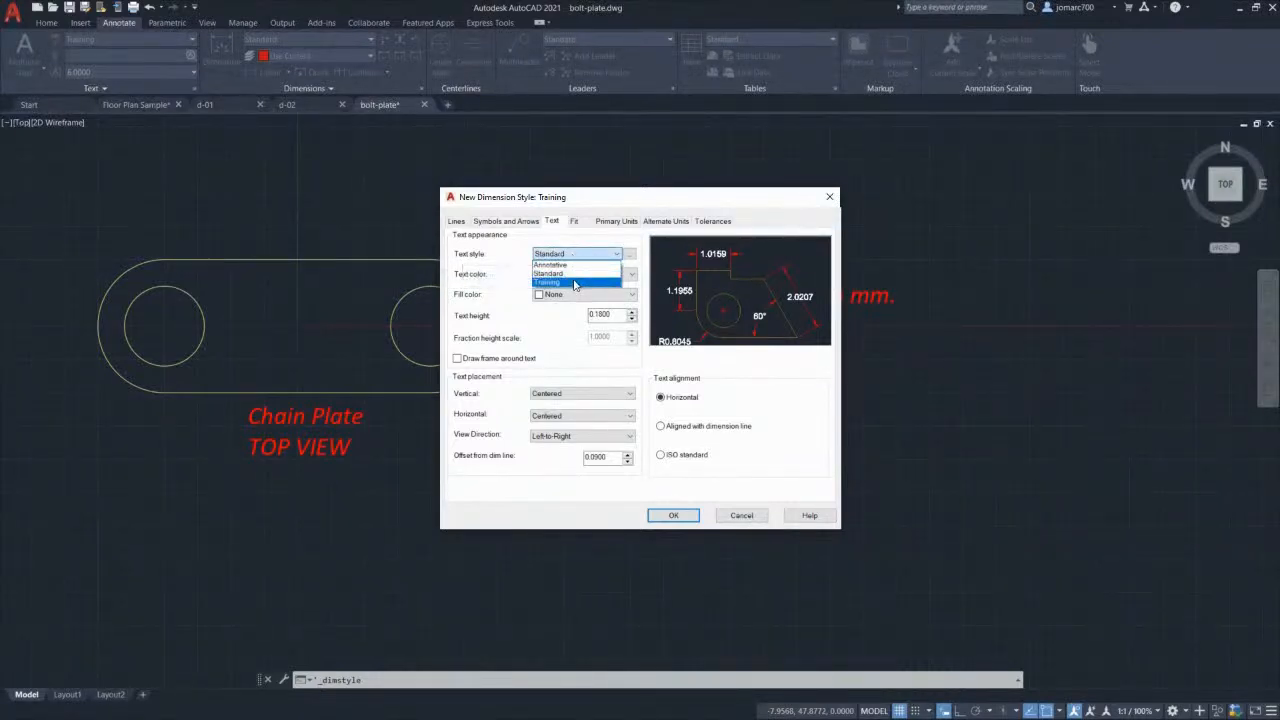
click(575, 284)
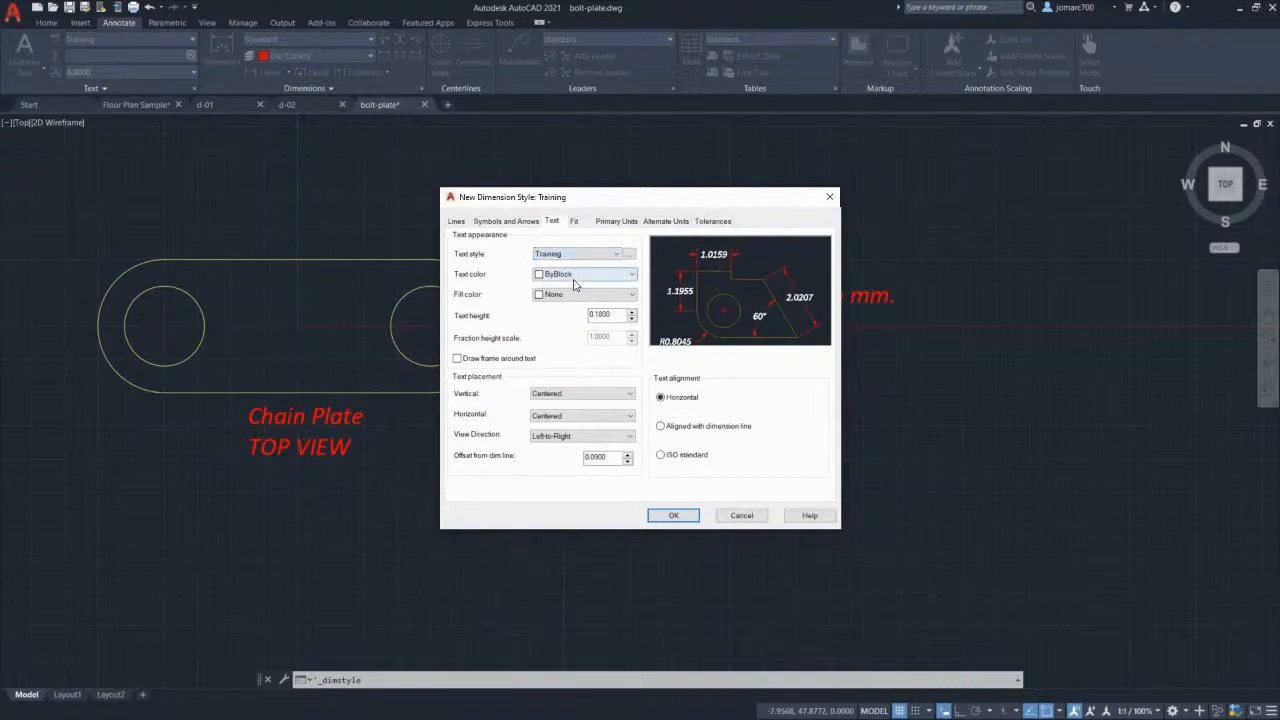
click(630, 258)
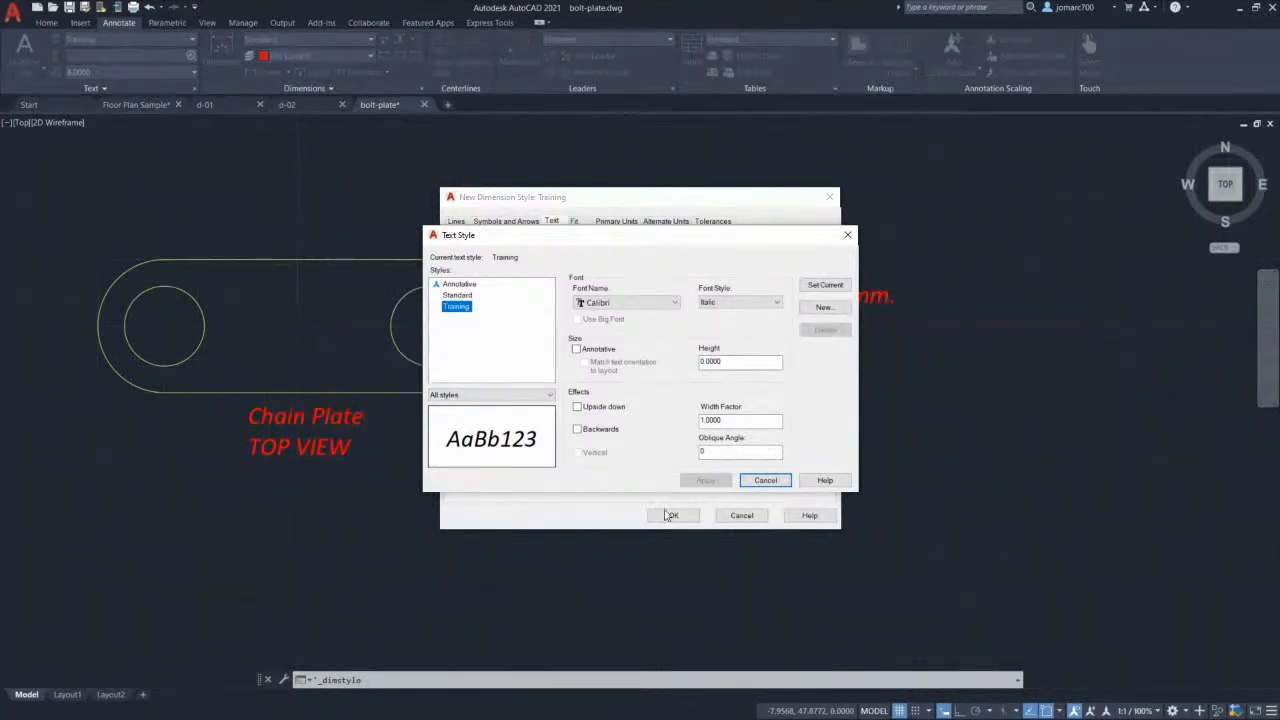
click(766, 479)
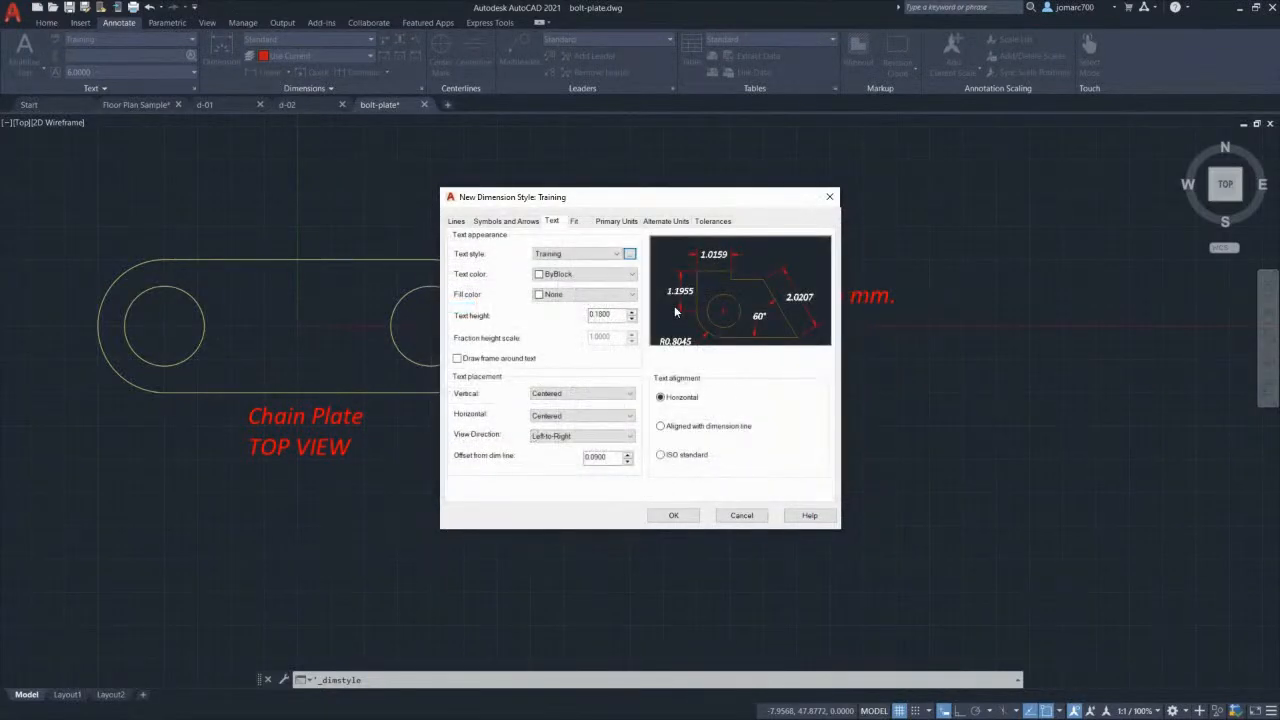
click(578, 277)
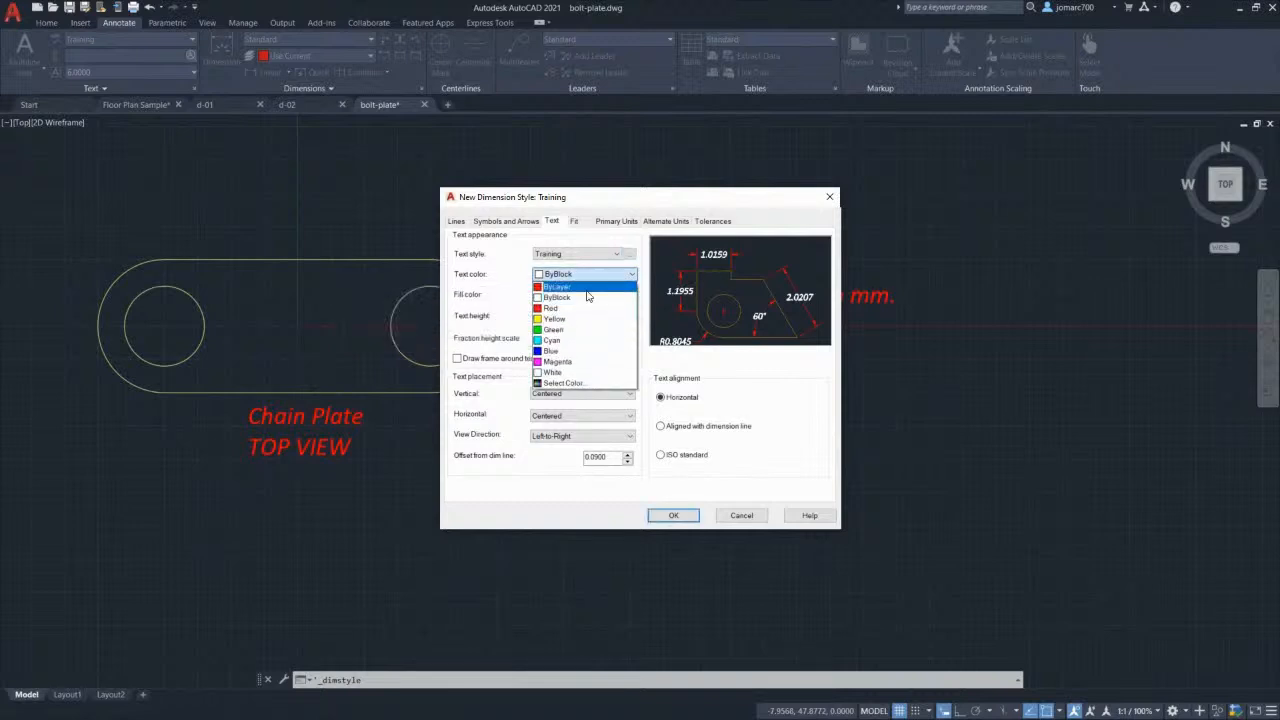
click(585, 287)
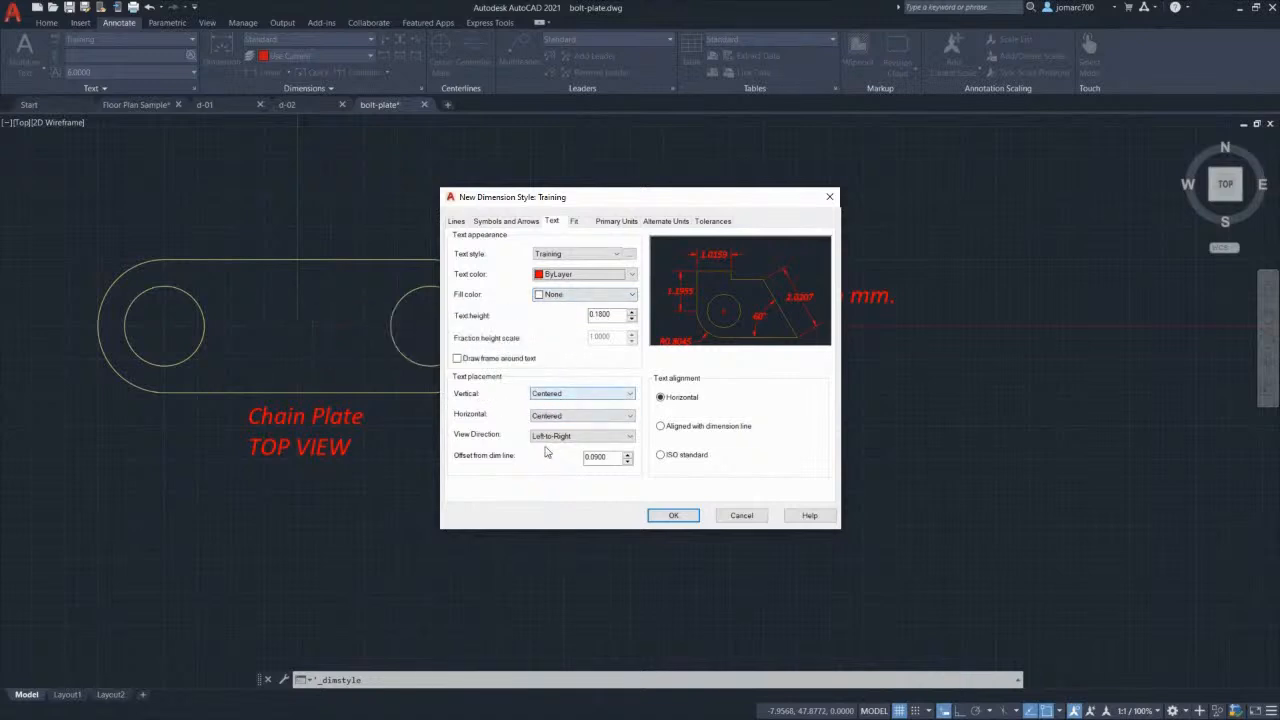
click(661, 428)
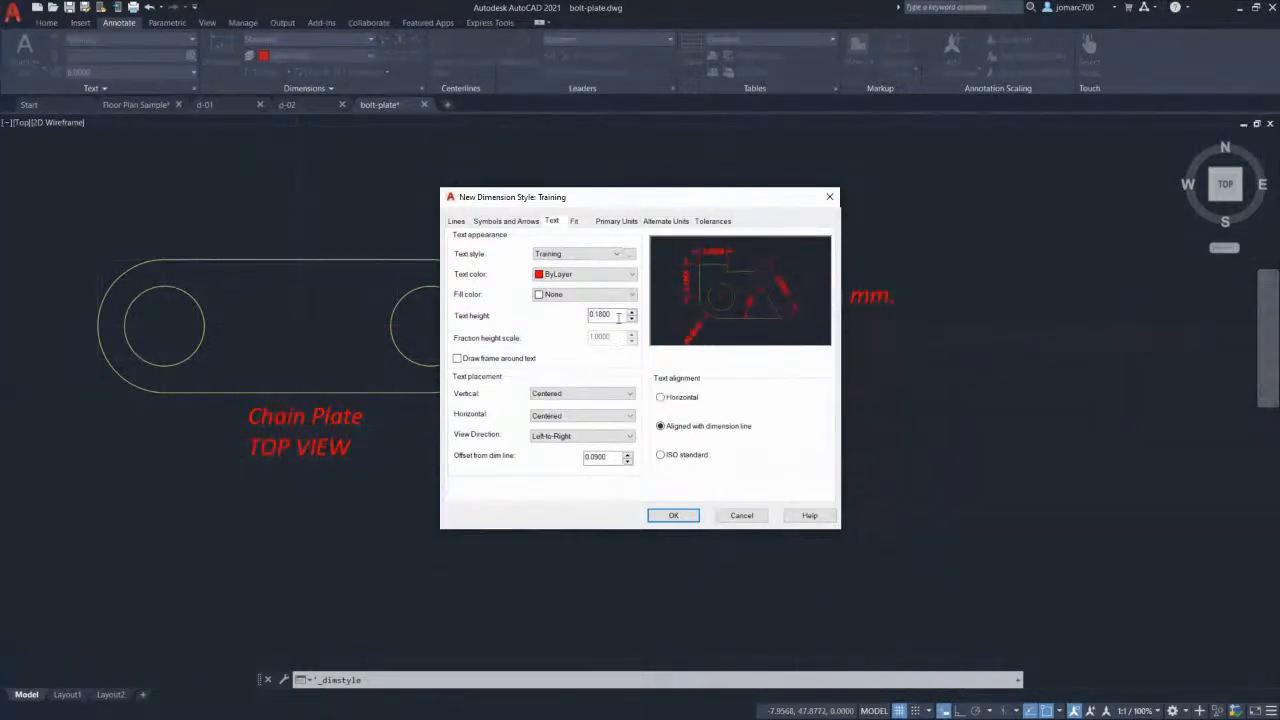
click(575, 222)
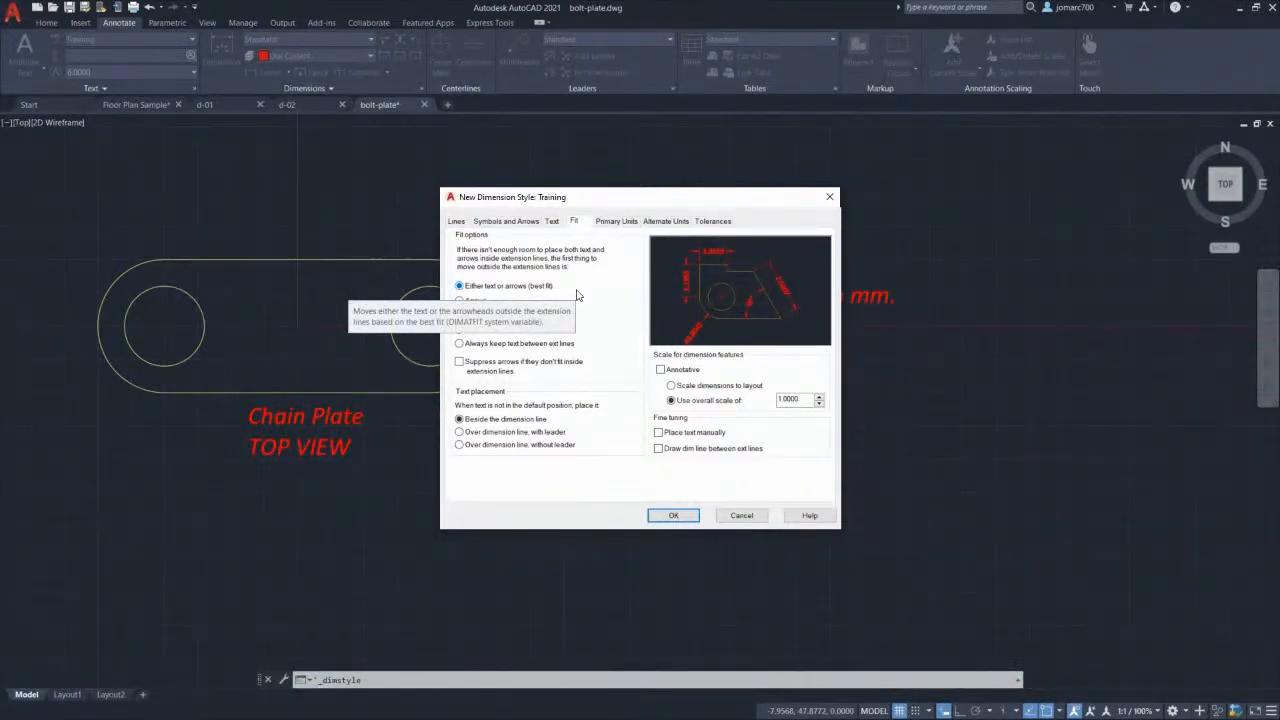
Step: Set primary linear units to Decimal with 0.0 precision and round-off 0
click(616, 222)
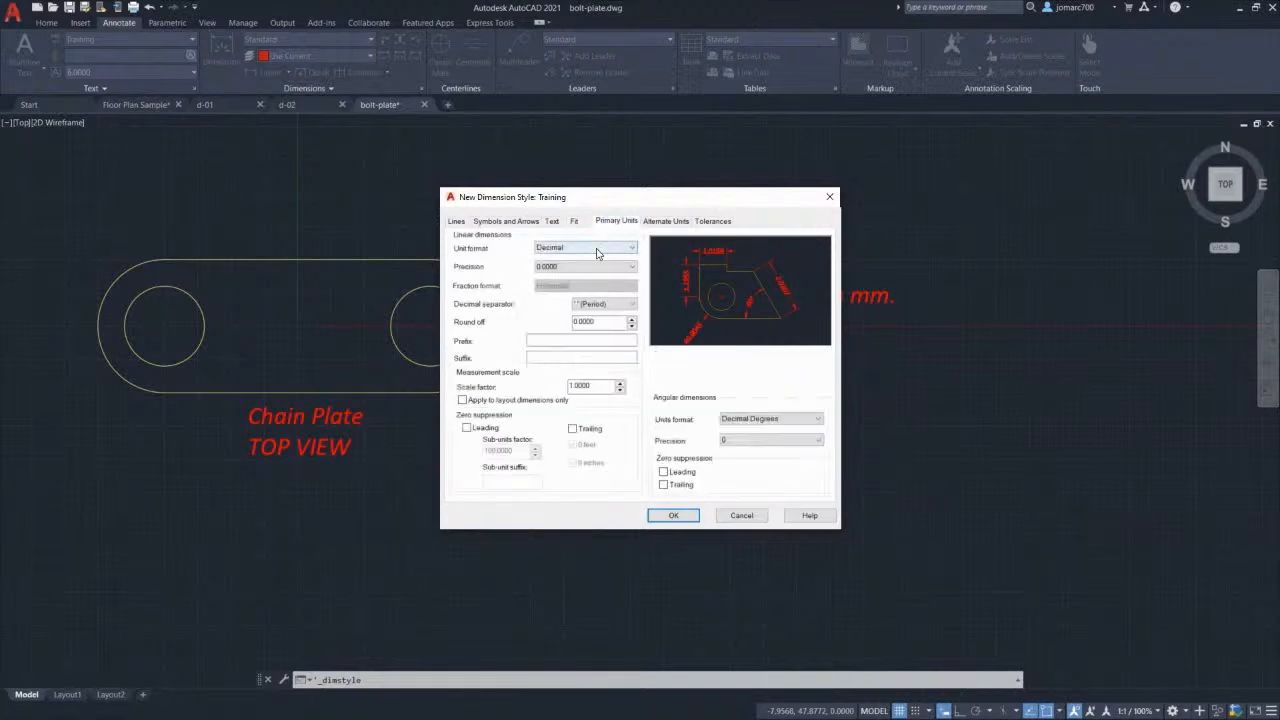
click(593, 249)
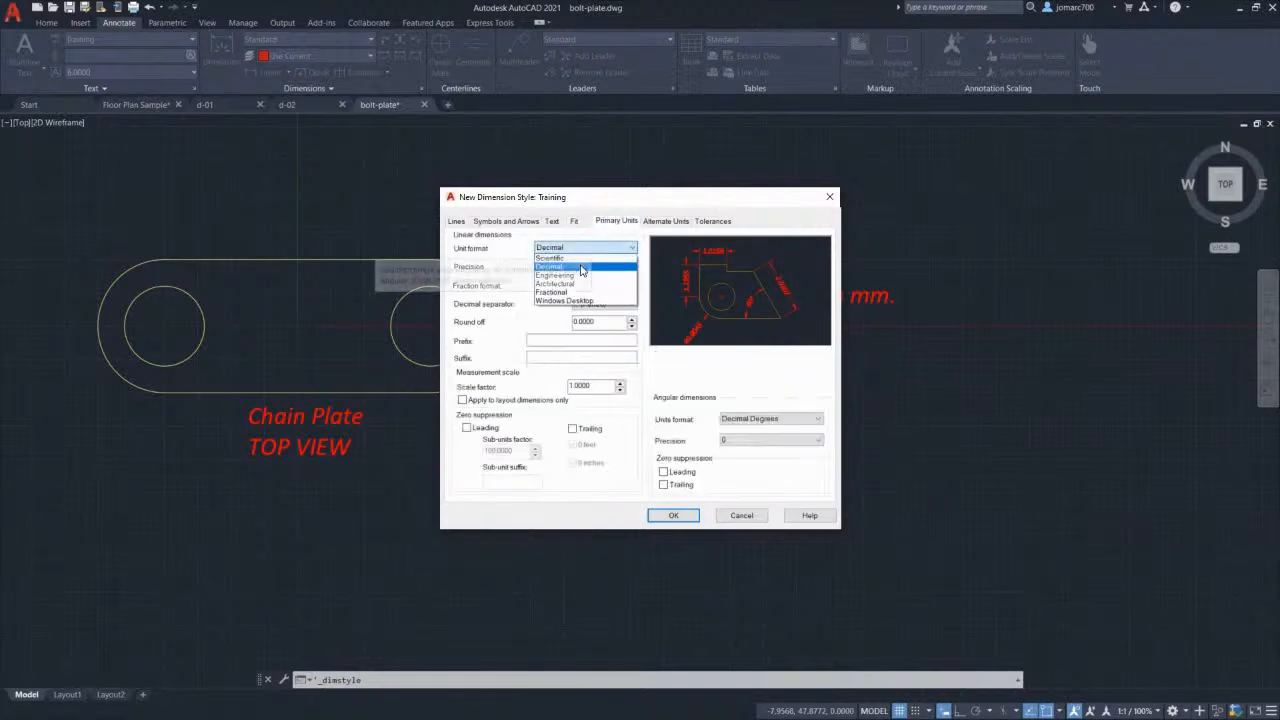
click(582, 267)
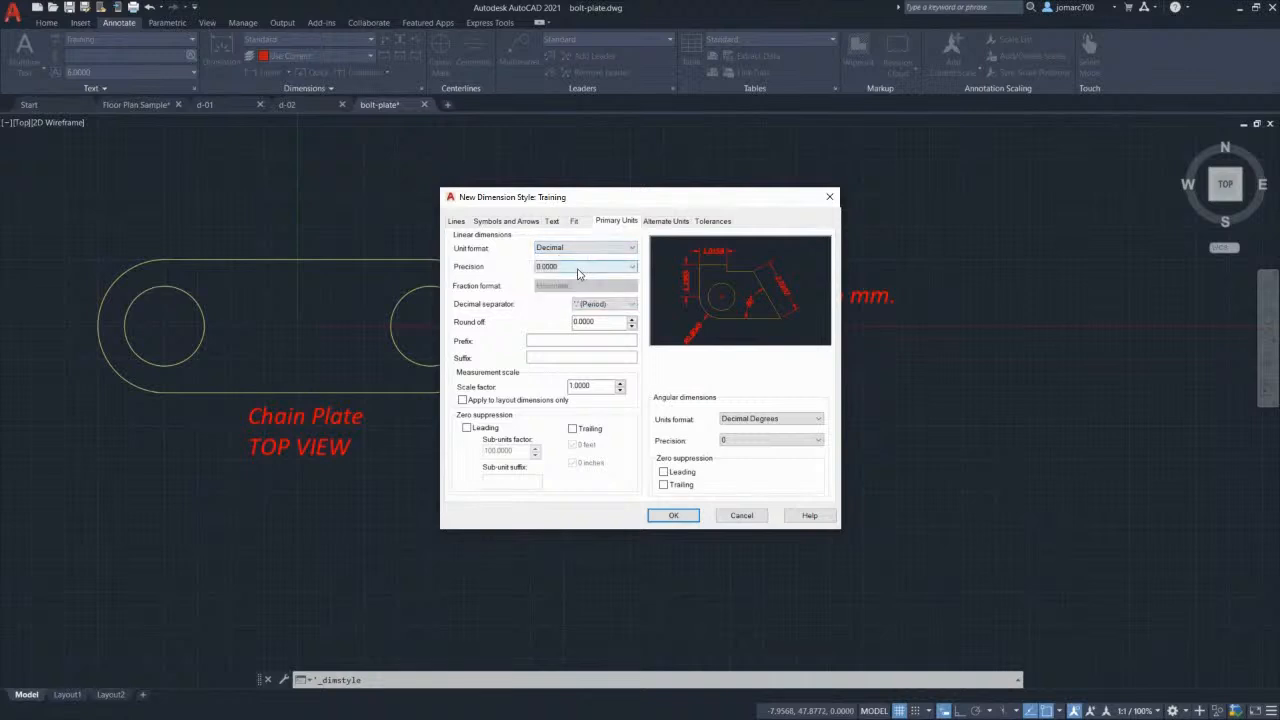
click(578, 268)
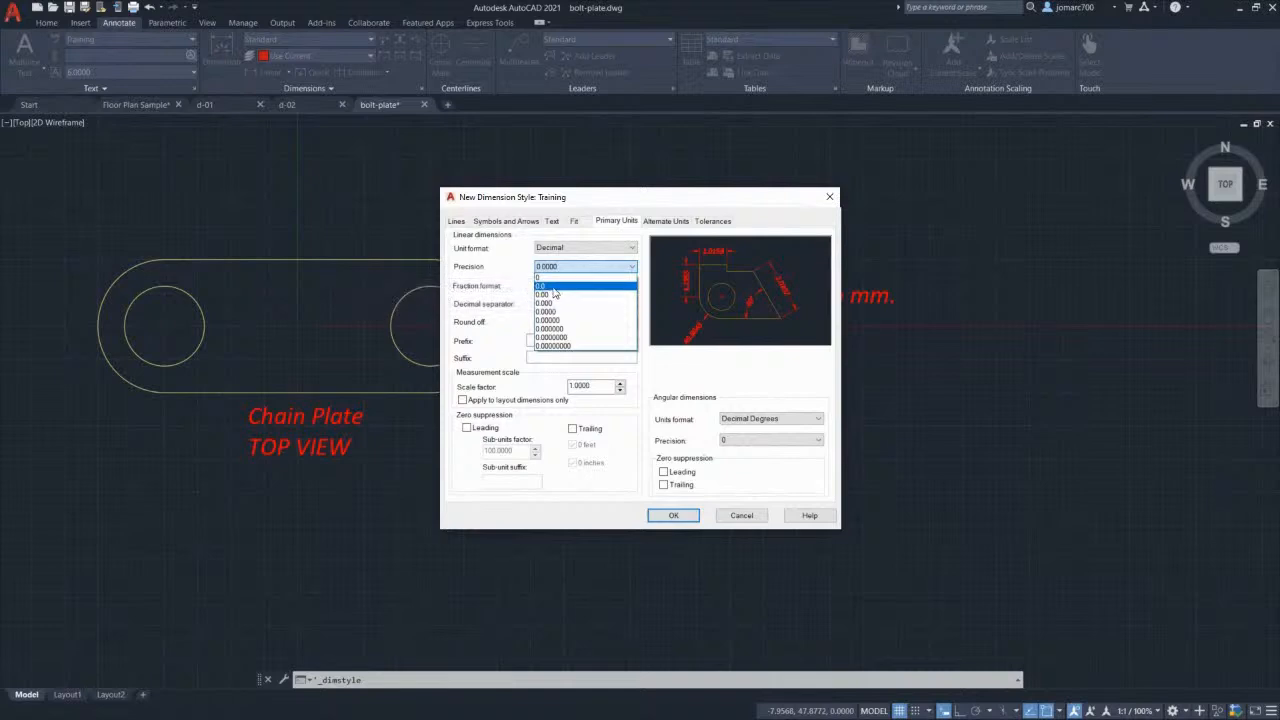
click(542, 286)
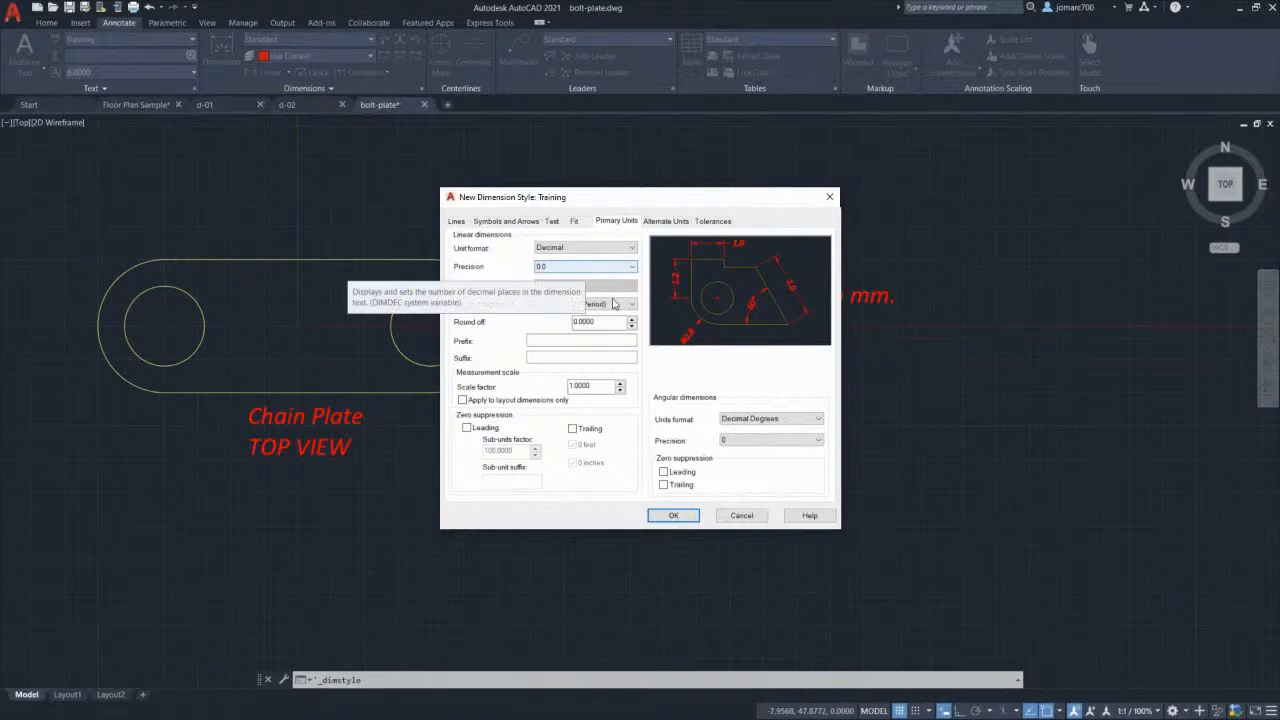
click(632, 325)
text(0)
key(Tab)
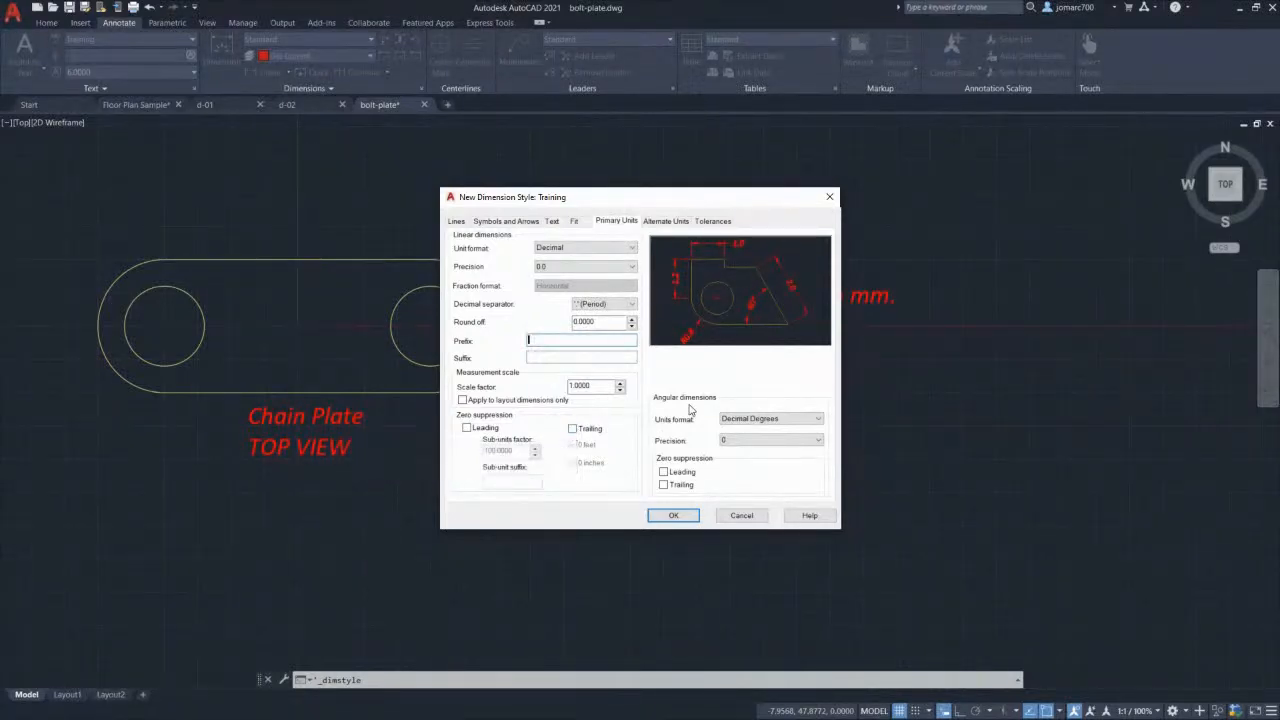
Step: Keep angles in Decimal Degrees at precision 0 and suppress trailing zeros
click(749, 421)
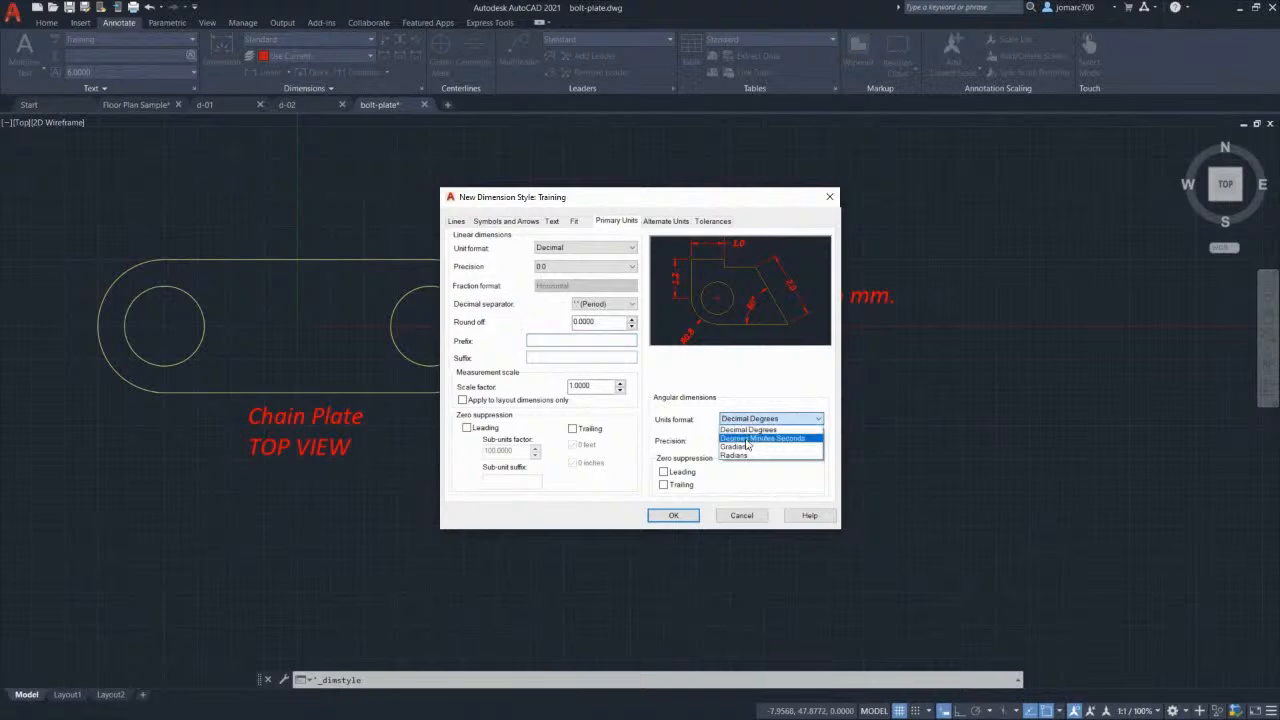
click(749, 430)
click(743, 441)
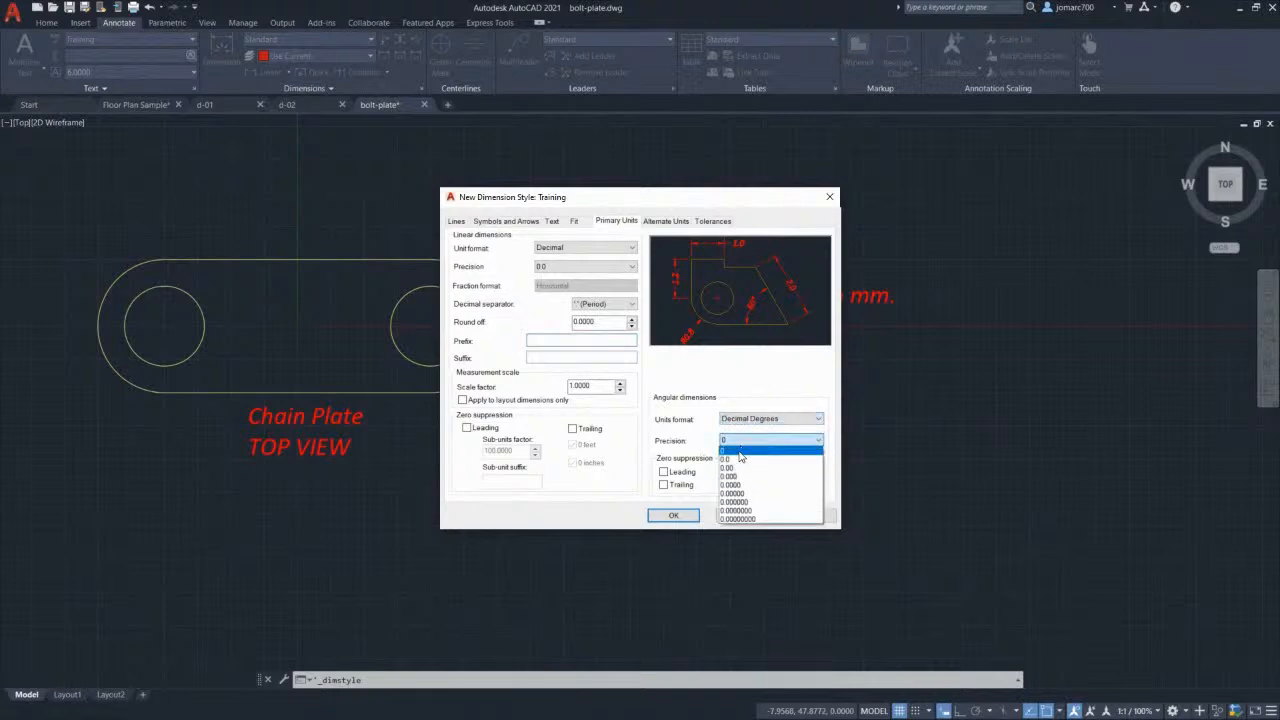
click(740, 451)
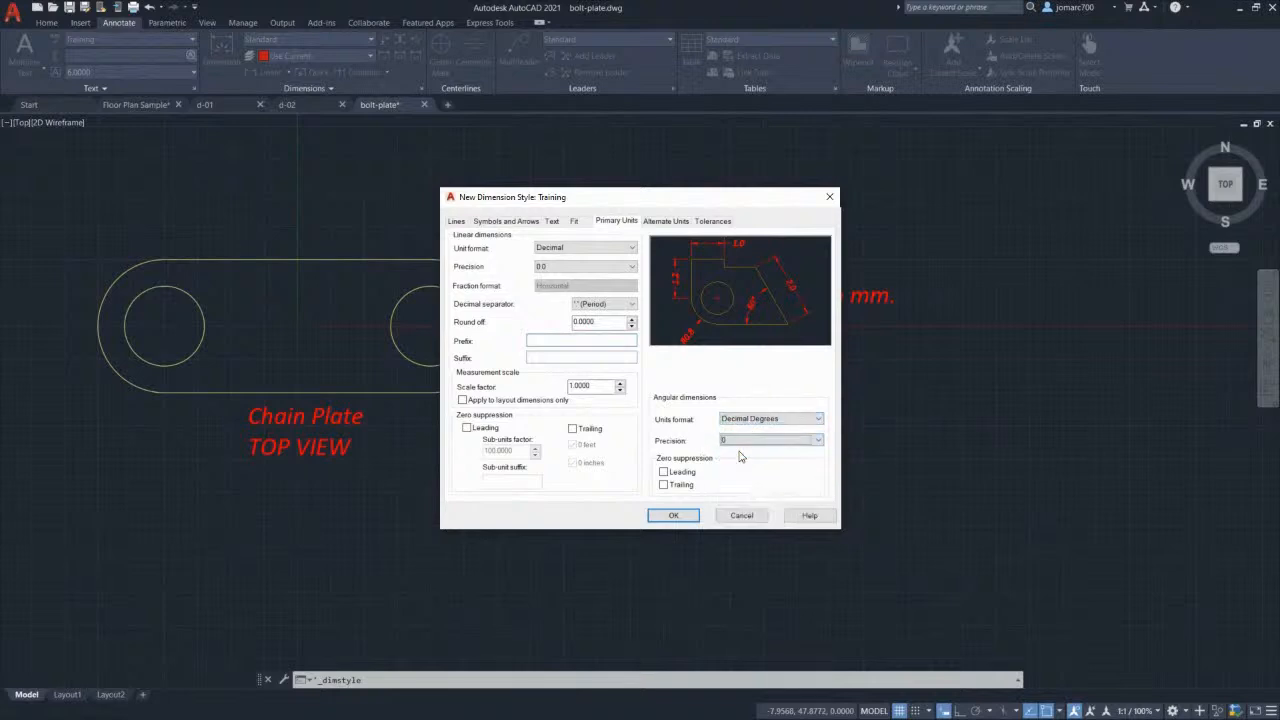
click(665, 487)
Step: Try Architectural alternate units, then leave alternate units switched off
click(666, 221)
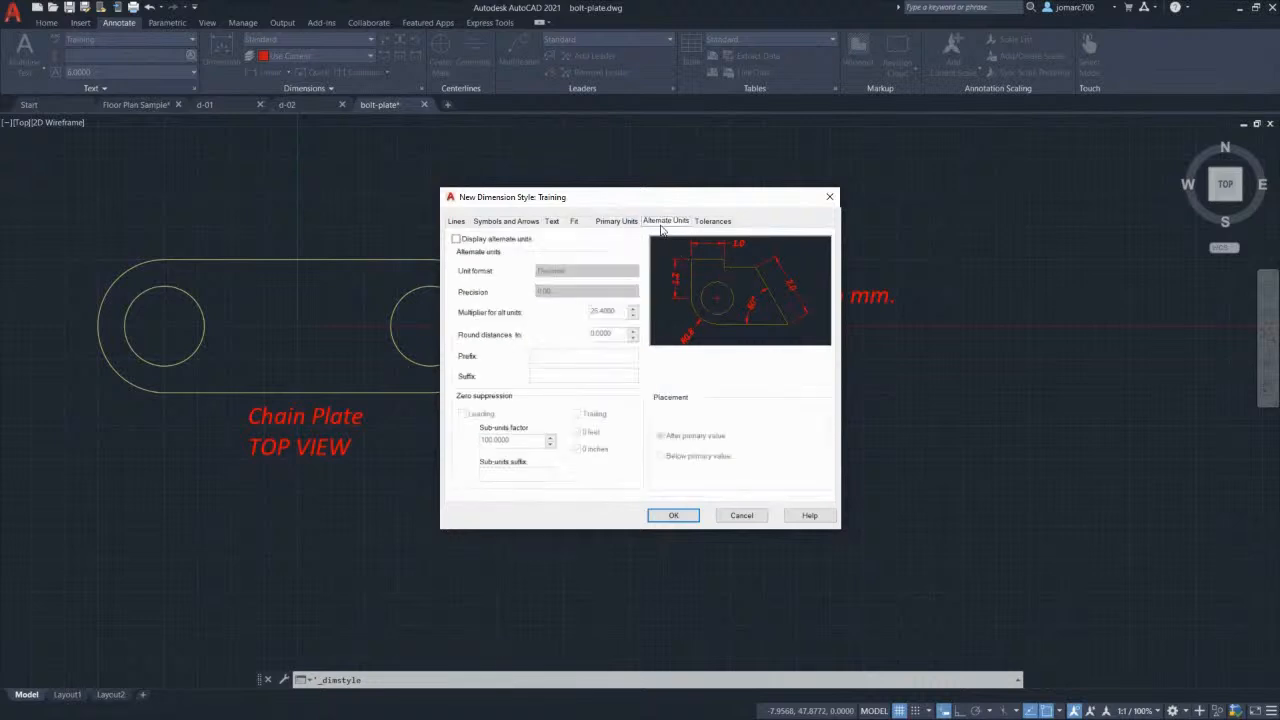
click(457, 240)
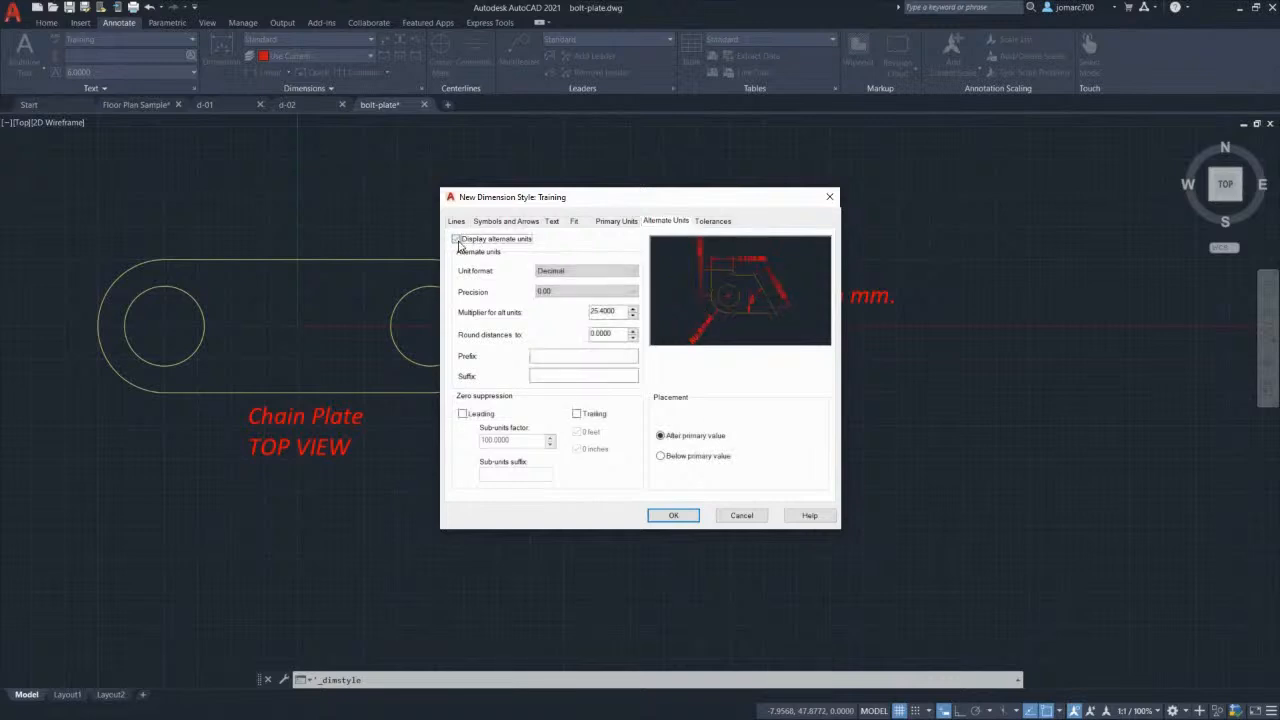
click(457, 240)
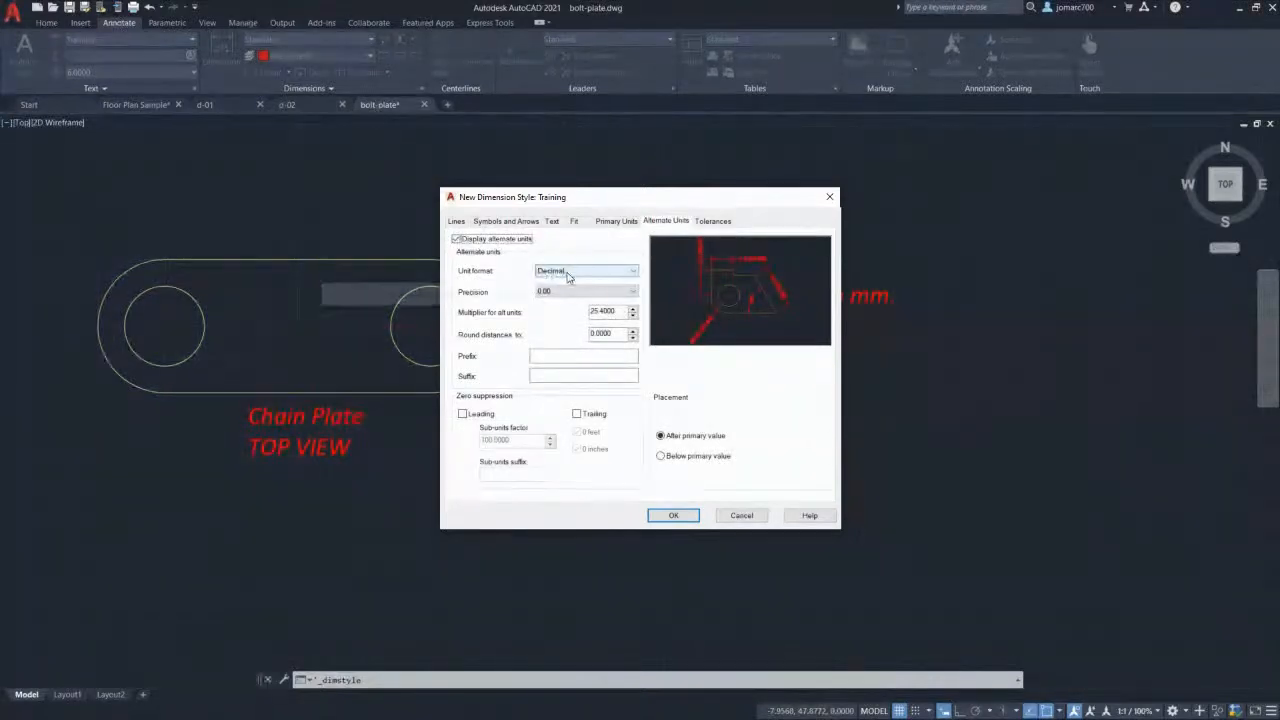
click(568, 272)
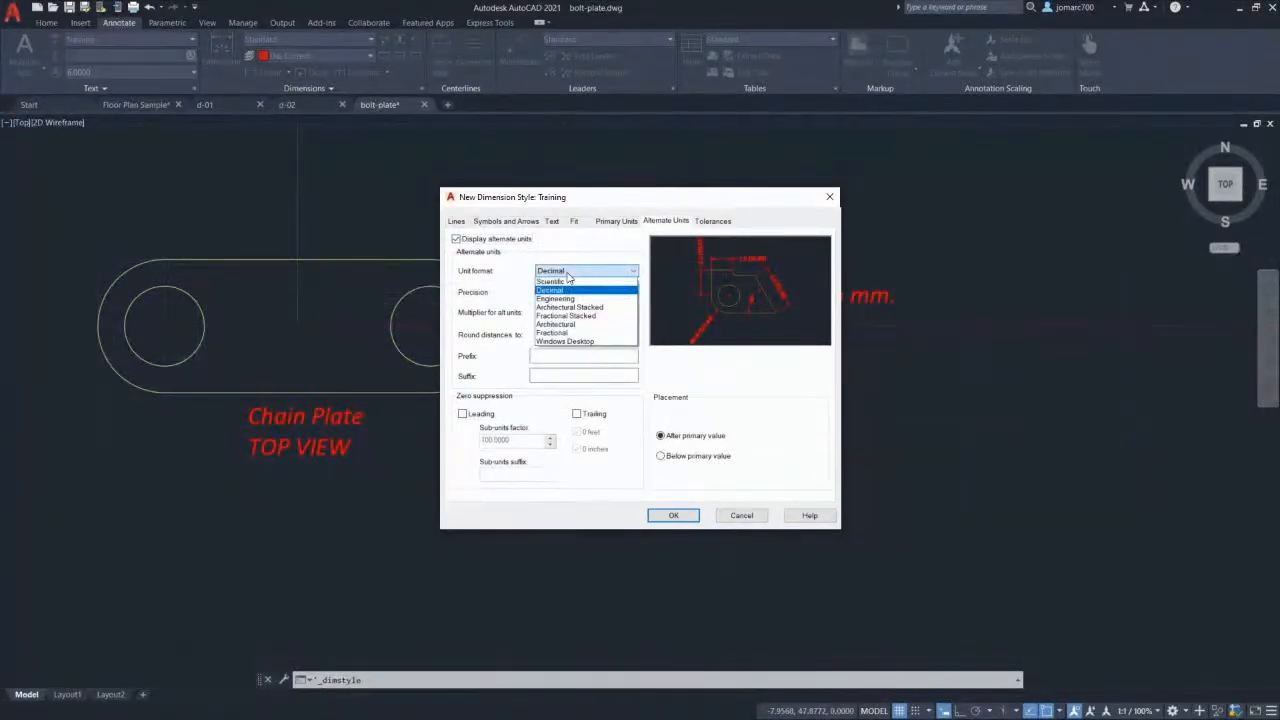
click(578, 326)
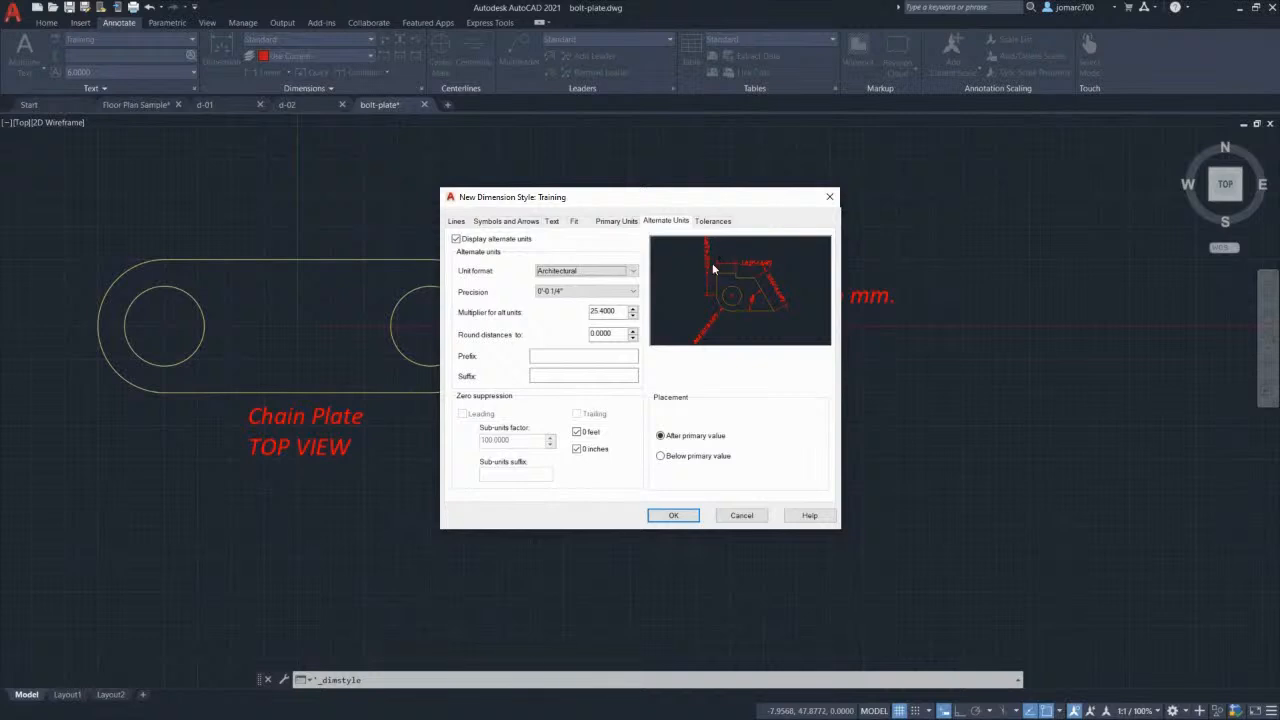
click(456, 239)
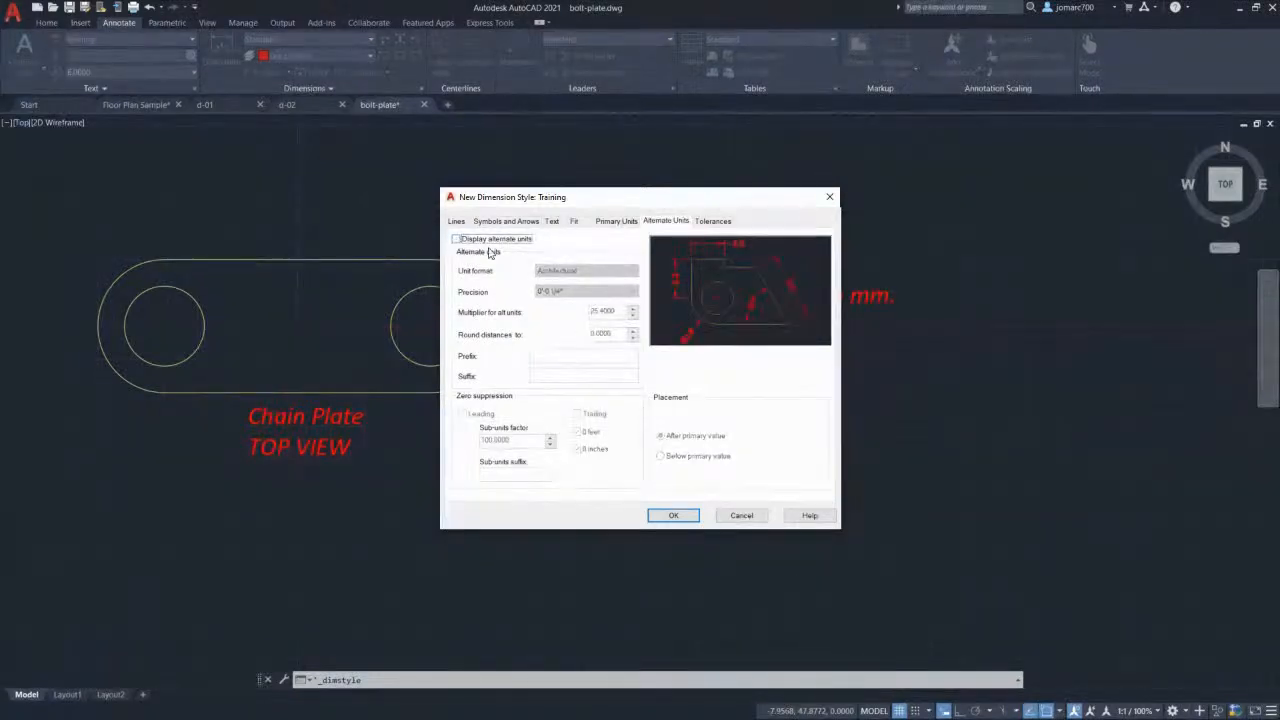
click(714, 222)
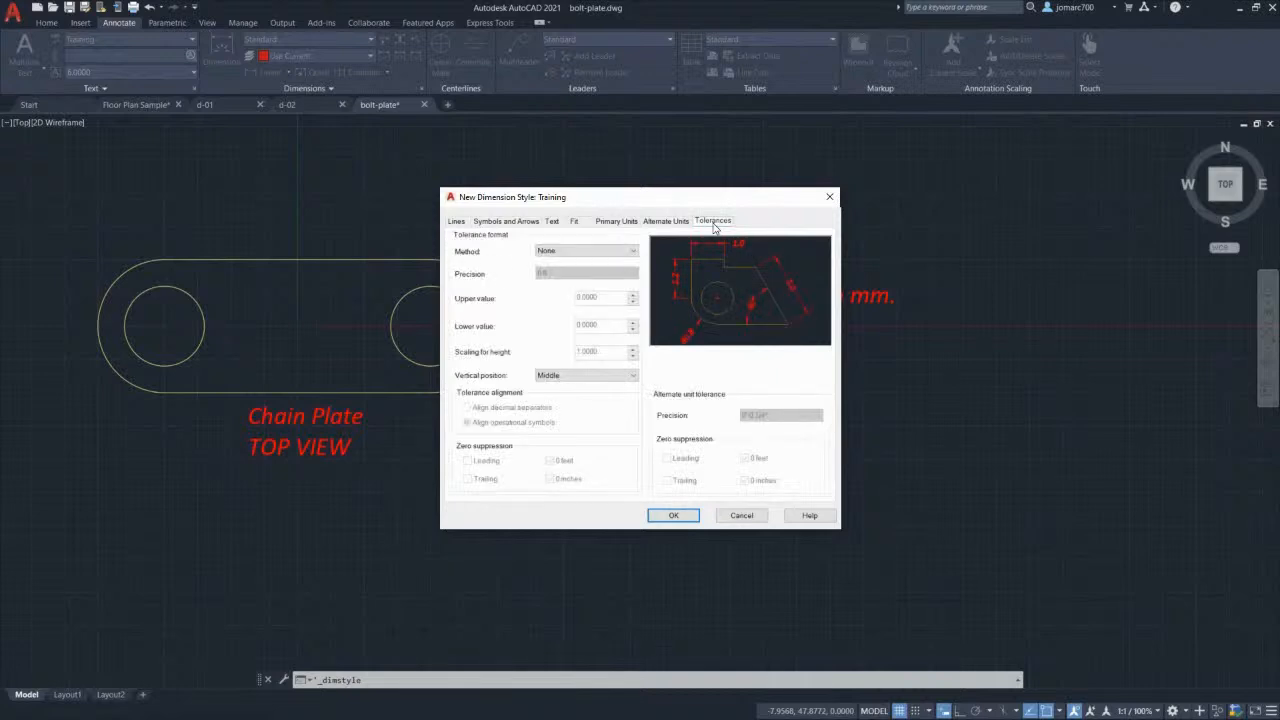
Step: Preview each tolerance method, set it back to None, and save the Training style
click(592, 253)
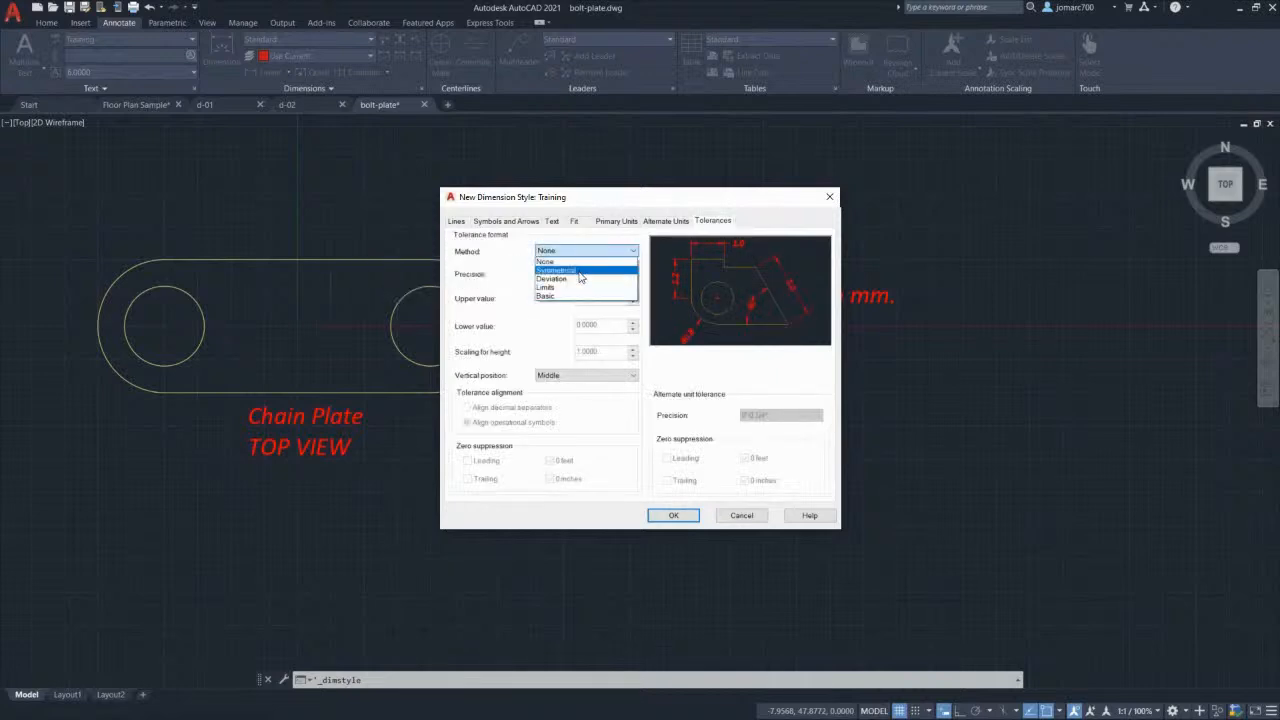
click(579, 271)
click(585, 251)
click(565, 279)
click(578, 251)
click(574, 287)
click(576, 251)
click(574, 295)
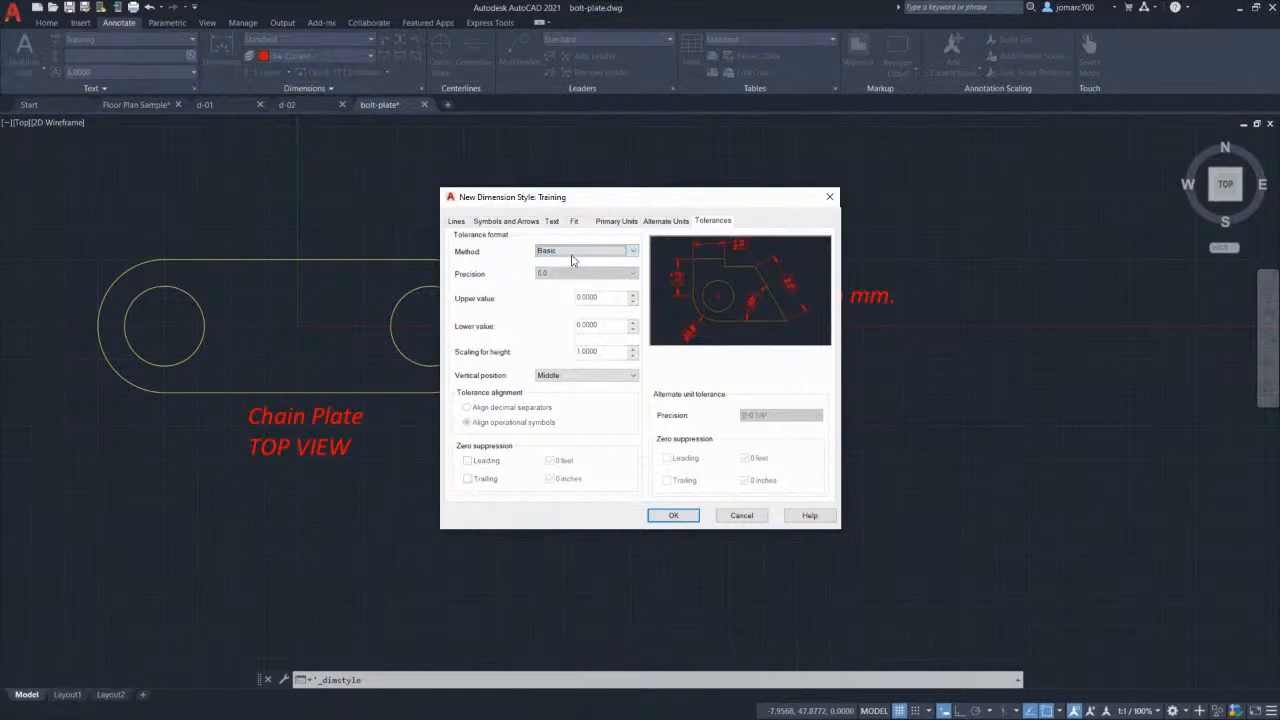
click(573, 251)
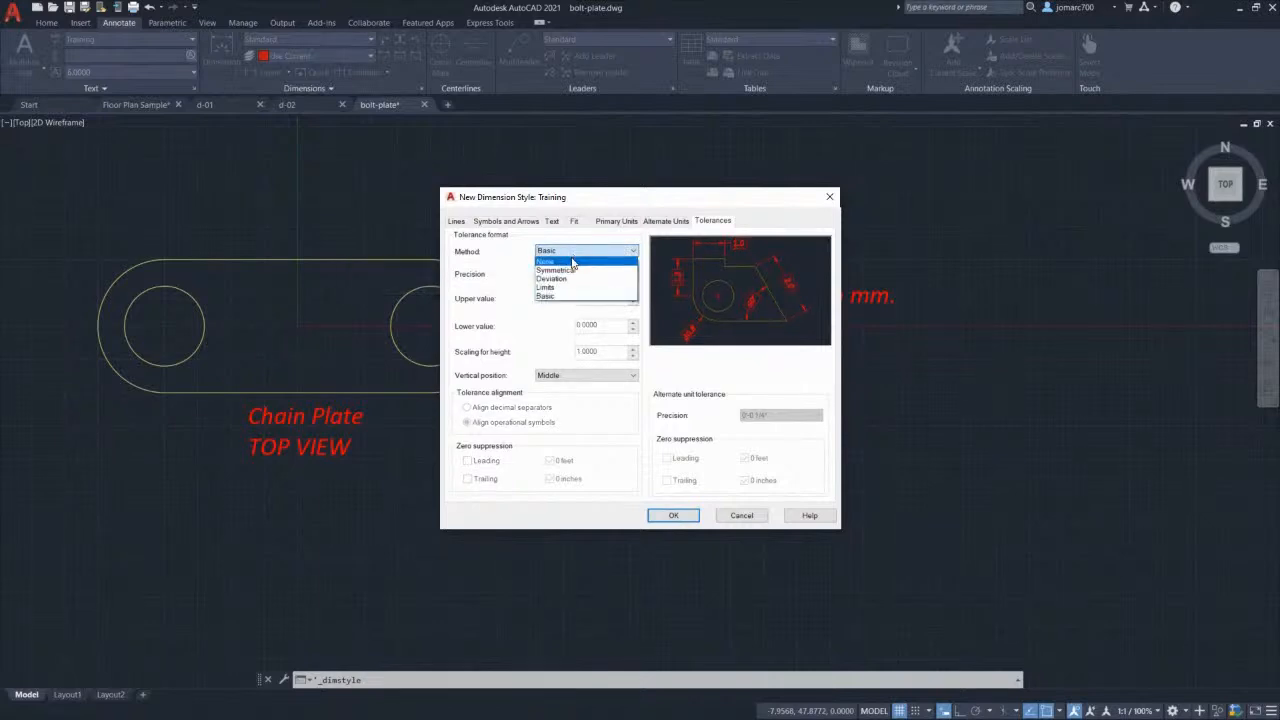
click(575, 263)
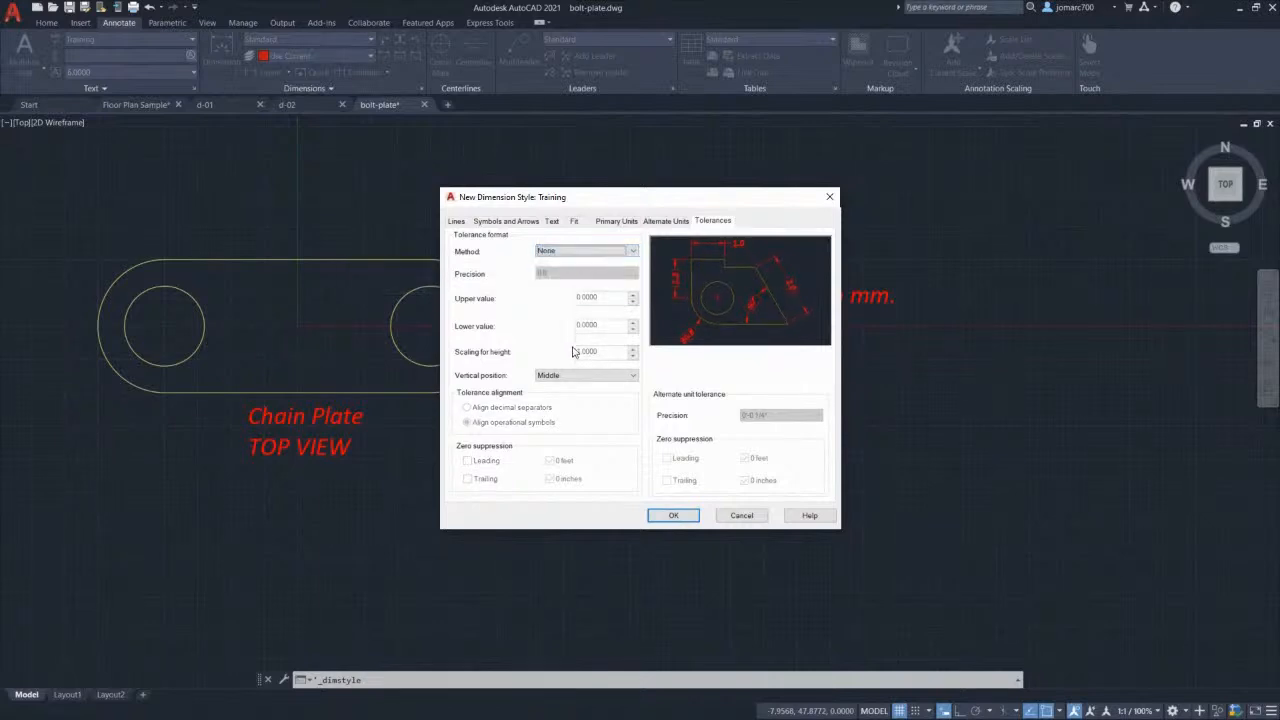
click(673, 515)
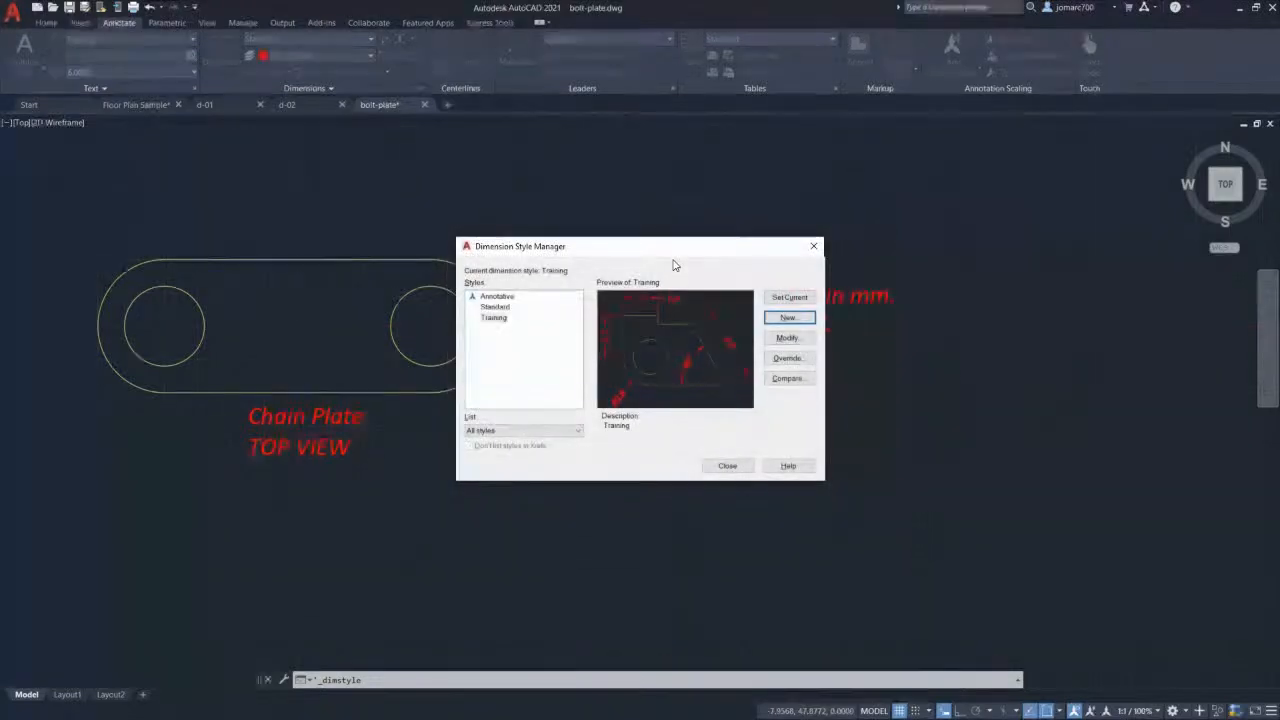
Step: Make Training the current dimension style and close the Dimension Style Manager
click(493, 319)
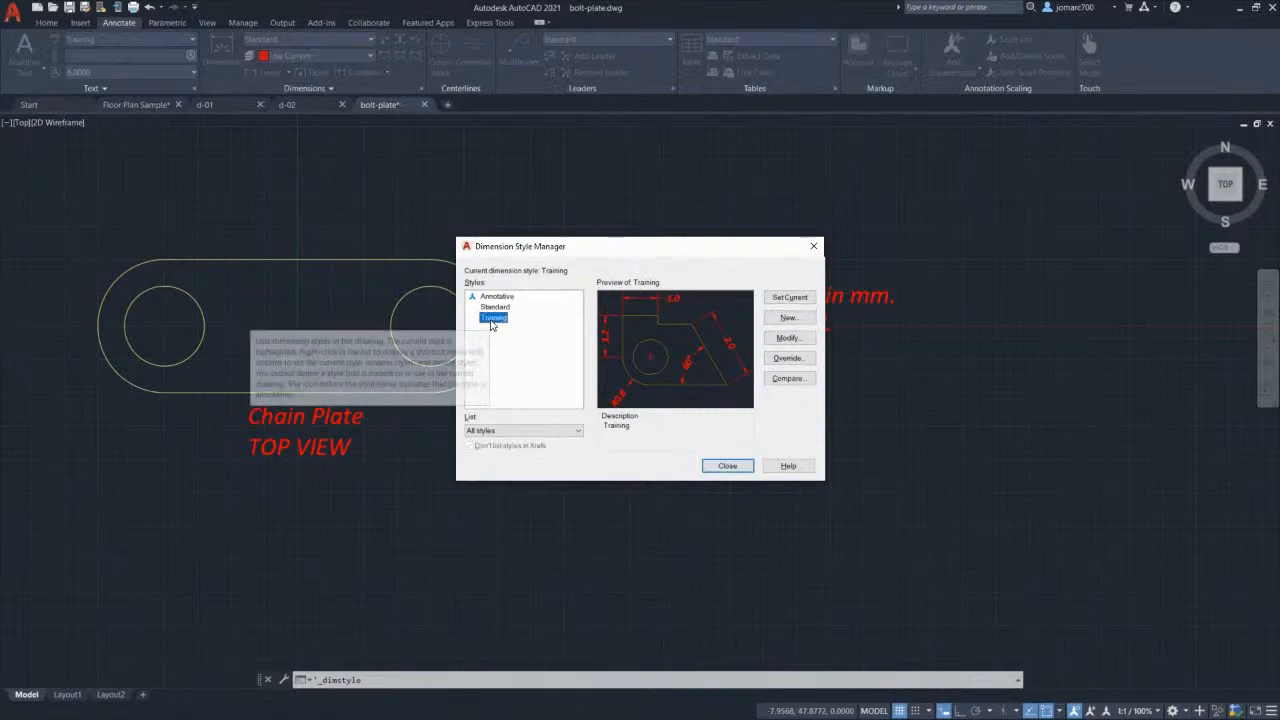
click(789, 299)
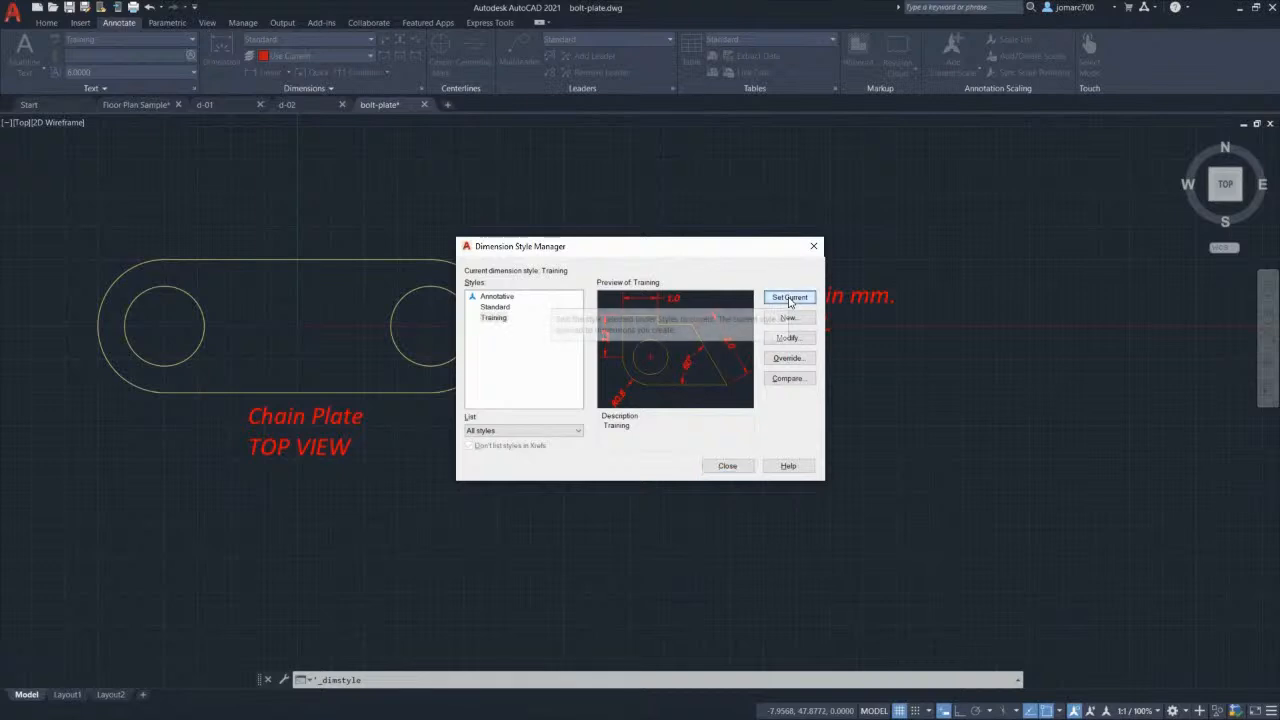
click(727, 467)
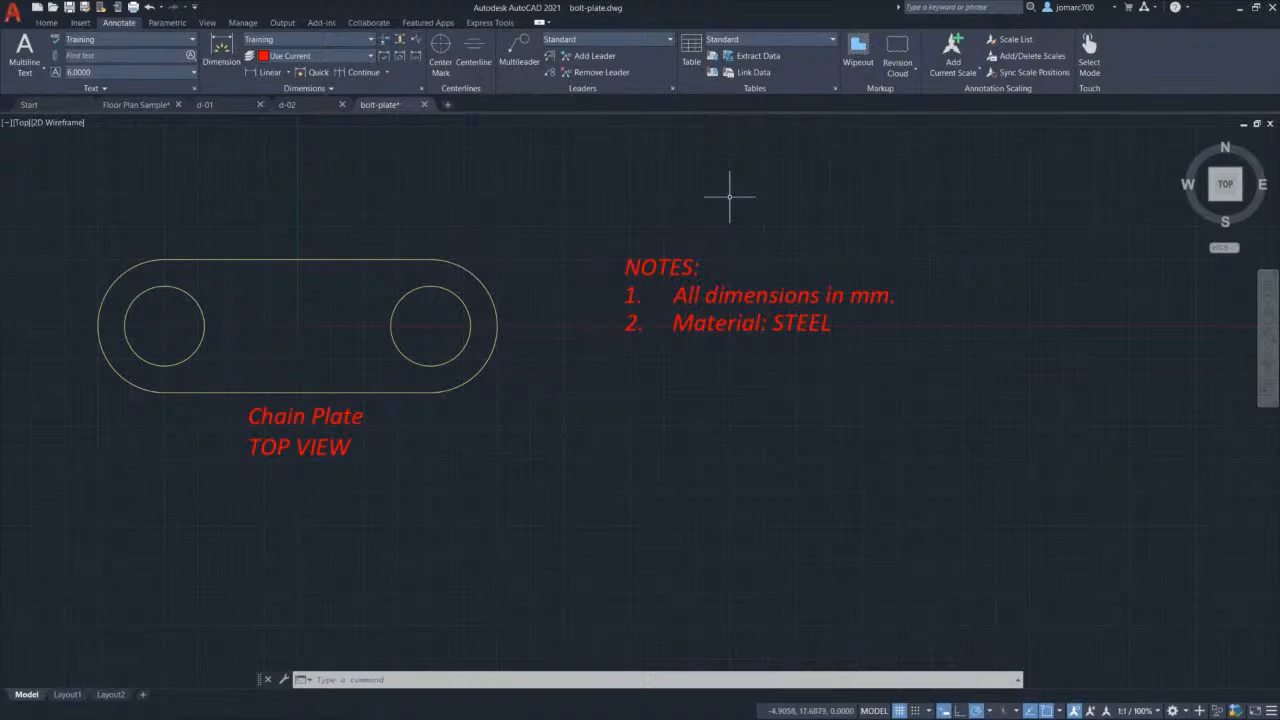
Step: On the object layer, draw a 10-unit vertical guide line down from the top edge centre
middle_drag(320, 326, 588, 298)
scroll(609, 291, up, 2)
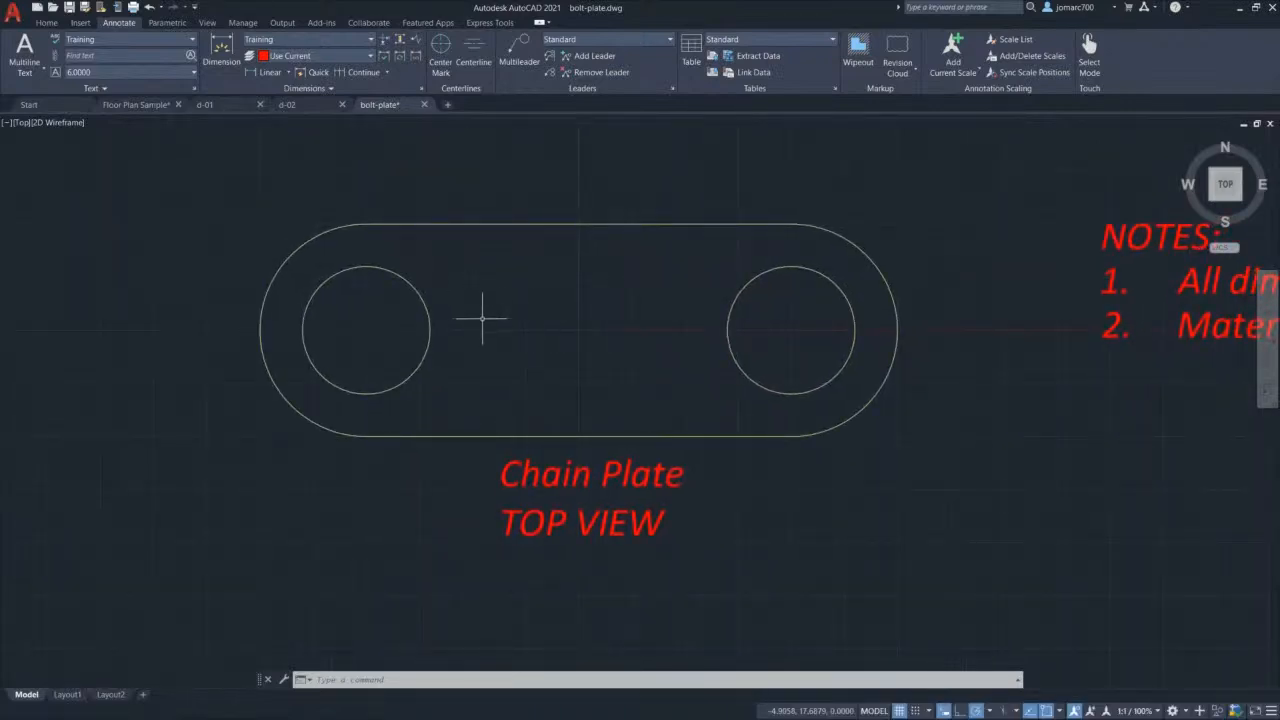
click(46, 22)
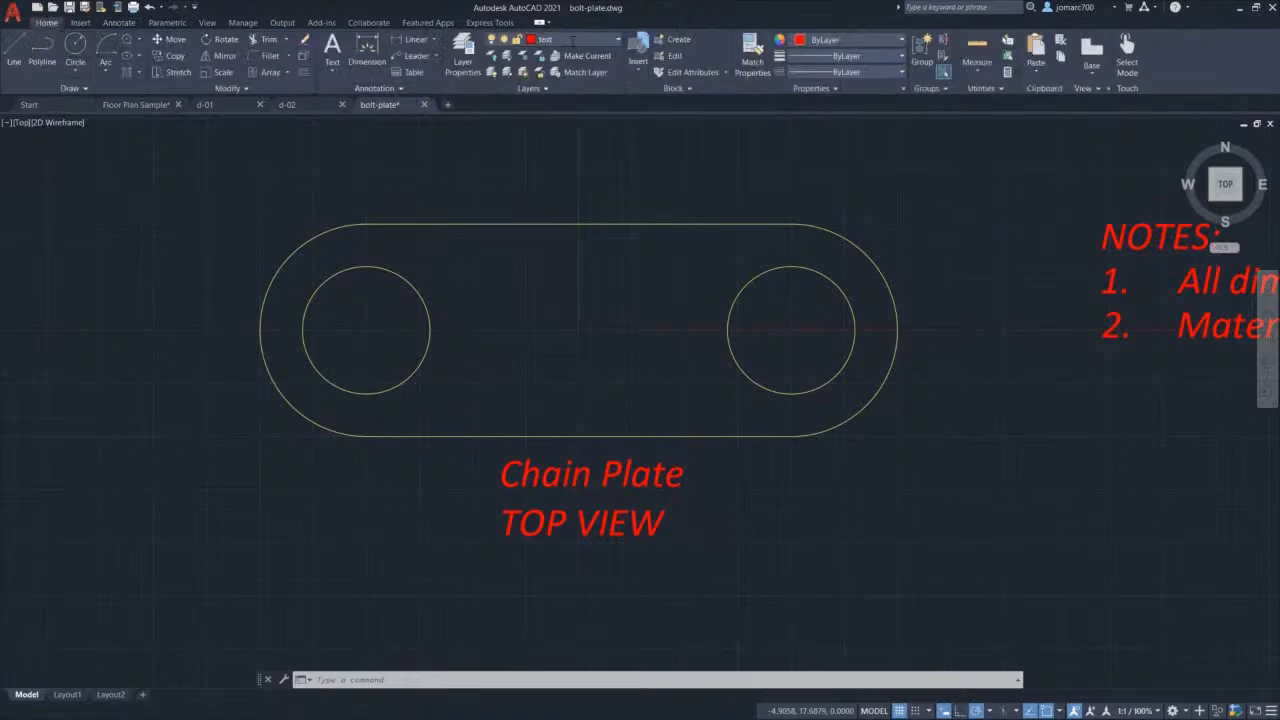
click(590, 39)
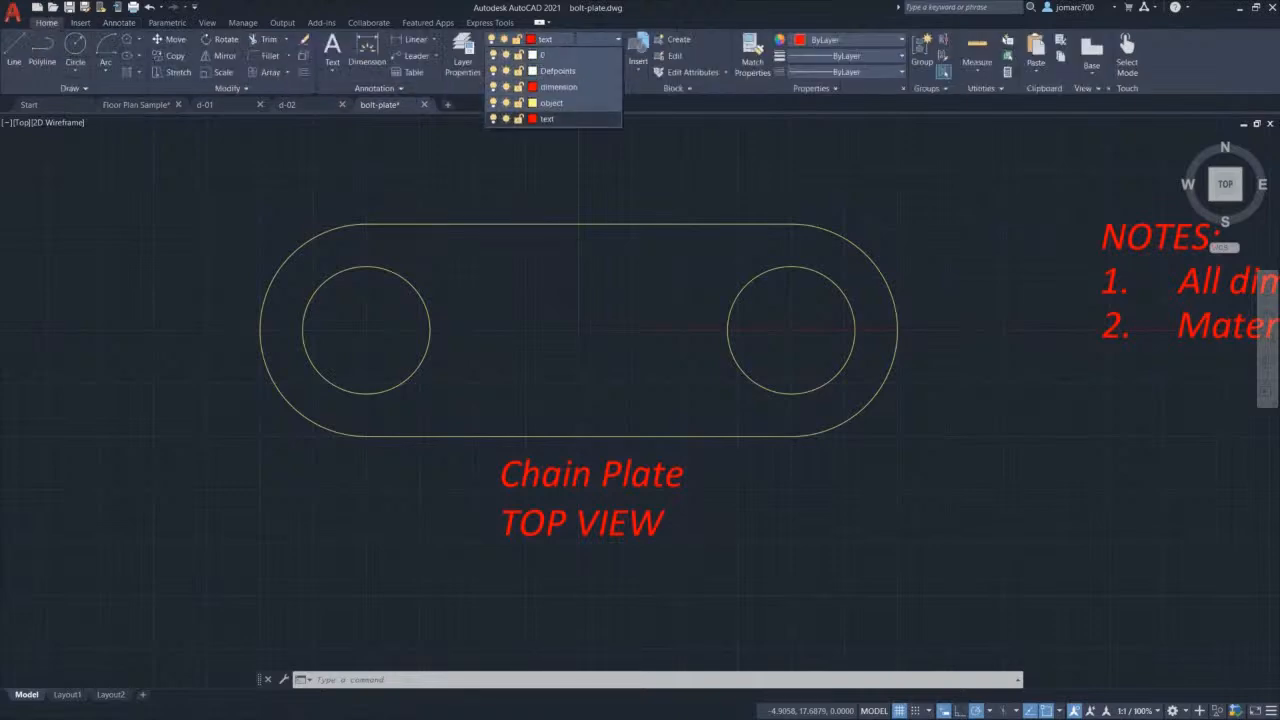
click(578, 102)
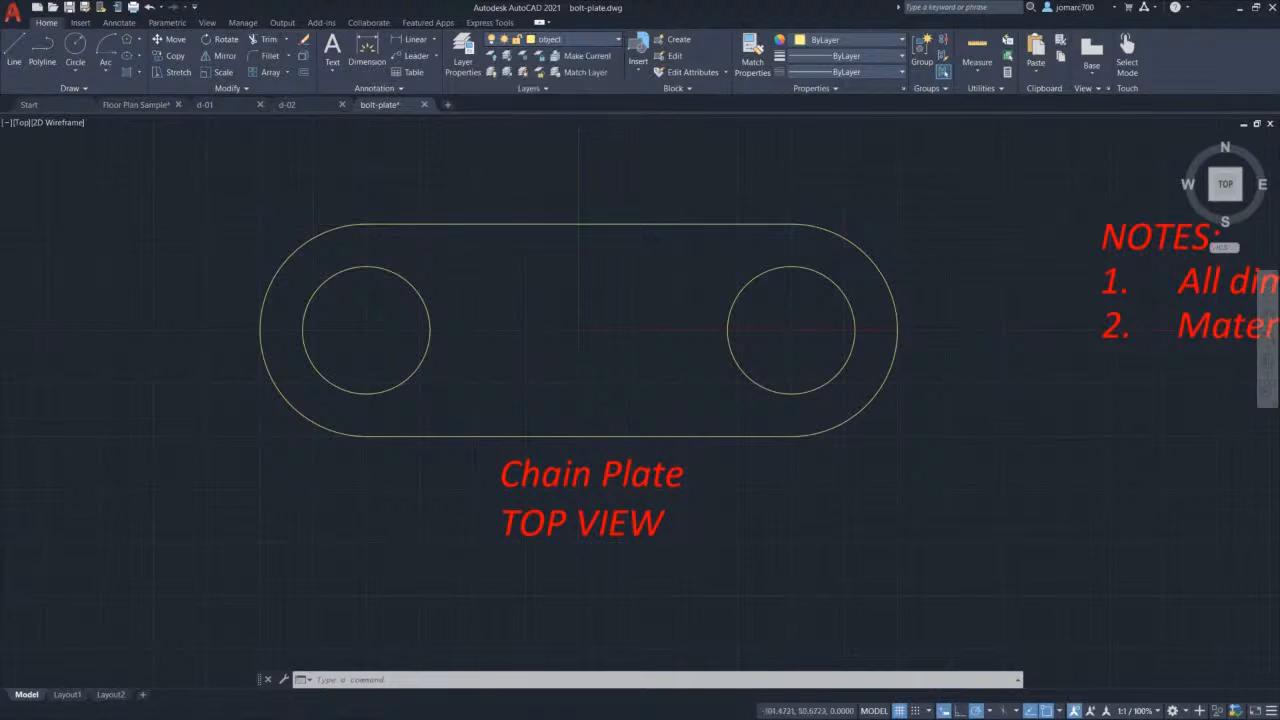
text(l)
key(Return)
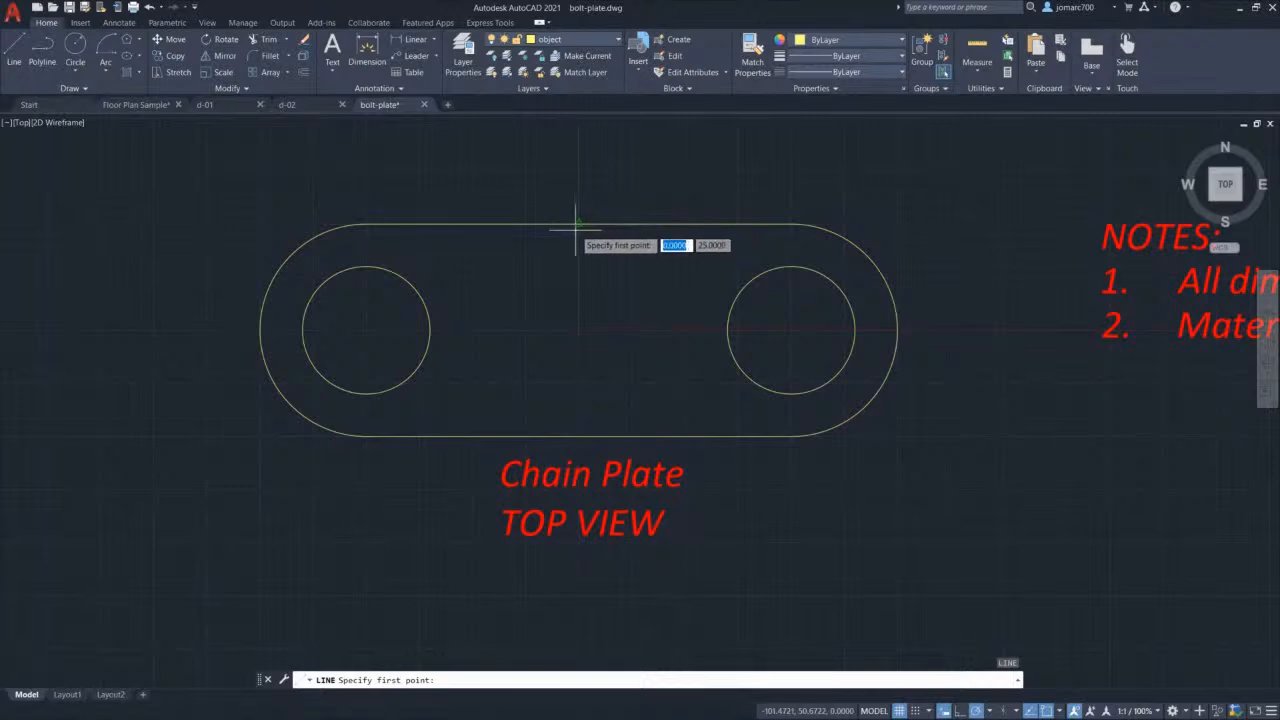
click(579, 225)
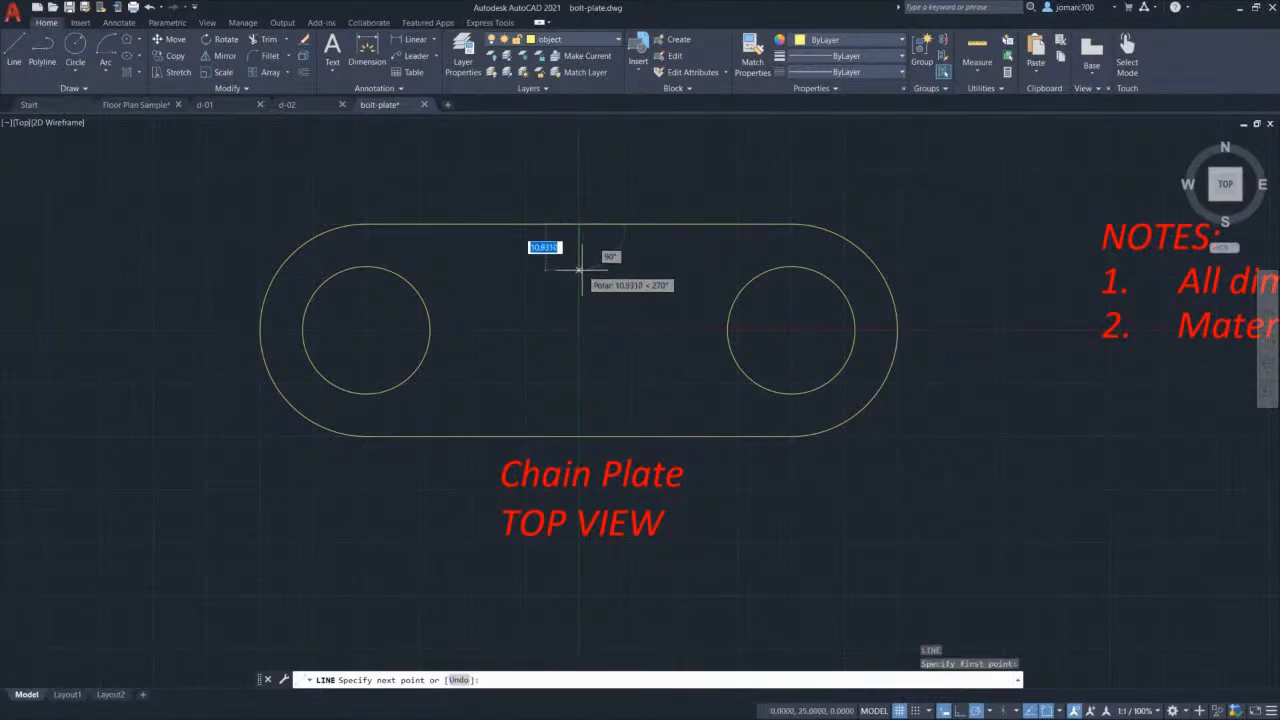
text(10)
key(Return)
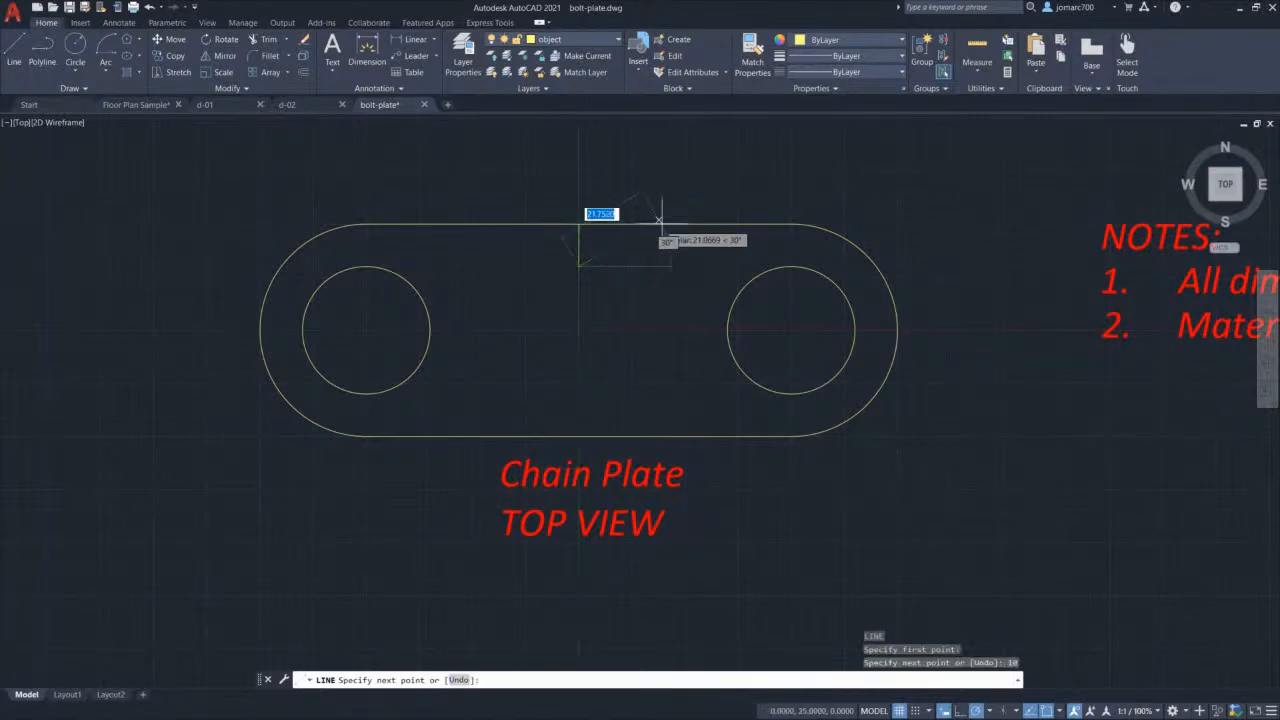
key(Escape)
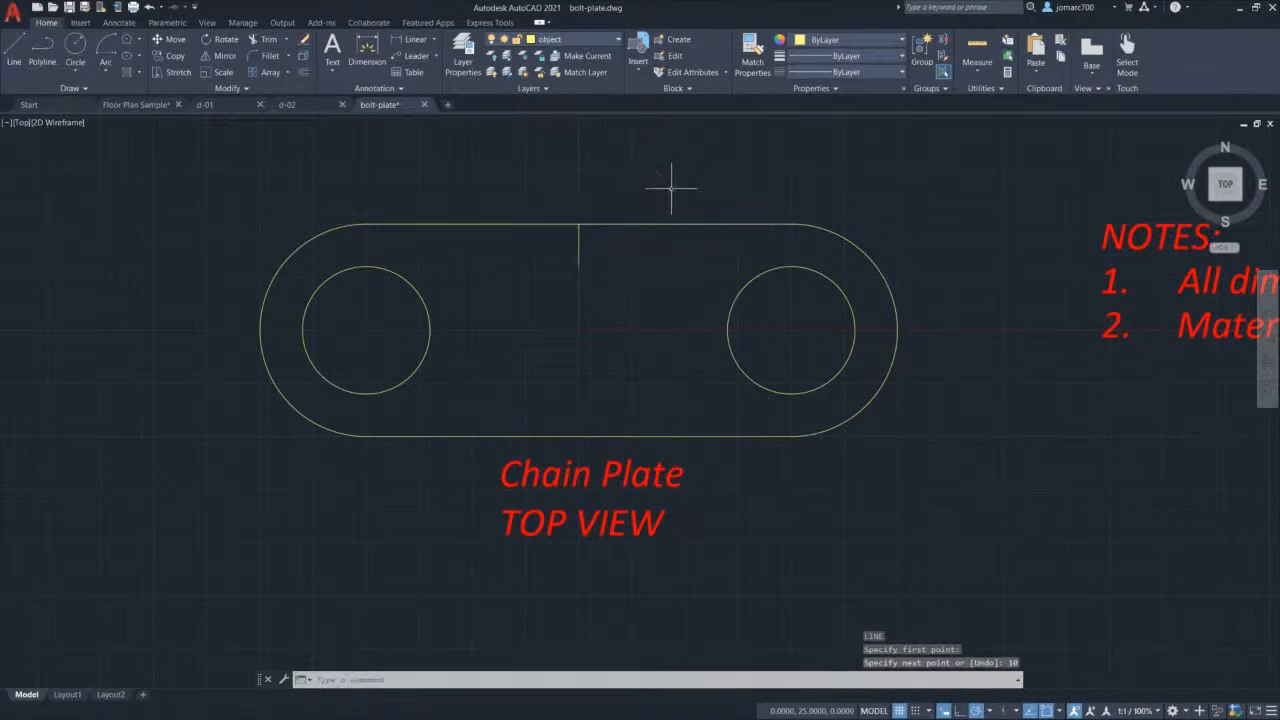
Step: With 30° polar tracking, draw two slanted notch lines to the top edge and delete the guide line
click(990, 711)
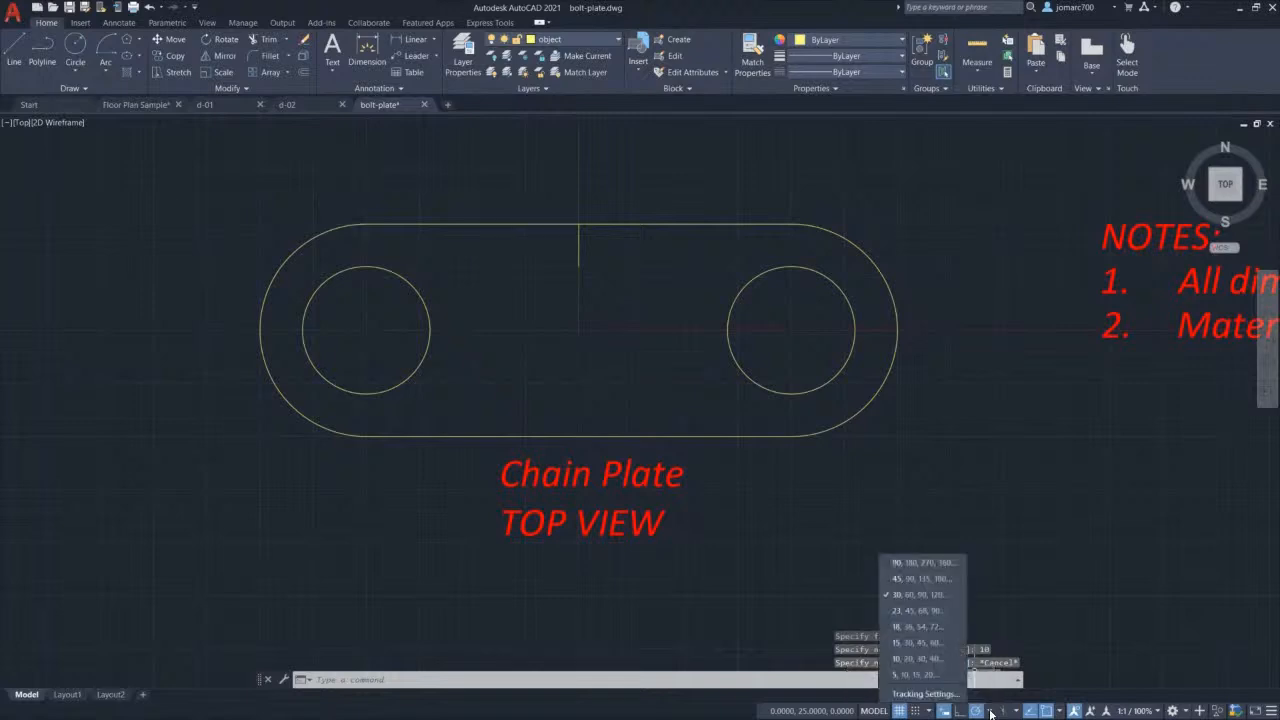
click(909, 594)
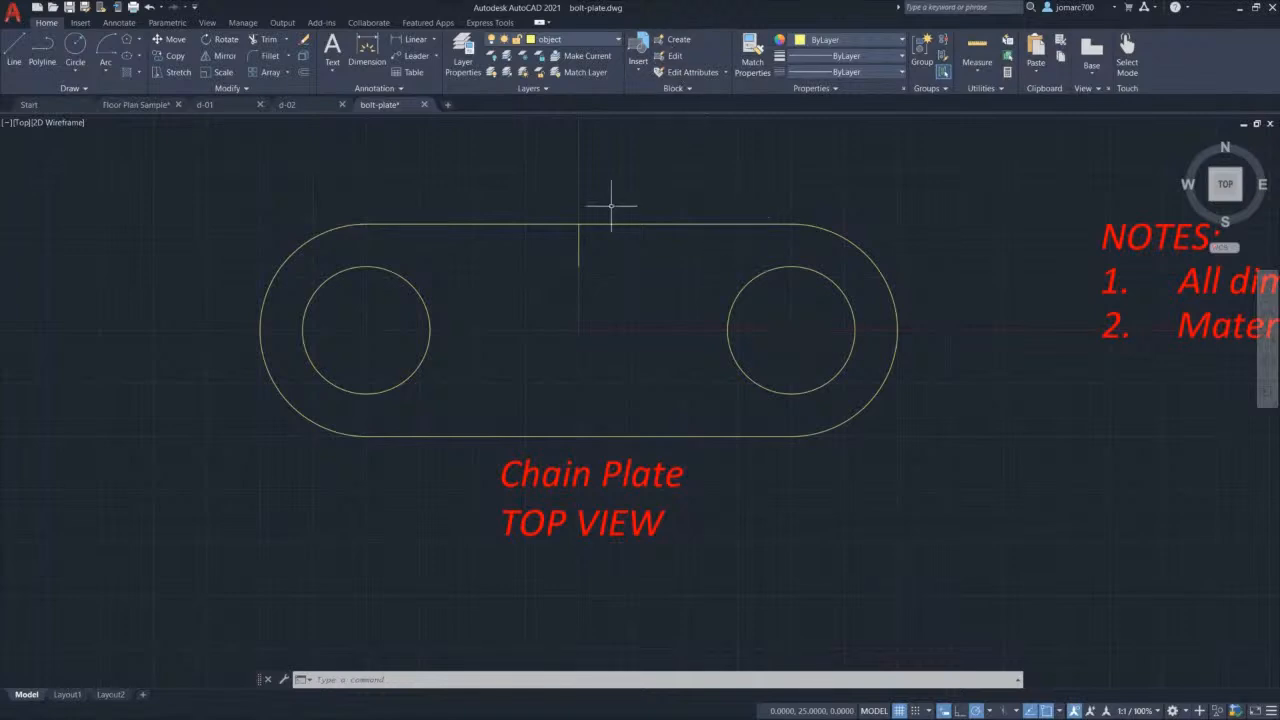
text(l)
key(Return)
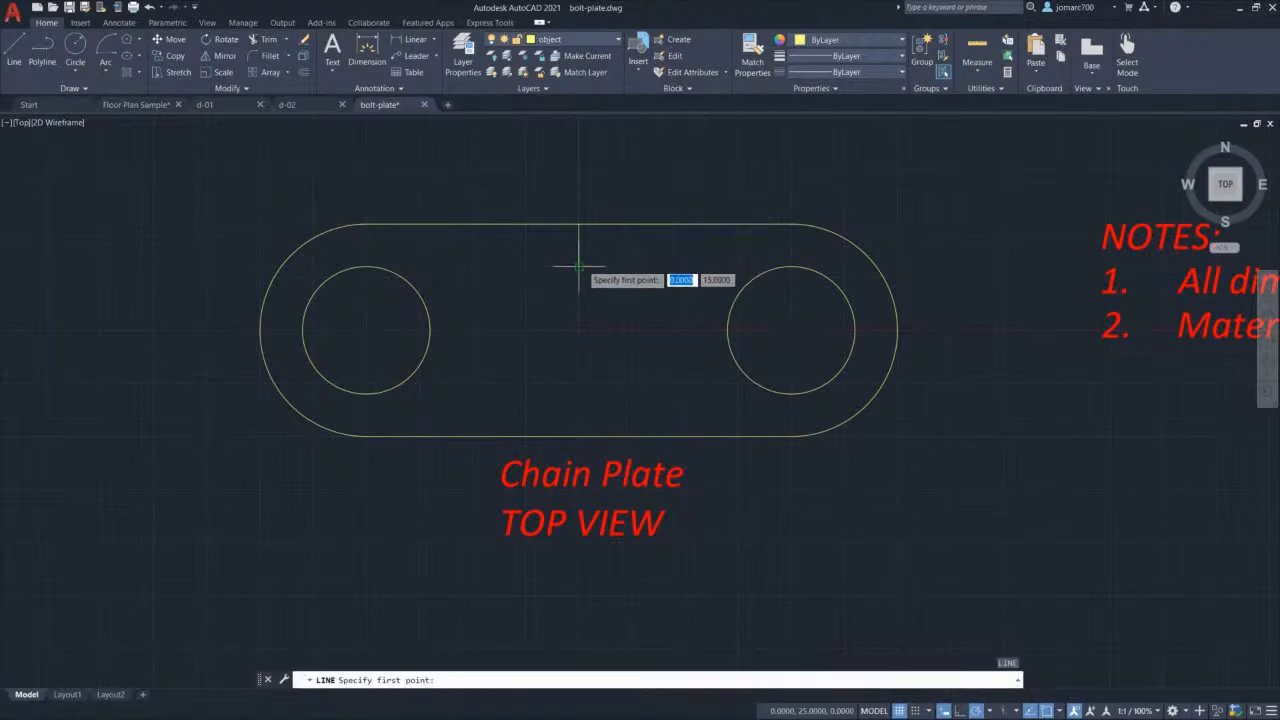
click(578, 265)
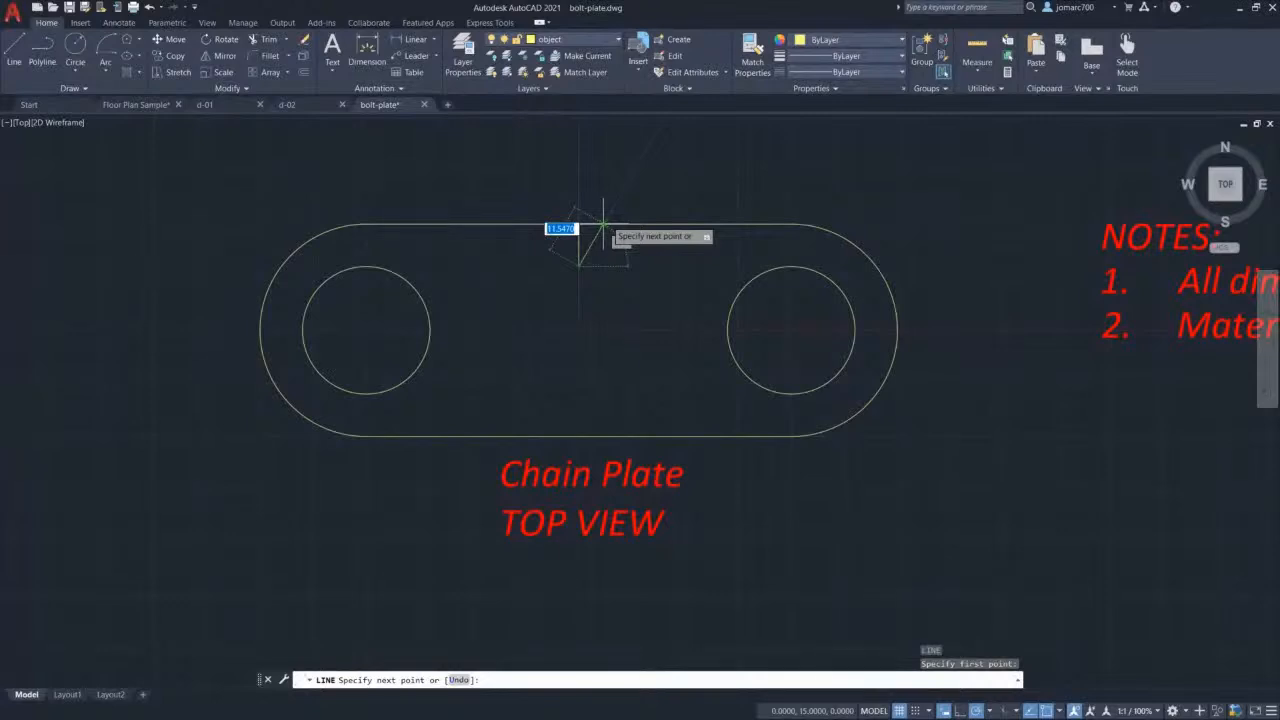
click(603, 224)
key(Return)
key(Return)
click(578, 265)
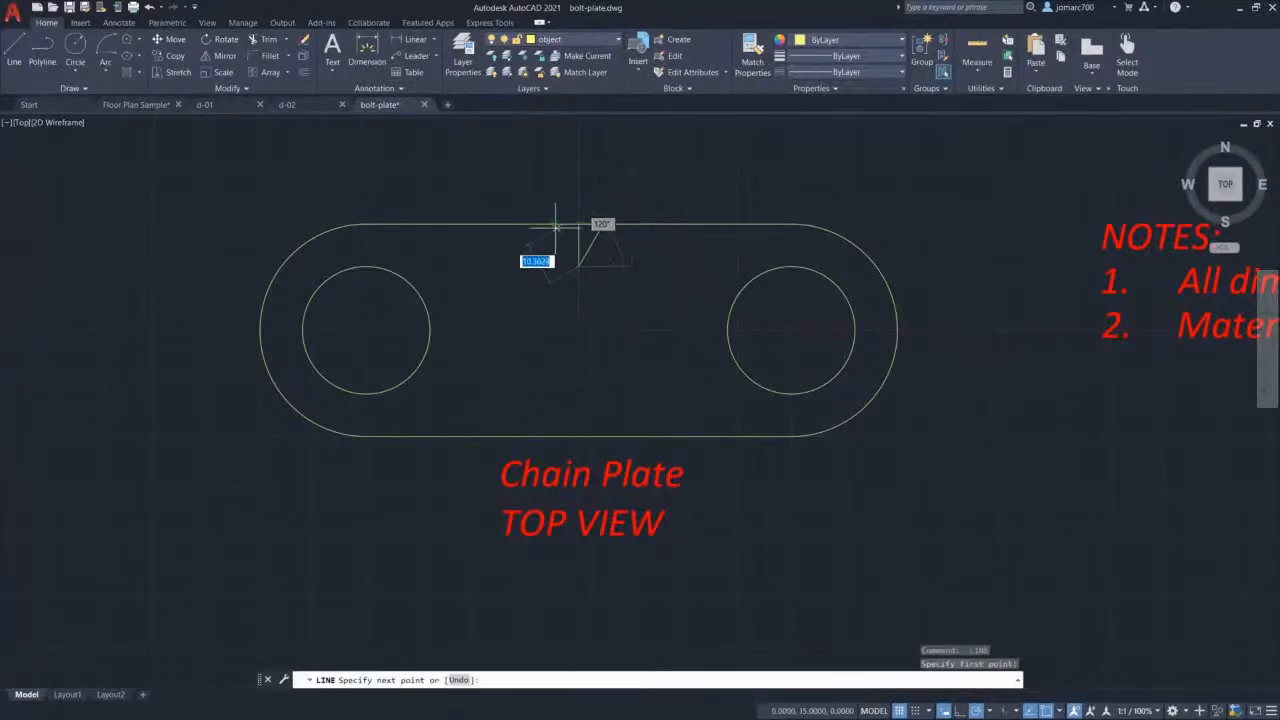
click(555, 224)
key(Return)
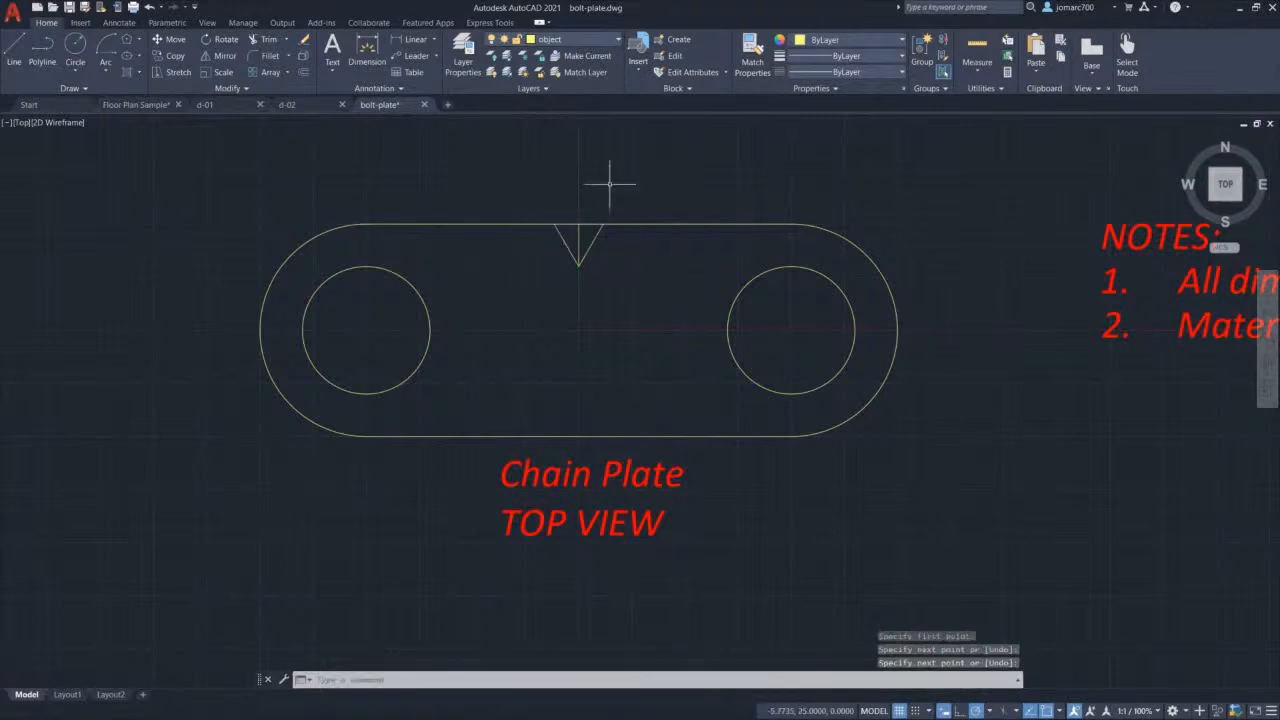
click(578, 237)
key(Delete)
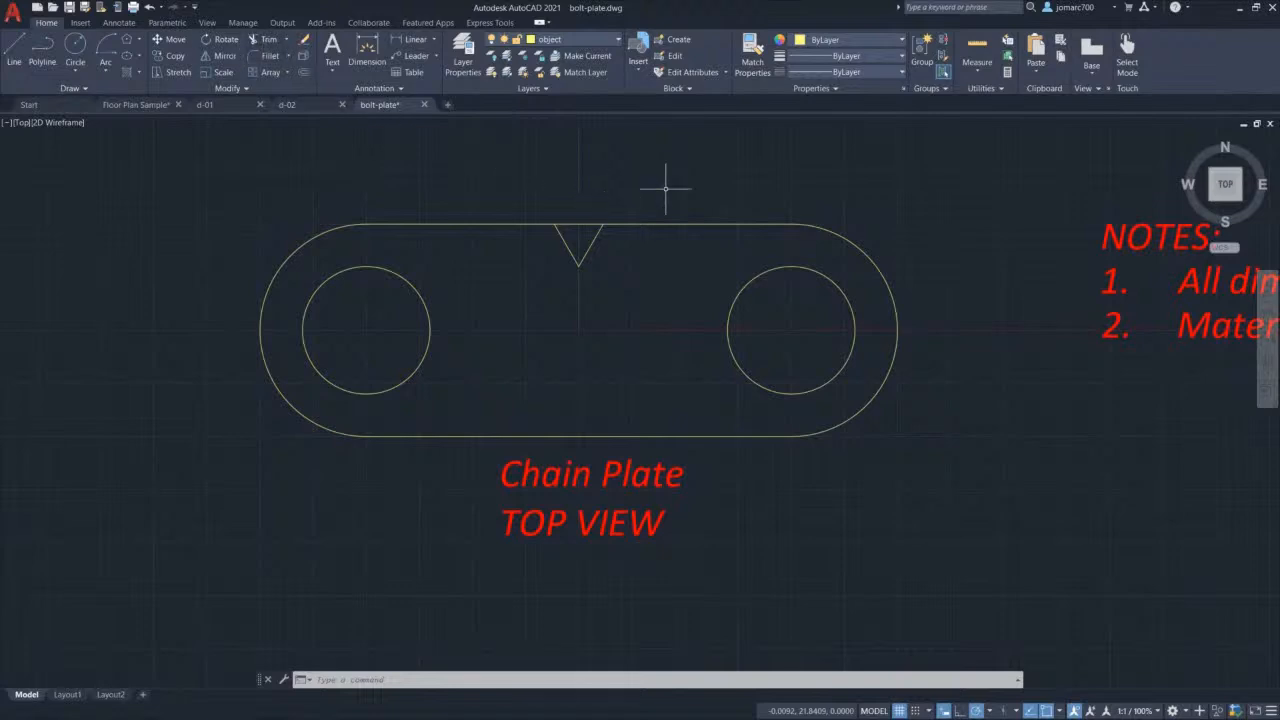
Step: Trim away the top-edge segment lying between the two notch lines
text(T)
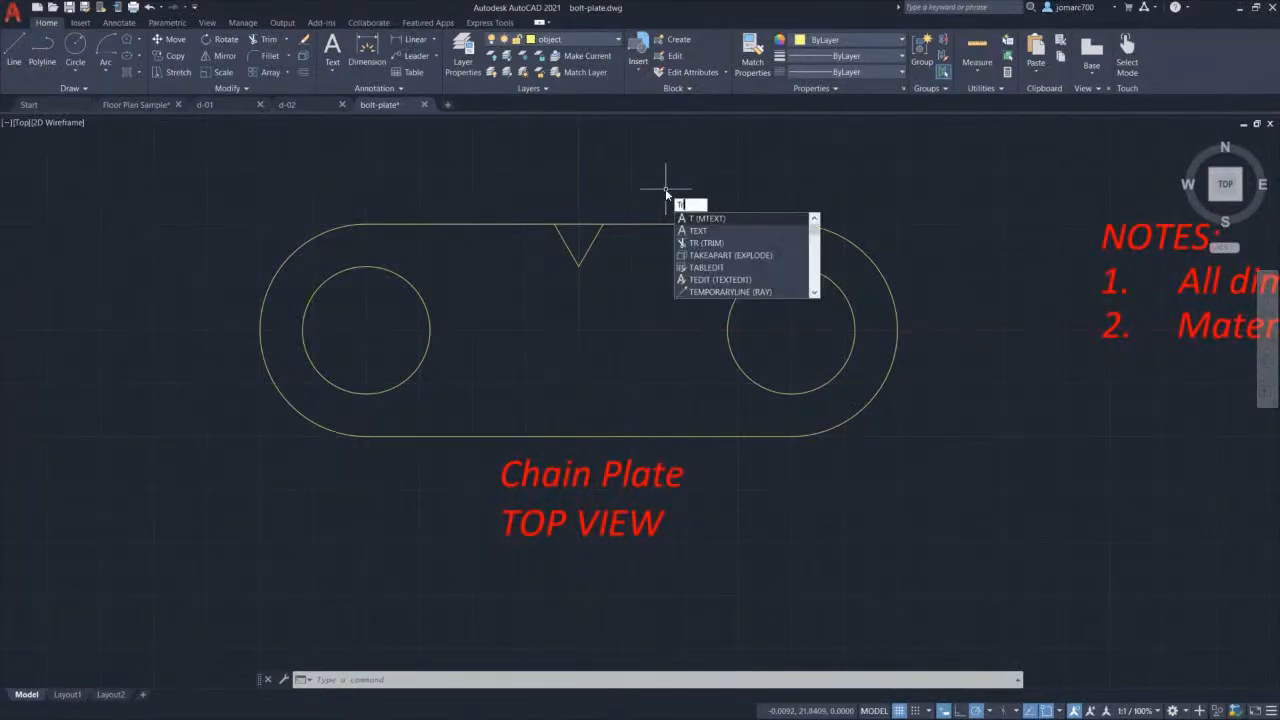
text(r)
key(Return)
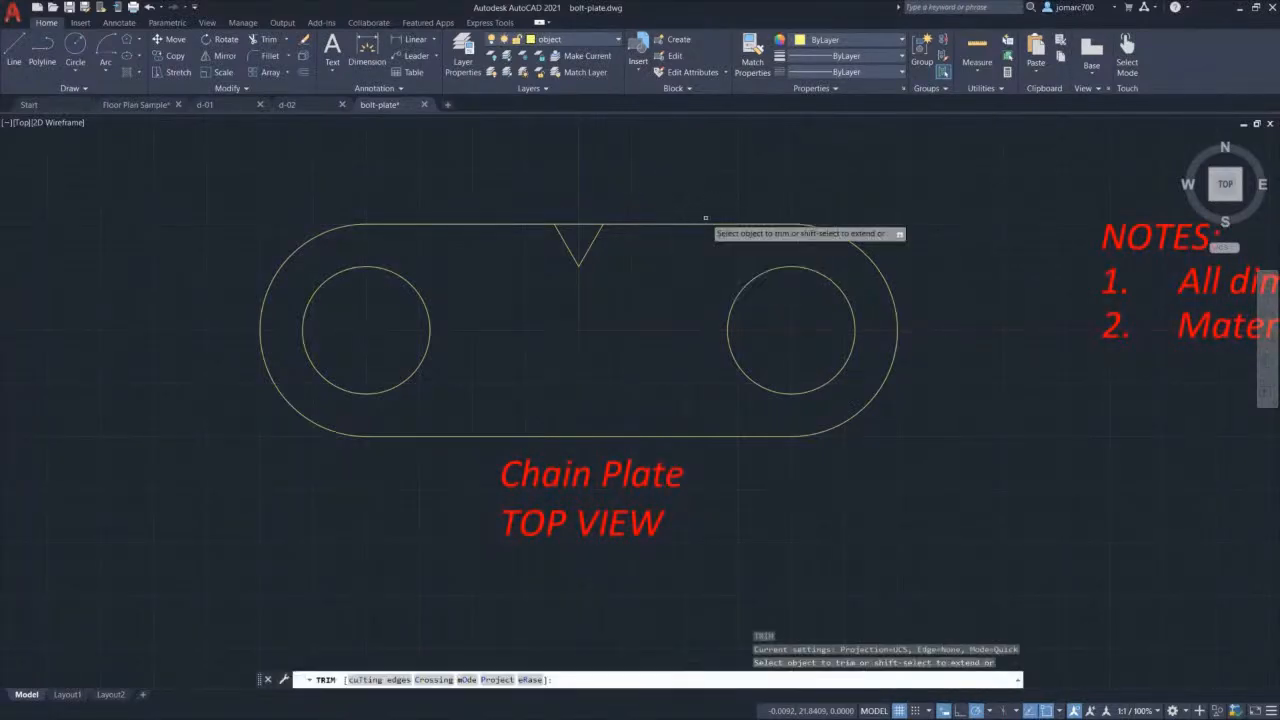
click(579, 222)
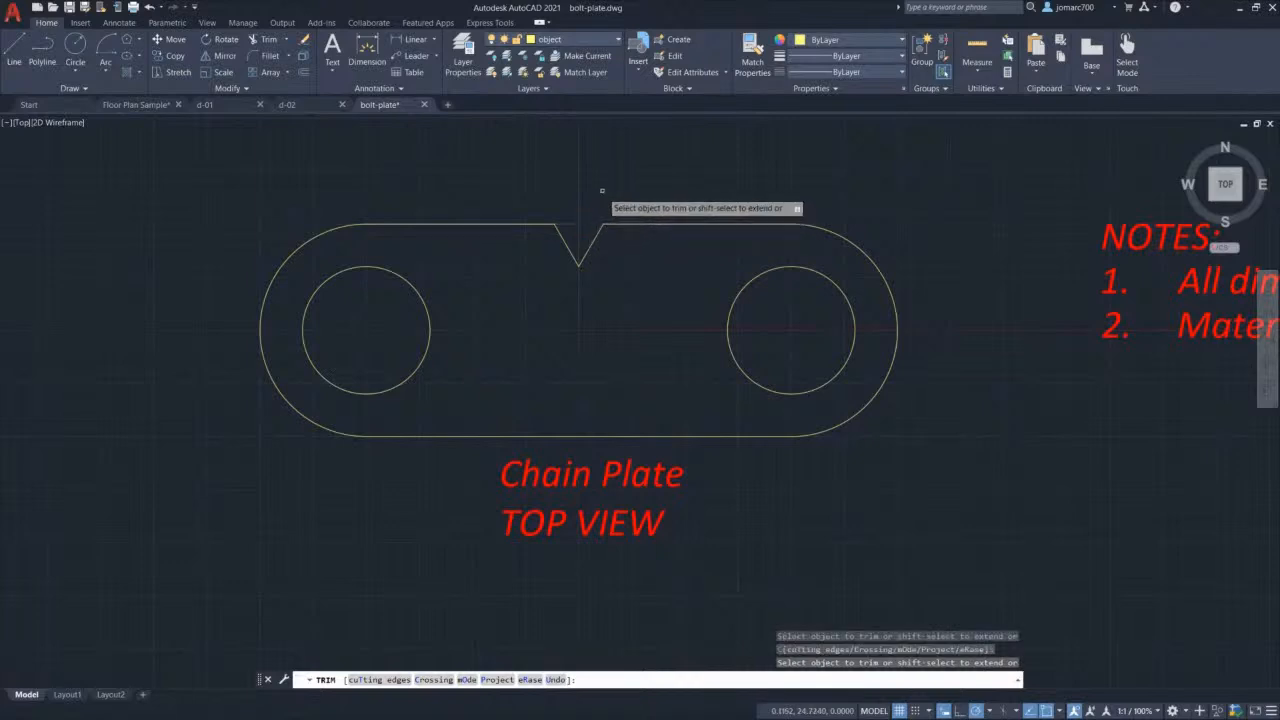
key(Escape)
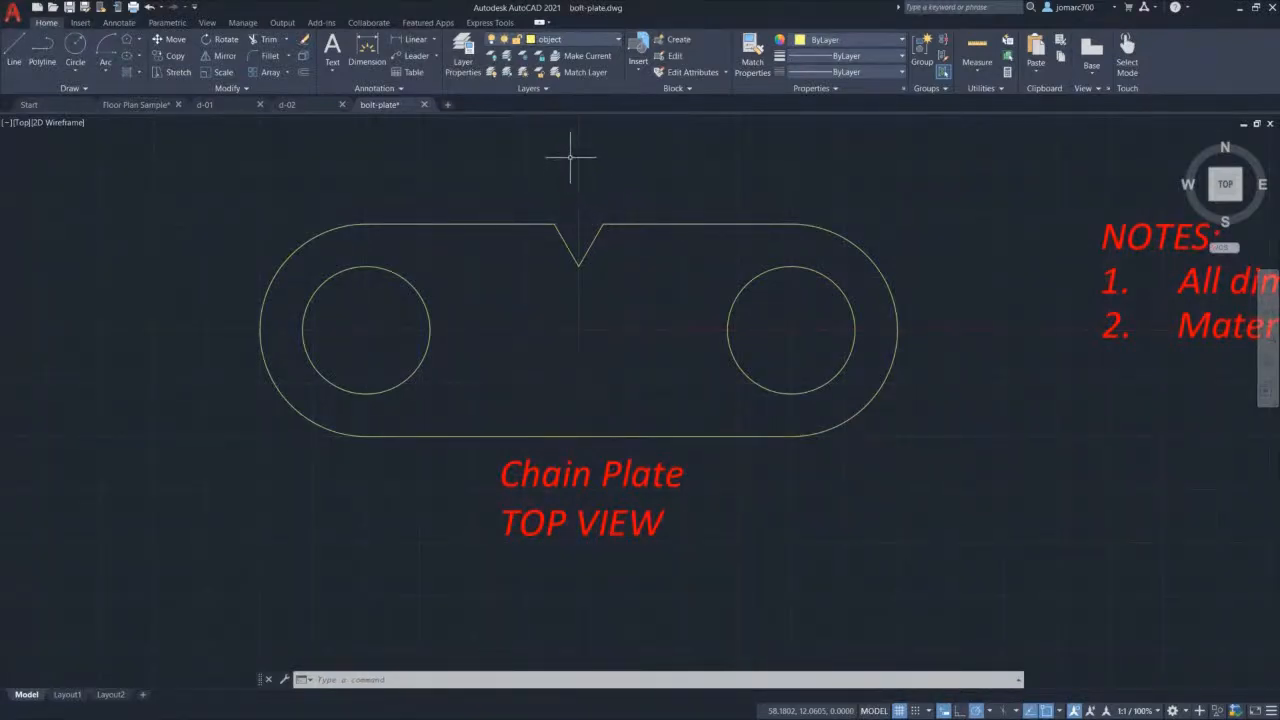
click(563, 40)
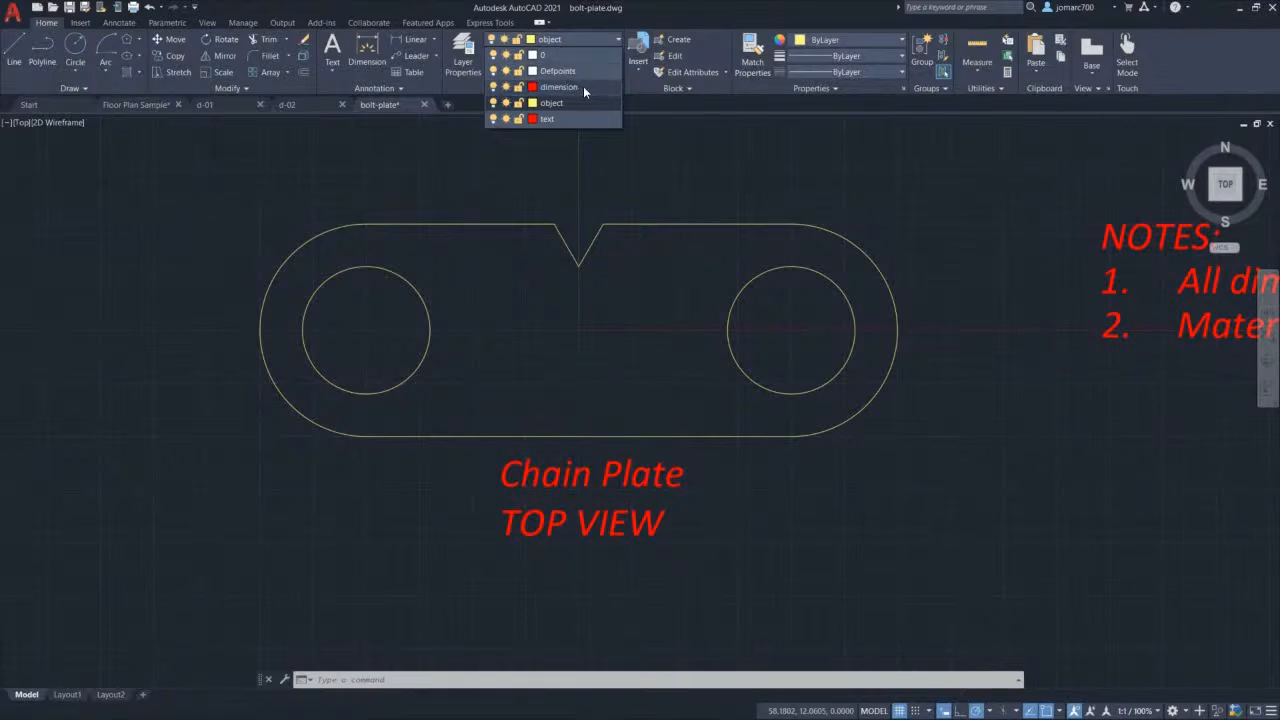
Step: Make dimension the current layer and dimension the 100.0 hole-centre spacing above the plate
click(558, 87)
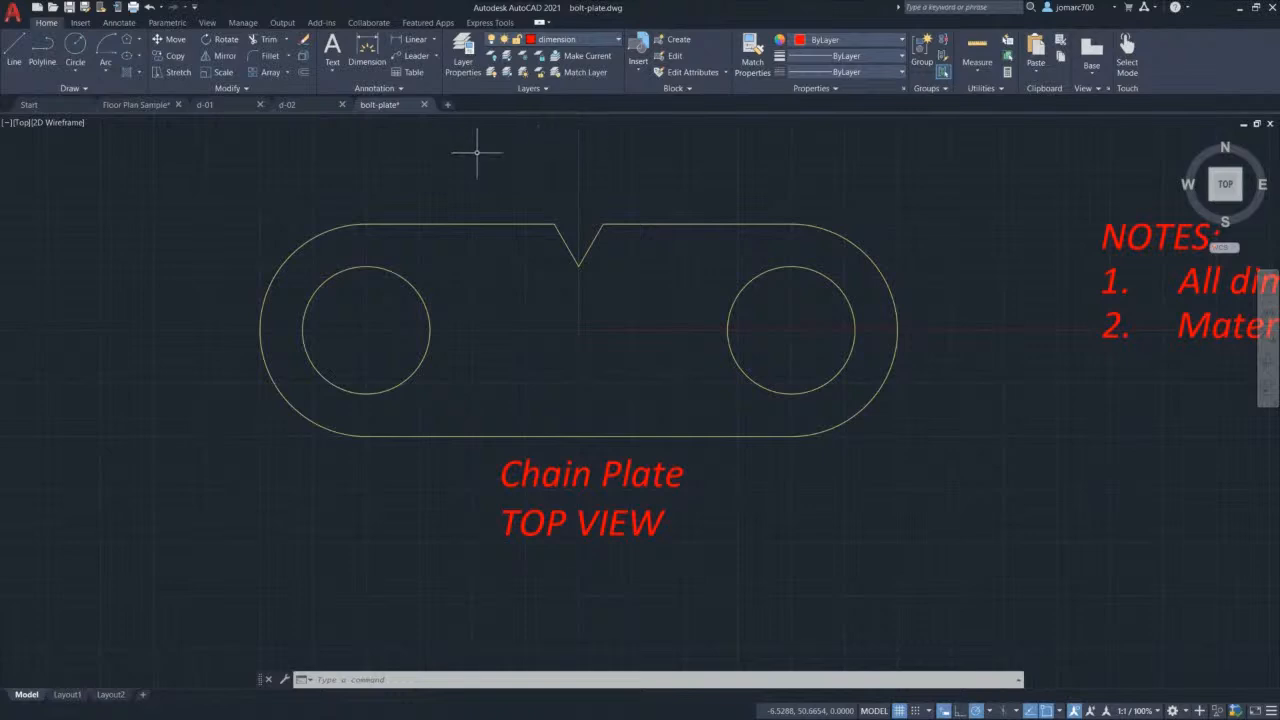
click(434, 38)
click(416, 58)
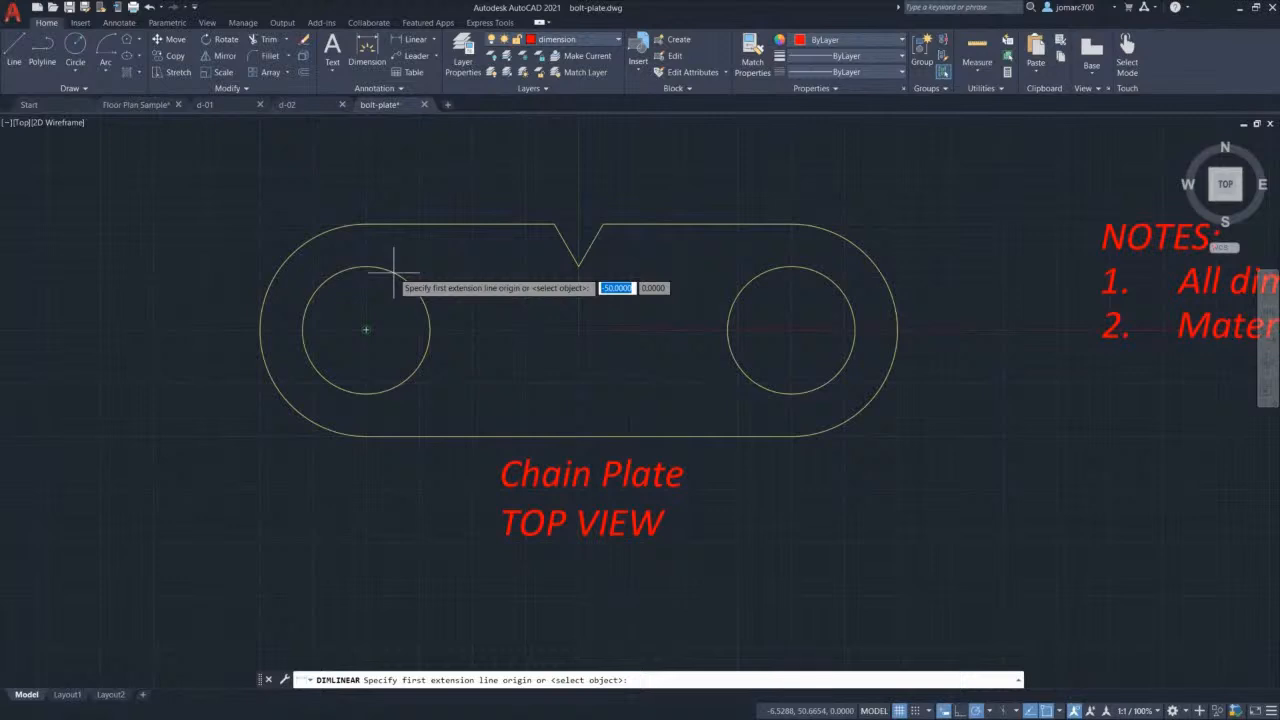
click(366, 329)
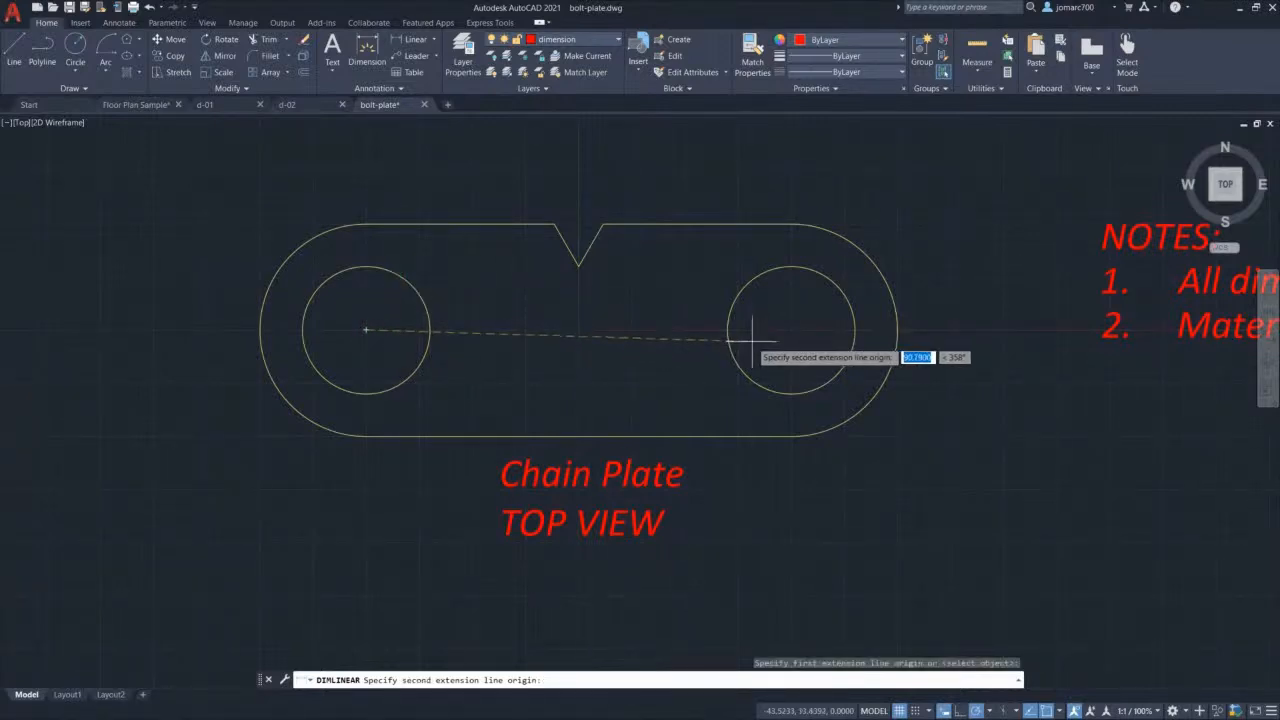
click(826, 283)
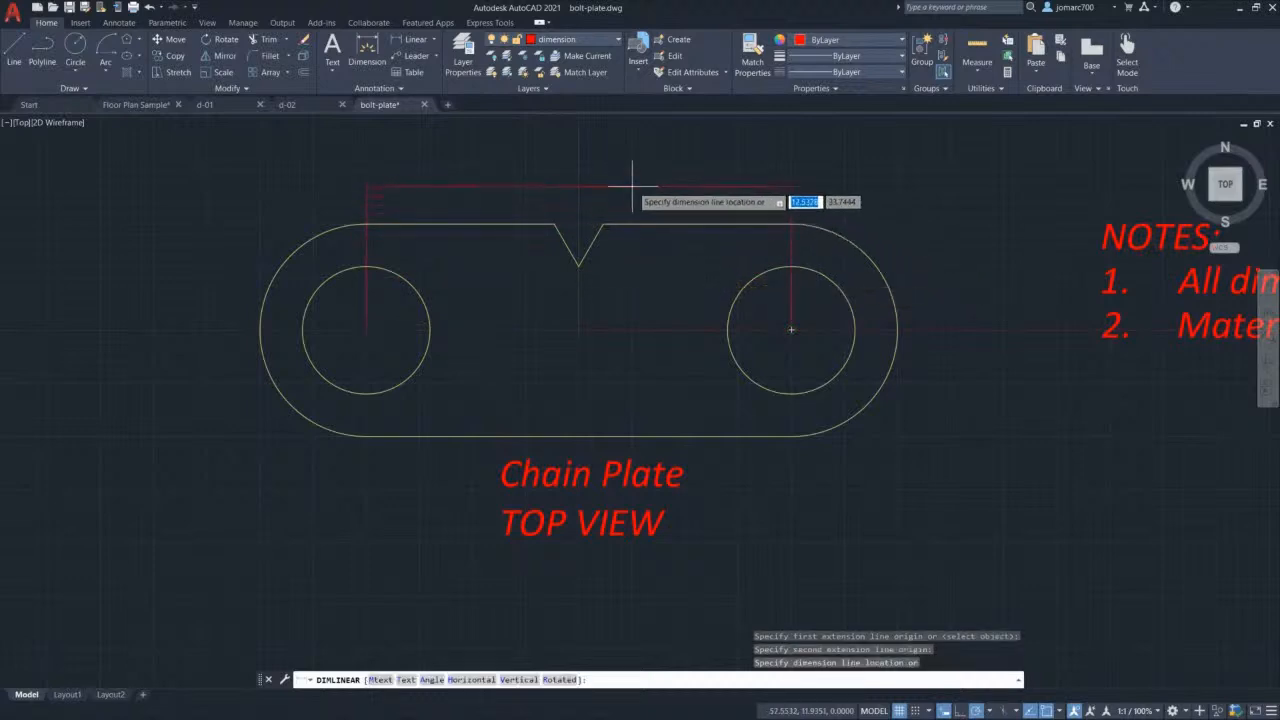
click(579, 181)
click(645, 186)
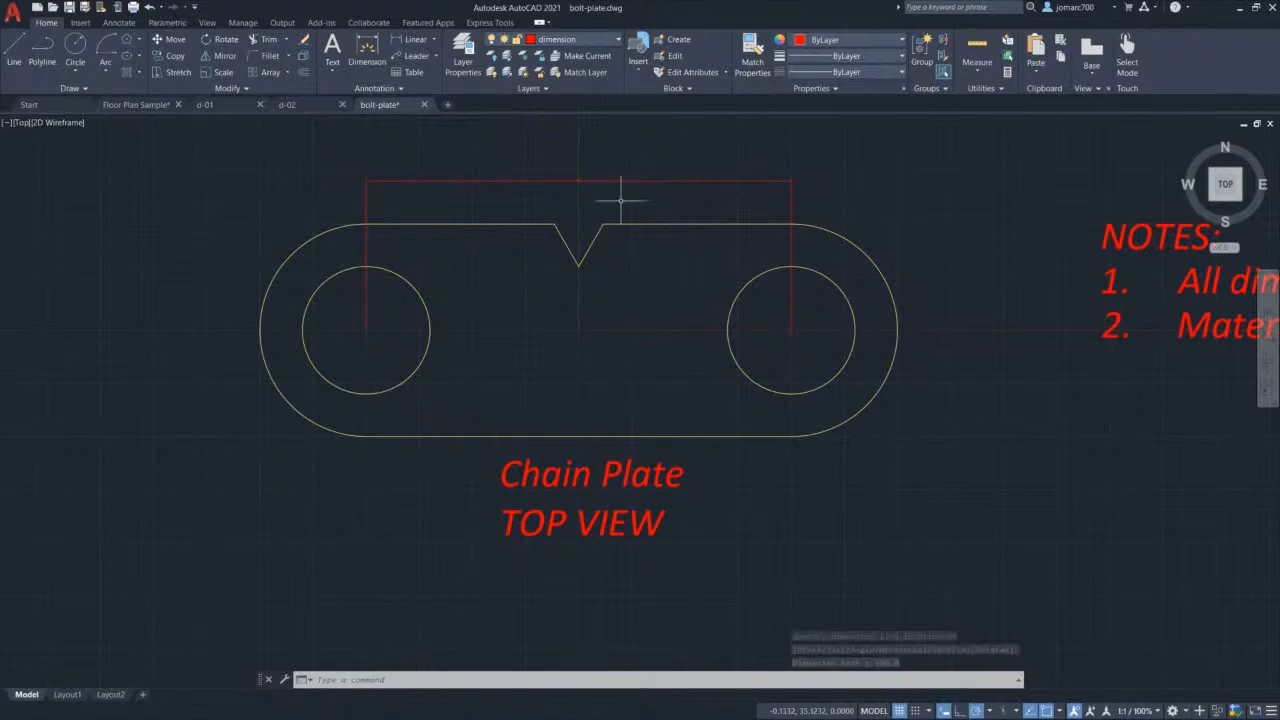
click(434, 41)
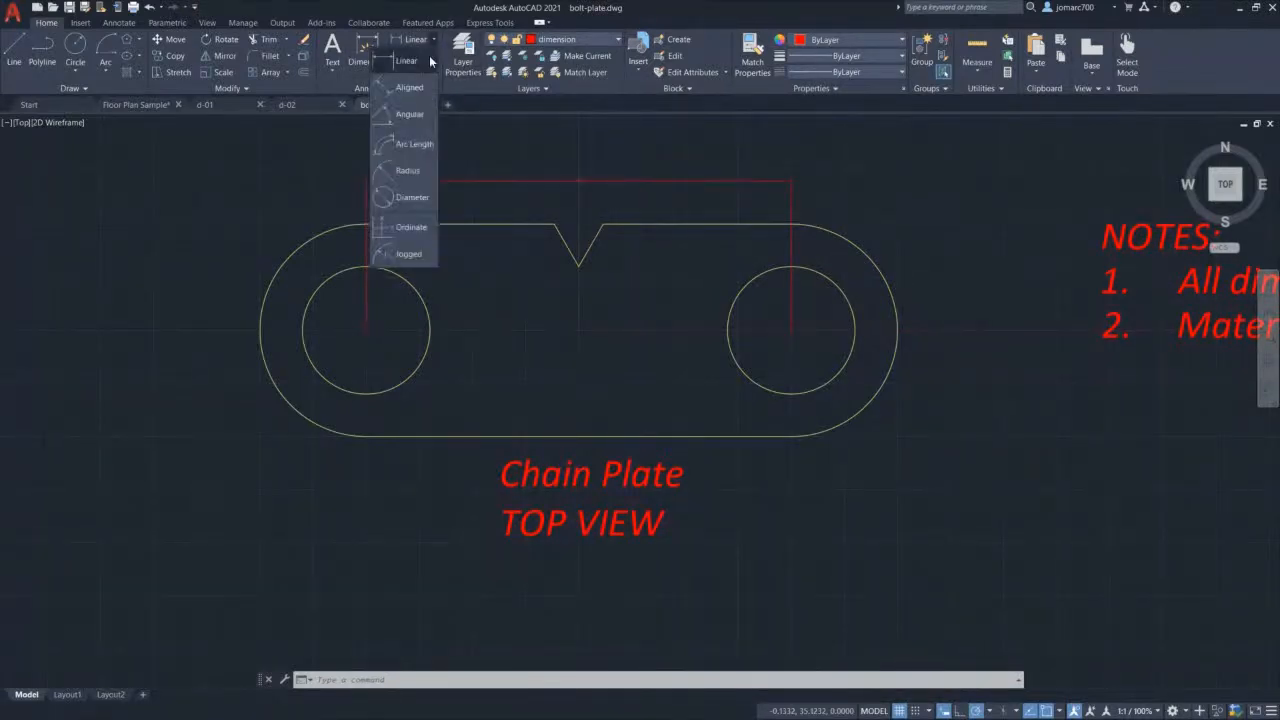
Step: Add an R25.0 radius dimension to the plate's right end arc
click(424, 172)
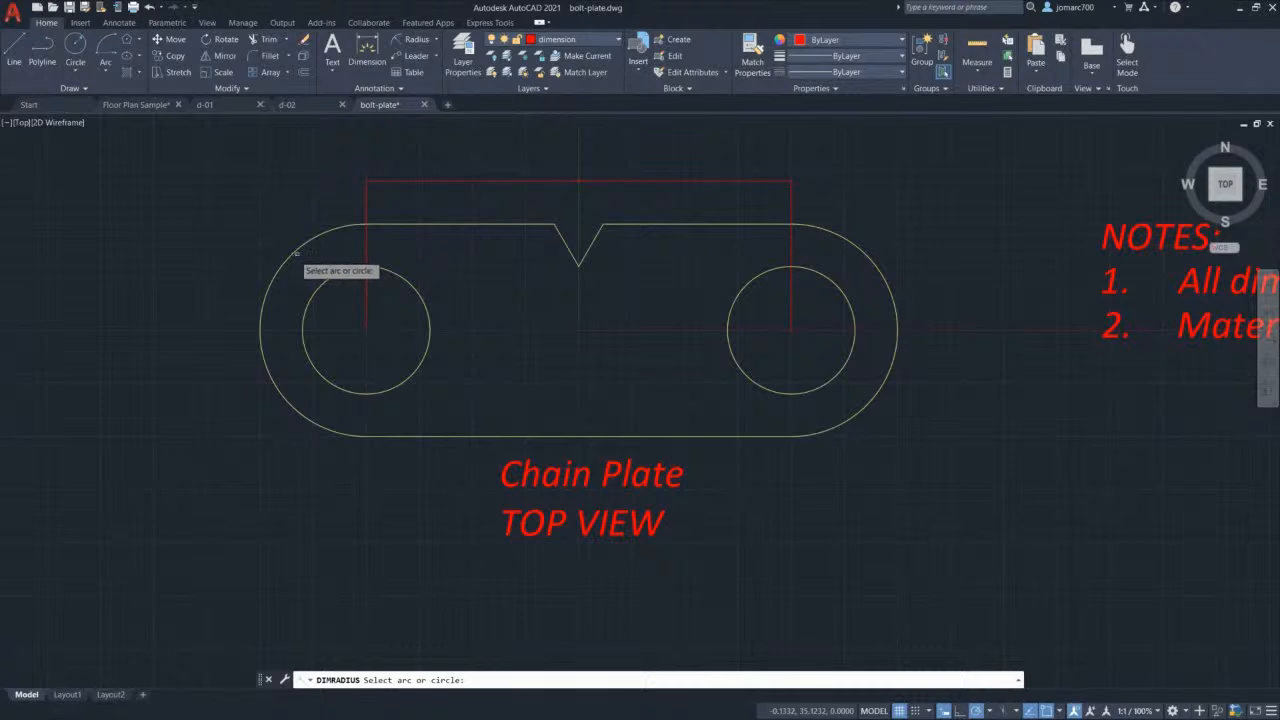
click(862, 247)
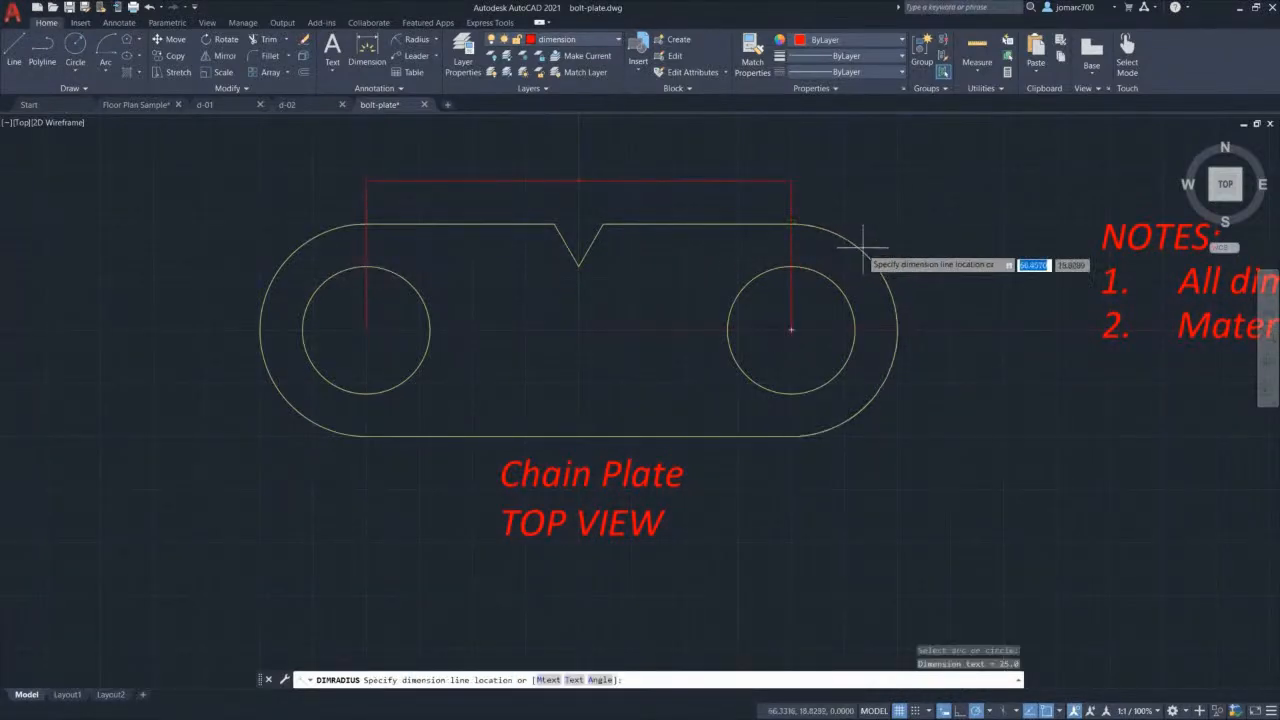
click(910, 206)
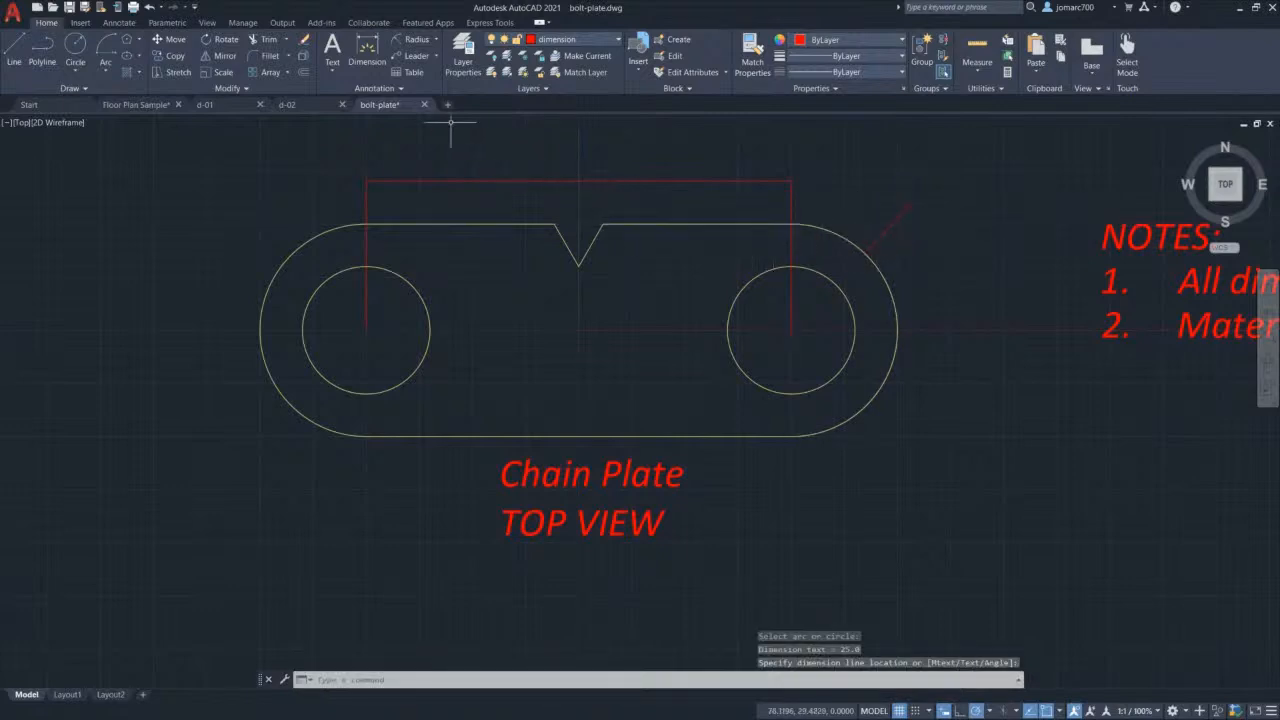
Step: Add a 60° angular dimension across the two notch lines
click(435, 39)
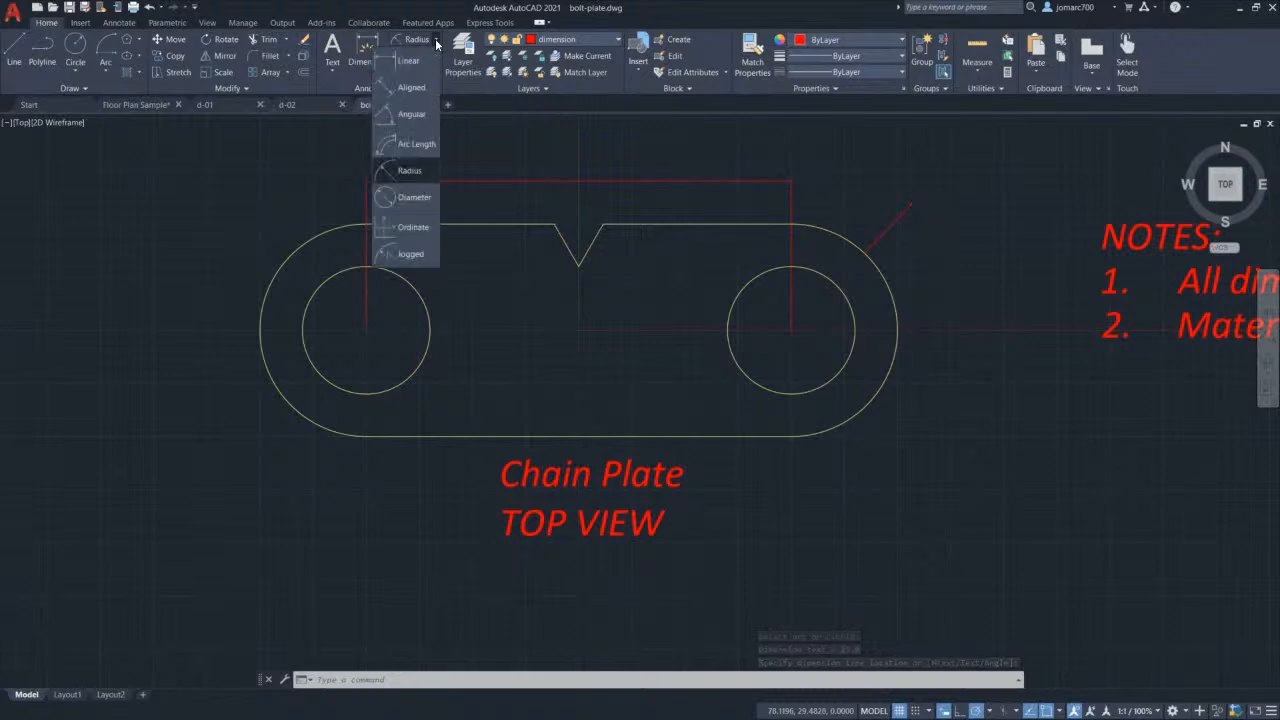
click(410, 116)
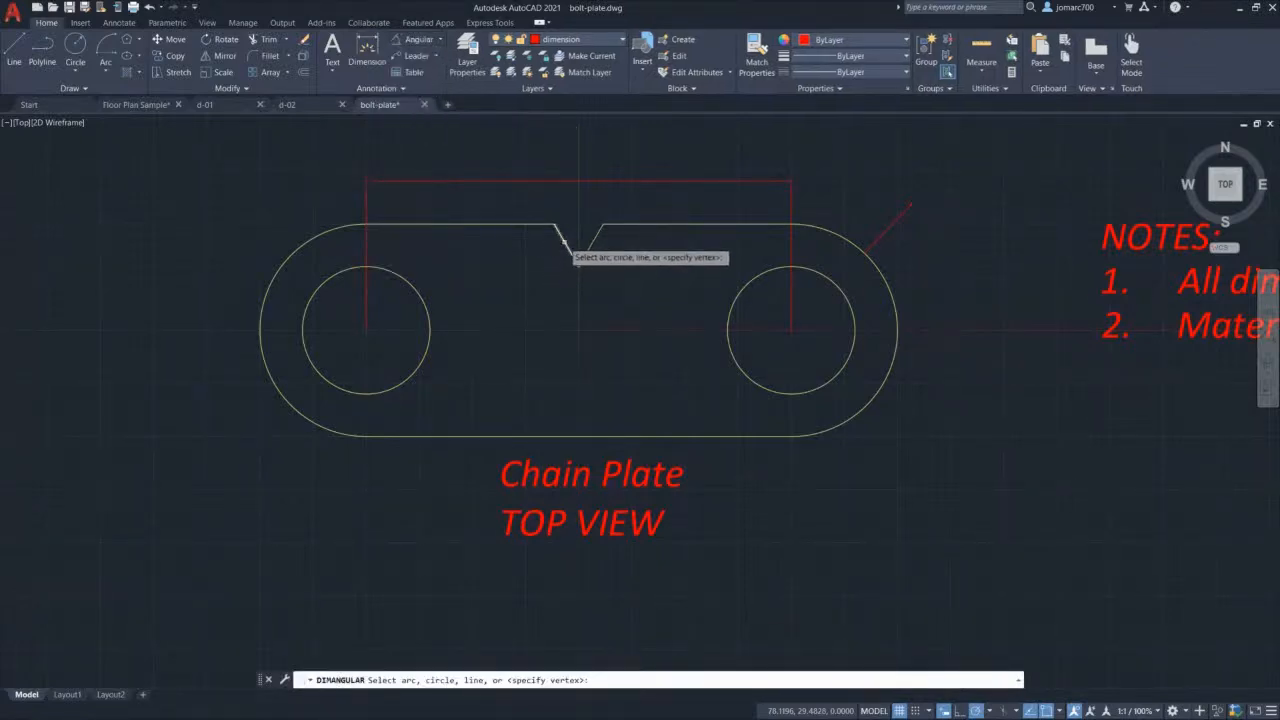
click(564, 243)
click(592, 240)
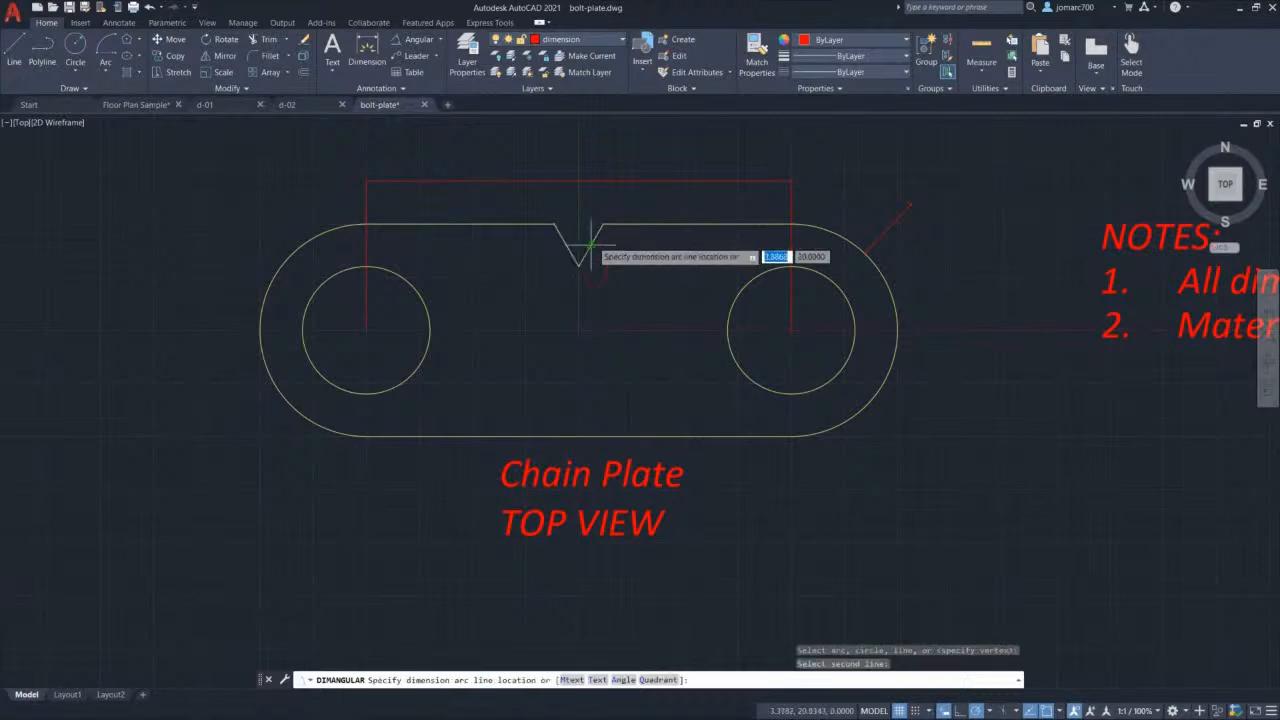
click(583, 203)
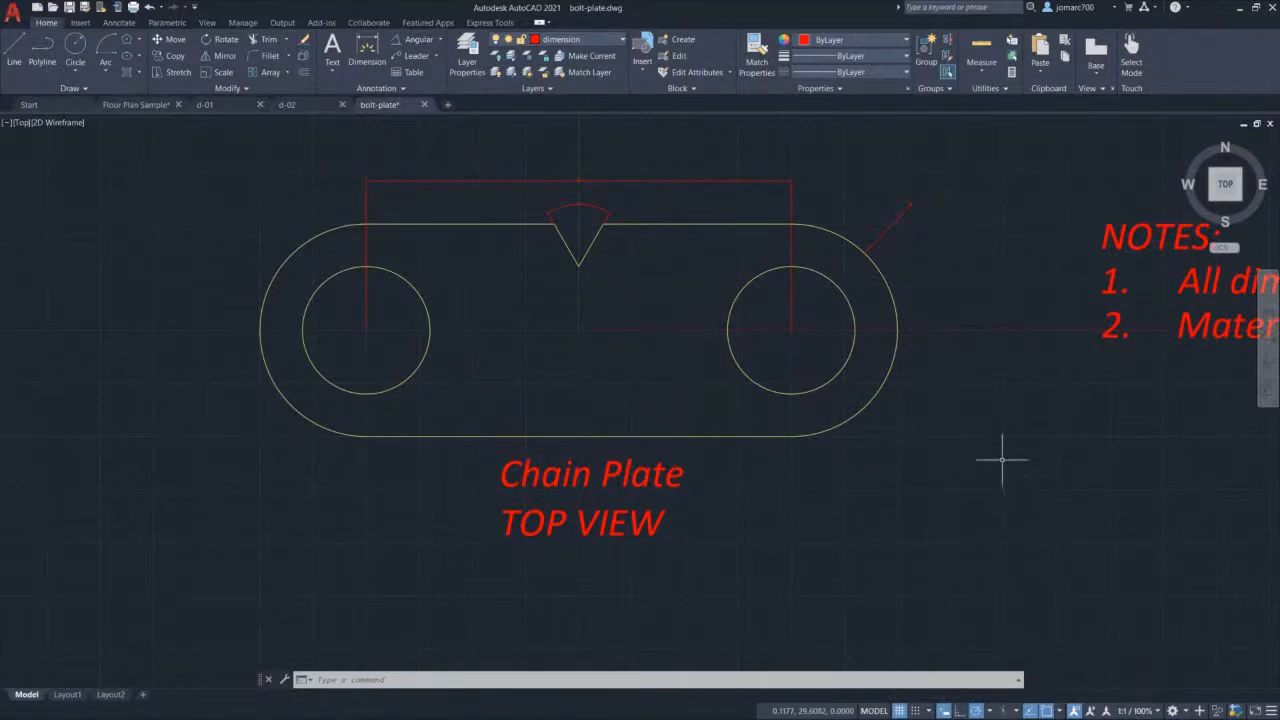
middle_click(919, 411)
middle_click(919, 411)
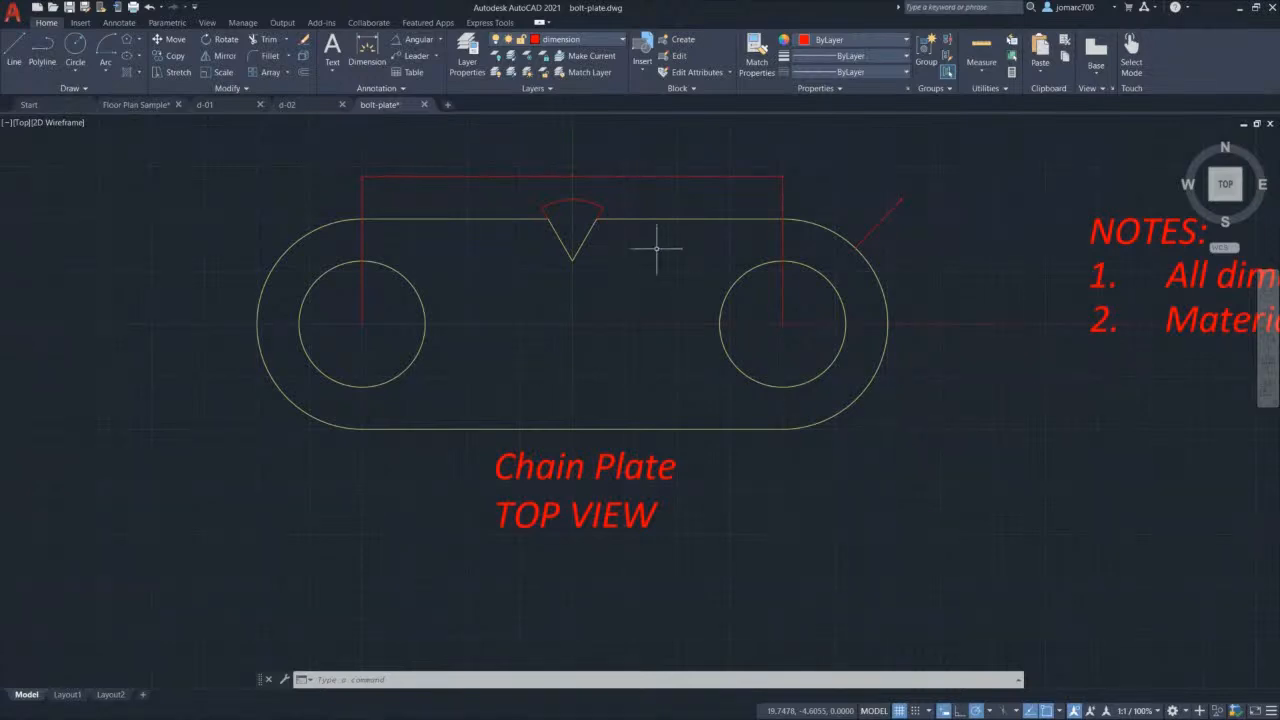
click(575, 41)
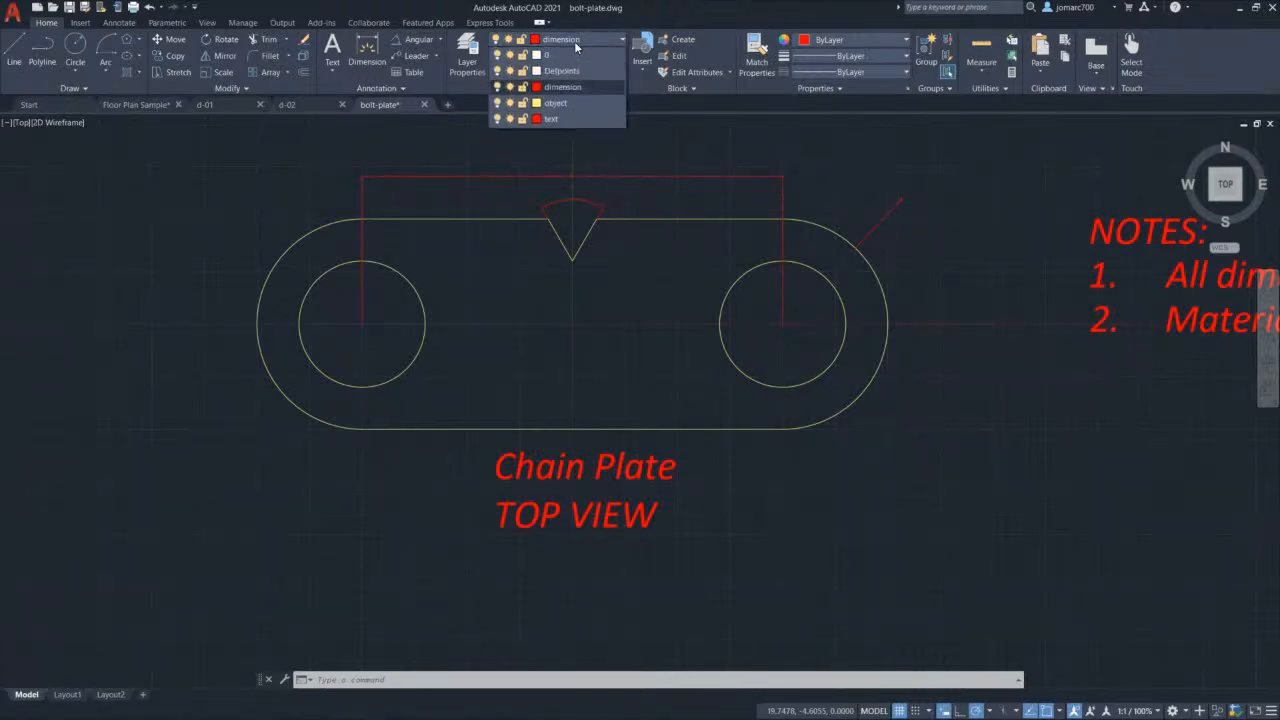
Step: Create a new layer named table with red colour
click(463, 46)
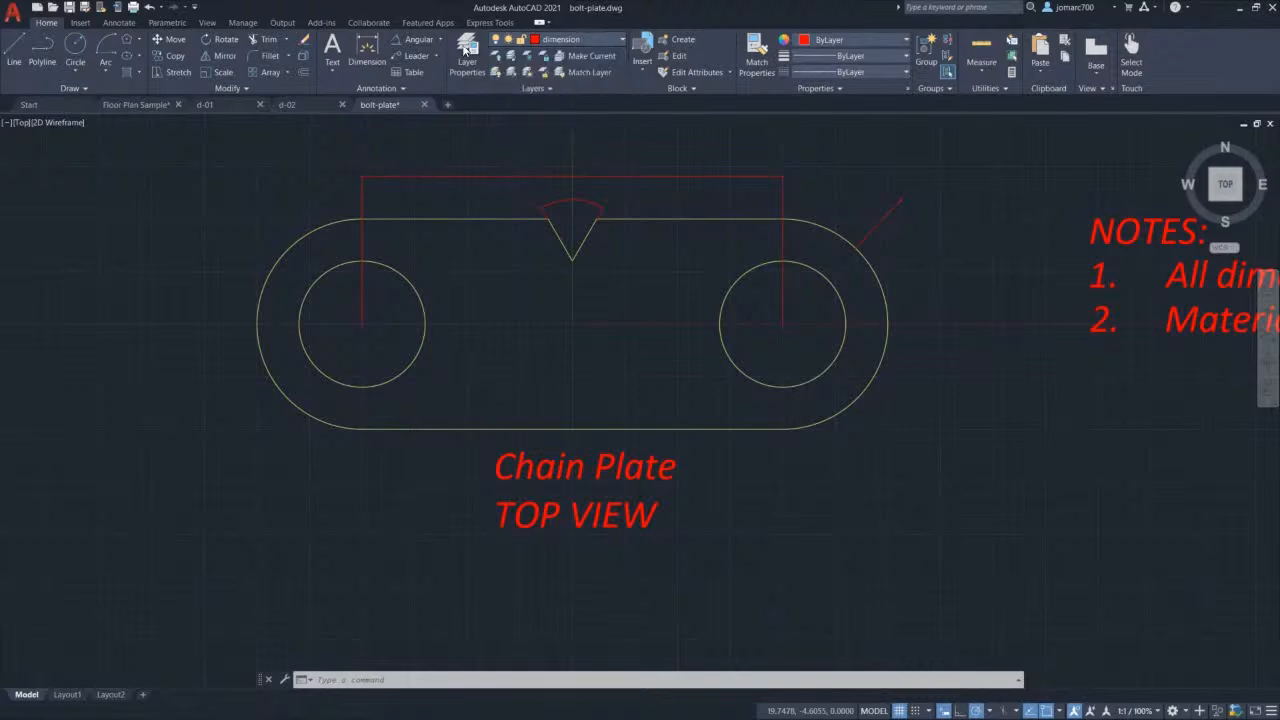
click(467, 49)
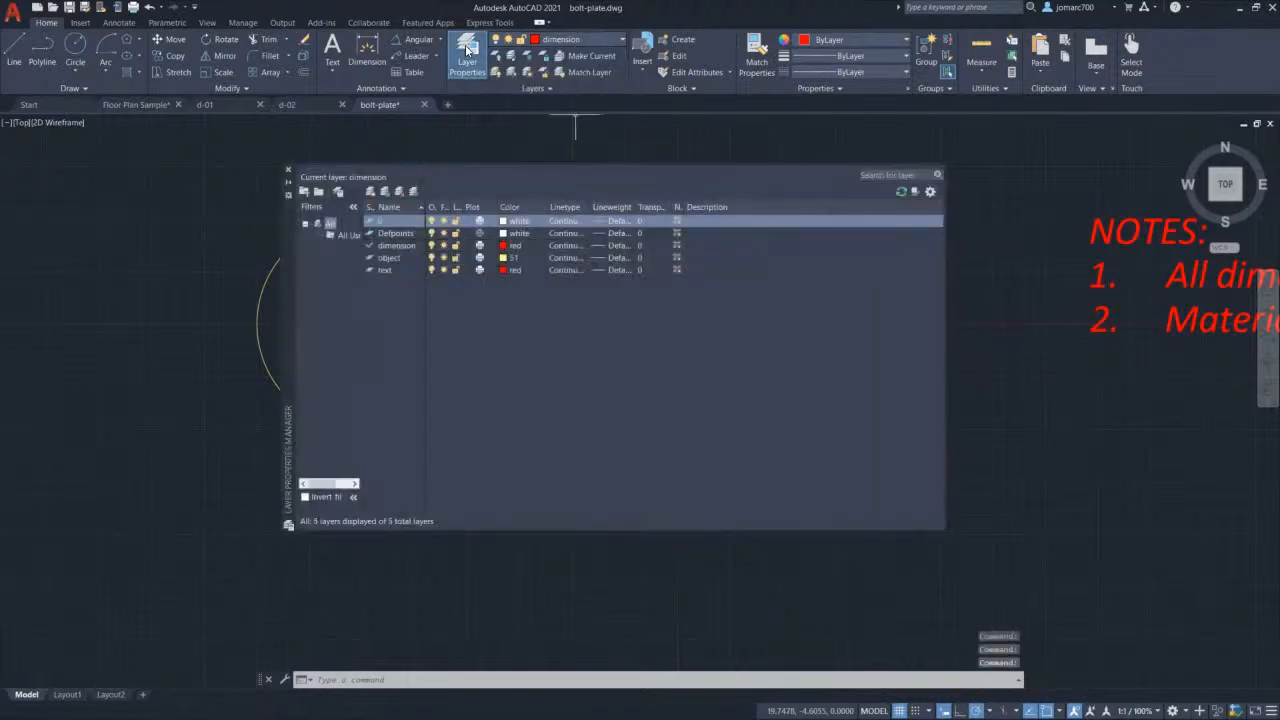
click(369, 192)
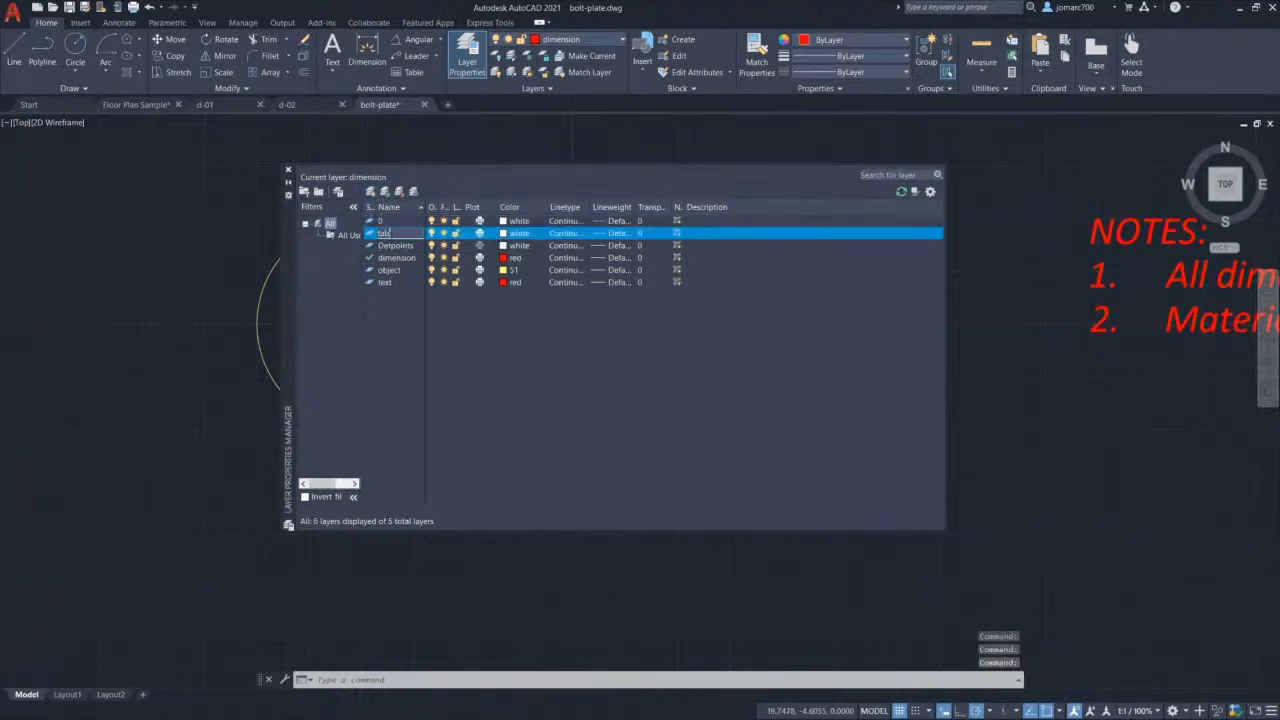
text(table)
key(Return)
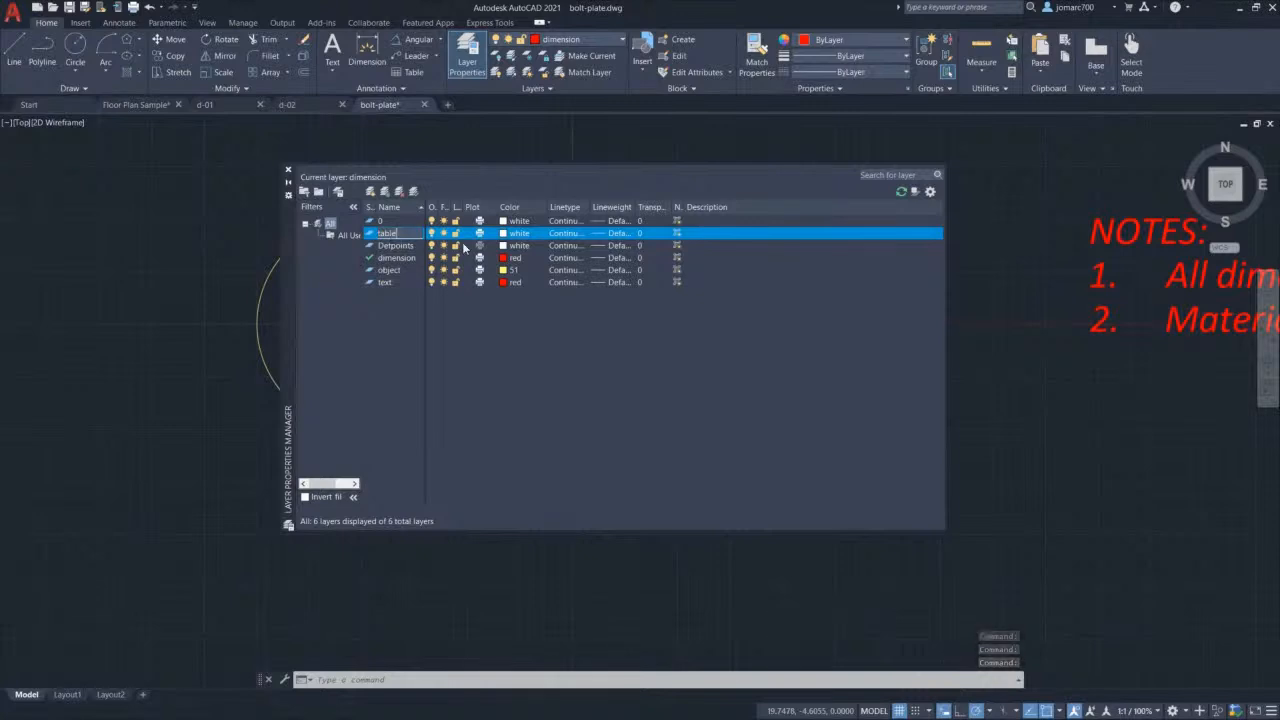
click(503, 234)
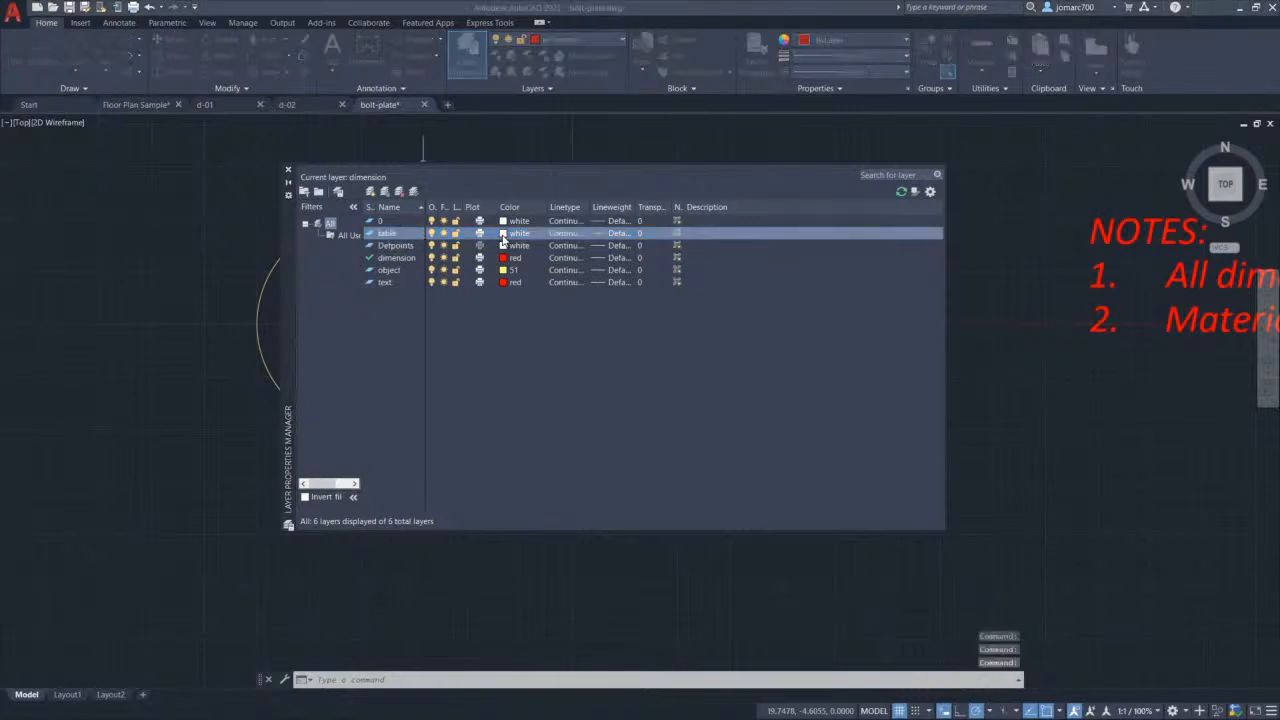
click(524, 388)
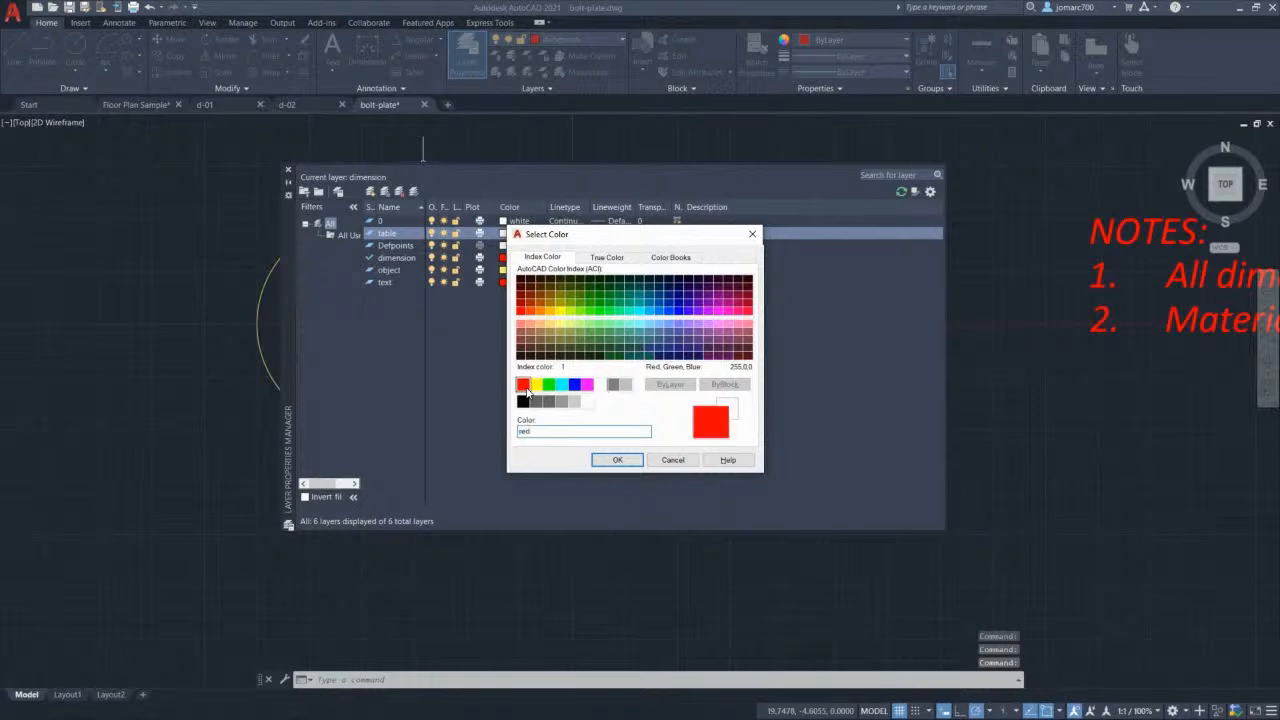
click(617, 459)
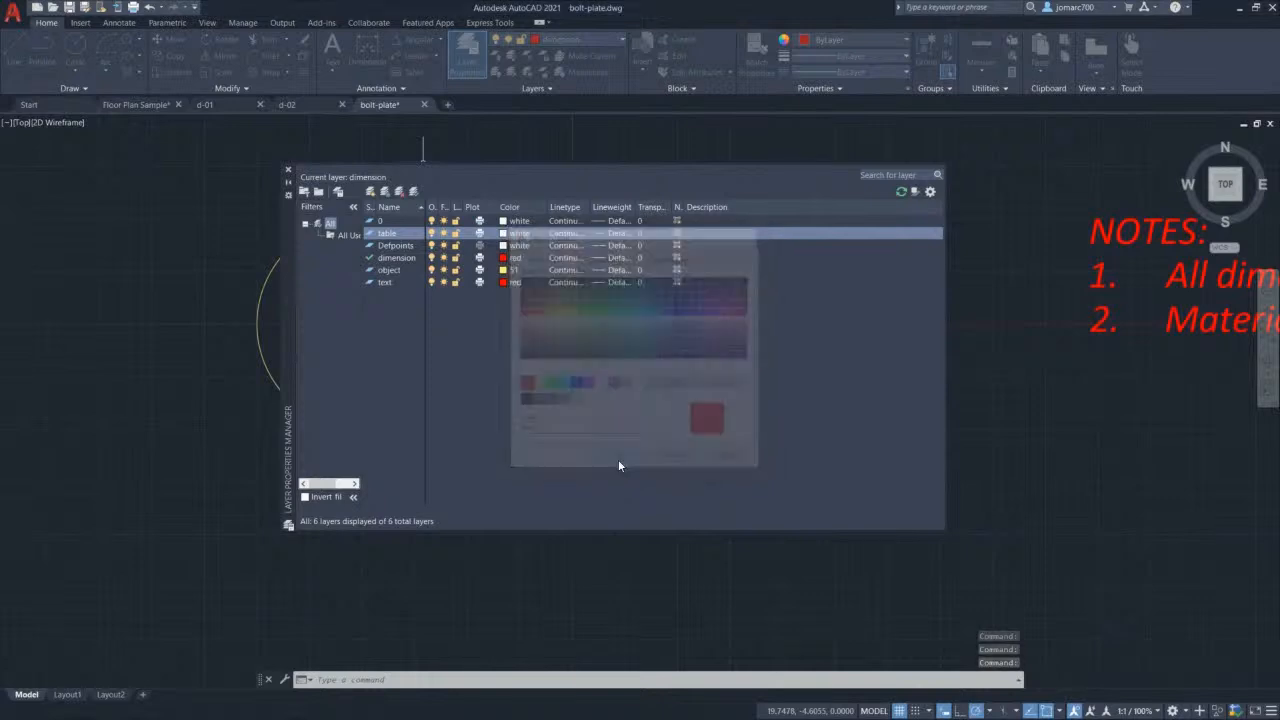
Step: Keep the table layer's Continuous linetype, make it current, and close the layer manager
drag(585, 207, 628, 207)
click(577, 236)
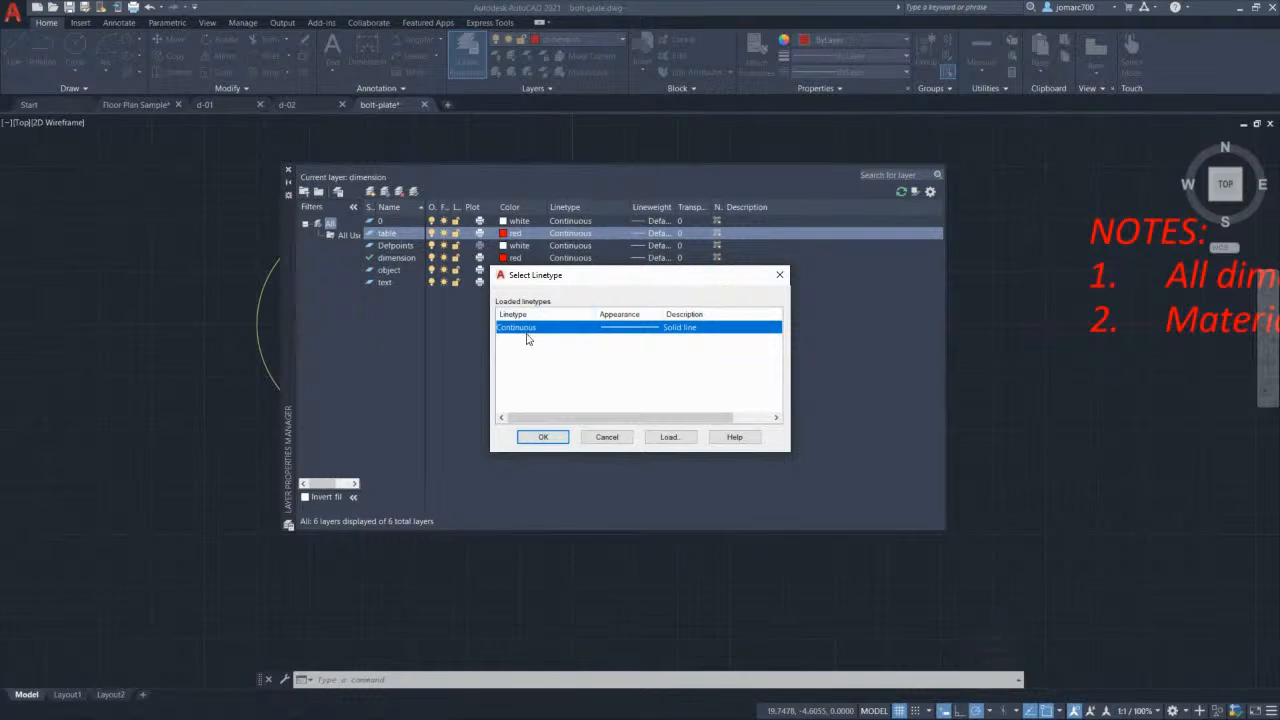
click(549, 438)
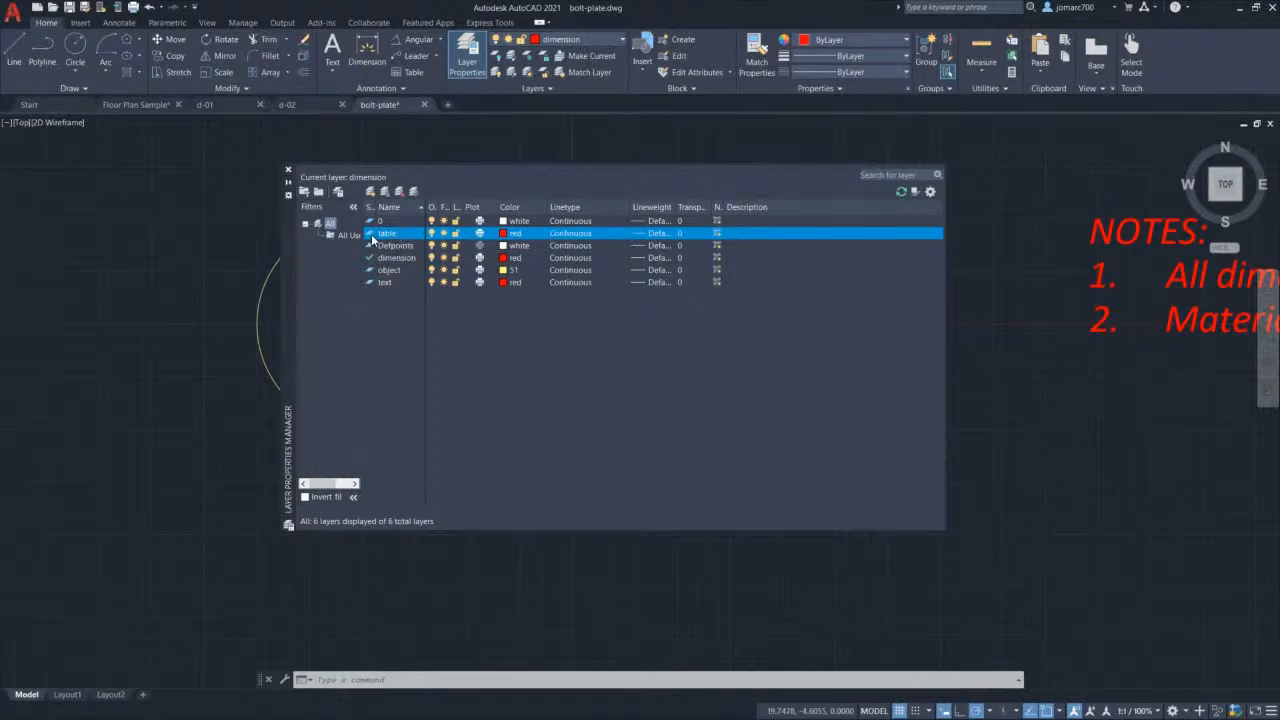
click(415, 191)
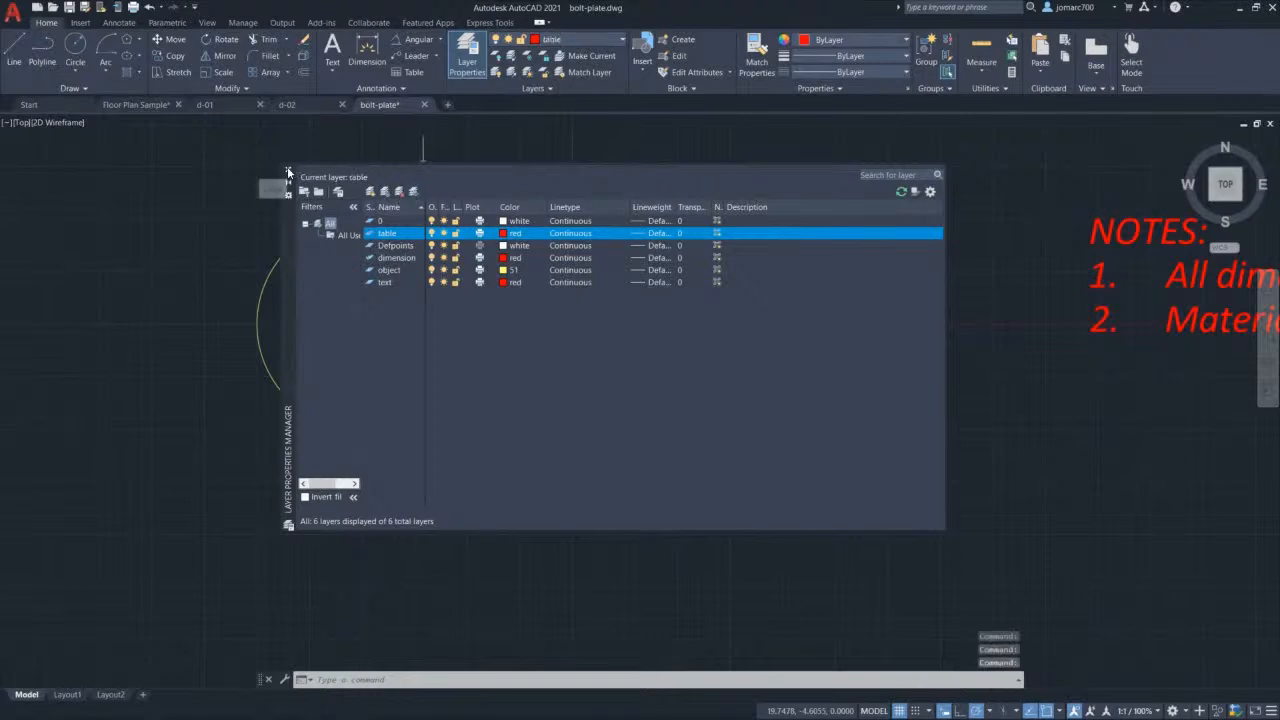
click(288, 172)
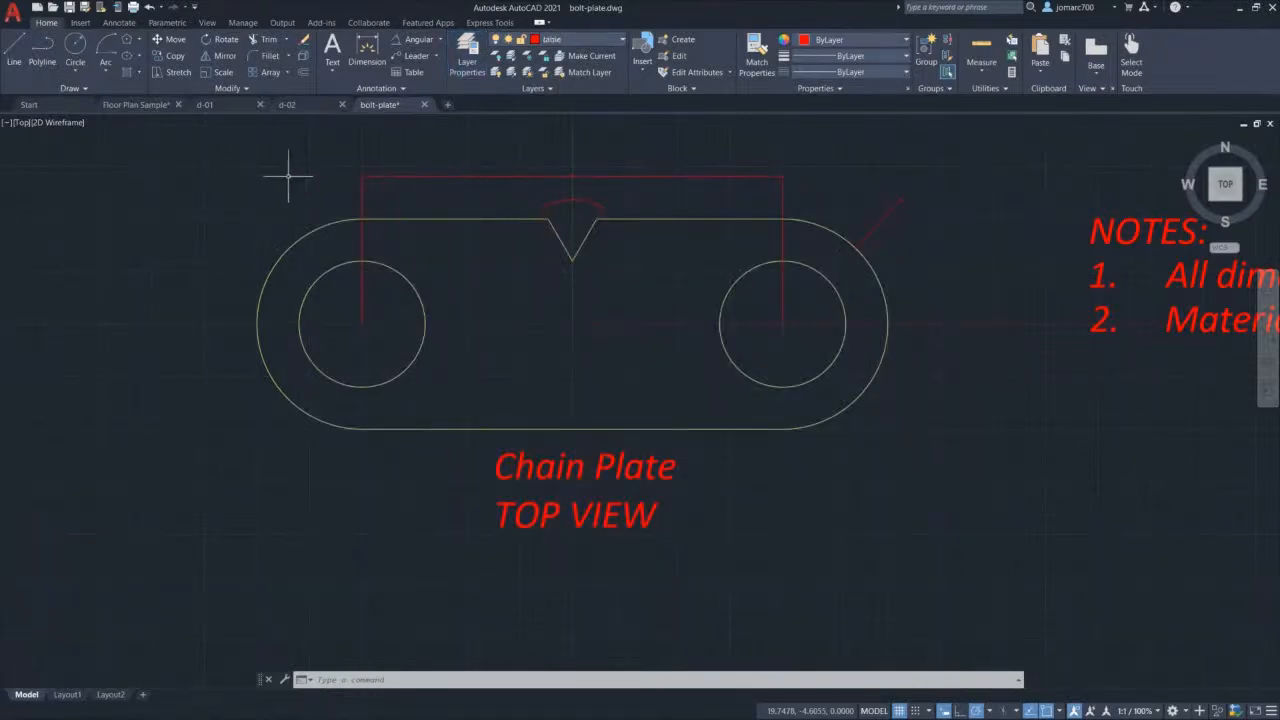
click(120, 23)
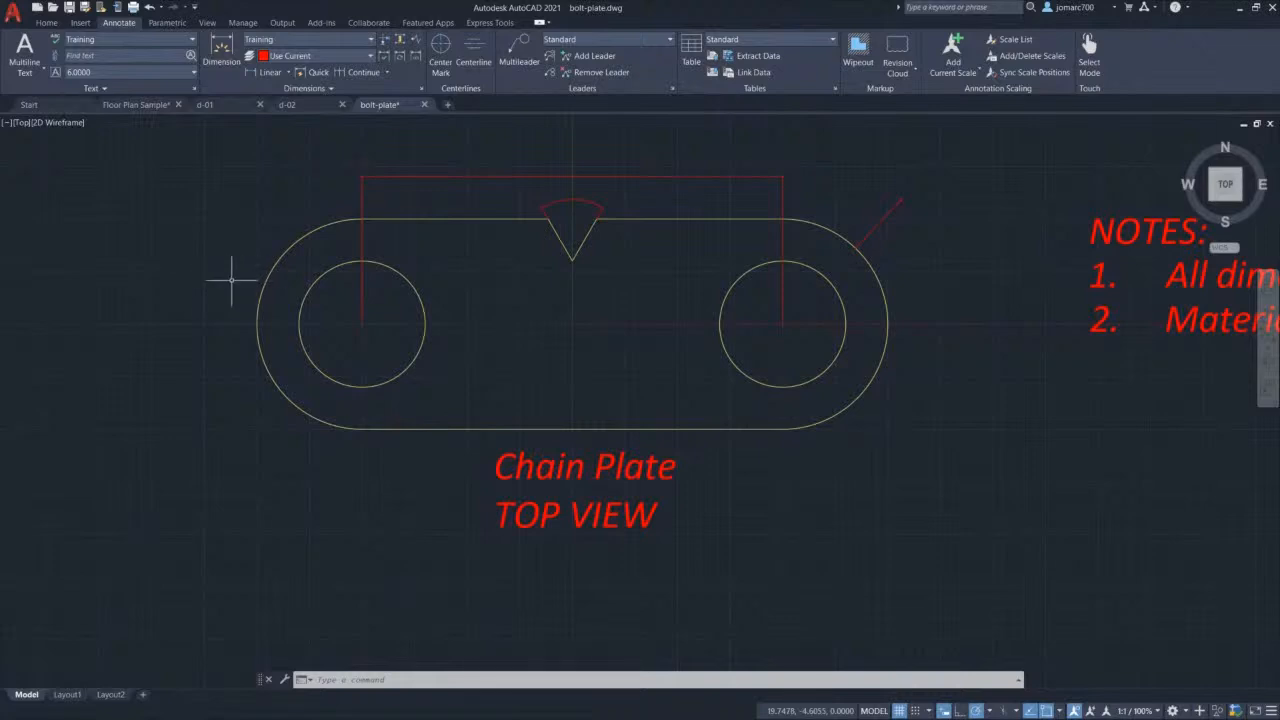
Step: Start a new Standard-style table set to start from an empty table
scroll(232, 280, down, 2)
mouse_move(214, 271)
middle_down()
mouse_move(397, 271)
mouse_move(548, 297)
middle_up()
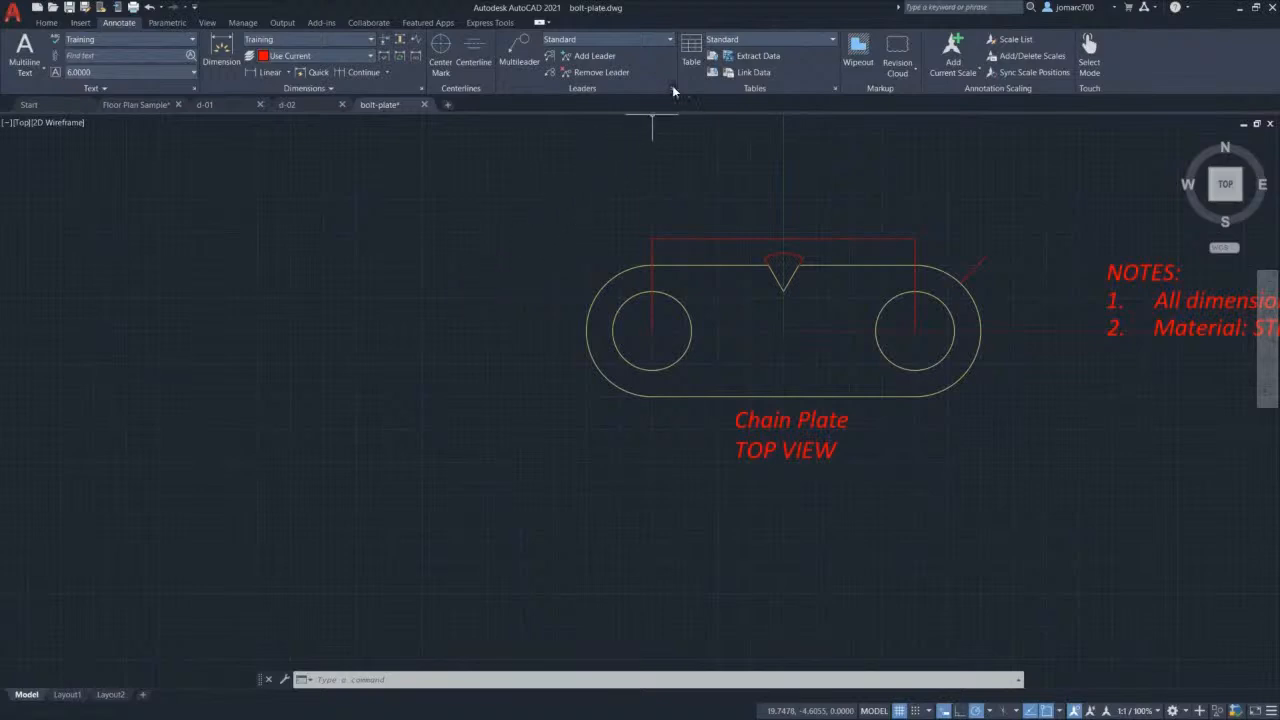
click(692, 52)
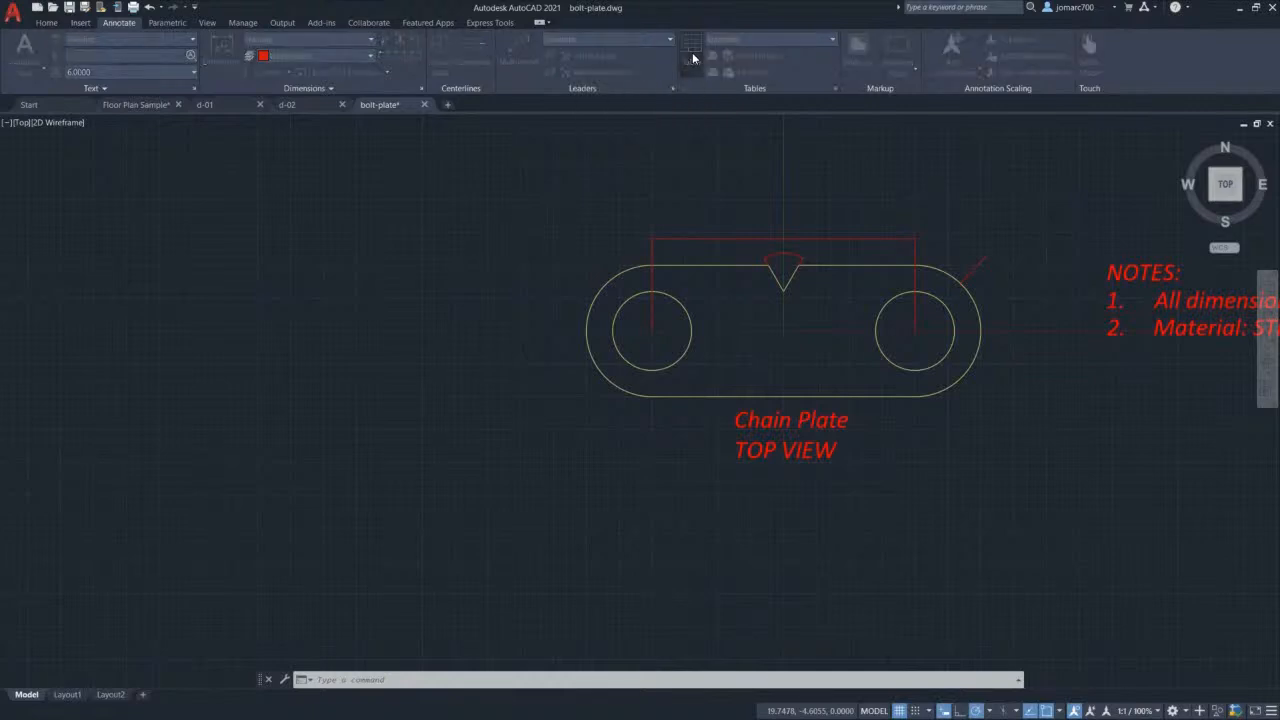
drag(570, 212, 528, 211)
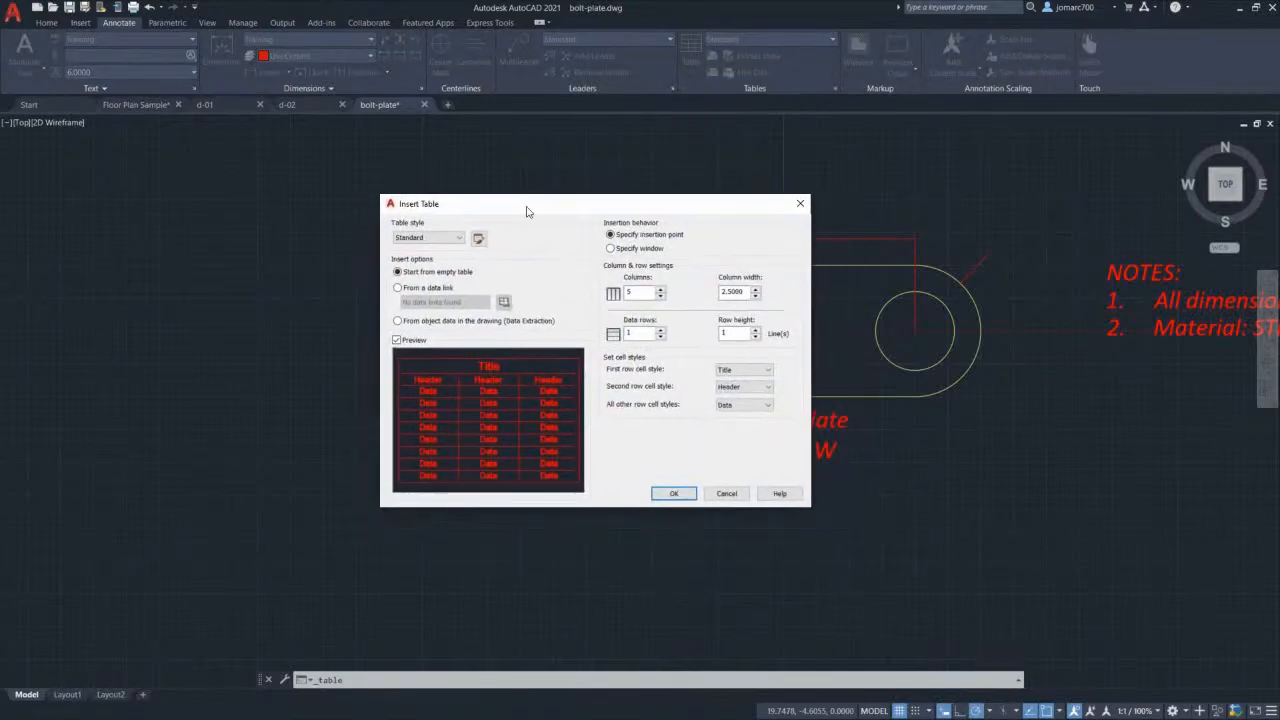
click(430, 240)
click(430, 250)
click(397, 288)
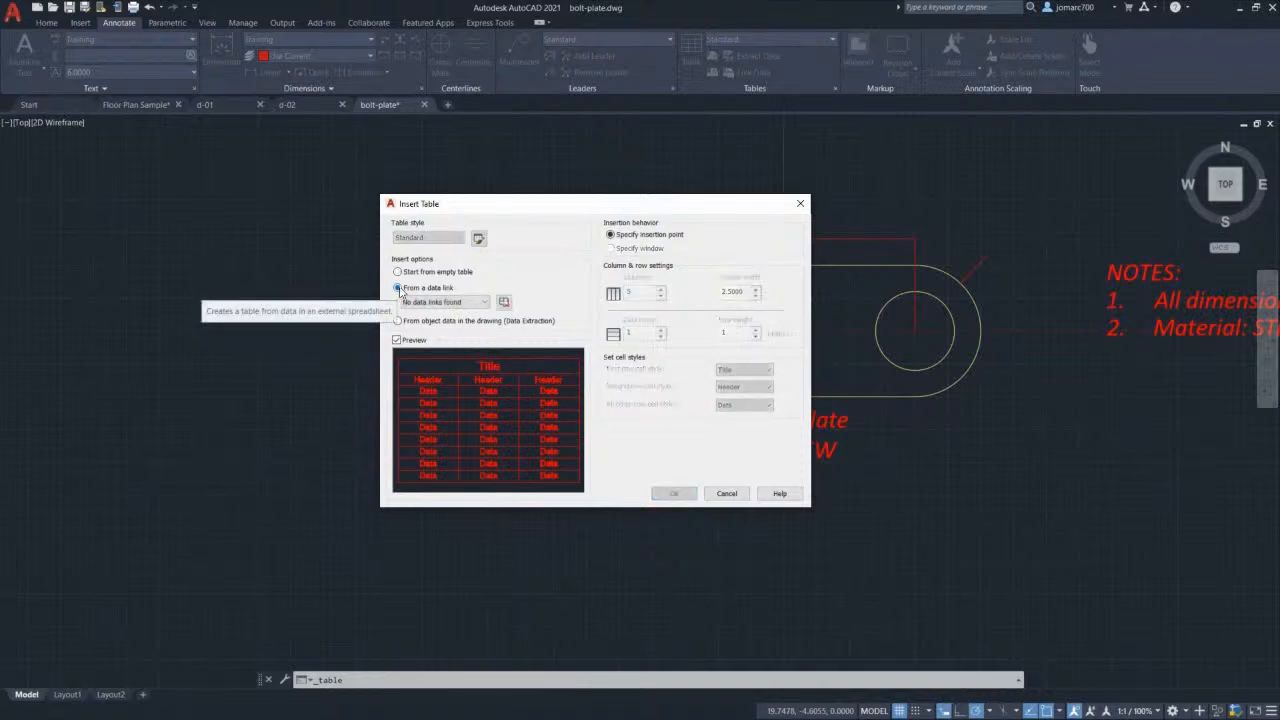
click(398, 272)
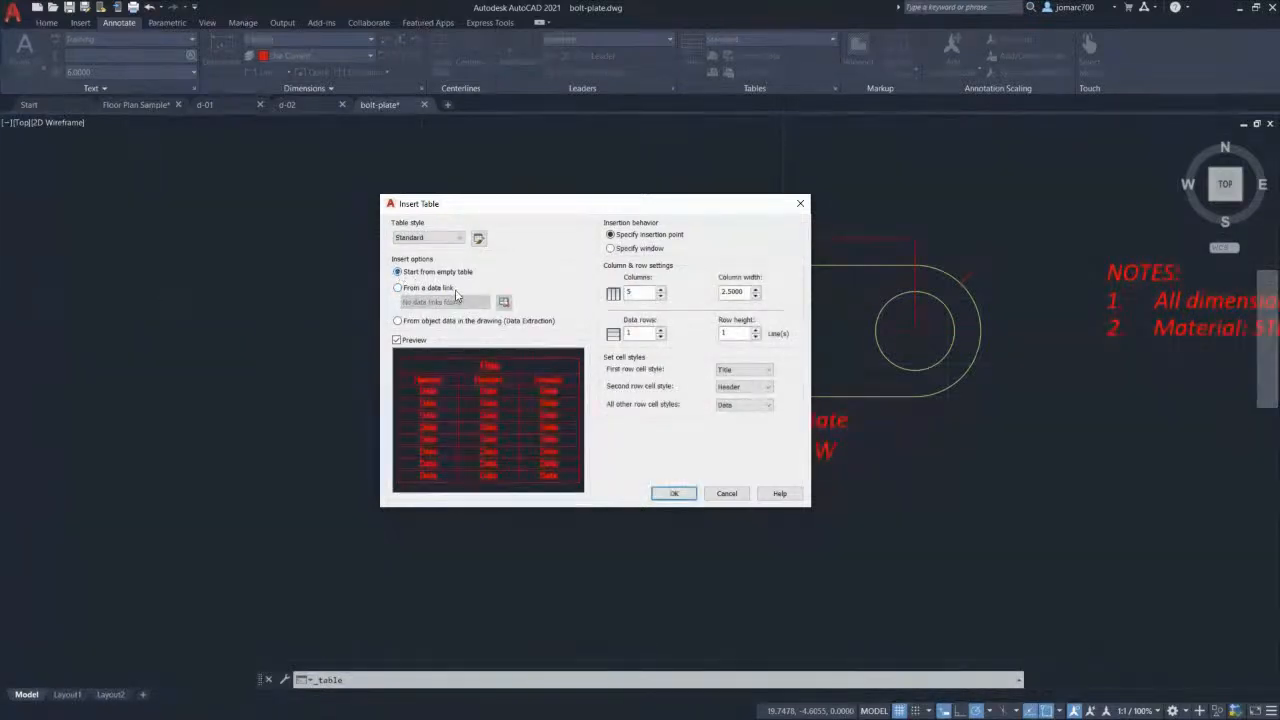
Step: Set the table to 4 columns and 3 data rows, keep Data cell style, and confirm
click(398, 343)
click(398, 343)
text(4)
key(Tab)
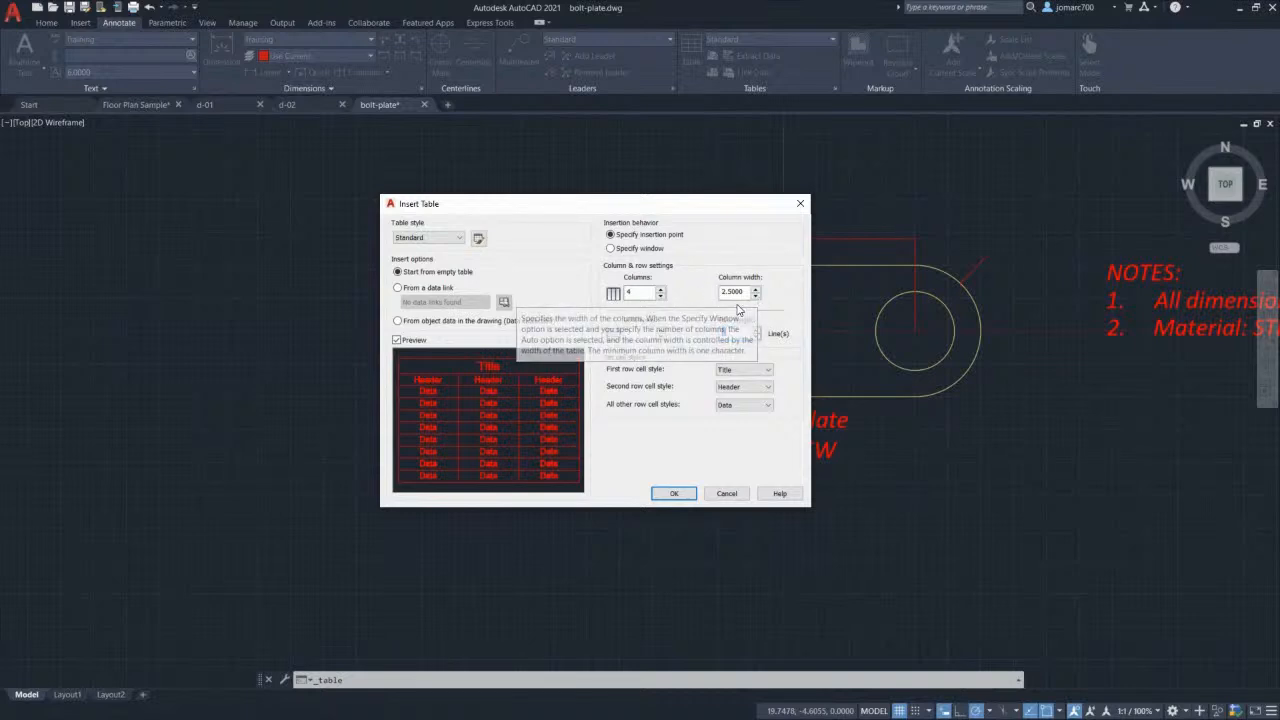
key(Tab)
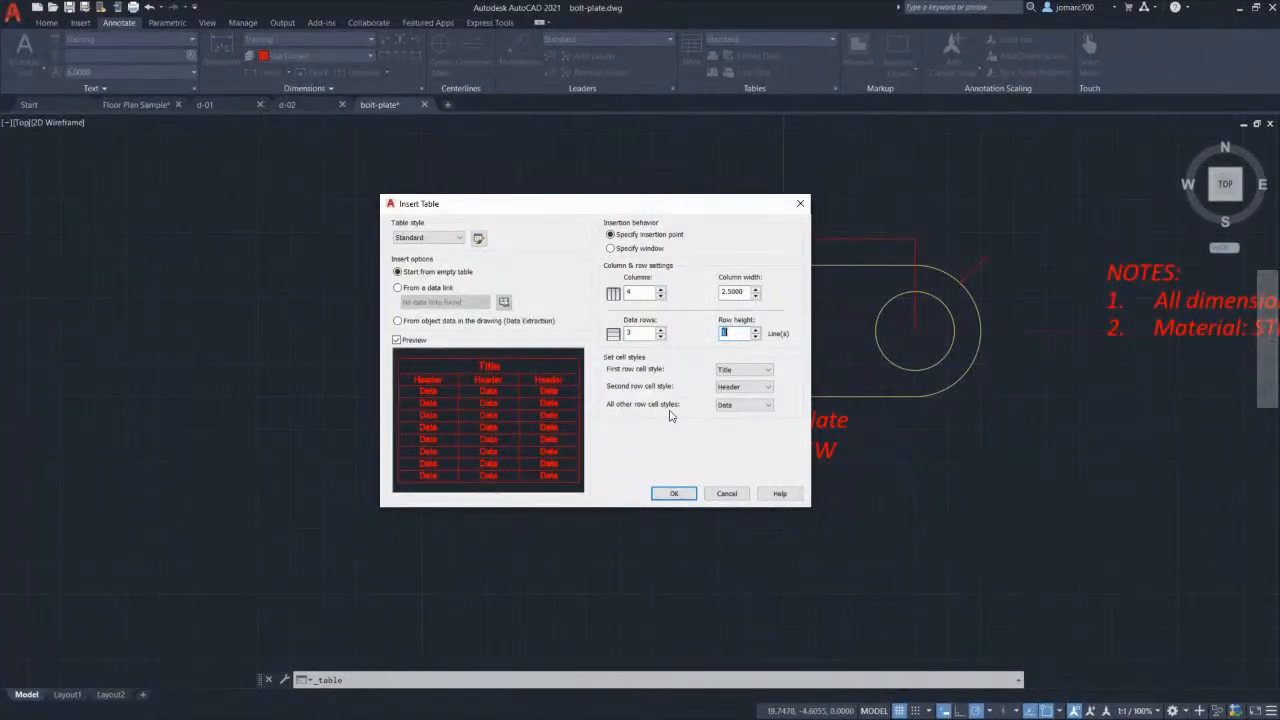
click(744, 410)
click(744, 413)
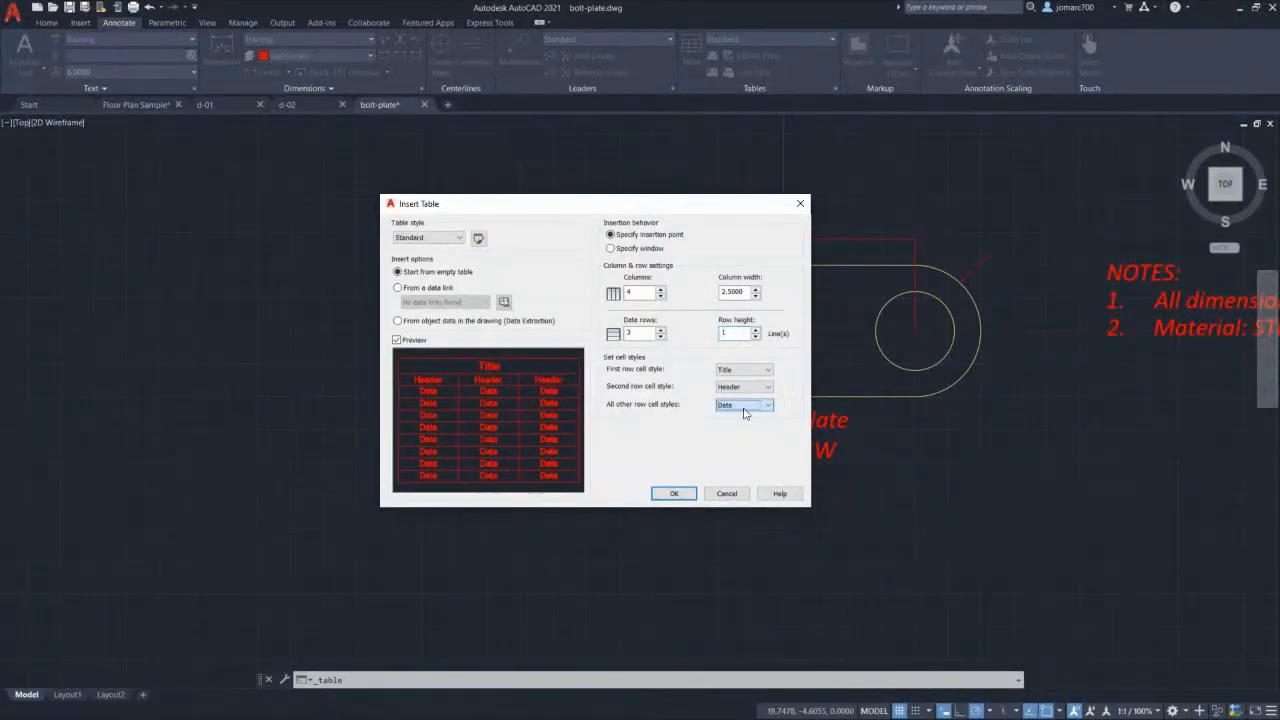
click(674, 493)
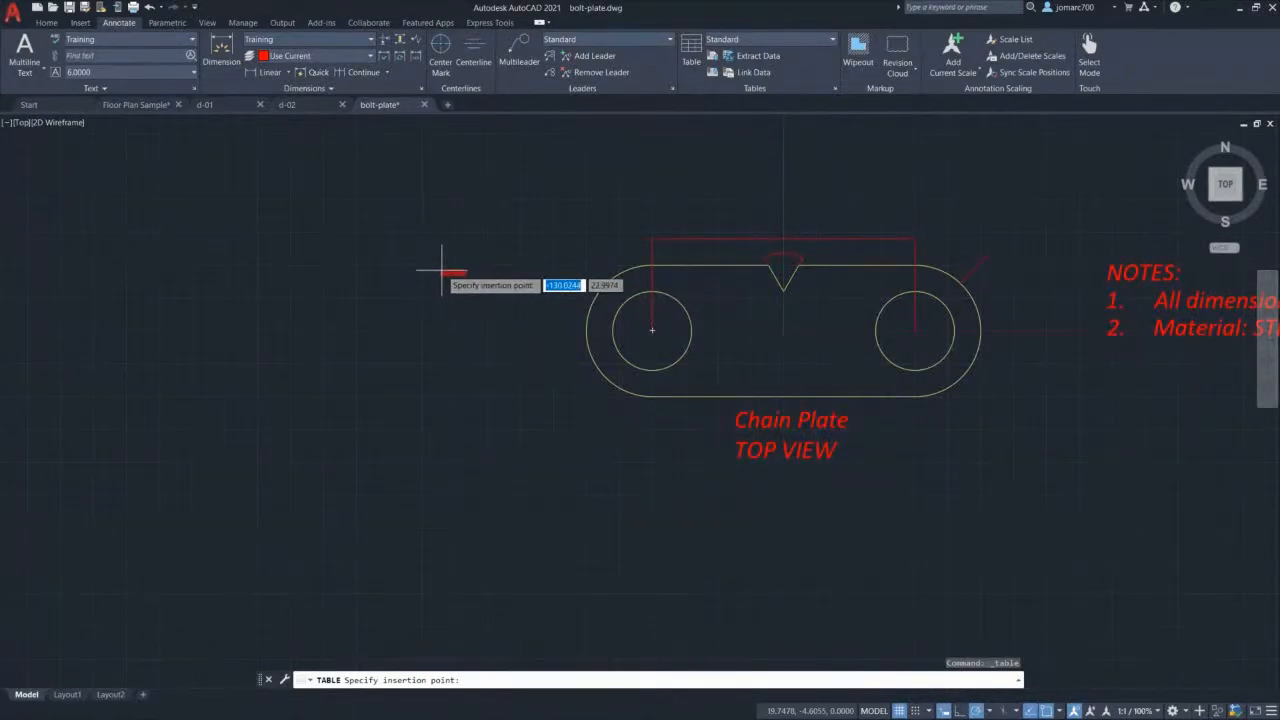
Step: Place the empty table left of the chain plate, leaving the first cell blank
click(418, 274)
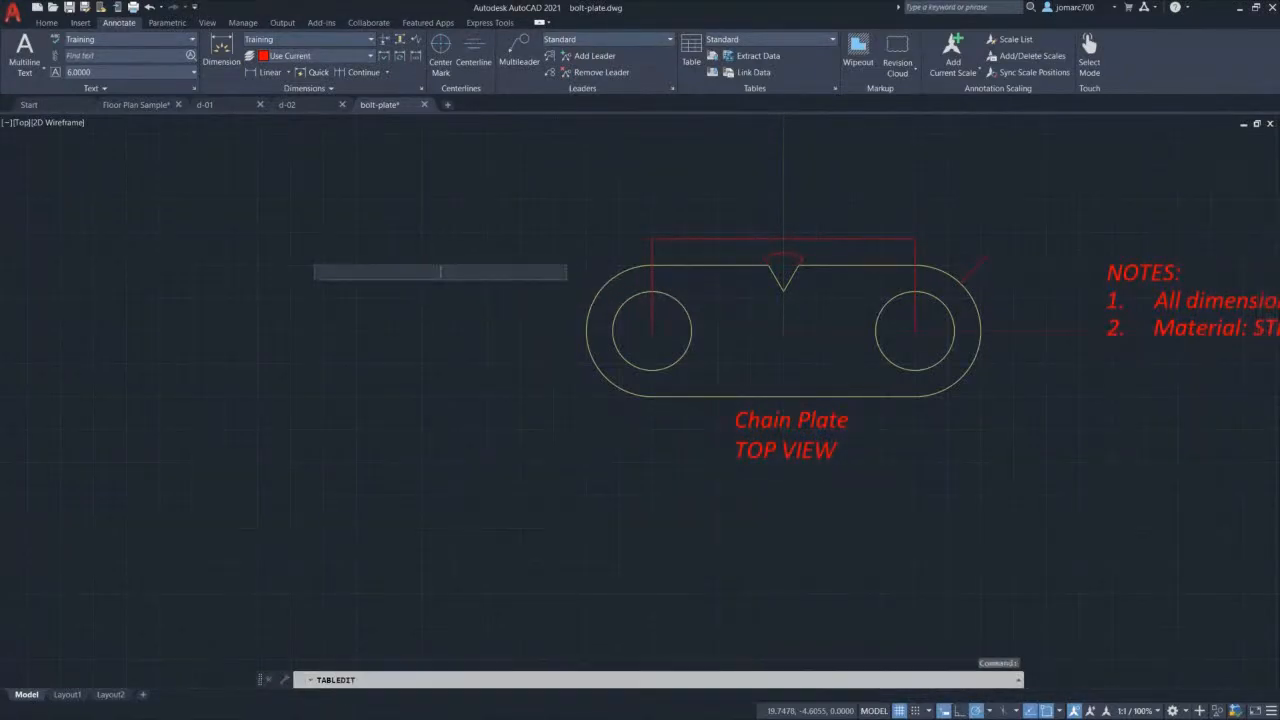
scroll(418, 276, down, 3)
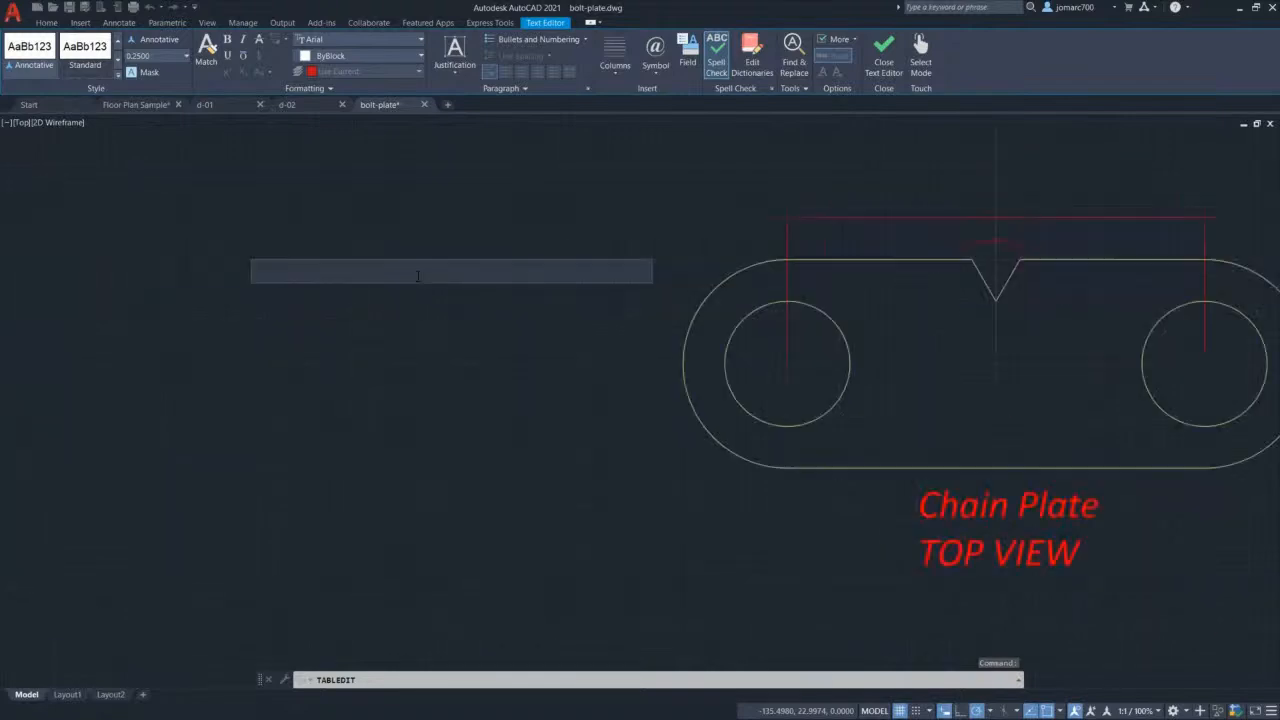
scroll(422, 276, down, 3)
scroll(422, 276, up, 6)
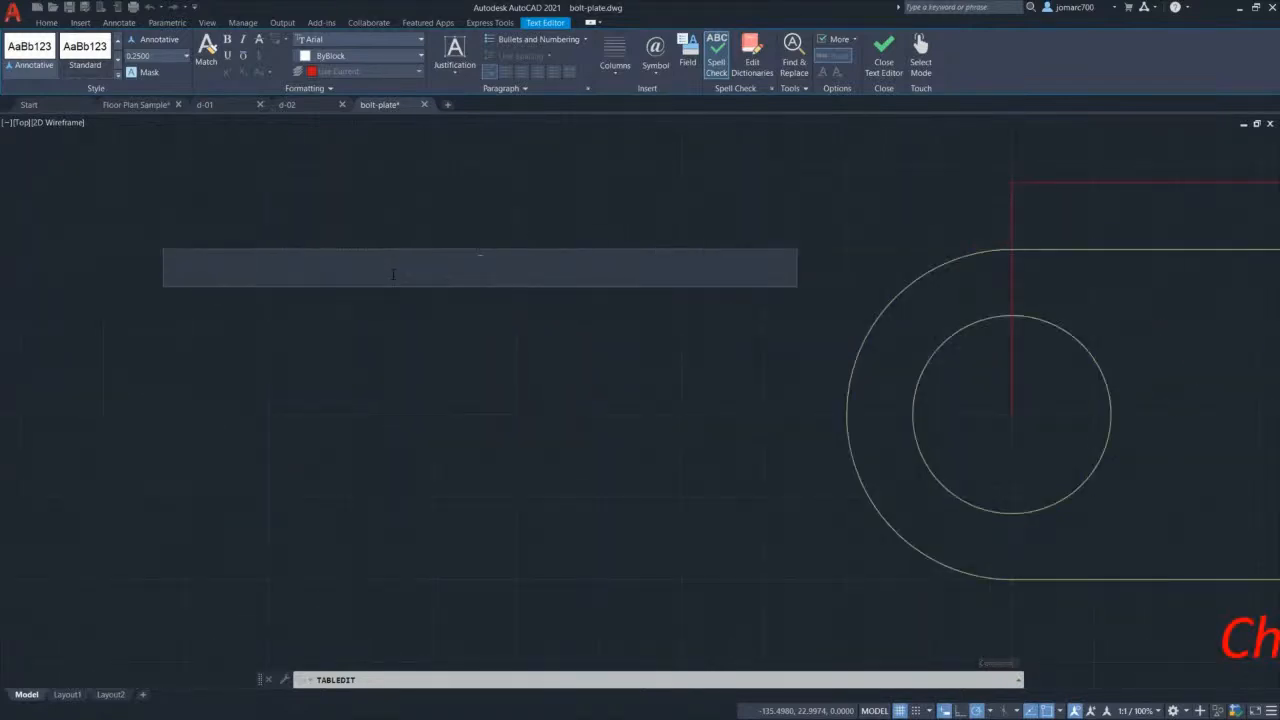
middle_drag(550, 299, 509, 314)
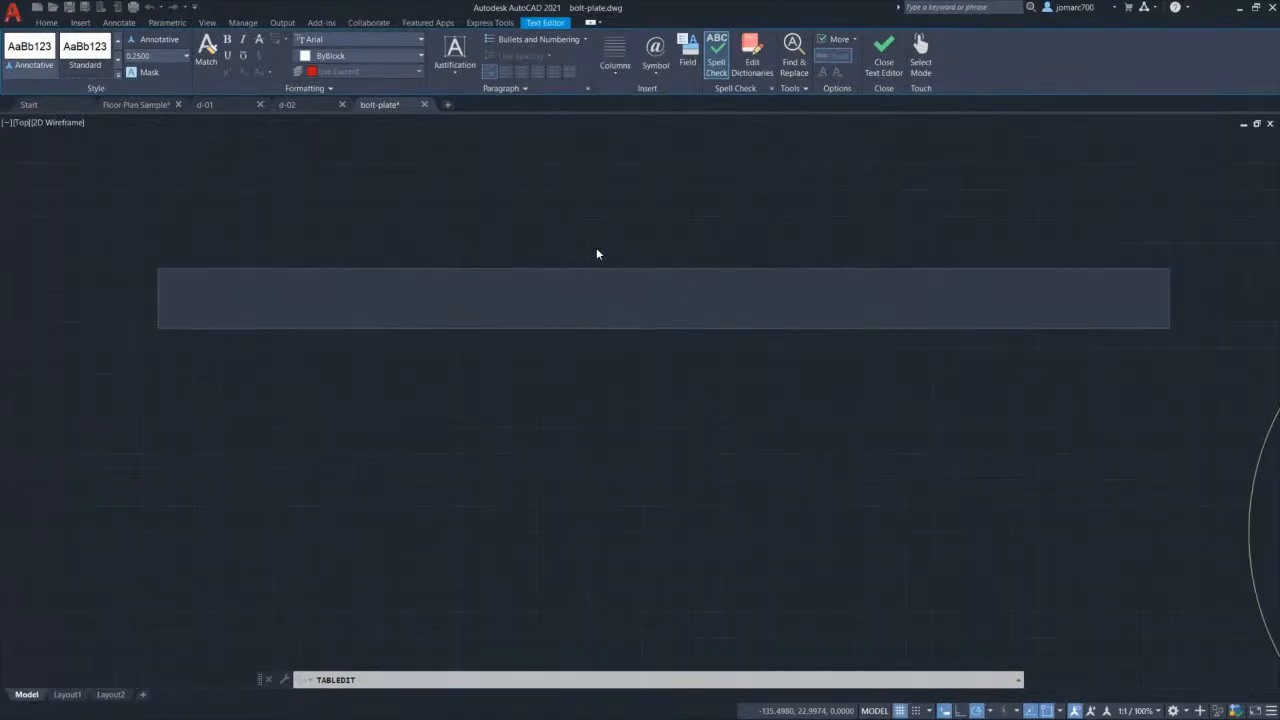
scroll(621, 224, down, 2)
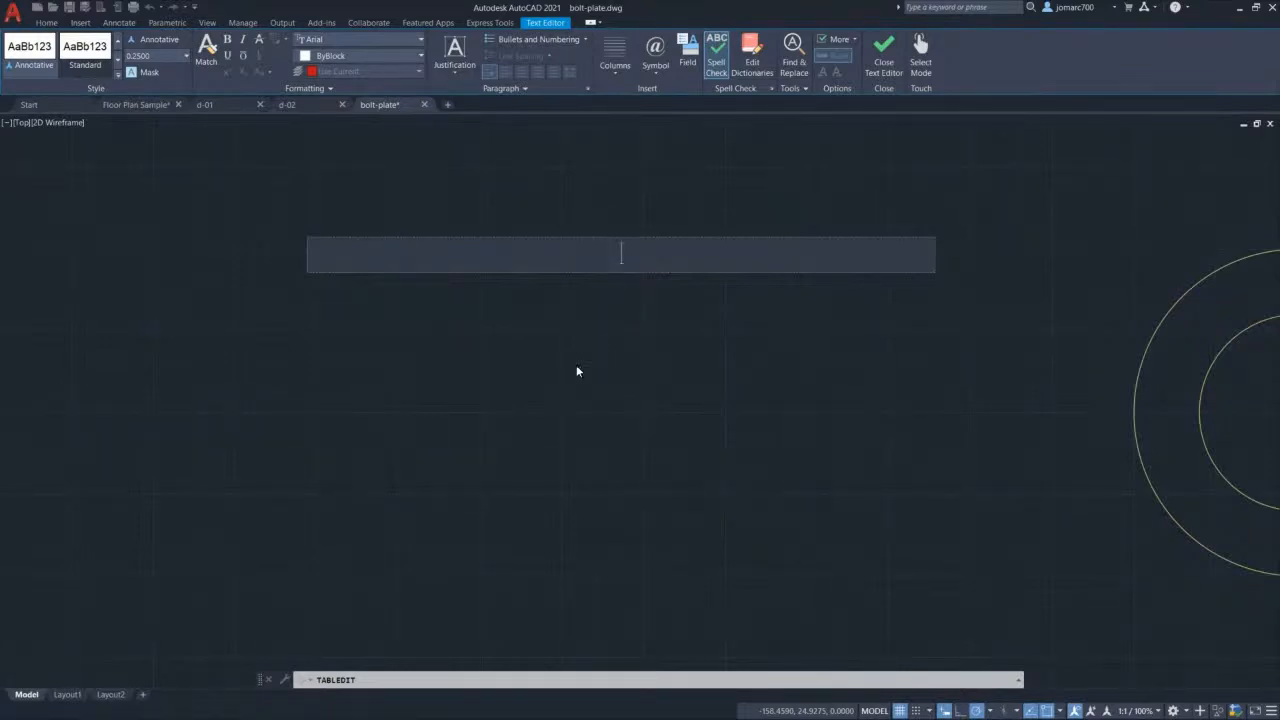
click(358, 368)
Step: Select the new table, its column B data cells, and then the merged title row
scroll(576, 262, up, 10)
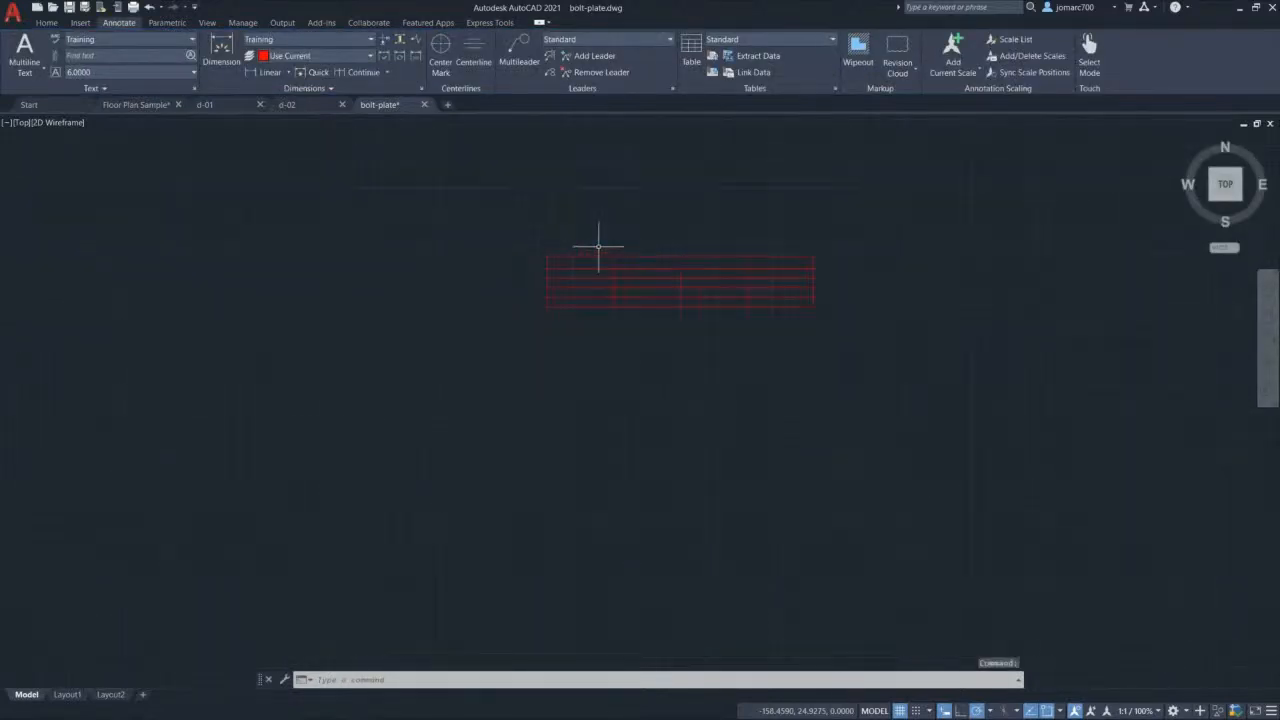
middle_drag(623, 257, 524, 260)
scroll(594, 263, down, 4)
scroll(594, 263, up, 2)
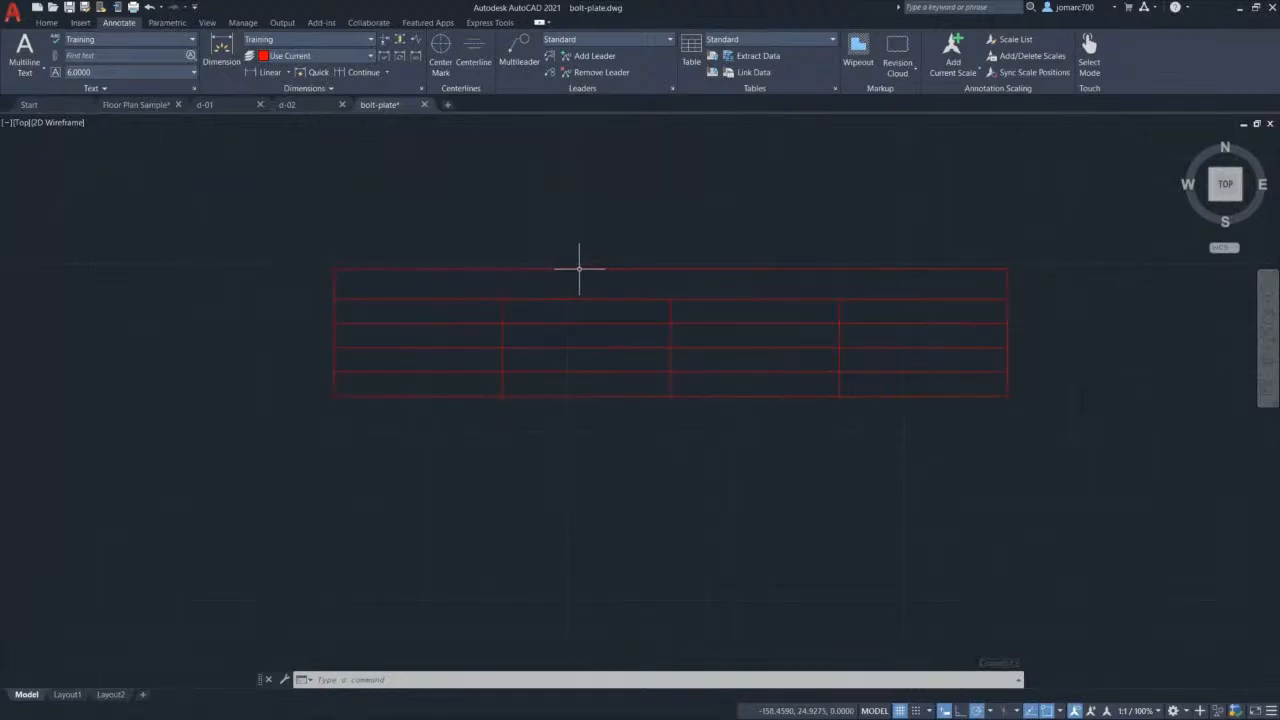
click(579, 267)
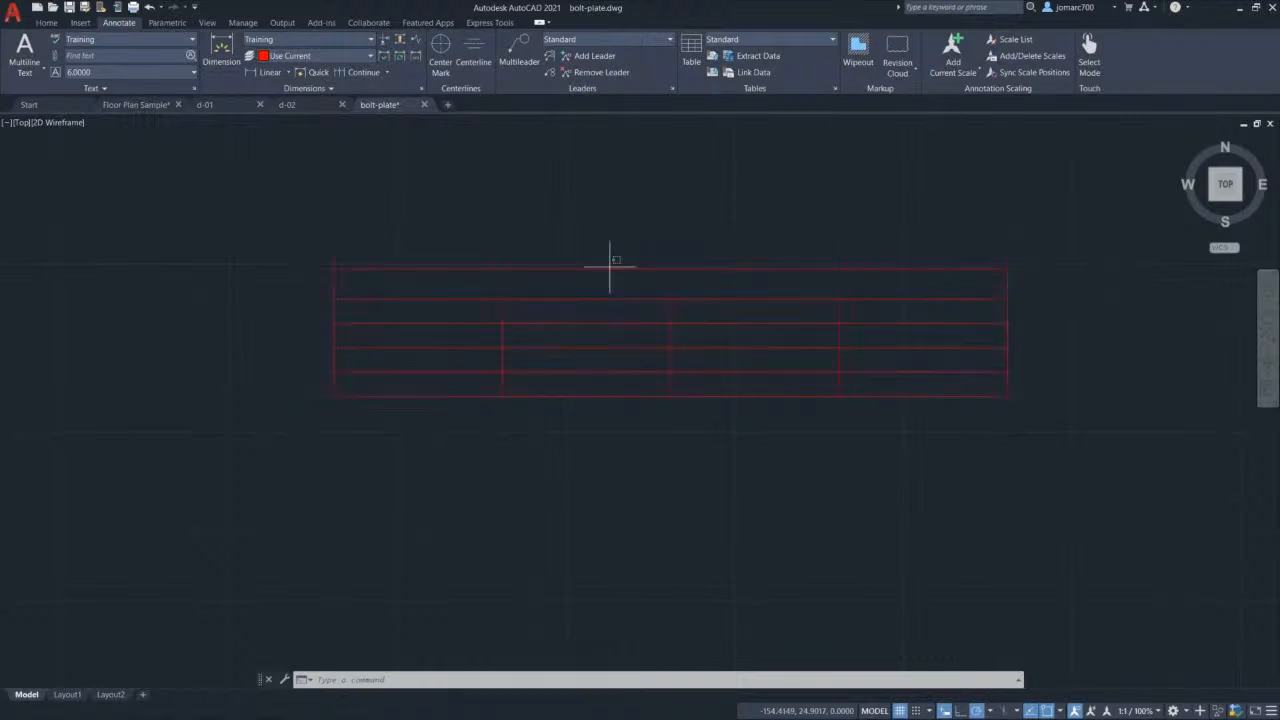
click(608, 266)
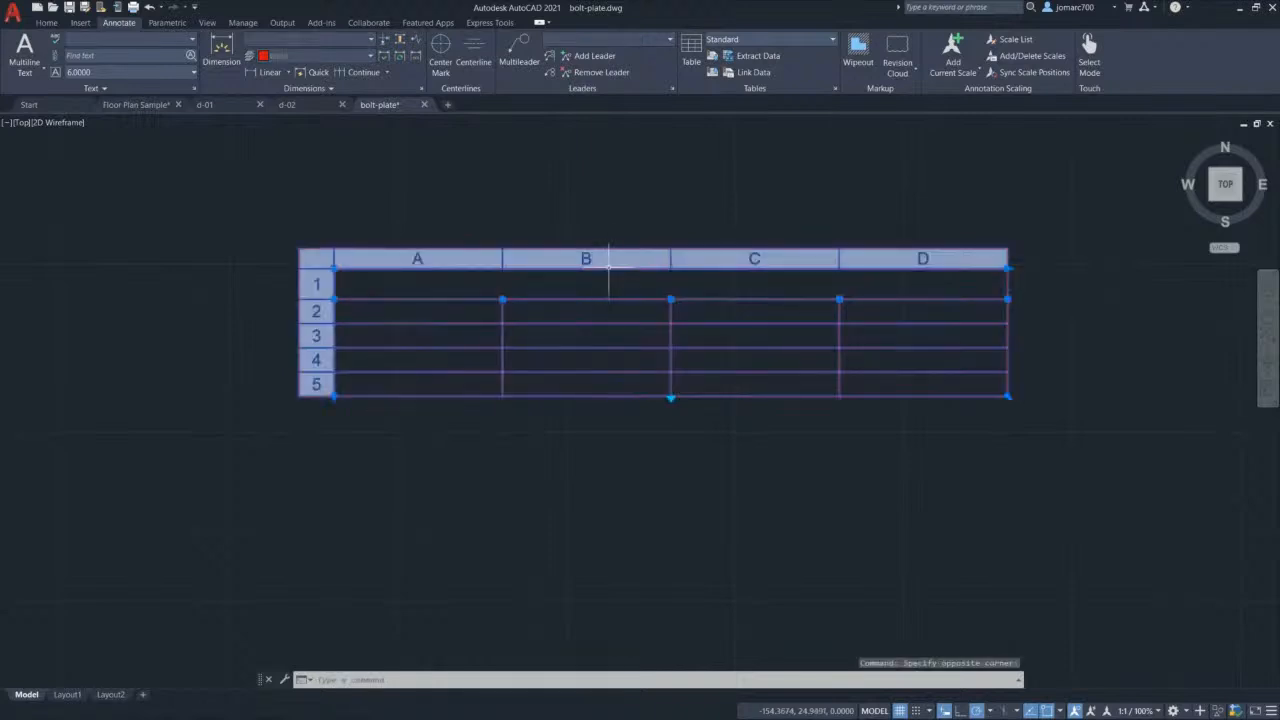
click(606, 264)
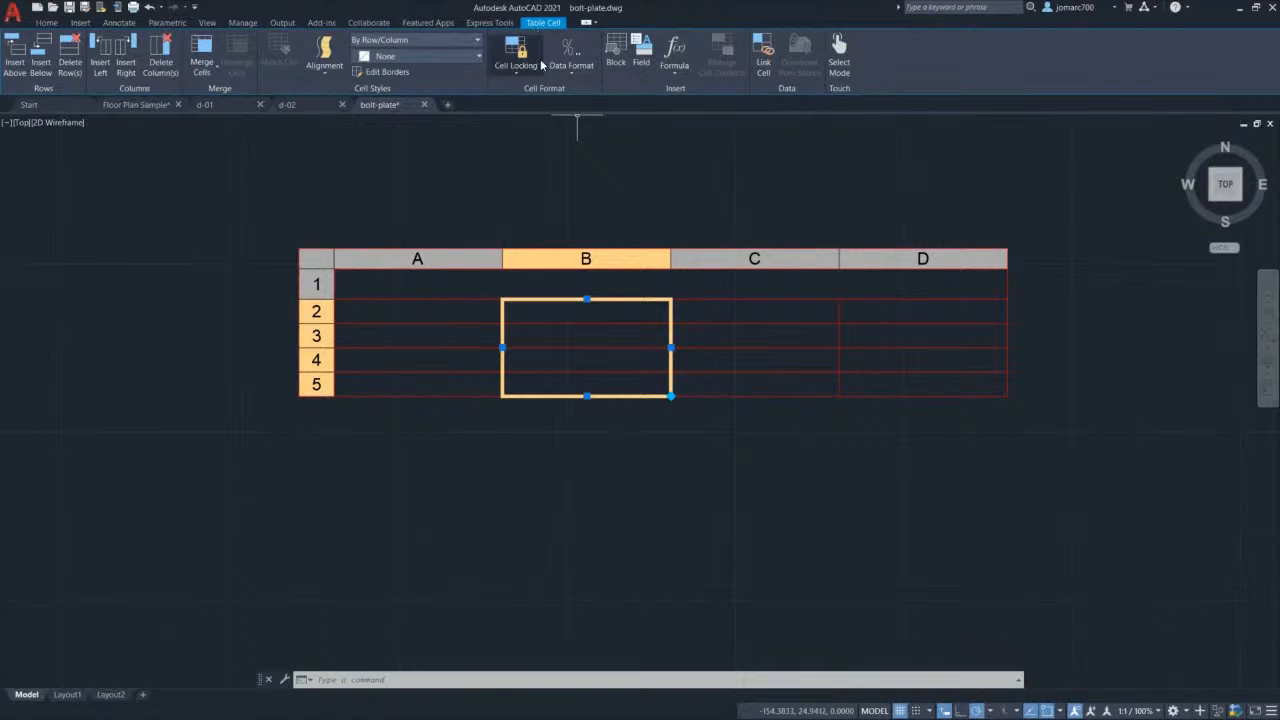
click(638, 281)
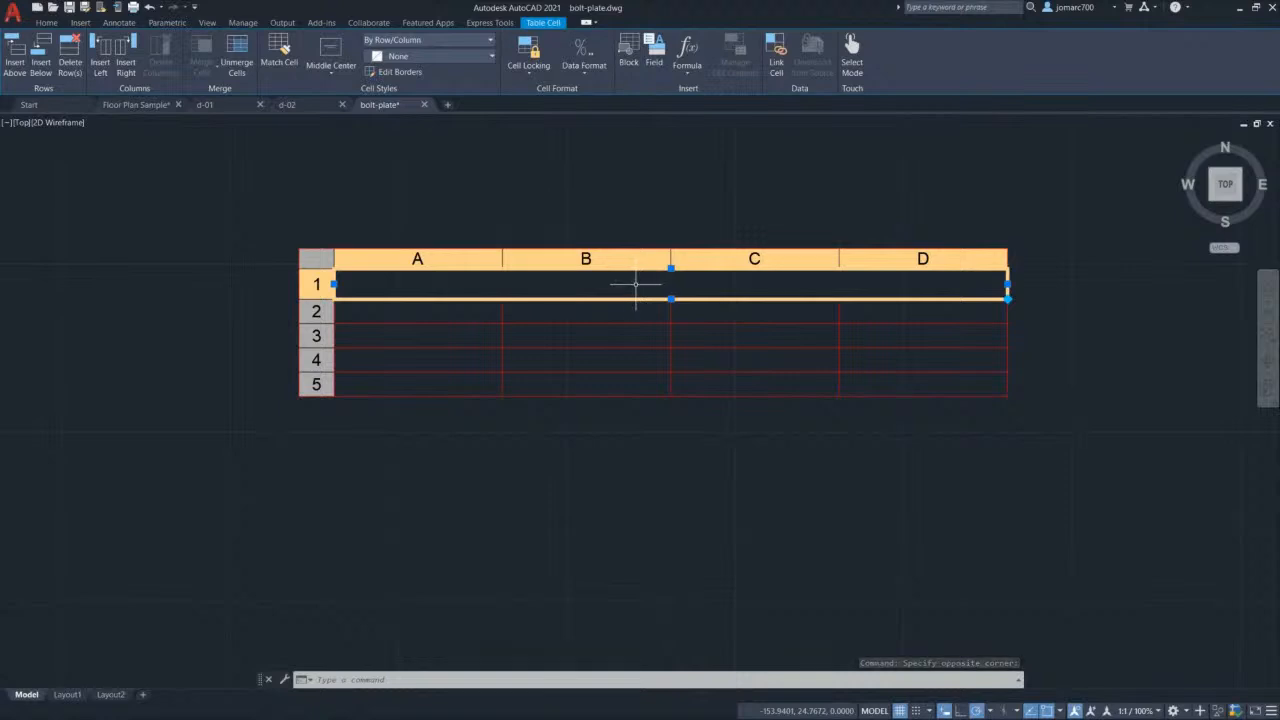
Step: Enter 'Dimensions Table' as the table's title
text(D)
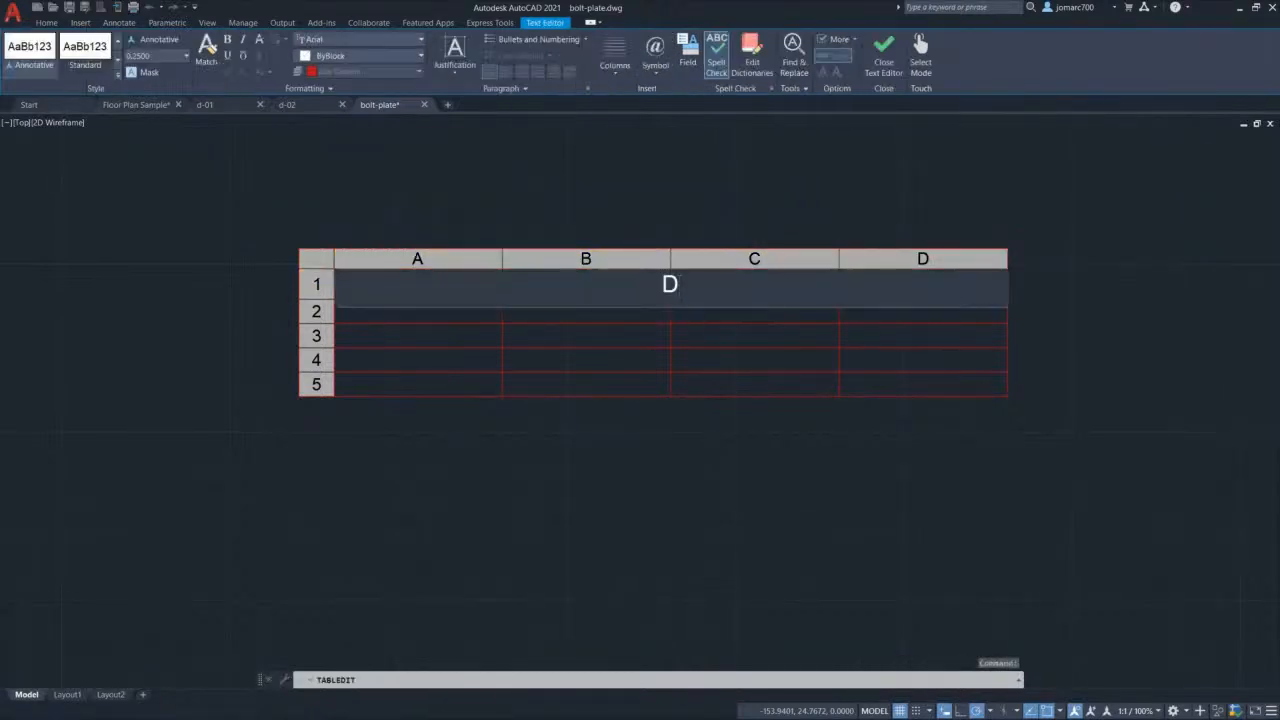
text(imensions Table)
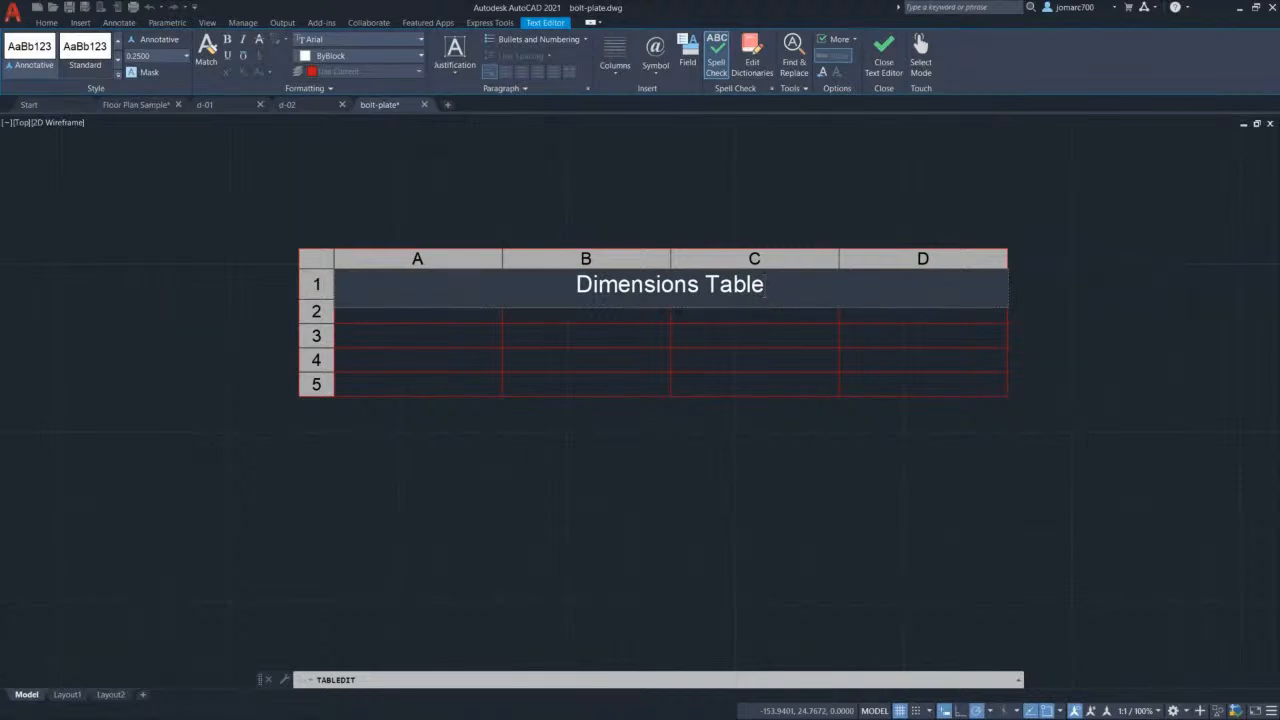
key(Tab)
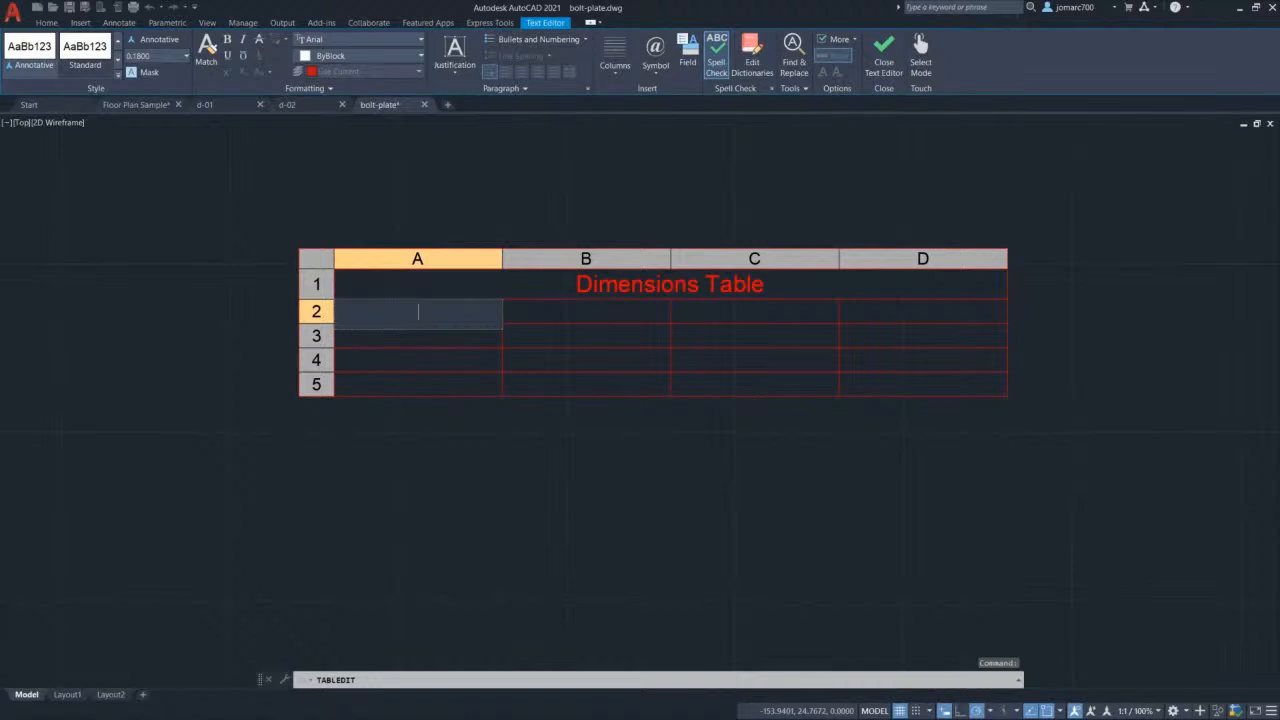
key(Down)
key(Up)
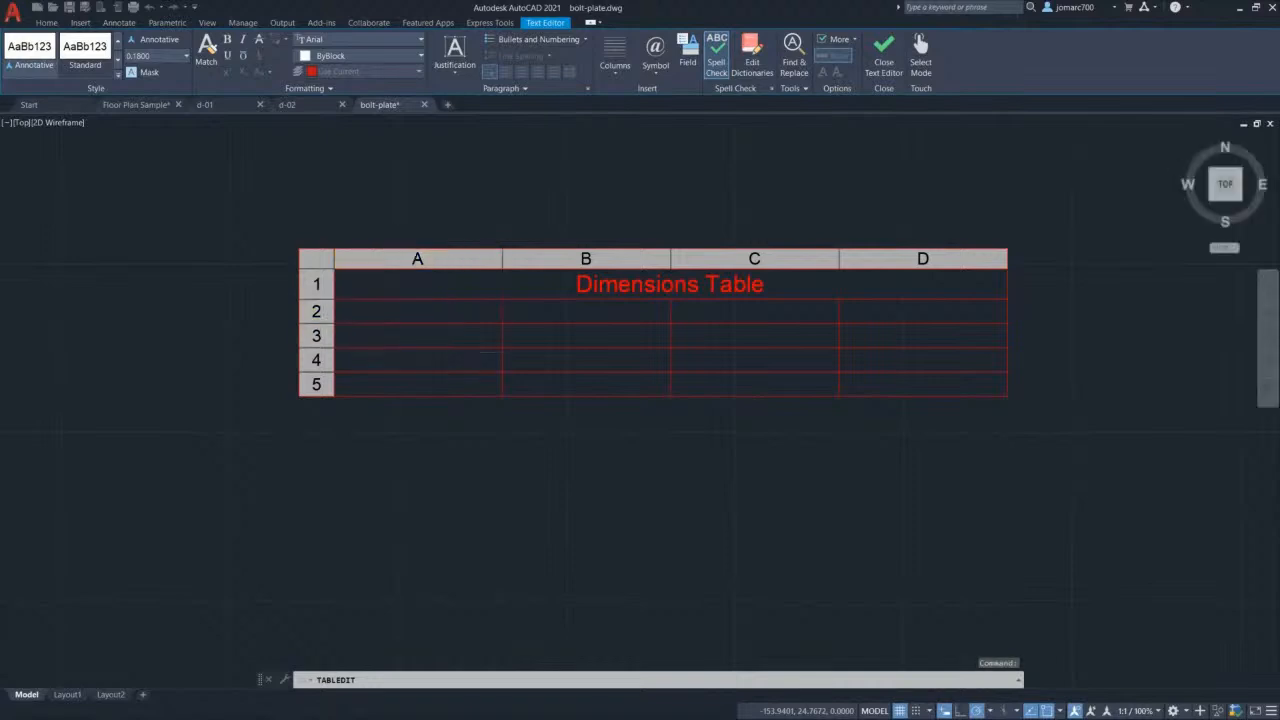
key(Down)
key(Up)
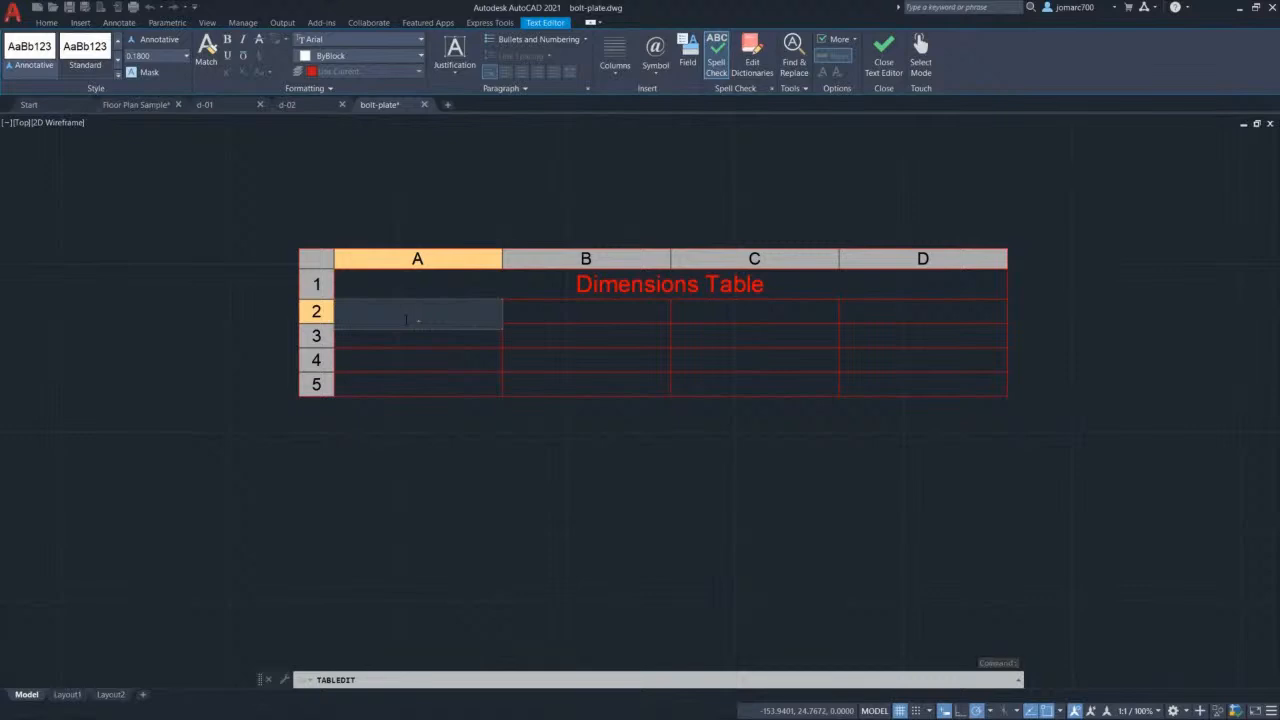
Step: Fill row 2 with the headings Part Name, Diameter, Radius and Part Number
text(Part Name)
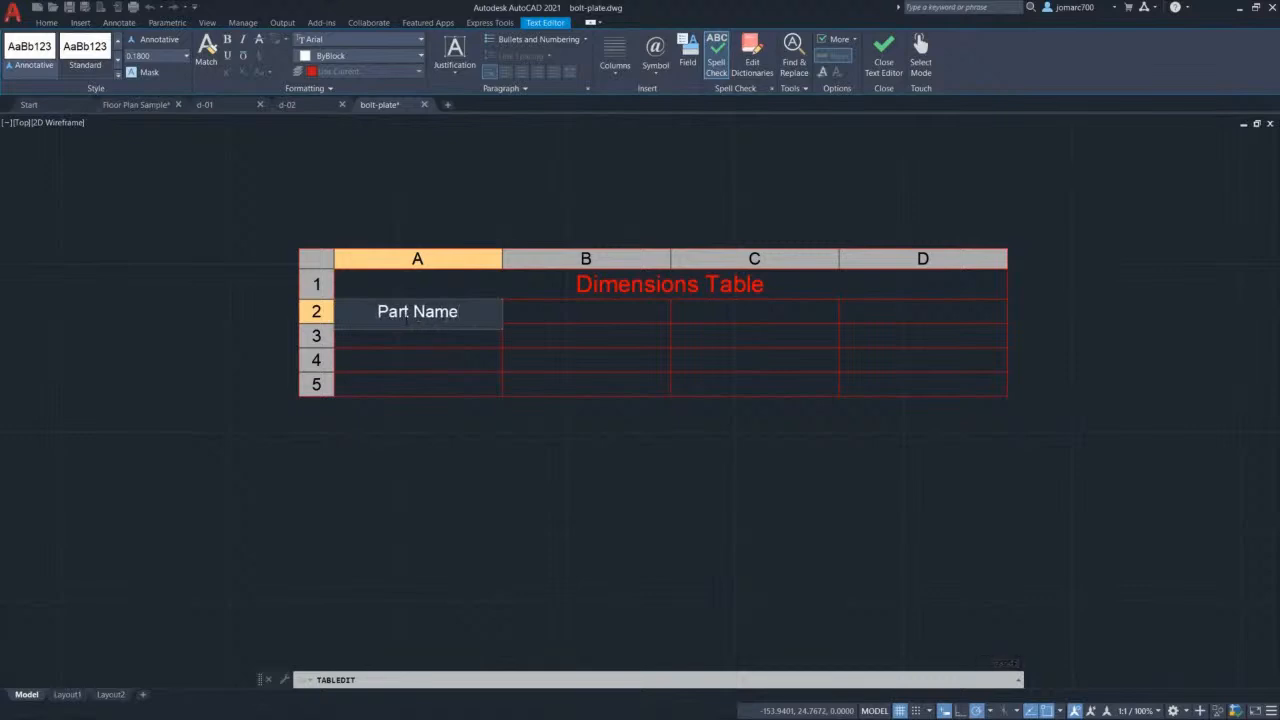
key(Tab)
text(D)
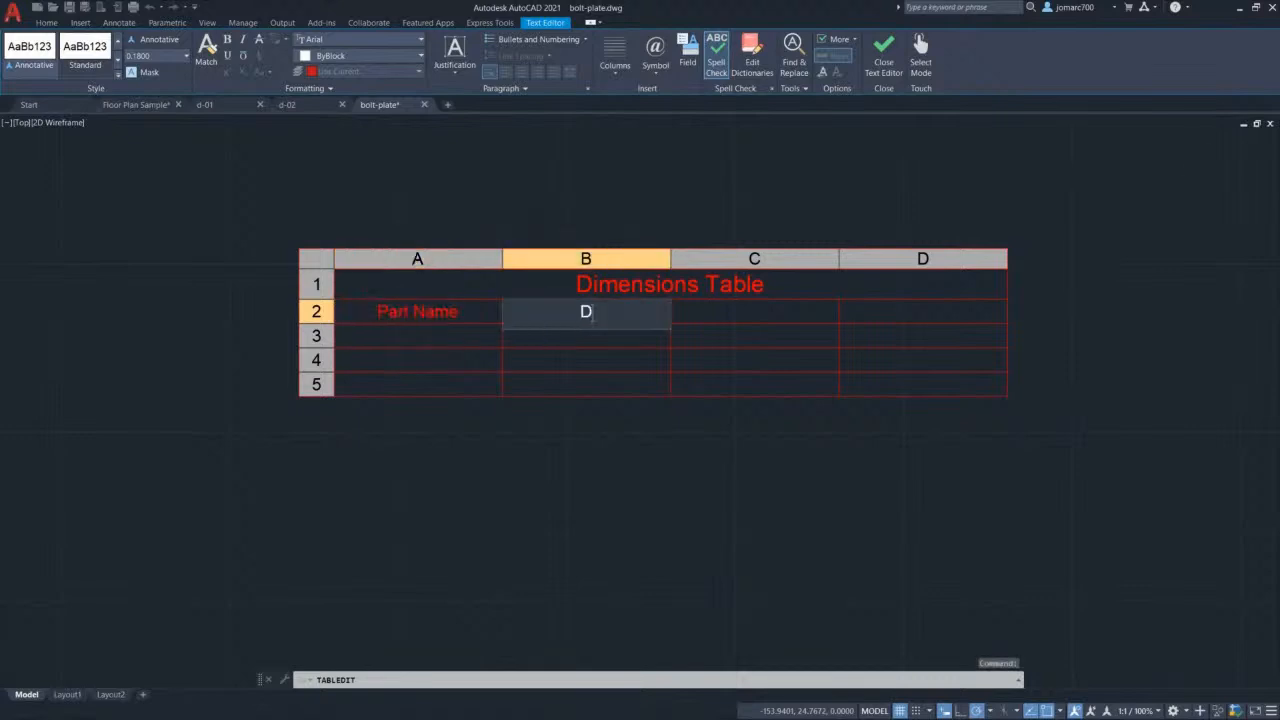
text(iameter)
key(Tab)
text(R)
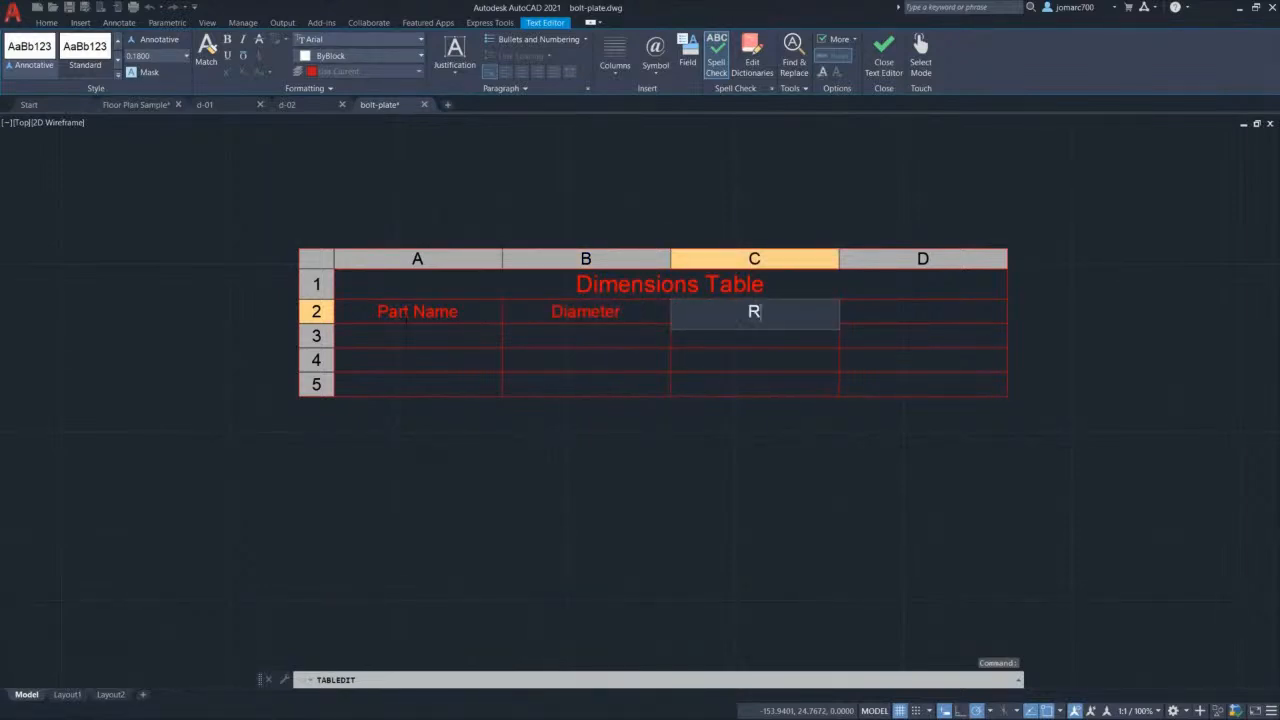
text(adius)
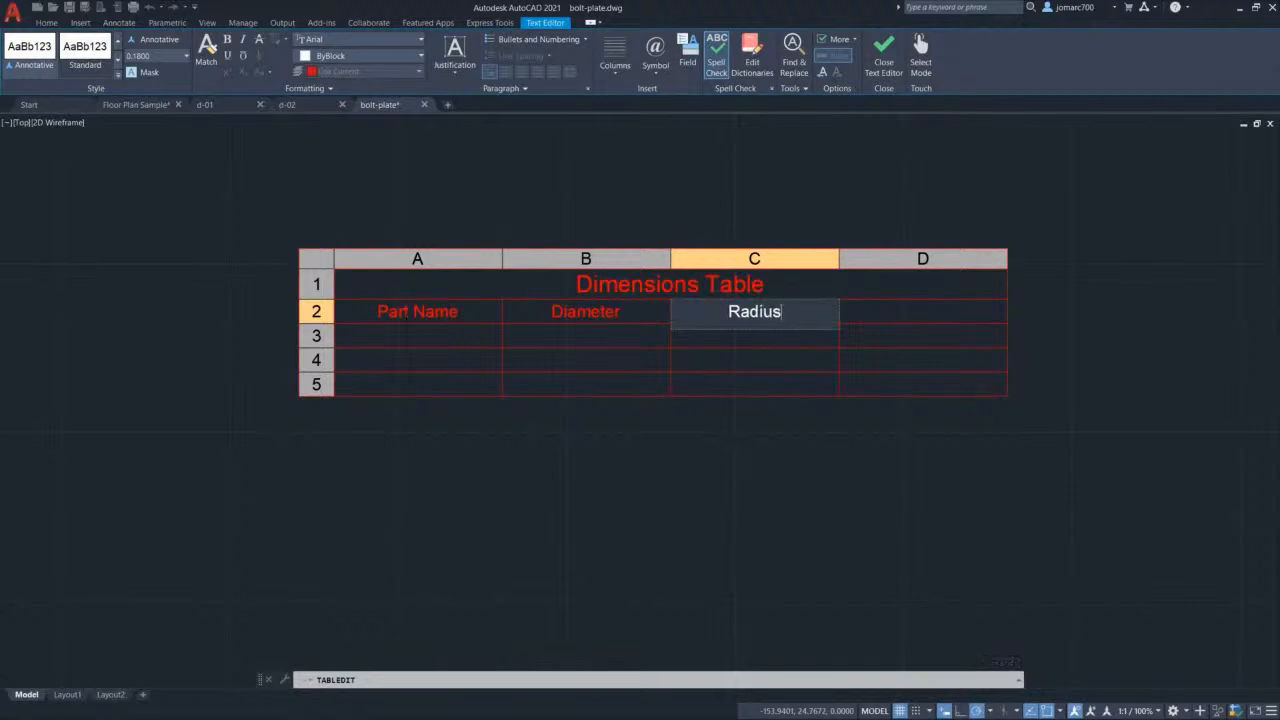
key(Tab)
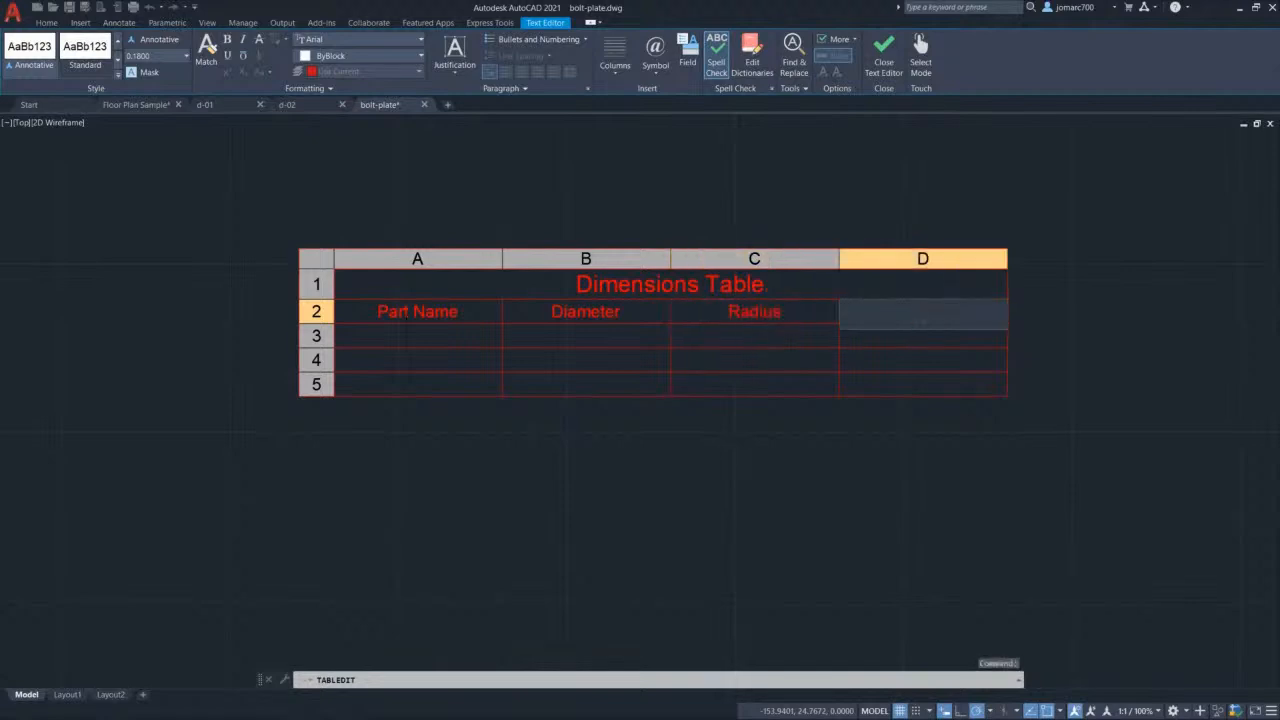
text(Part Number)
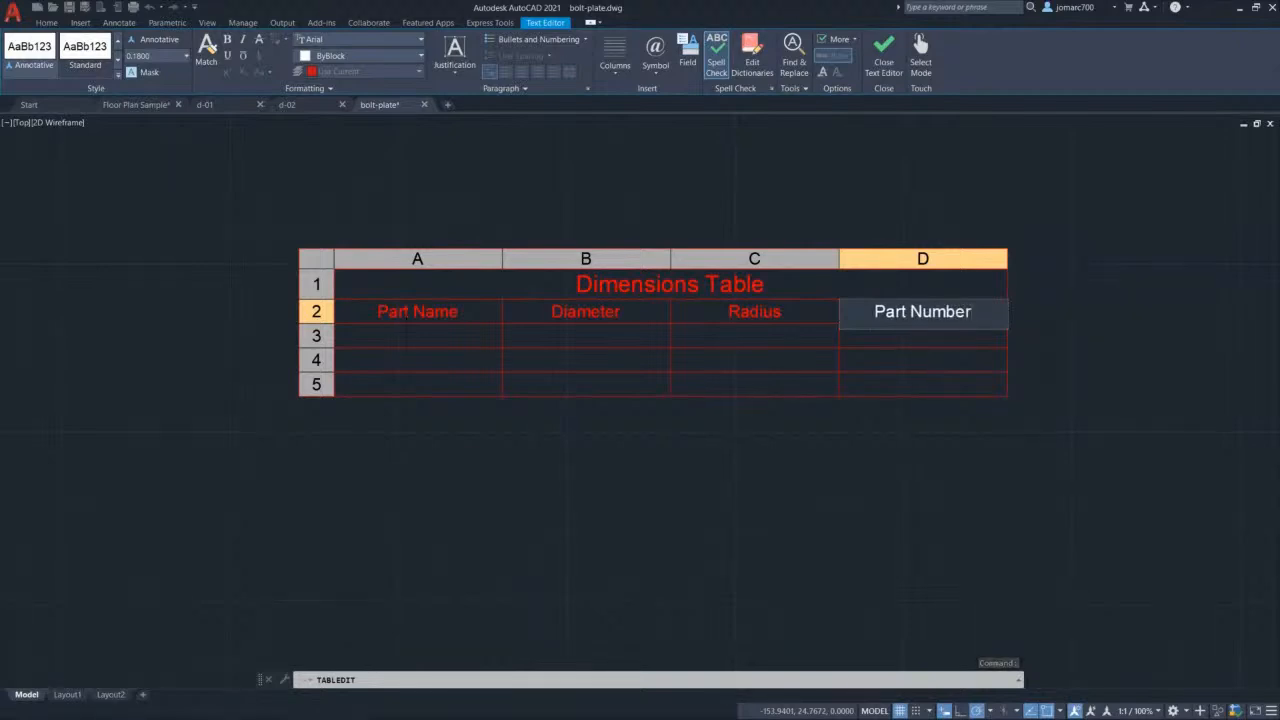
key(Escape)
click(409, 338)
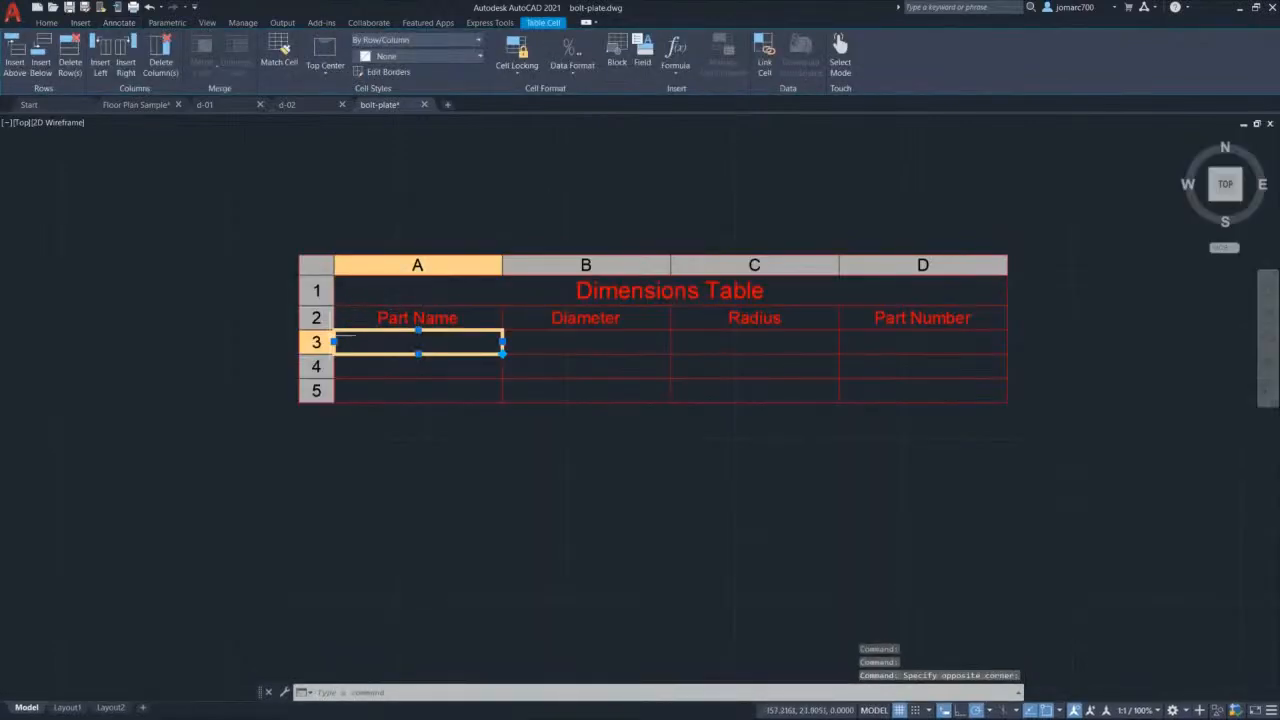
Step: Enter 'Chain Plate 1' in cell A3 and copy that text
double_click(416, 343)
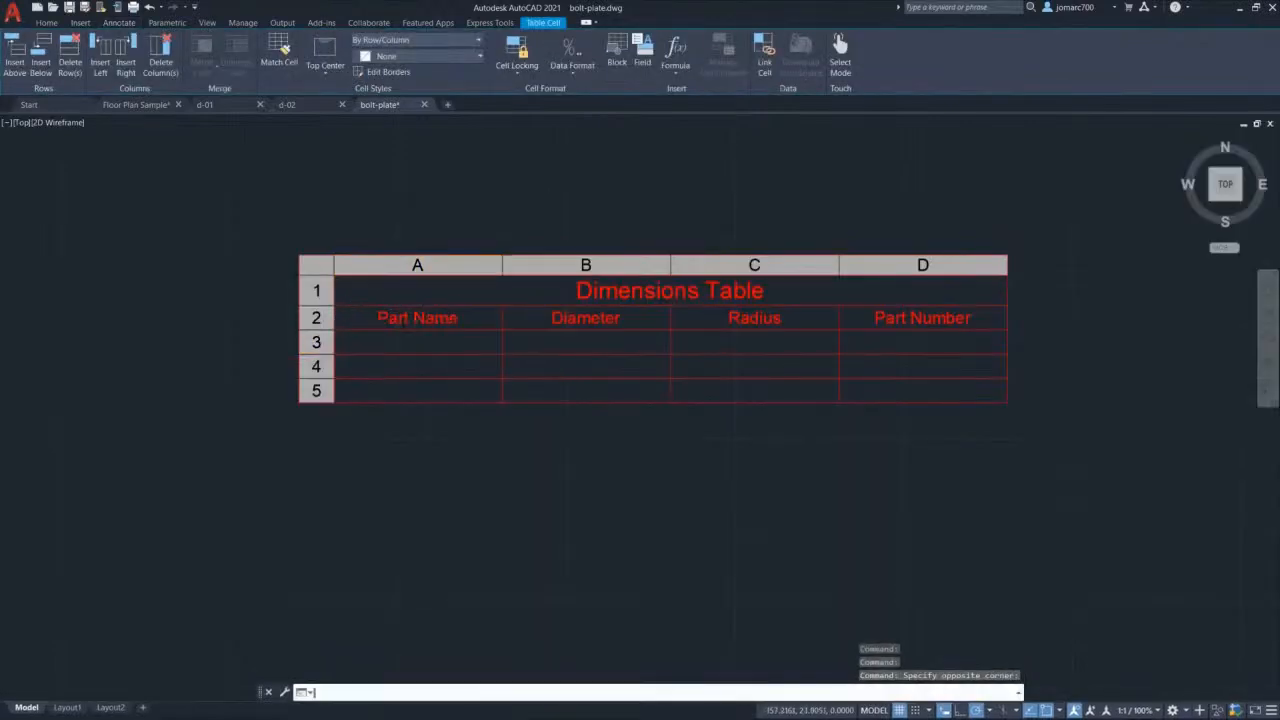
text(Bopl)
key(BackSpace)
key(BackSpace)
key(BackSpace)
key(BackSpace)
text(Cha)
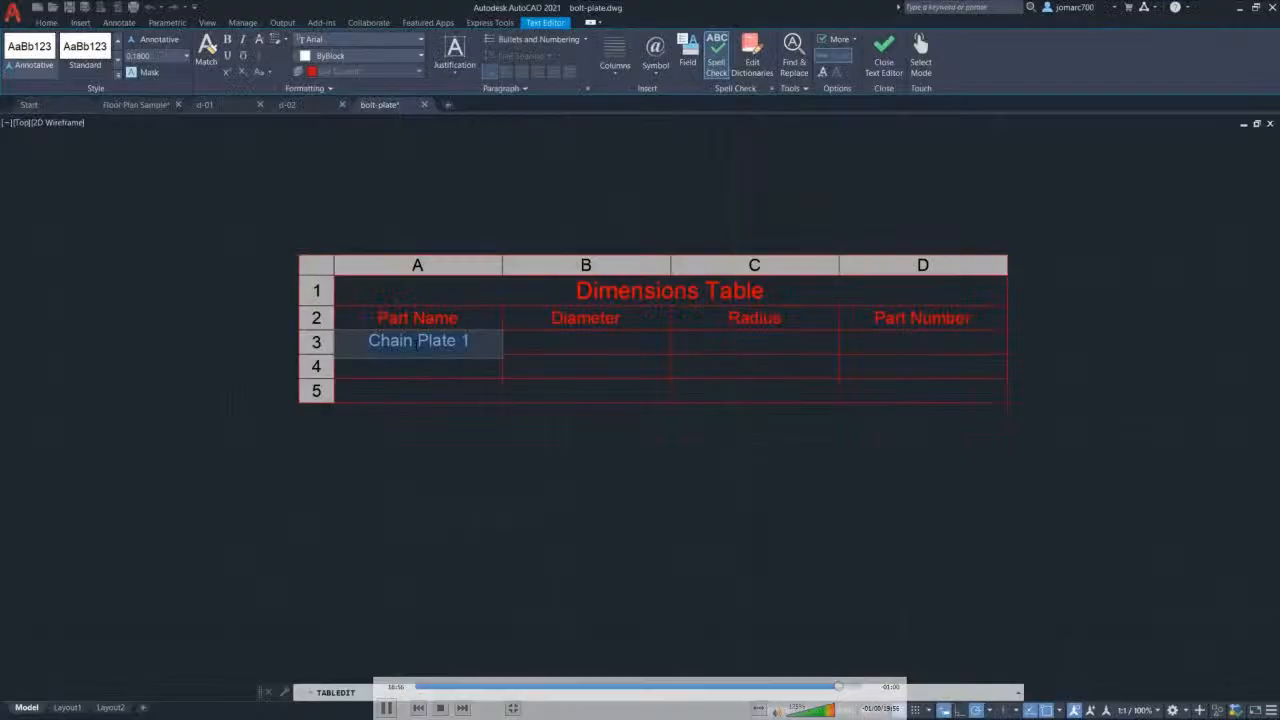
key(ctrl+c)
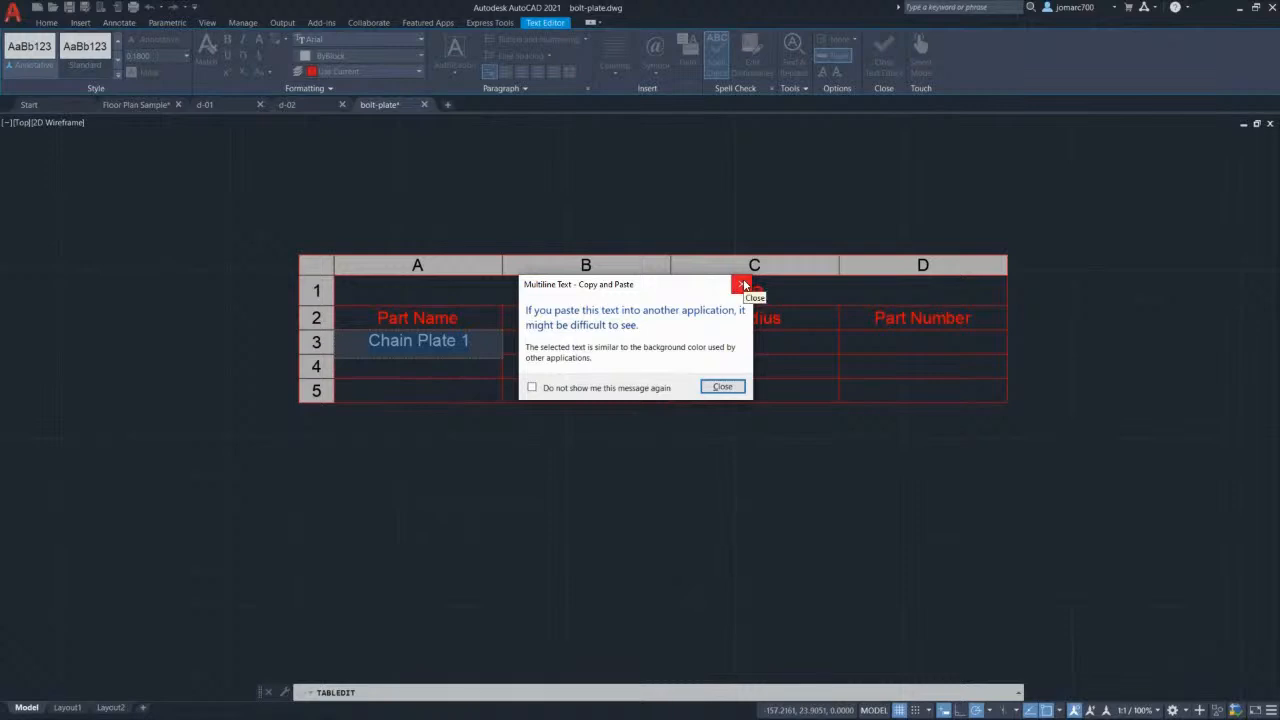
click(743, 285)
key(Escape)
Step: Fill cells A4 and A5 with Chain Plate 2 and Chain Plate 3, then close the editor
click(399, 366)
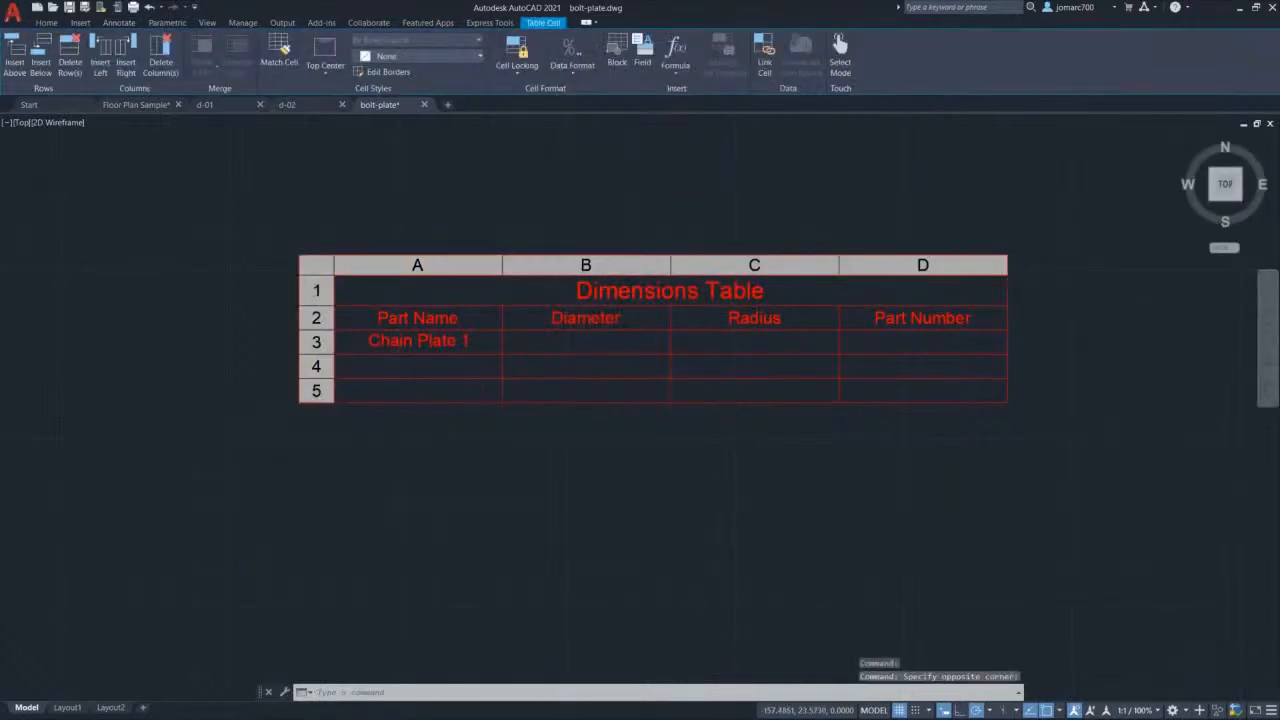
double_click(399, 366)
key(ctrl+v)
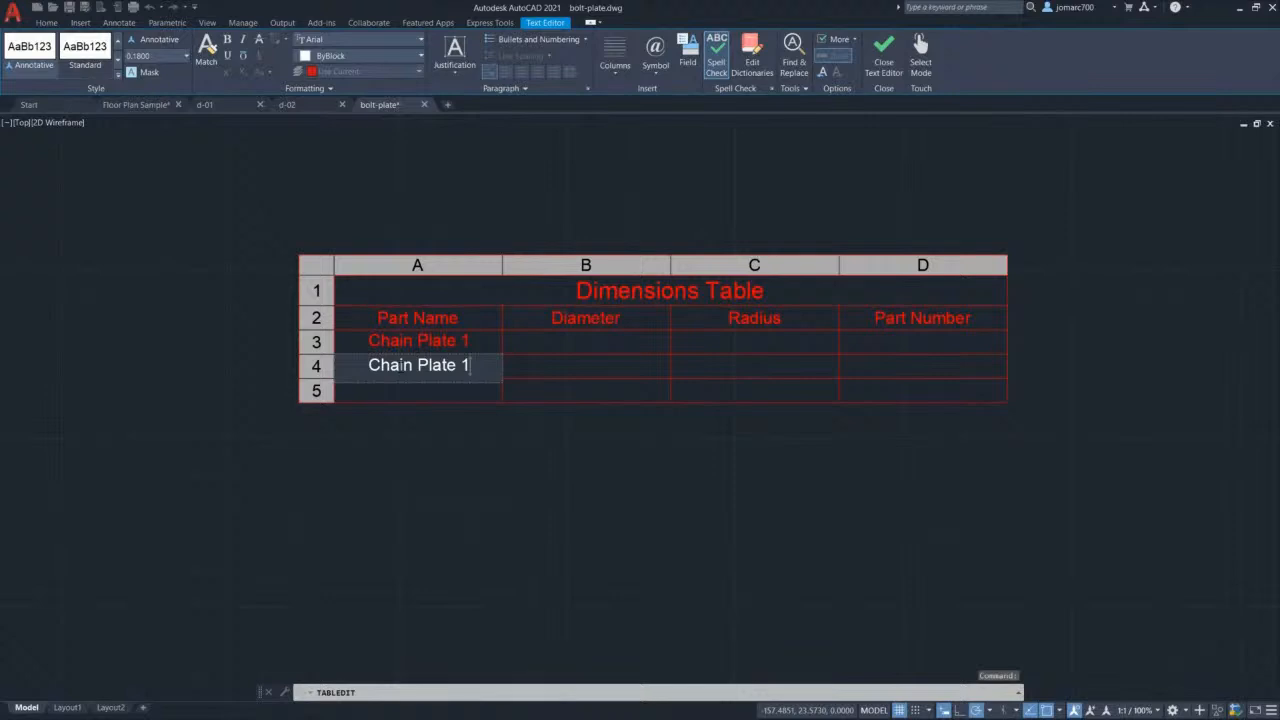
key(BackSpace)
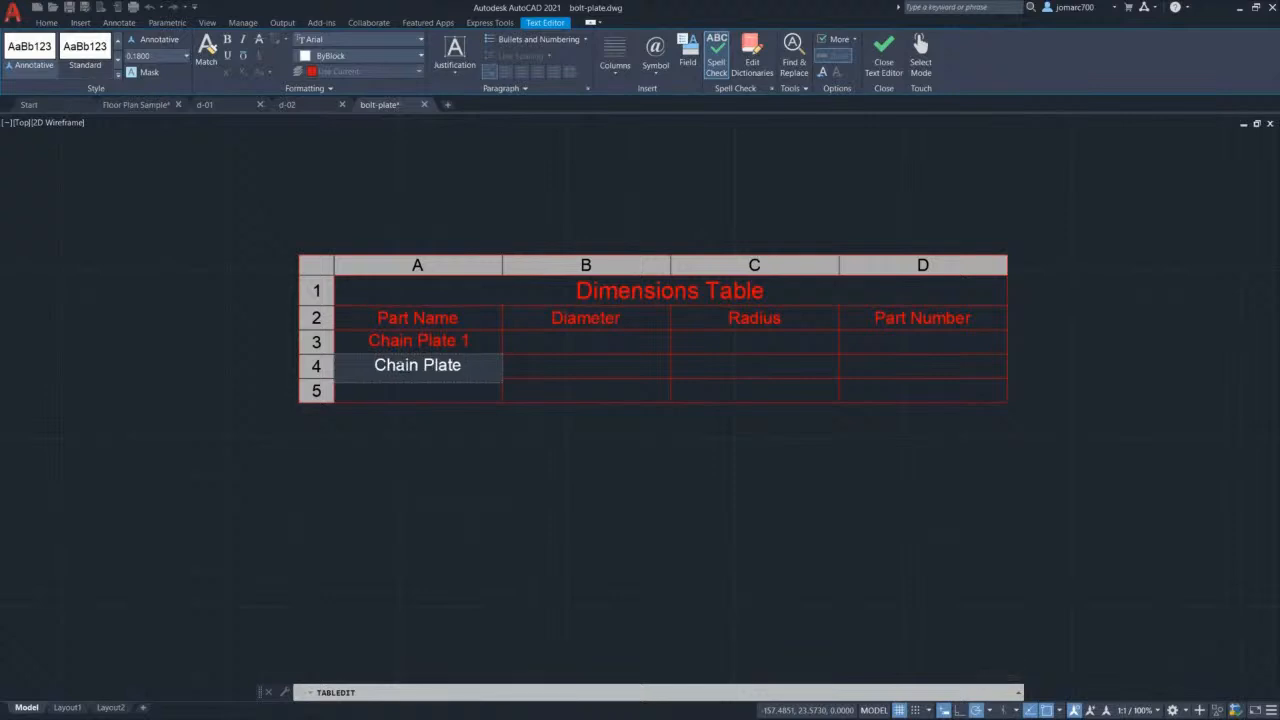
text(2)
key(Return)
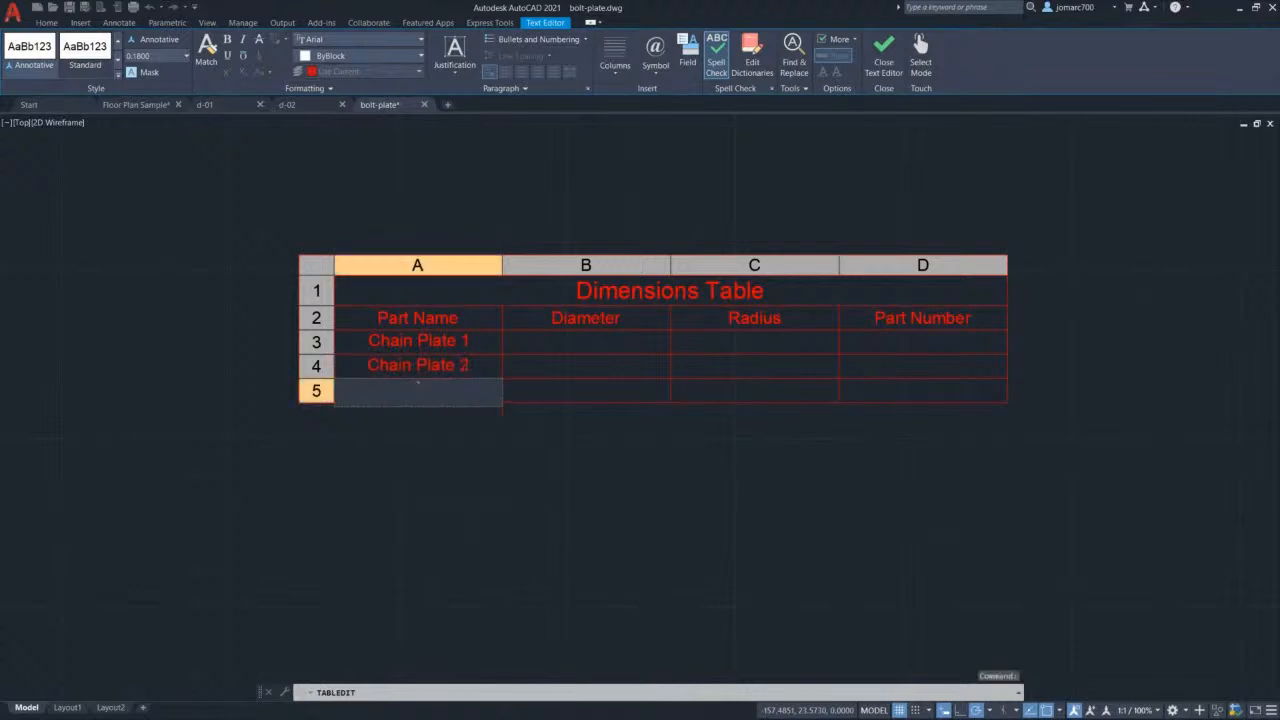
key(ctrl+v)
key(shift+Left)
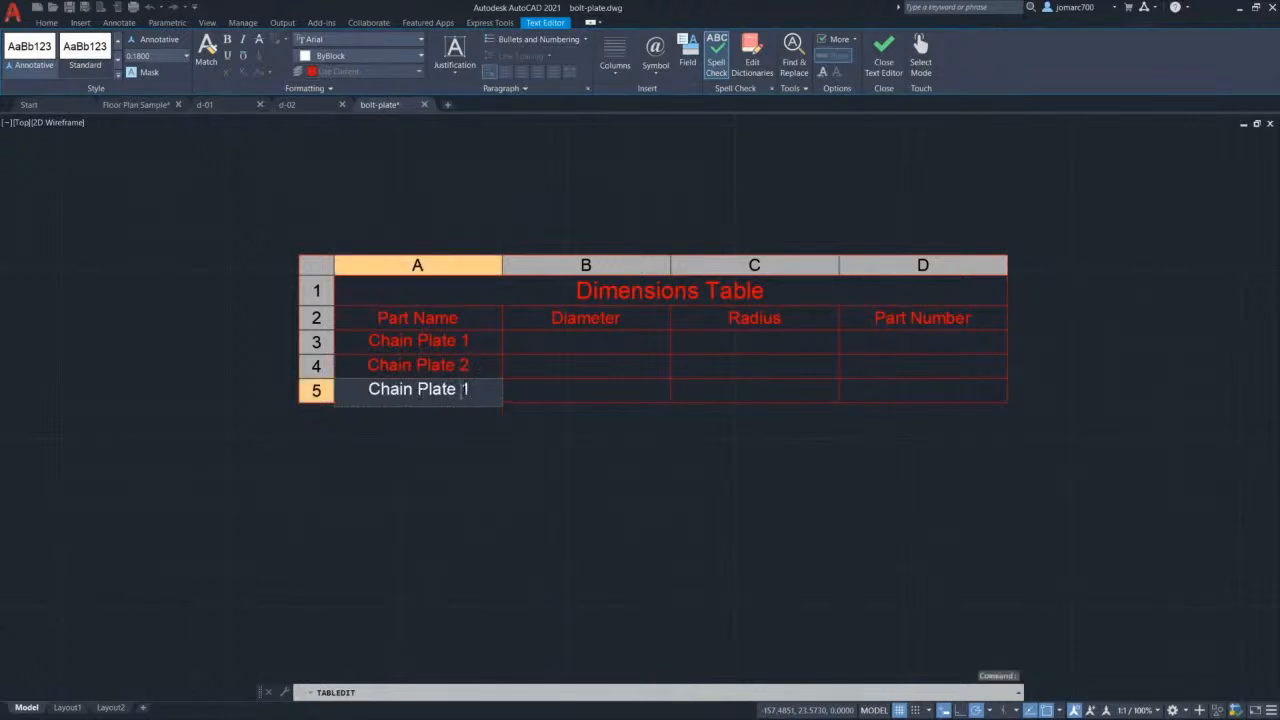
text(3)
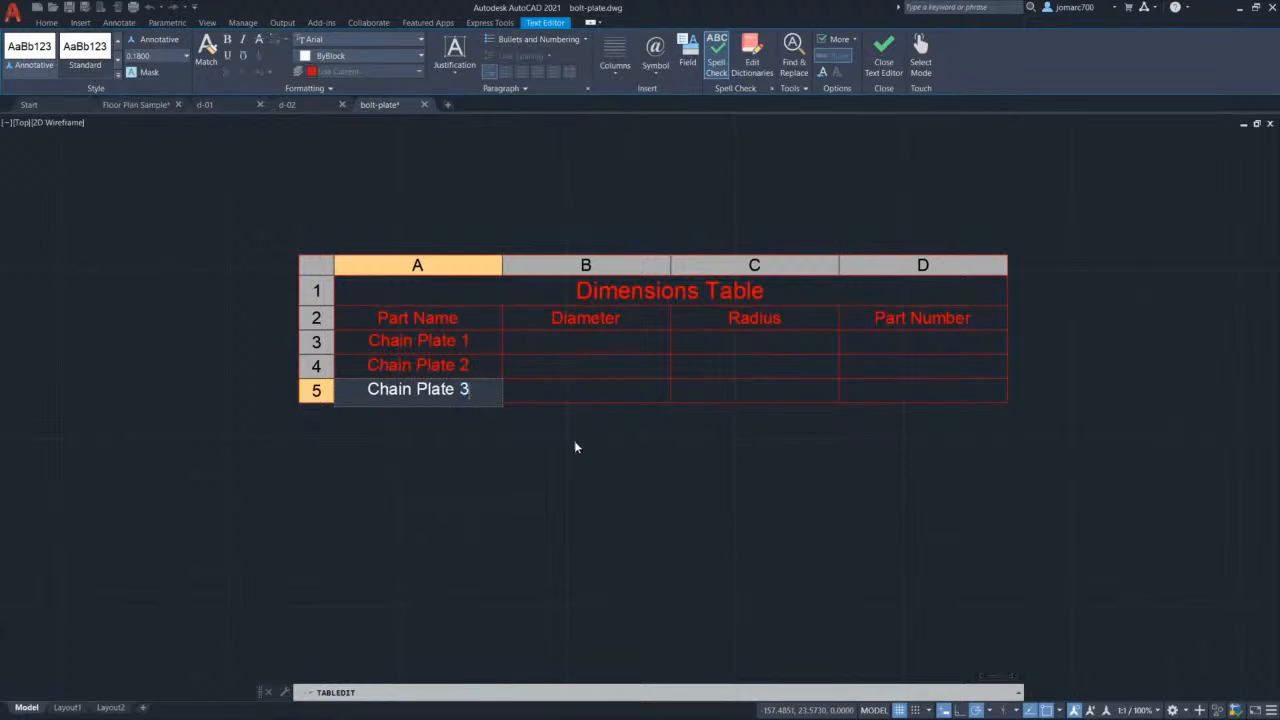
key(Tab)
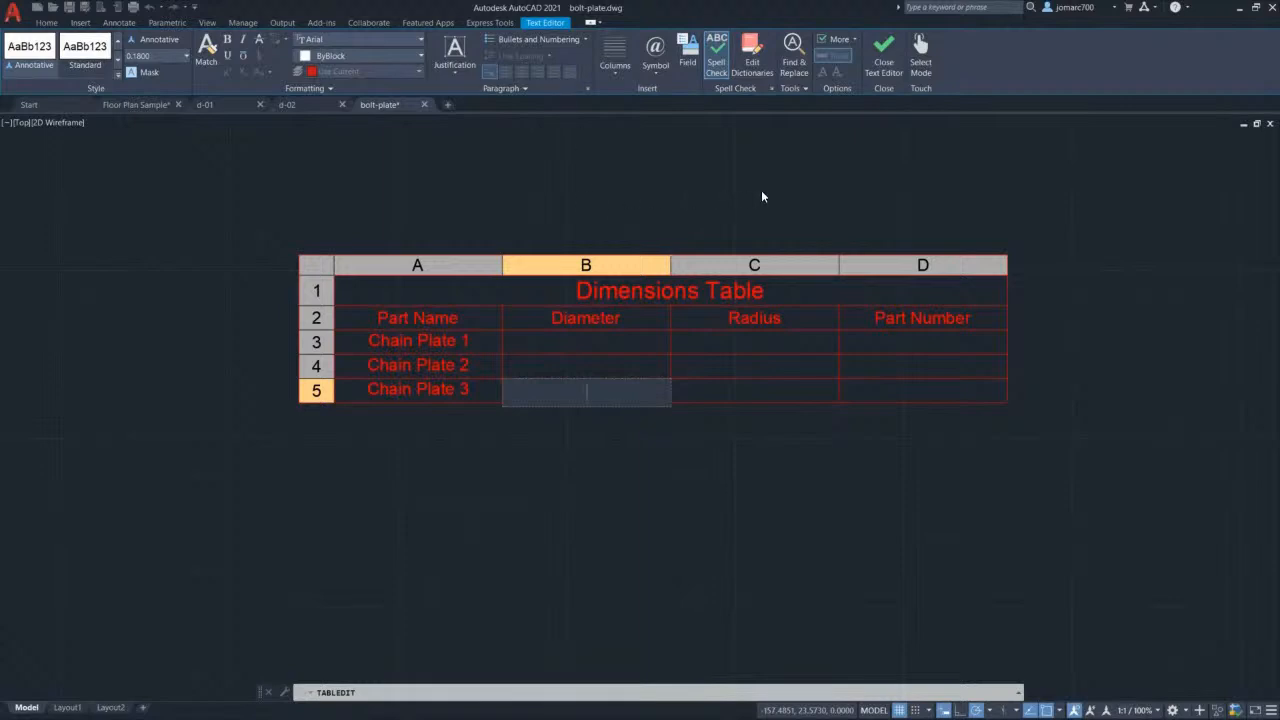
click(883, 67)
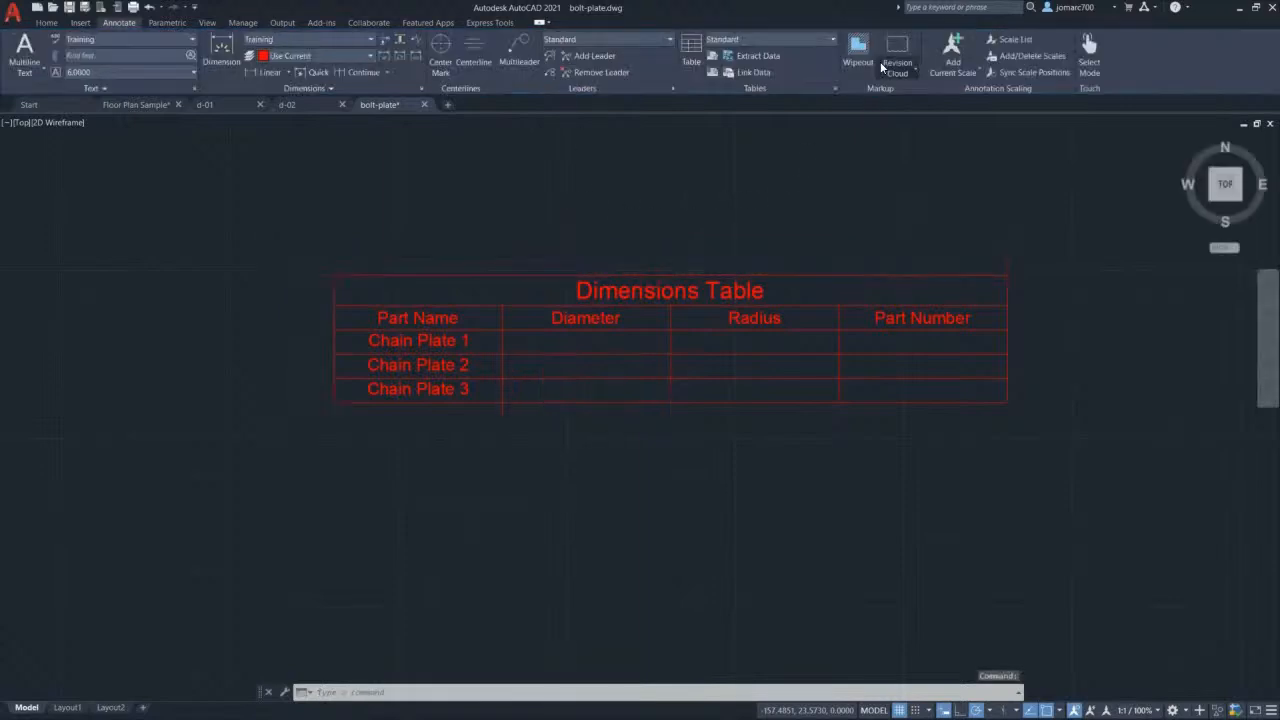
Step: Zoom to extents to show the whole chain plate drawing with its notes
middle_click(914, 265)
middle_click(914, 265)
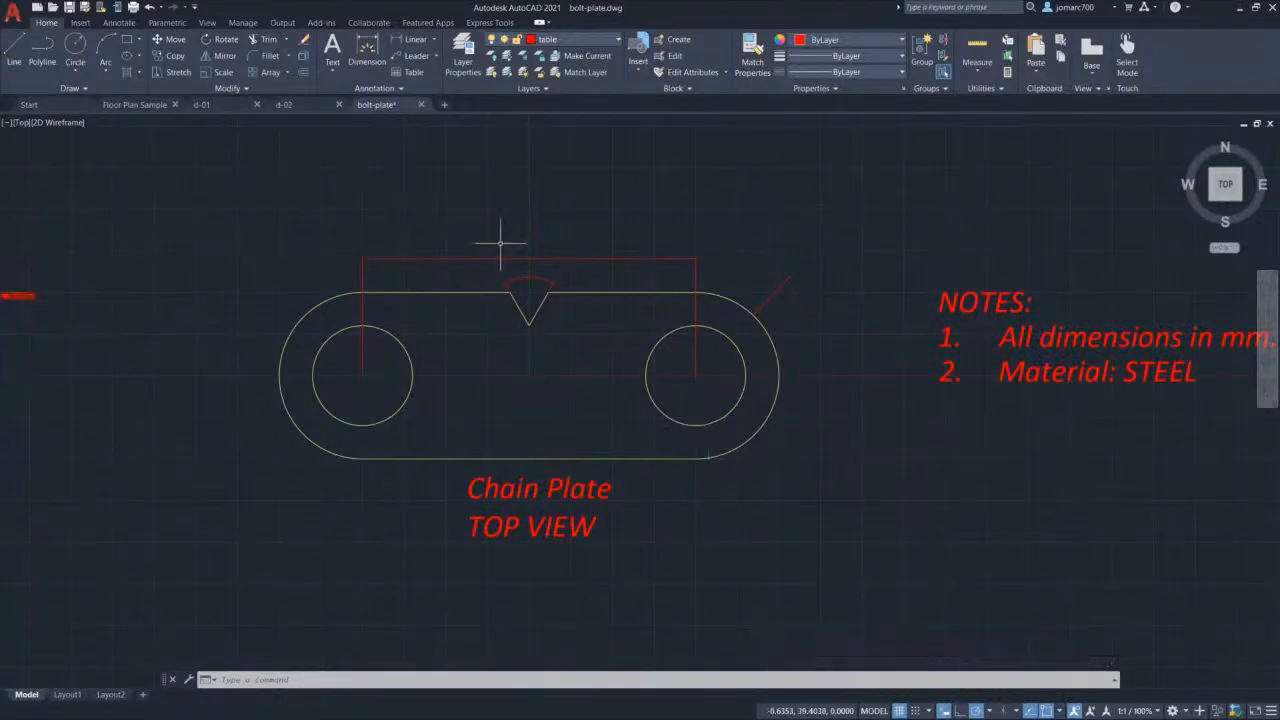
Step: Create two new layers named titleblock and titletext in the Layer Properties Manager
click(465, 70)
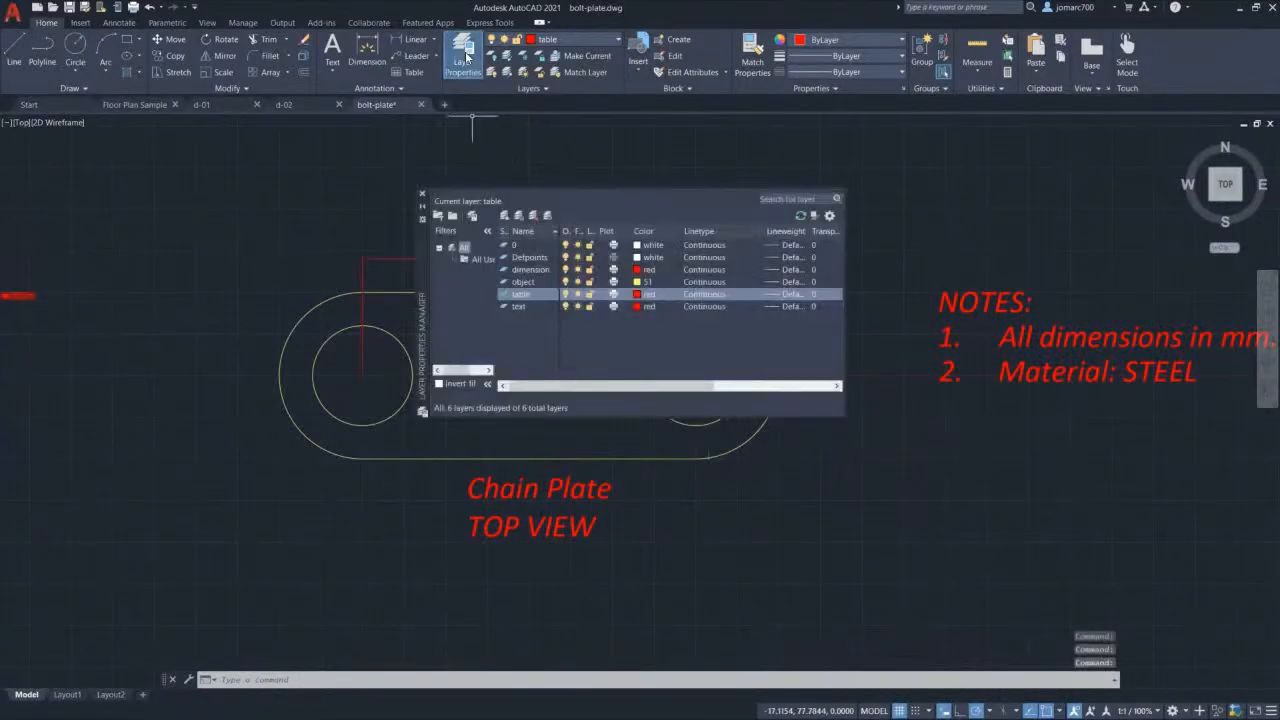
click(505, 217)
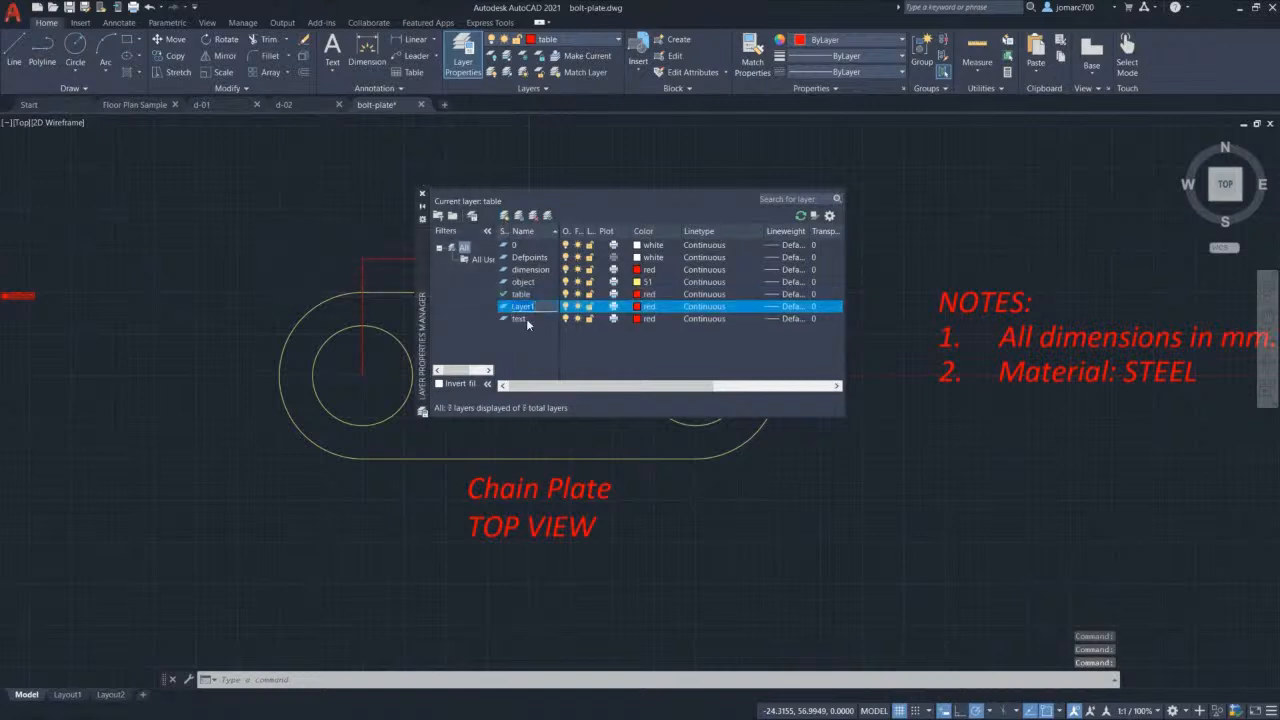
text(titleblock)
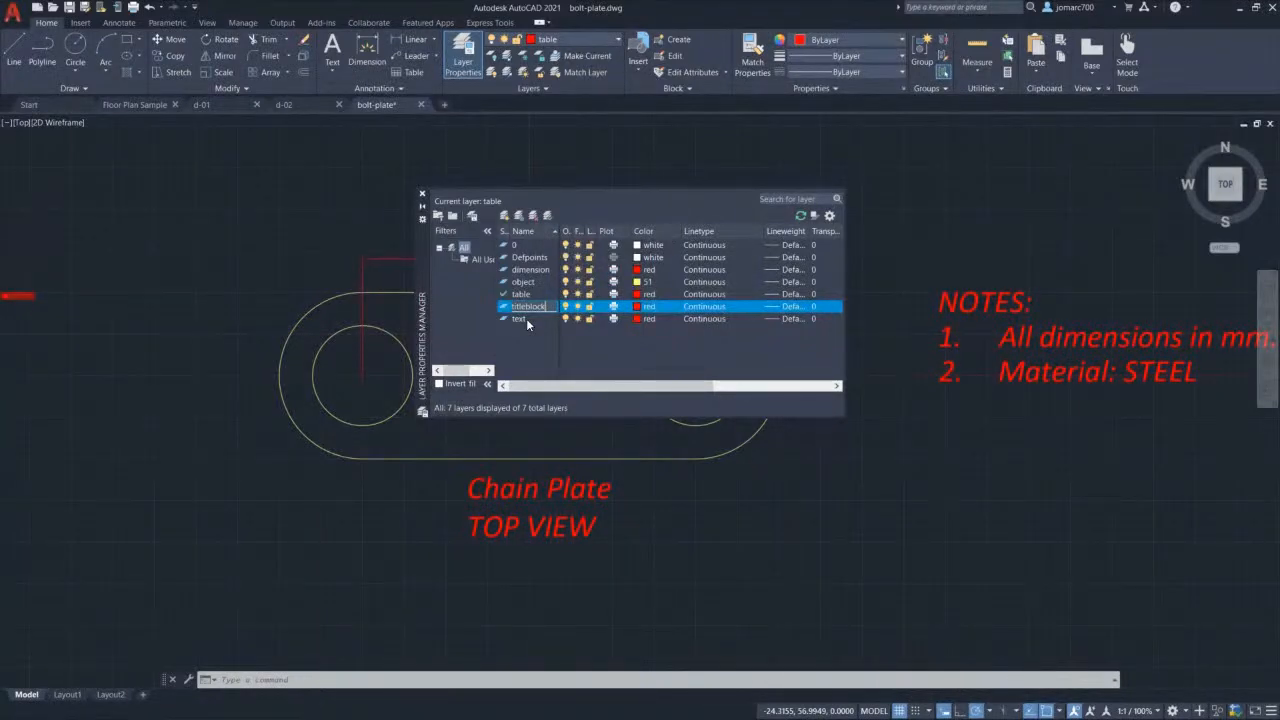
key(Return)
key(Return)
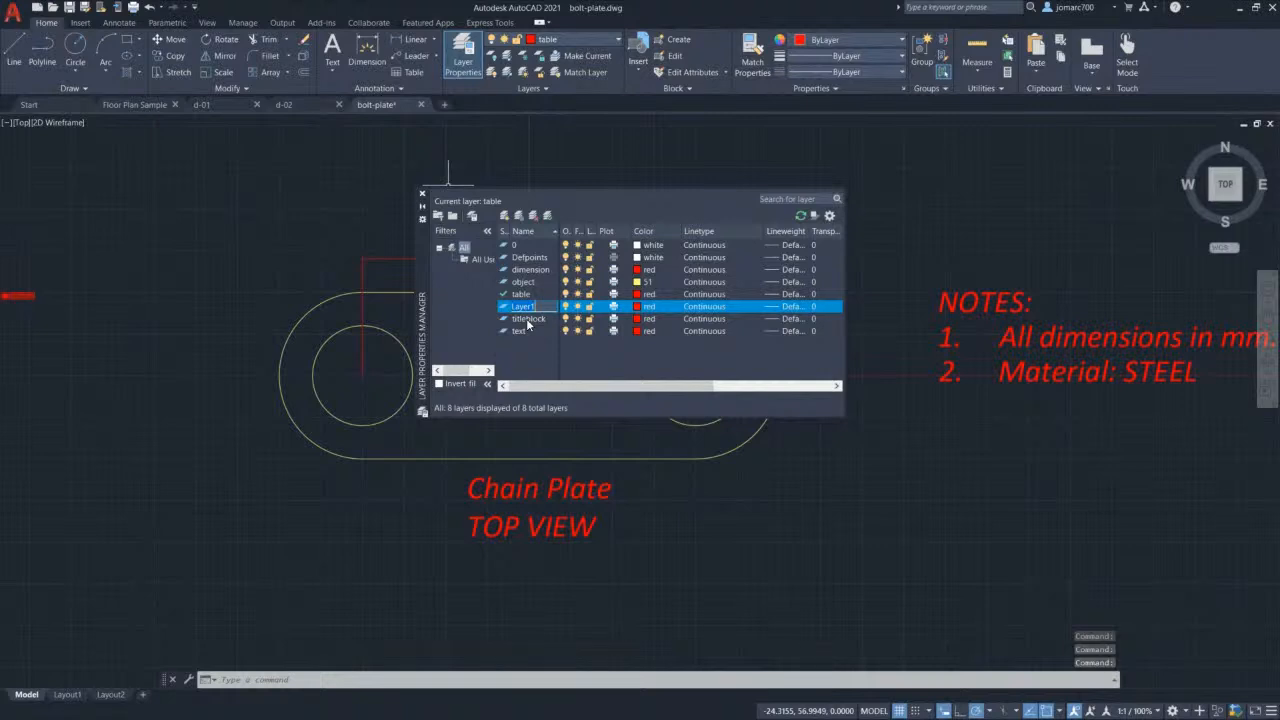
text(h)
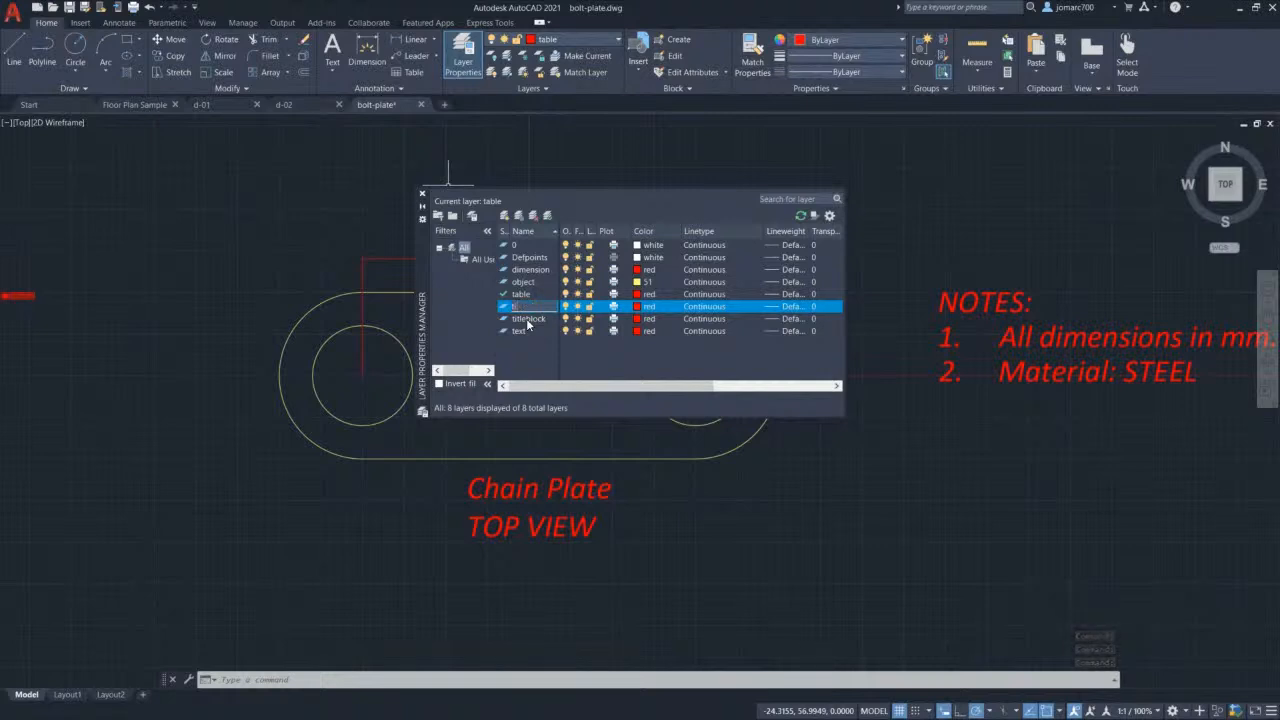
text(itle)
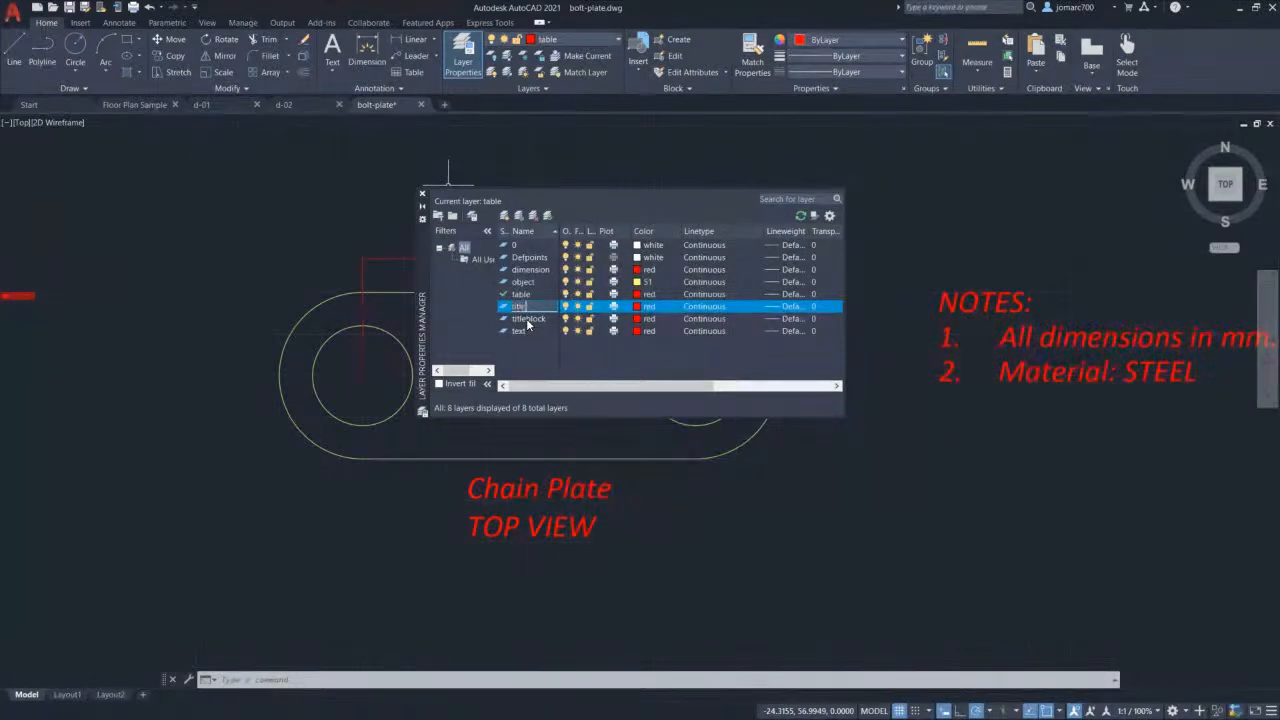
text(le)
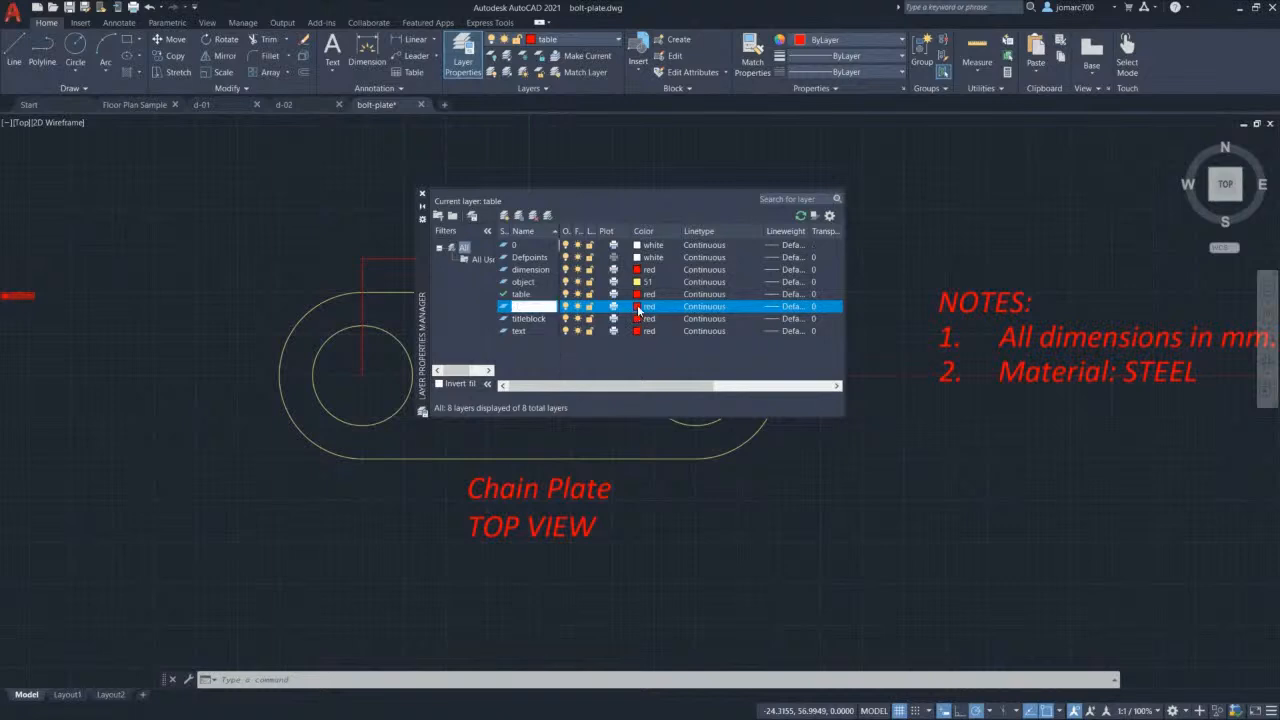
Step: Set the titletext and titleblock layers to orange colour 30, then close the layer manager
click(637, 306)
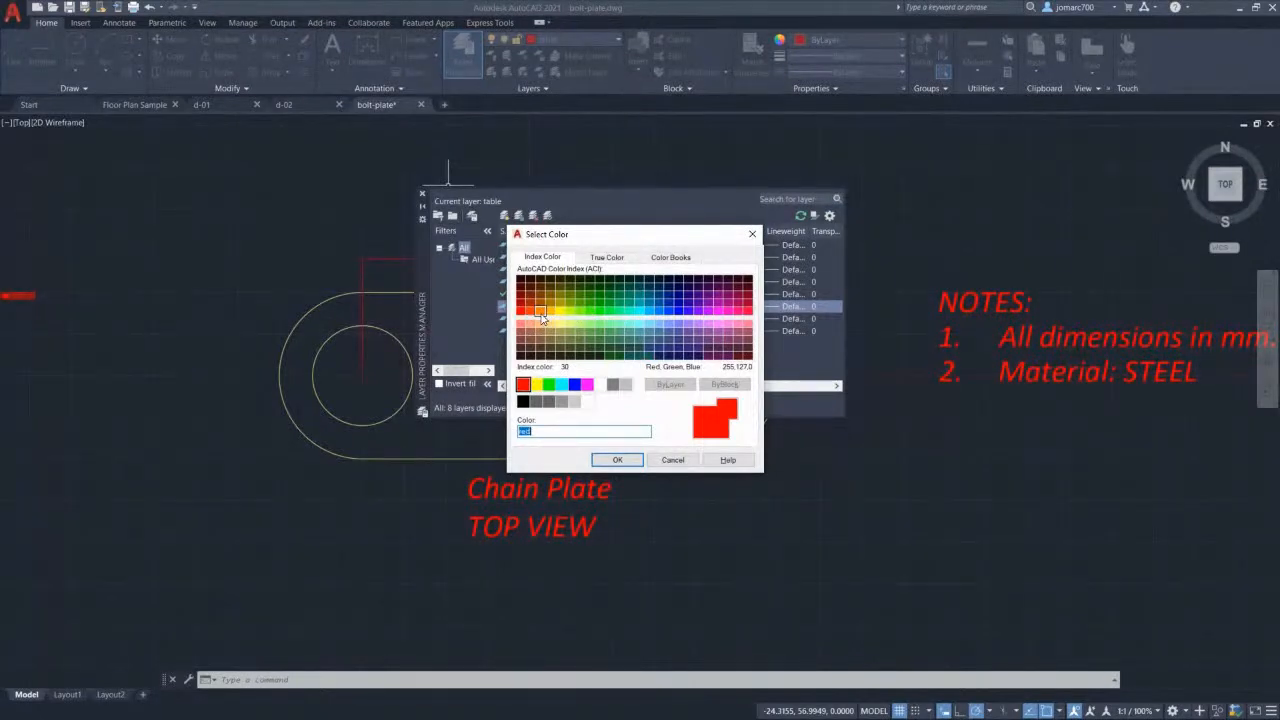
click(540, 314)
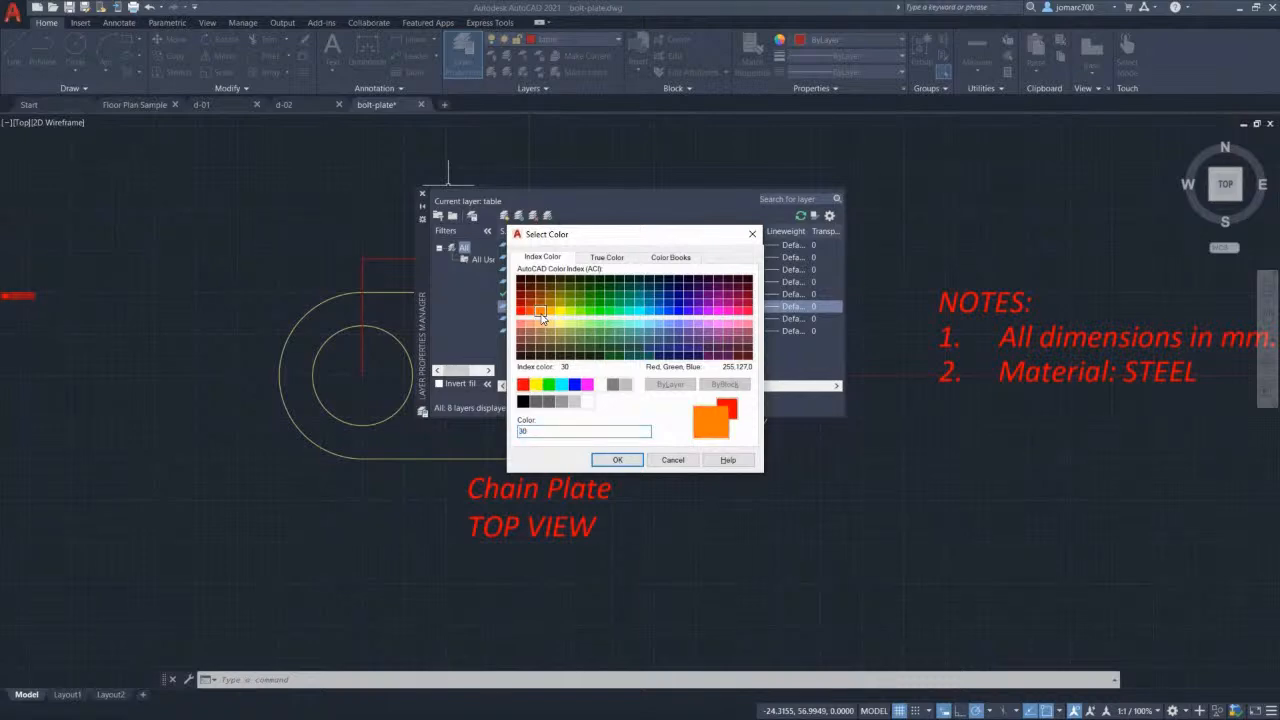
click(614, 460)
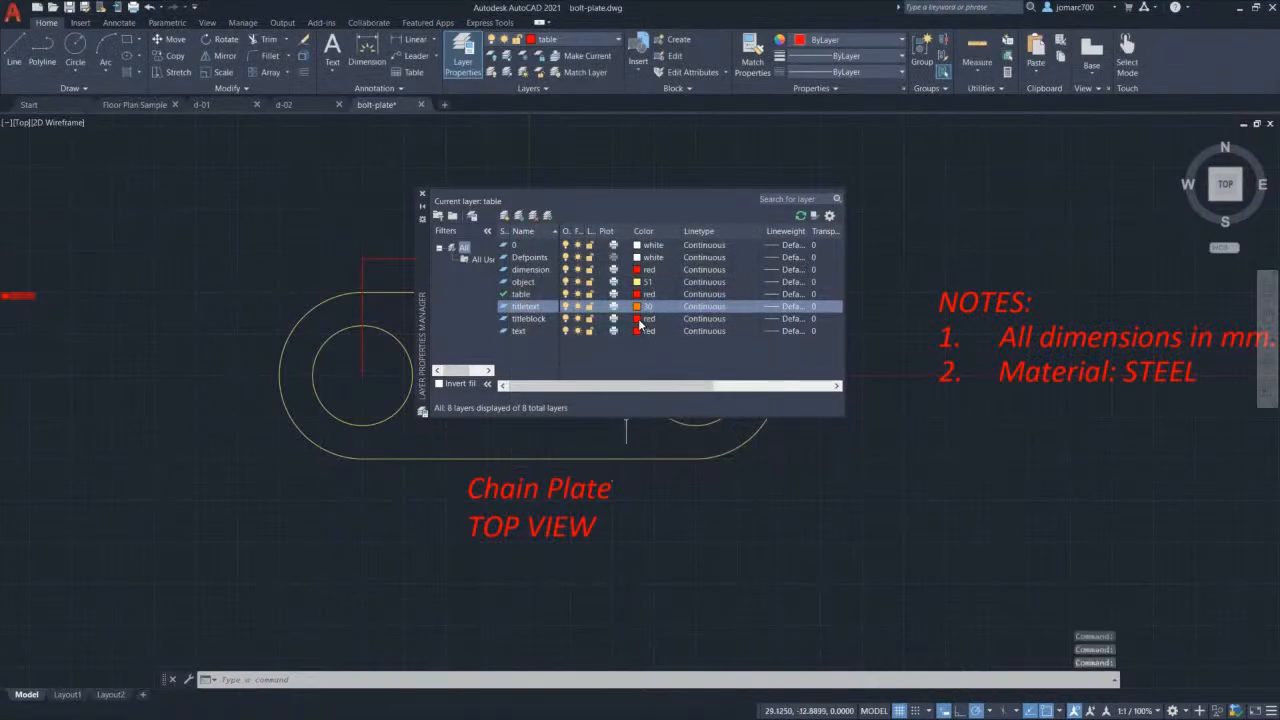
click(640, 320)
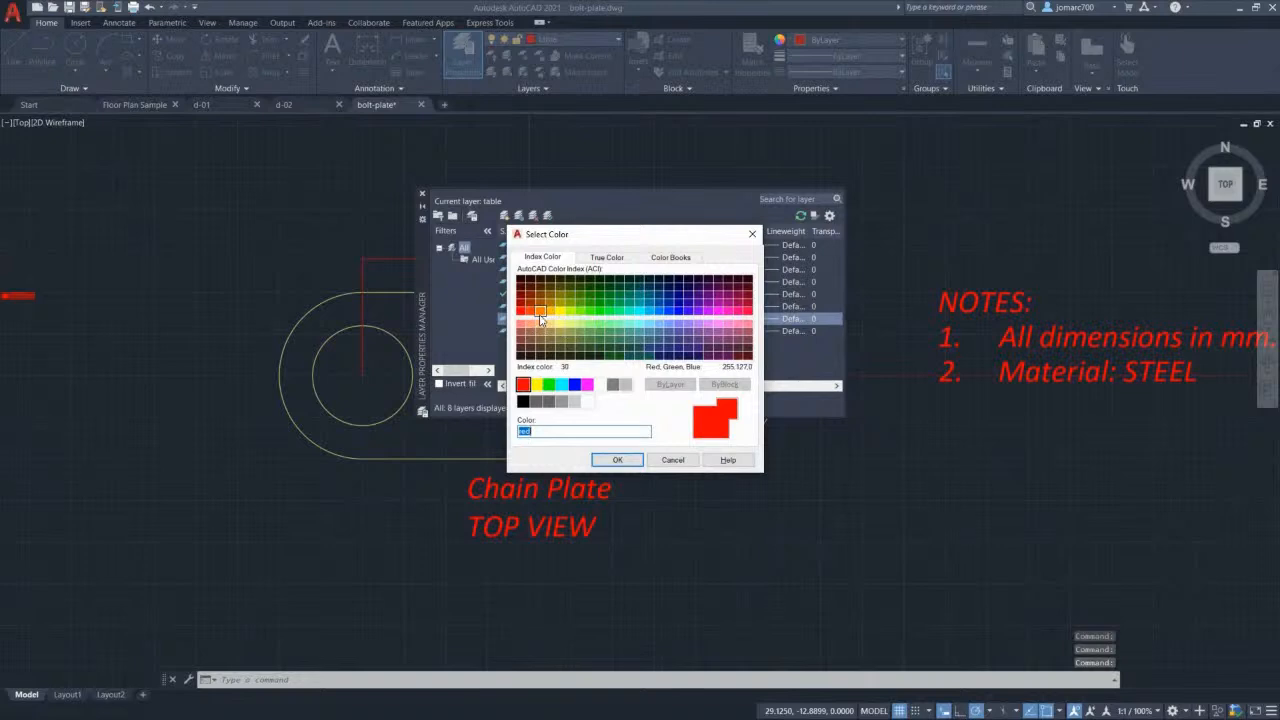
click(540, 316)
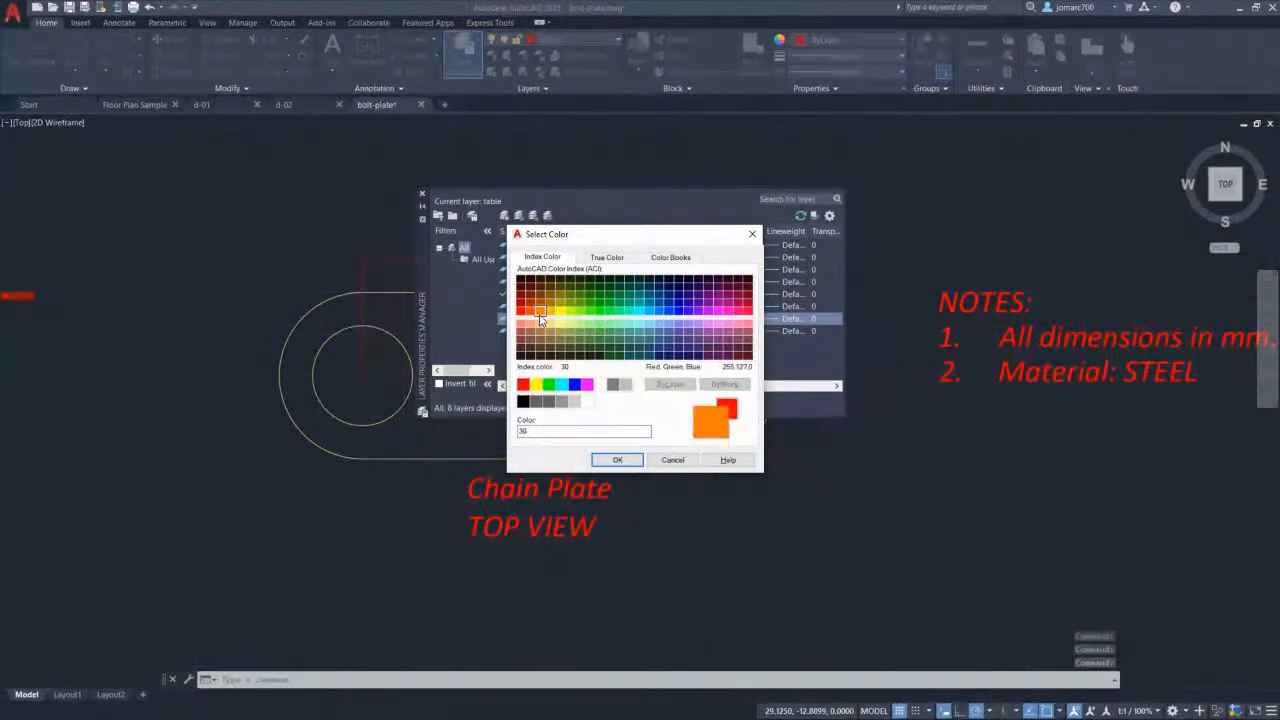
click(617, 460)
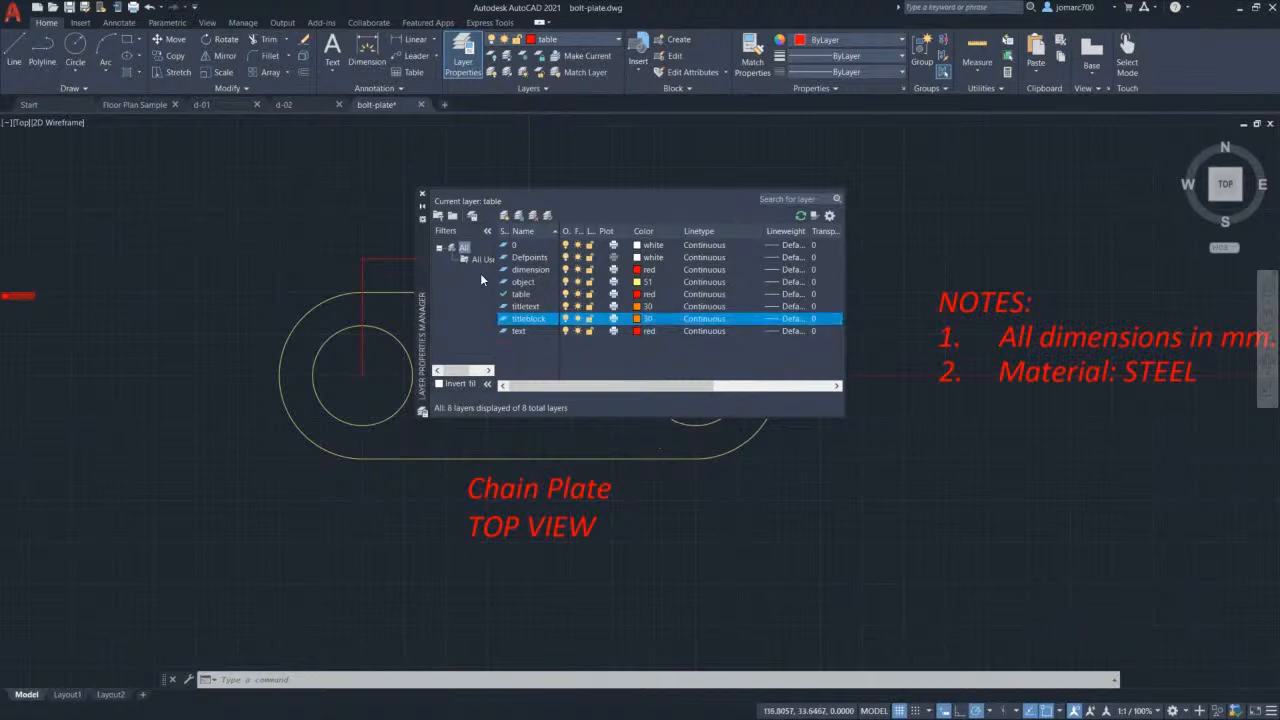
click(422, 193)
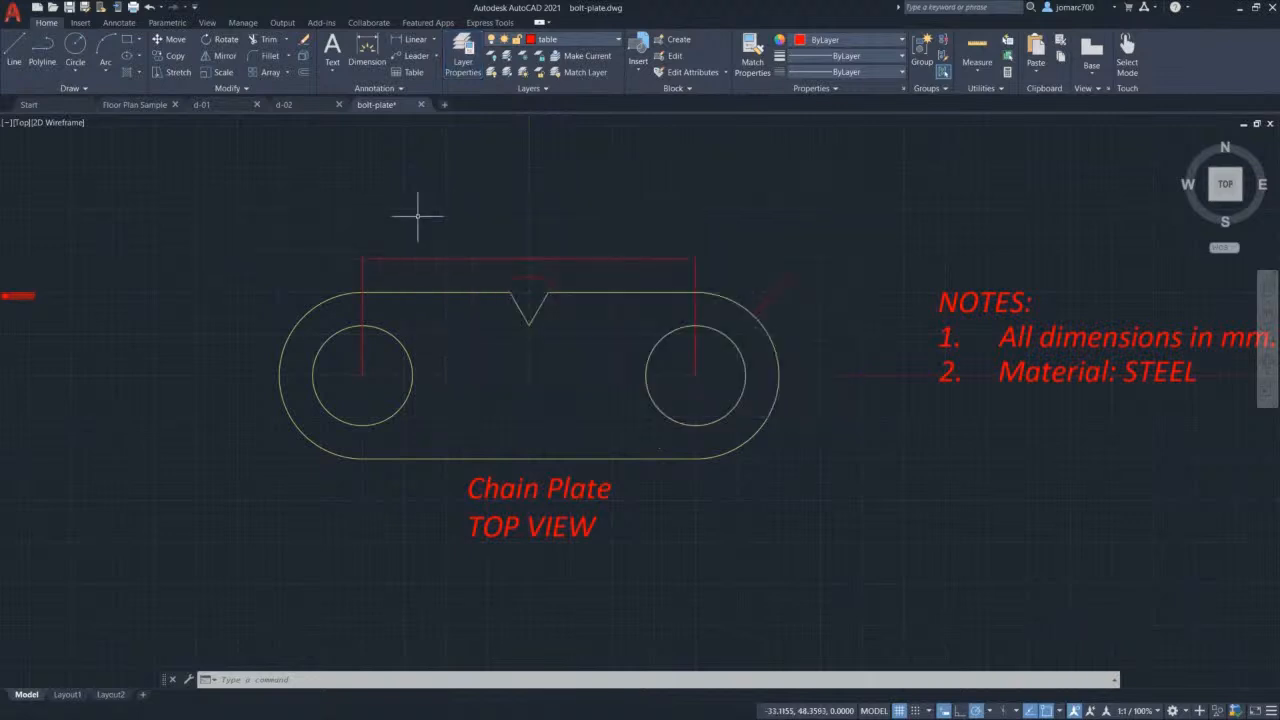
Step: Draw a 420 x 297 rectangle in empty space beside the chain plate
mouse_move(168, 232)
middle_down()
mouse_move(593, 214)
mouse_move(474, 231)
mouse_move(585, 245)
middle_up()
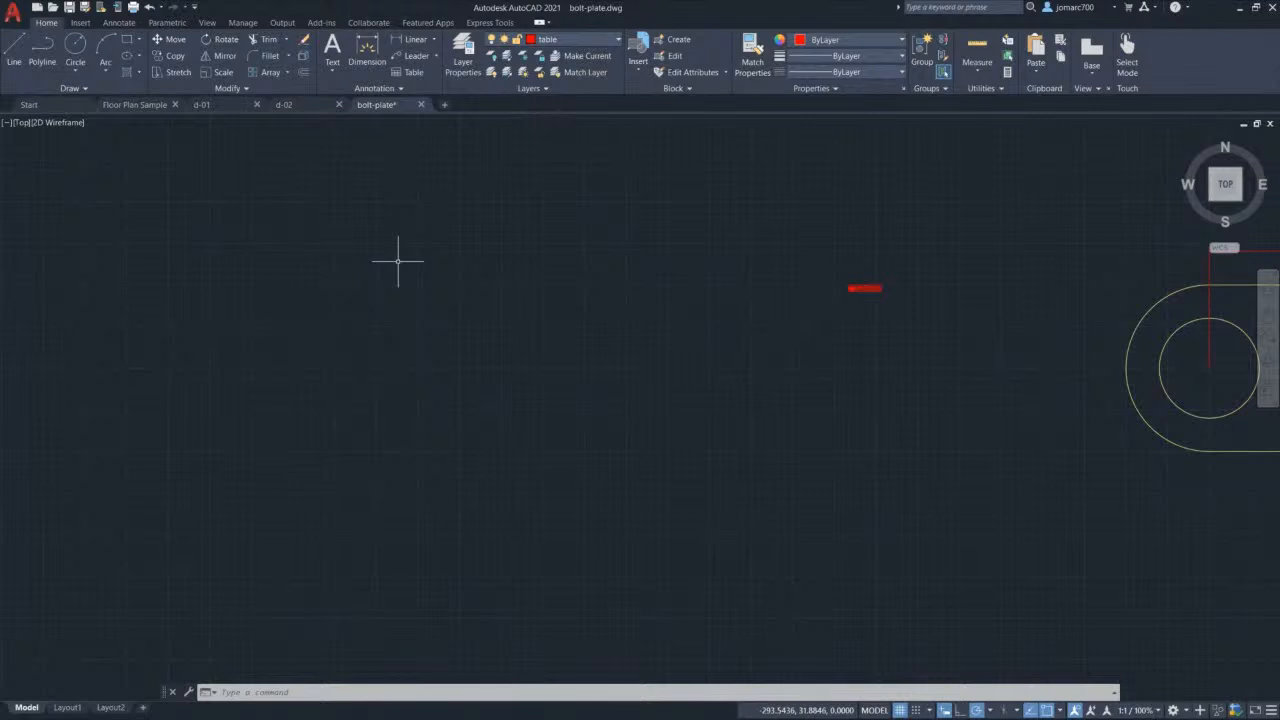
text(rec)
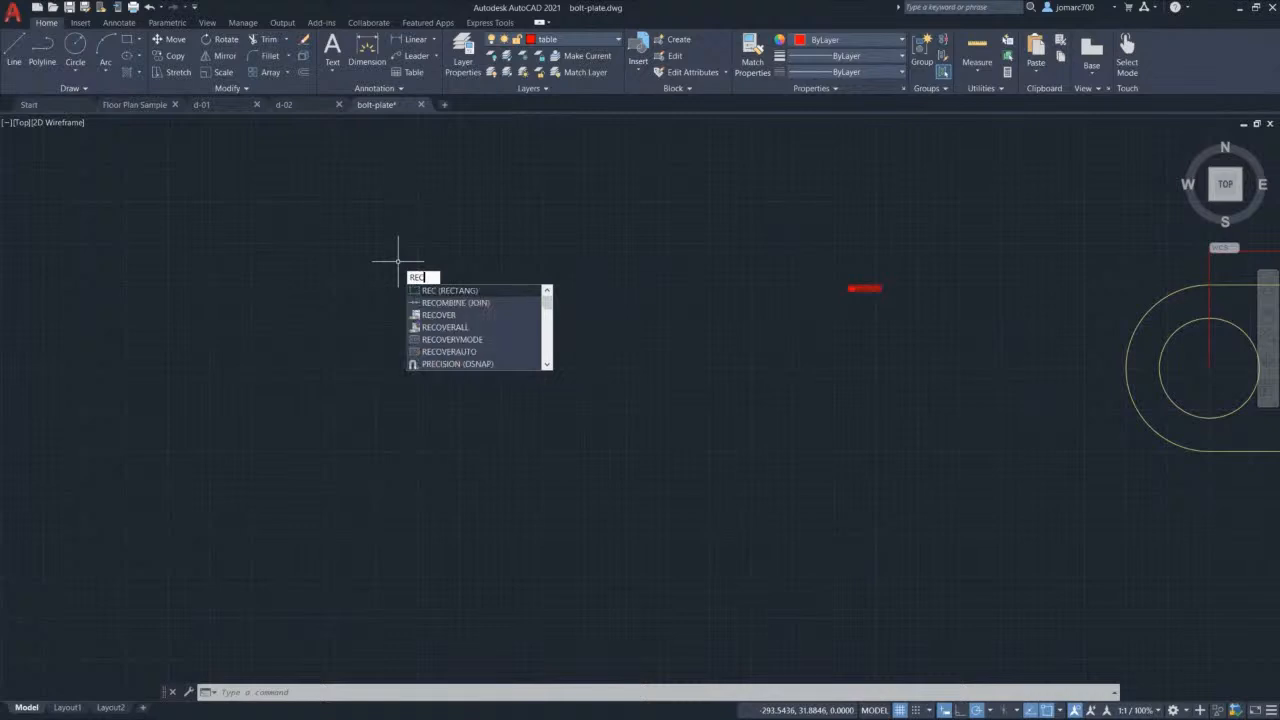
click(440, 292)
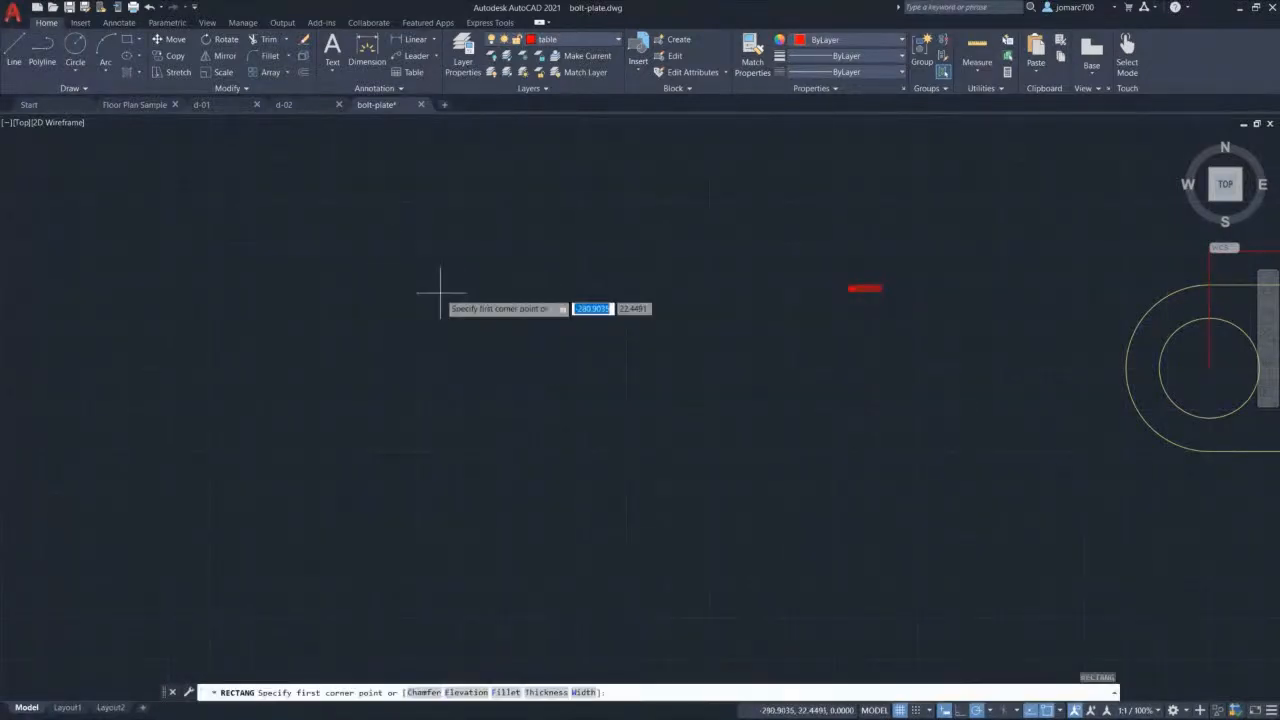
click(265, 244)
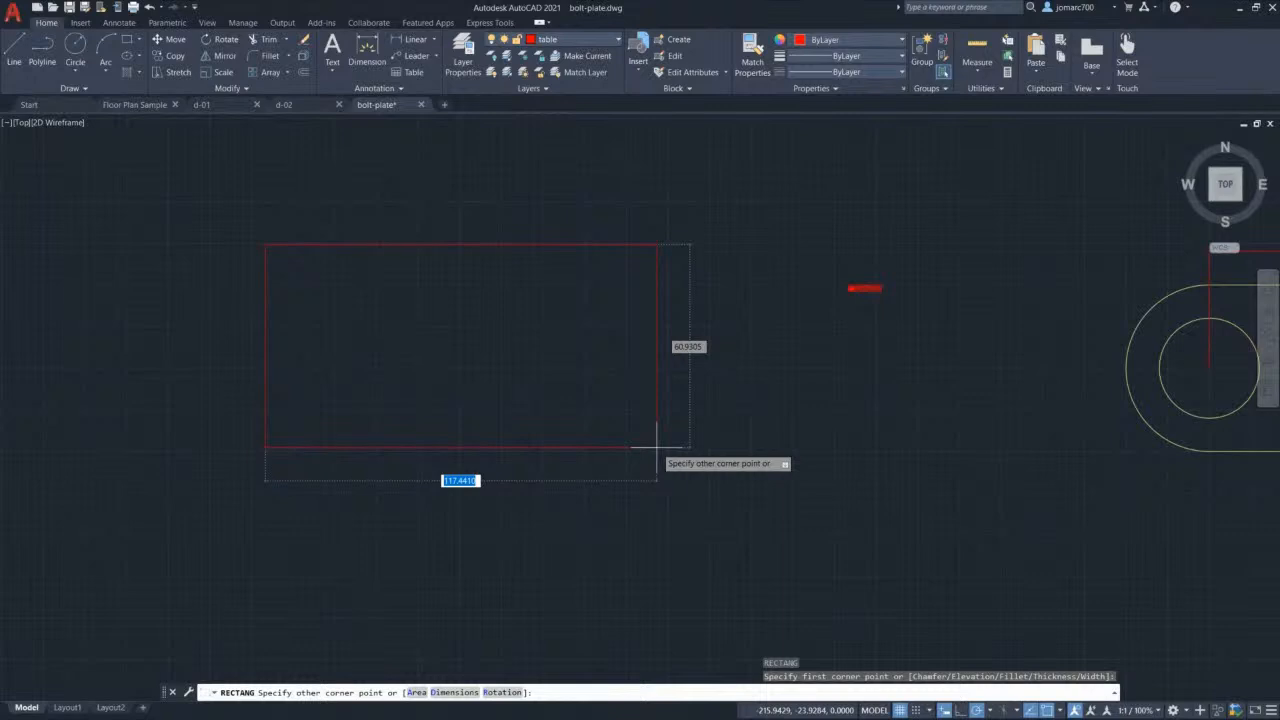
text(420)
key(Tab)
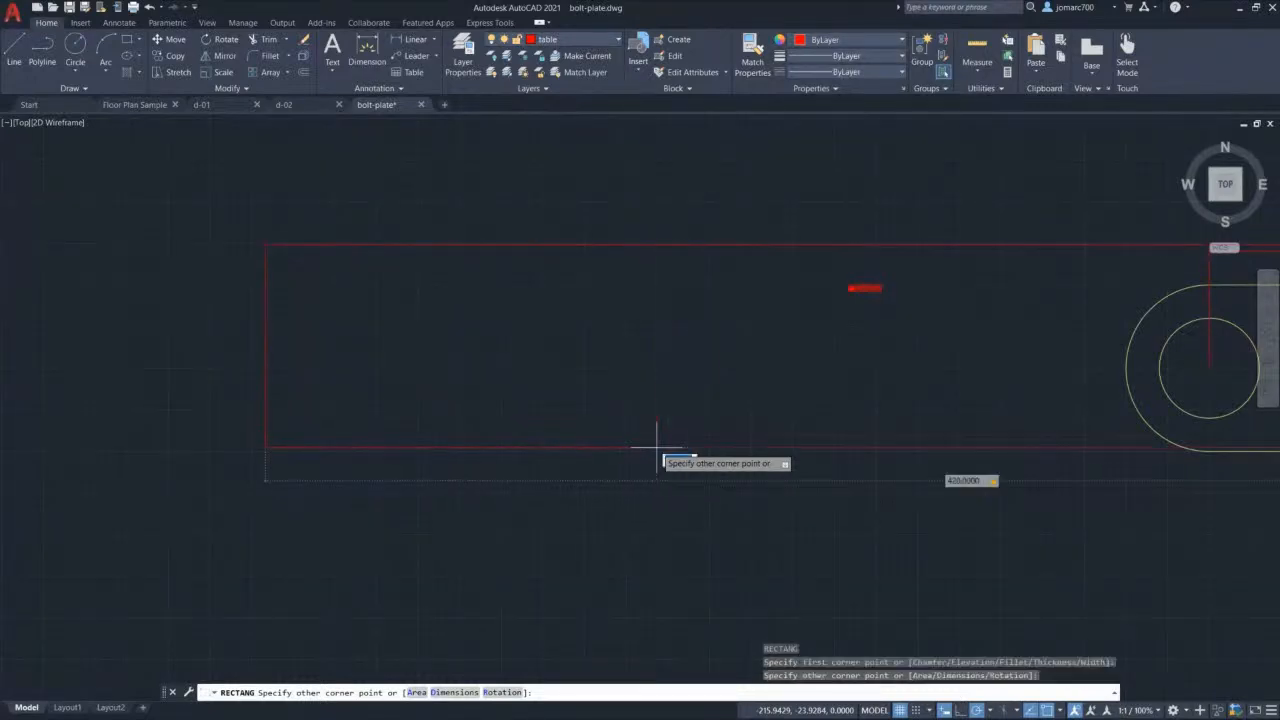
text(297)
key(Return)
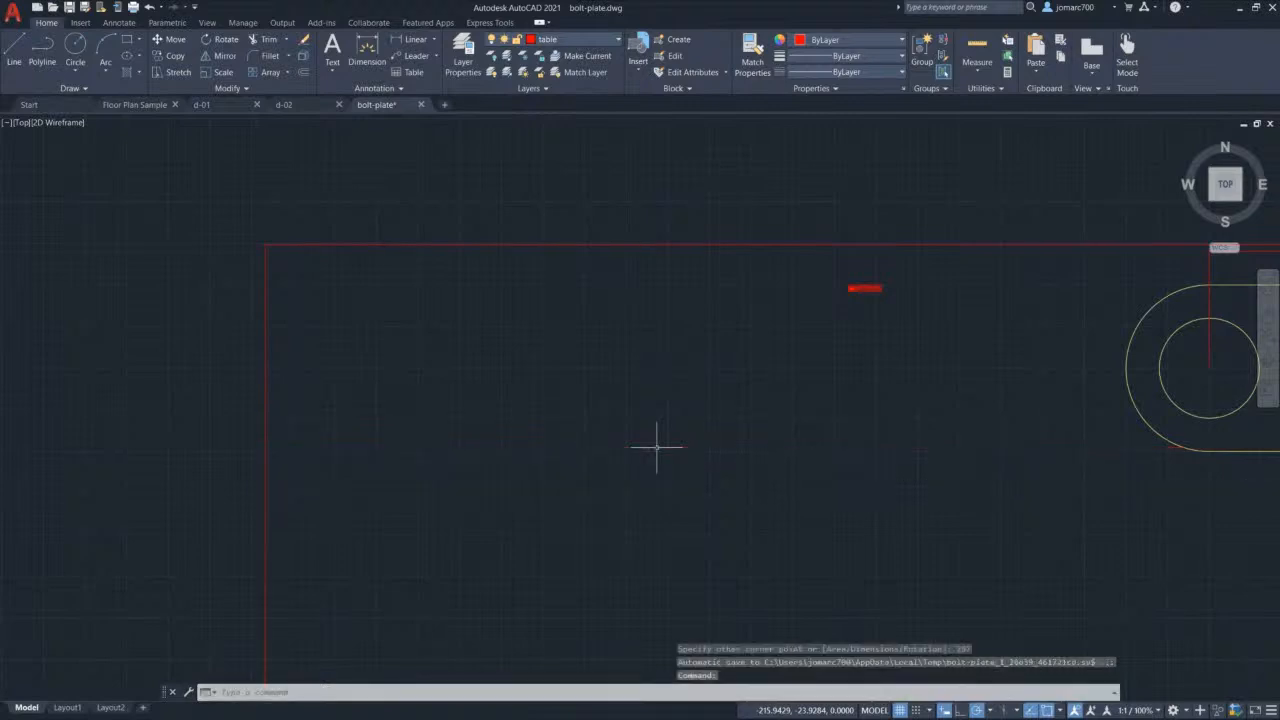
scroll(687, 414, down, 6)
middle_drag(690, 413, 688, 316)
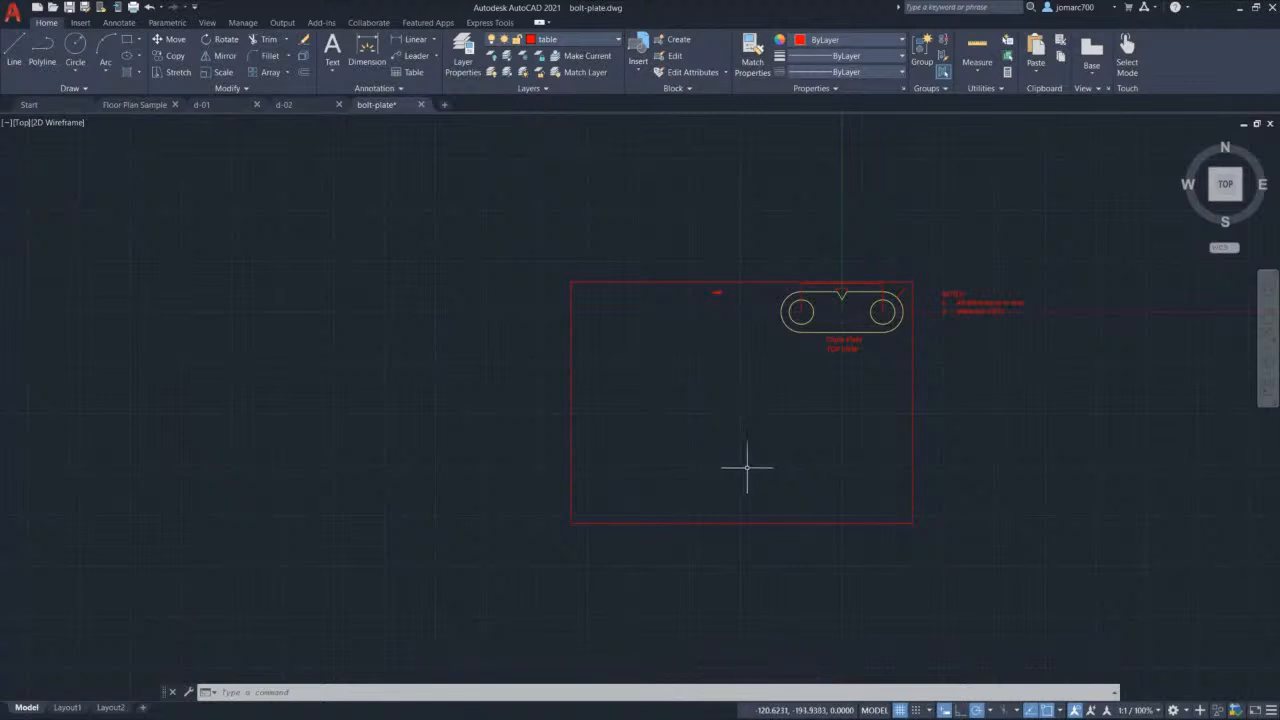
Step: Move the 420 x 297 rectangle to the left of the chain plate and reselect it
click(954, 537)
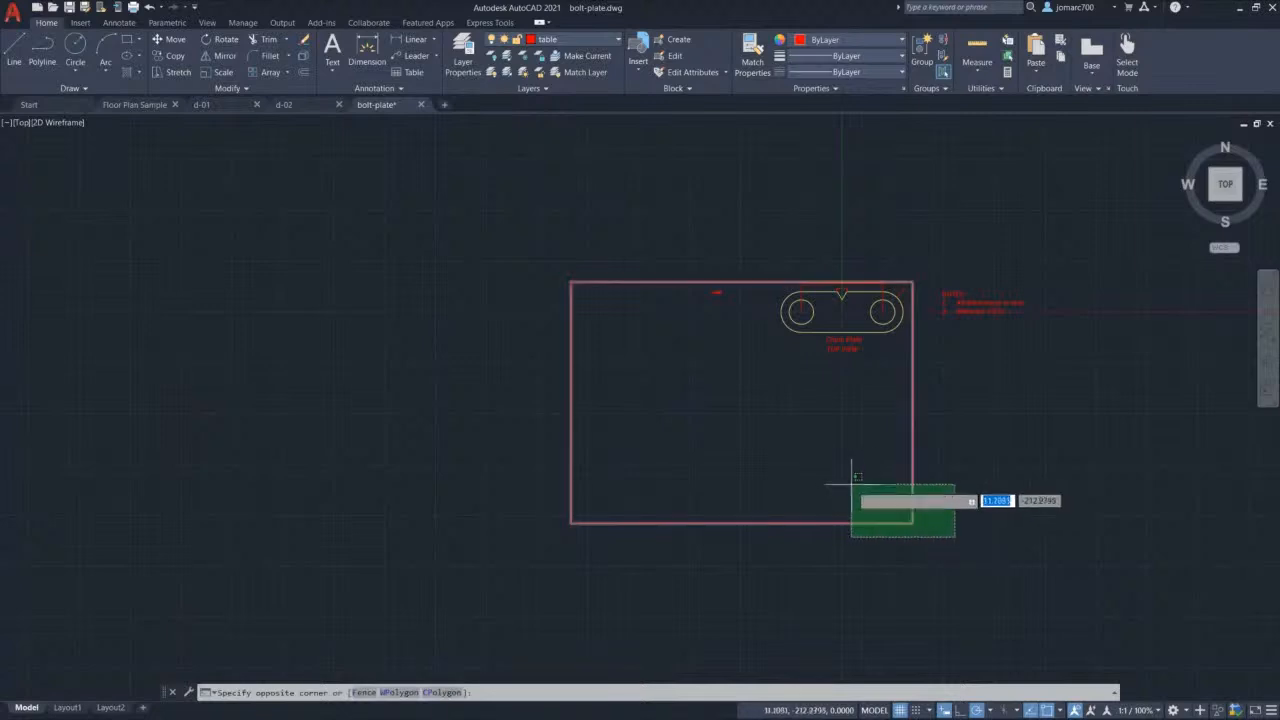
click(836, 472)
text(m)
key(Return)
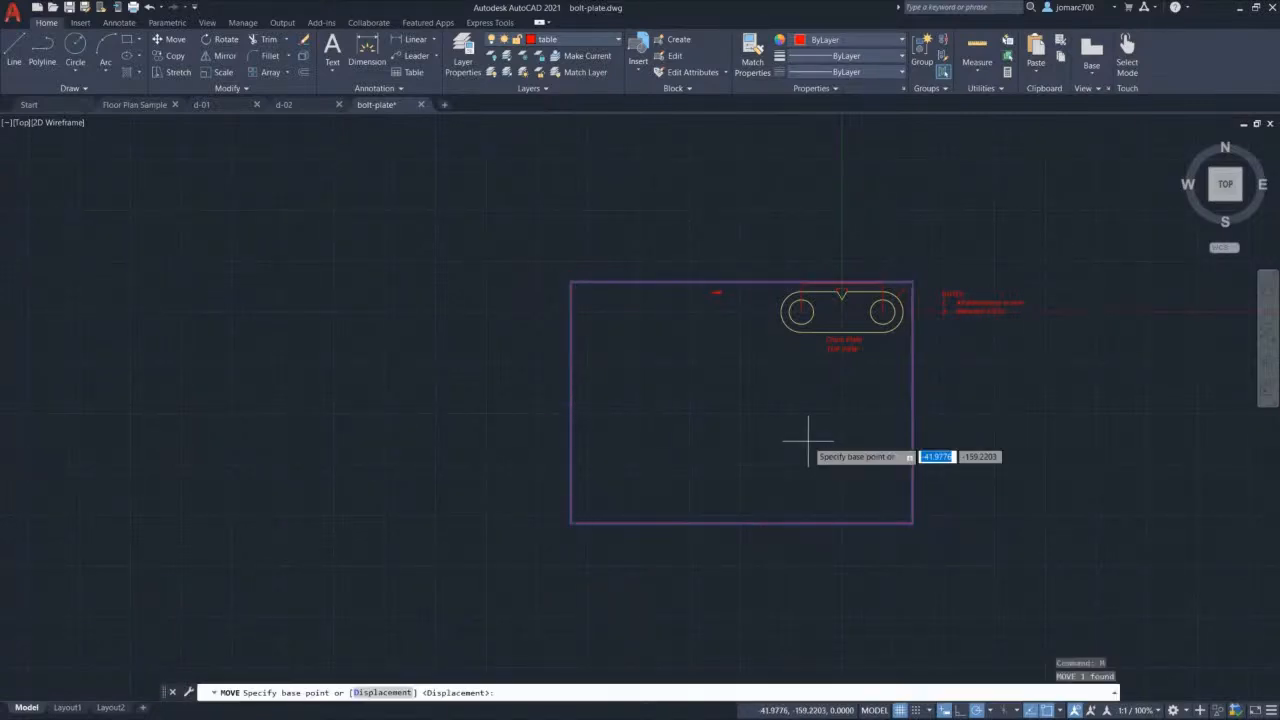
click(760, 404)
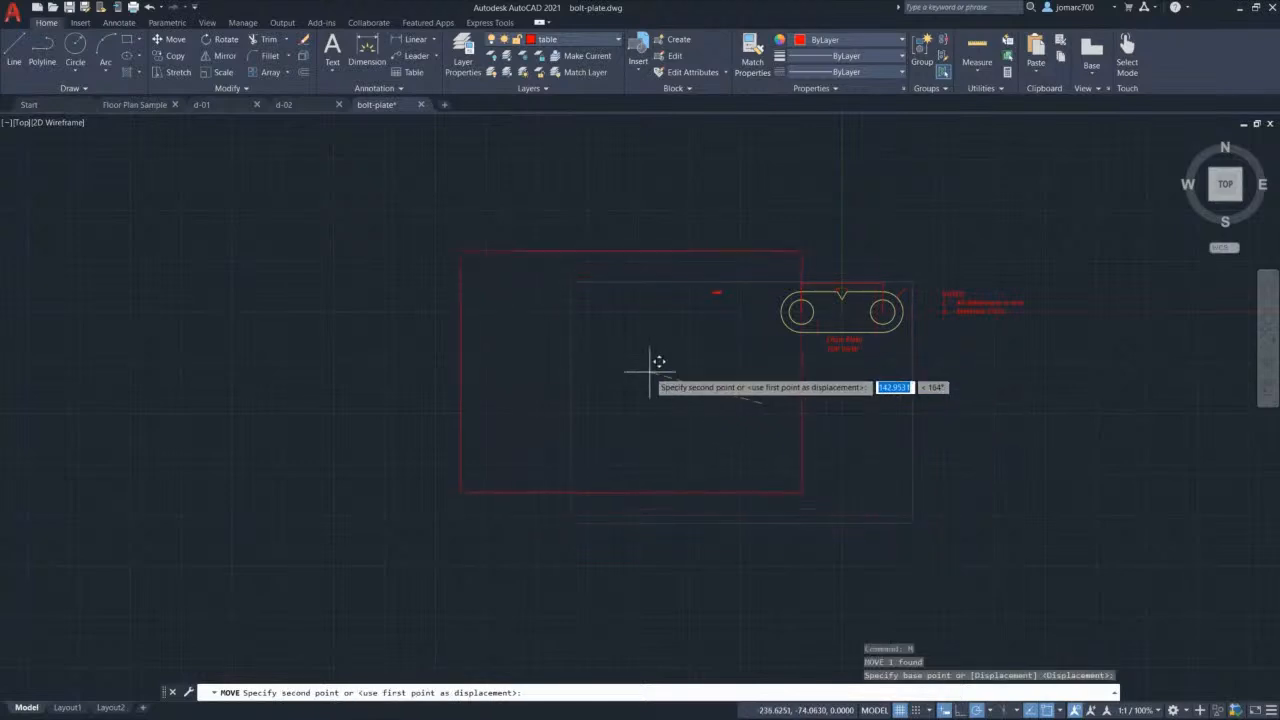
click(545, 362)
scroll(535, 350, up, 2)
middle_drag(503, 331, 674, 346)
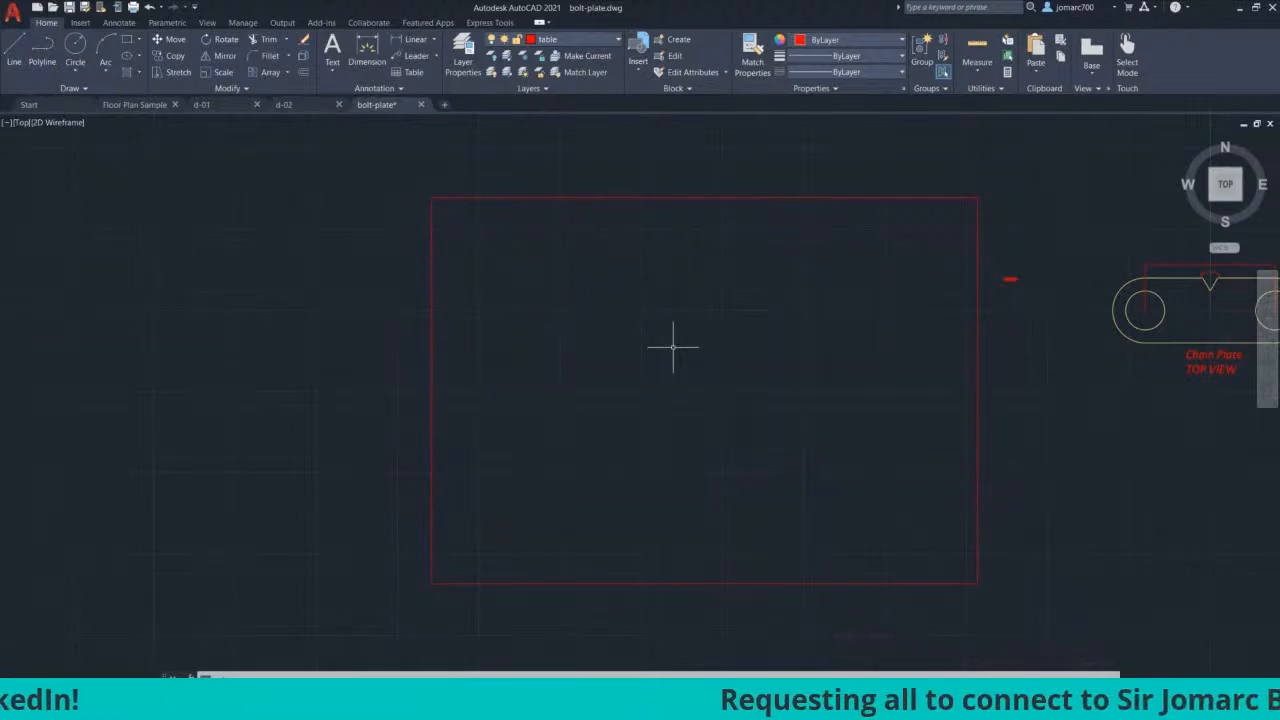
click(700, 240)
click(640, 183)
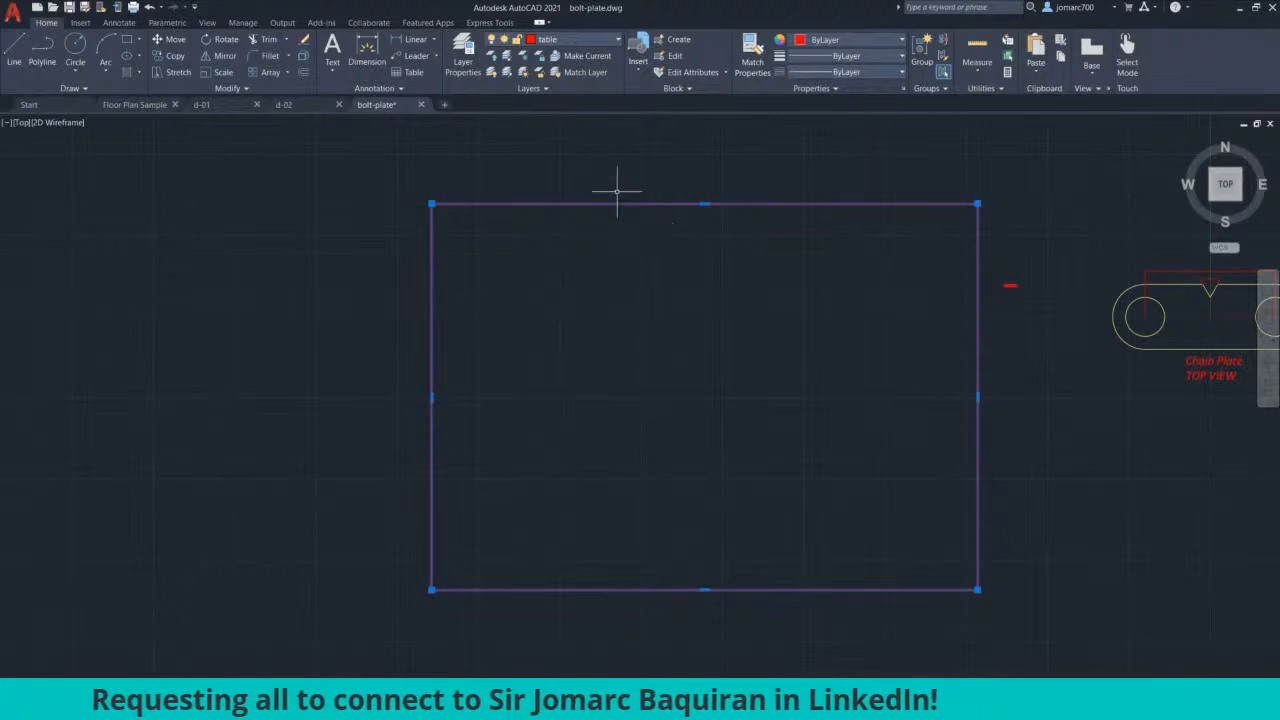
Step: Assign the selected rectangle to the titleblock layer and clear the selection
click(559, 39)
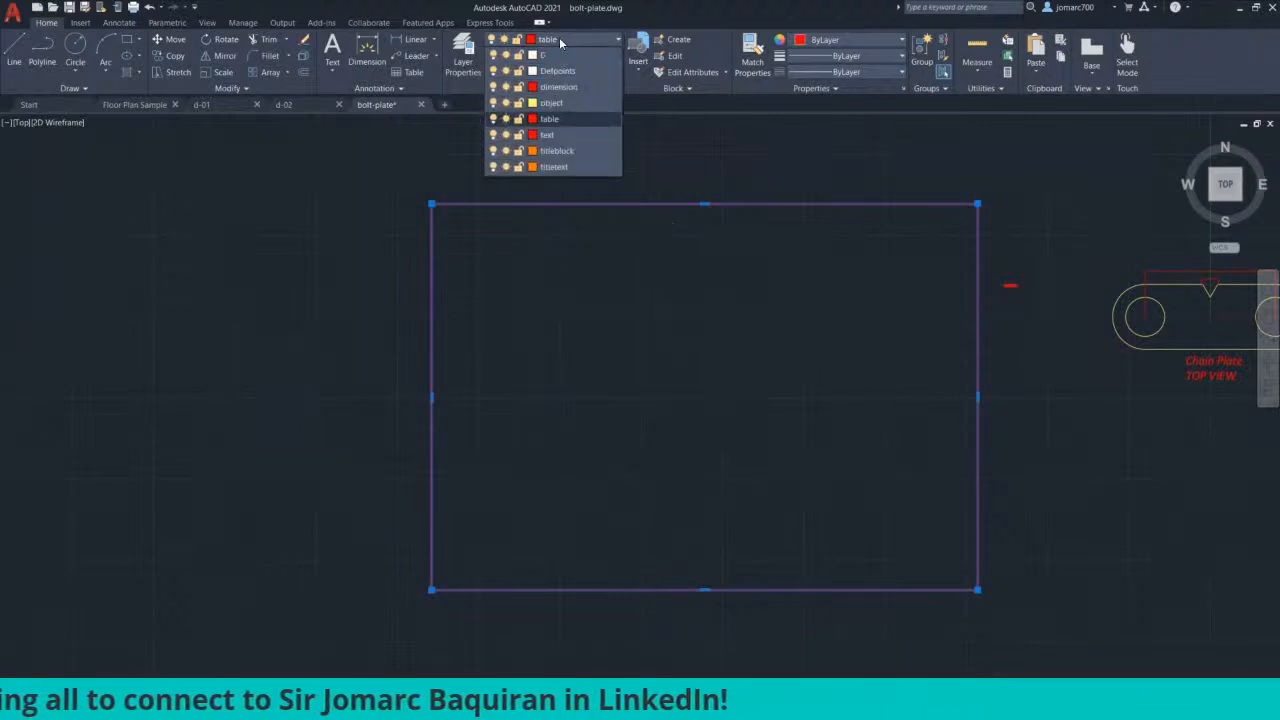
click(576, 150)
click(655, 174)
key(Escape)
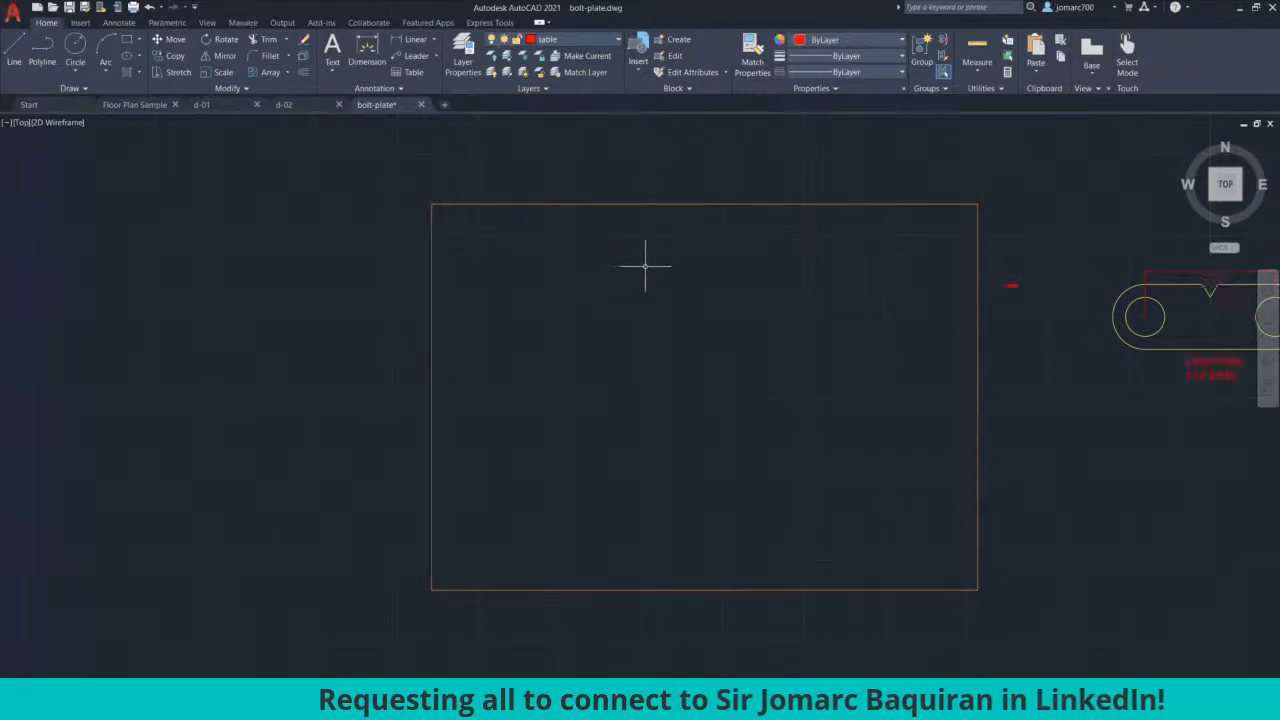
click(303, 76)
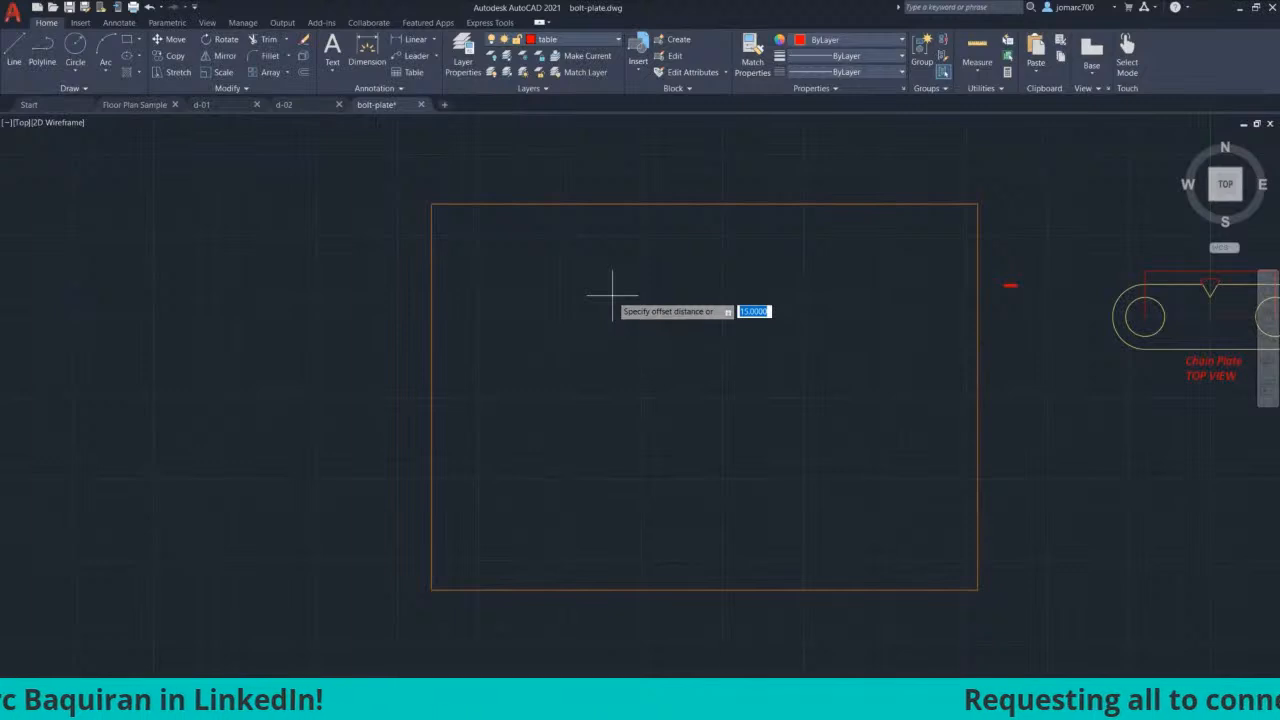
Step: Offset the orange title-block rectangle 15 units inward to form a double-line frame
text(15)
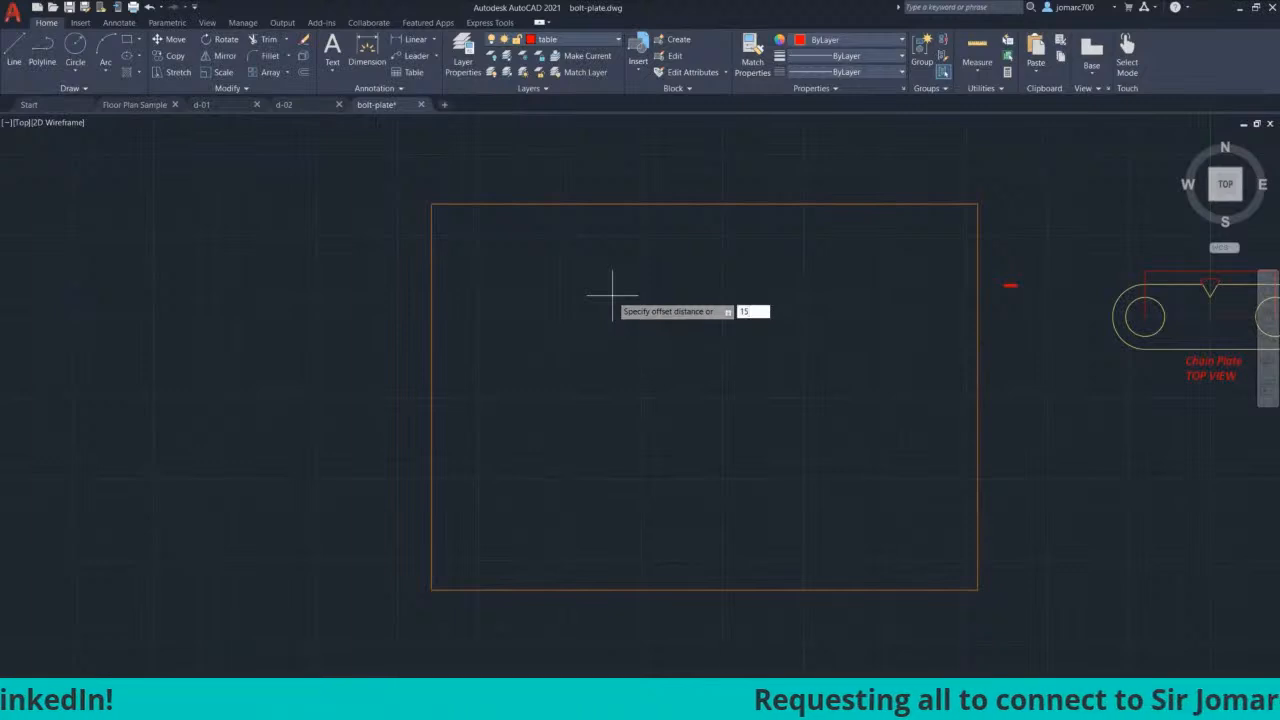
key(Return)
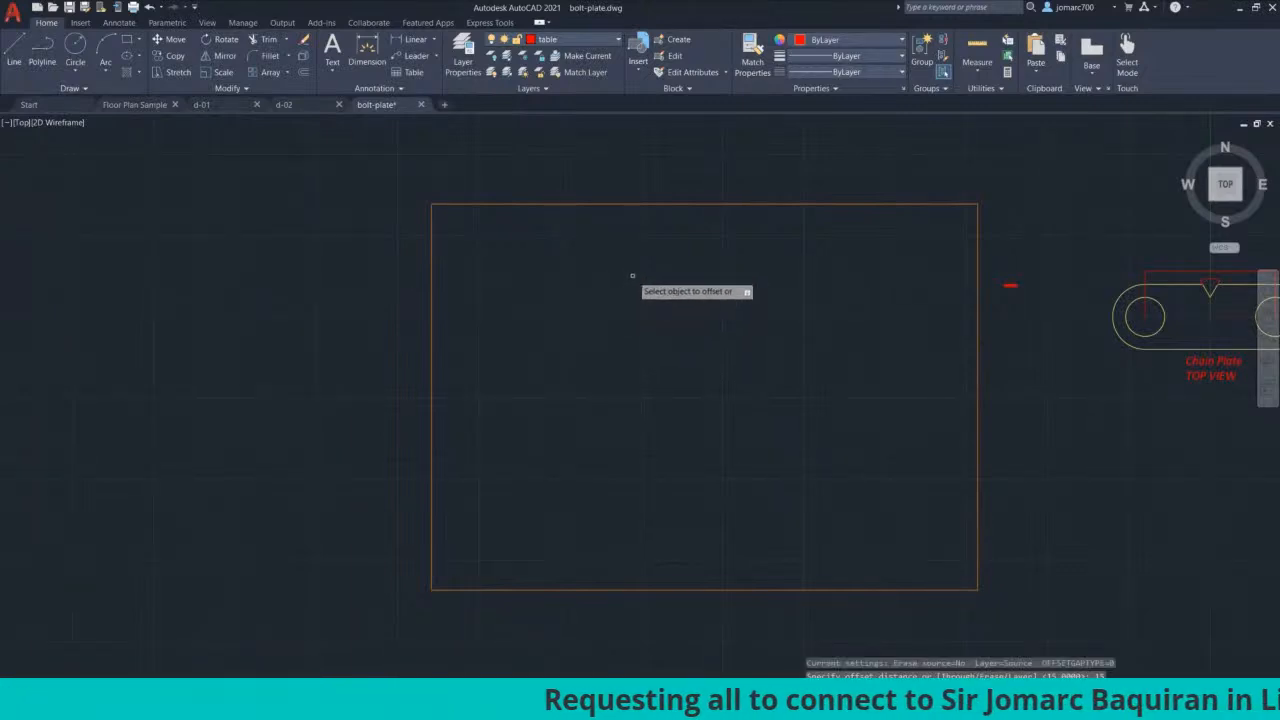
click(649, 203)
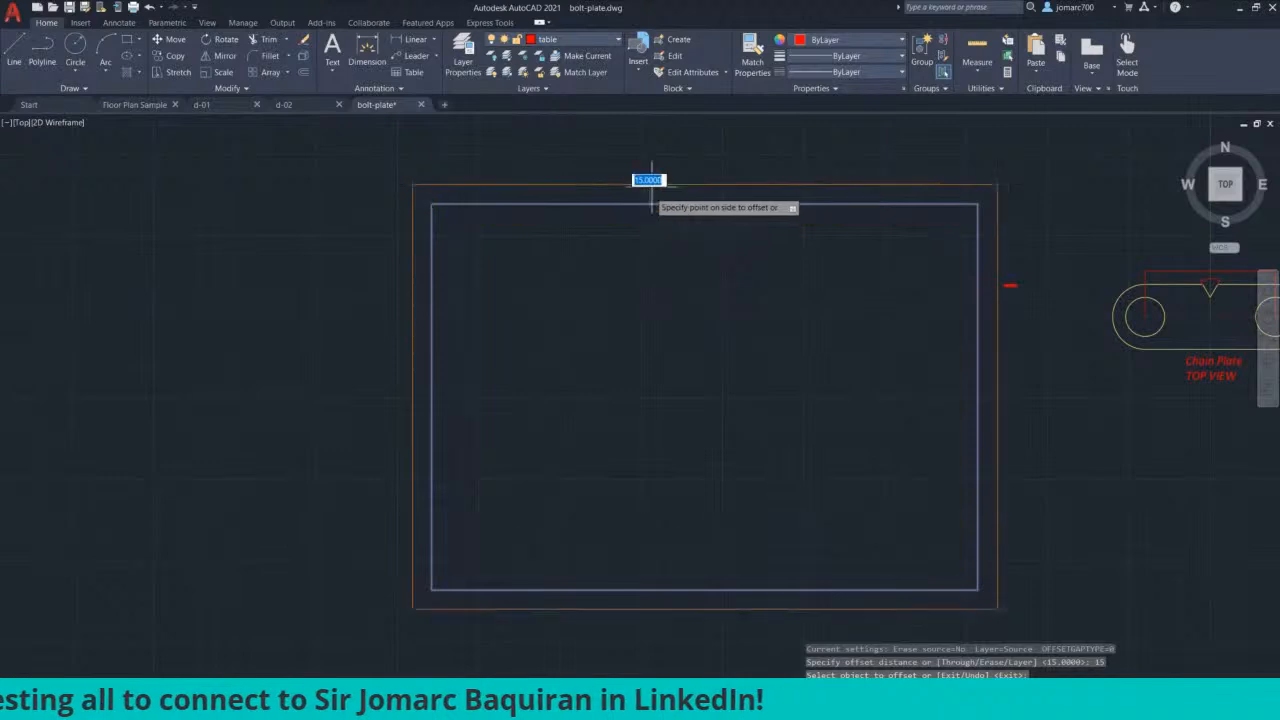
click(655, 262)
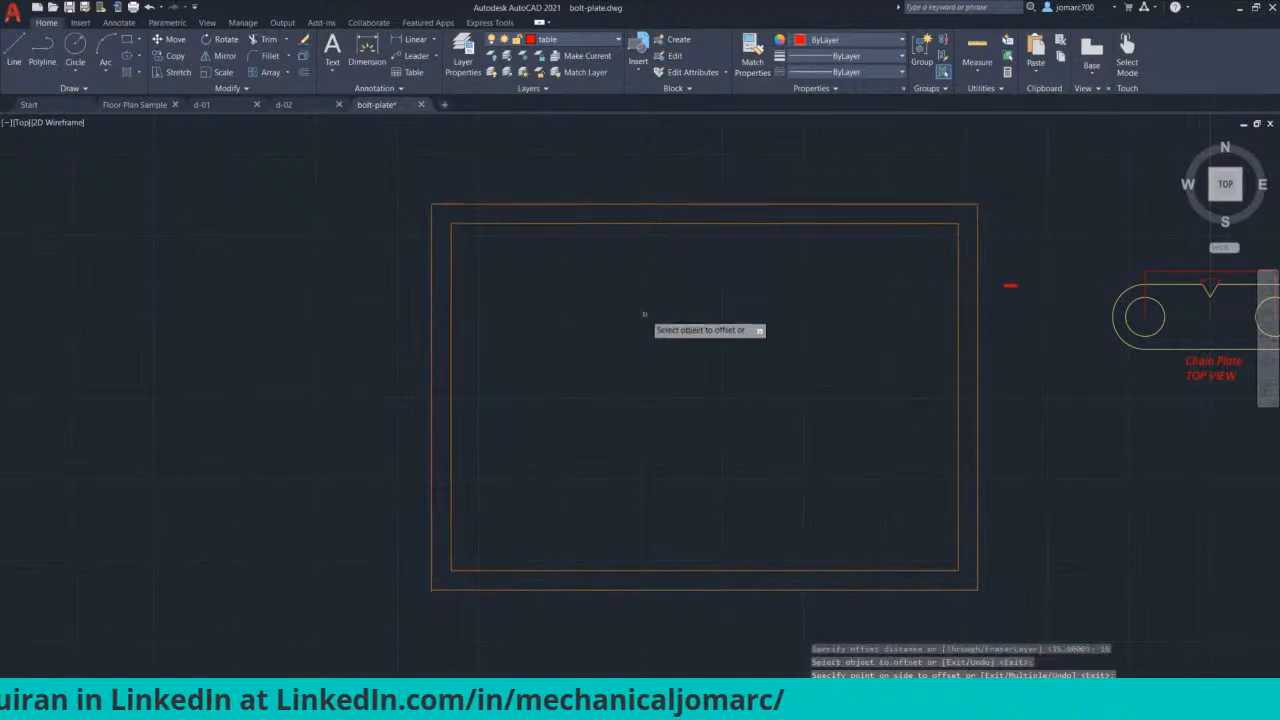
key(Escape)
key(Escape)
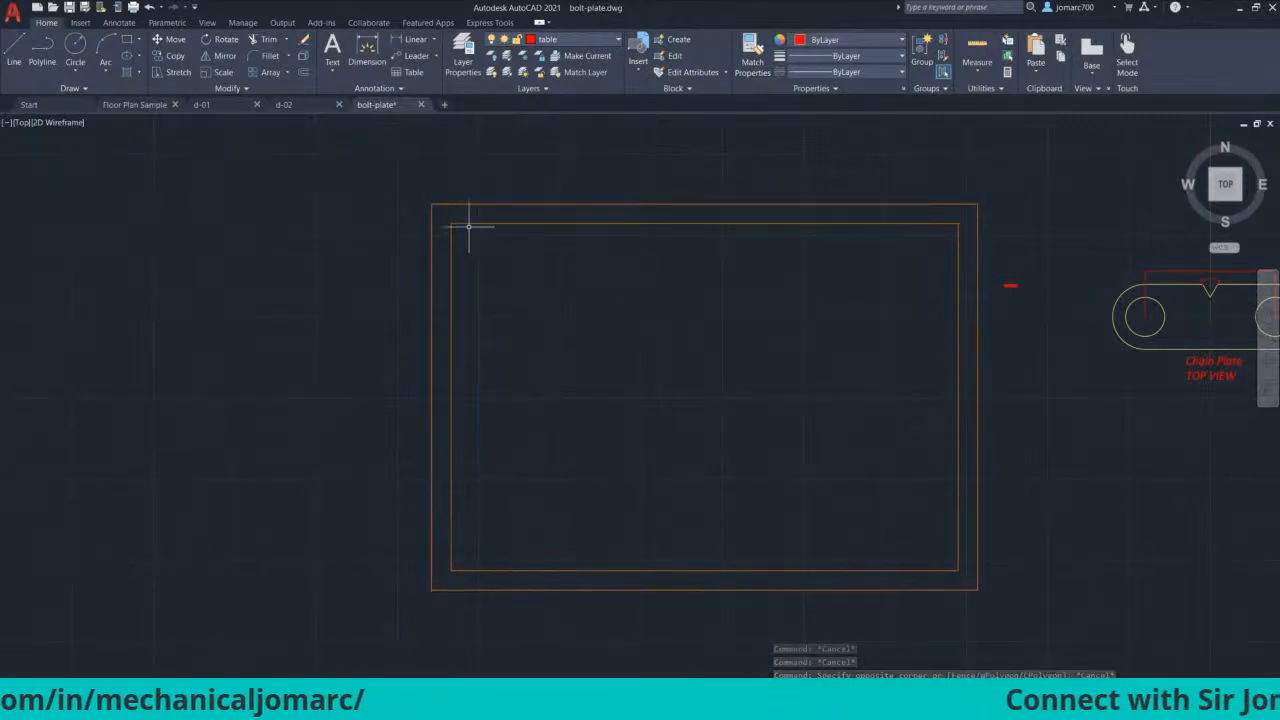
click(407, 183)
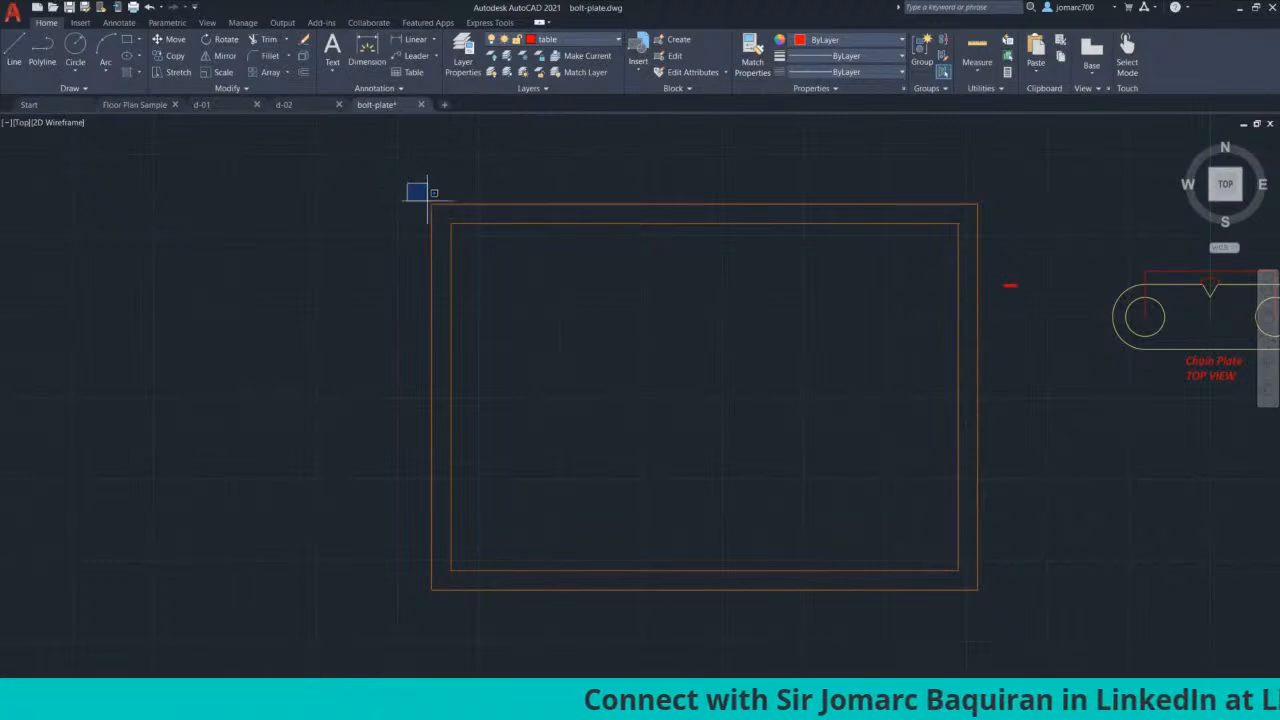
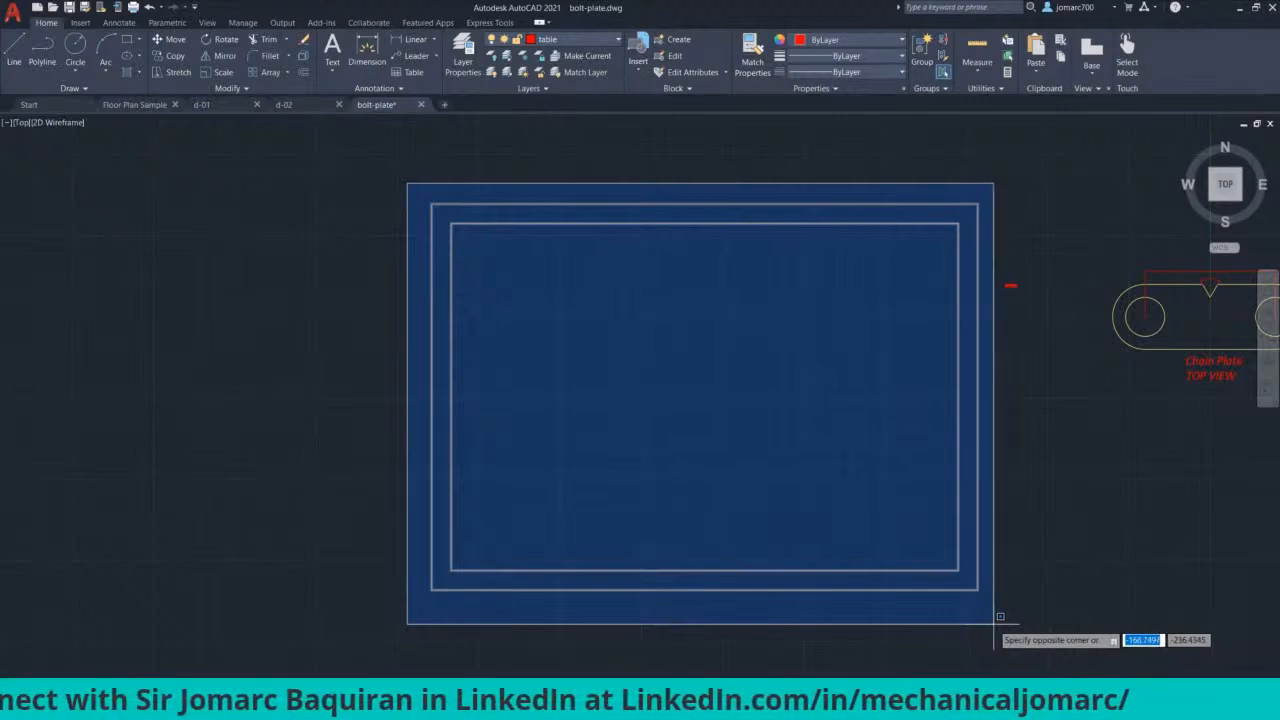
Step: Copy both title-block rectangles using the outer lower-left corner as base point, then go to Layout1
click(999, 617)
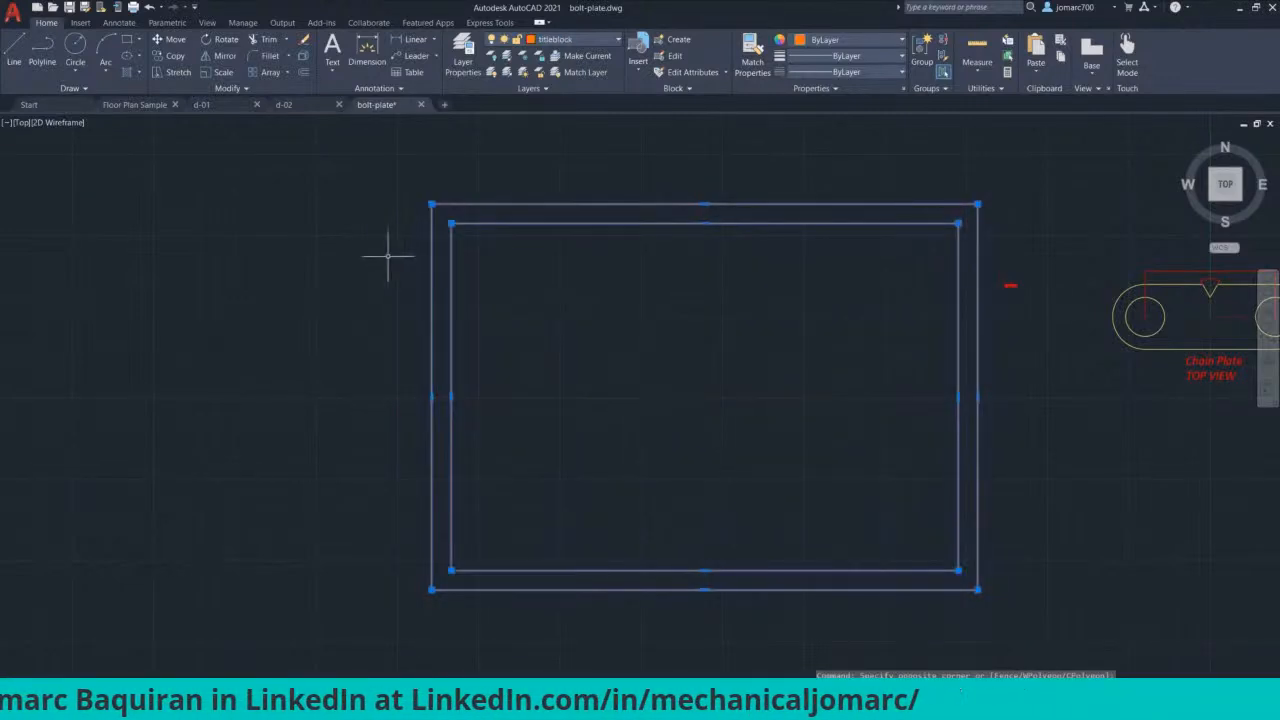
right_click(307, 222)
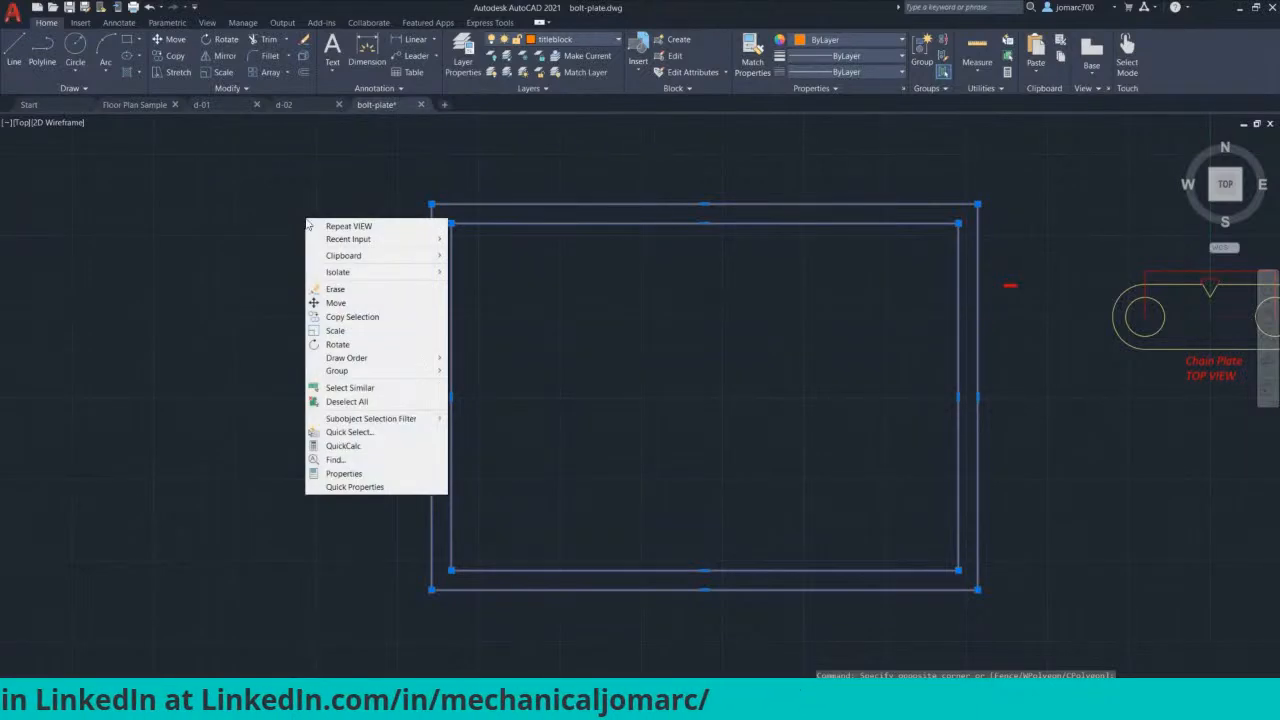
mouse_move(392, 262)
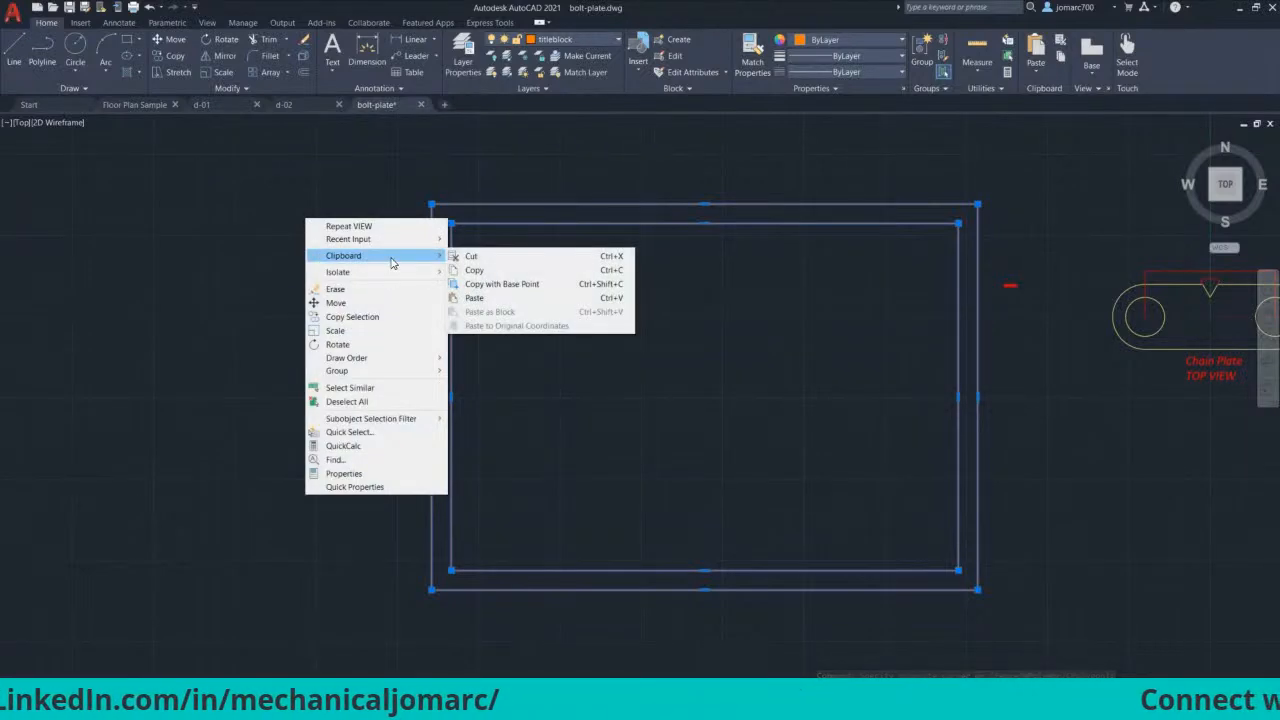
click(561, 290)
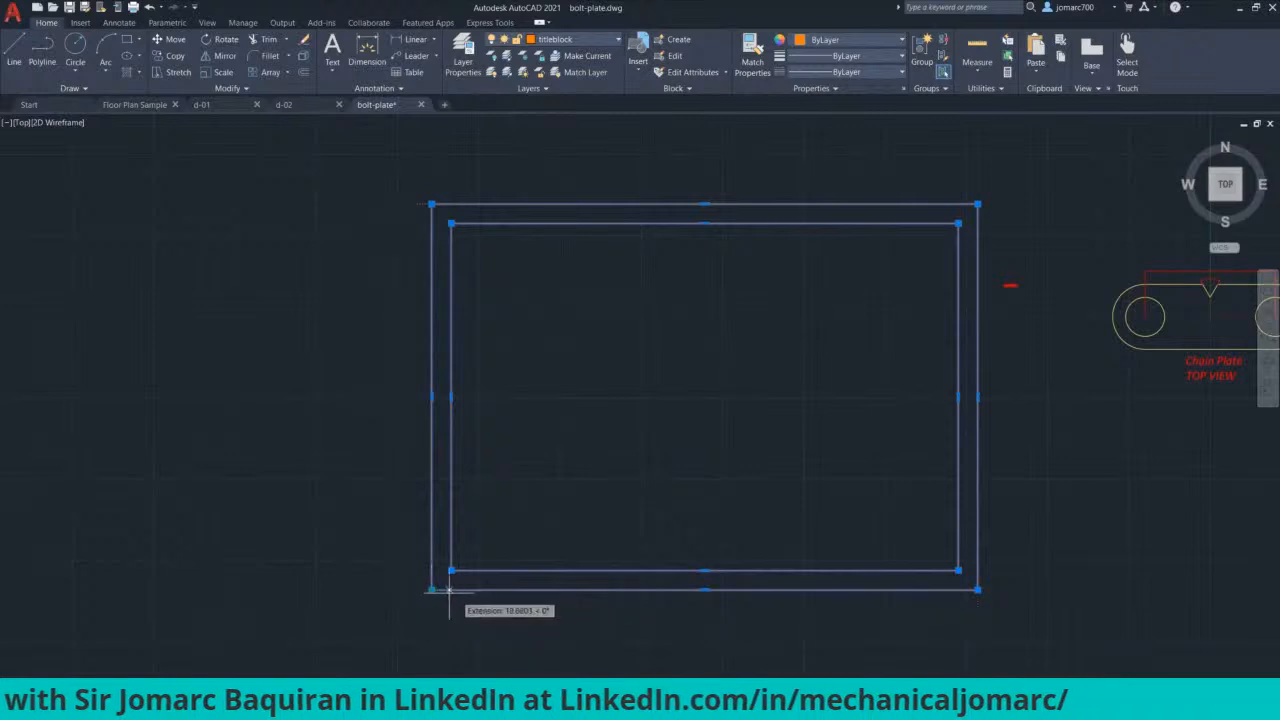
mouse_move(432, 590)
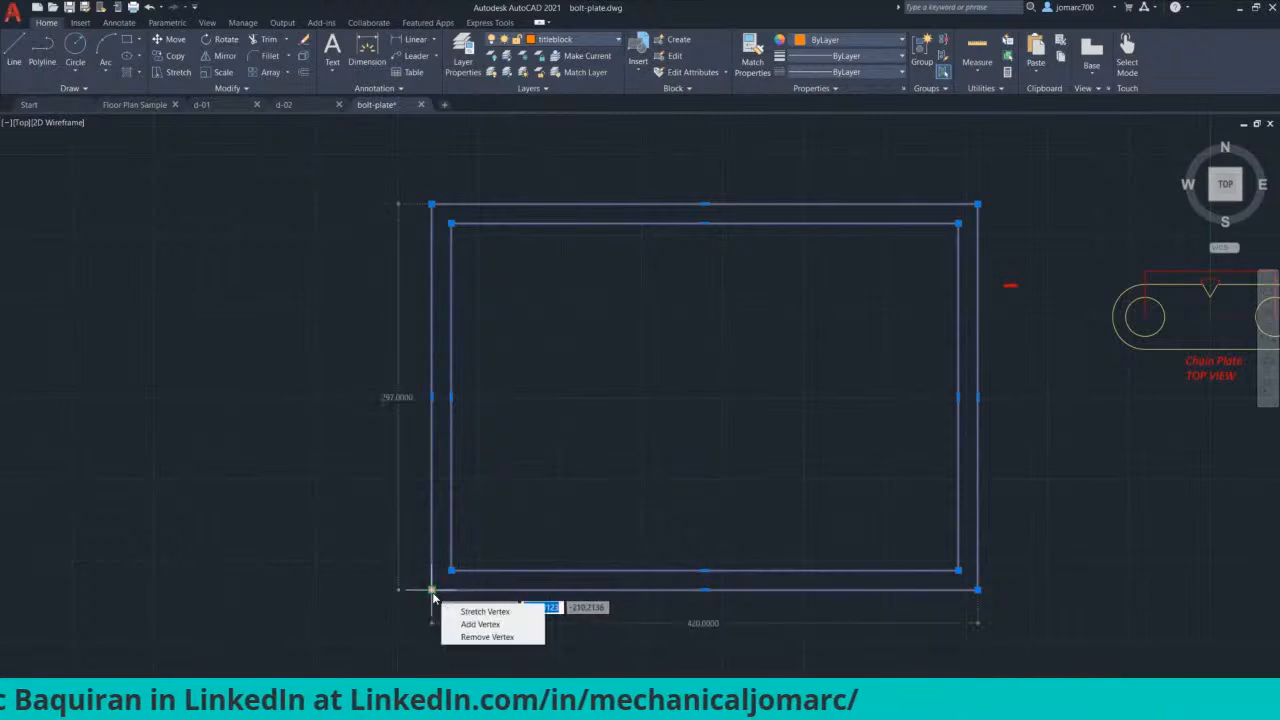
click(432, 591)
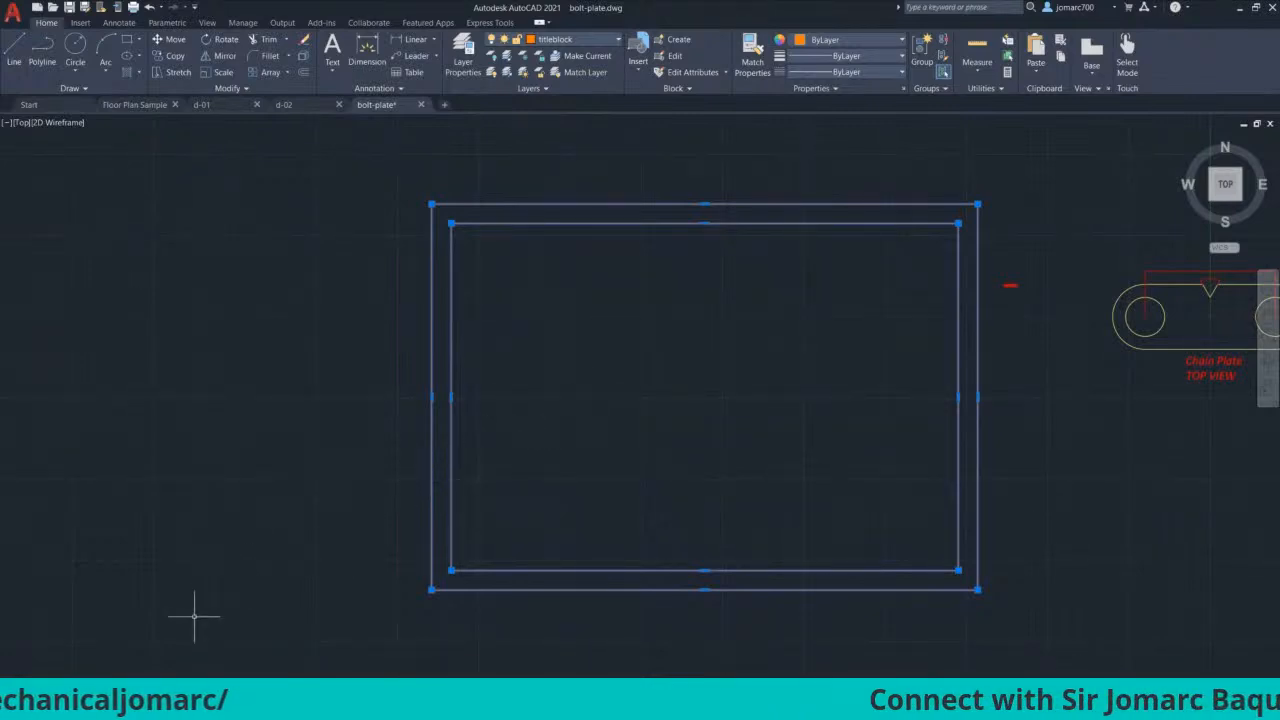
mouse_move(52, 712)
click(62, 686)
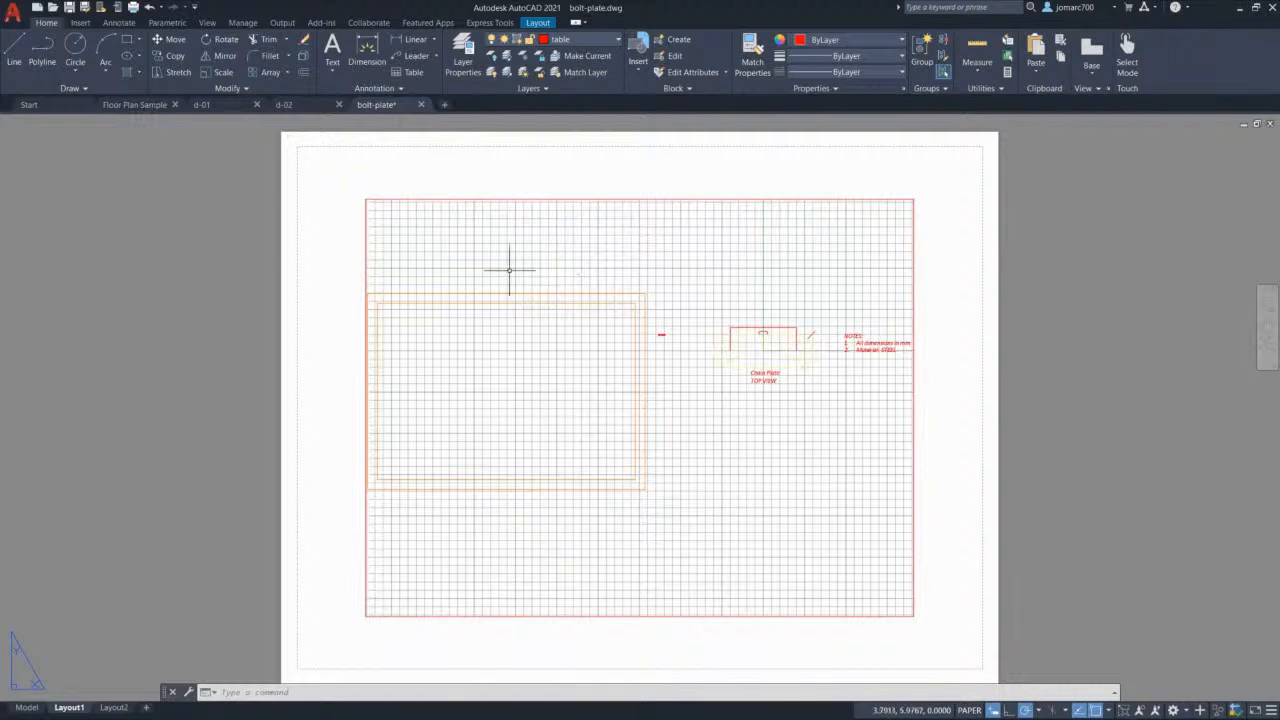
Step: Delete the default viewport from Layout1
scroll(389, 230, down, 2)
scroll(380, 234, up, 1)
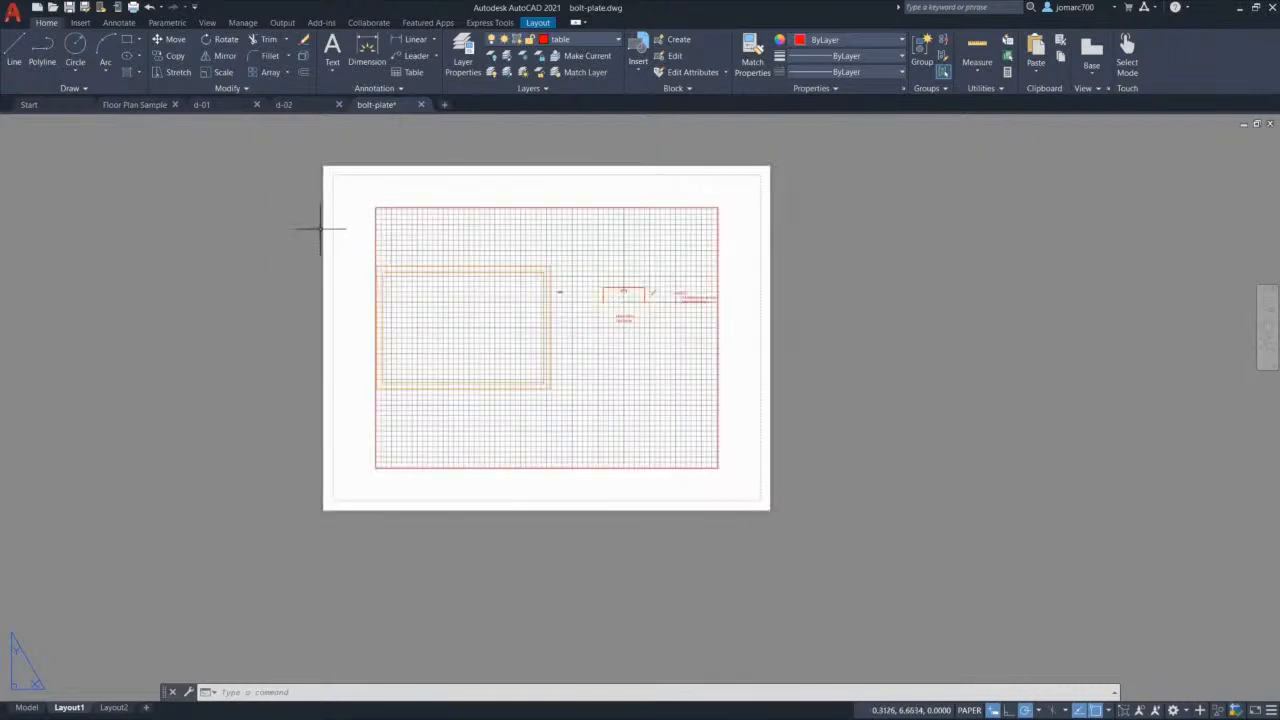
click(285, 142)
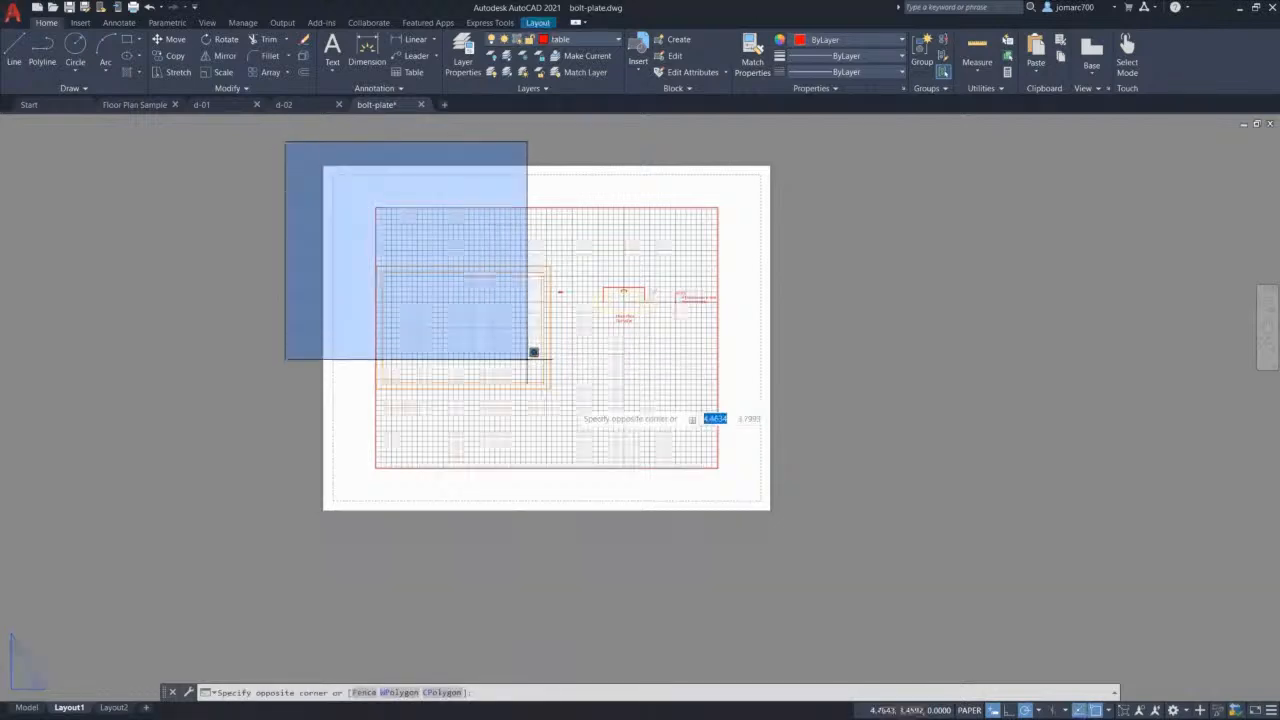
click(851, 571)
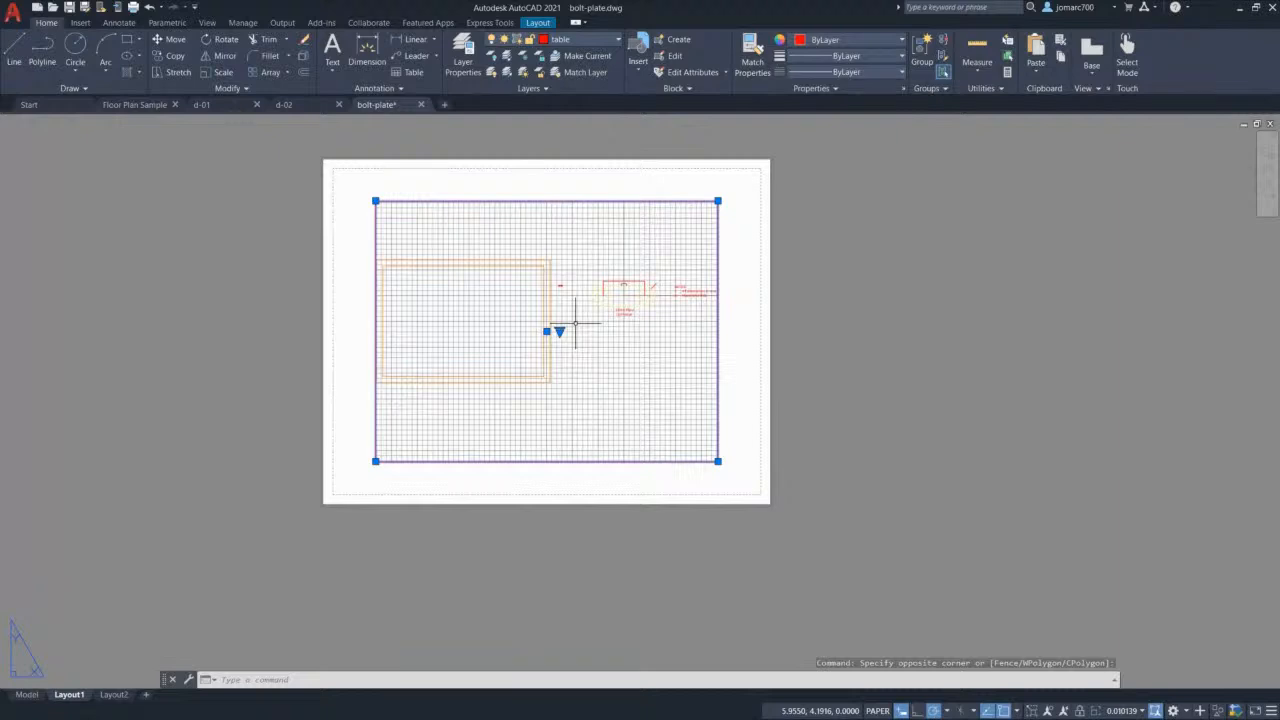
key(Delete)
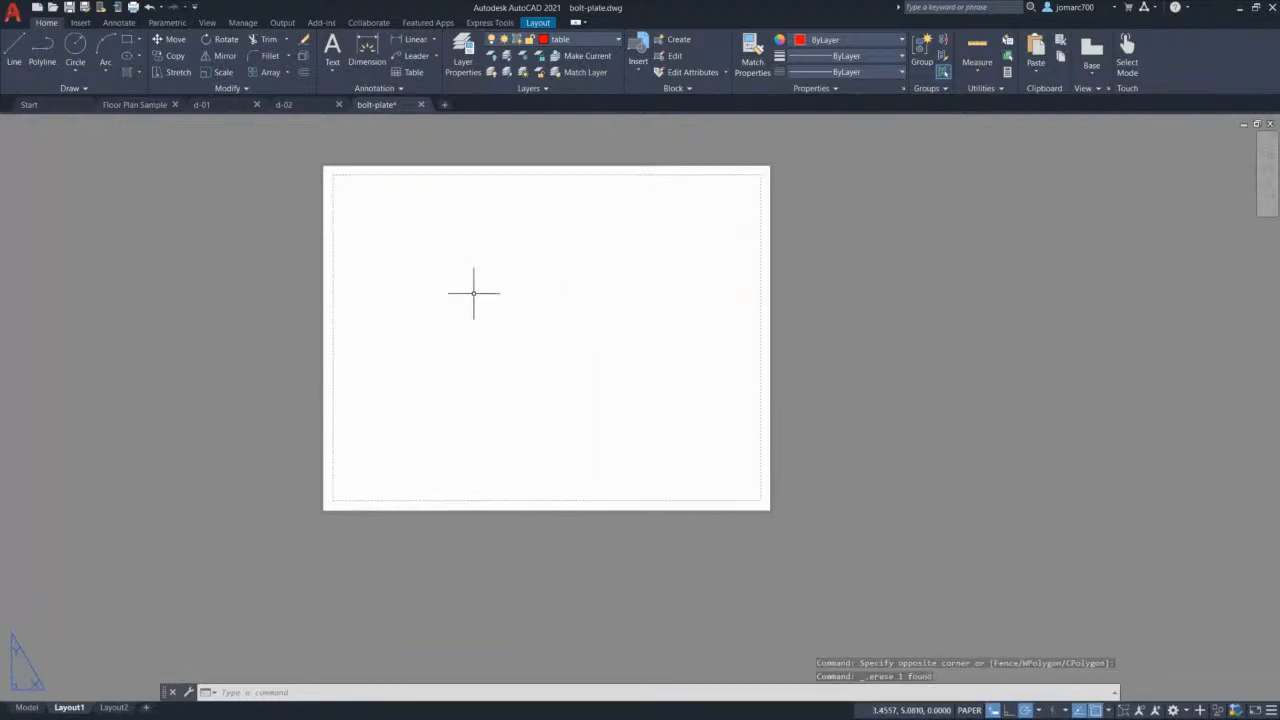
Step: Paste the copied title block into paper space at insertion point 0,0
key(ctrl+v)
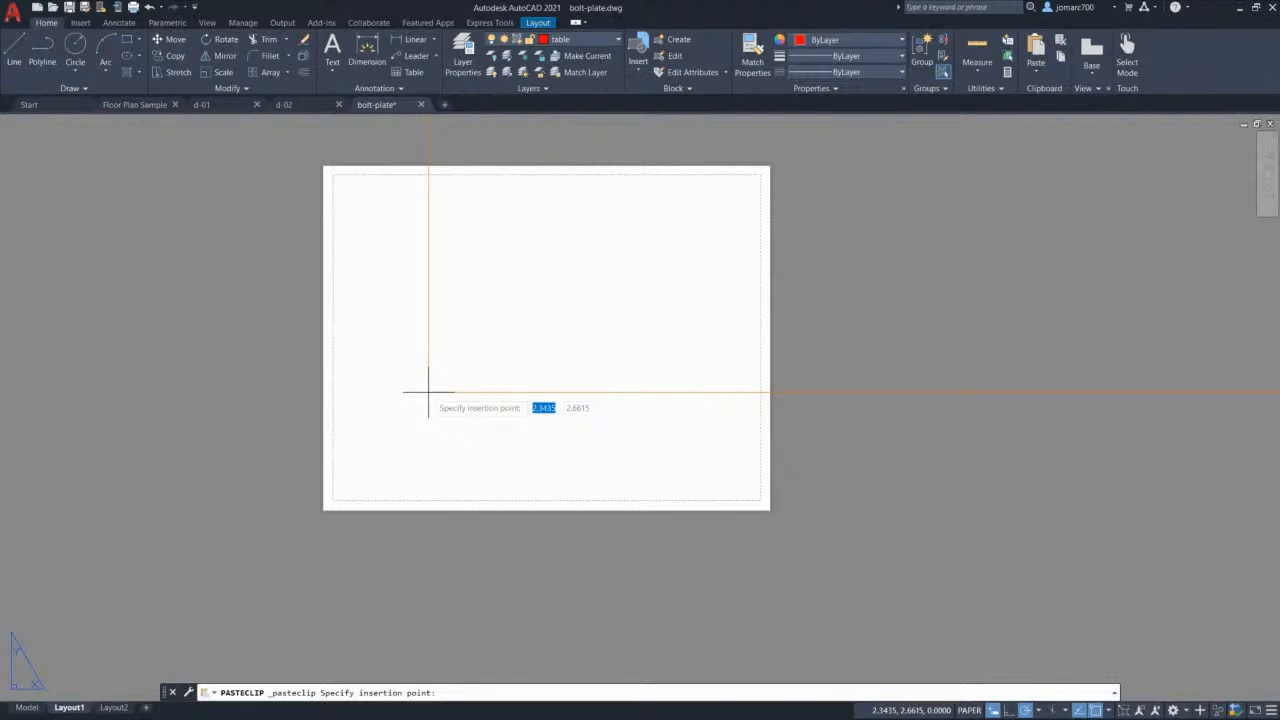
text(0)
key(Tab)
text(0)
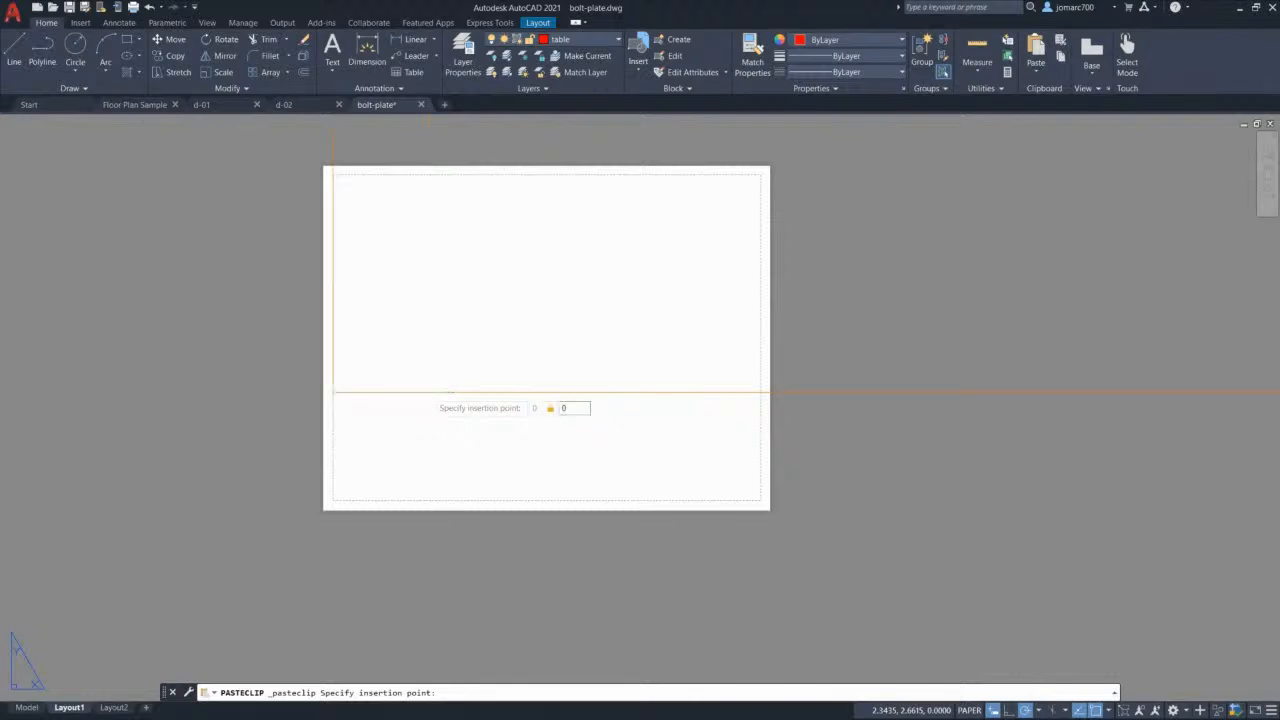
key(Return)
scroll(490, 350, down, 5)
scroll(556, 321, down, 3)
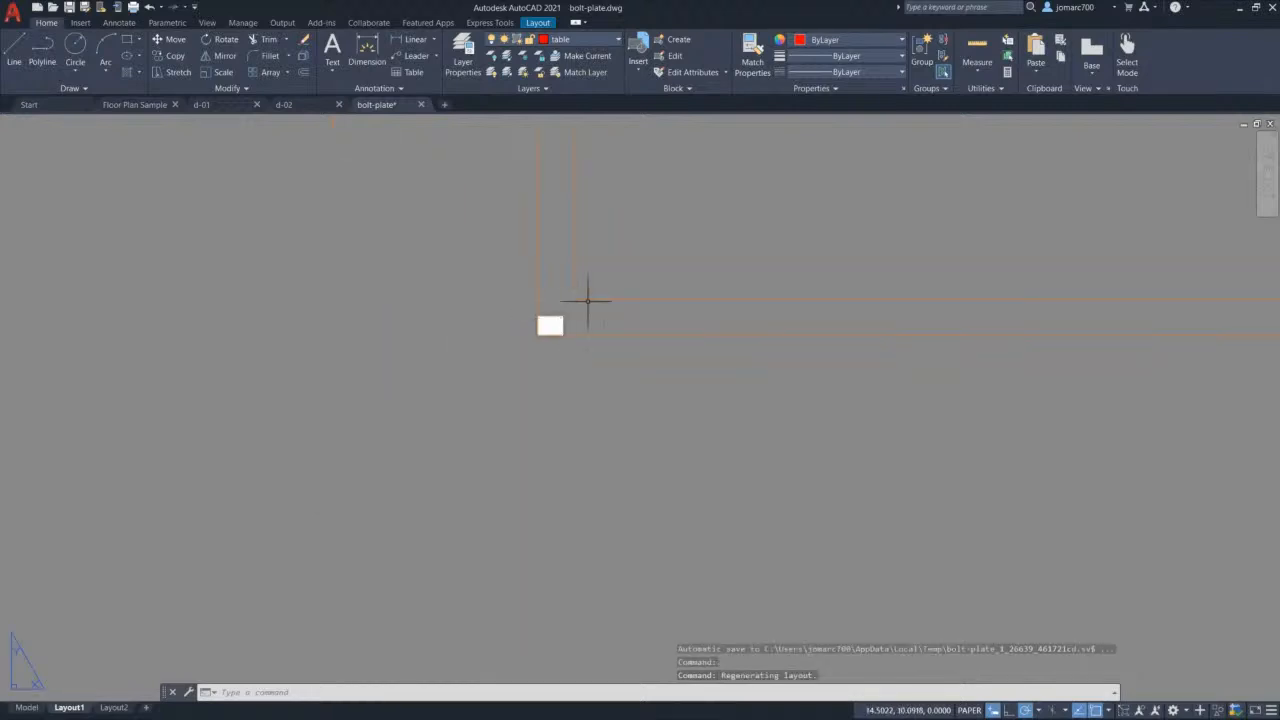
middle_drag(588, 300, 485, 446)
scroll(554, 386, down, 2)
middle_drag(582, 353, 552, 411)
scroll(552, 411, up, 1)
scroll(548, 412, down, 2)
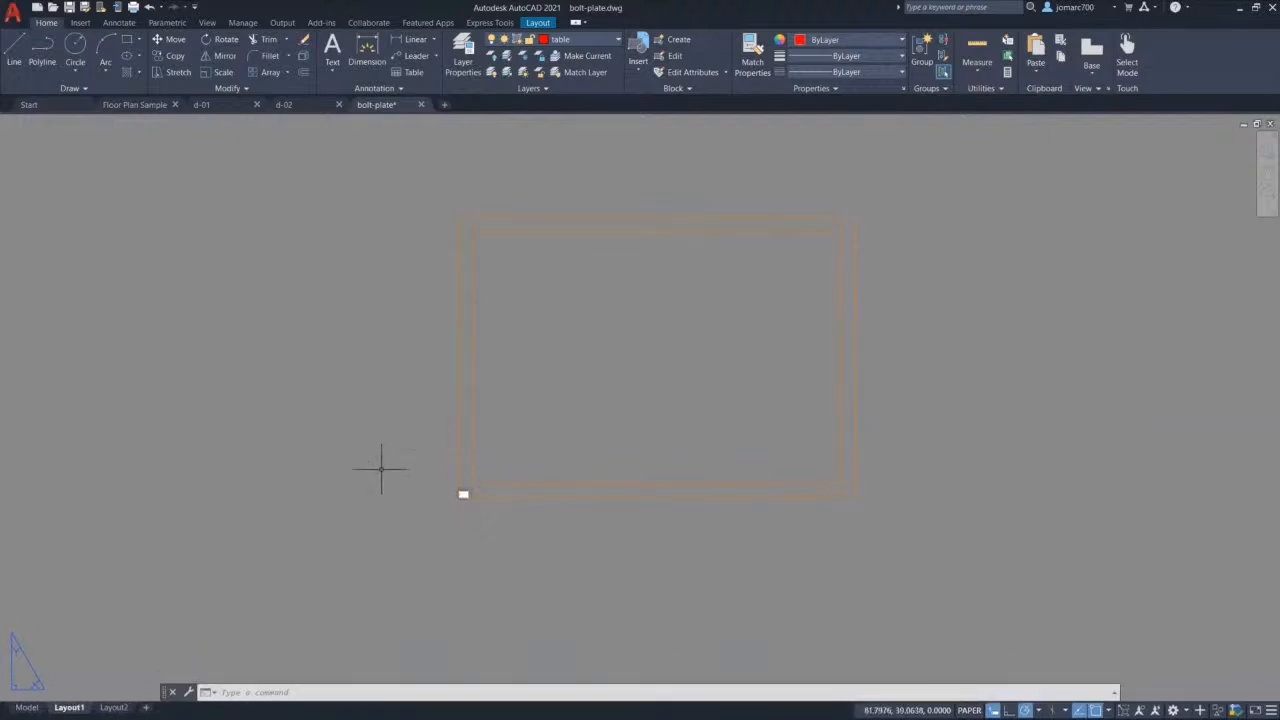
Step: Rename the Layout1 tab to 'ISO A3-Landscape'
right_click(71, 709)
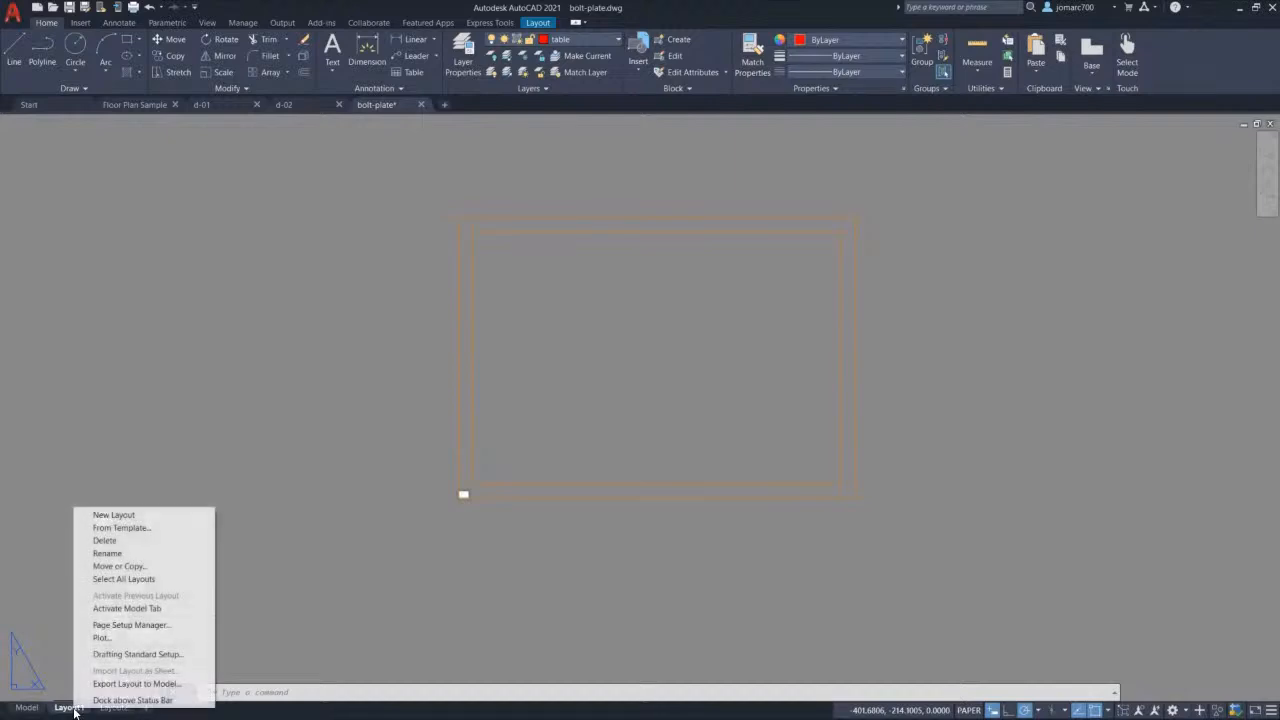
click(151, 554)
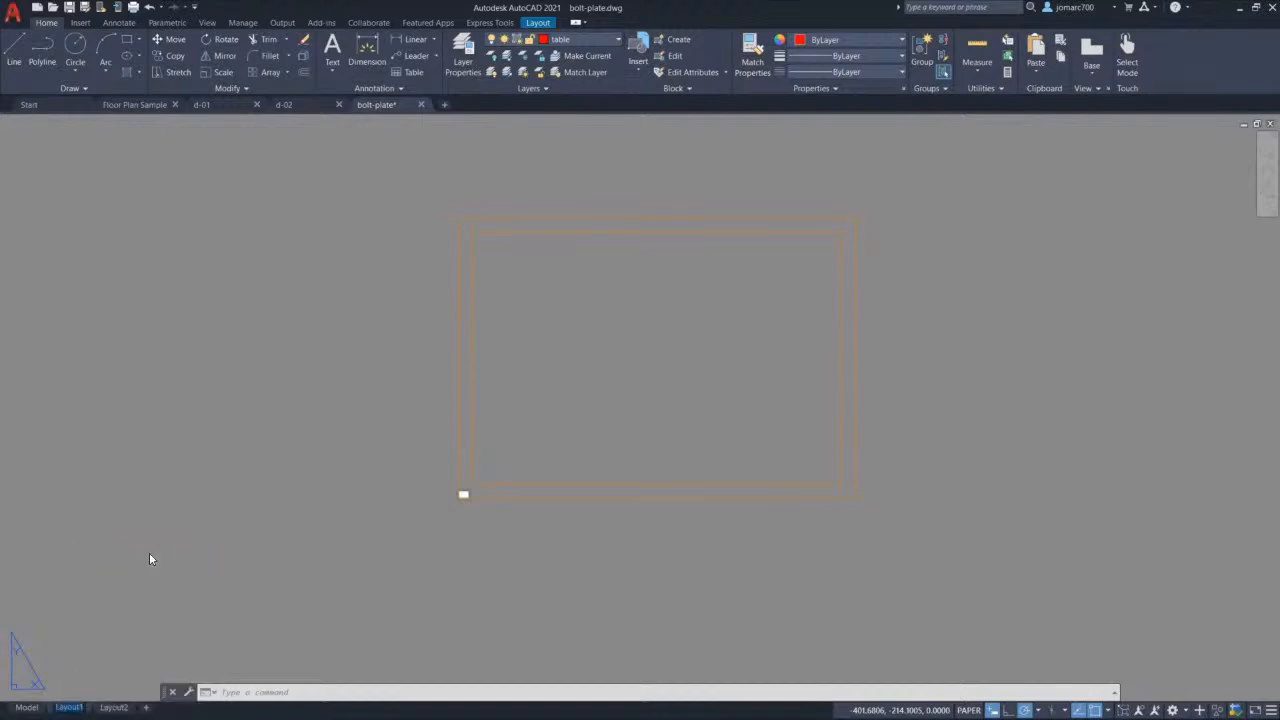
text(ISO A3-Landscape)
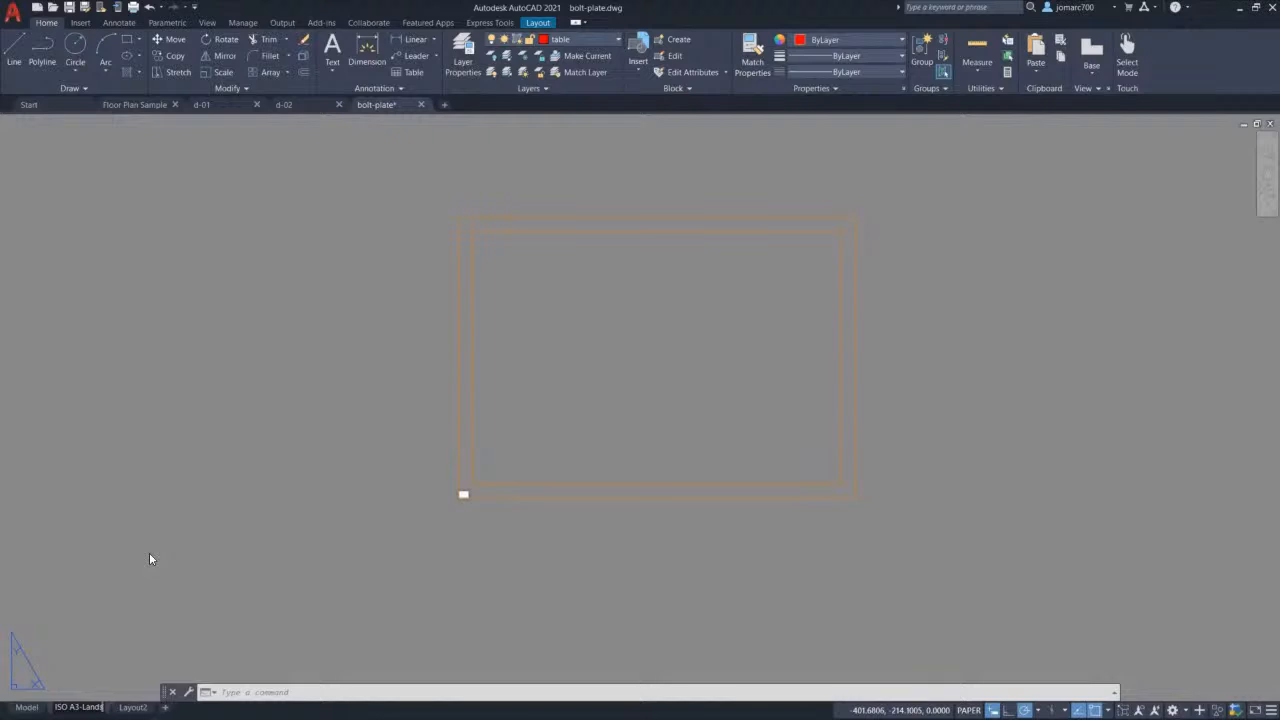
key(Return)
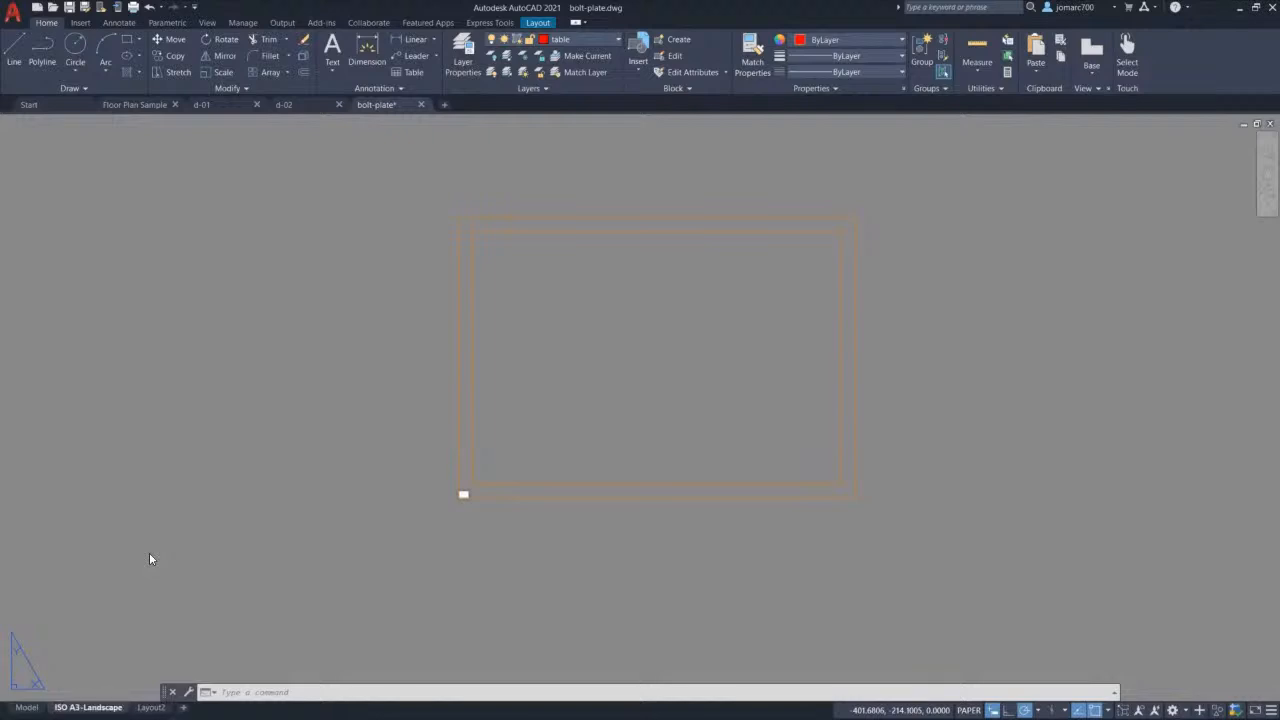
right_click(89, 711)
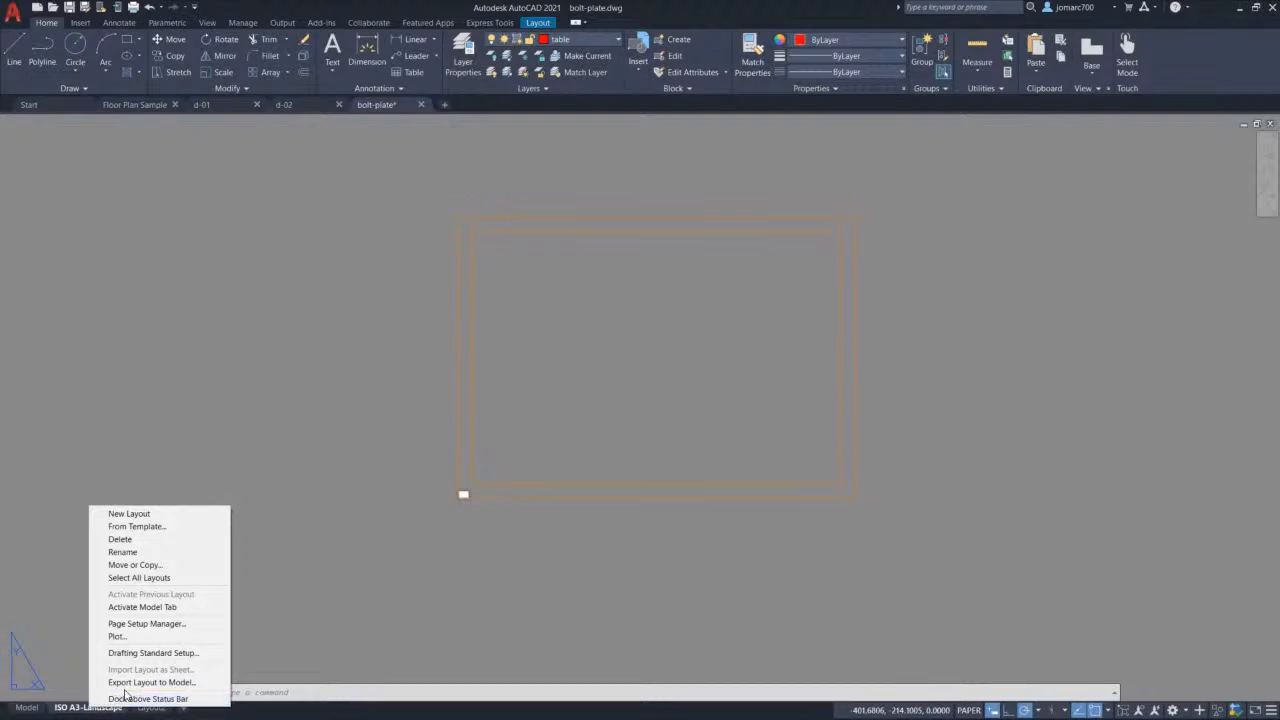
Step: In the Page Setup Manager, create a new page setup named 'ISO A3-Landscape-PDF'
click(199, 626)
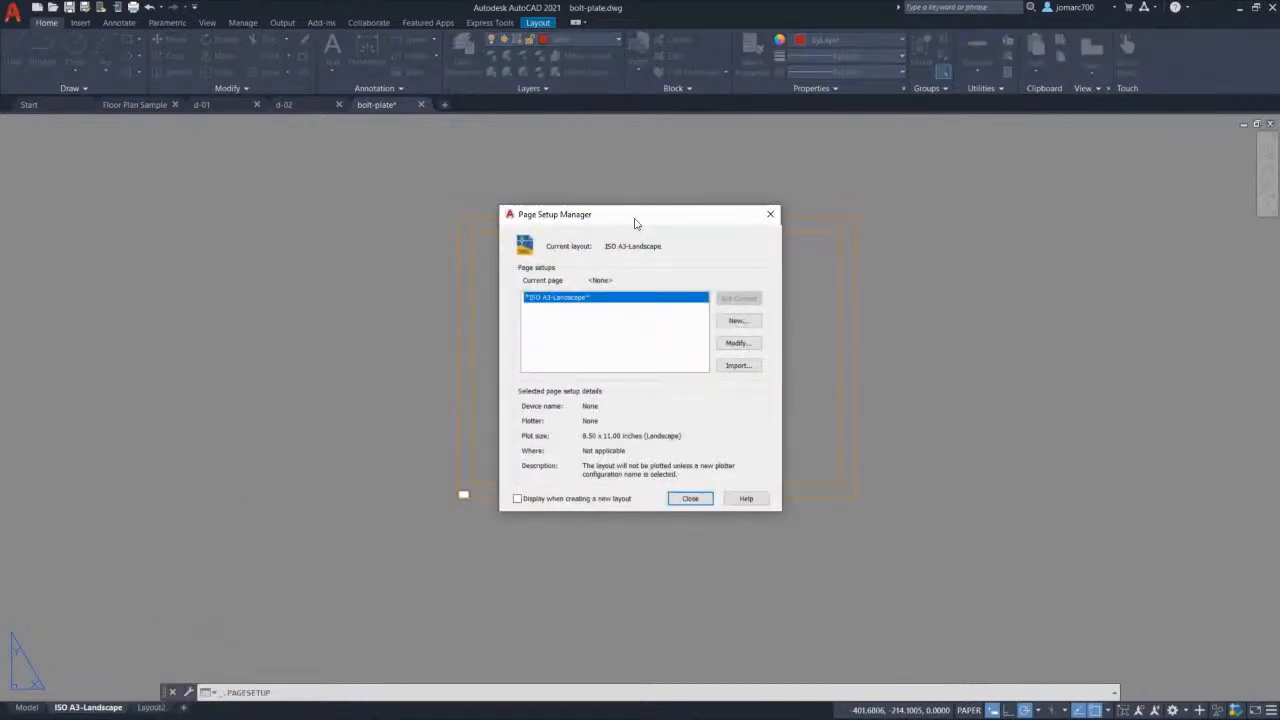
drag(651, 217, 305, 213)
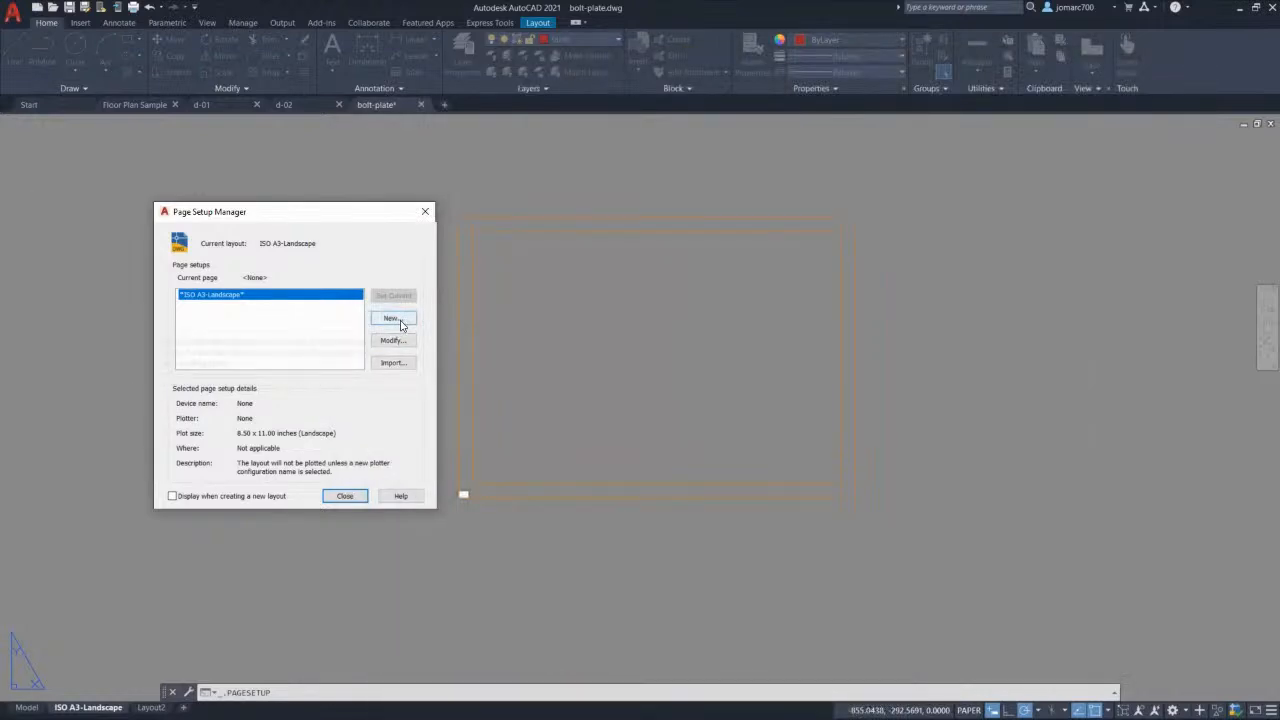
click(399, 320)
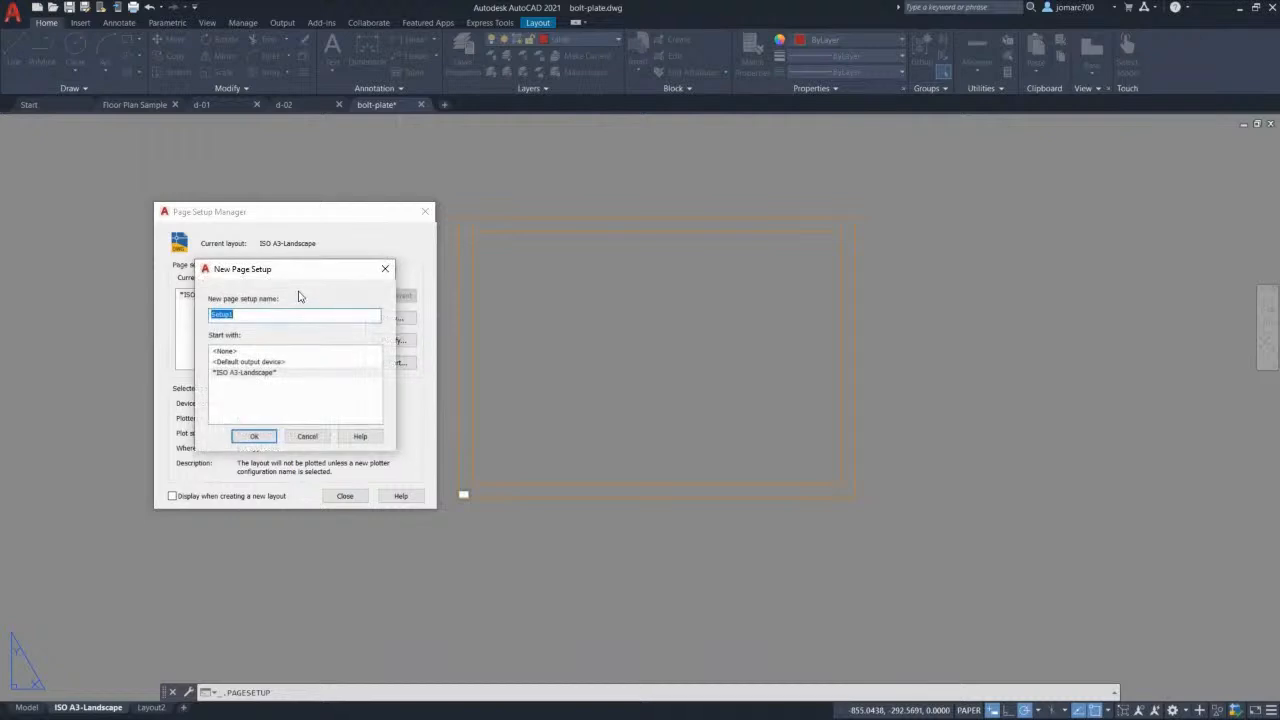
text(ISO-A3)
key(BackSpace)
key(BackSpace)
text(A3)
key(BackSpace)
text(andscape-PDF)
Step: Set the plotter to AutoCAD PDF (General Documentation).pc3 with ISO expand A3 (420 x 297 mm) paper
click(255, 438)
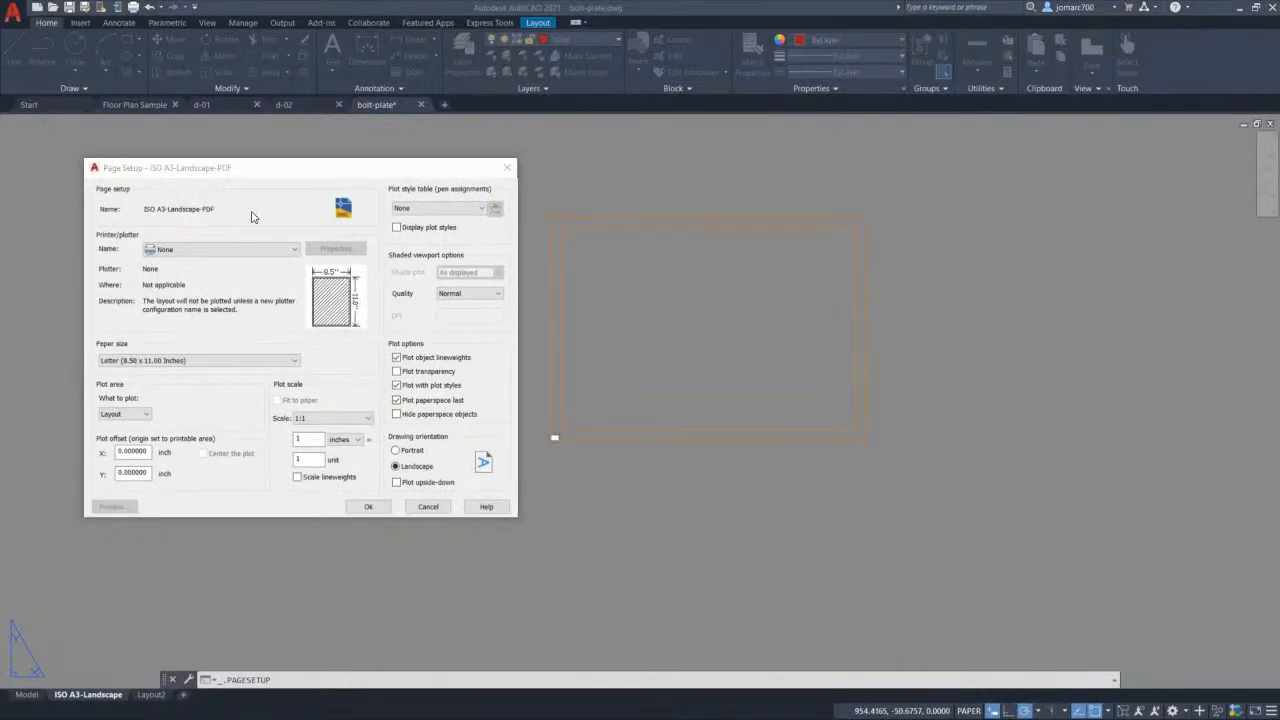
click(212, 256)
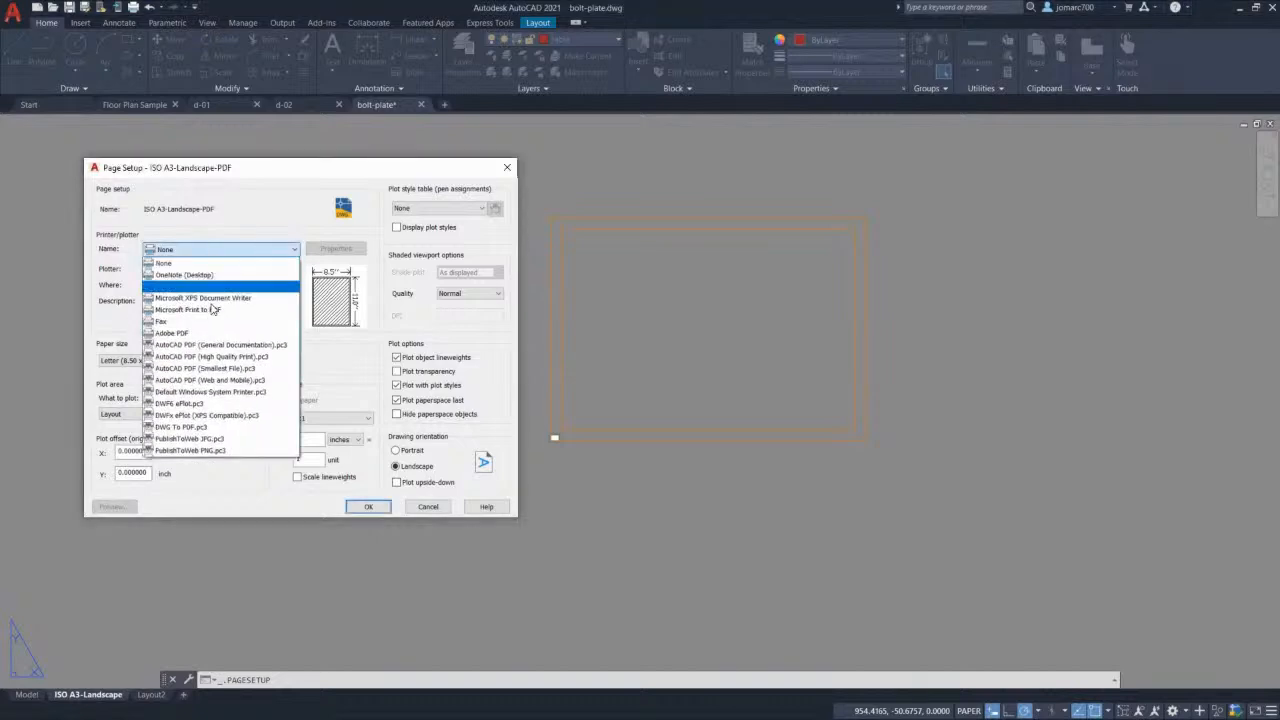
click(211, 346)
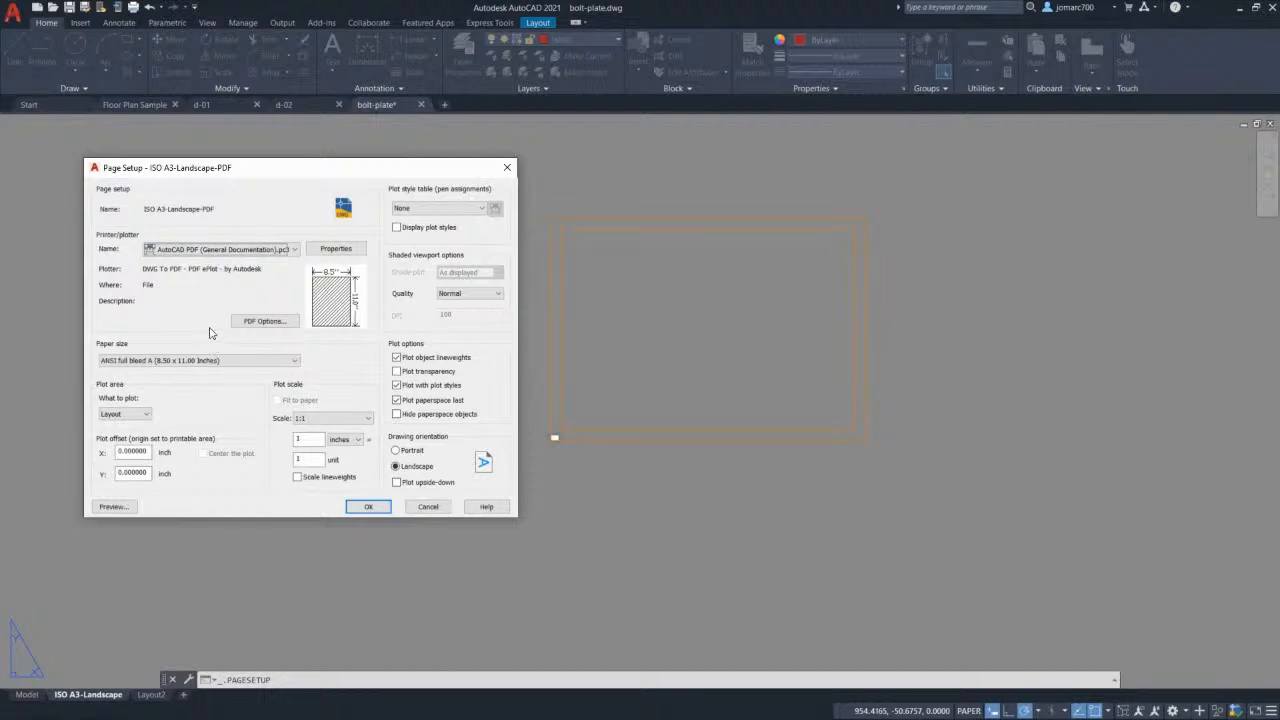
click(194, 360)
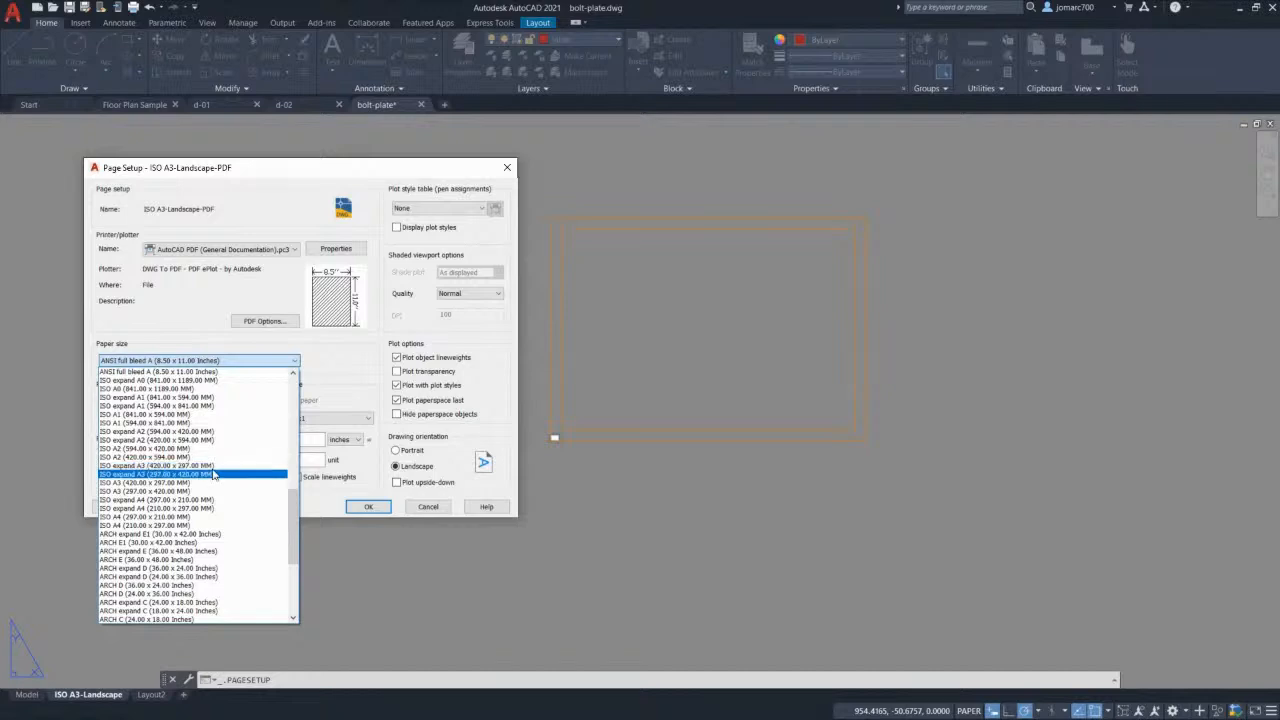
click(232, 466)
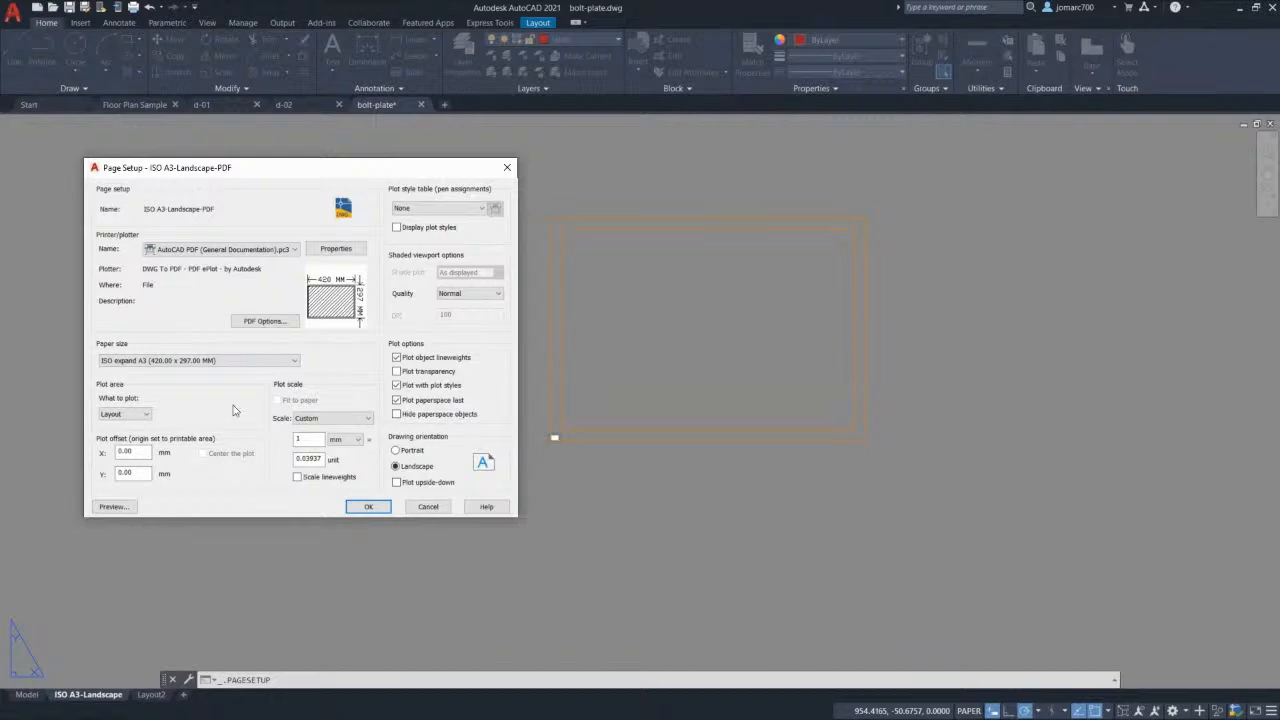
Step: Plot extents centered at 1:1 with the monochrome.ctb style table, and save the setup
click(130, 415)
click(118, 433)
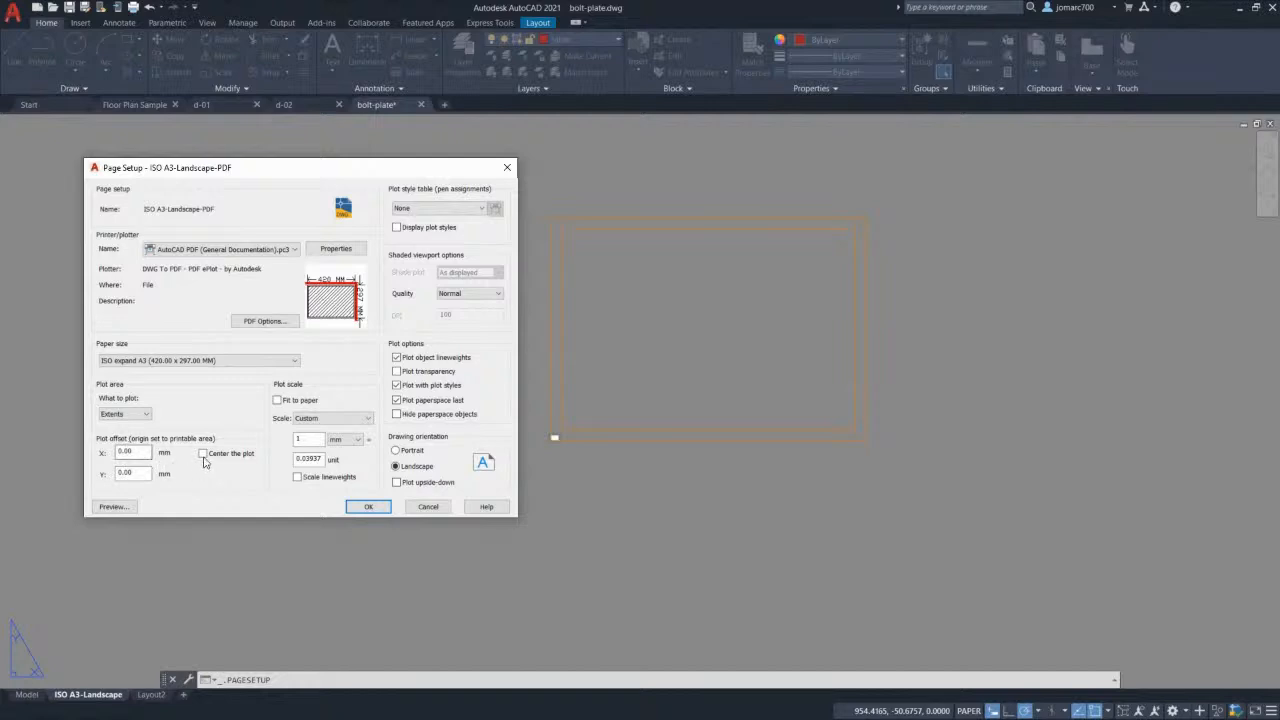
click(204, 456)
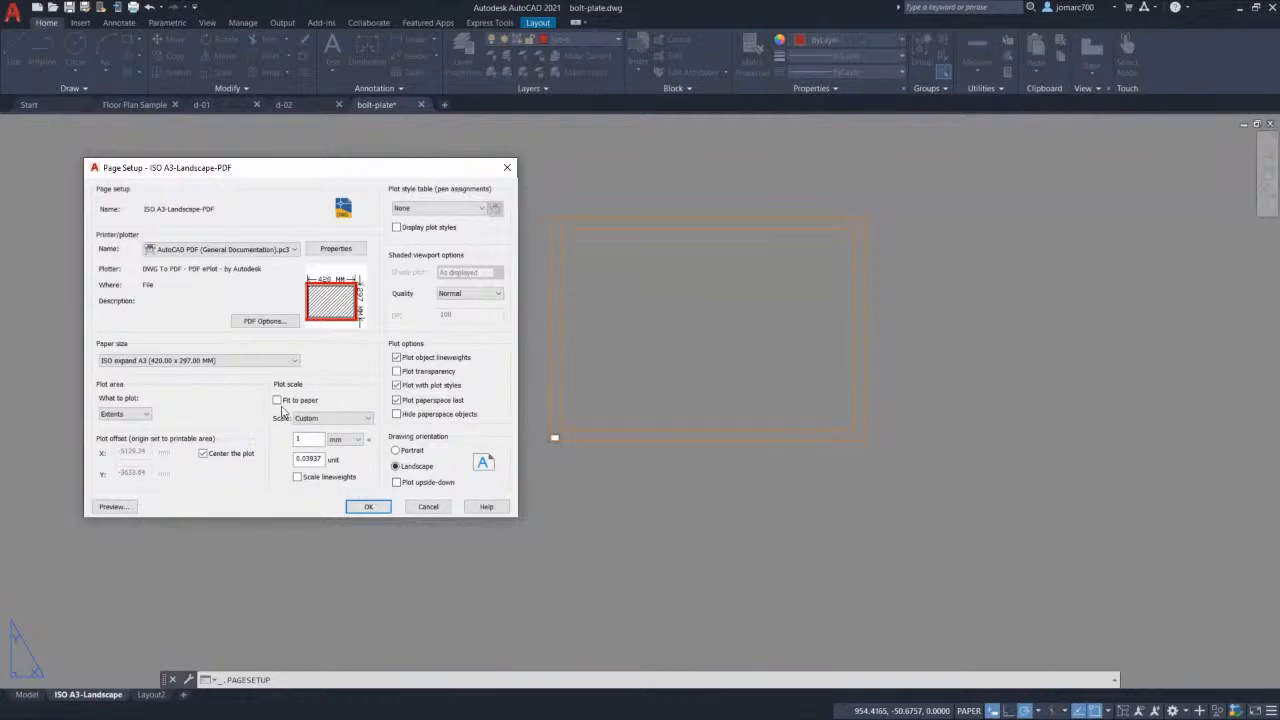
click(295, 459)
drag(295, 459, 321, 458)
text(1)
key(Tab)
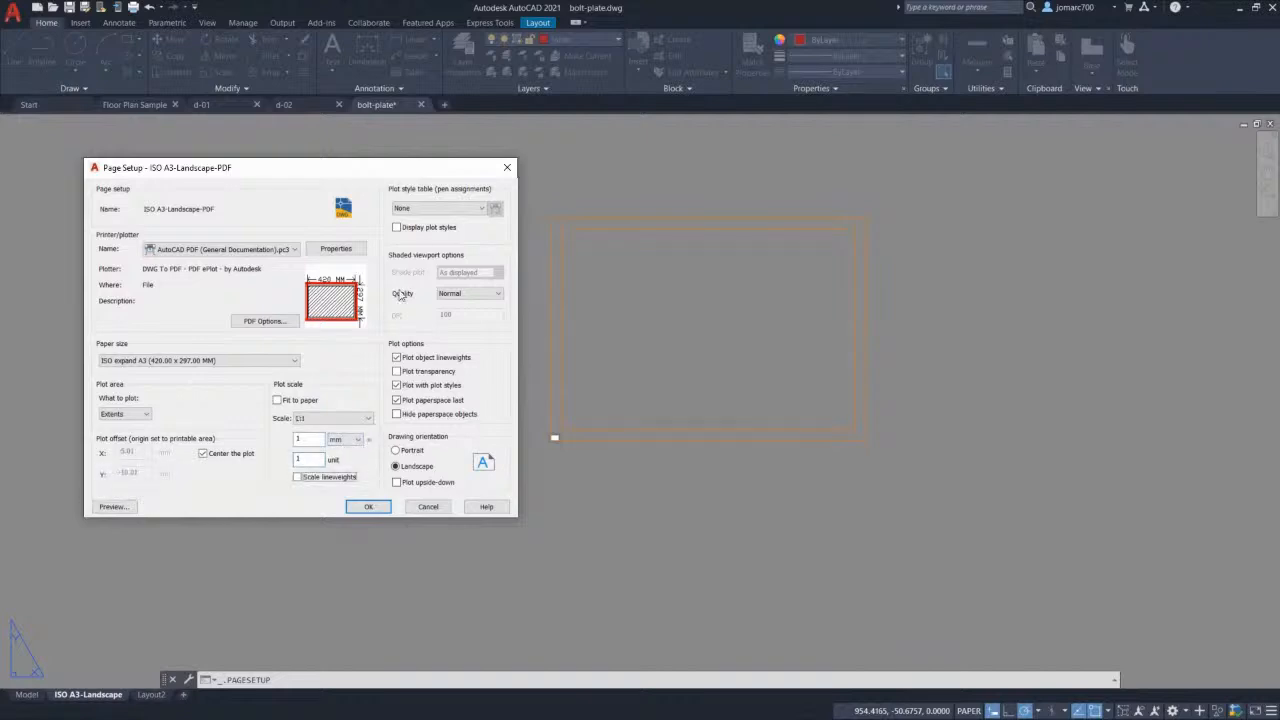
click(440, 214)
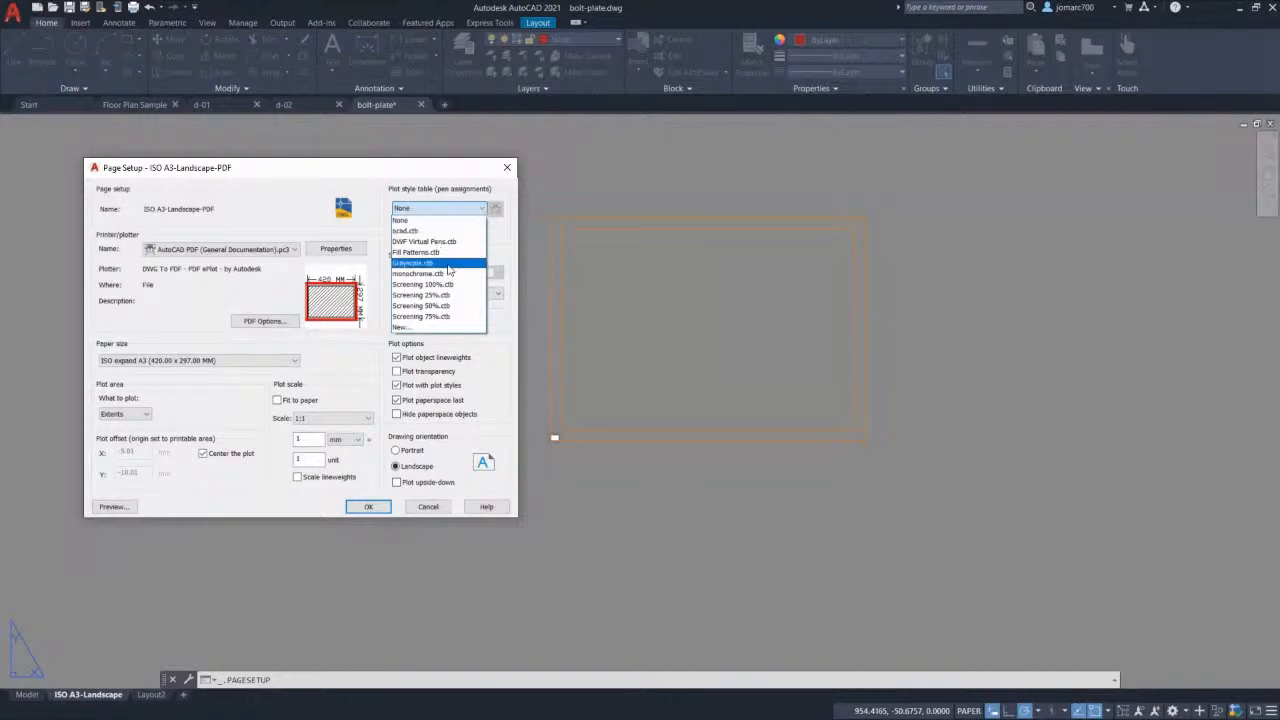
click(458, 275)
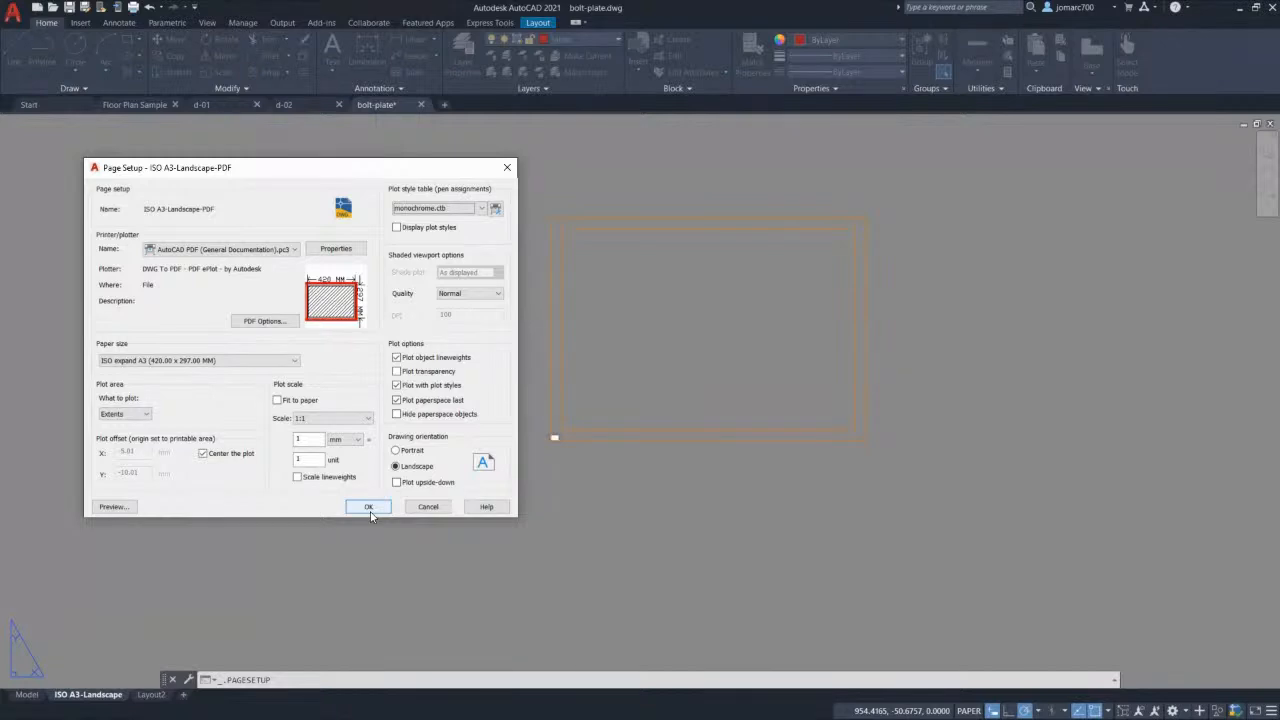
click(368, 507)
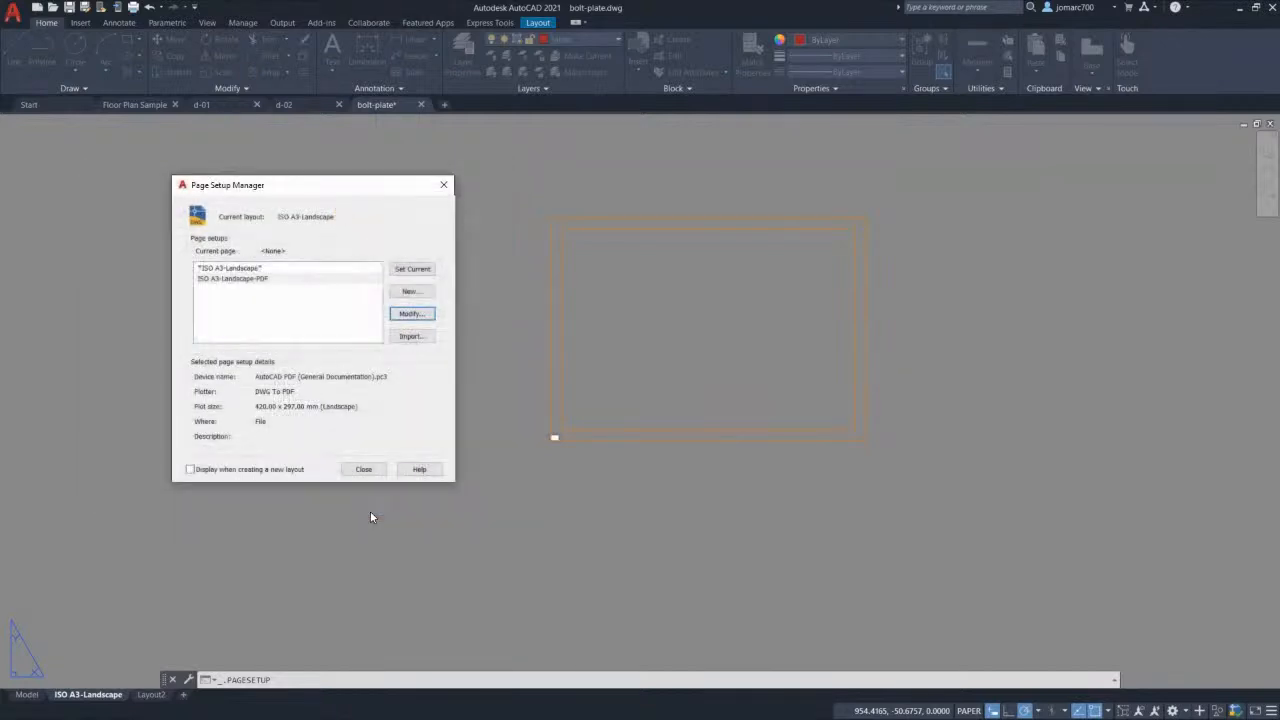
Step: Make ISO A3-Landscape-PDF the current page setup, close the manager, and fit the sheet in view
click(238, 285)
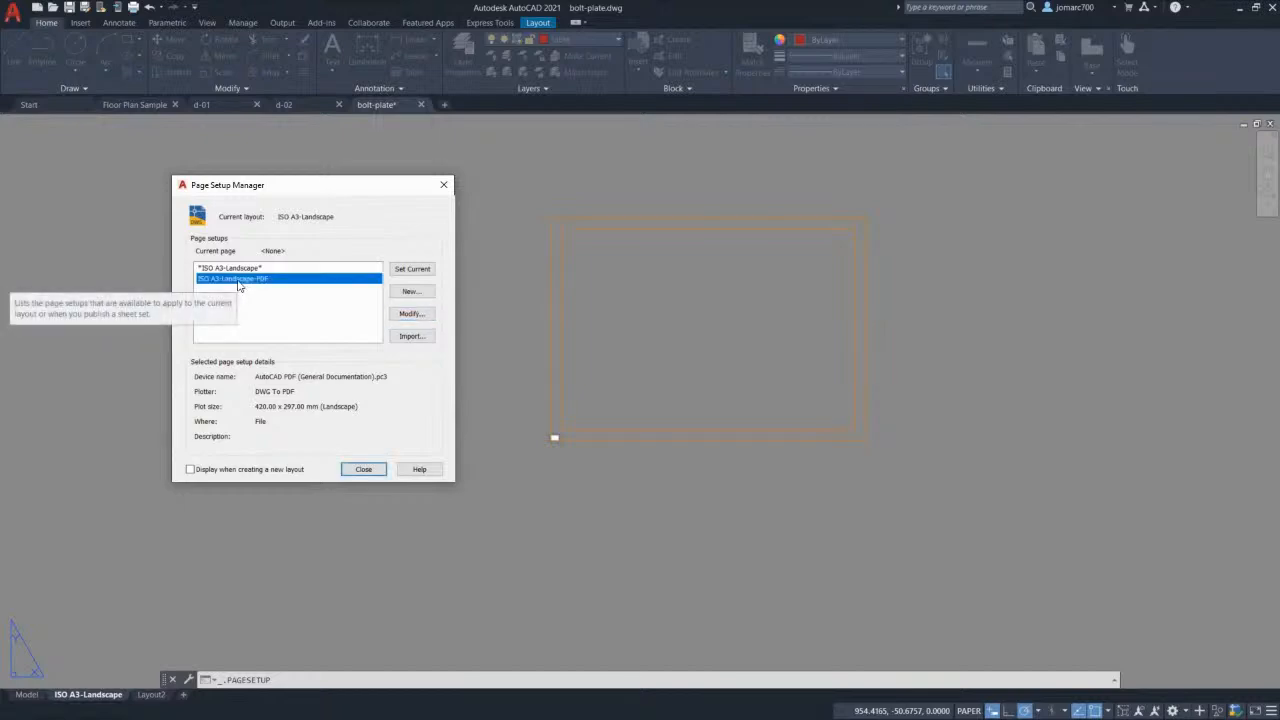
double_click(238, 280)
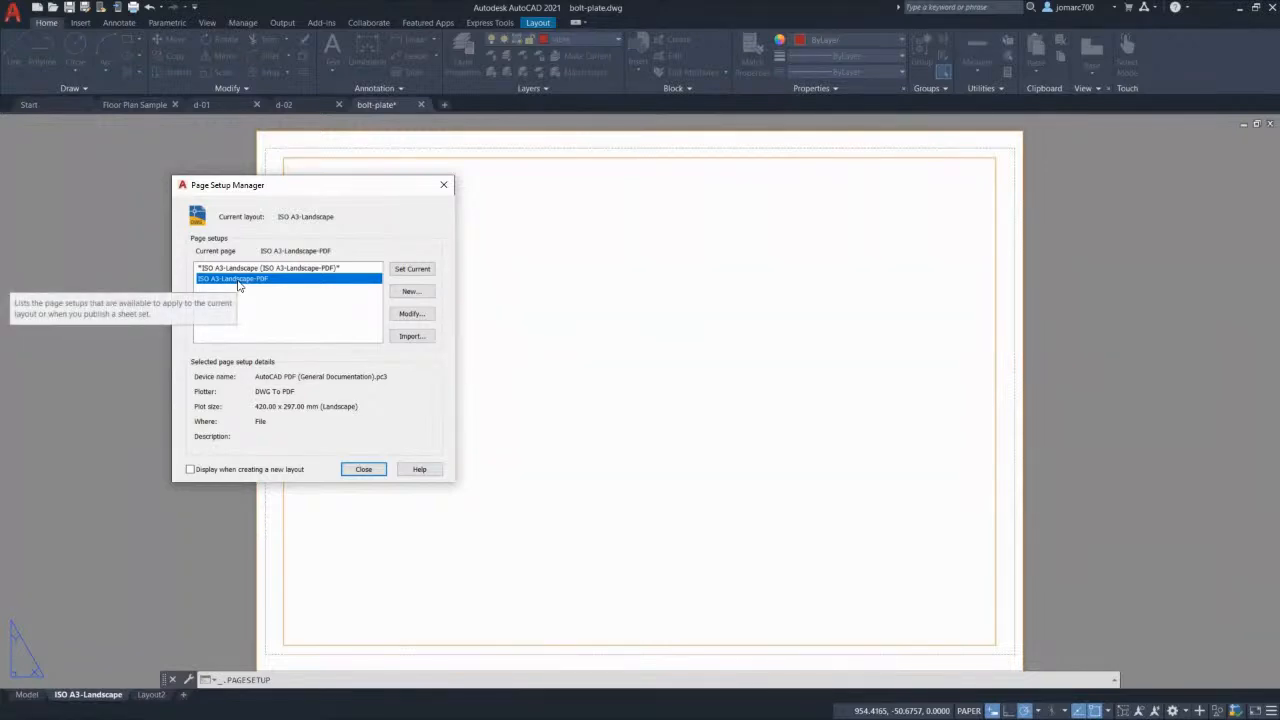
click(413, 270)
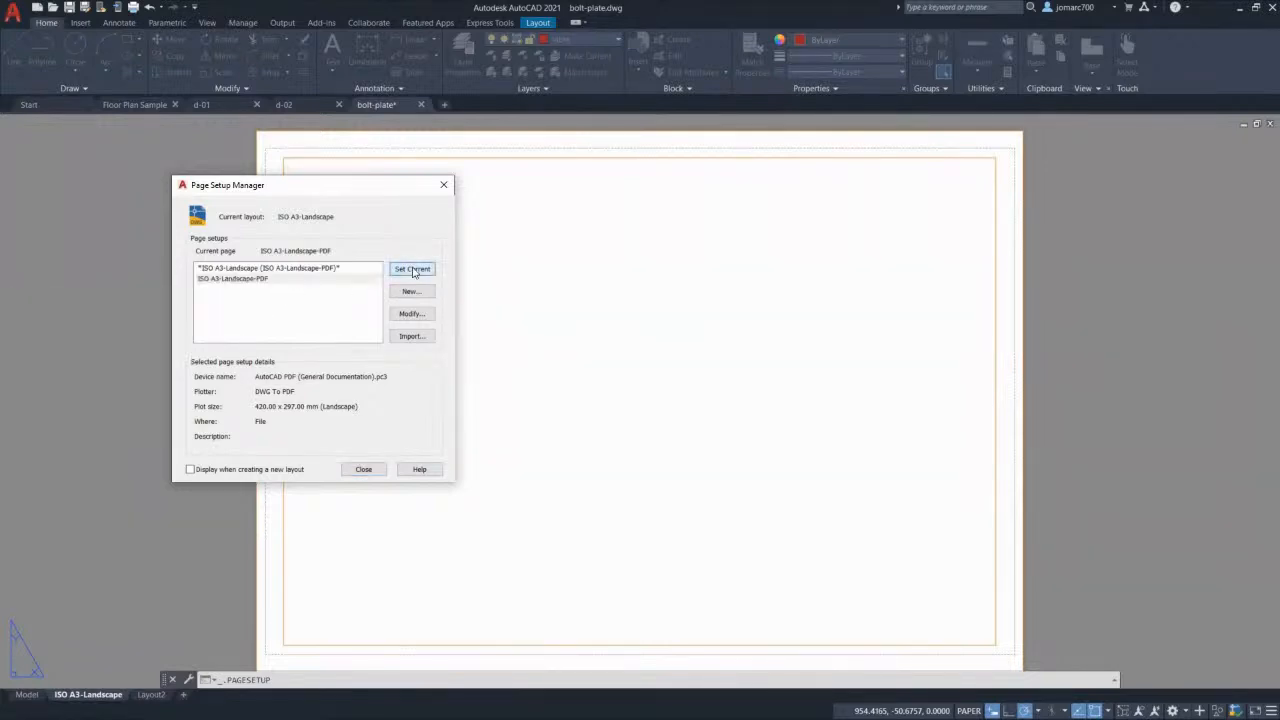
click(366, 470)
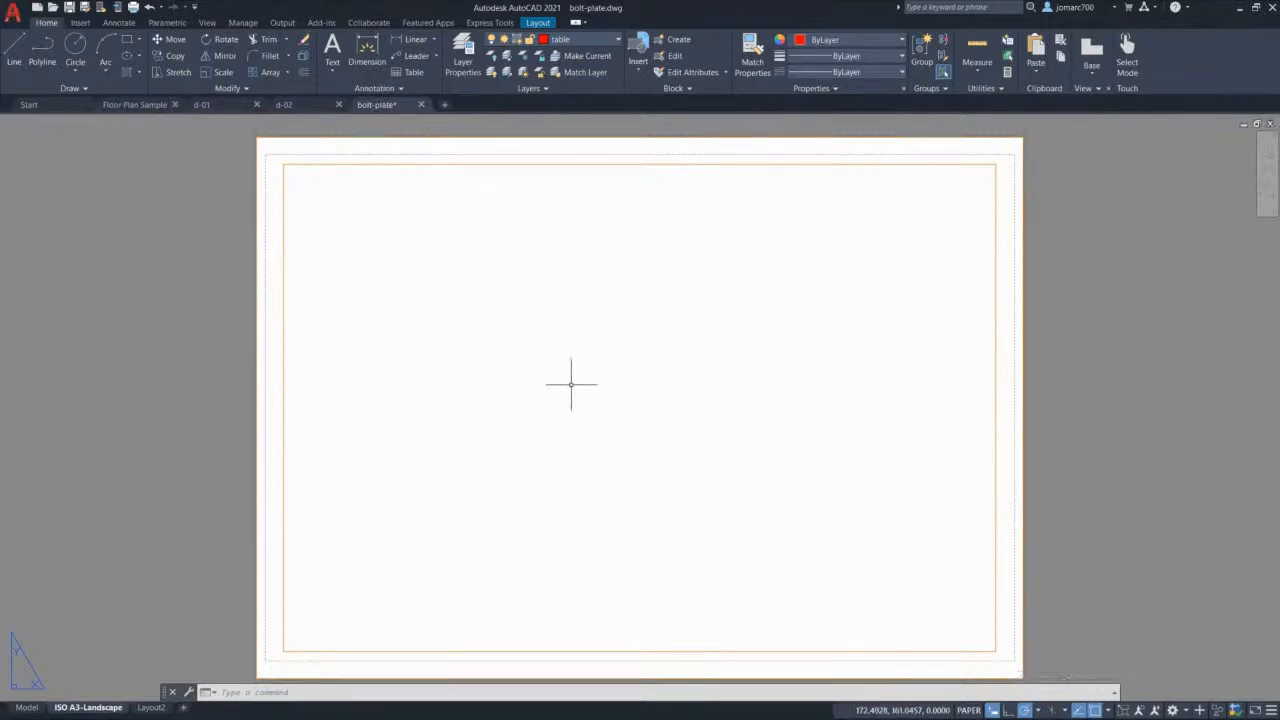
middle_click(446, 357)
middle_click(446, 357)
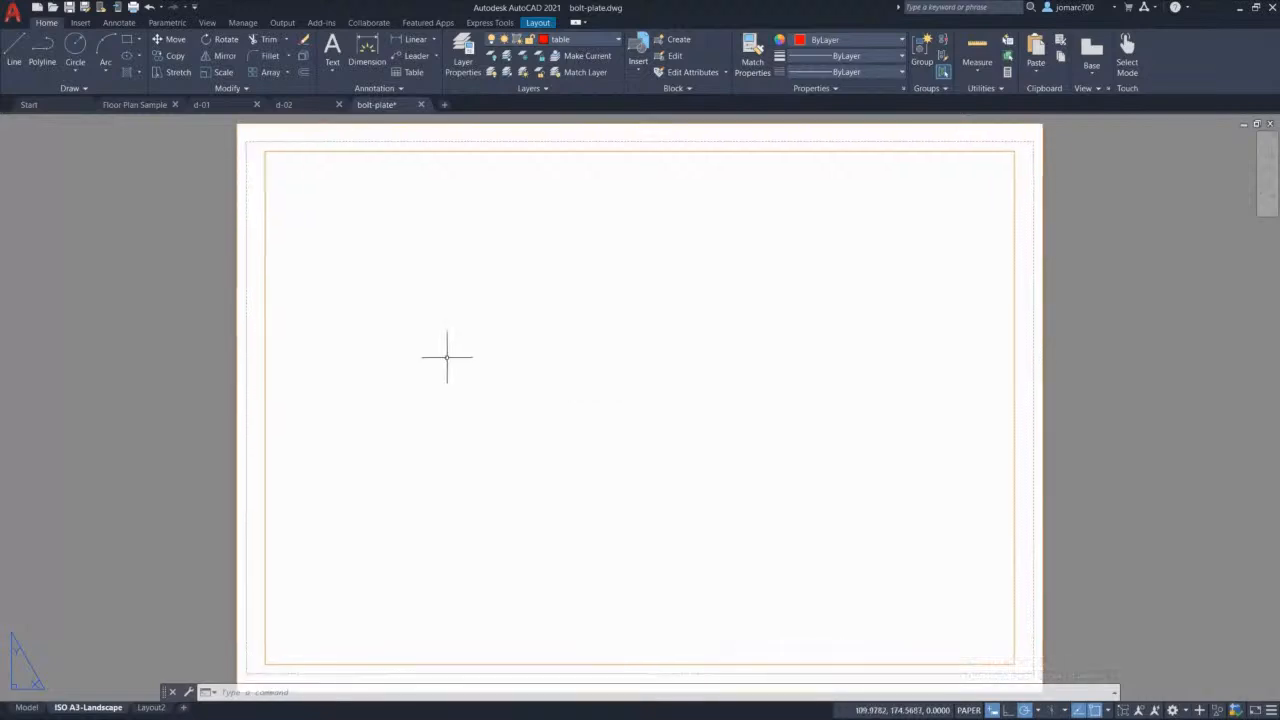
Step: Delete the unused Layout2
mouse_move(155, 710)
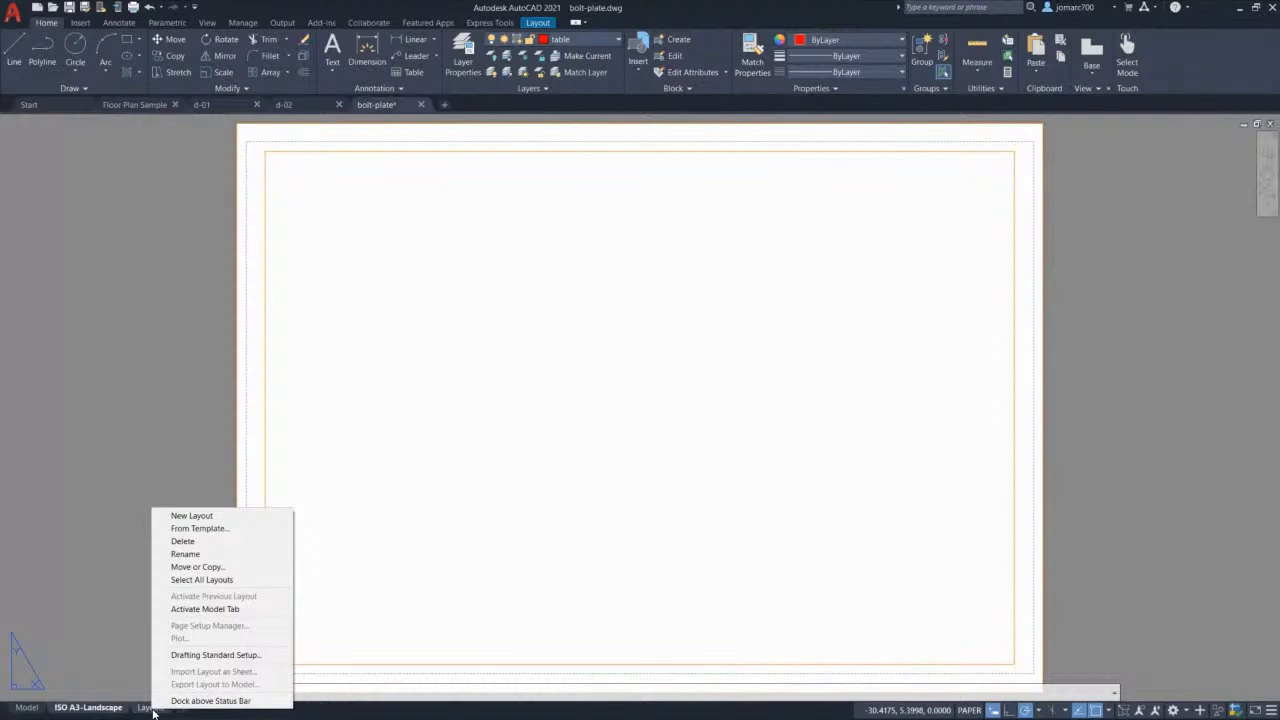
click(206, 541)
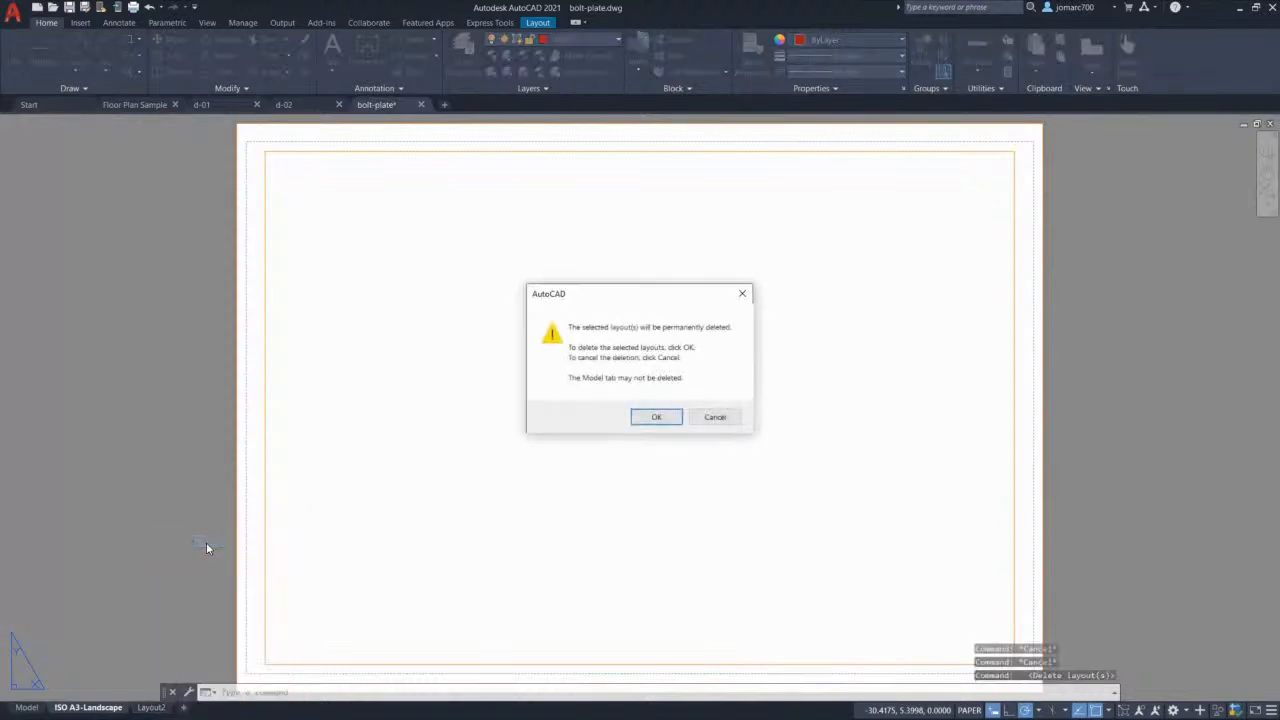
click(655, 418)
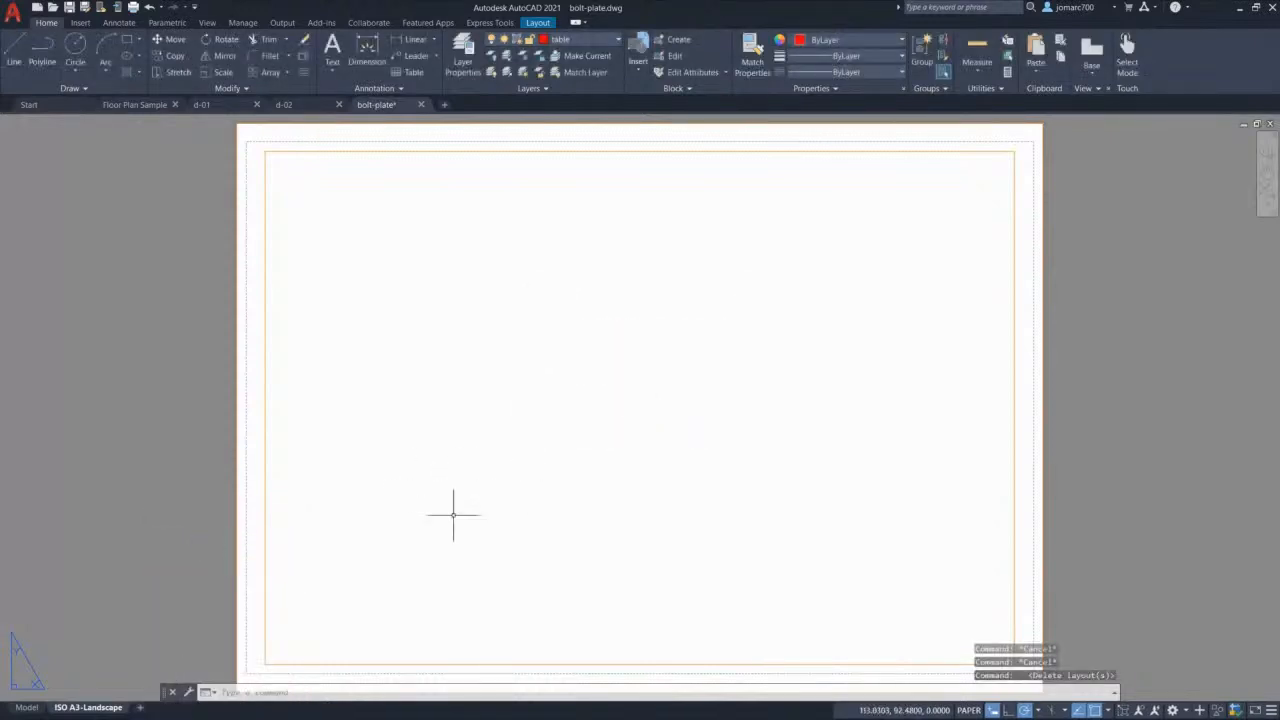
Step: Copy the ISO A3-Landscape layout to the end of the tabs as ISO A3-Landscape (2)
right_click(83, 709)
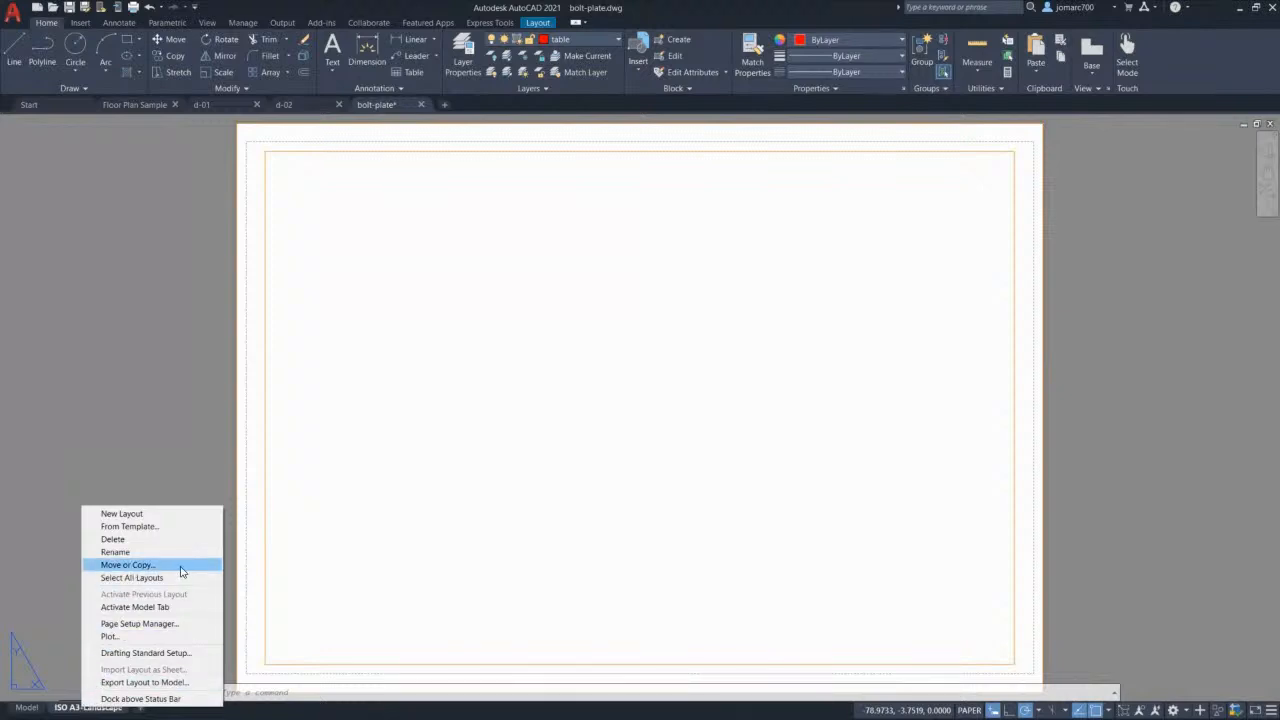
click(128, 565)
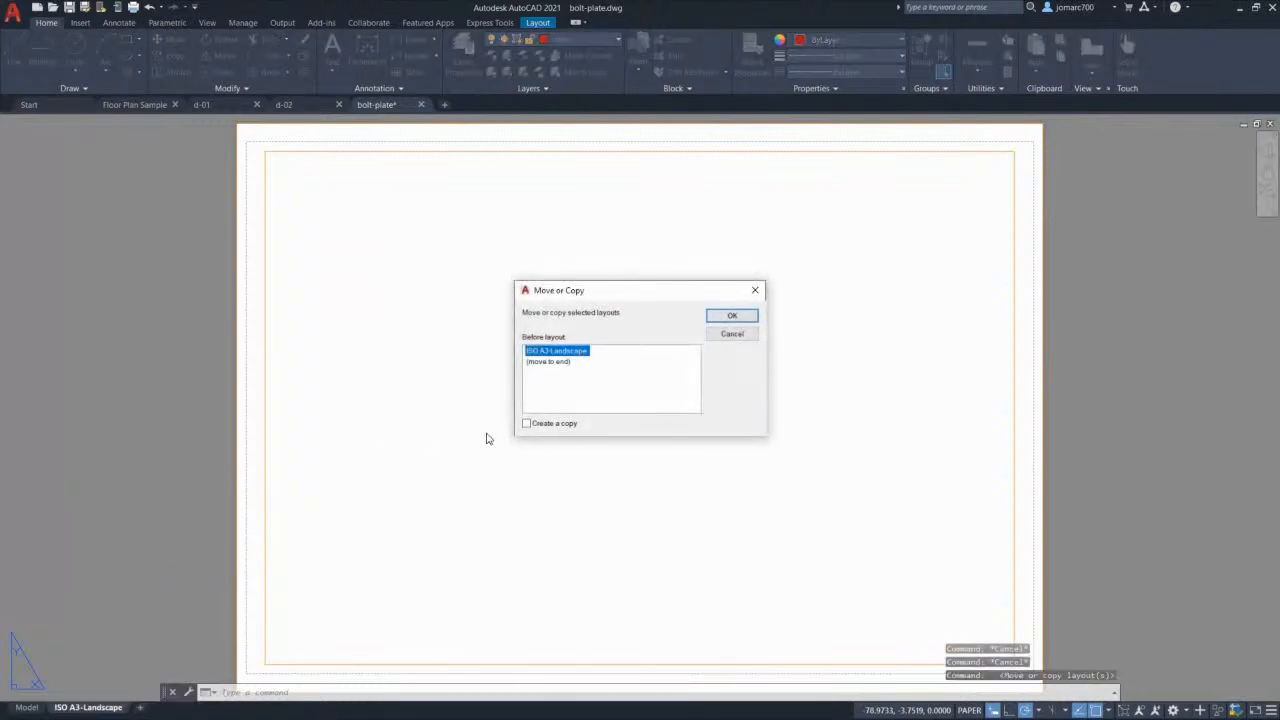
click(527, 424)
click(560, 368)
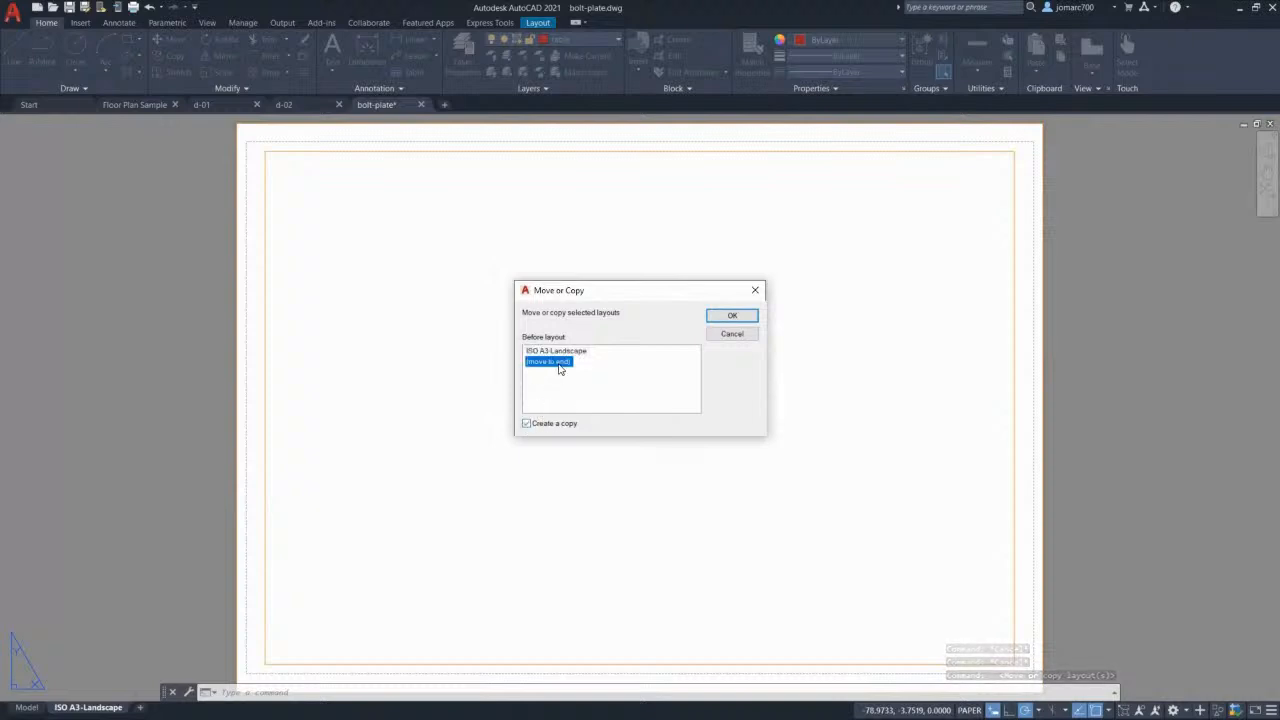
click(732, 316)
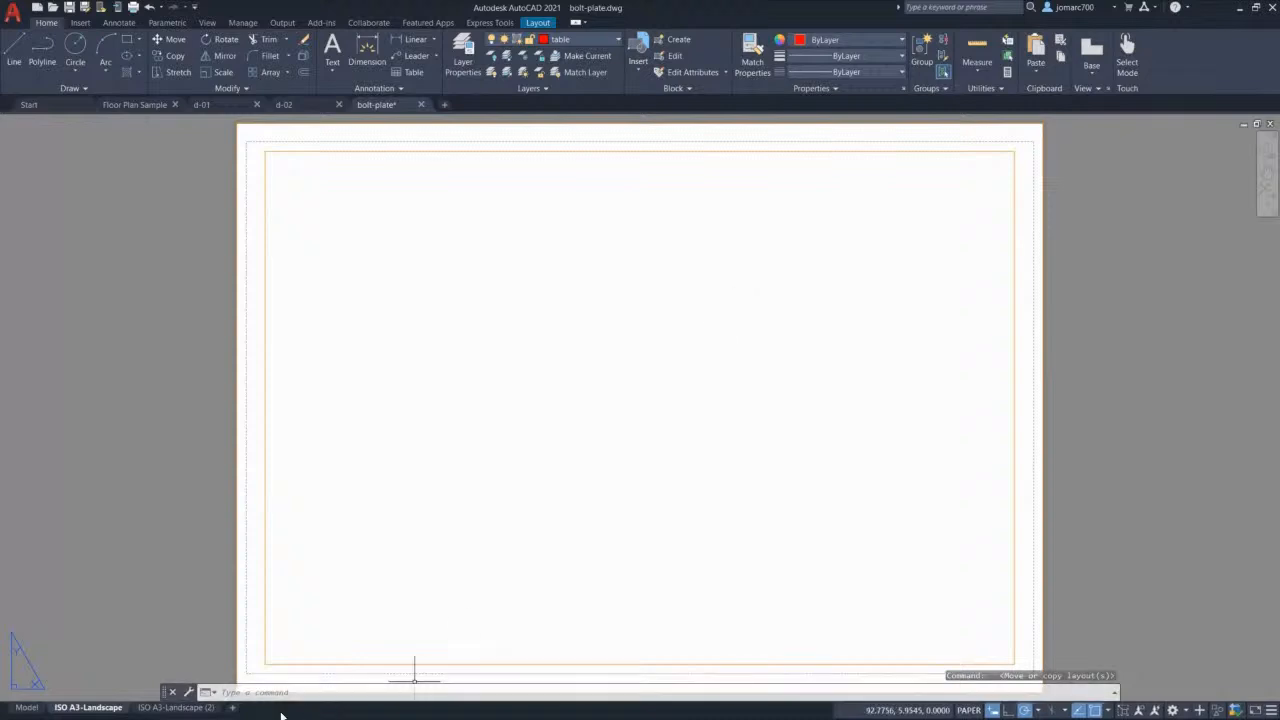
right_click(190, 708)
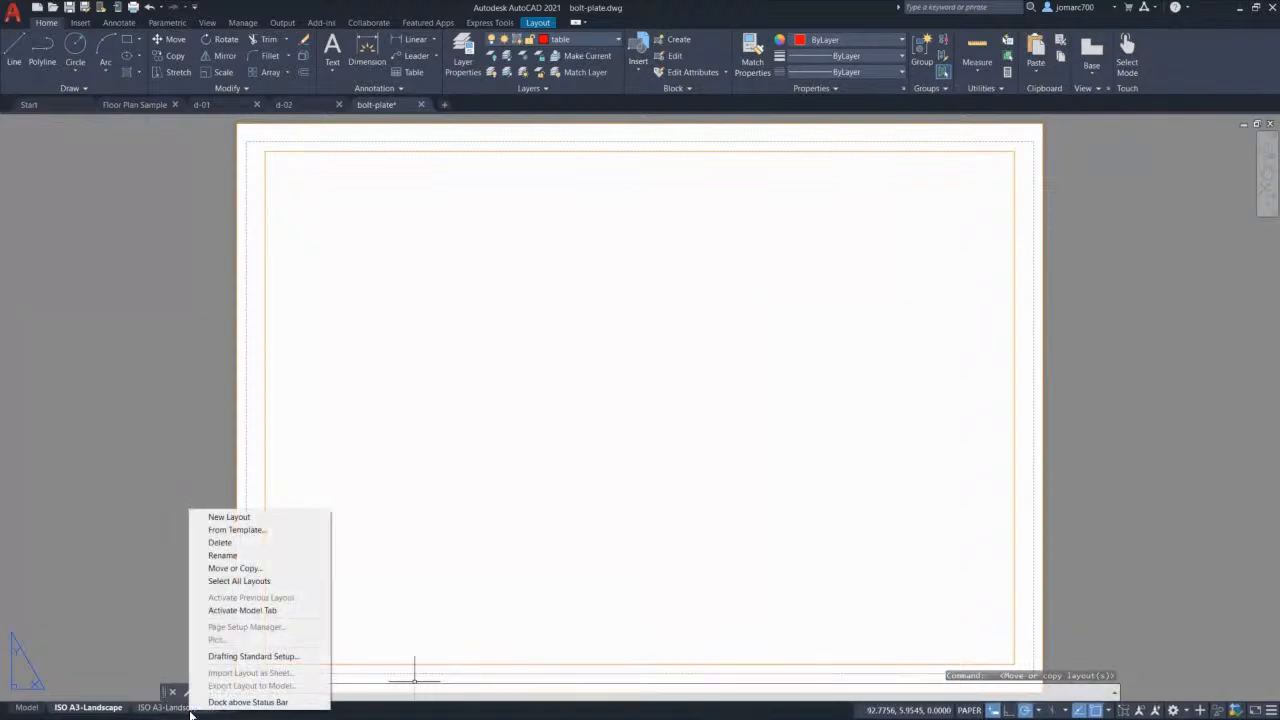
Step: Rename ISO A3-Landscape (2) to 'ISO A3-Details', then return to the Model tab
click(245, 556)
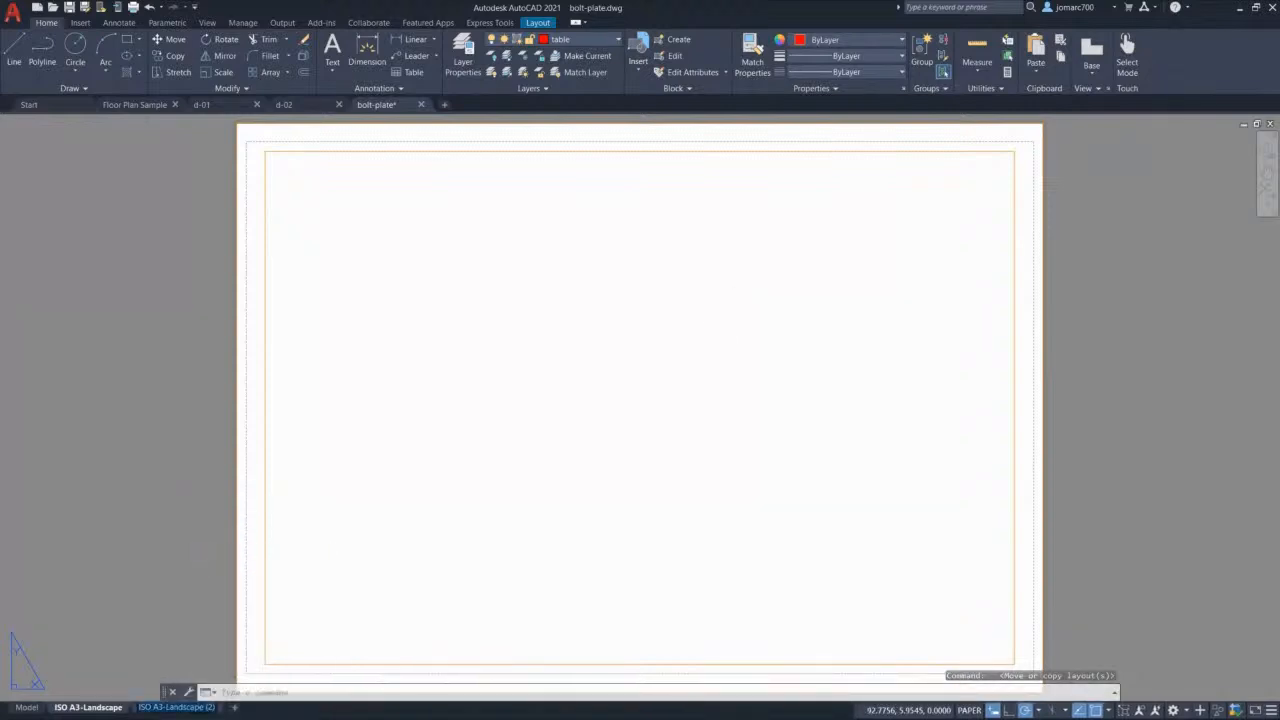
mouse_move(202, 713)
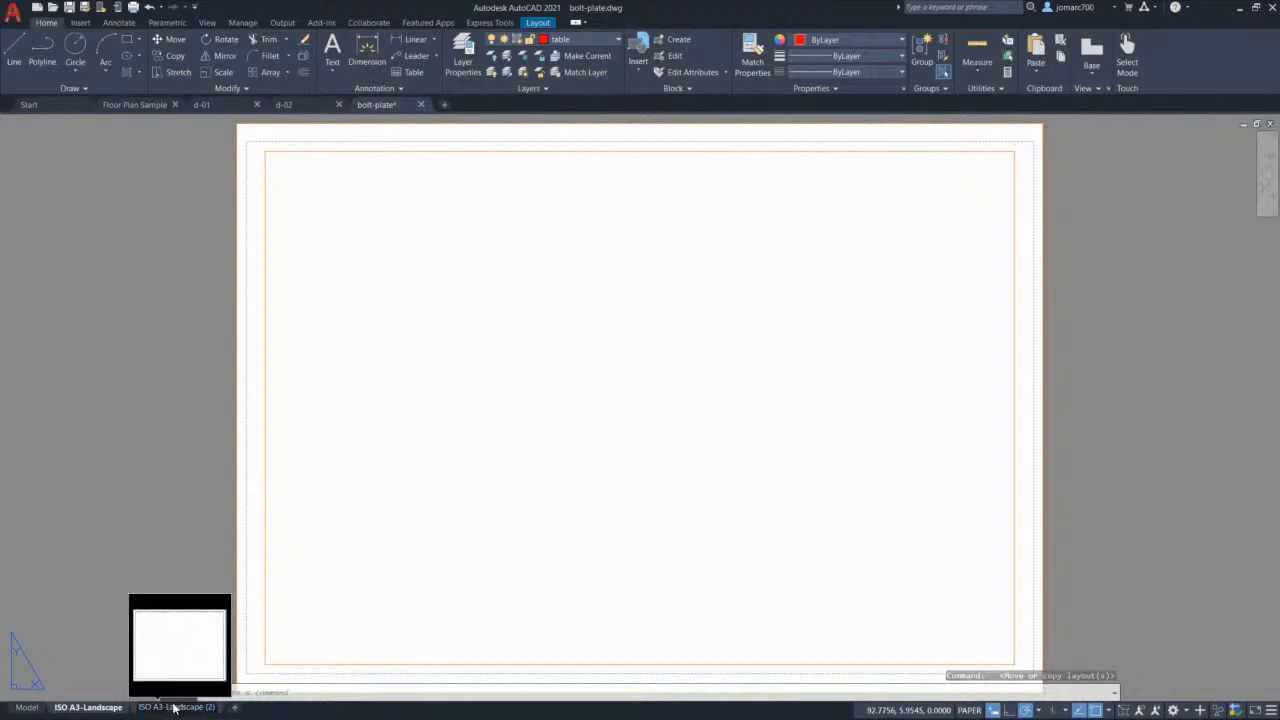
key(BackSpace)
key(BackSpace)
key(BackSpace)
key(BackSpace)
key(BackSpace)
key(BackSpace)
key(BackSpace)
key(BackSpace)
key(BackSpace)
key(BackSpace)
key(BackSpace)
key(BackSpace)
key(BackSpace)
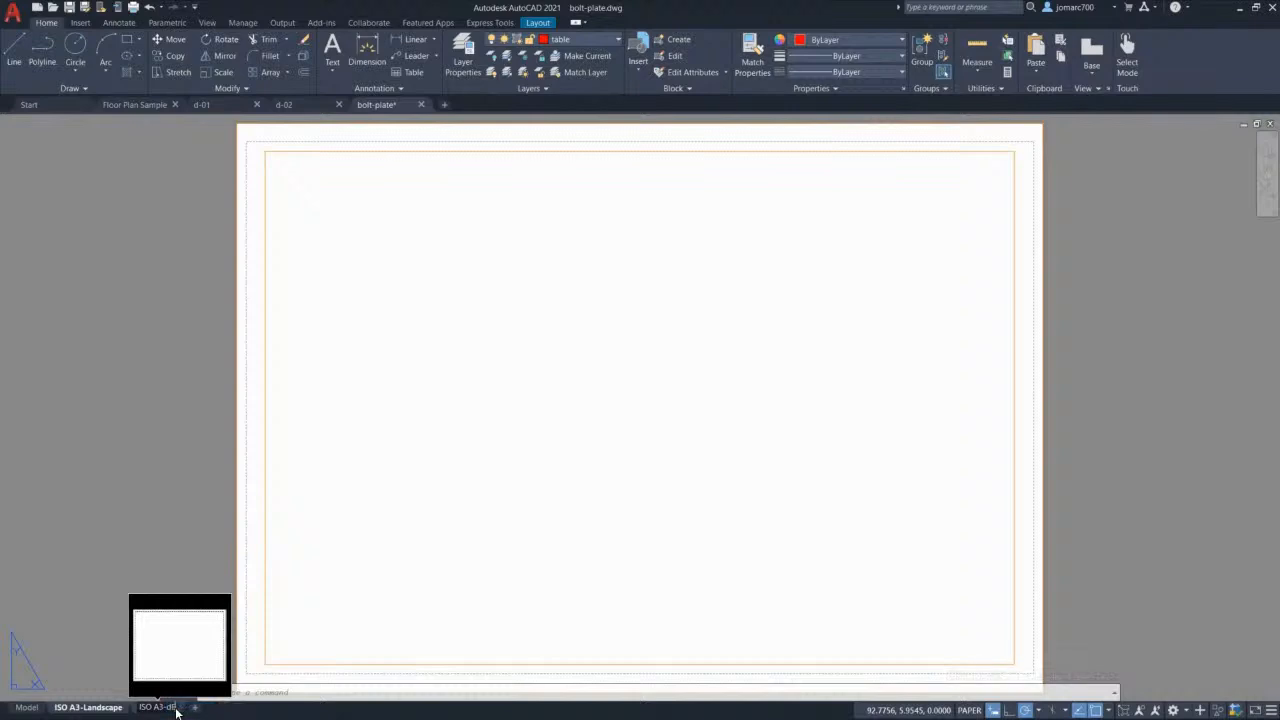
text(Details)
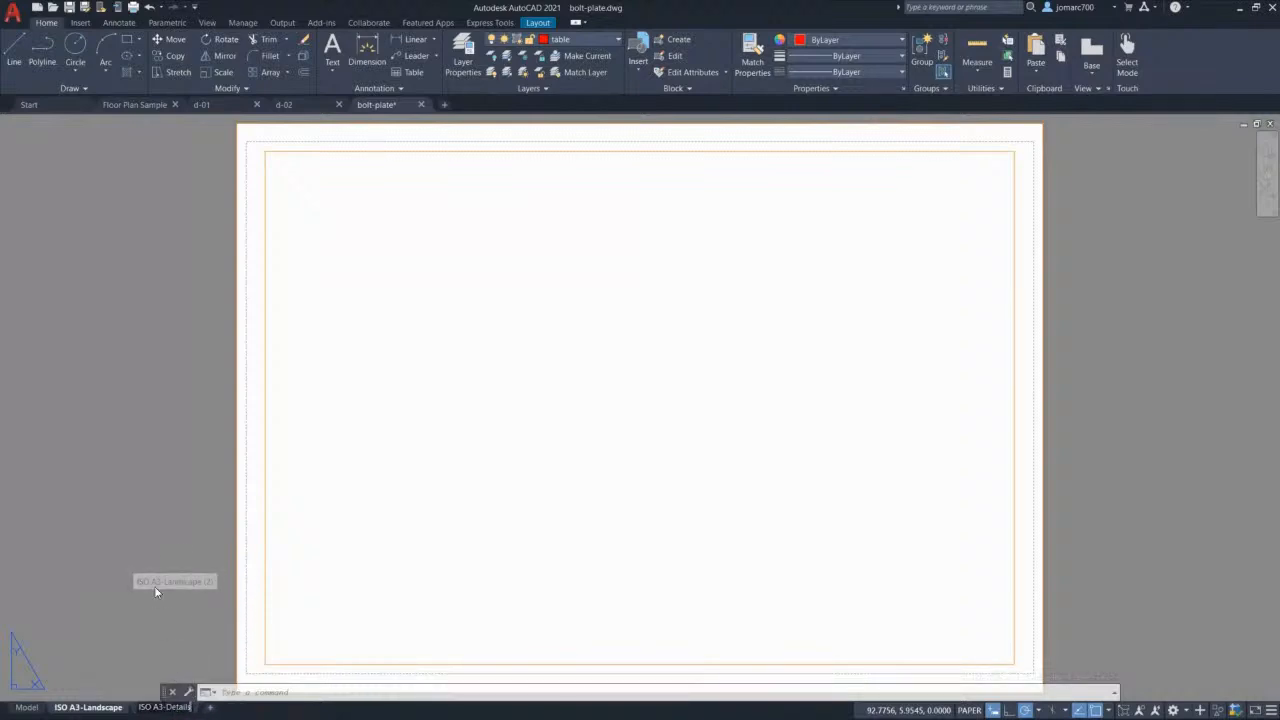
click(160, 549)
key(Escape)
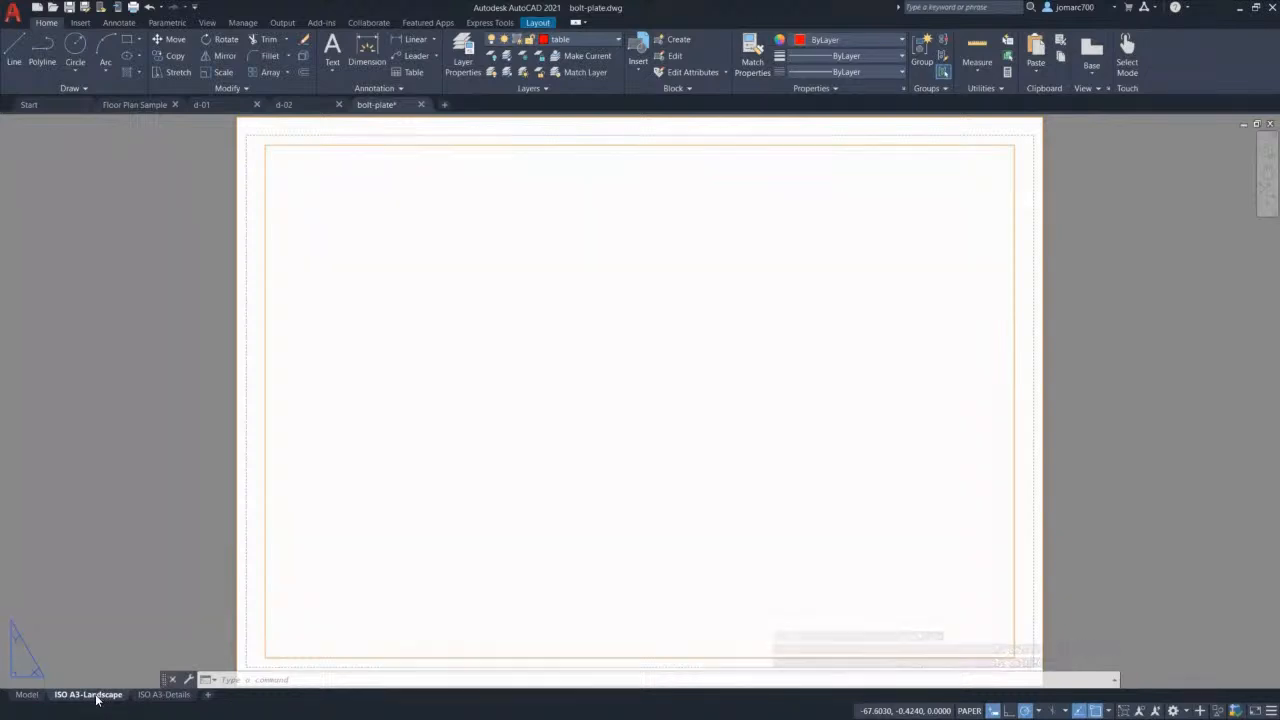
click(28, 699)
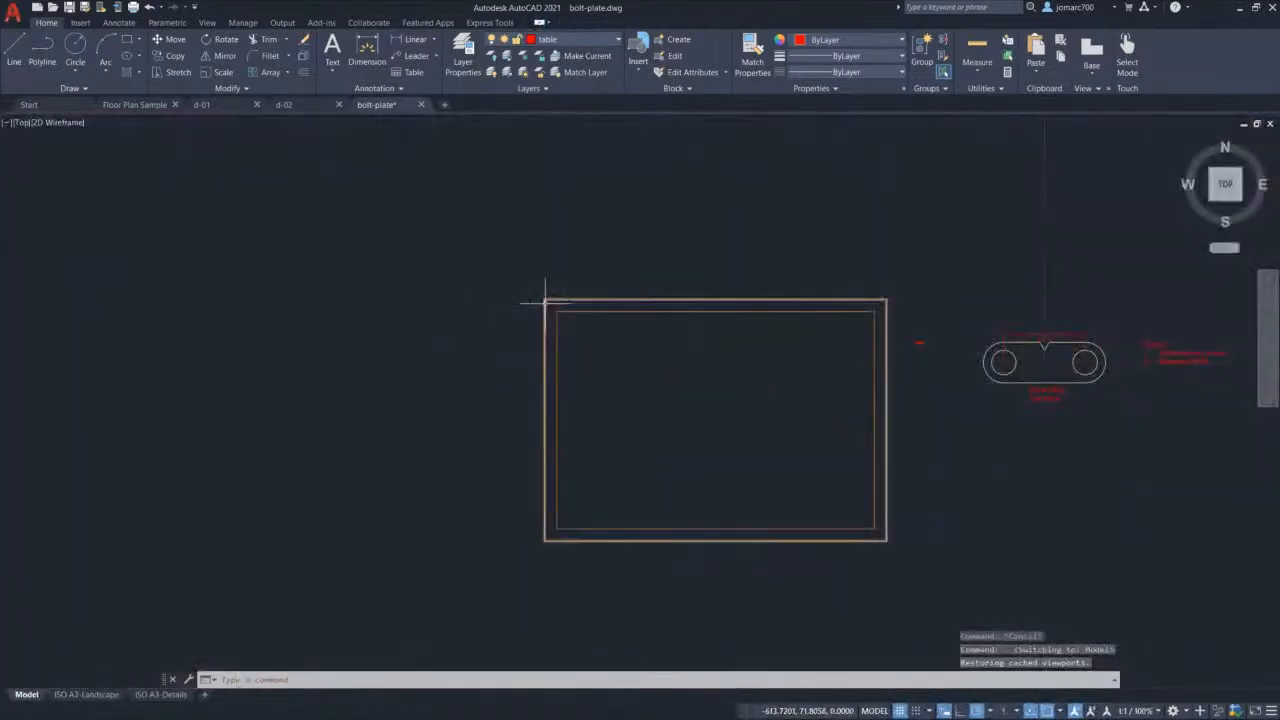
Step: Create a current layer named 'viewport' that does not plot, coloured 30 (orange)
click(465, 60)
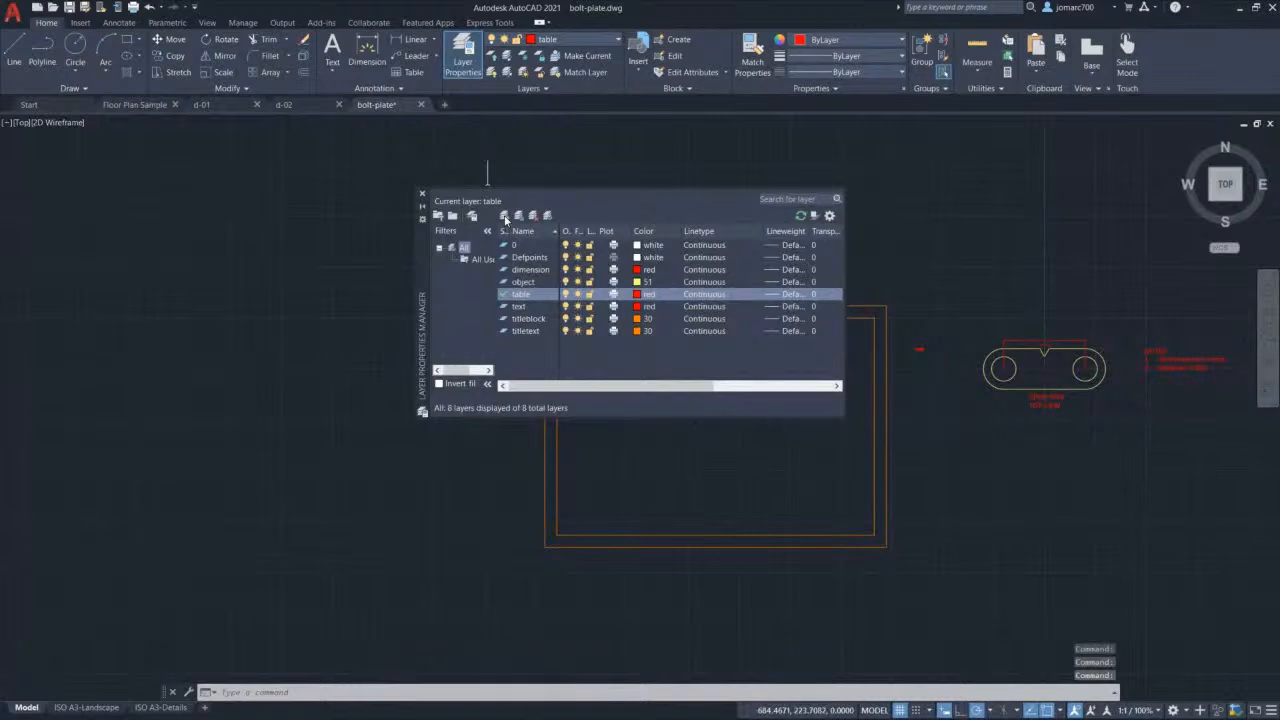
click(505, 219)
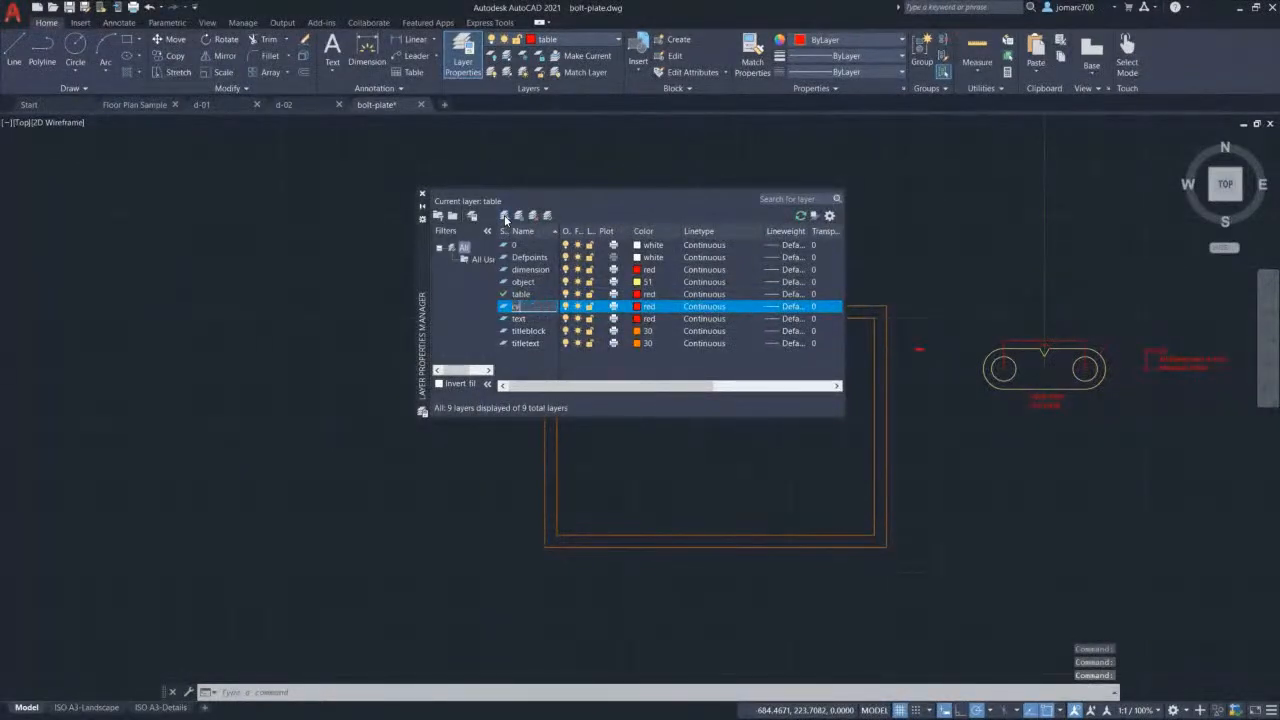
text(viewport)
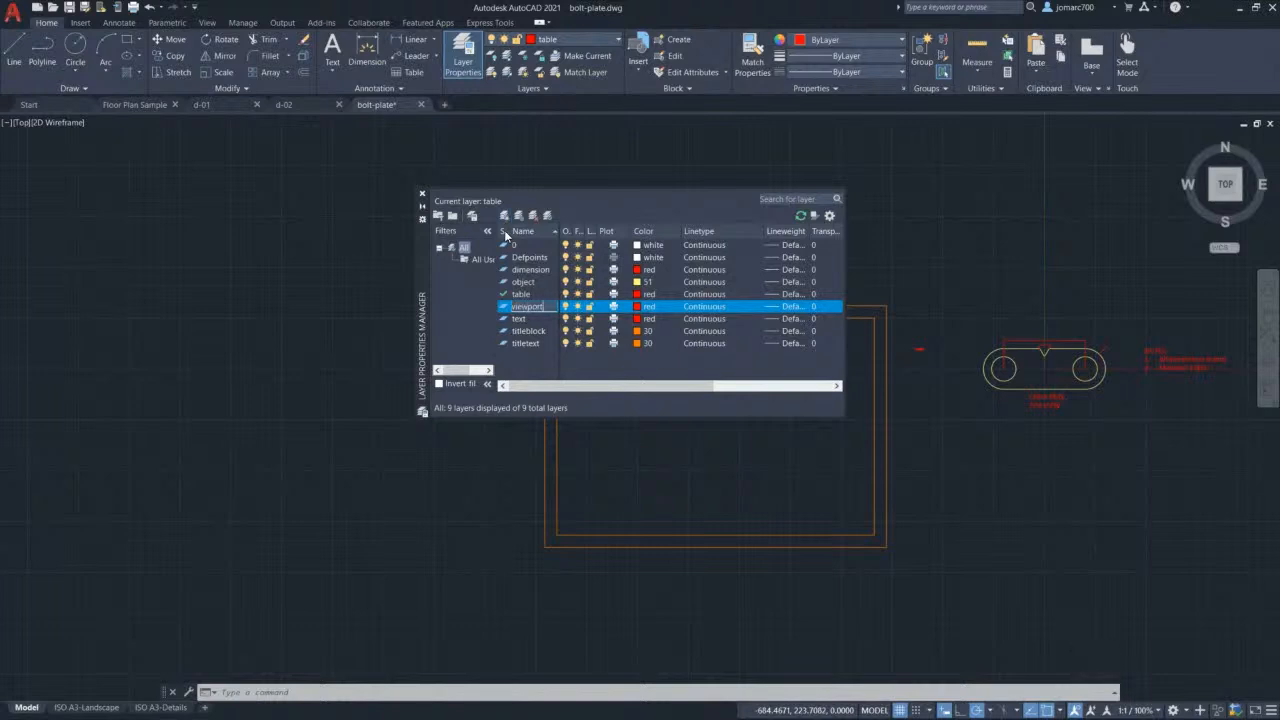
key(Return)
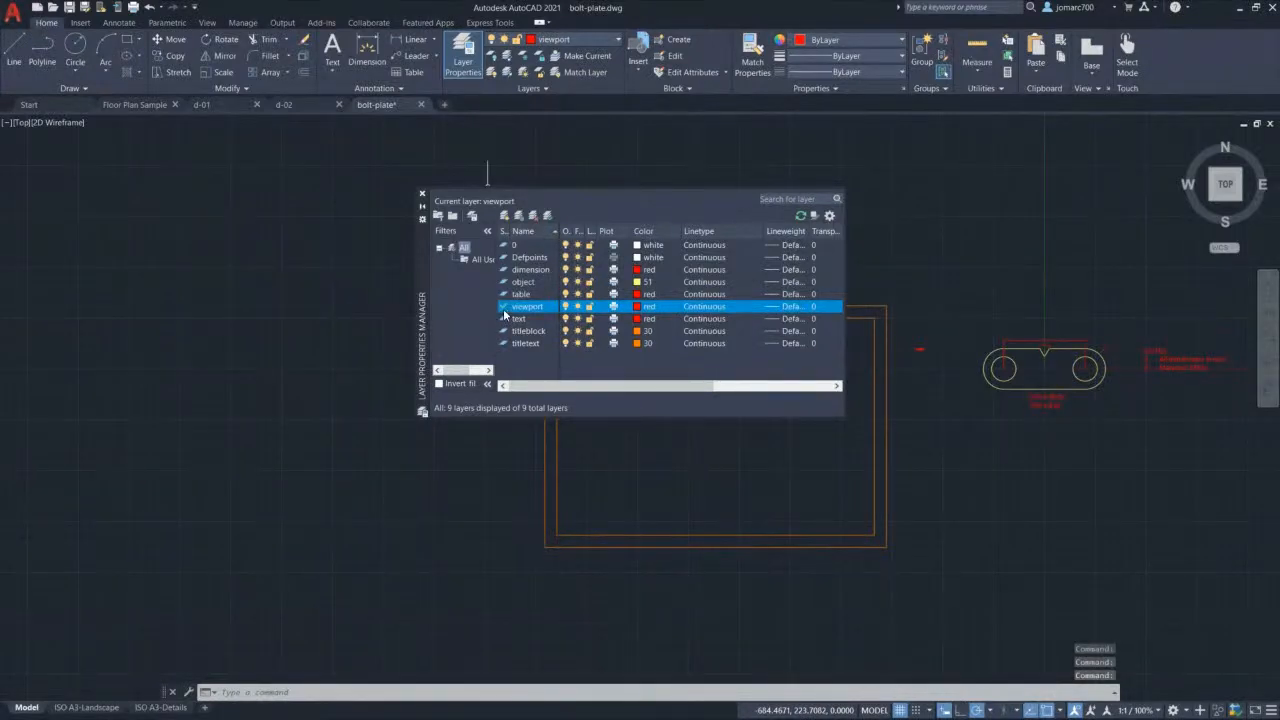
drag(671, 231, 633, 232)
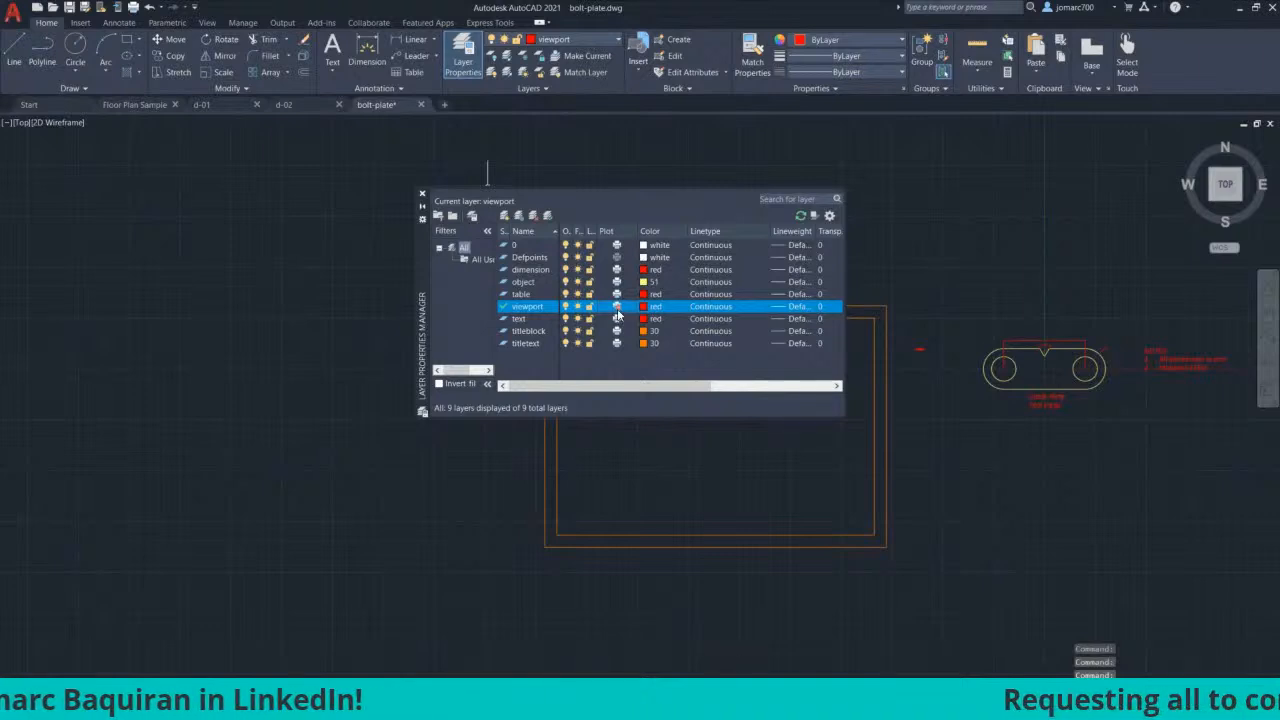
click(616, 307)
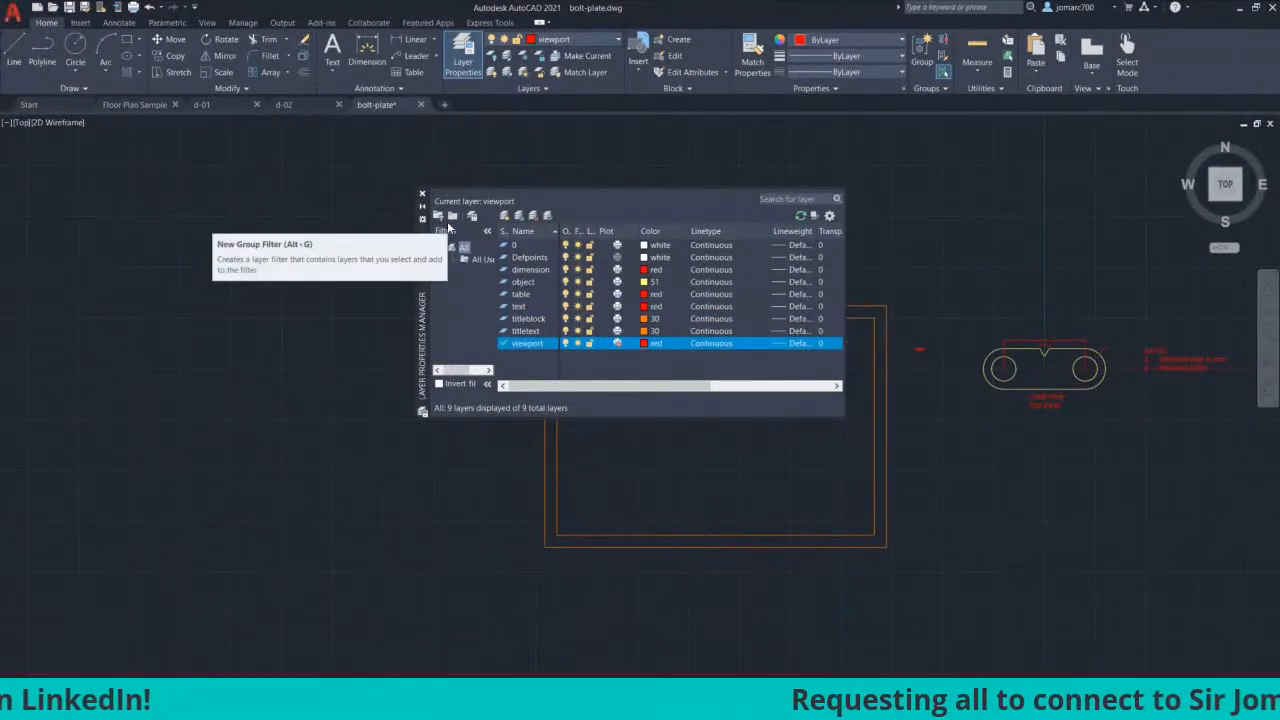
click(644, 344)
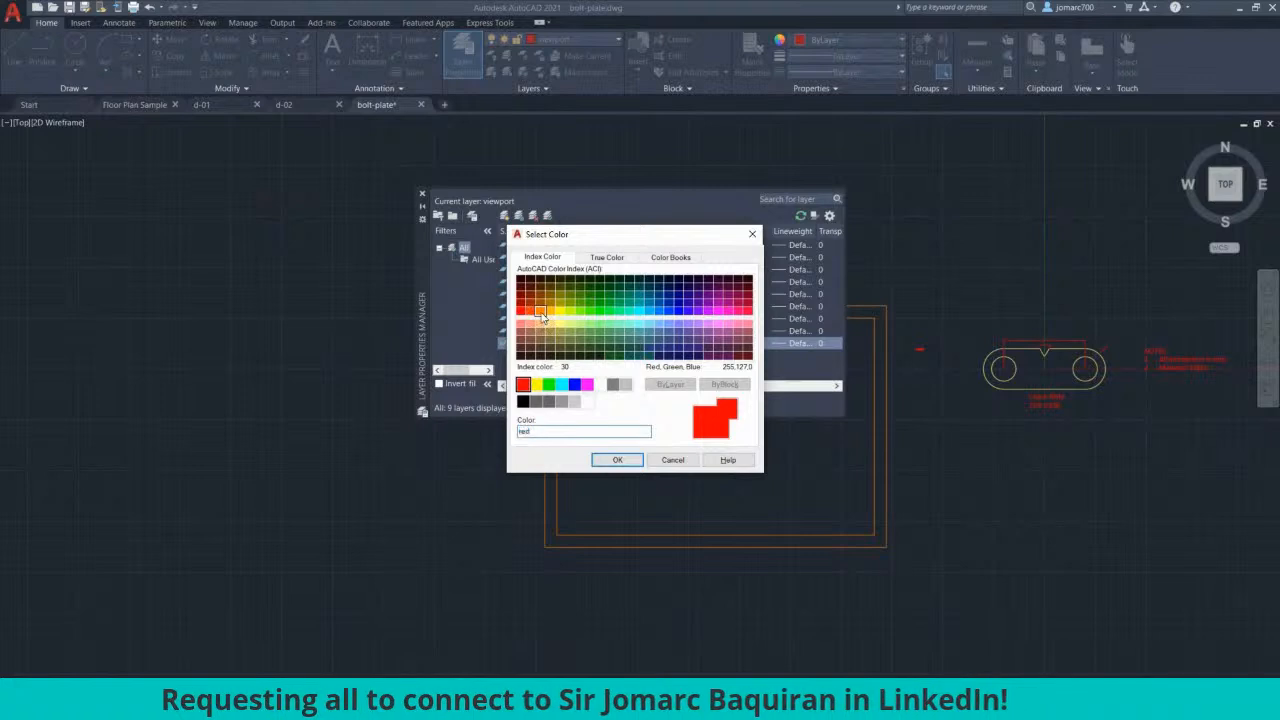
click(541, 313)
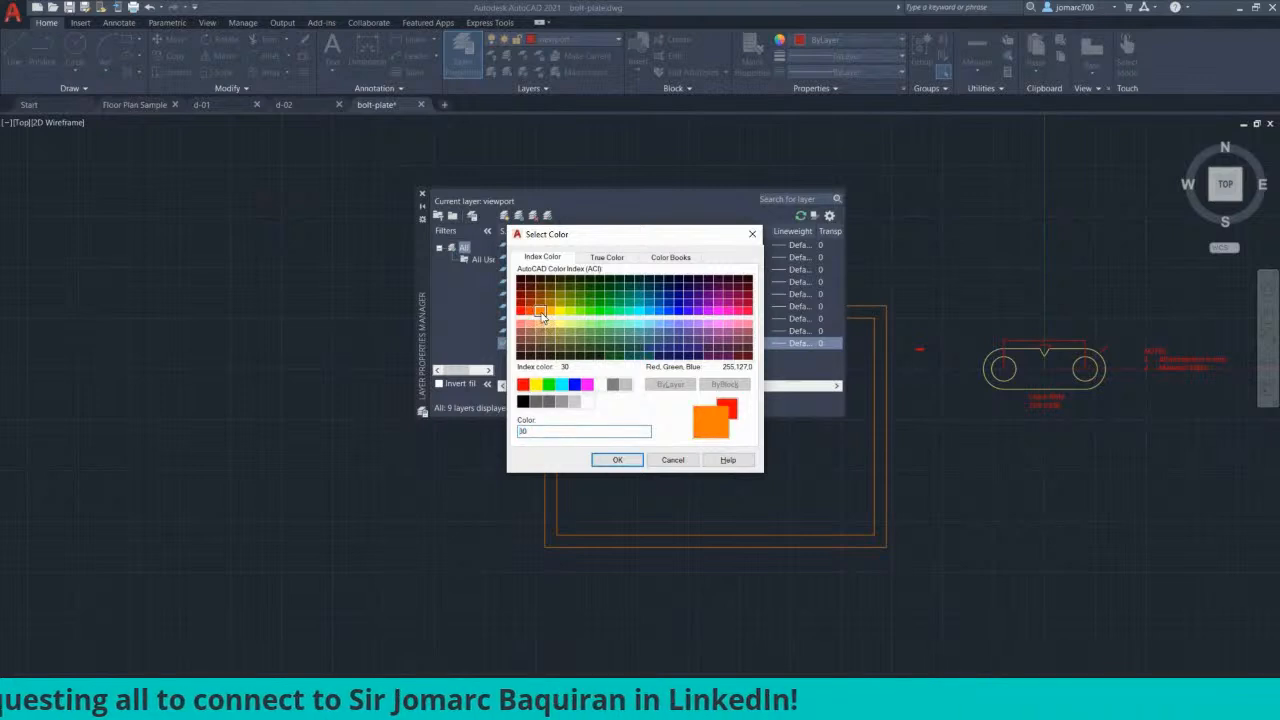
click(617, 461)
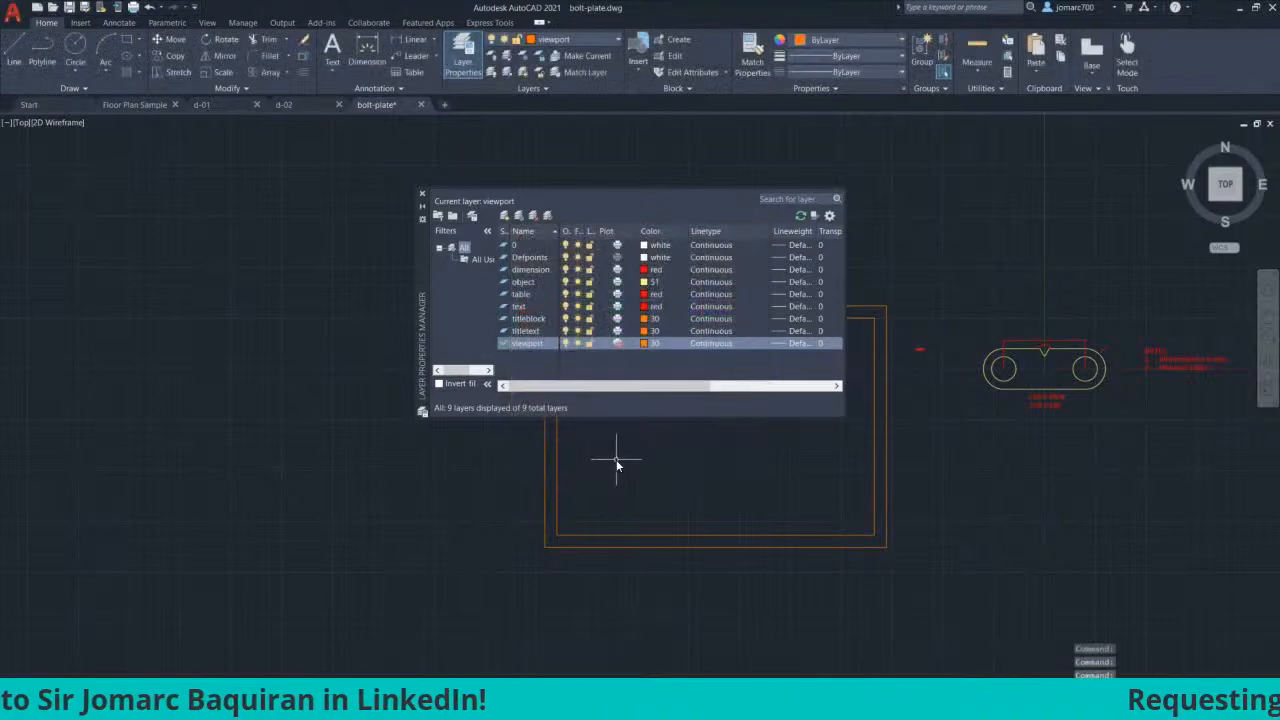
click(422, 195)
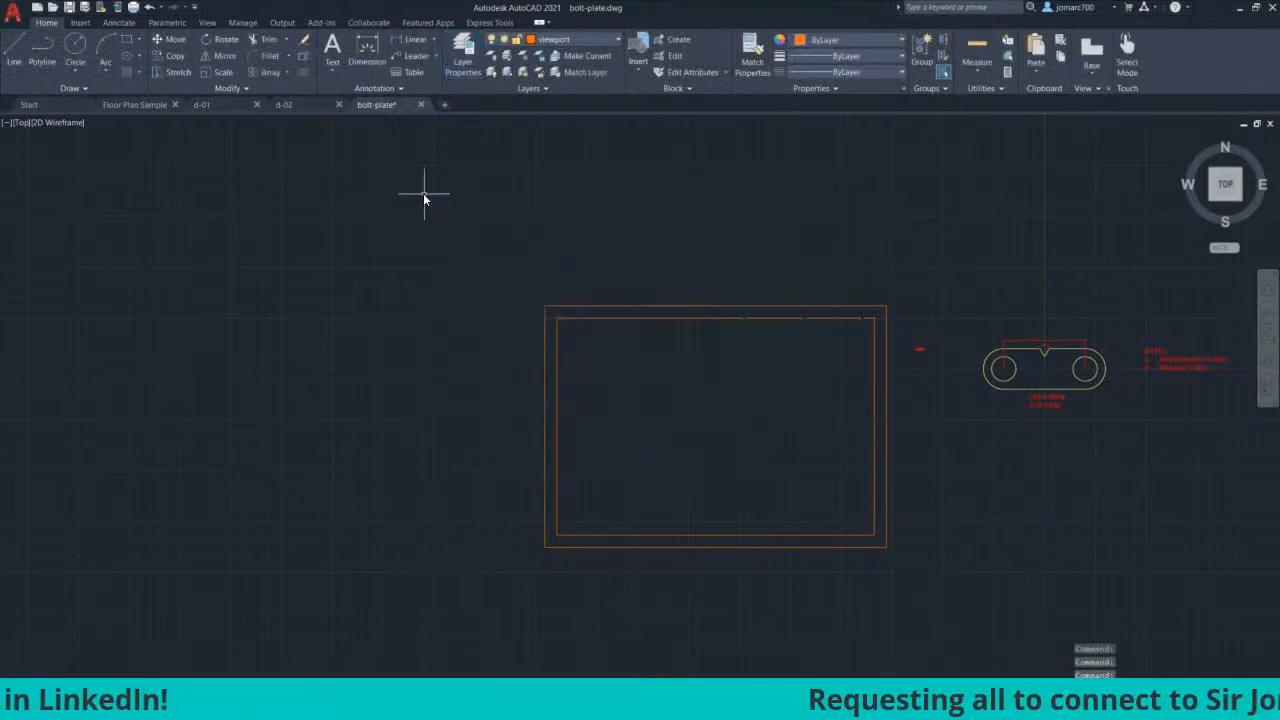
Step: Recolour the viewport layer to grey (colour 8) and display the ISO A3-Landscape layout
scroll(469, 237, down, 1)
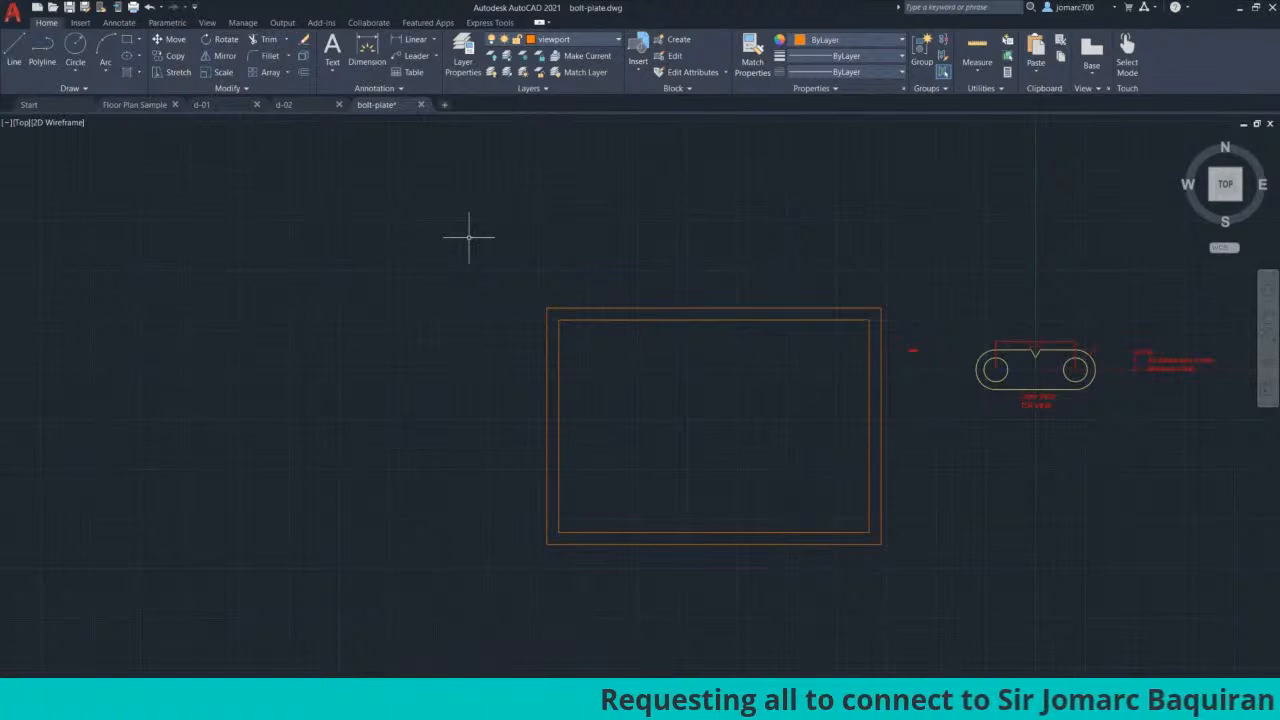
click(563, 40)
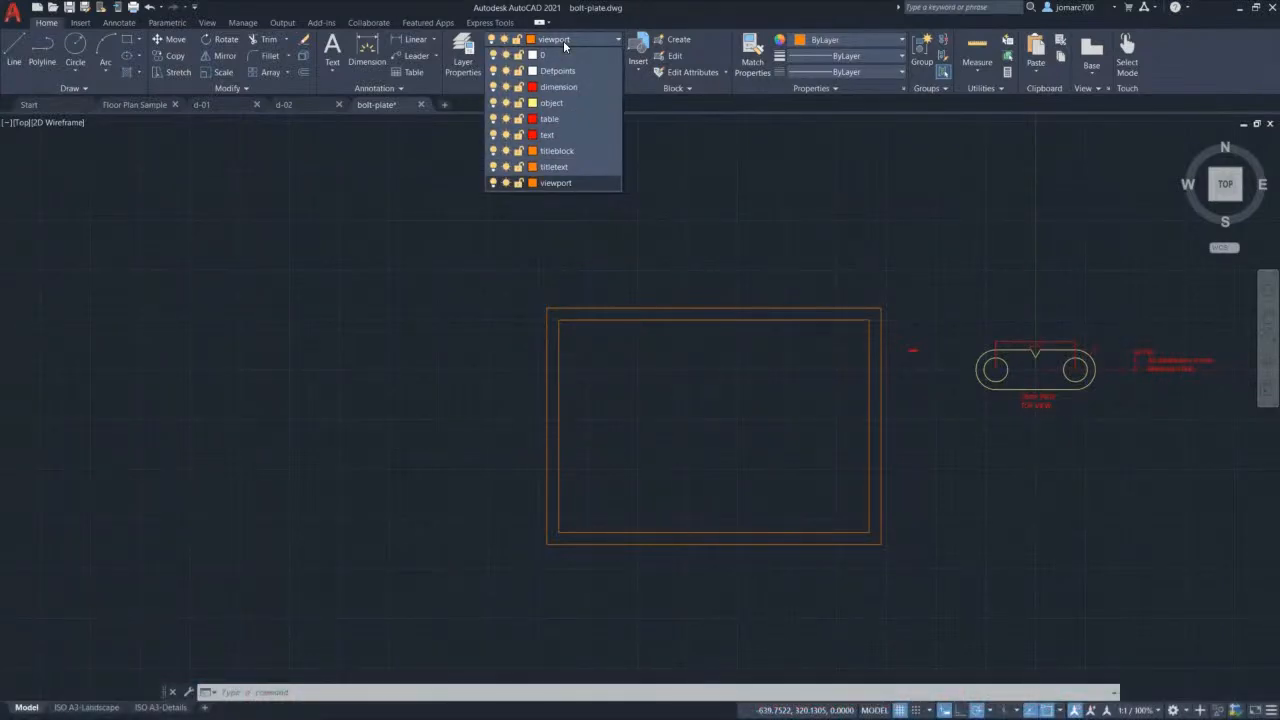
click(532, 183)
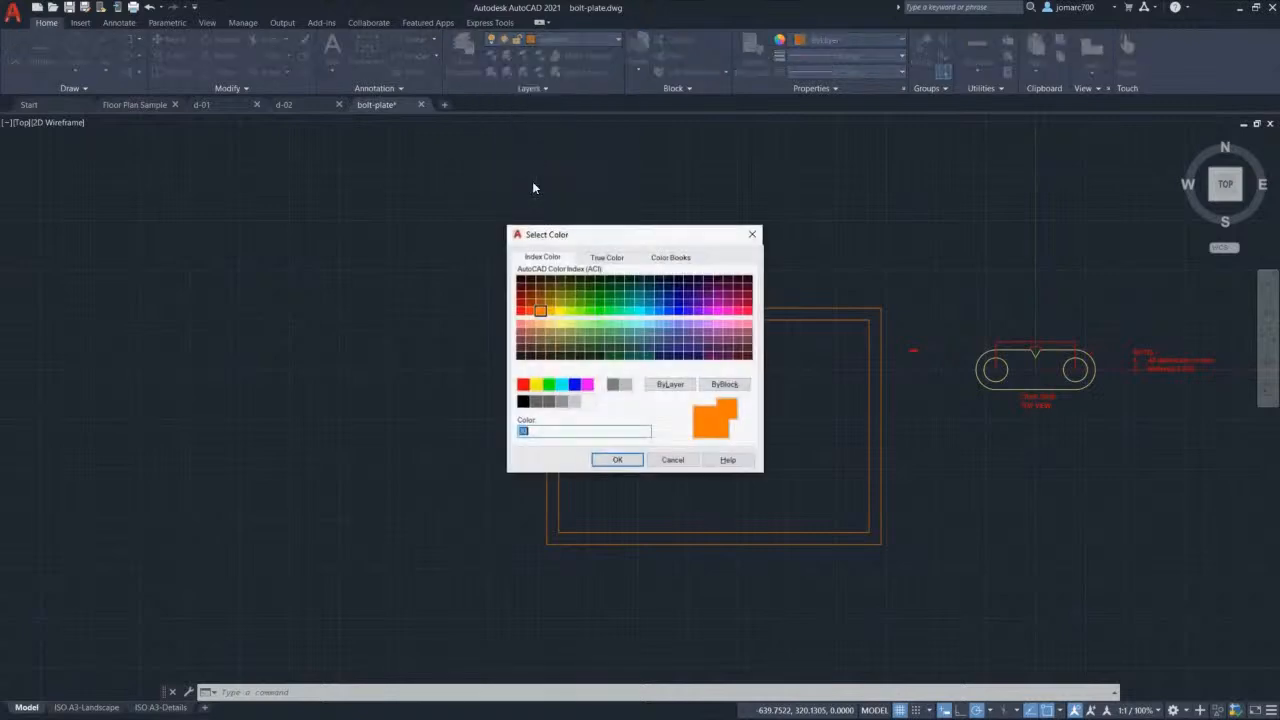
click(613, 385)
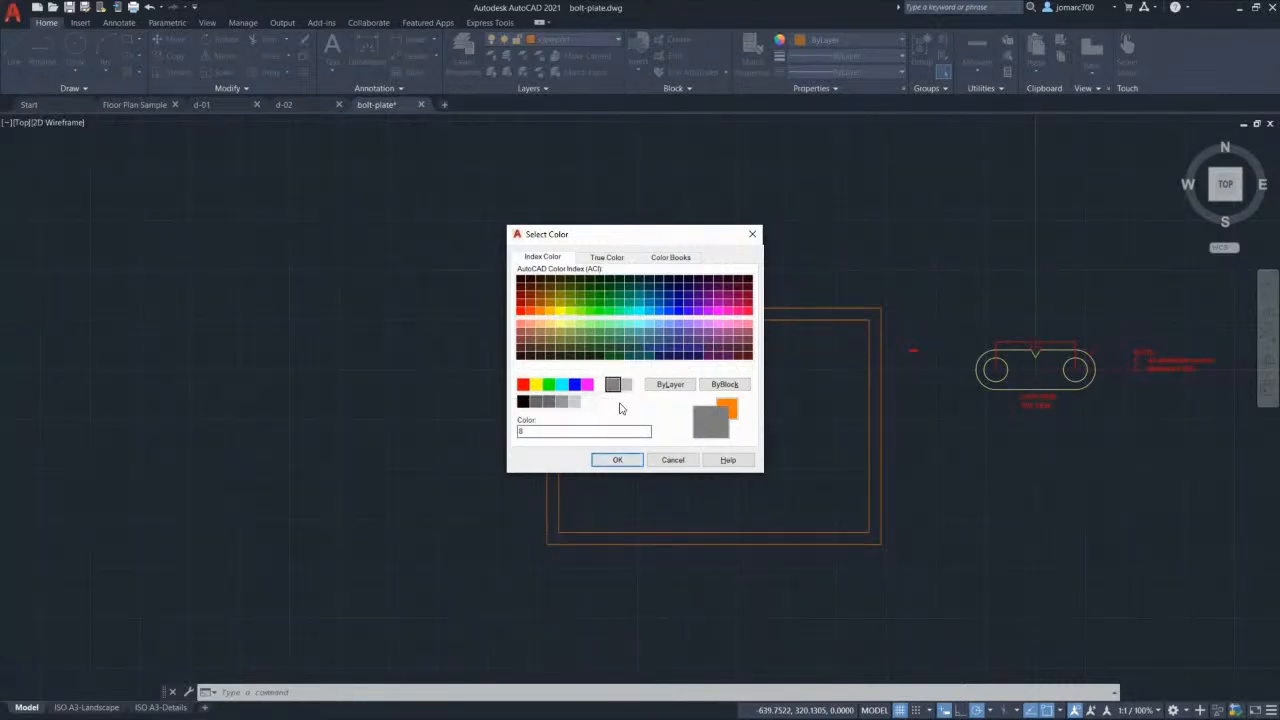
click(617, 460)
key(Return)
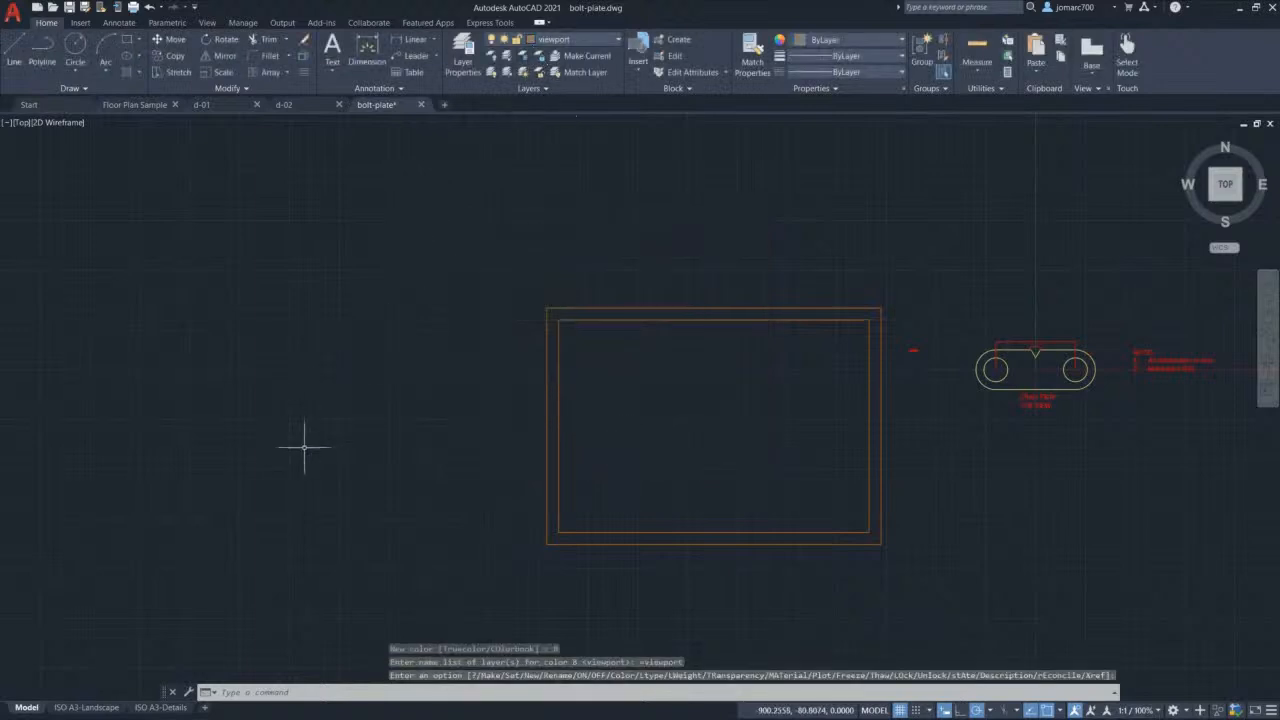
click(87, 707)
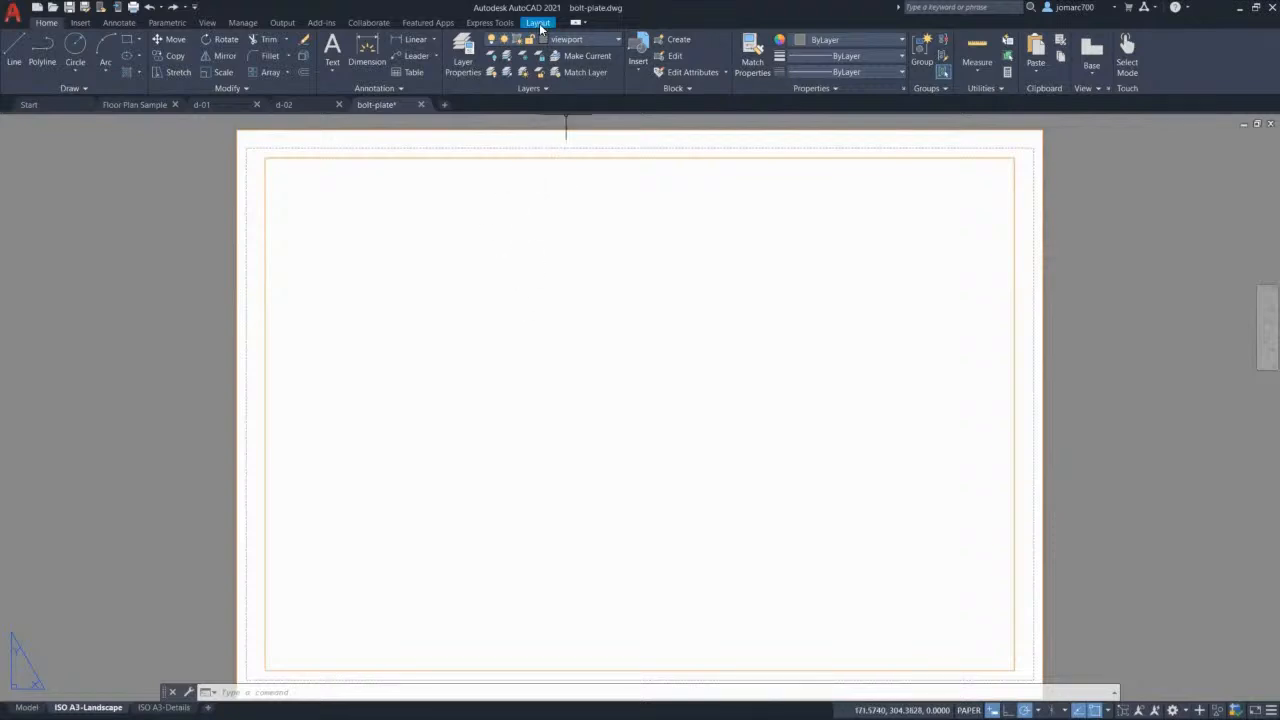
Step: Draw a rectangular viewport on the upper-left of the A3 sheet
click(538, 23)
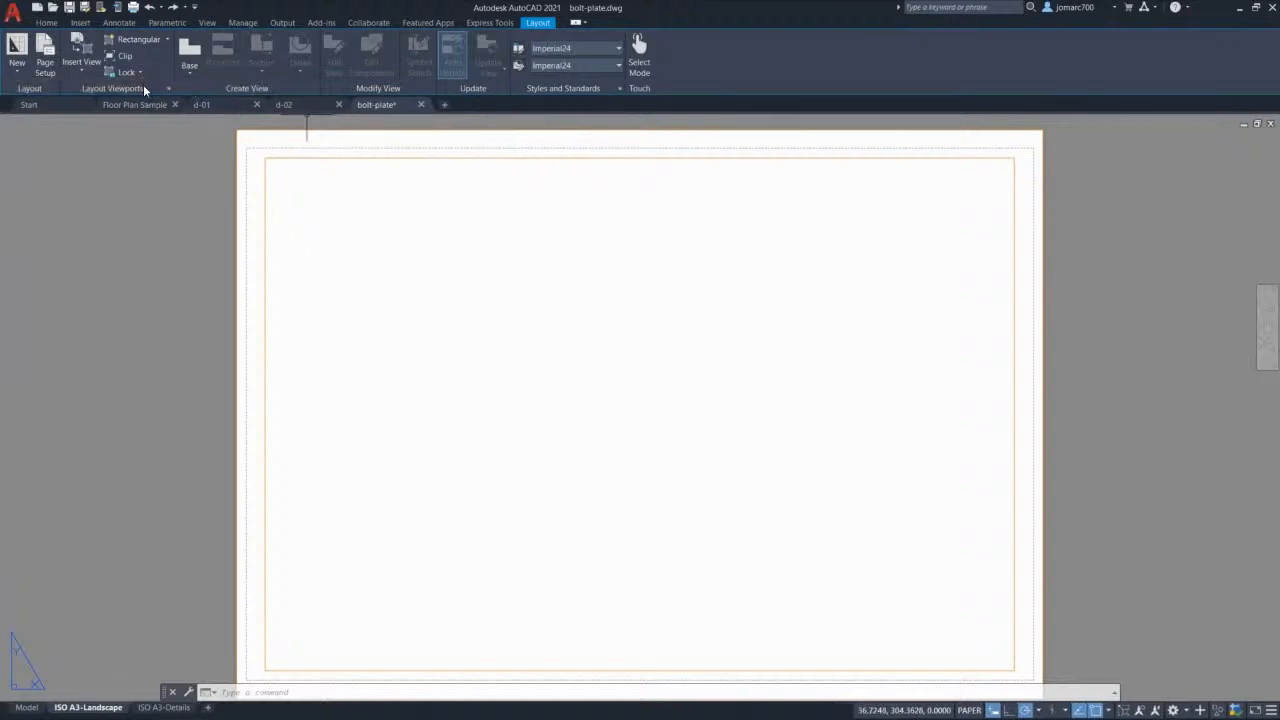
click(167, 40)
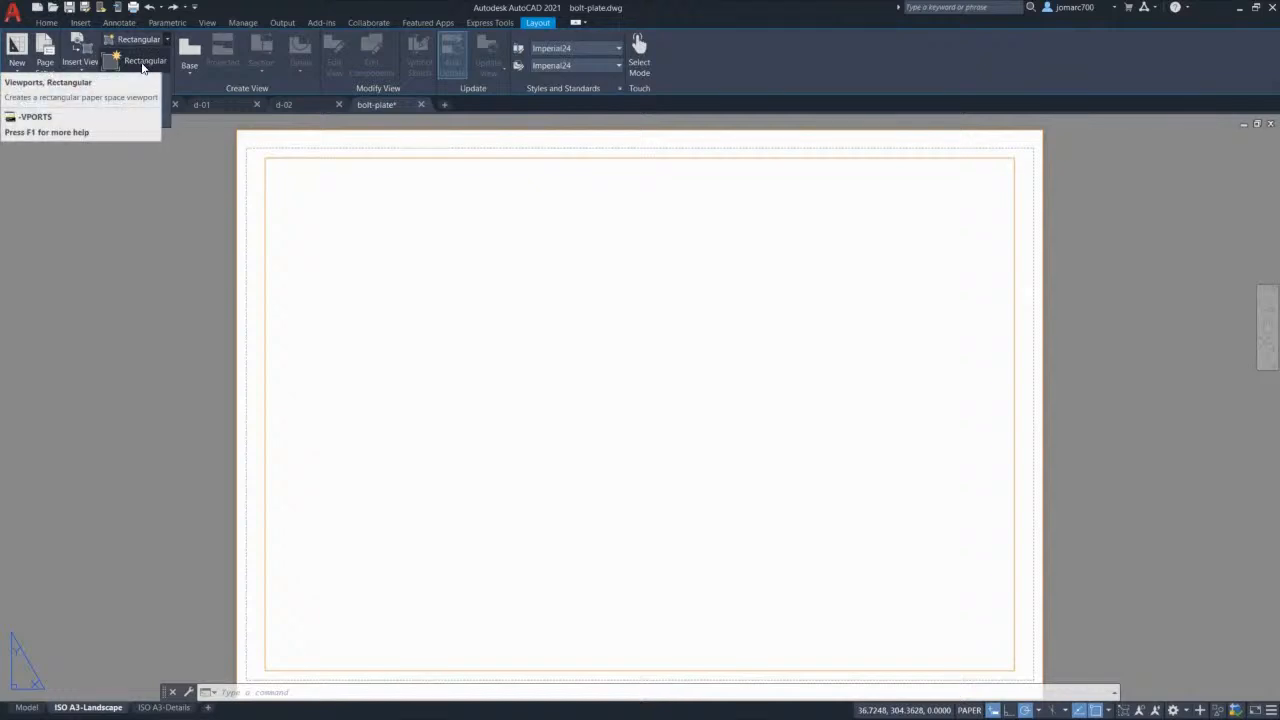
click(141, 62)
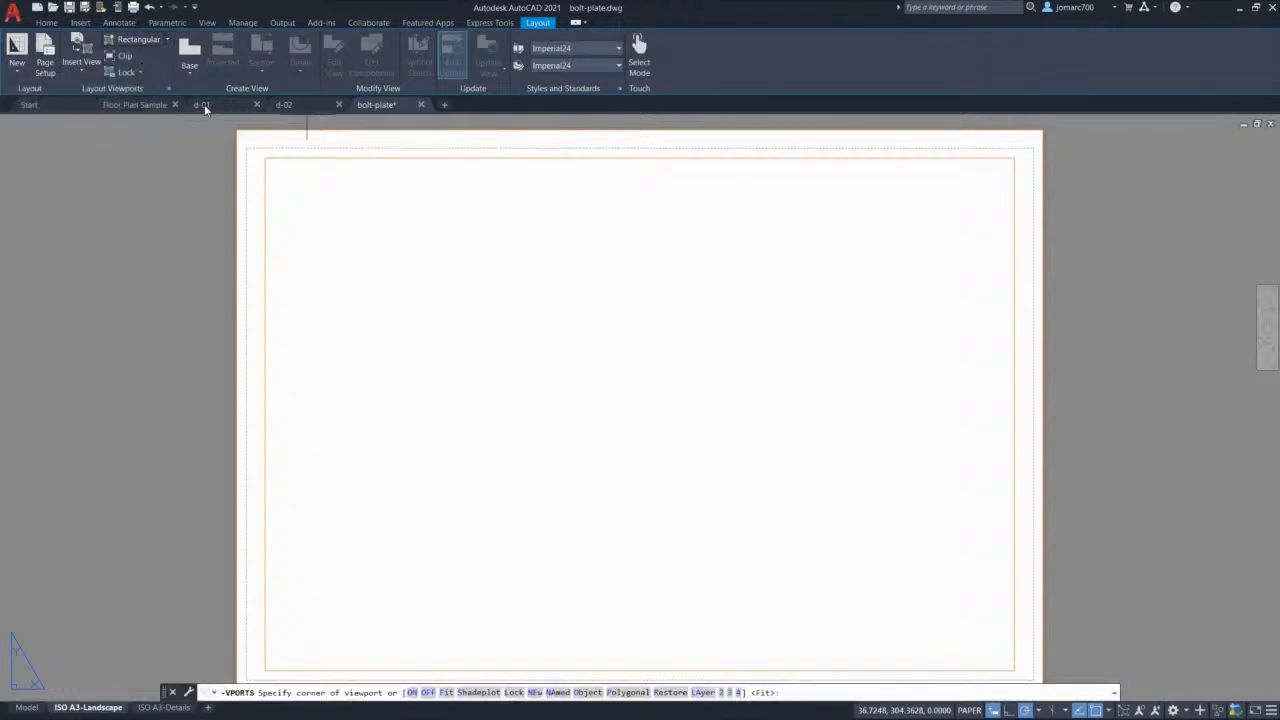
click(287, 183)
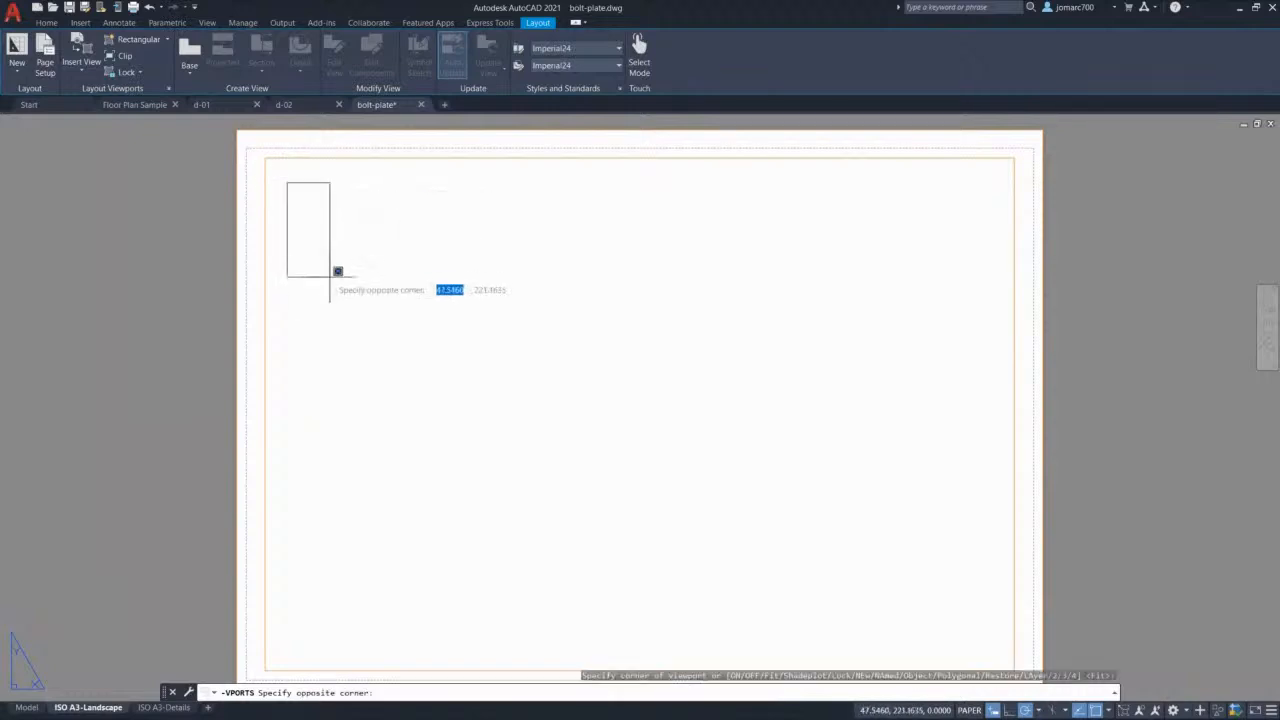
click(669, 460)
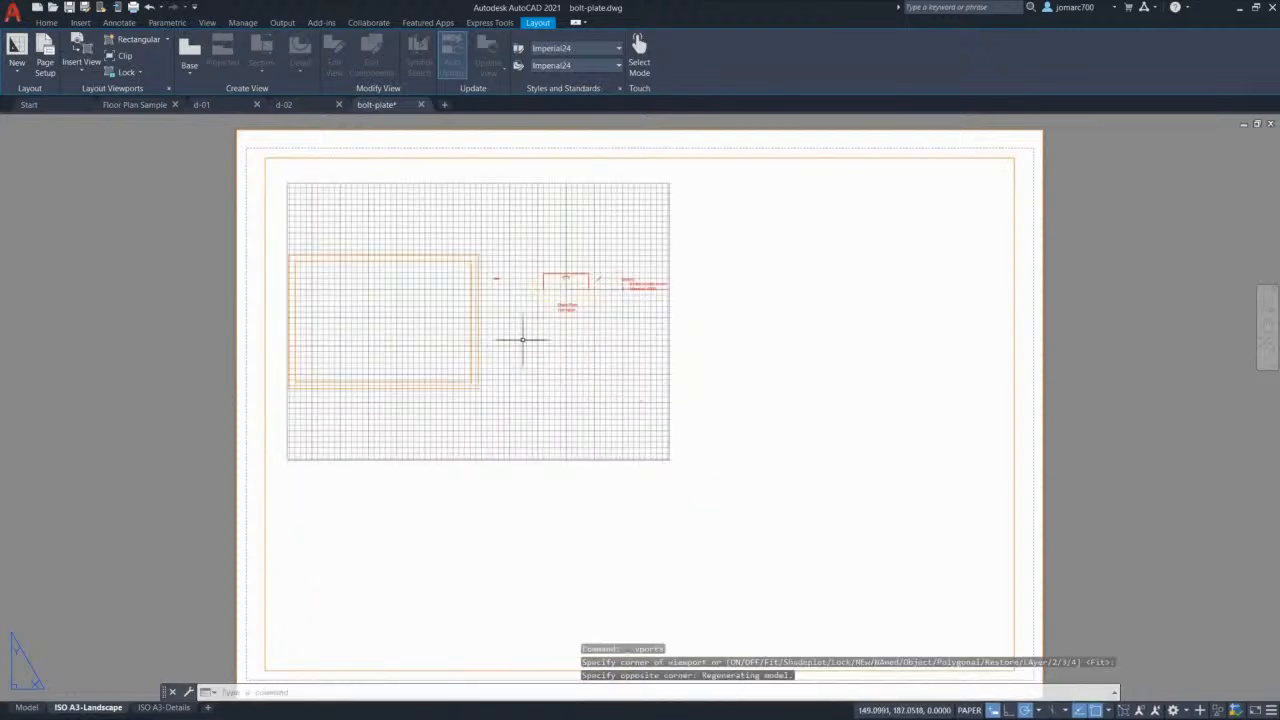
Step: Turn the grid off inside the viewport and centre the Chain Plate TOP VIEW in it
double_click(500, 240)
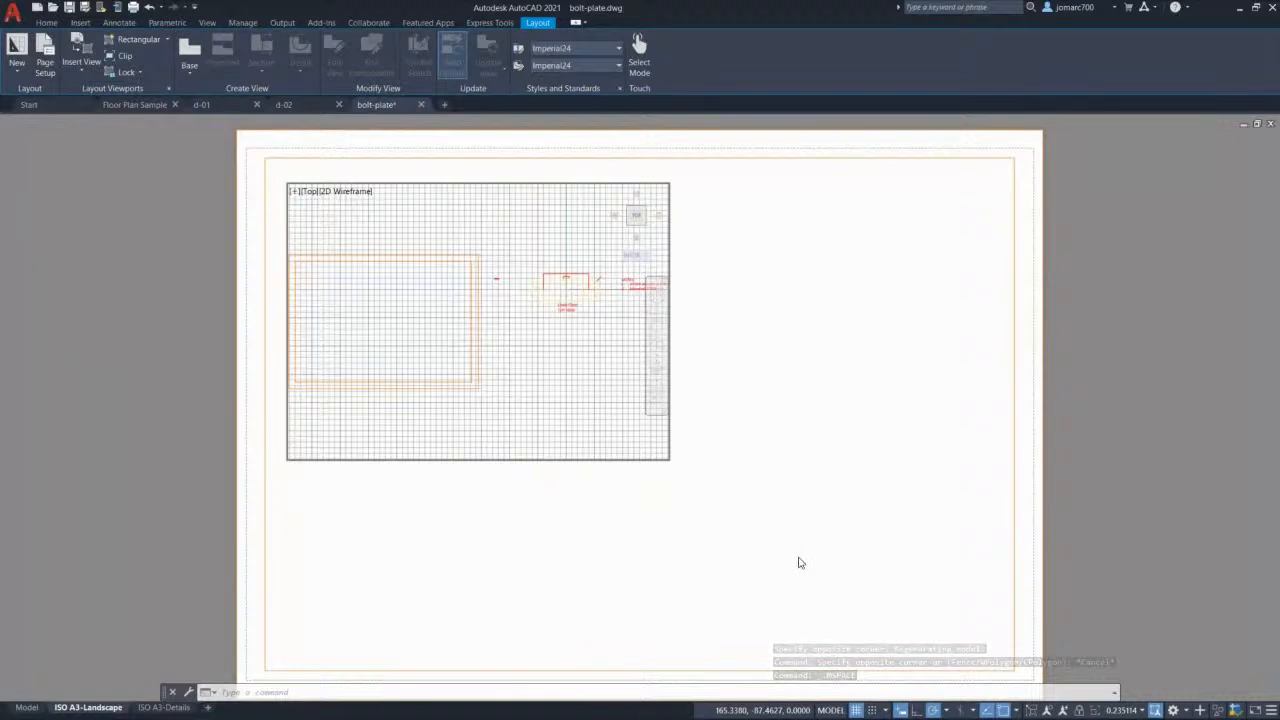
click(856, 710)
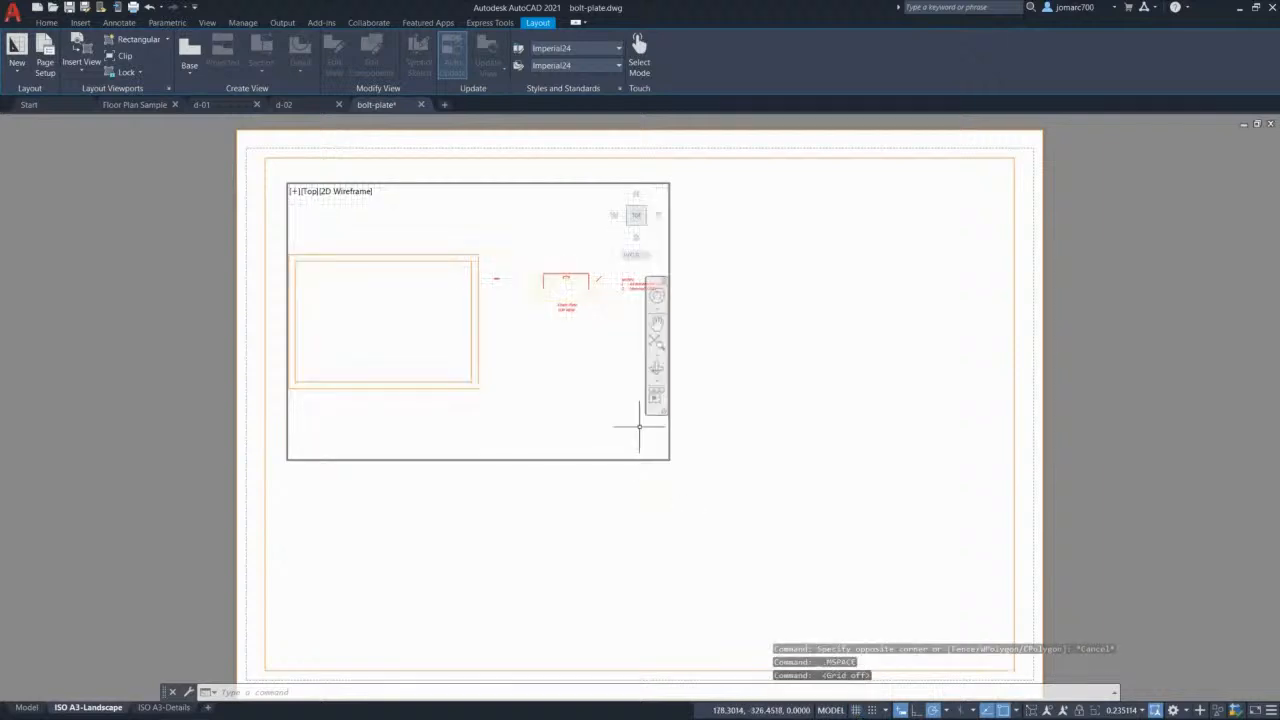
scroll(559, 368, up, 6)
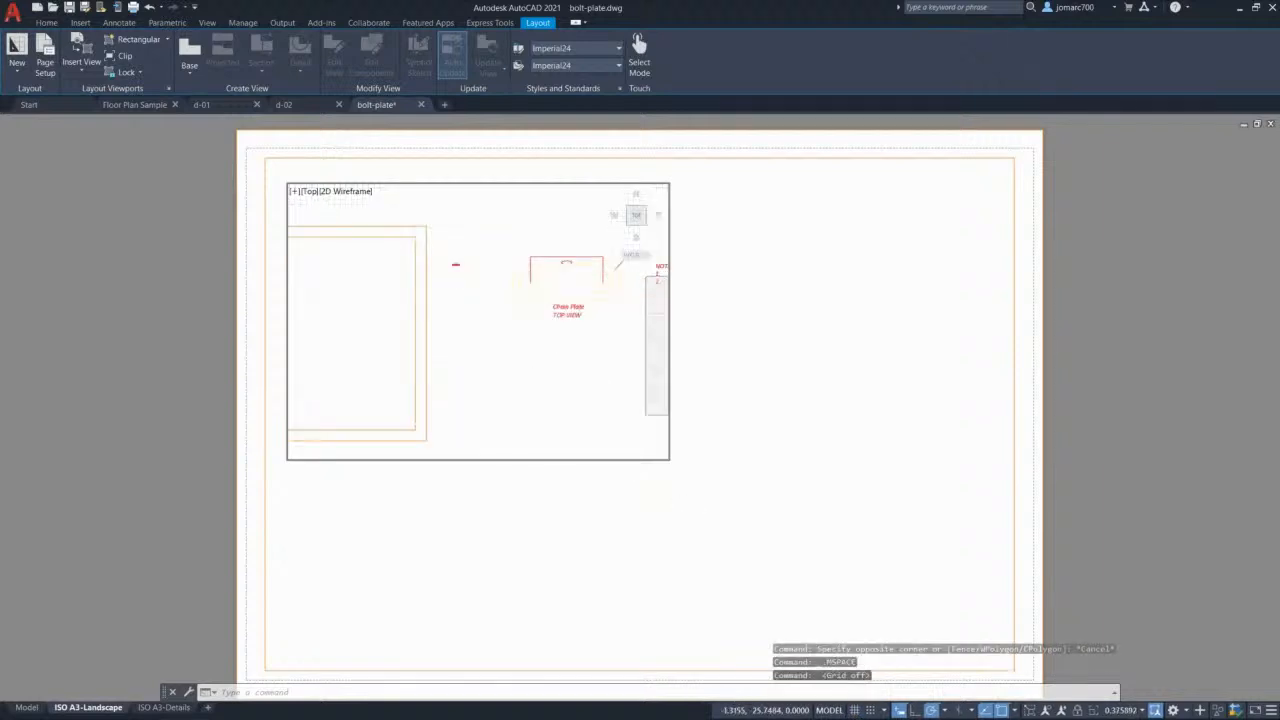
scroll(457, 337, down, 5)
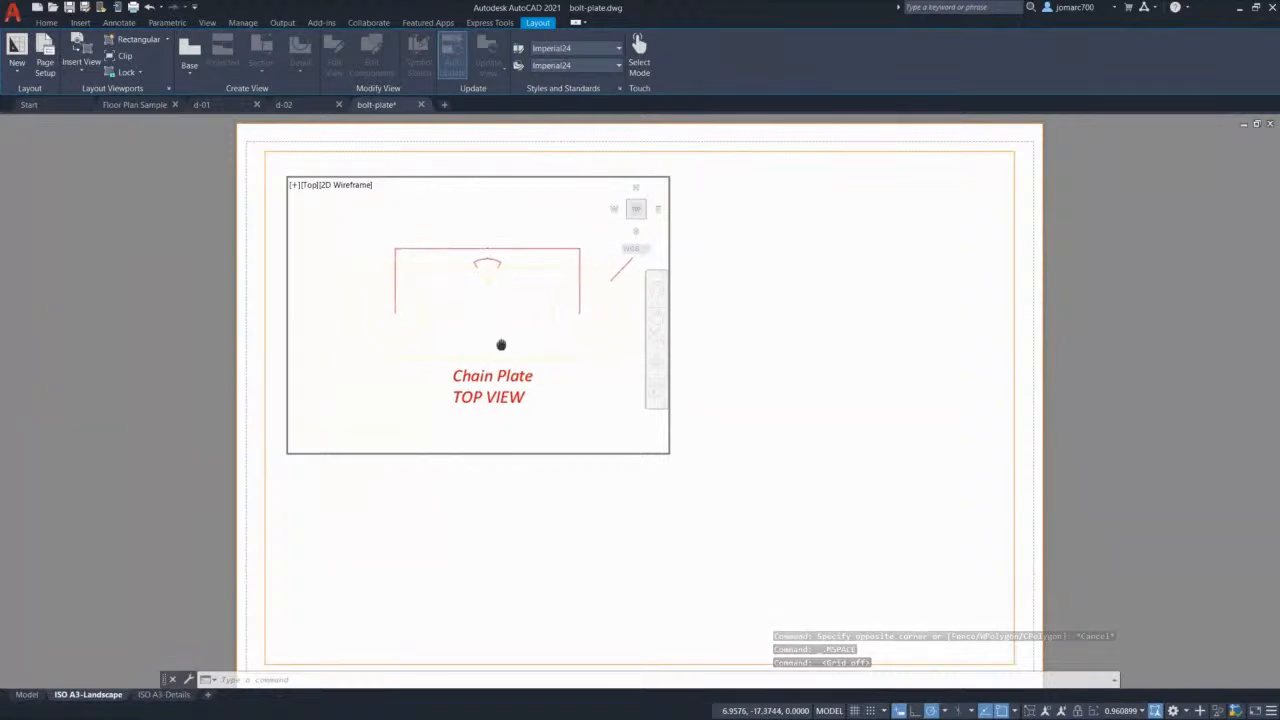
middle_drag(509, 314, 494, 316)
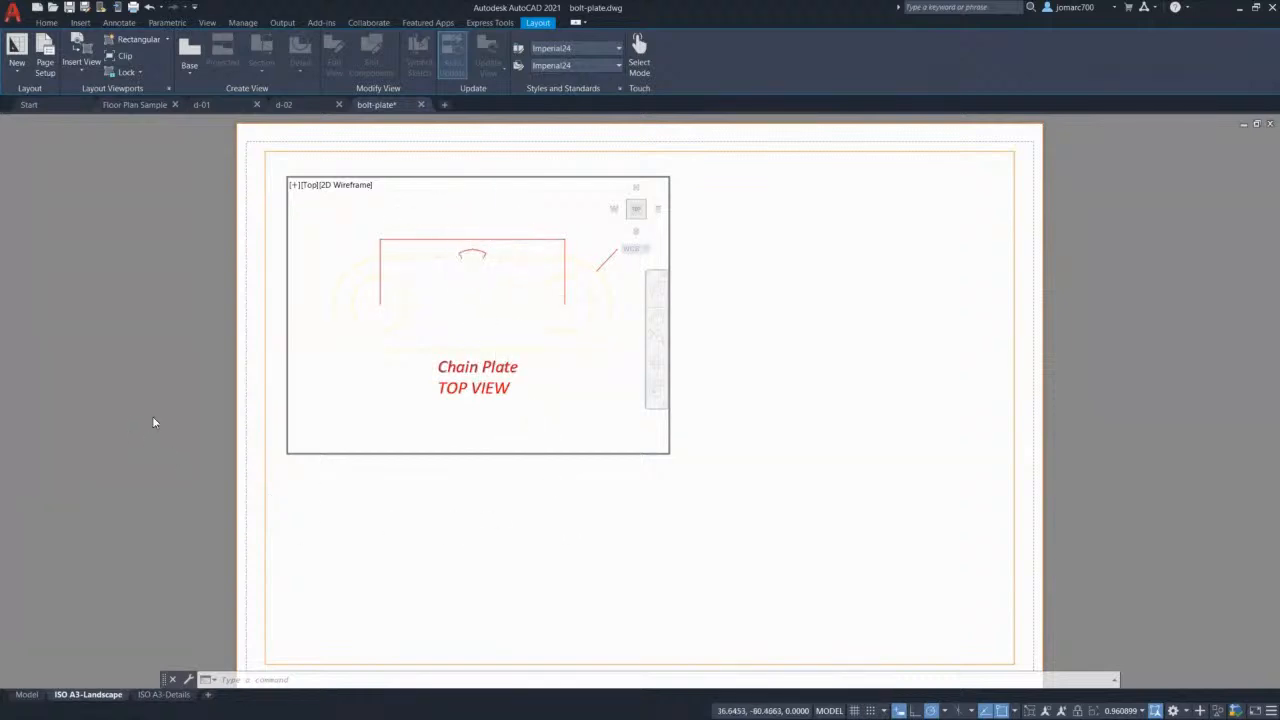
double_click(318, 502)
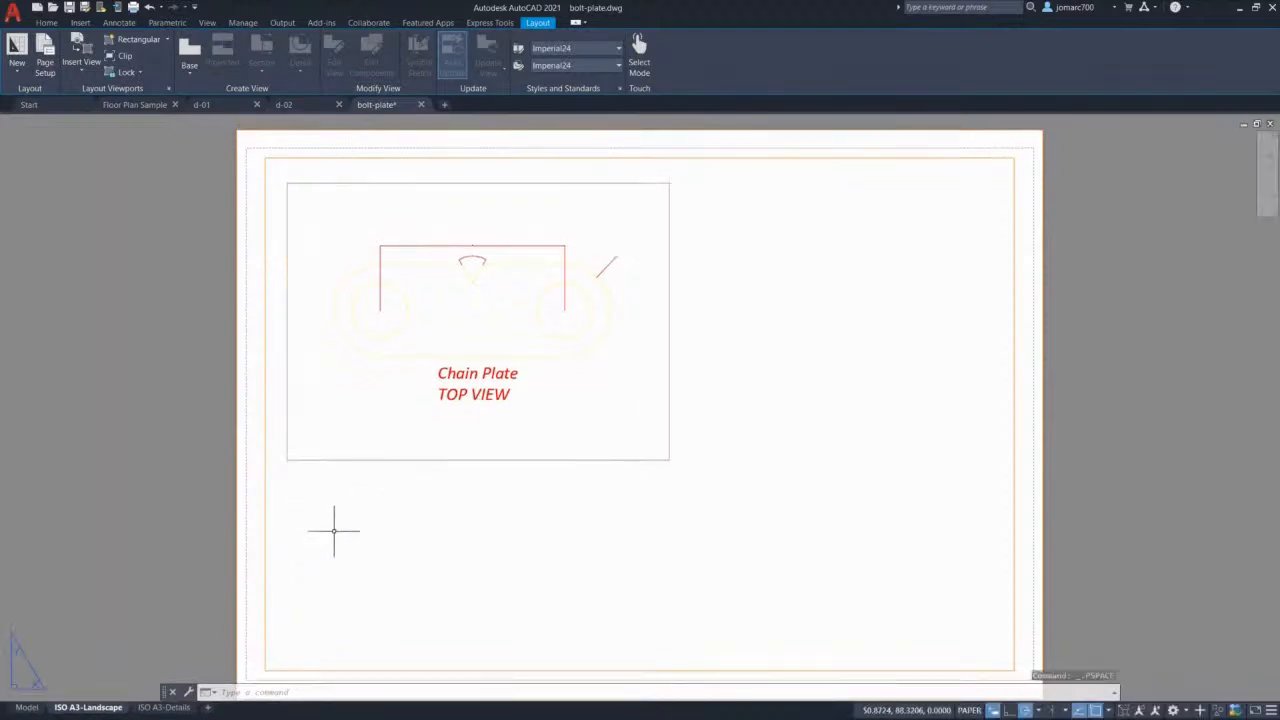
Step: Switch to model space and make object the current layer
click(27, 708)
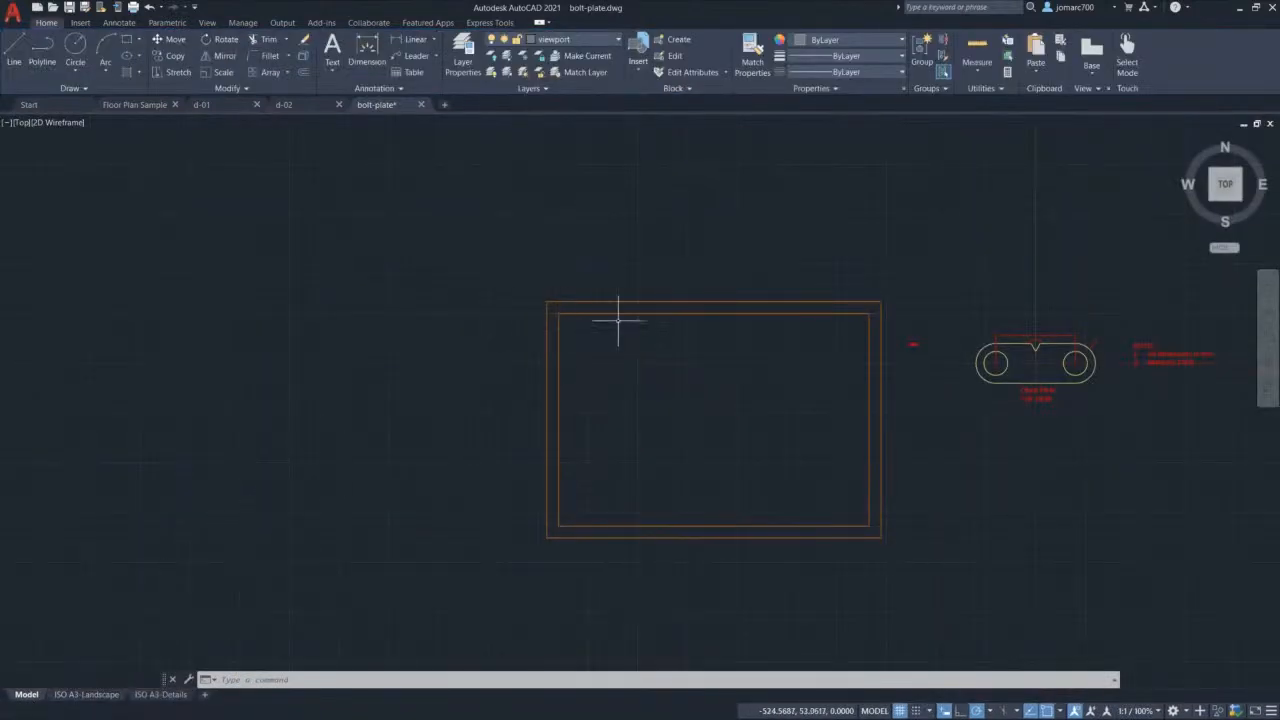
click(564, 40)
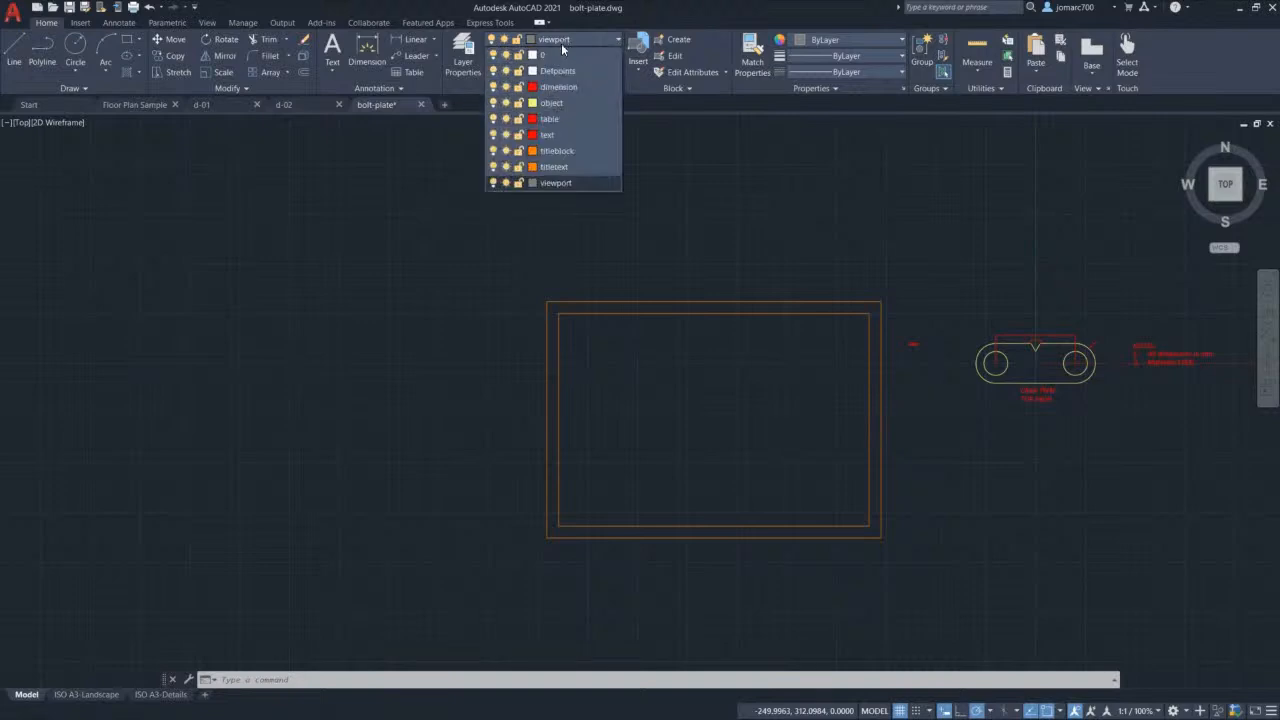
click(577, 104)
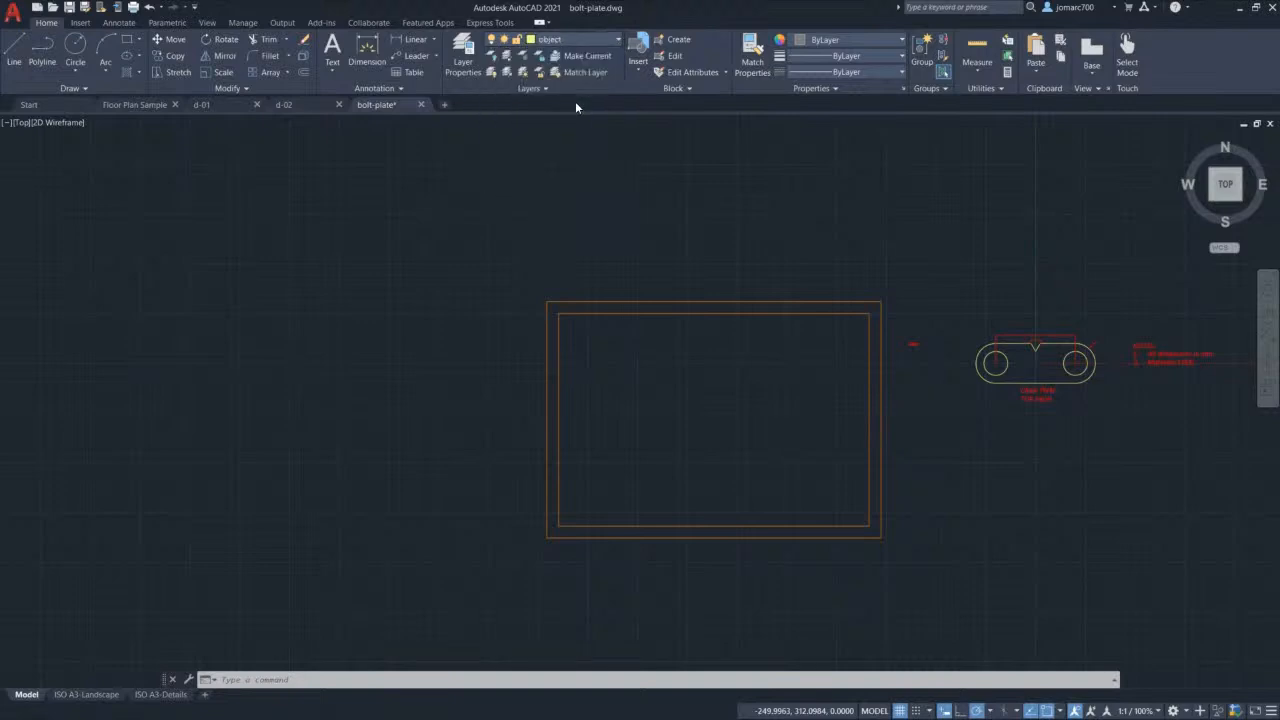
Step: Change the object layer's colour to white (7) and go back to the ISO A3-Landscape sheet
click(575, 41)
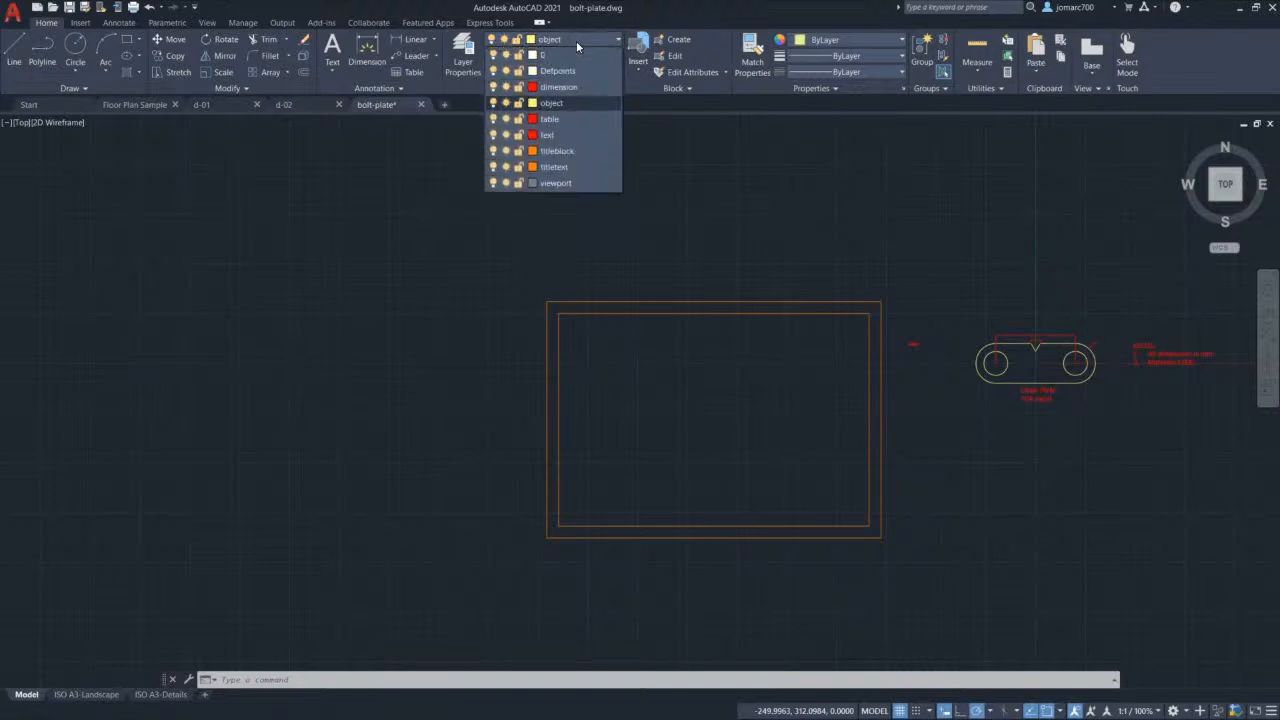
click(533, 104)
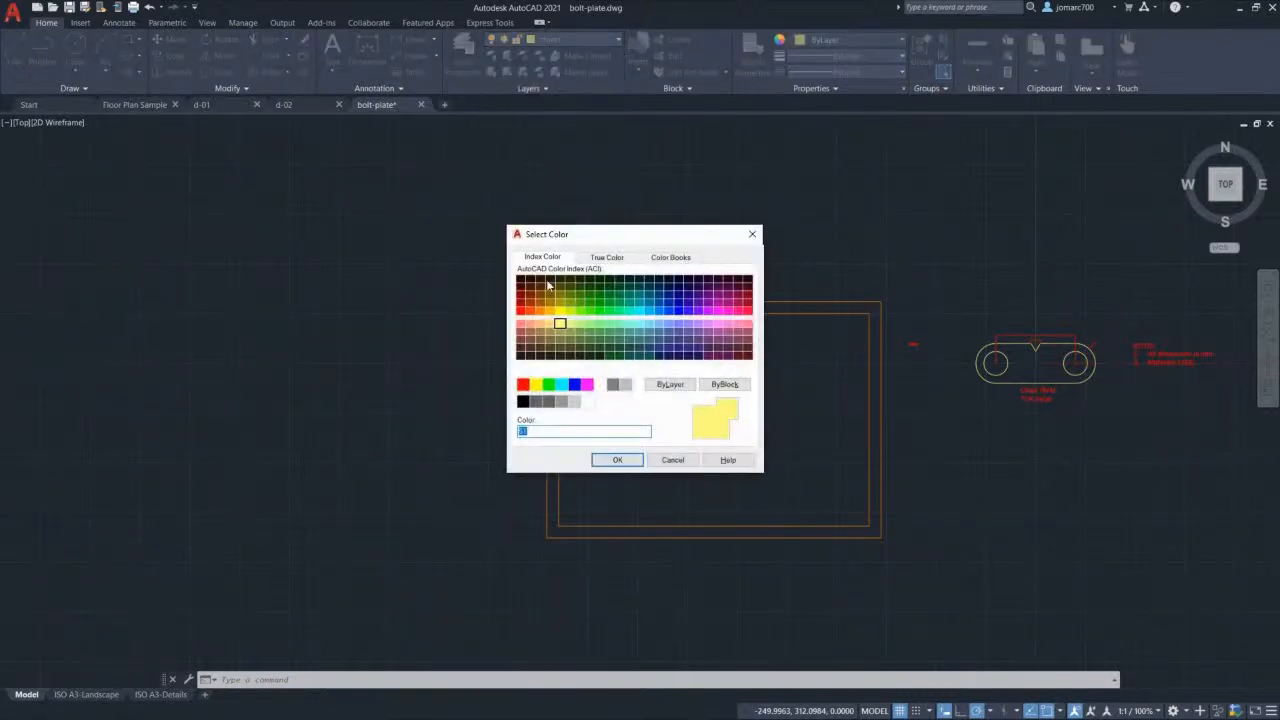
click(600, 386)
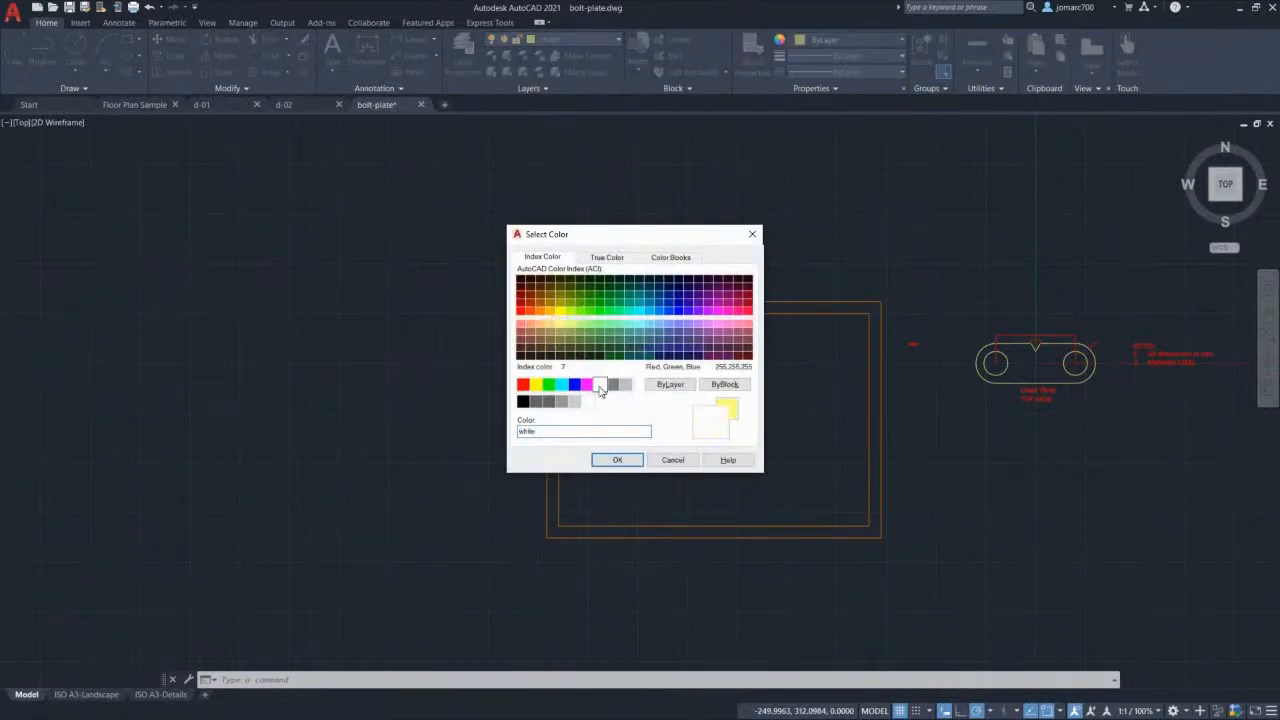
click(612, 460)
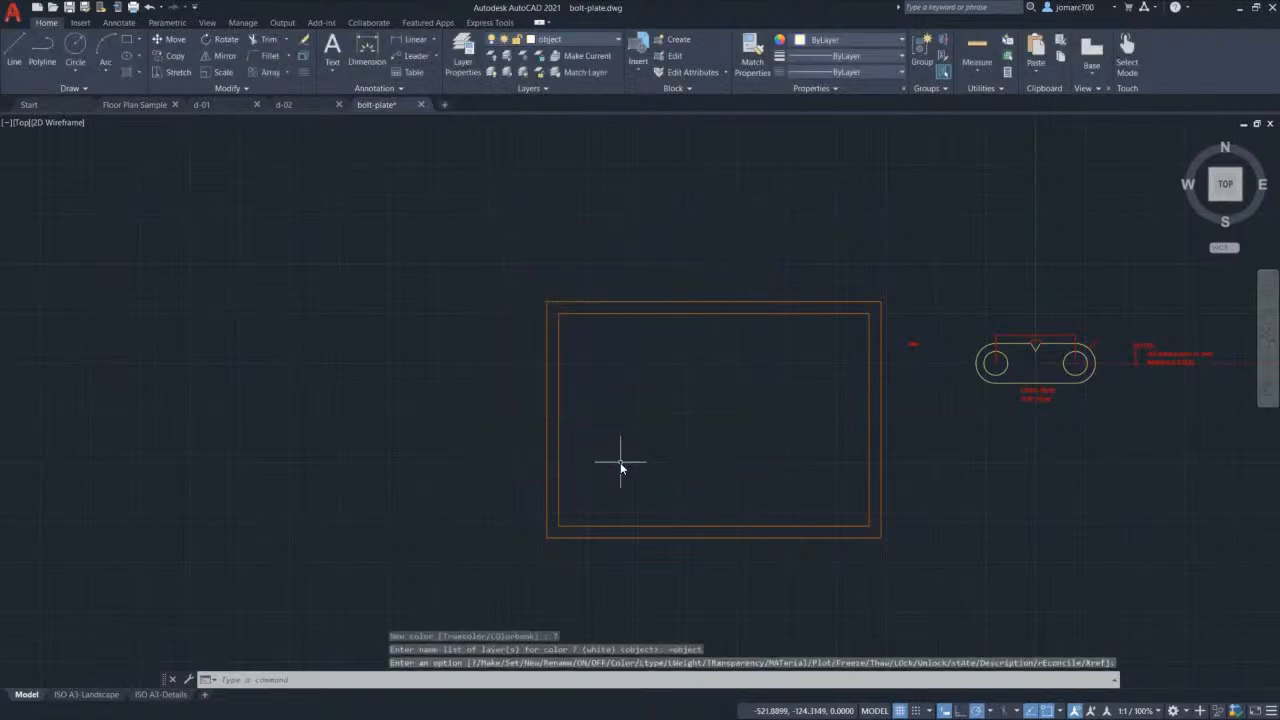
scroll(620, 462, up, 2)
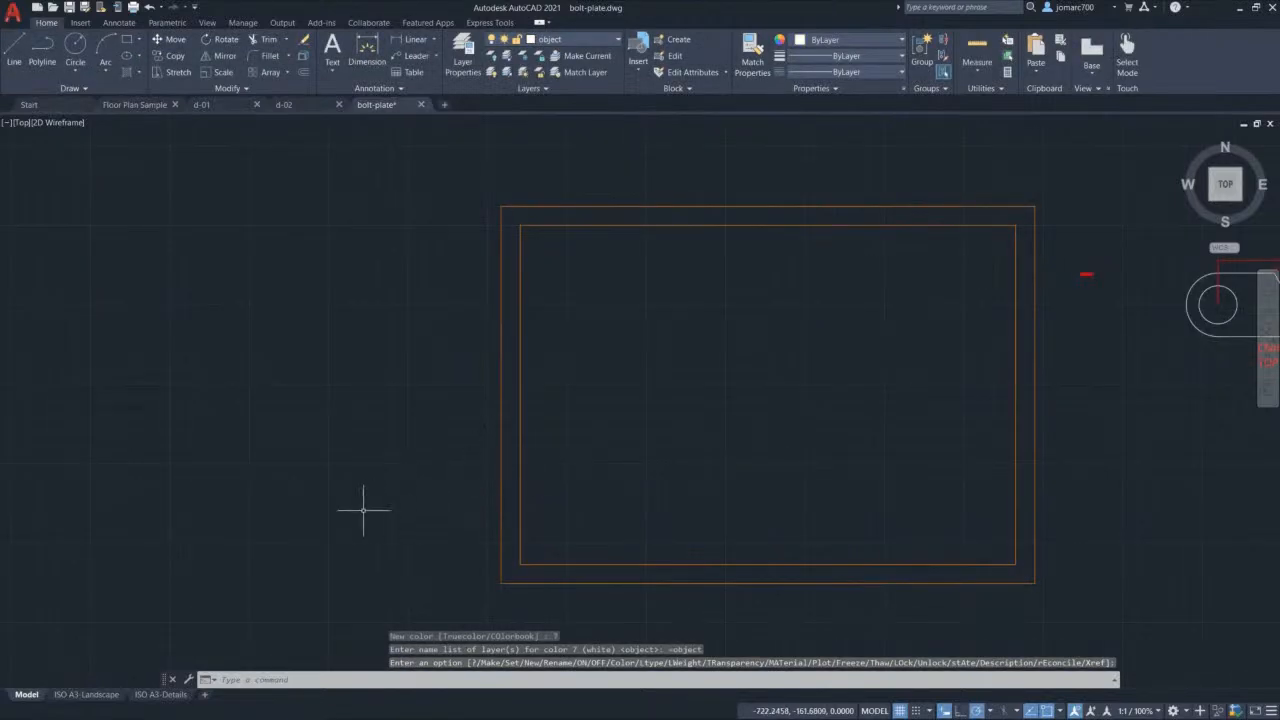
click(90, 694)
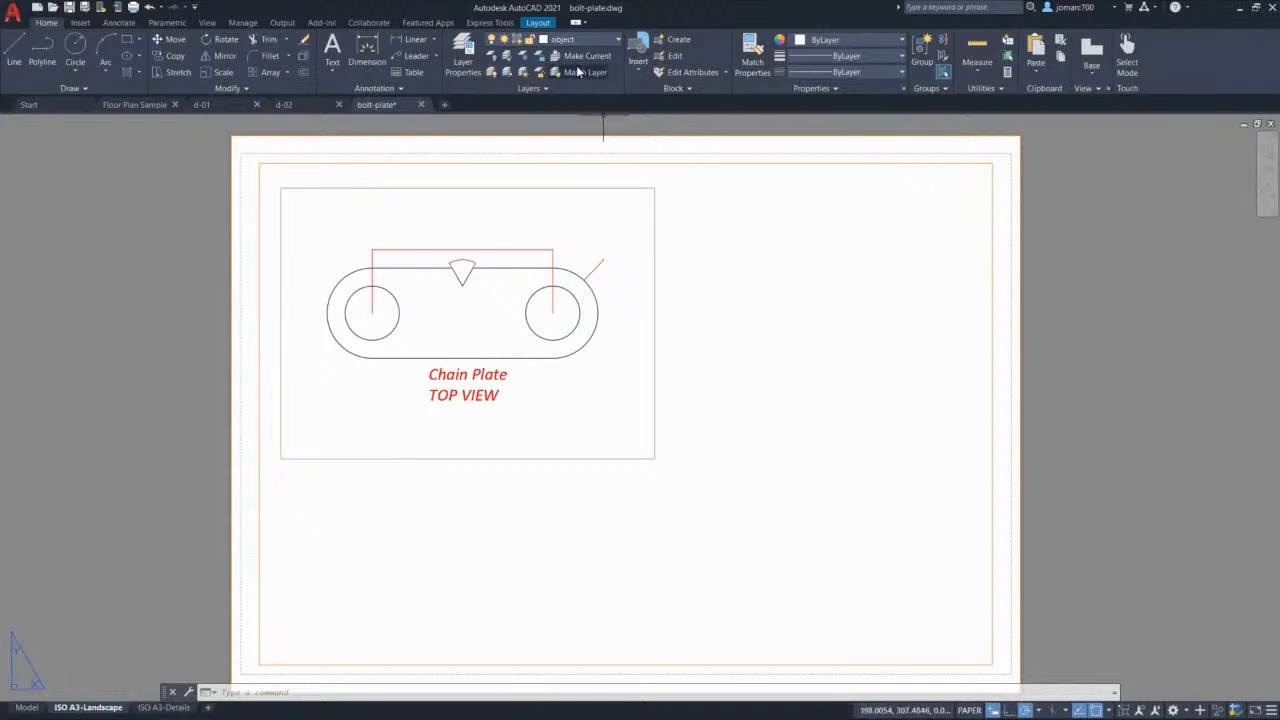
Step: Draw a second rectangular viewport from the first viewport's top-right corner, then enter it
click(538, 23)
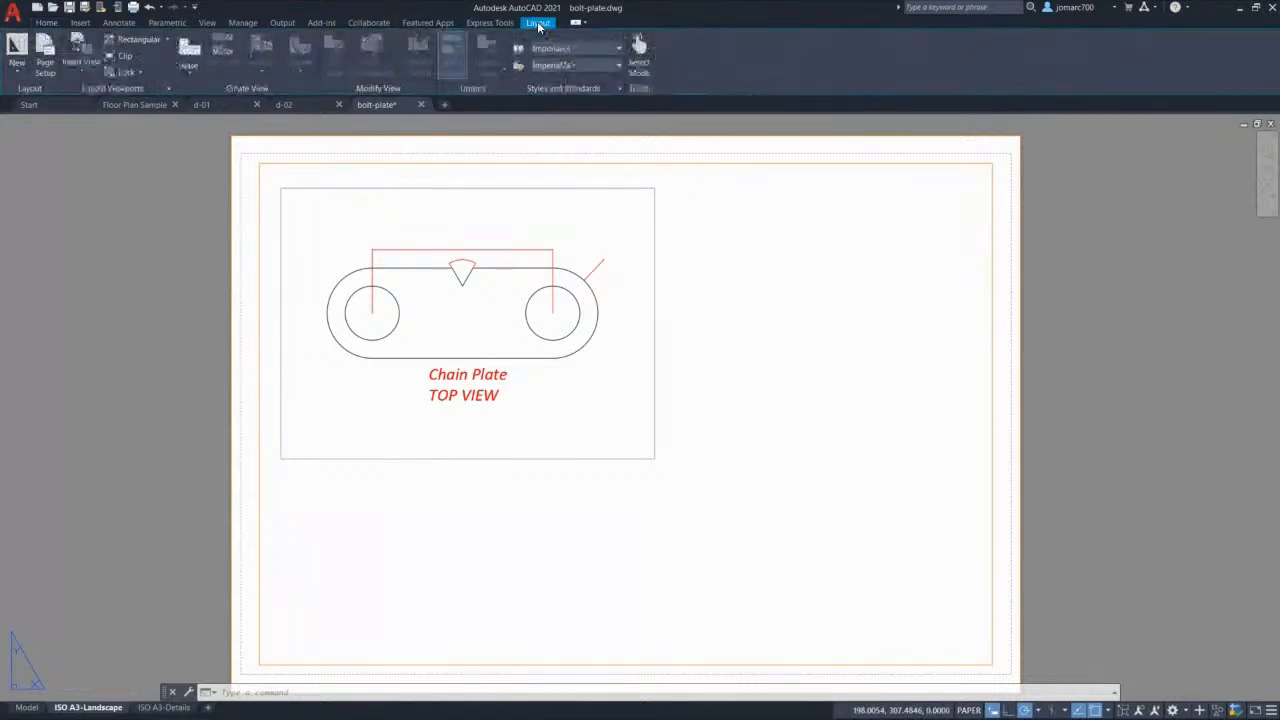
click(139, 40)
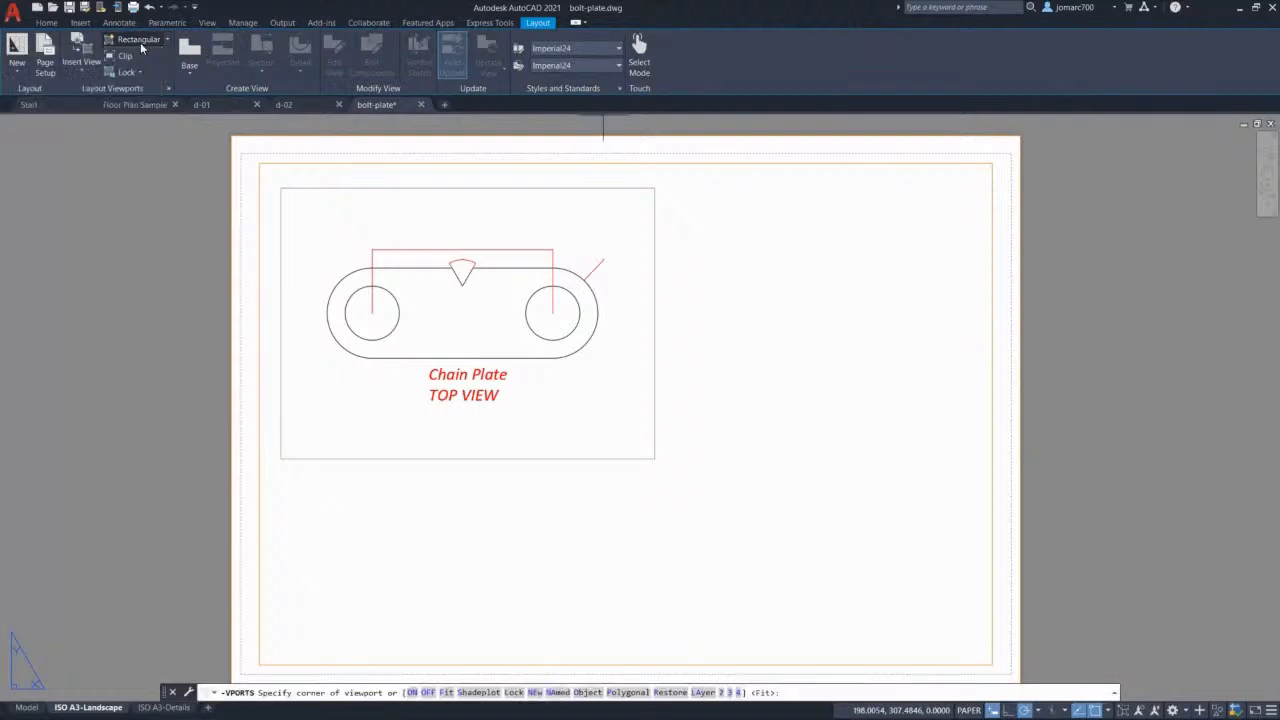
click(654, 187)
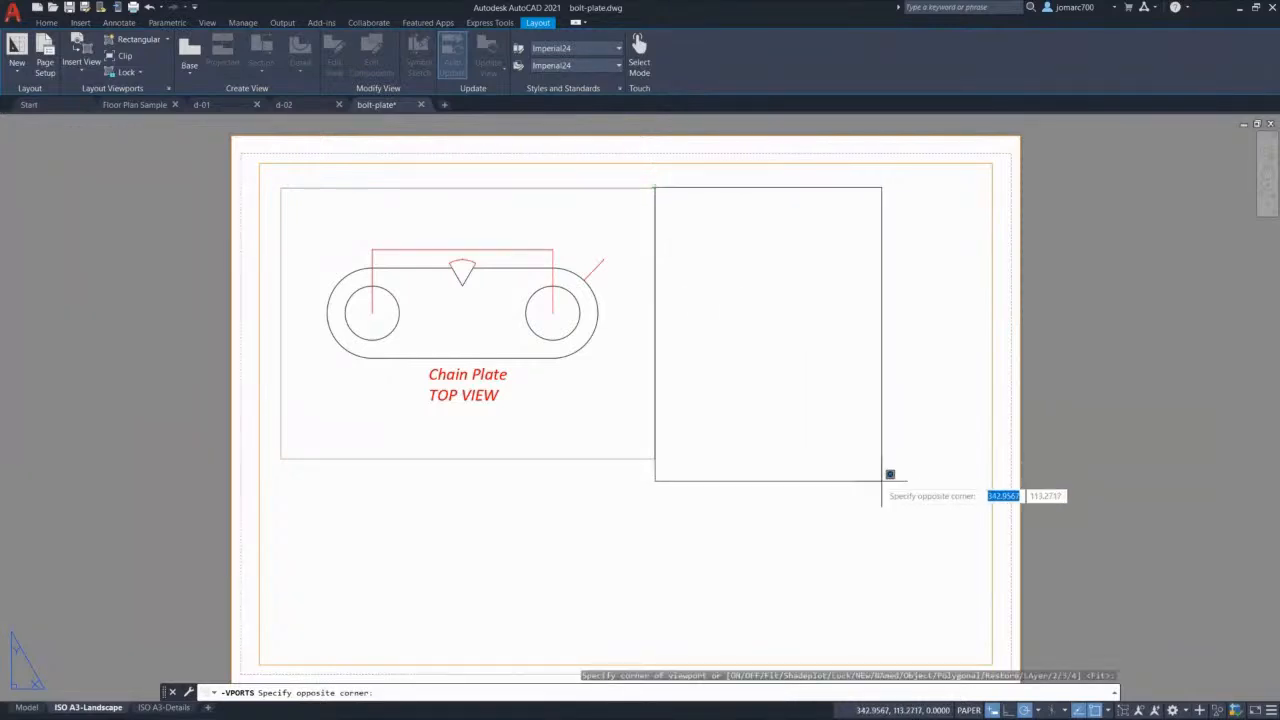
click(964, 531)
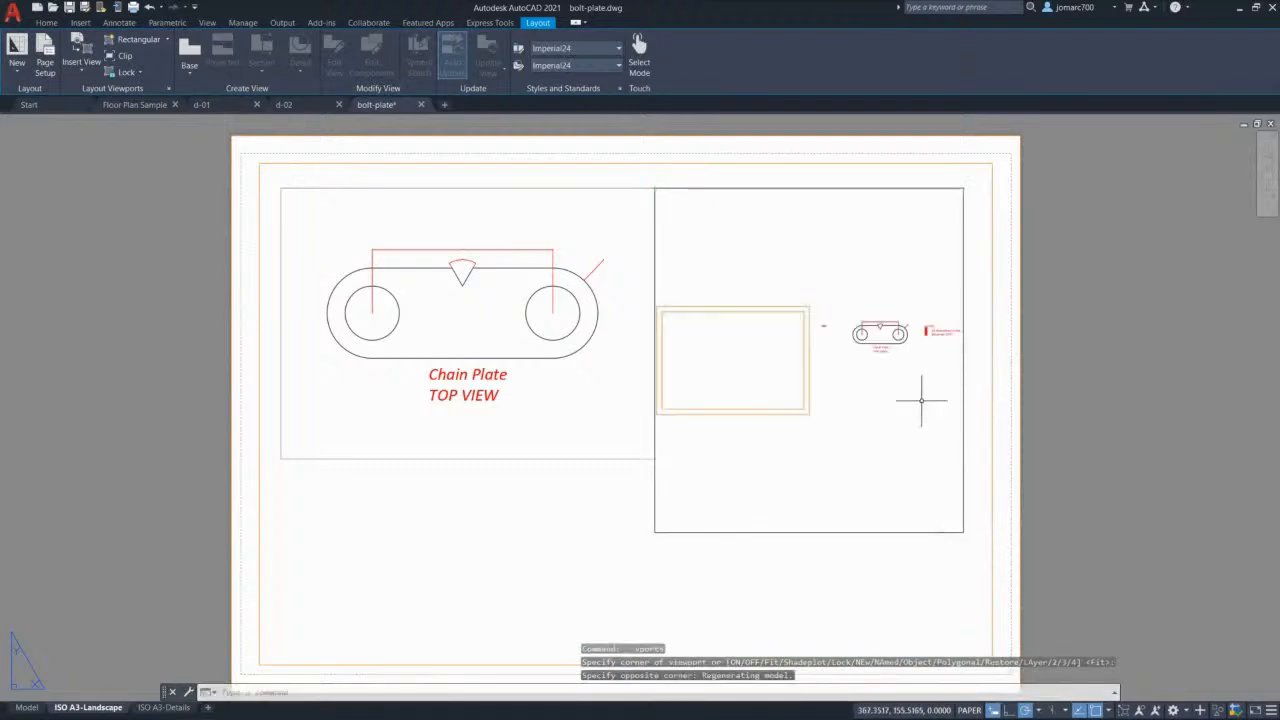
scroll(863, 345, up, 4)
scroll(868, 335, down, 6)
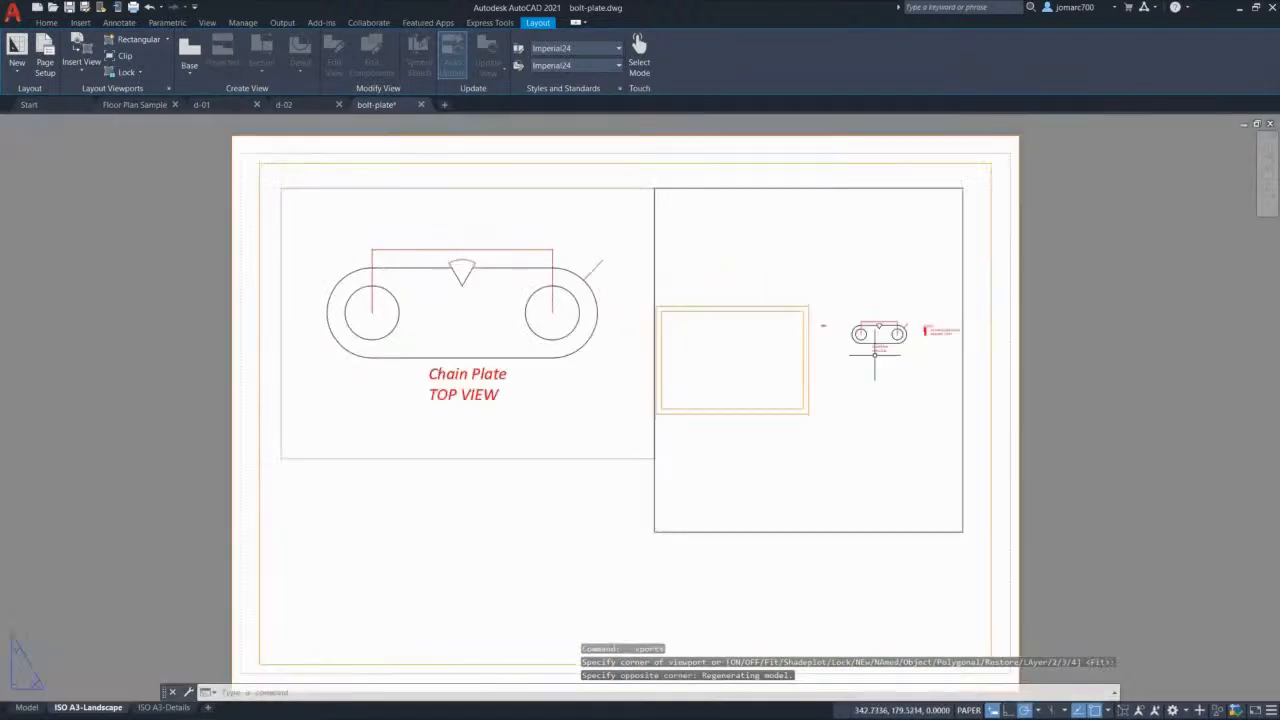
double_click(824, 293)
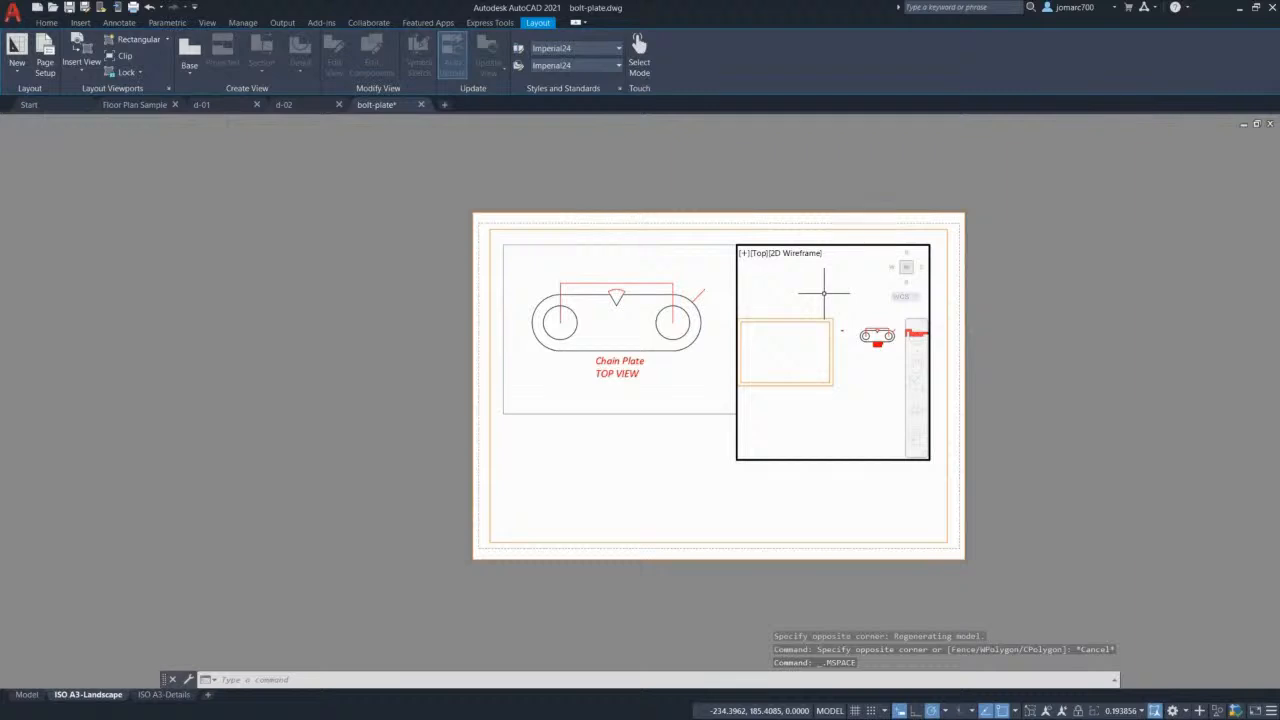
Step: Zoom and pan the right viewport so the Dimensions Table sits at its top, then exit the viewport
scroll(843, 310, up, 5)
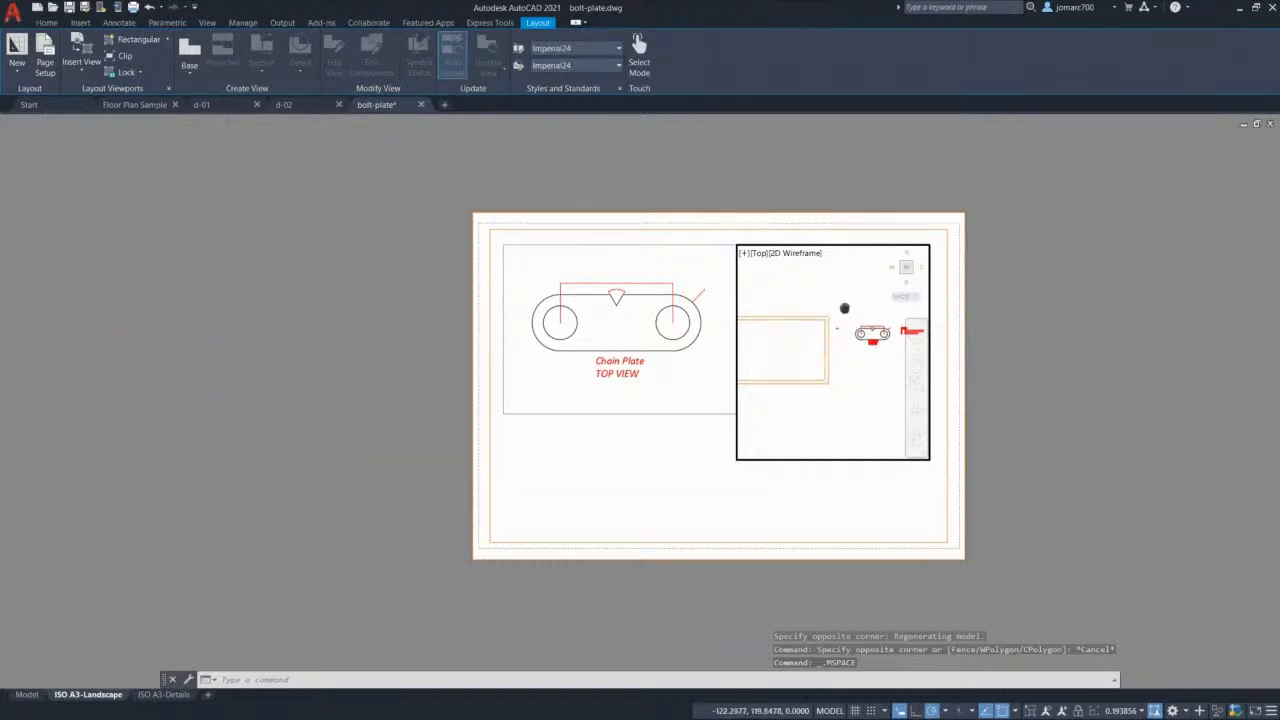
scroll(843, 391, up, 10)
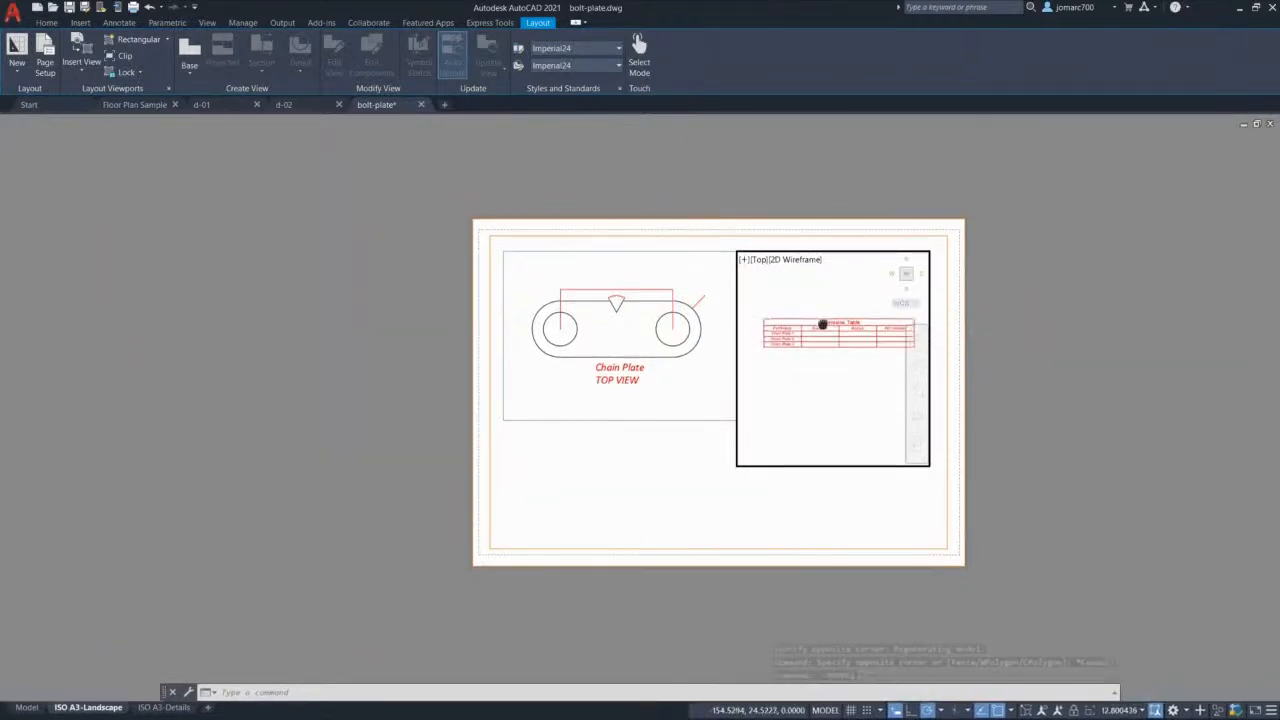
scroll(818, 290, up, 1)
scroll(818, 290, down, 1)
middle_drag(822, 283, 821, 270)
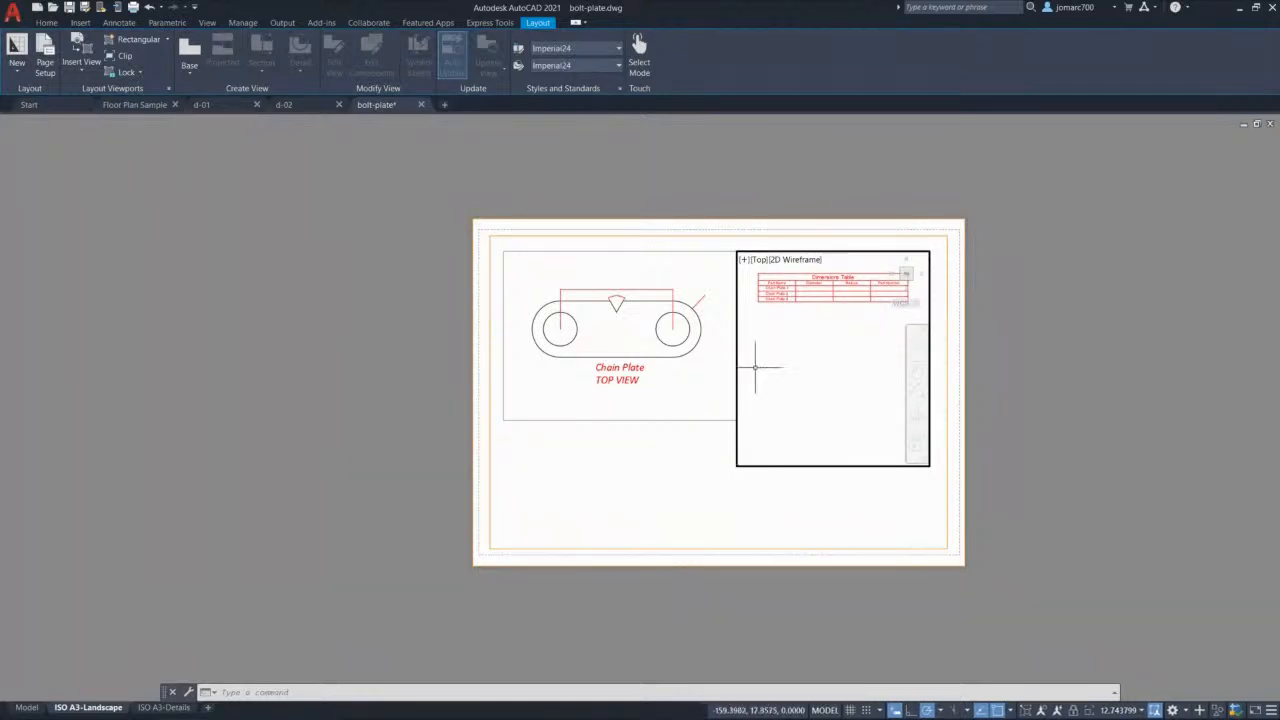
double_click(669, 493)
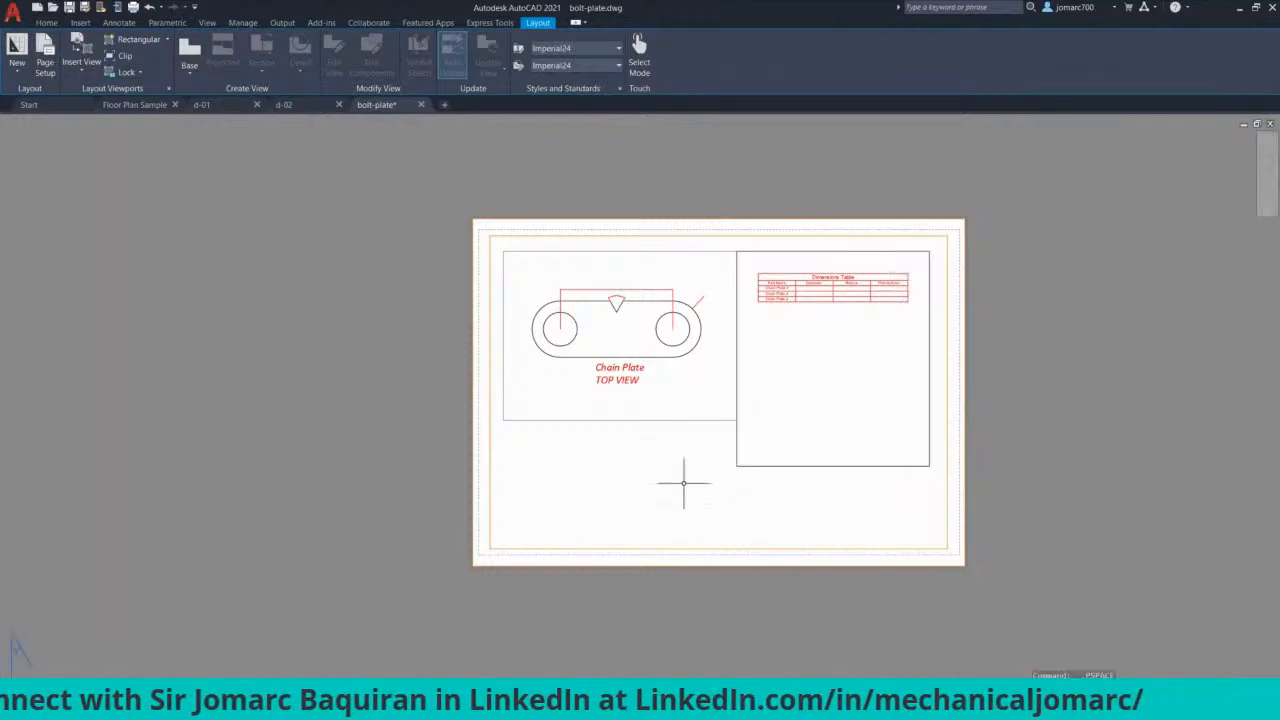
Step: Raise the bottom edges of the Dimensions Table and chain plate viewports to fit their contents
click(802, 465)
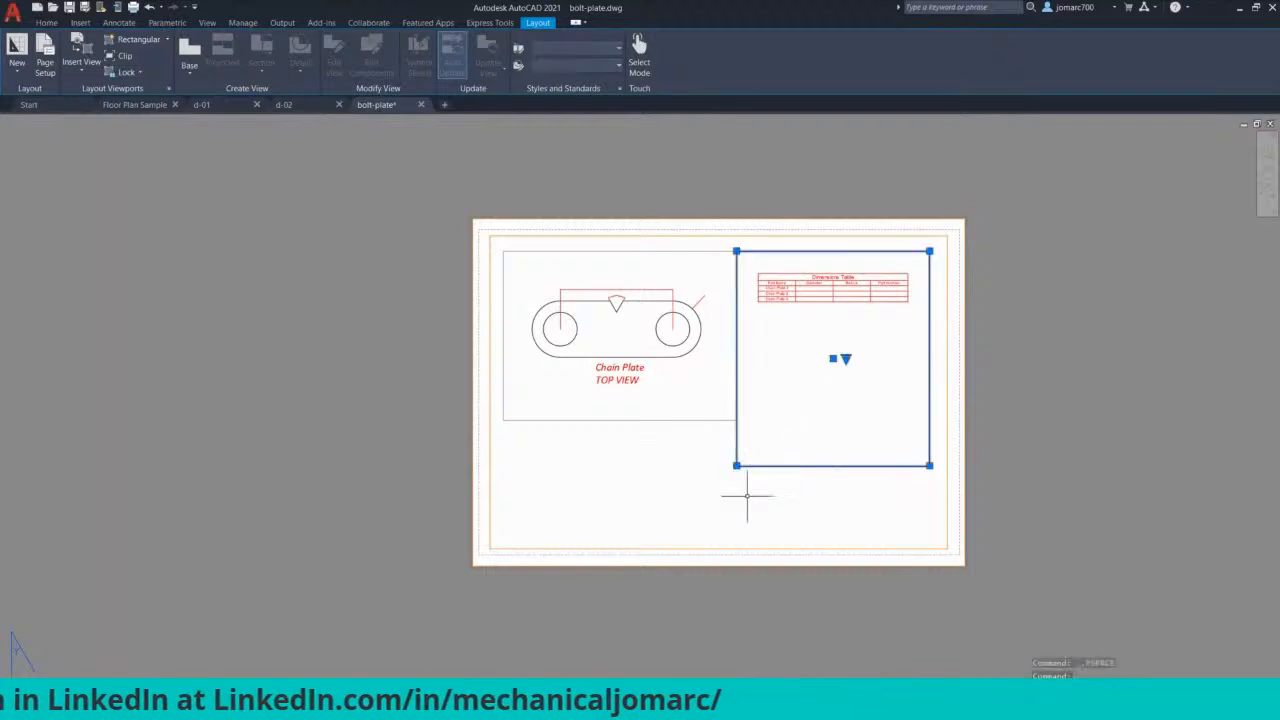
click(737, 465)
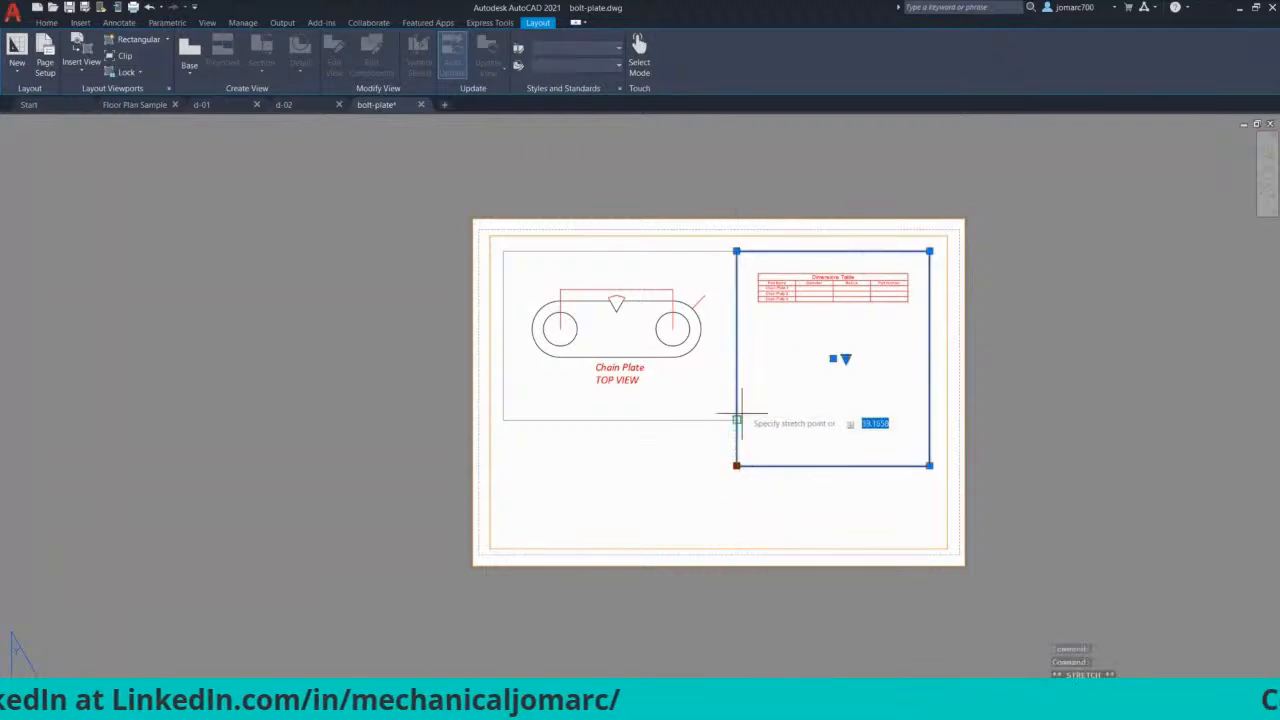
click(737, 329)
click(737, 420)
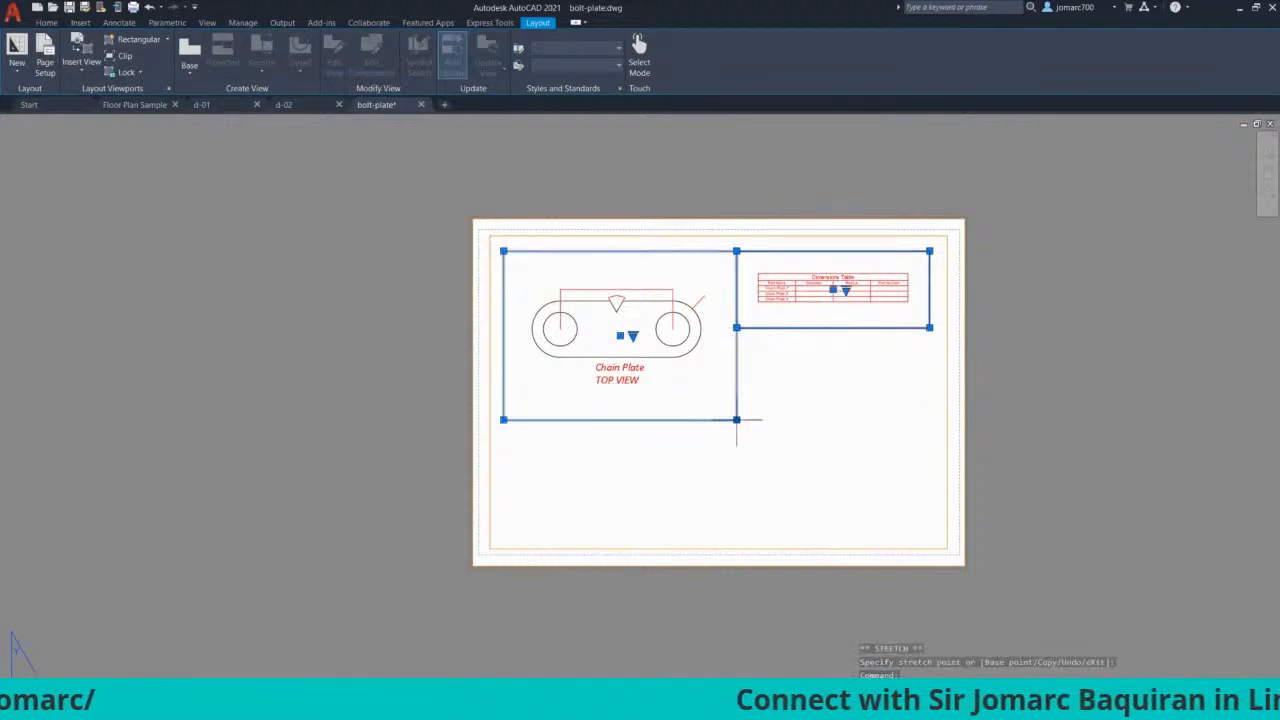
click(737, 414)
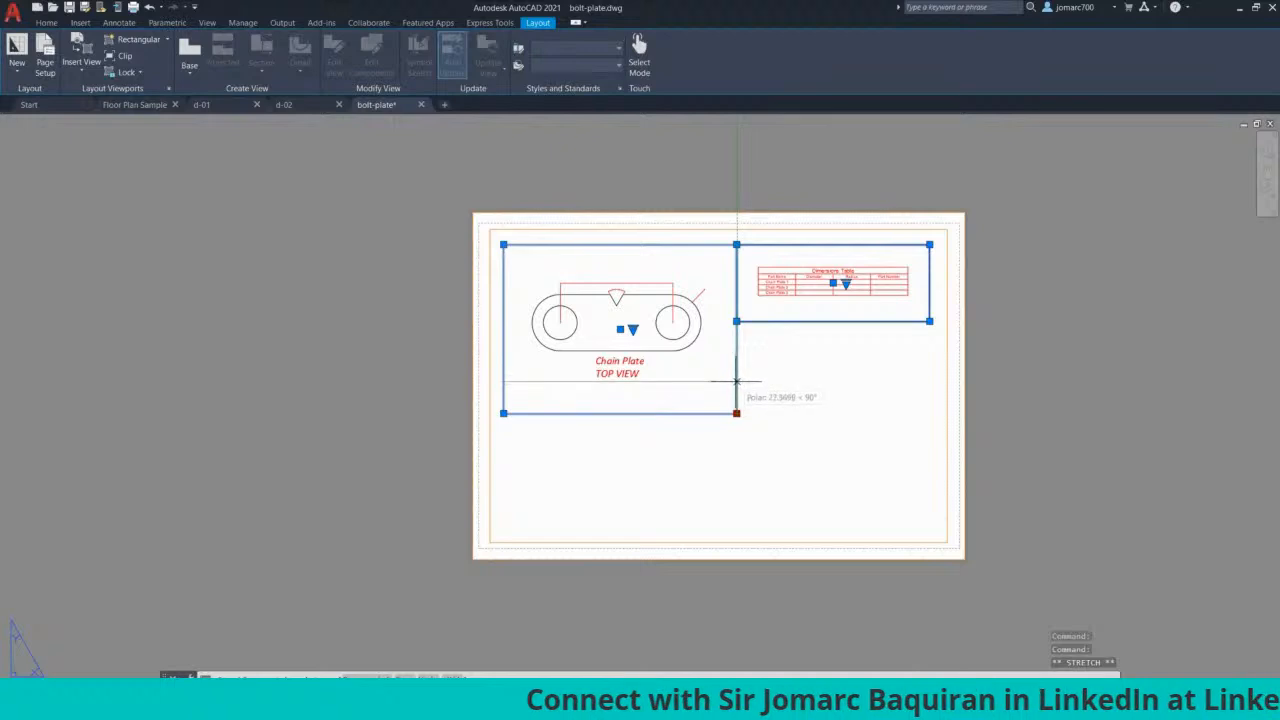
click(737, 388)
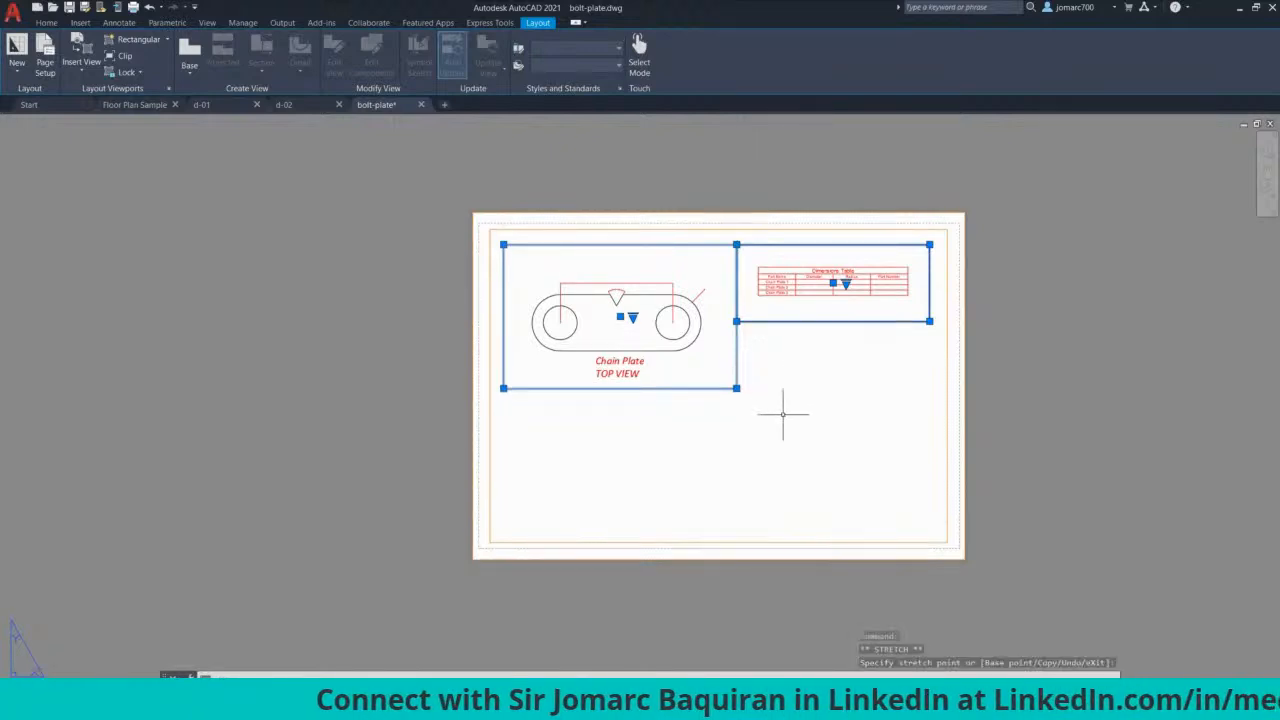
key(Escape)
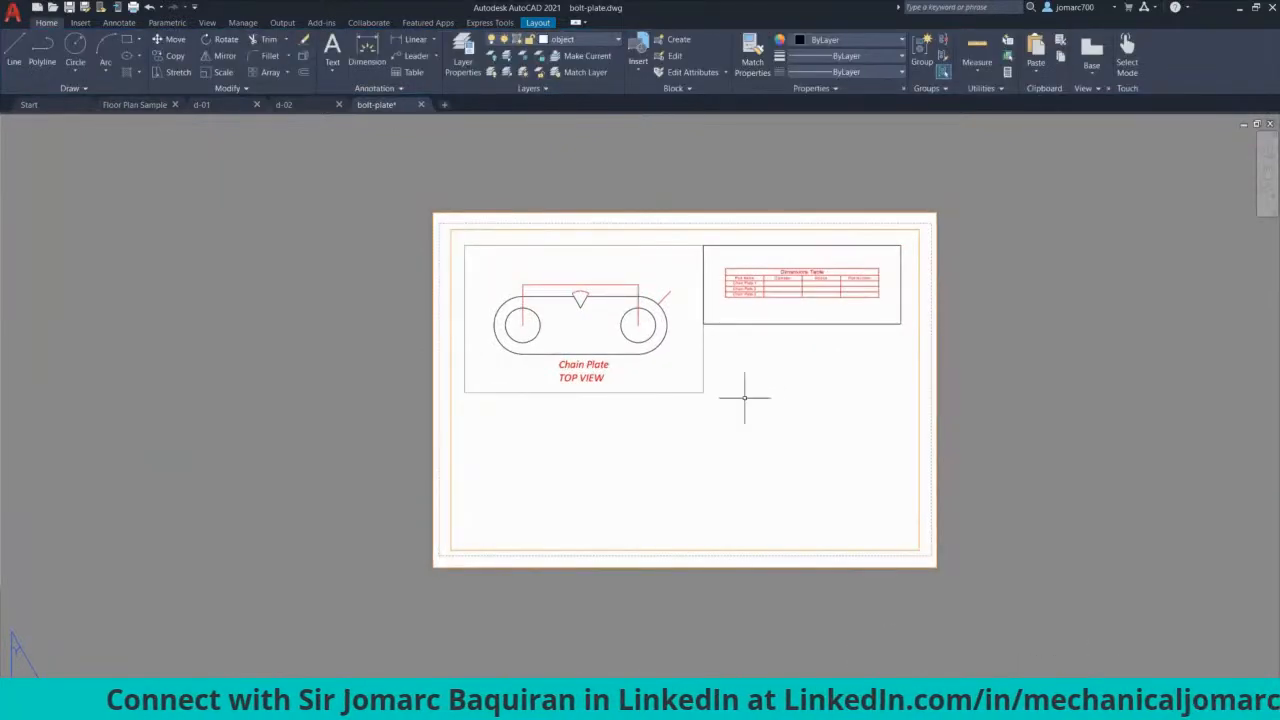
Step: Move the Dimensions Table viewport onto the viewport layer, then select the chain plate viewport
click(761, 323)
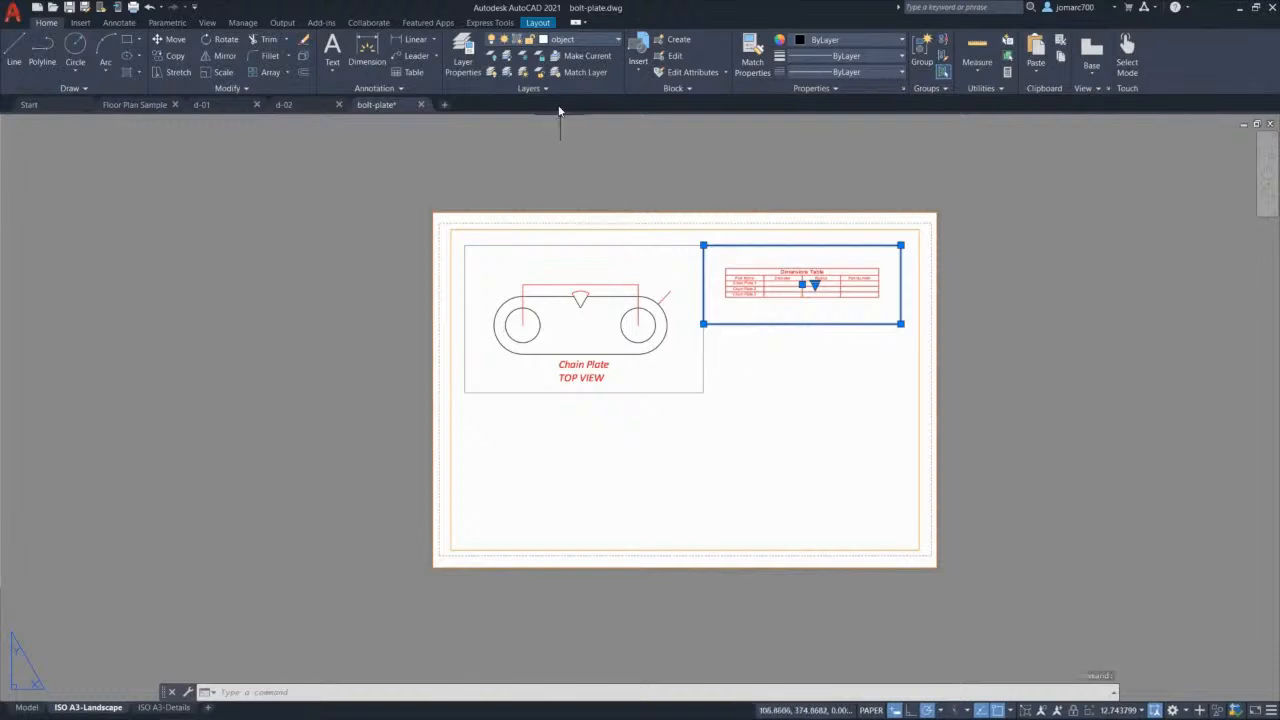
click(581, 42)
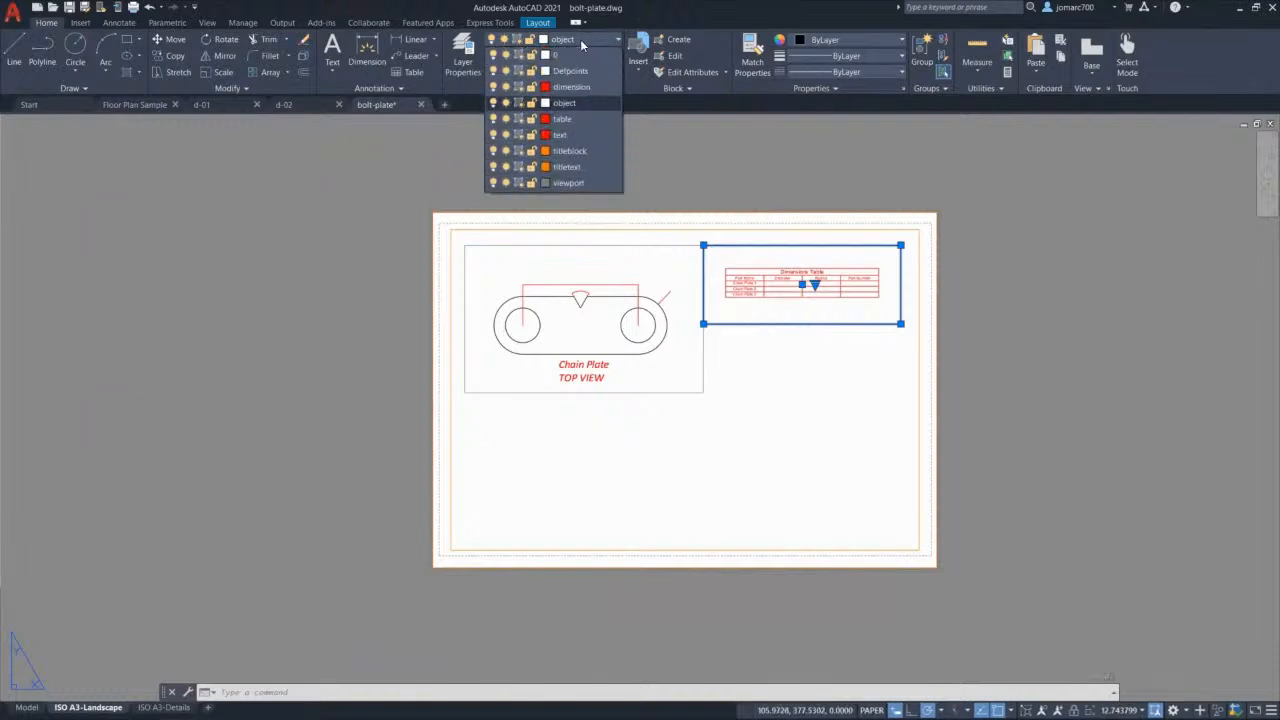
click(591, 183)
click(762, 439)
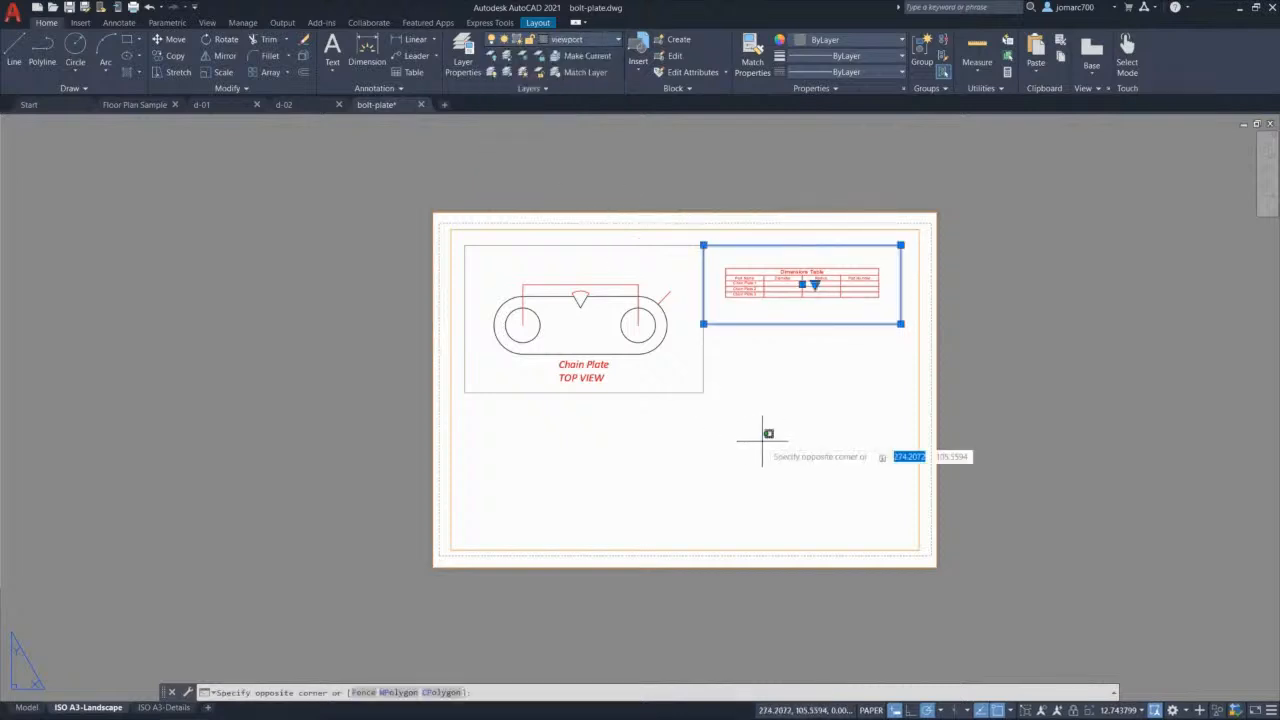
key(Escape)
key(Escape)
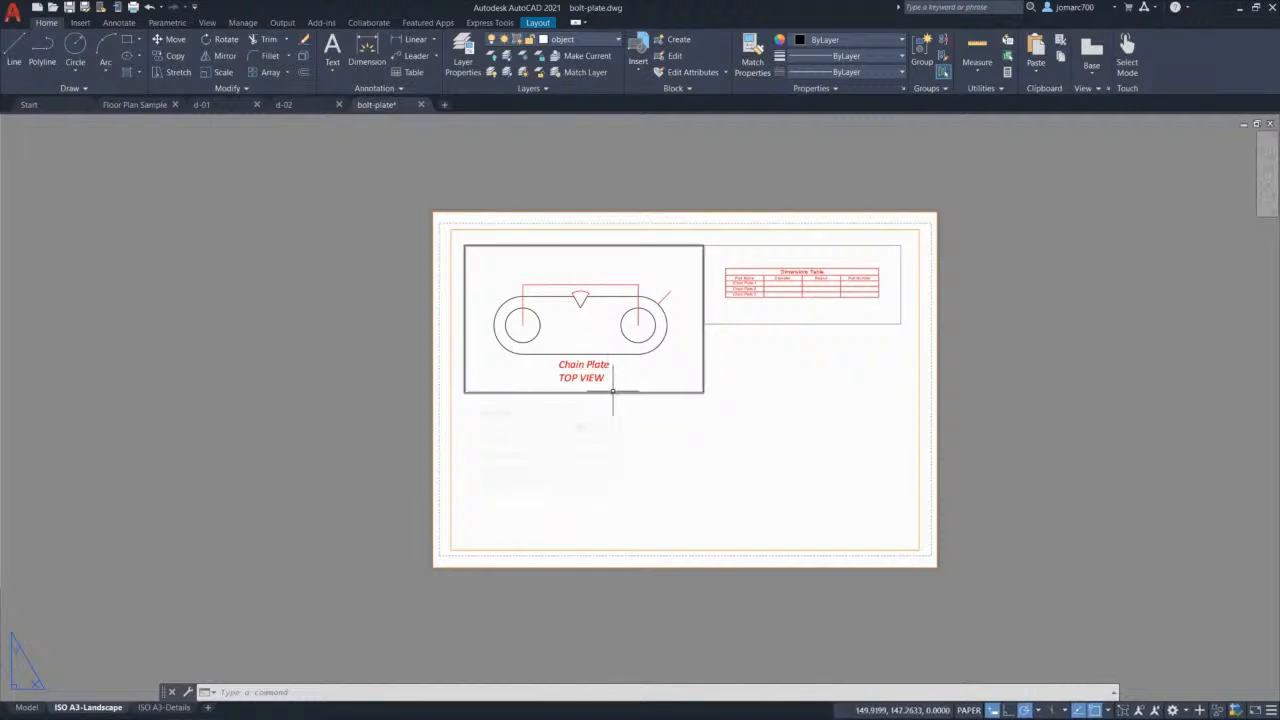
mouse_move(613, 392)
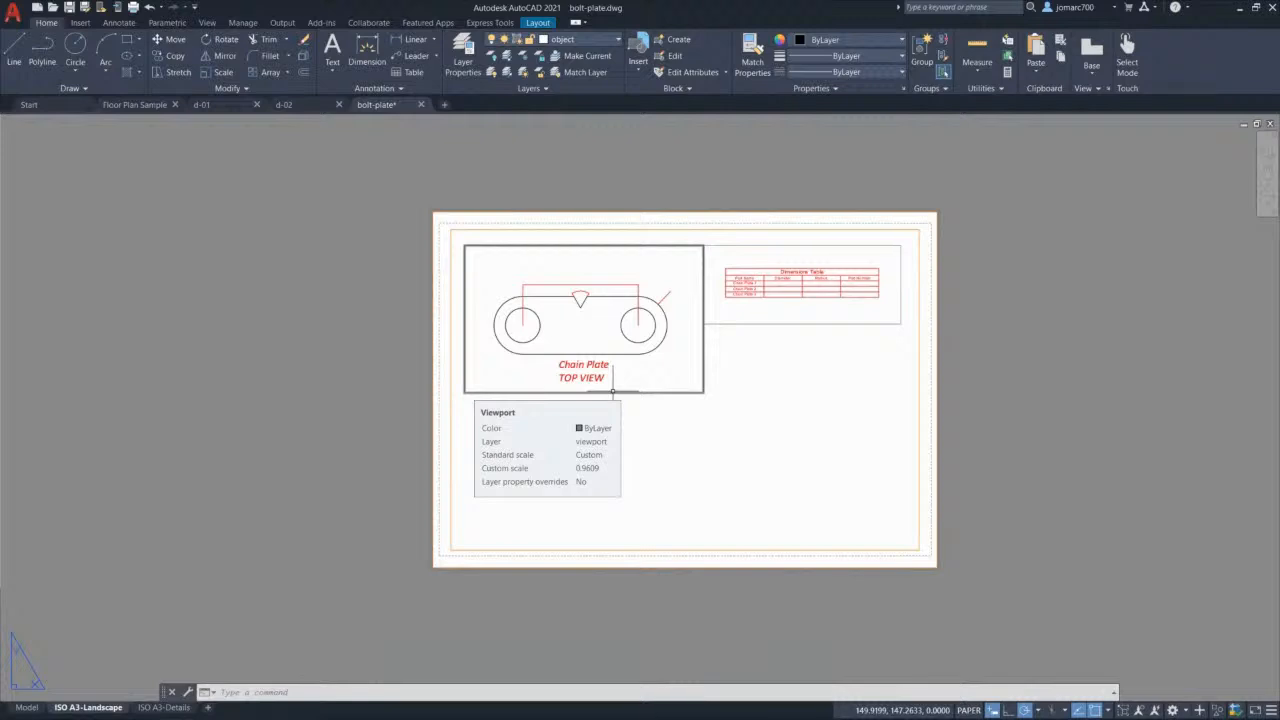
click(612, 391)
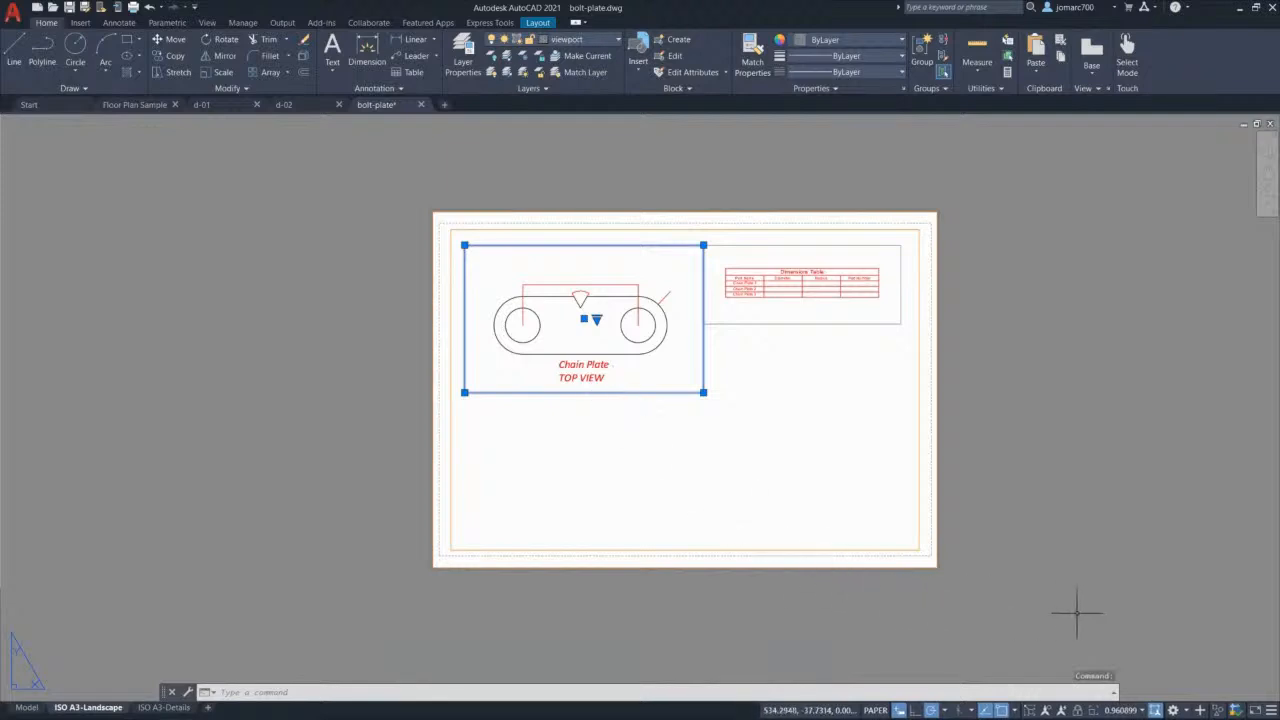
Step: Set the chain plate viewport's scale to 1:1 (100%)
click(1142, 711)
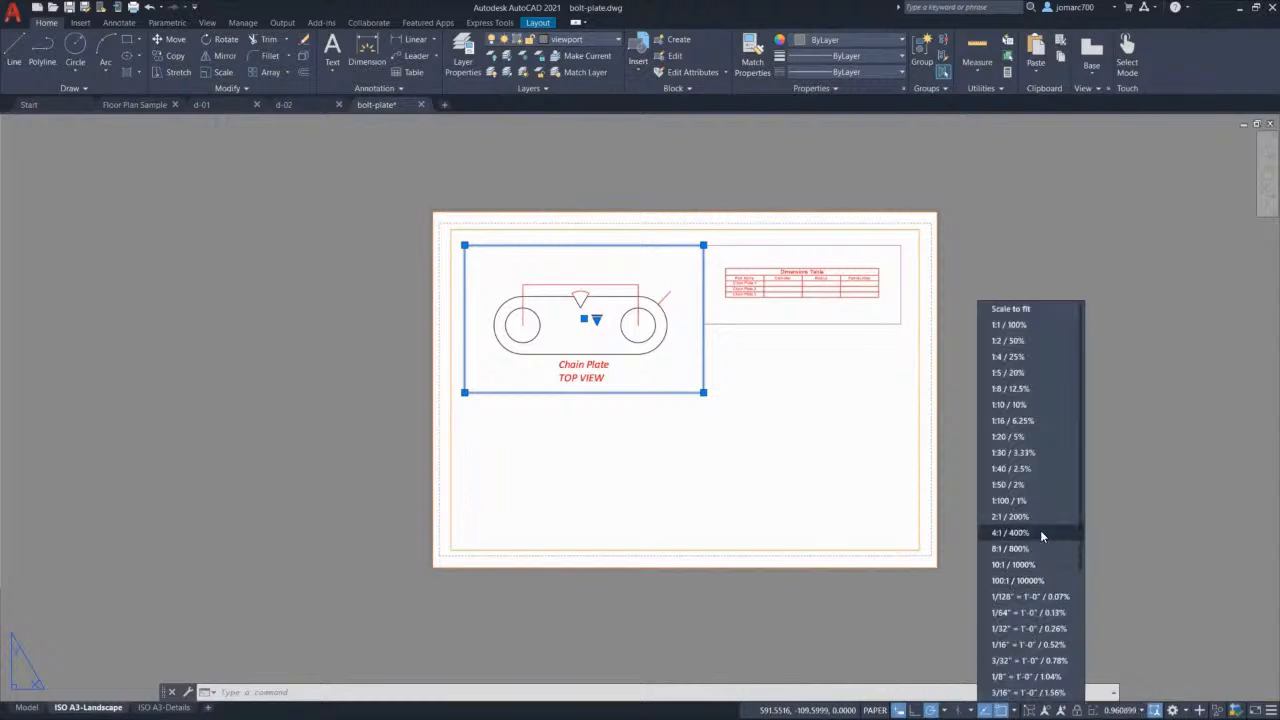
click(1012, 406)
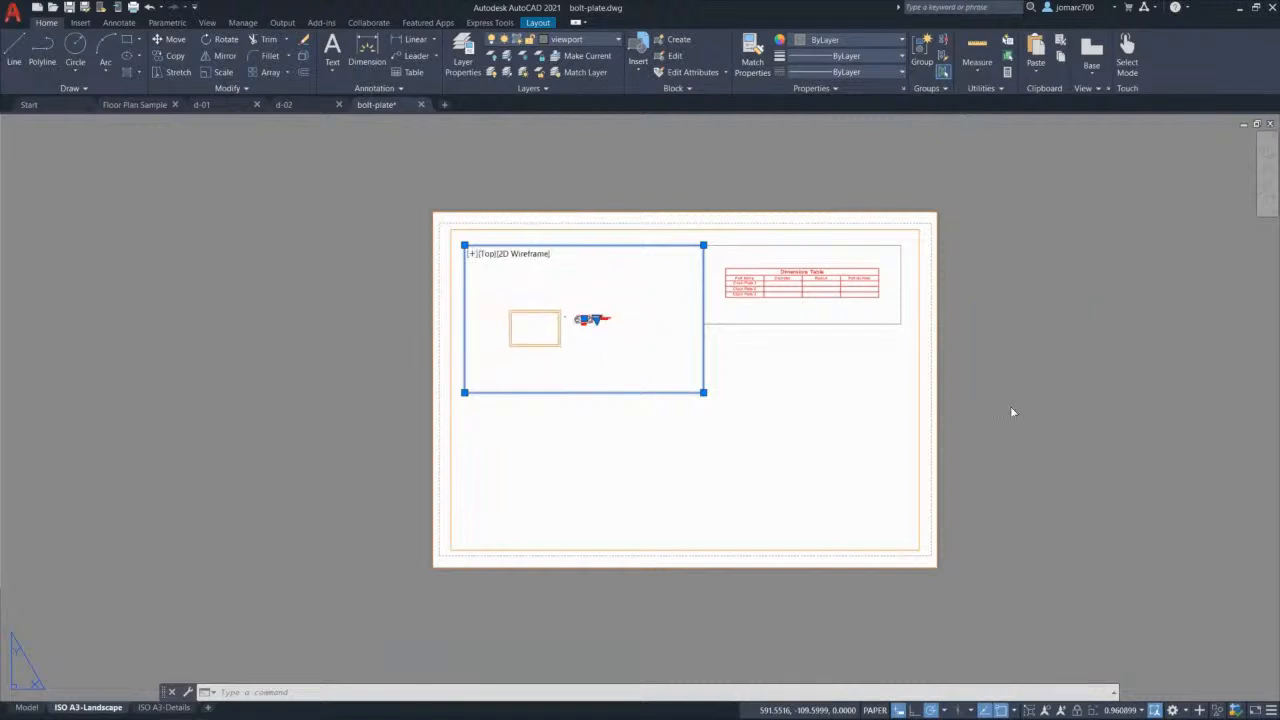
click(1140, 711)
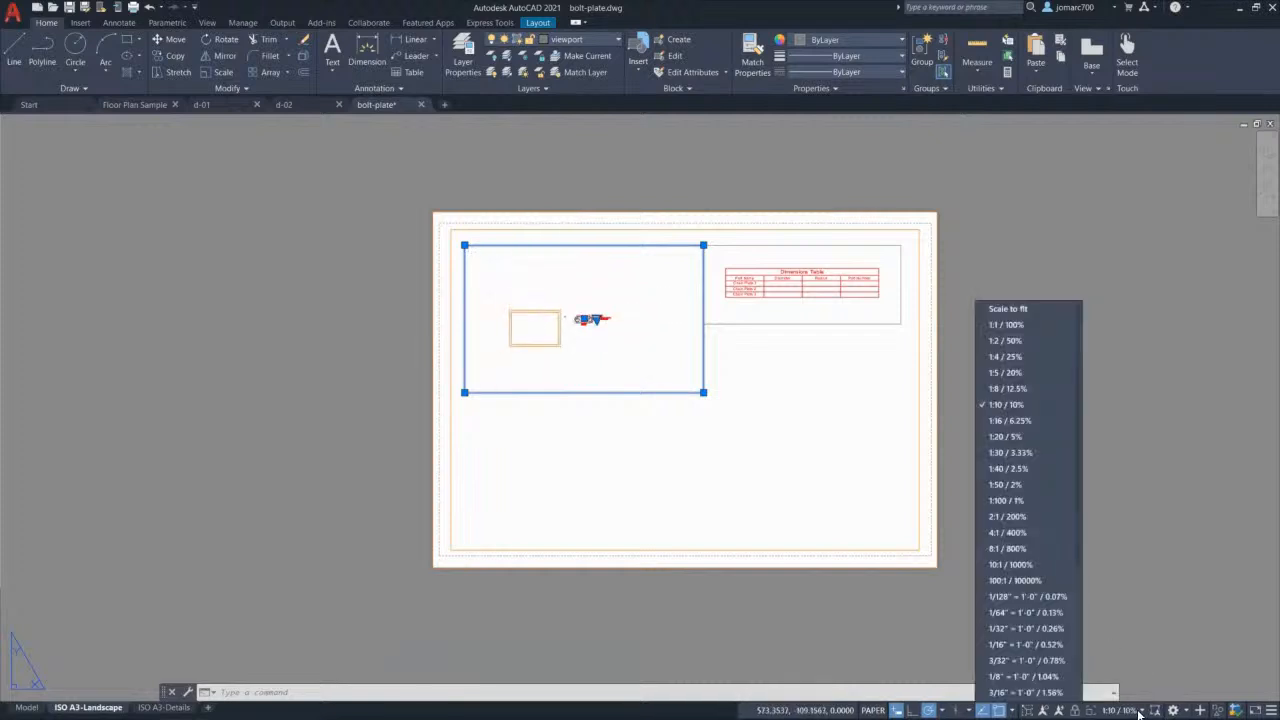
click(1020, 326)
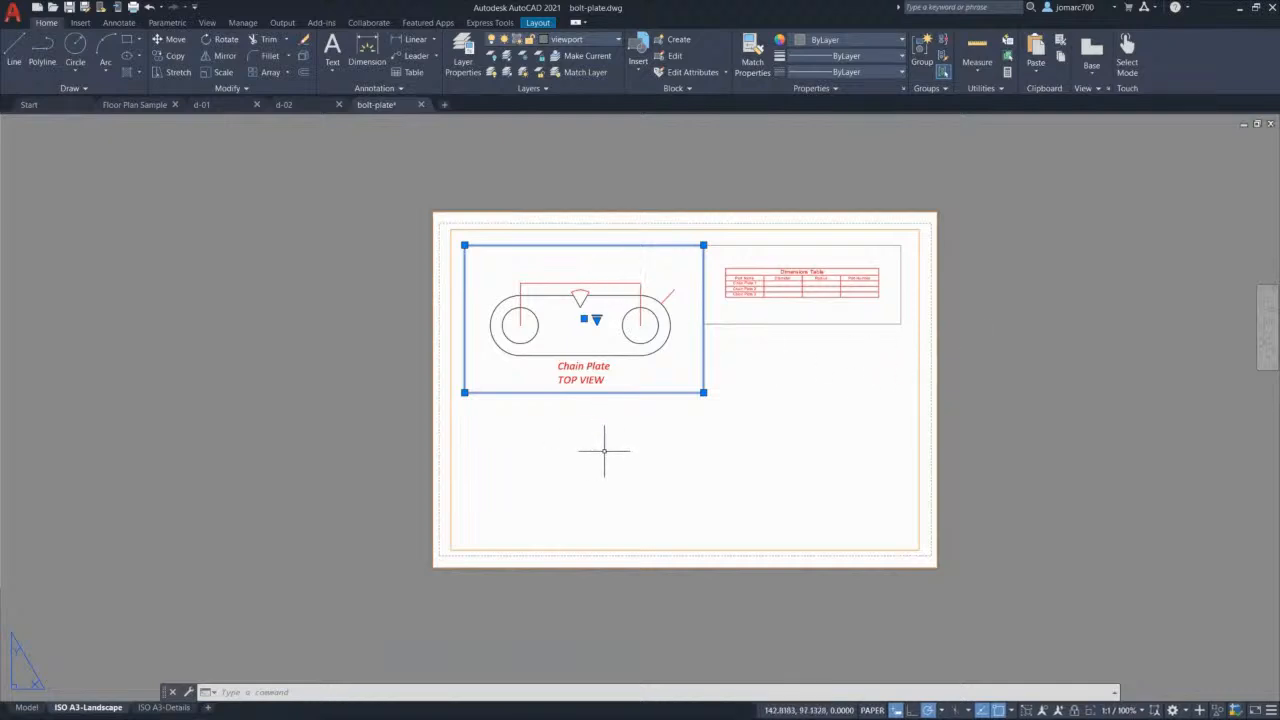
key(Escape)
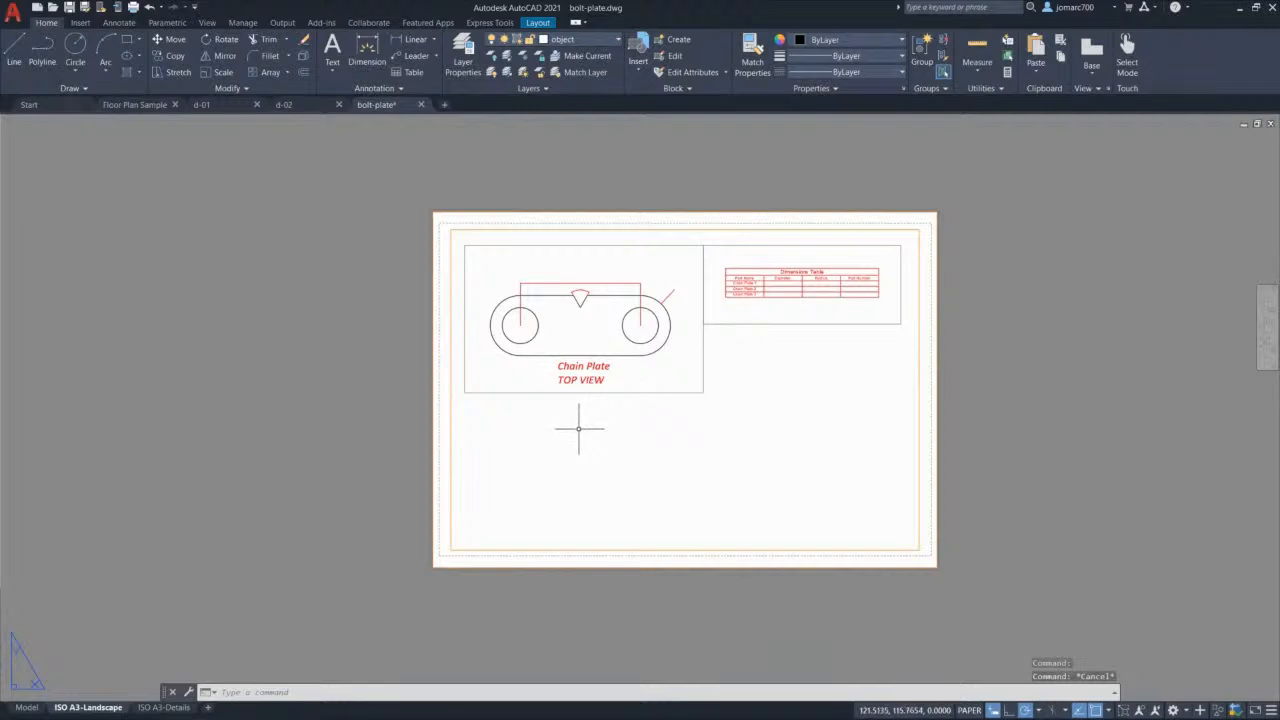
Step: Switch to model space and centre the chain plate in view
click(27, 707)
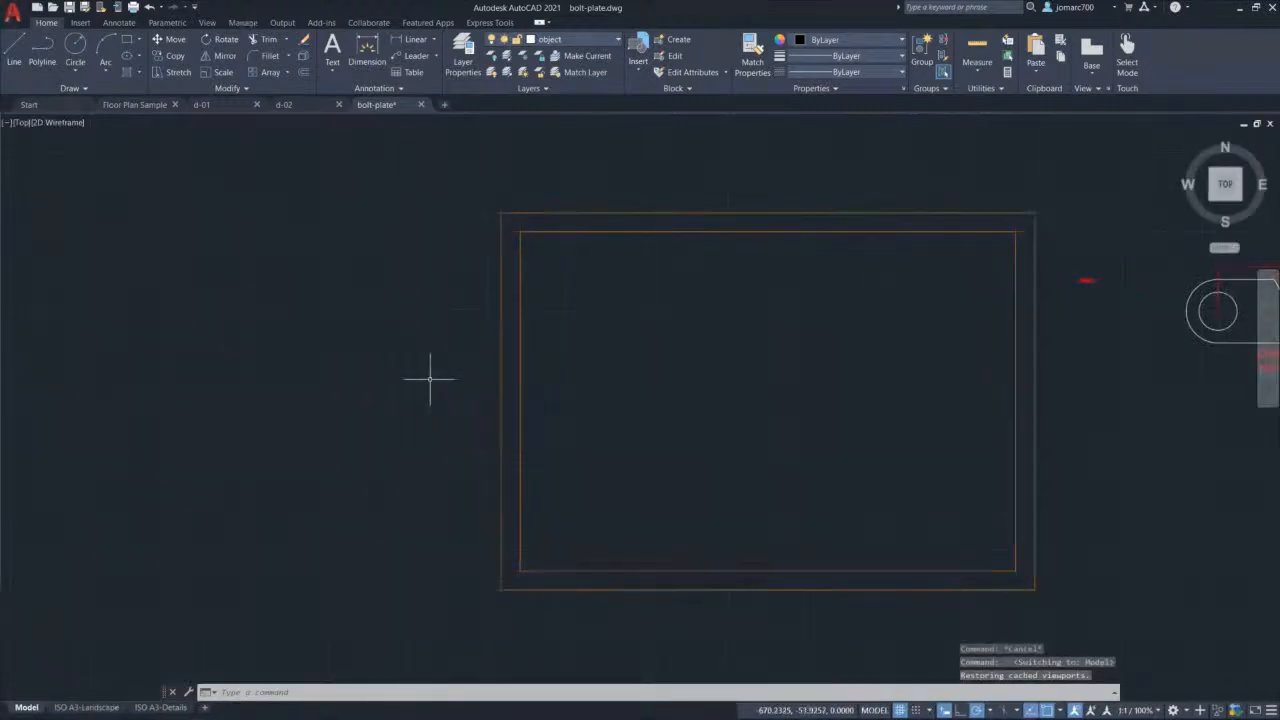
middle_drag(1114, 314, 737, 334)
scroll(800, 325, up, 4)
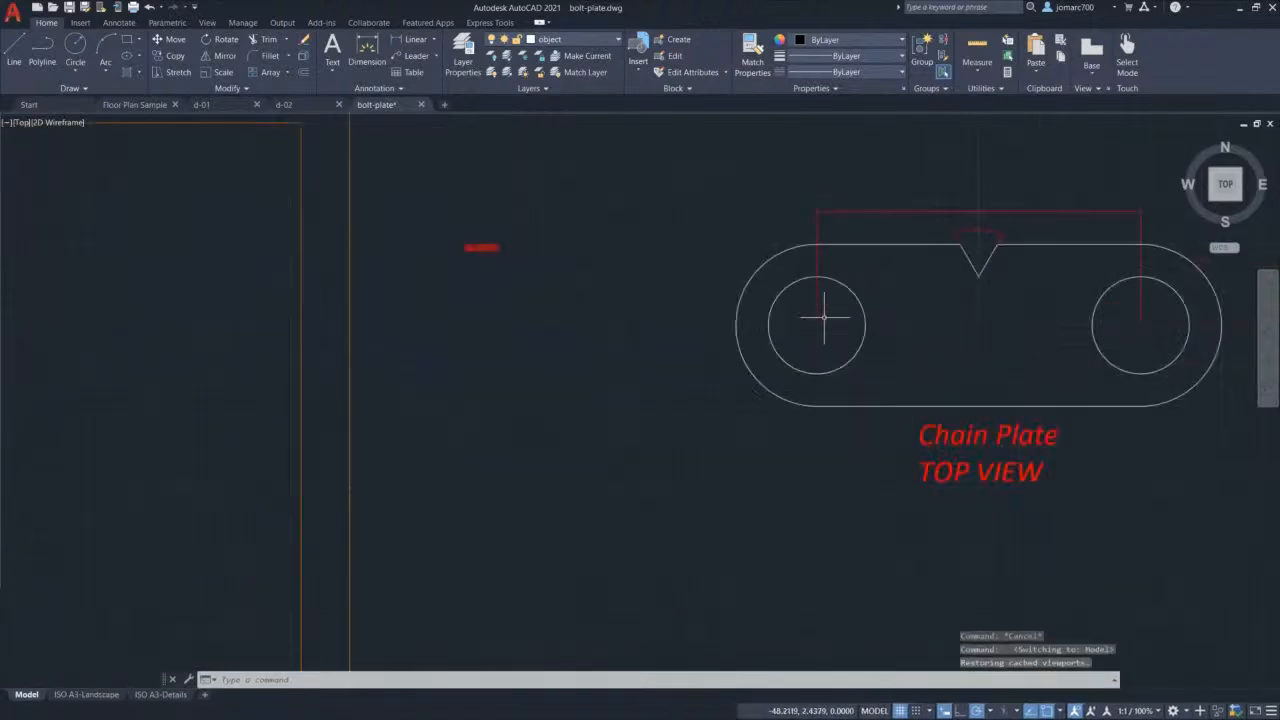
middle_drag(924, 307, 677, 349)
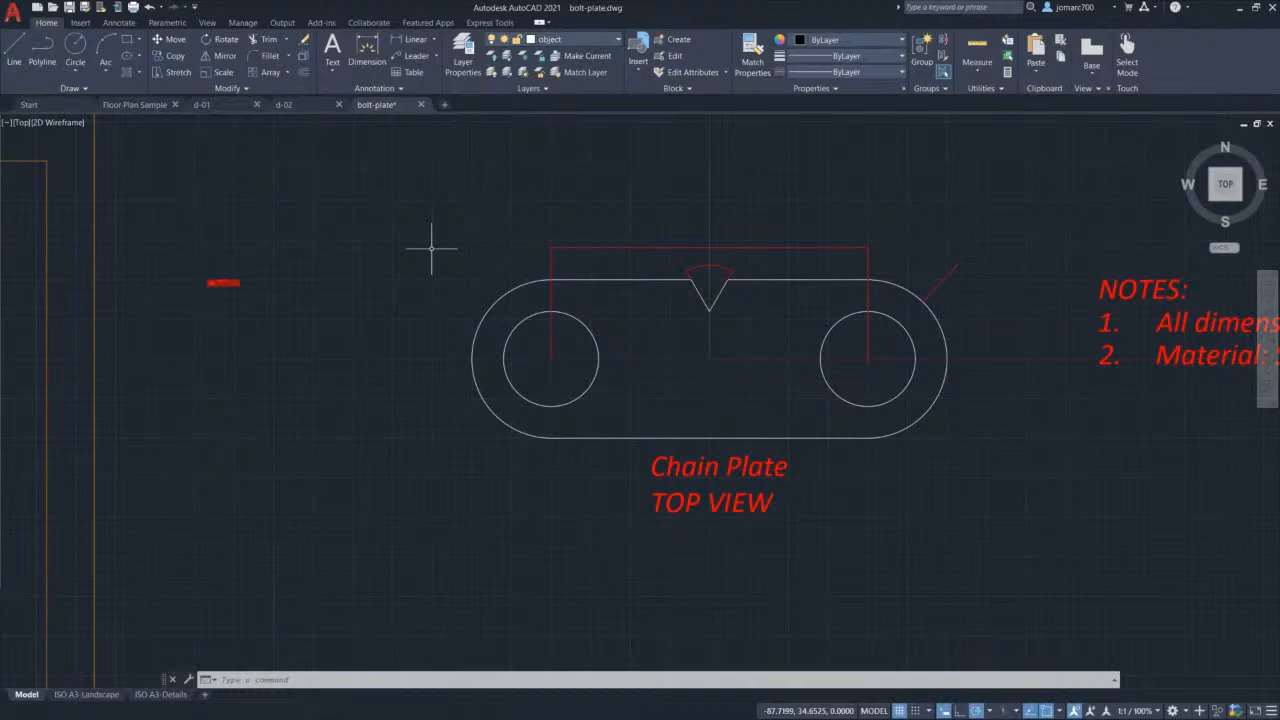
Step: Make the Training dimension style annotative and set it as the current style
text(D)
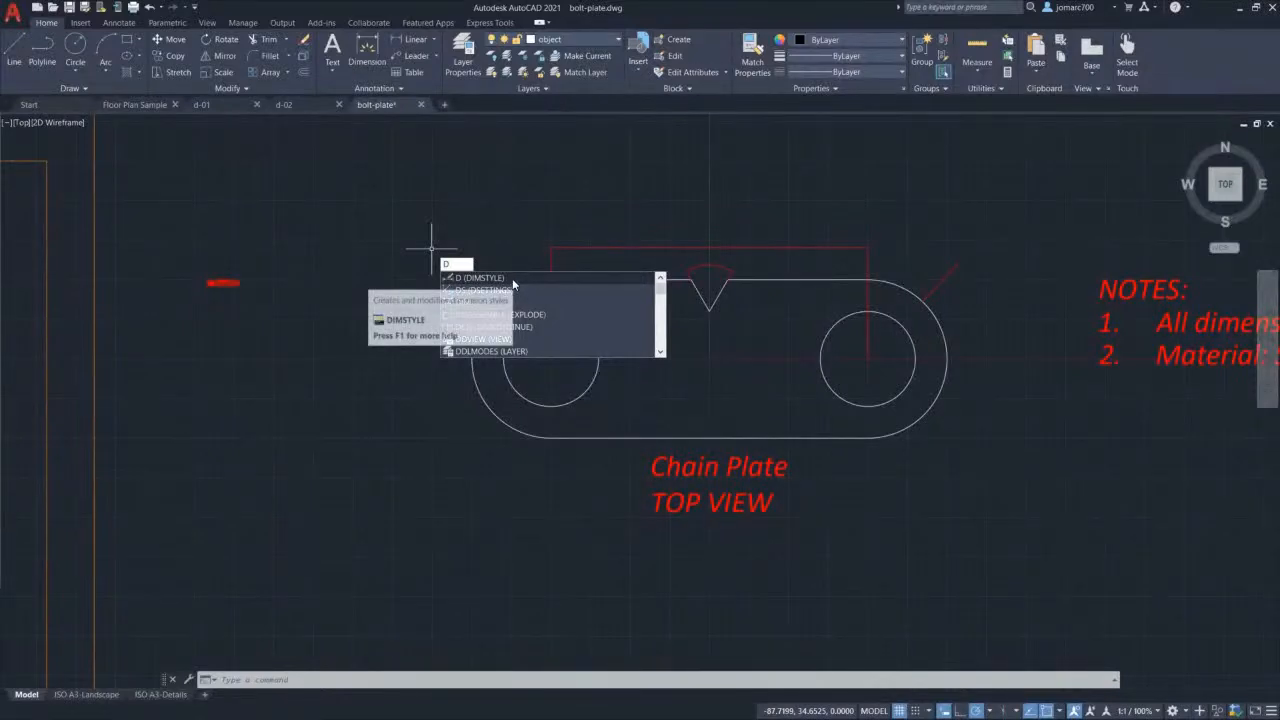
key(Return)
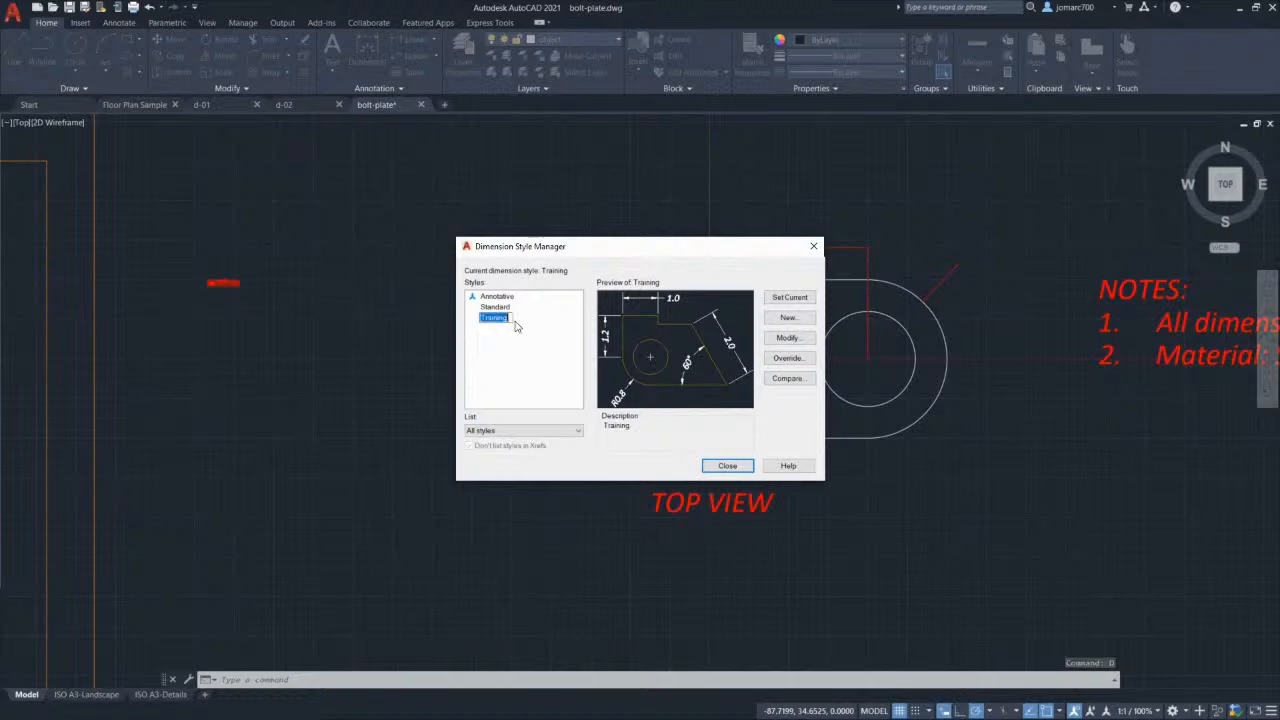
click(789, 339)
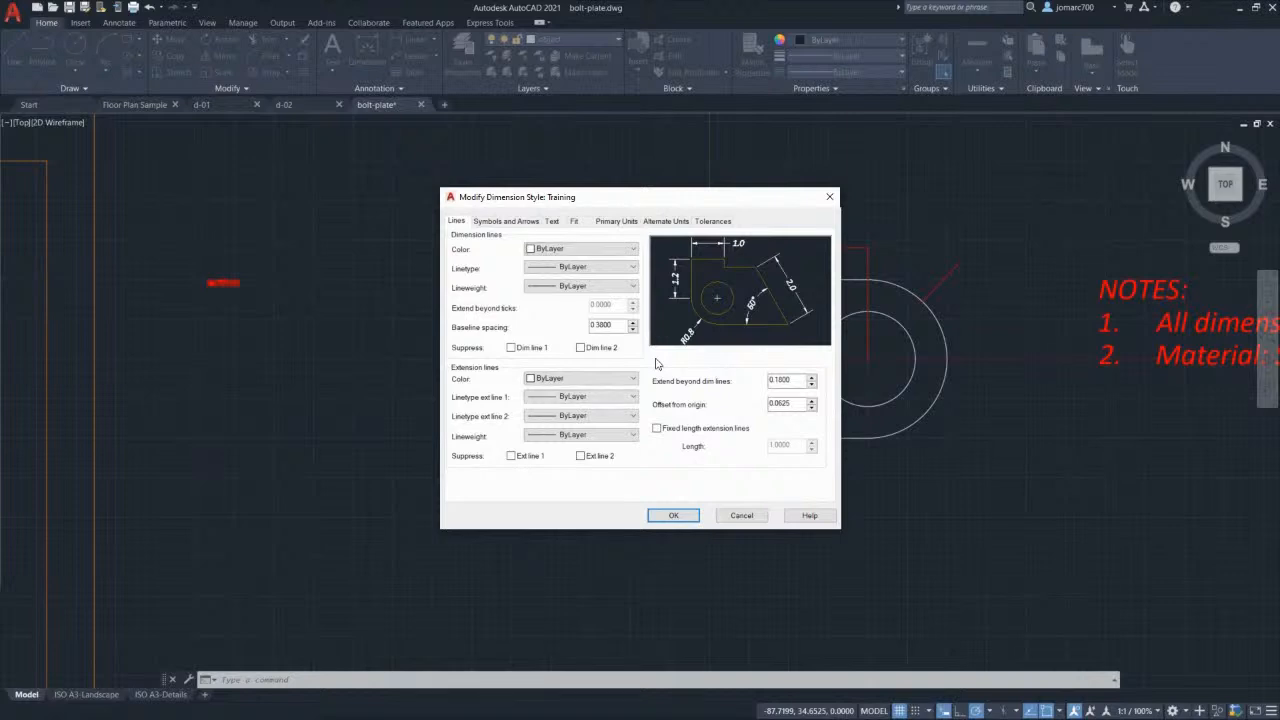
click(576, 222)
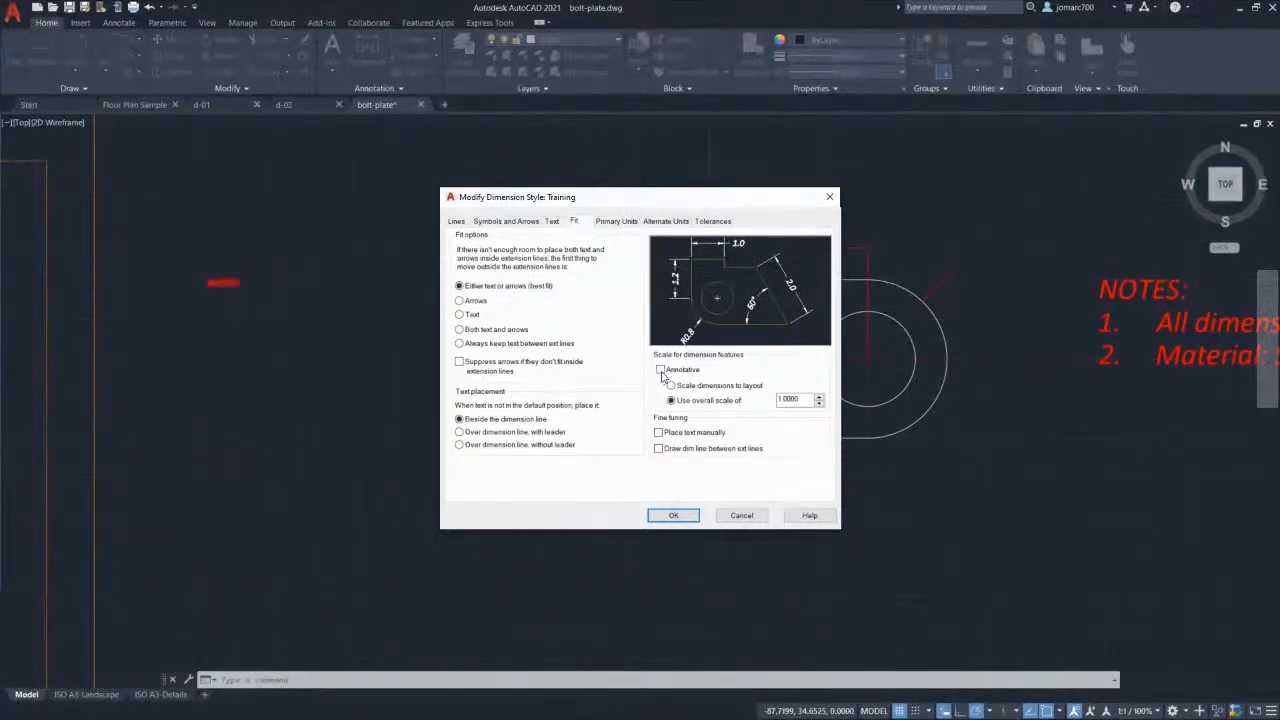
click(660, 370)
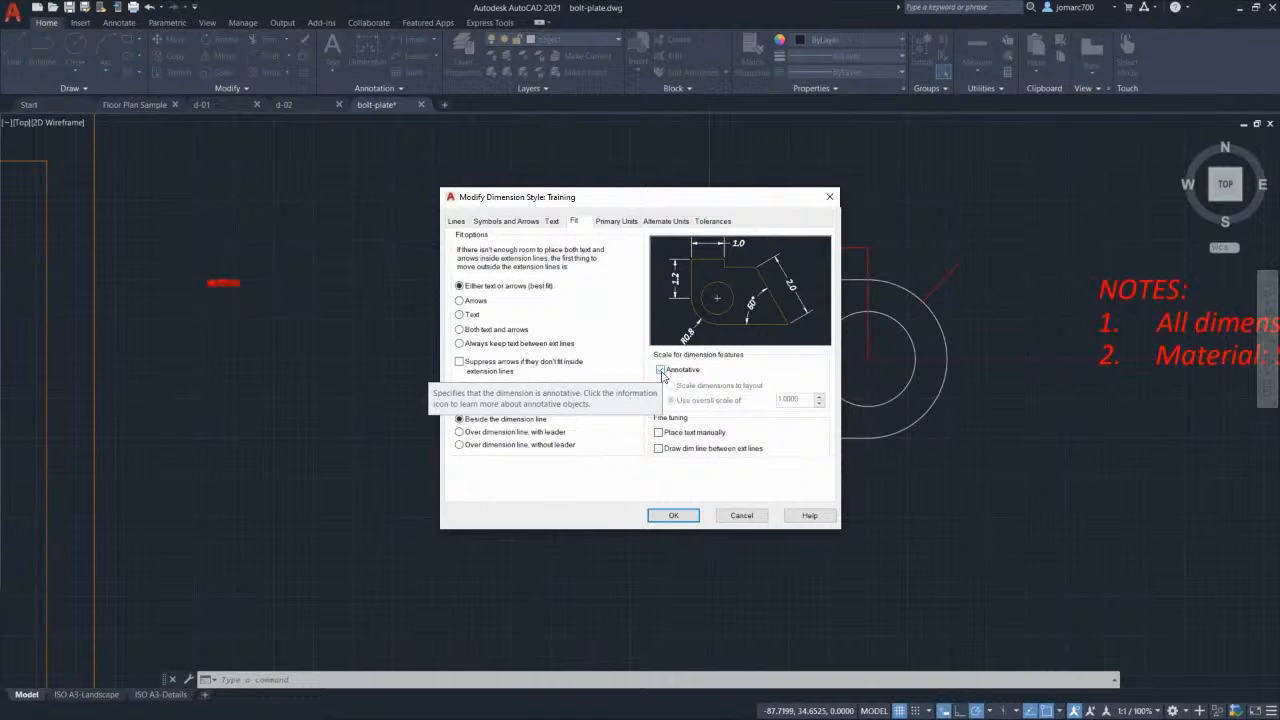
click(673, 516)
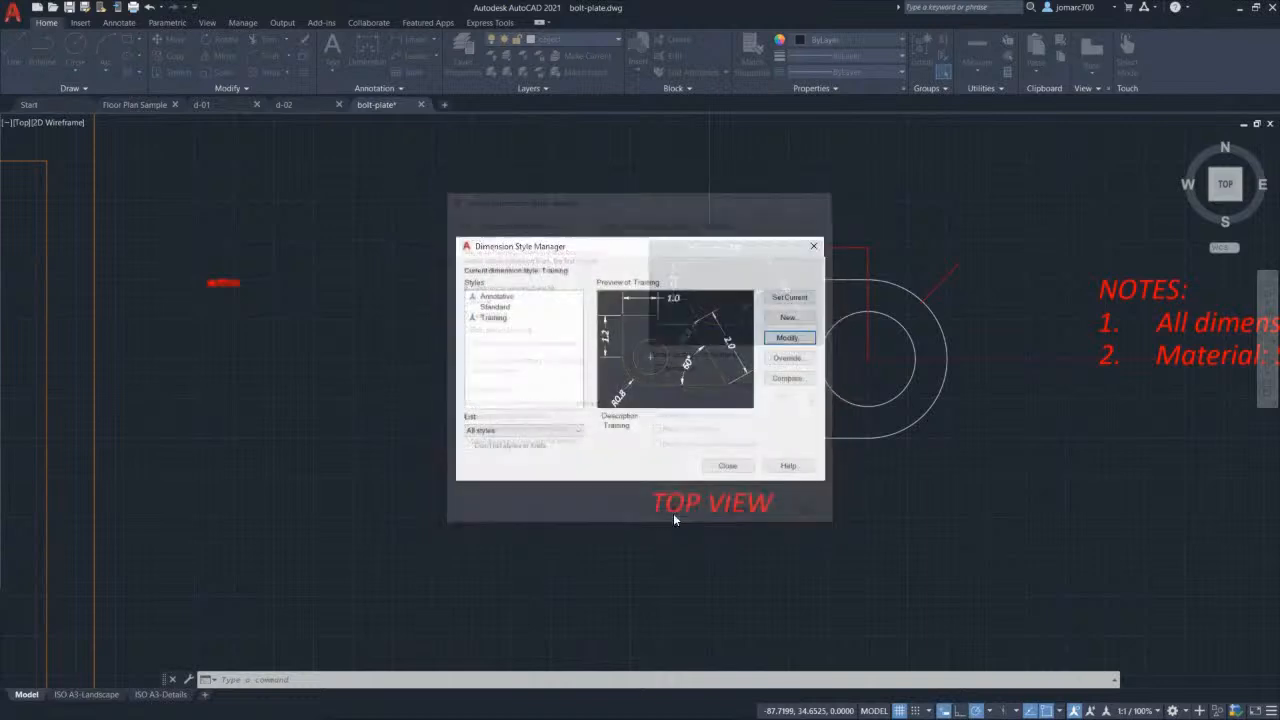
click(487, 324)
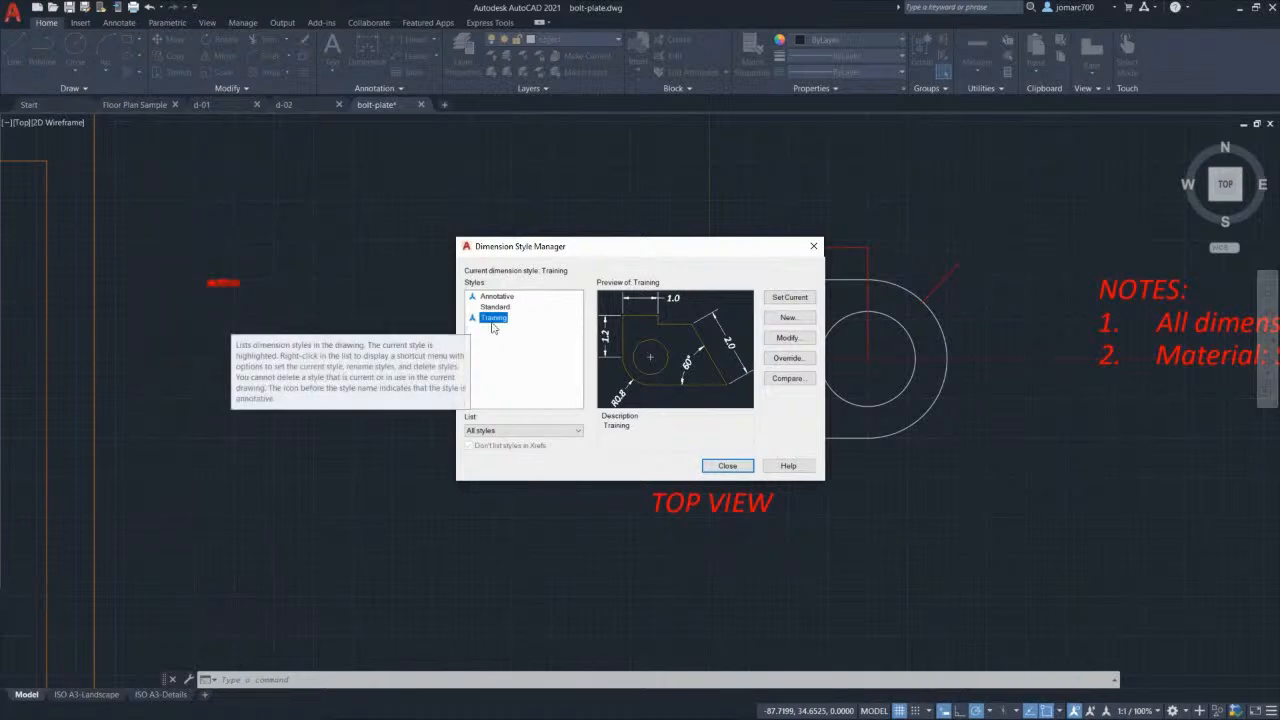
click(779, 300)
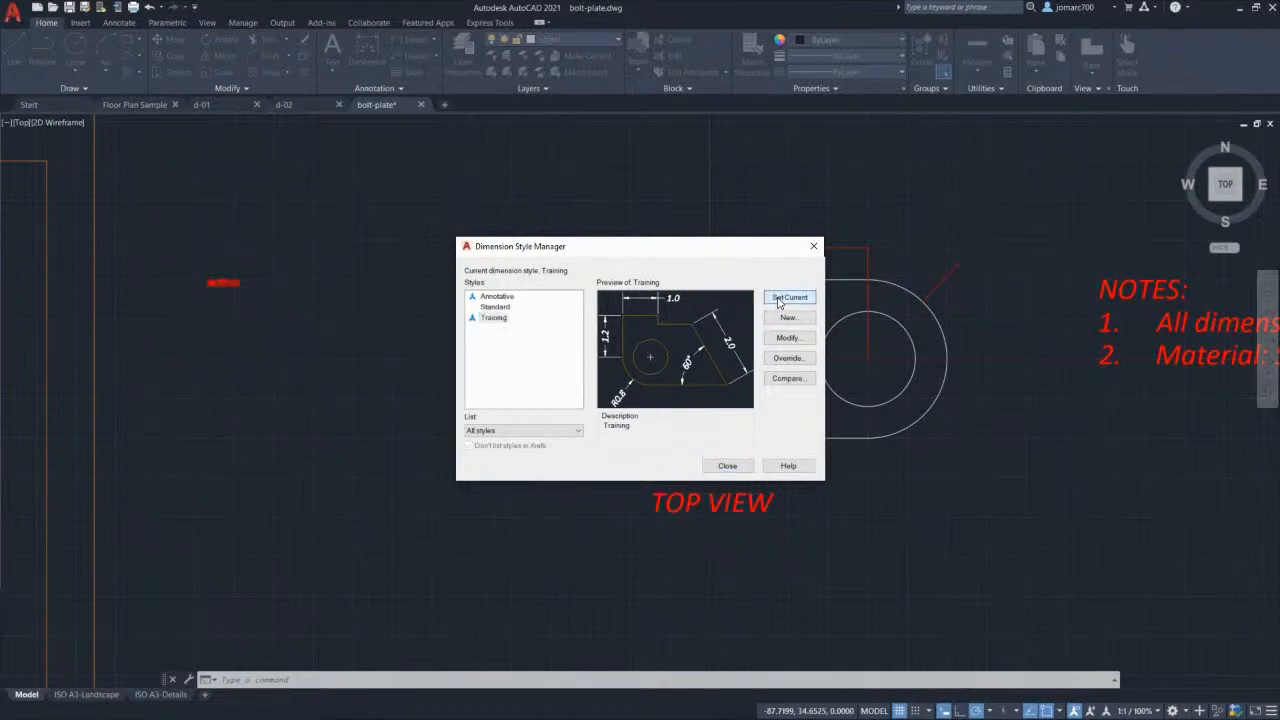
click(727, 466)
scroll(660, 285, up, 3)
middle_drag(720, 287, 621, 268)
scroll(621, 267, up, 2)
scroll(622, 267, down, 2)
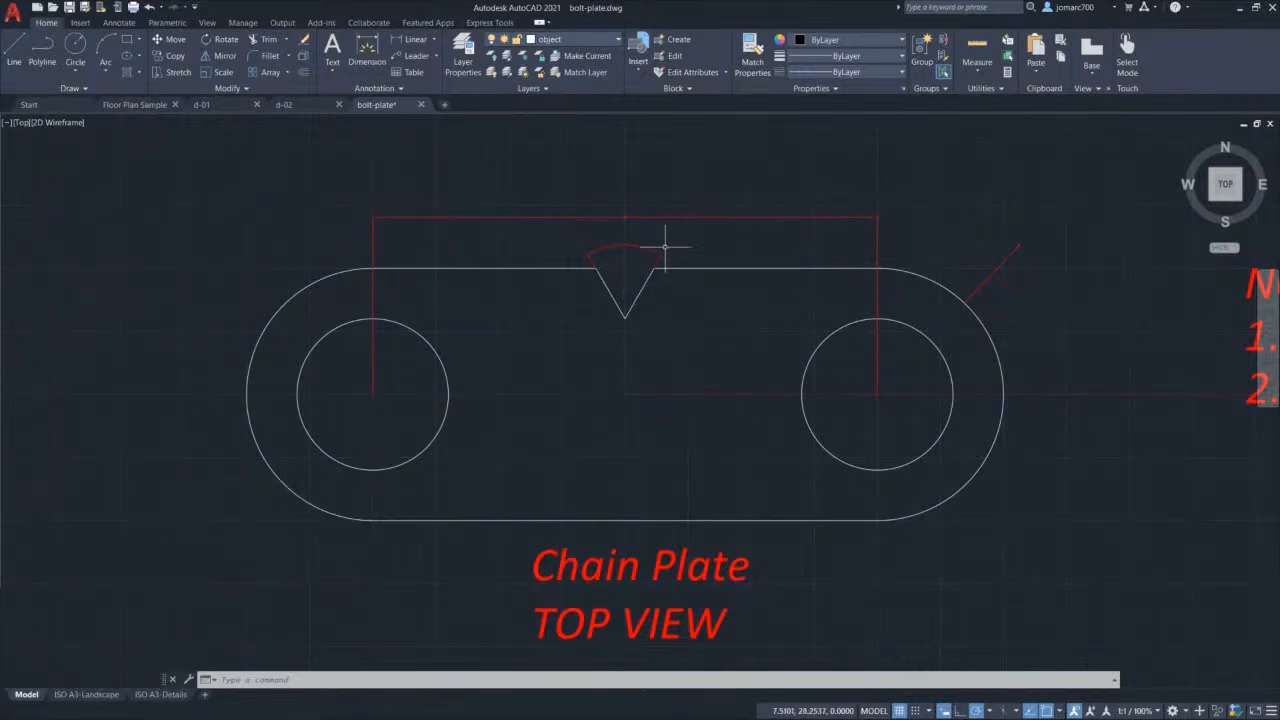
Step: Erase the two old dimensions and the red diagonal line, then make dimension the current layer
mouse_move(647, 248)
click(645, 257)
click(587, 188)
key(Delete)
click(1100, 300)
click(953, 224)
key(Delete)
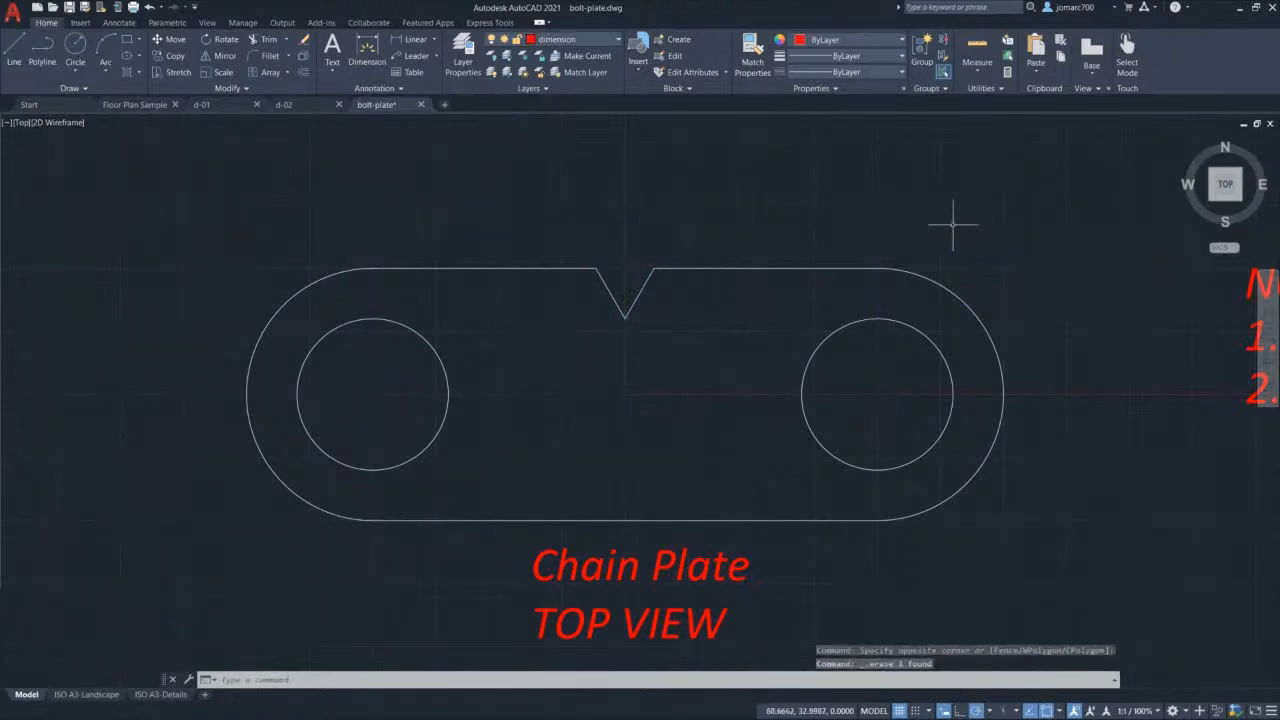
click(557, 40)
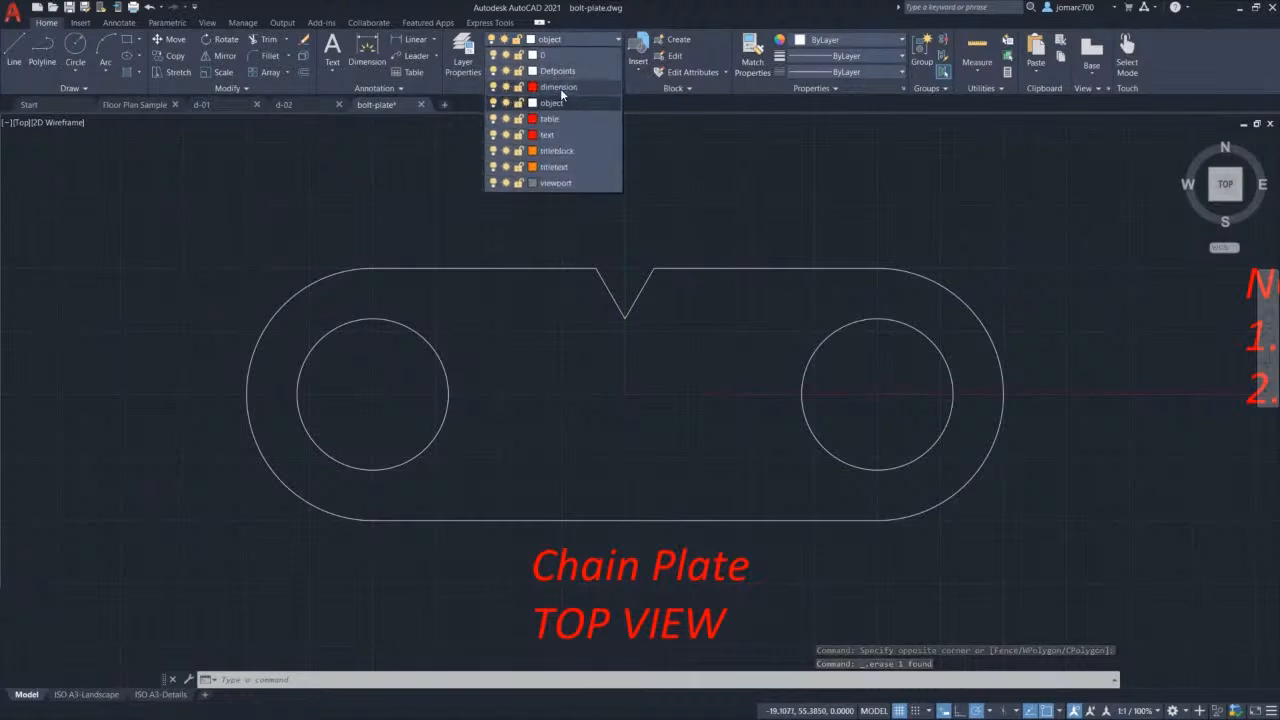
click(586, 87)
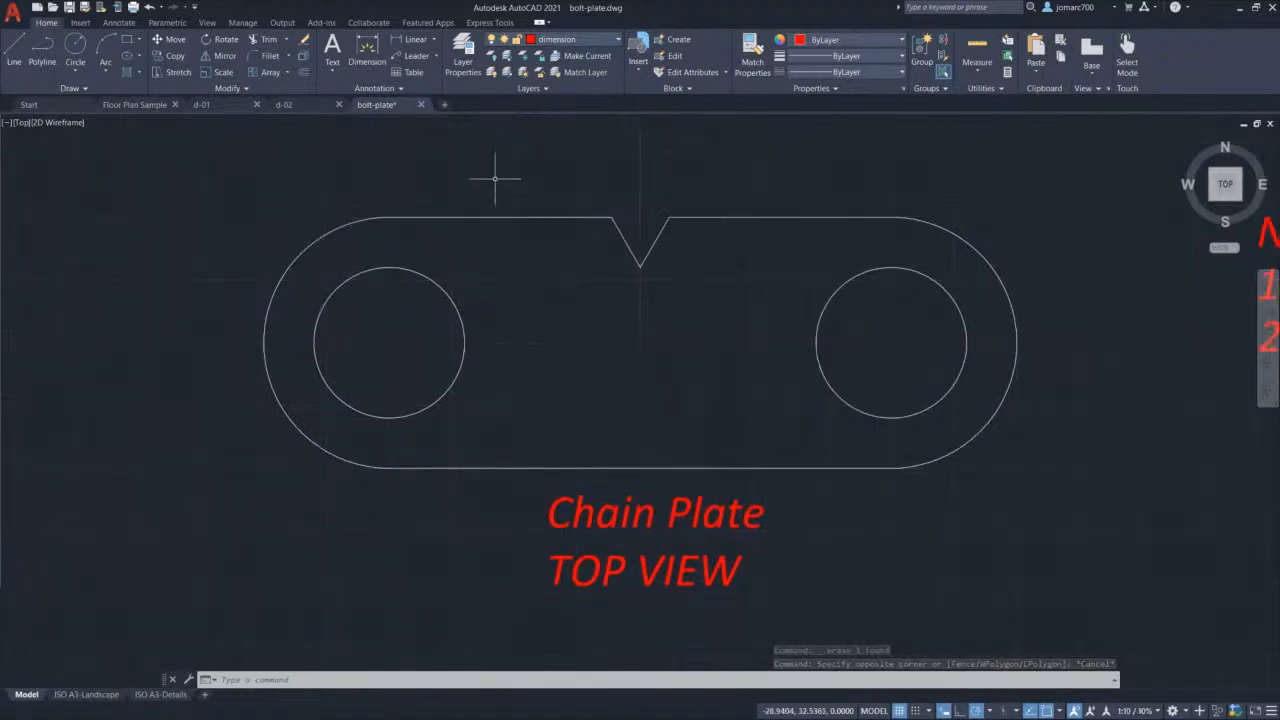
Step: Dimension the 100.0 distance between the two hole centres, placed above the plate
click(416, 42)
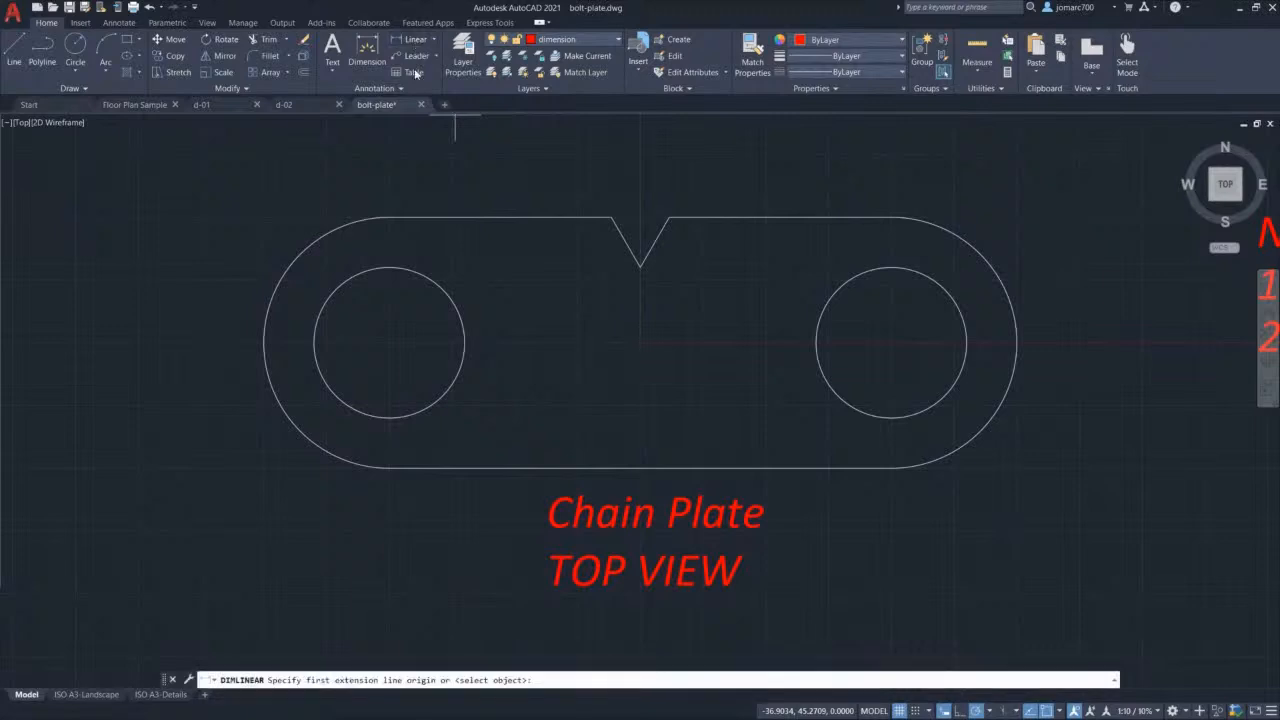
click(424, 281)
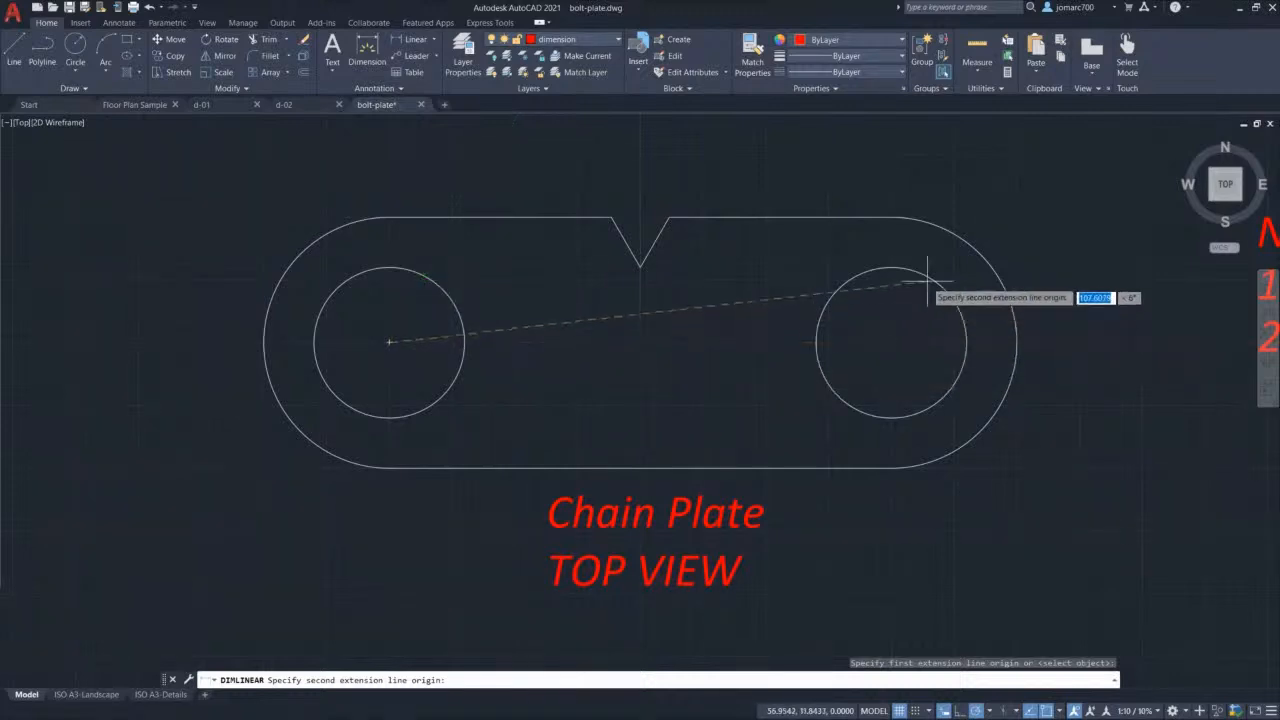
click(926, 280)
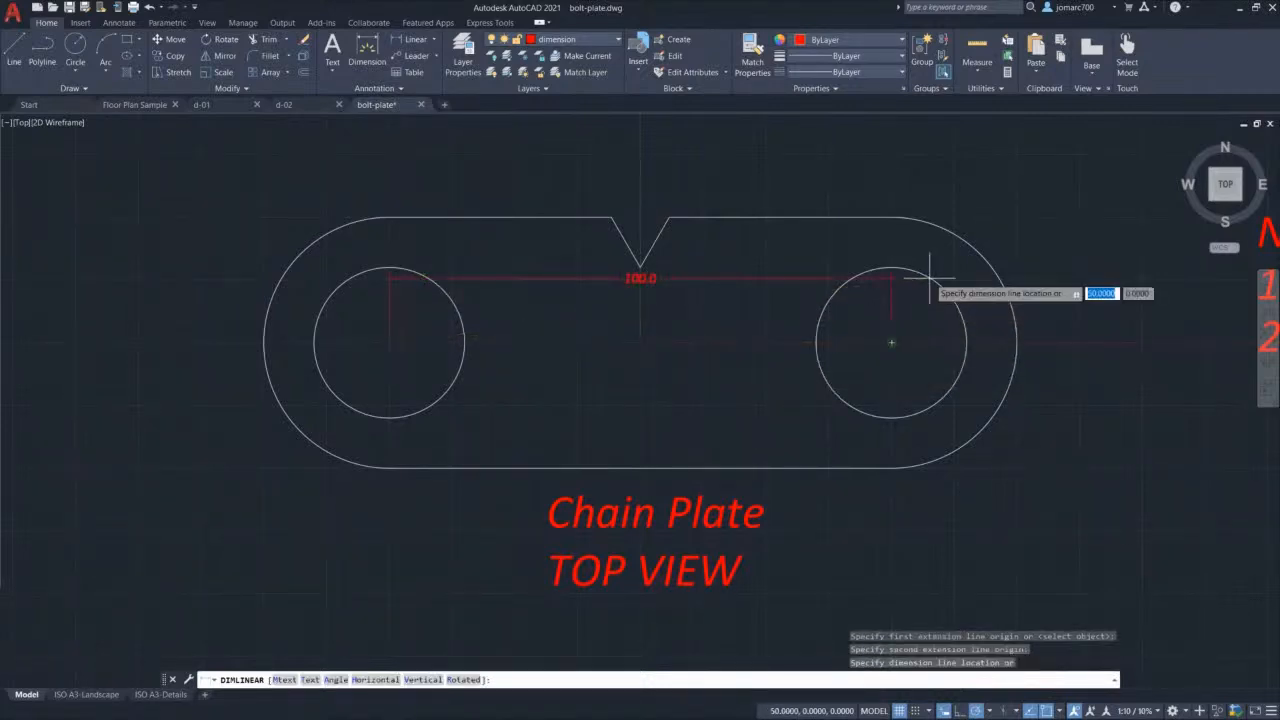
click(685, 157)
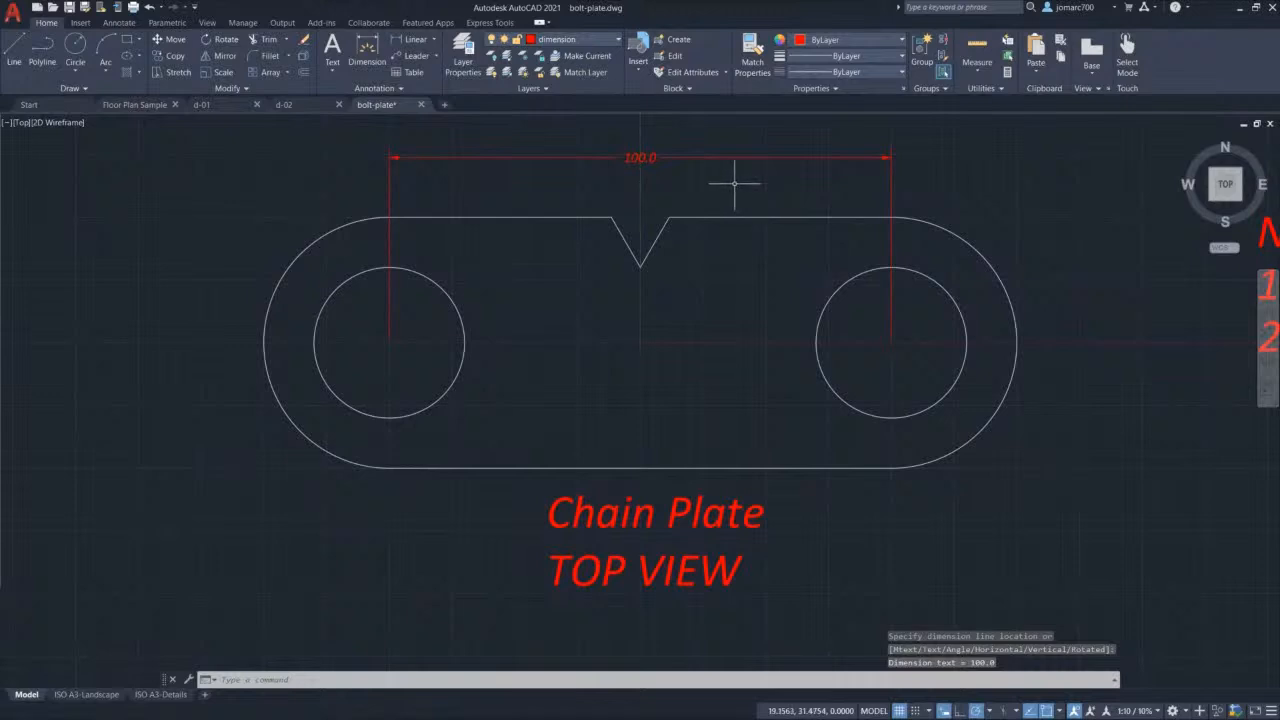
key(Escape)
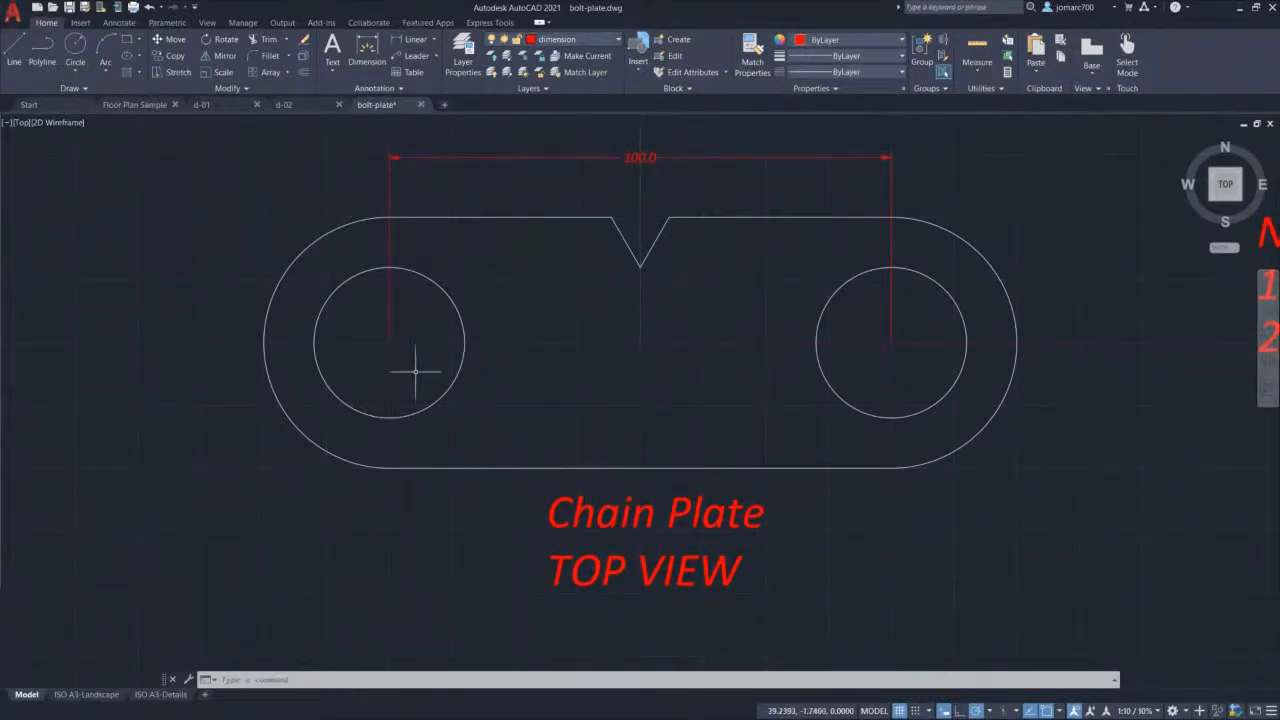
Step: Set the ISO A3-Landscape viewport to a 1:1 scale with the chain plate centred
click(86, 694)
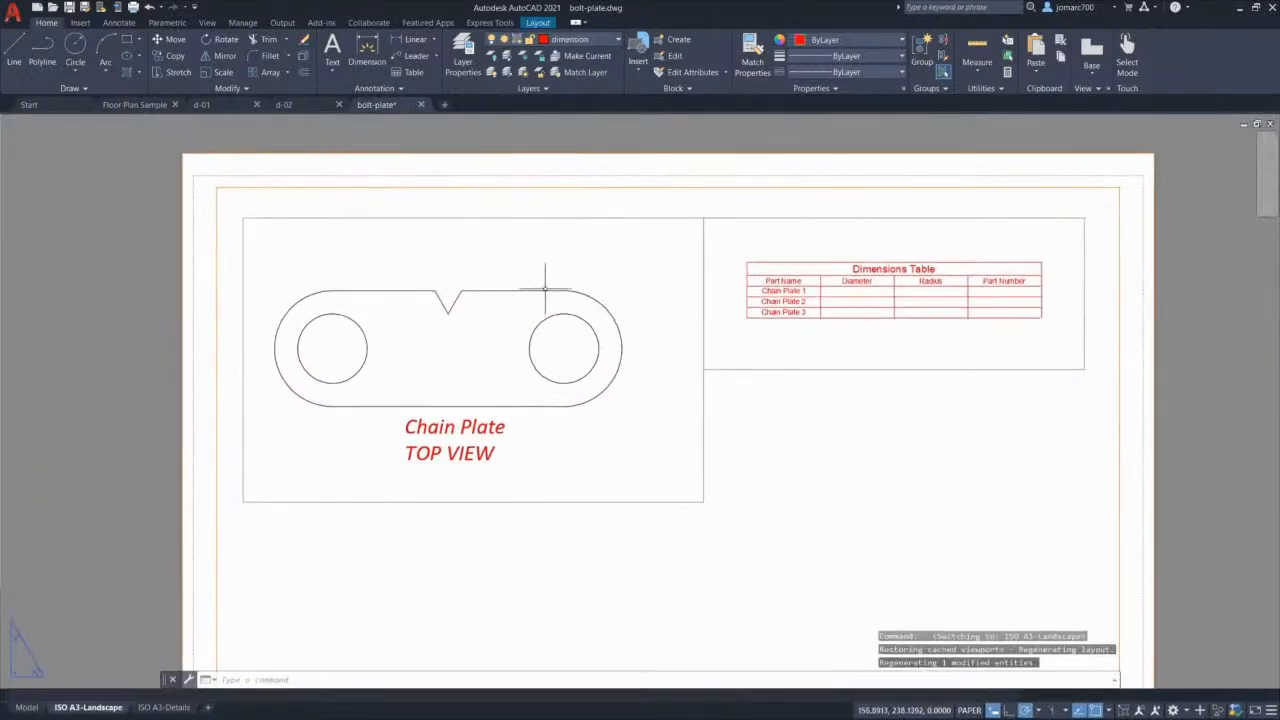
double_click(543, 268)
scroll(497, 345, up, 4)
middle_drag(477, 339, 537, 313)
scroll(508, 325, down, 4)
scroll(508, 325, up, 4)
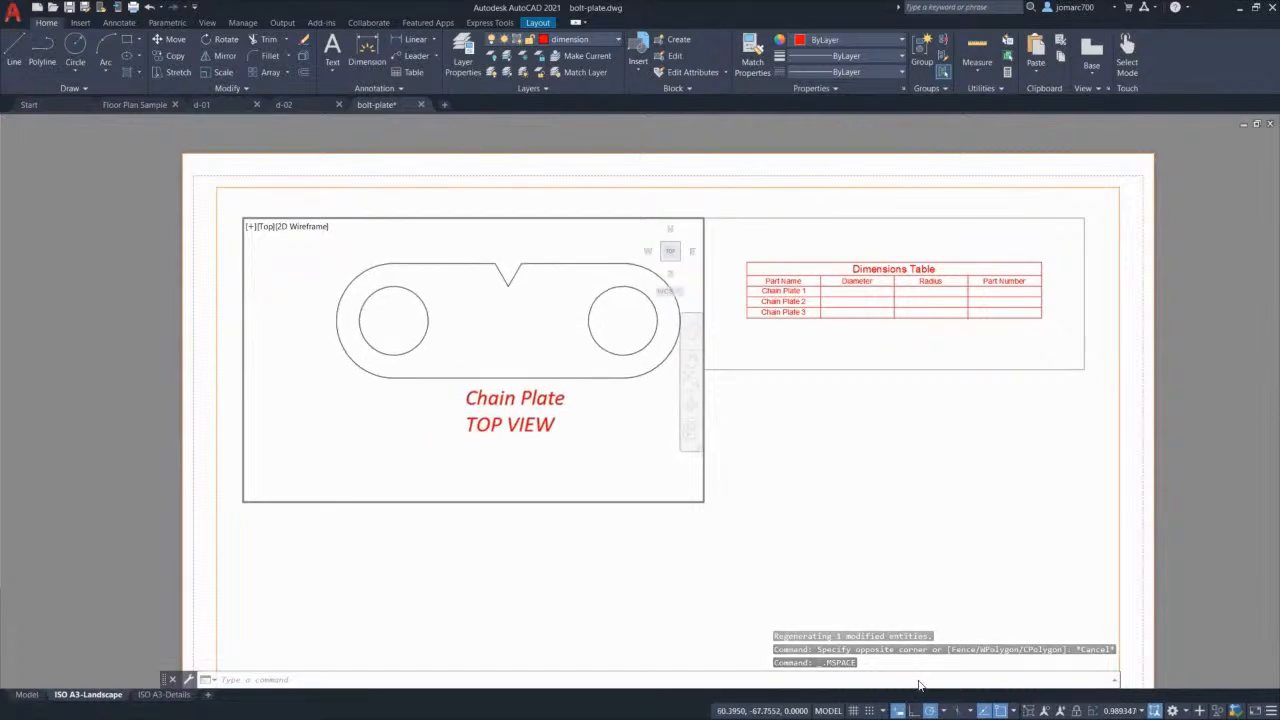
click(1122, 711)
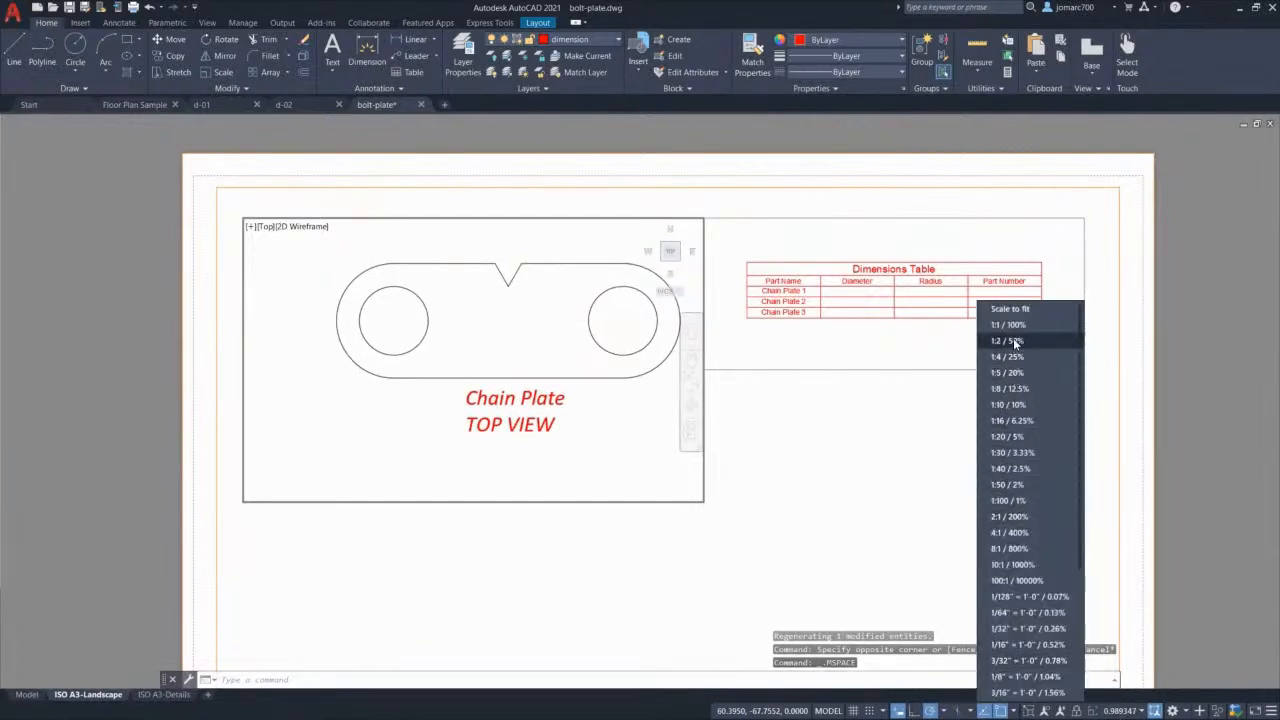
click(1010, 340)
click(1128, 711)
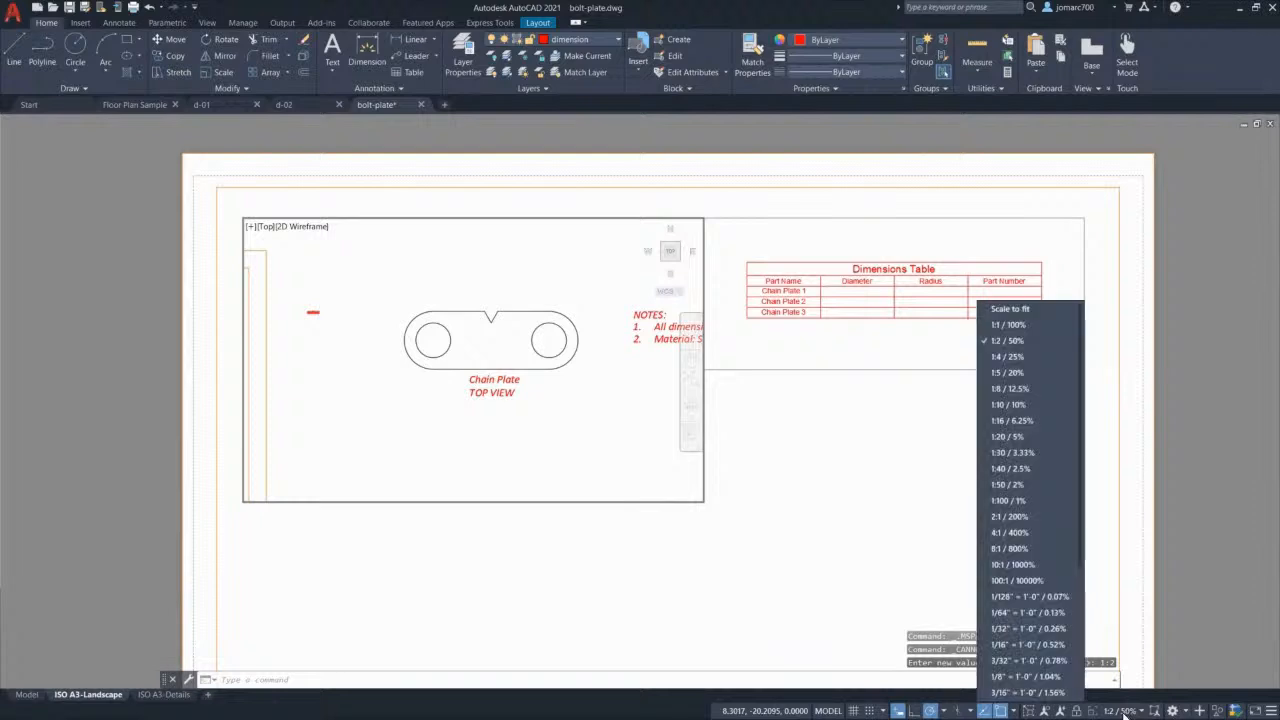
click(1022, 325)
middle_drag(486, 266, 438, 288)
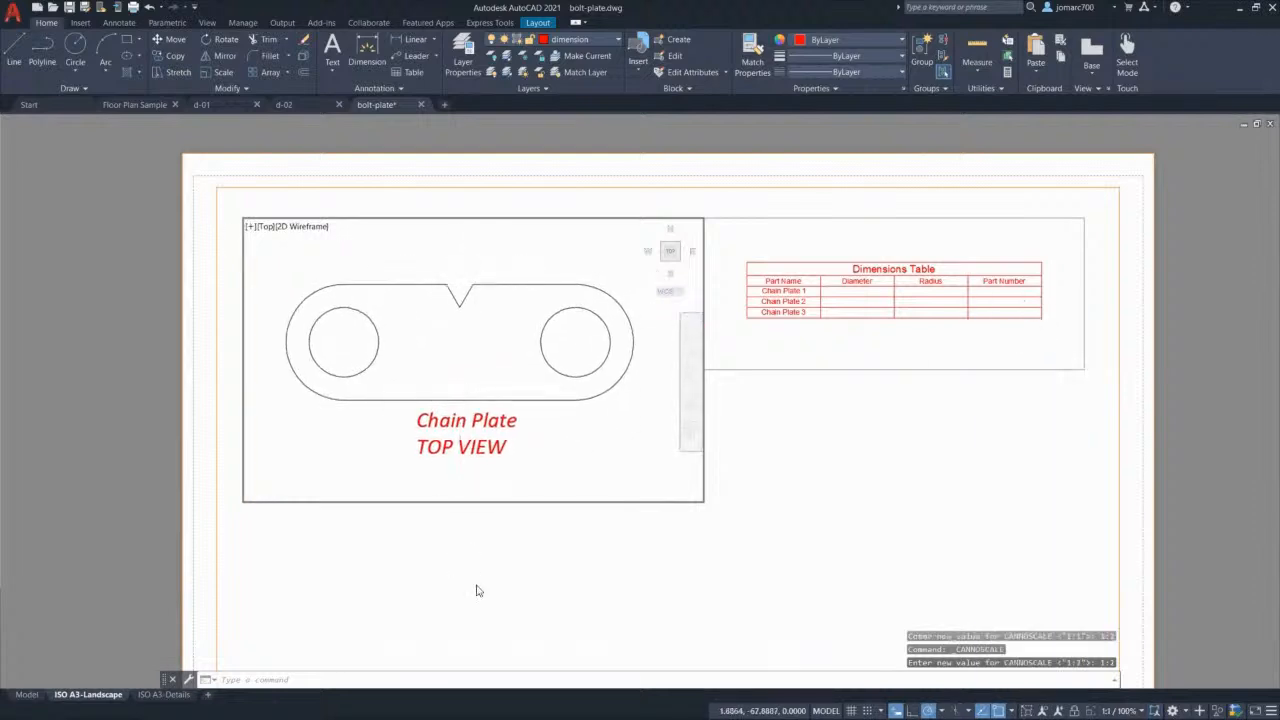
Step: Leave the viewport, go to model space and bring up the dimension style settings
double_click(477, 588)
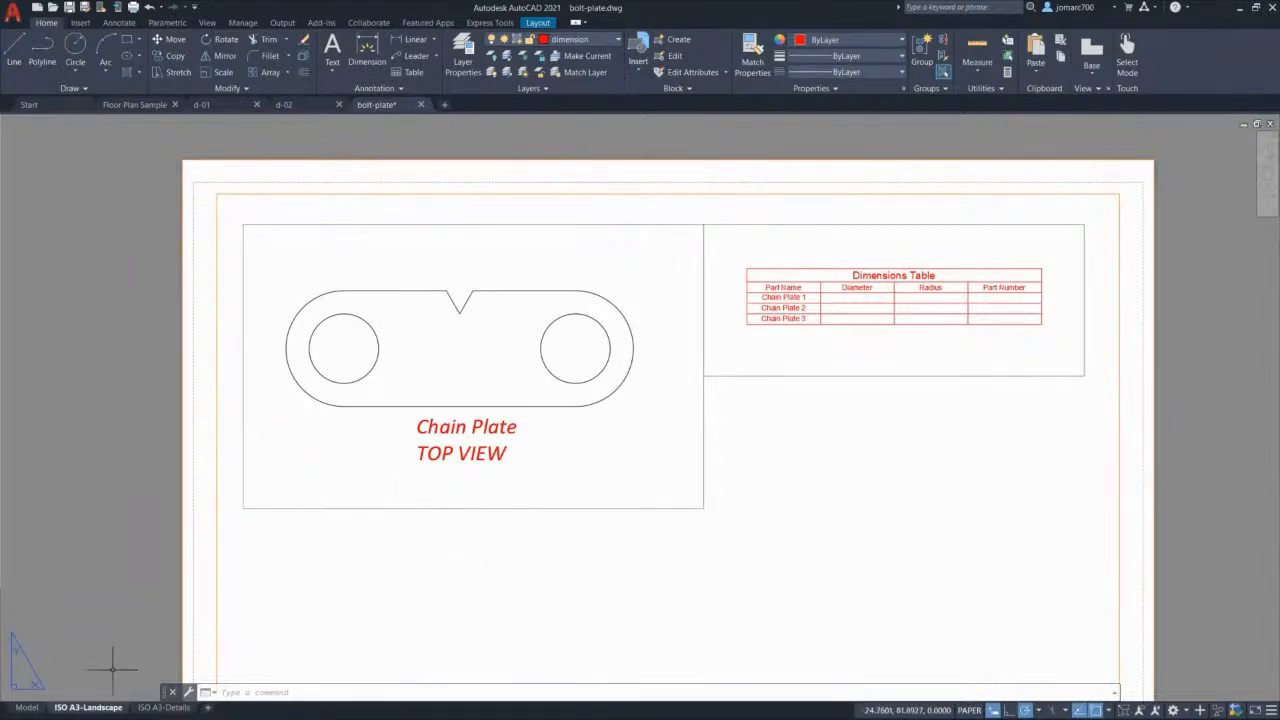
click(27, 707)
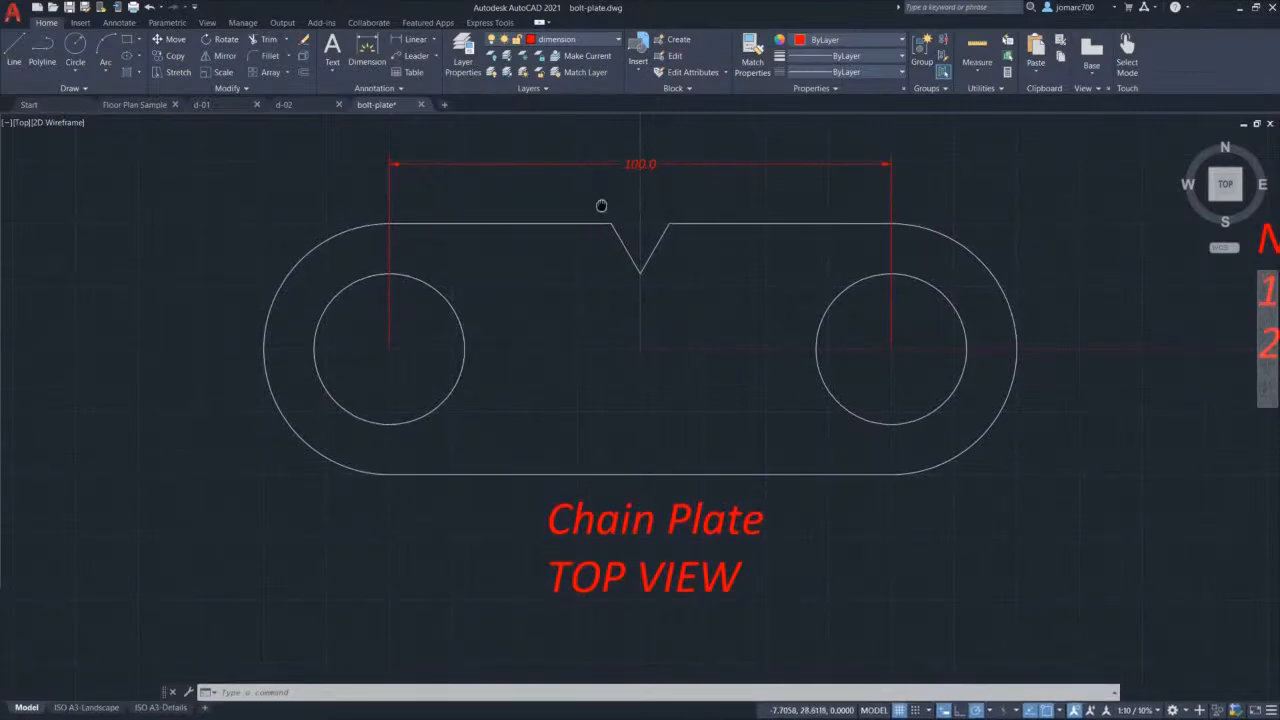
text(d)
click(665, 236)
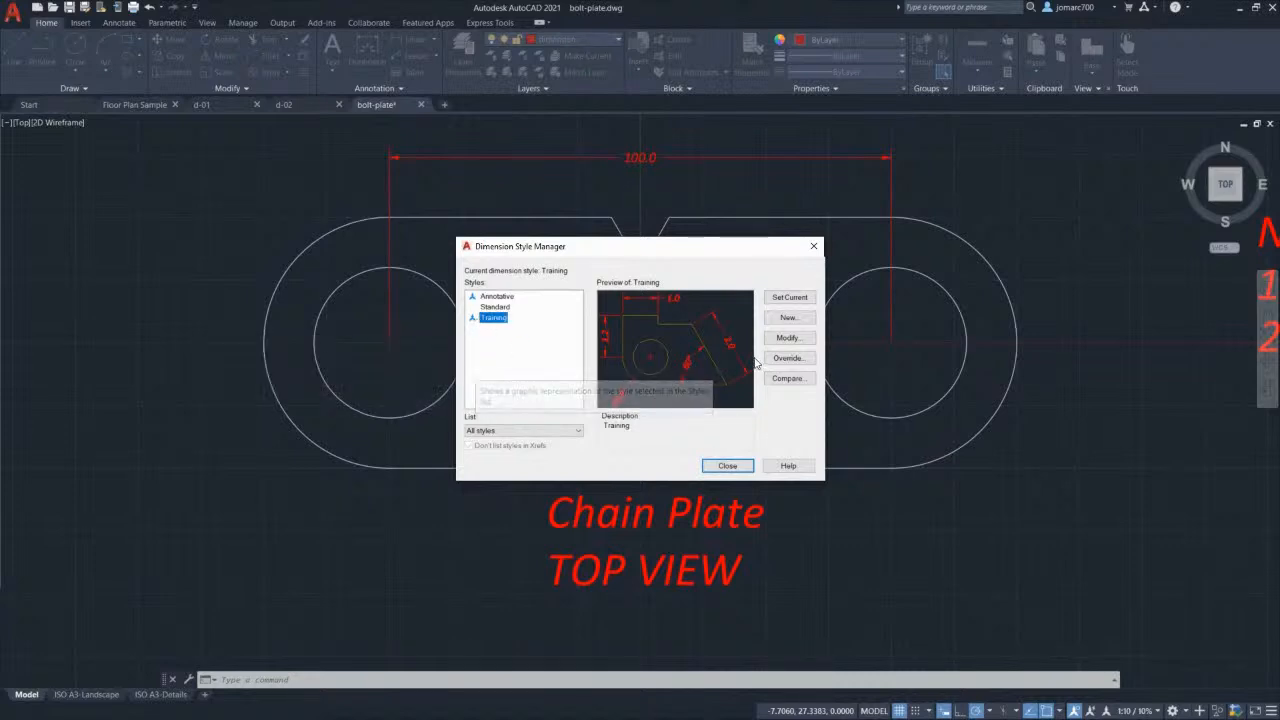
Step: Add a dimension style named Training 2, based on Training, with 6 text height
click(790, 318)
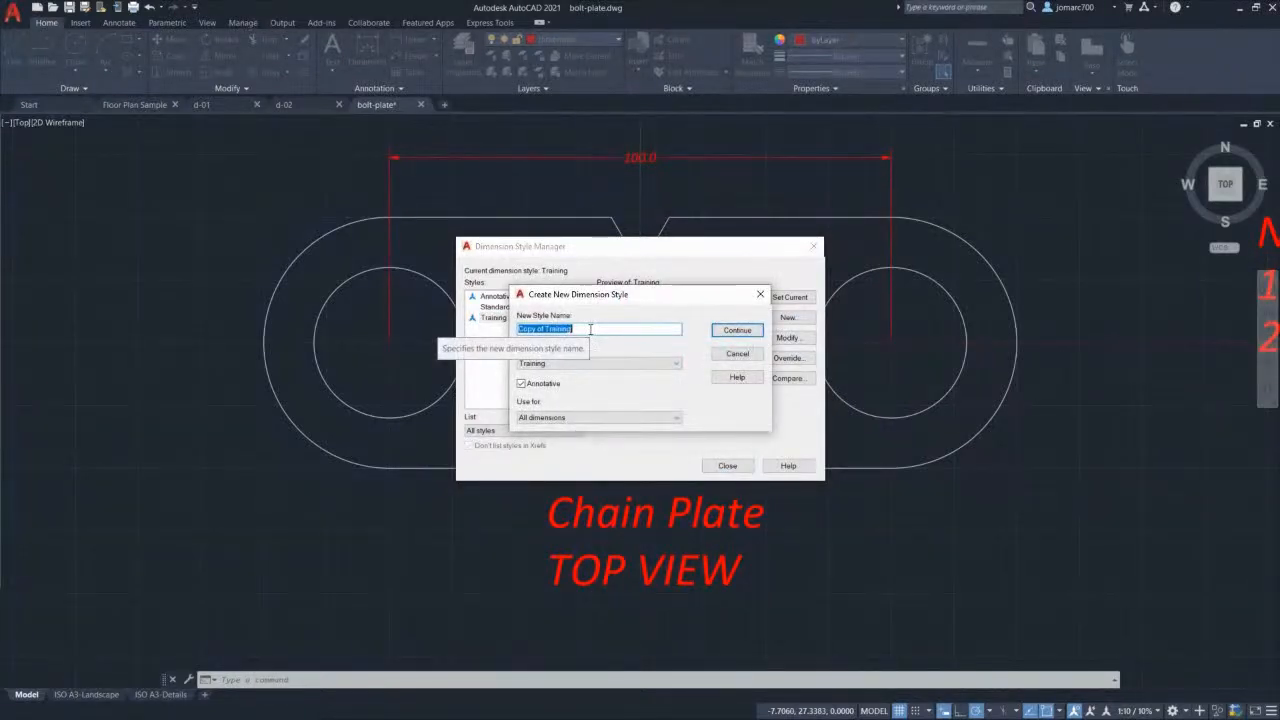
text(T)
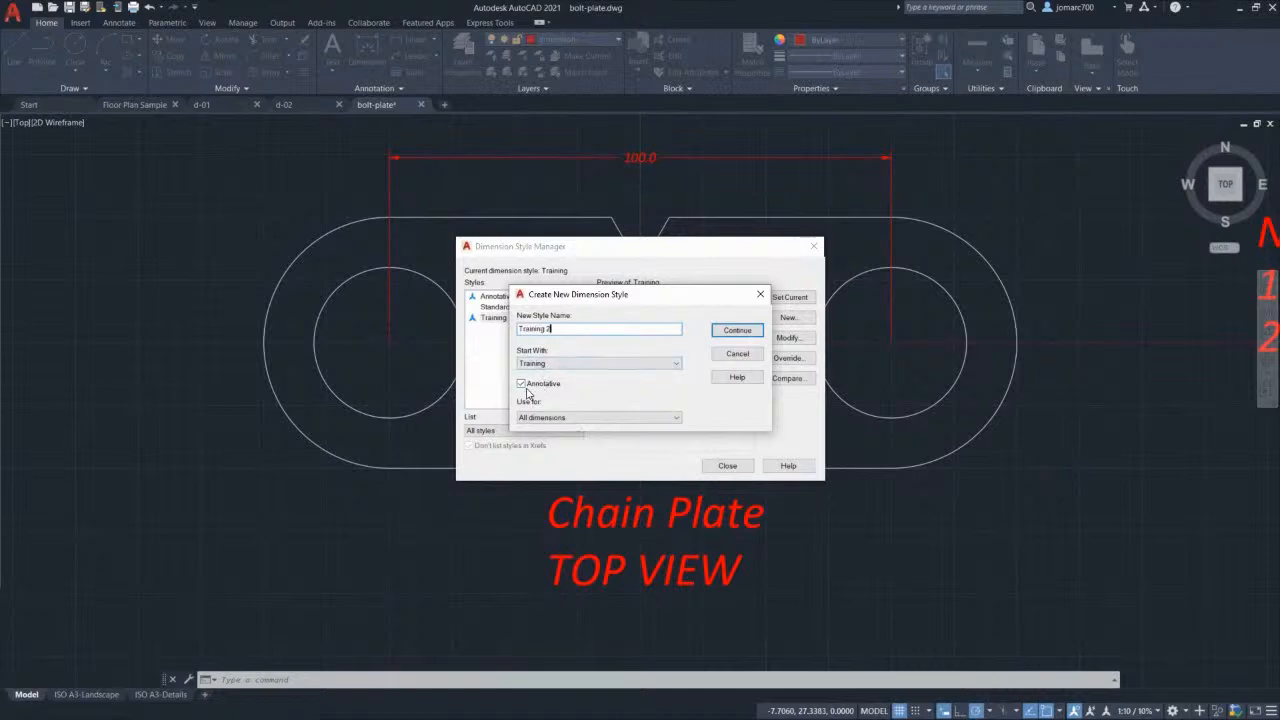
click(738, 330)
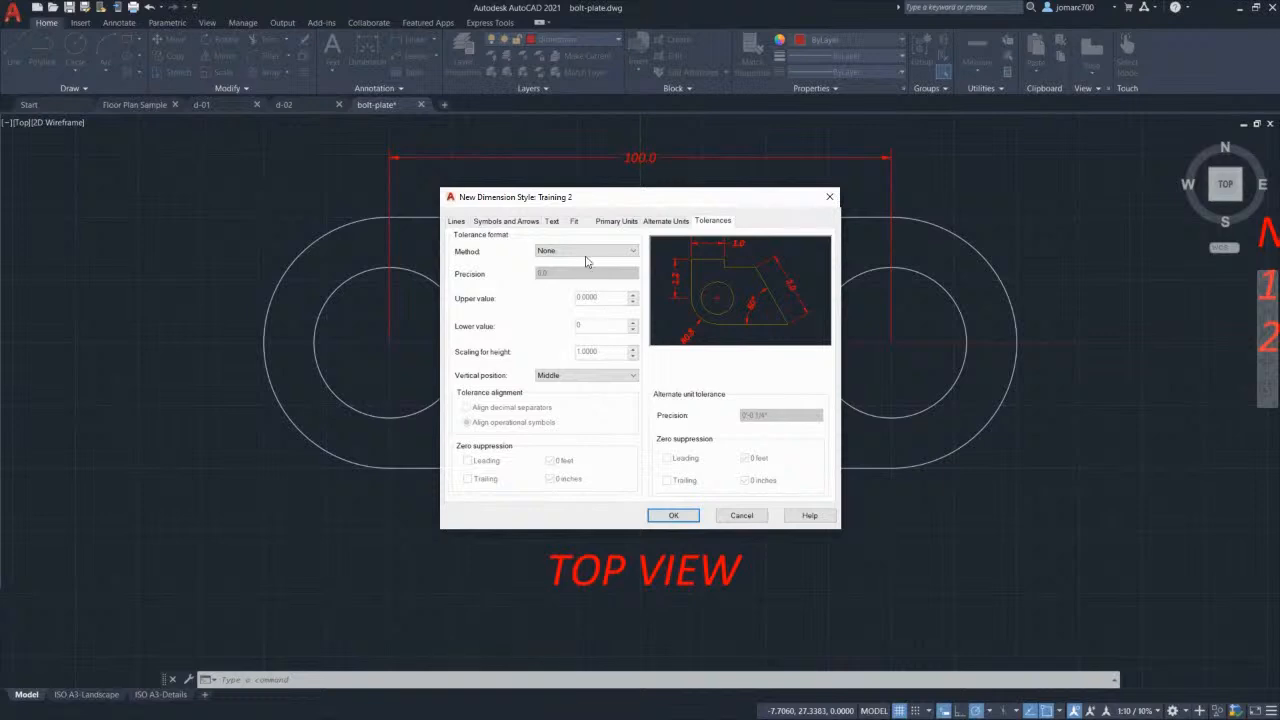
click(553, 221)
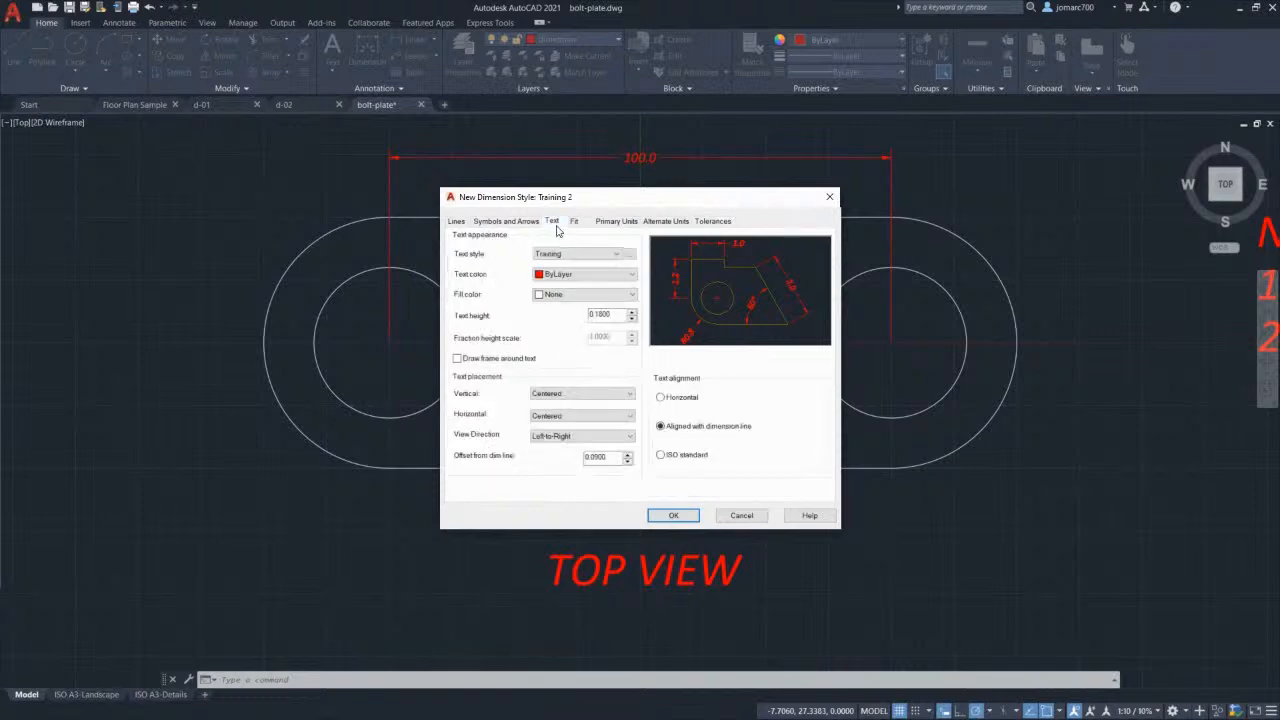
drag(613, 314, 481, 314)
text(6)
click(673, 516)
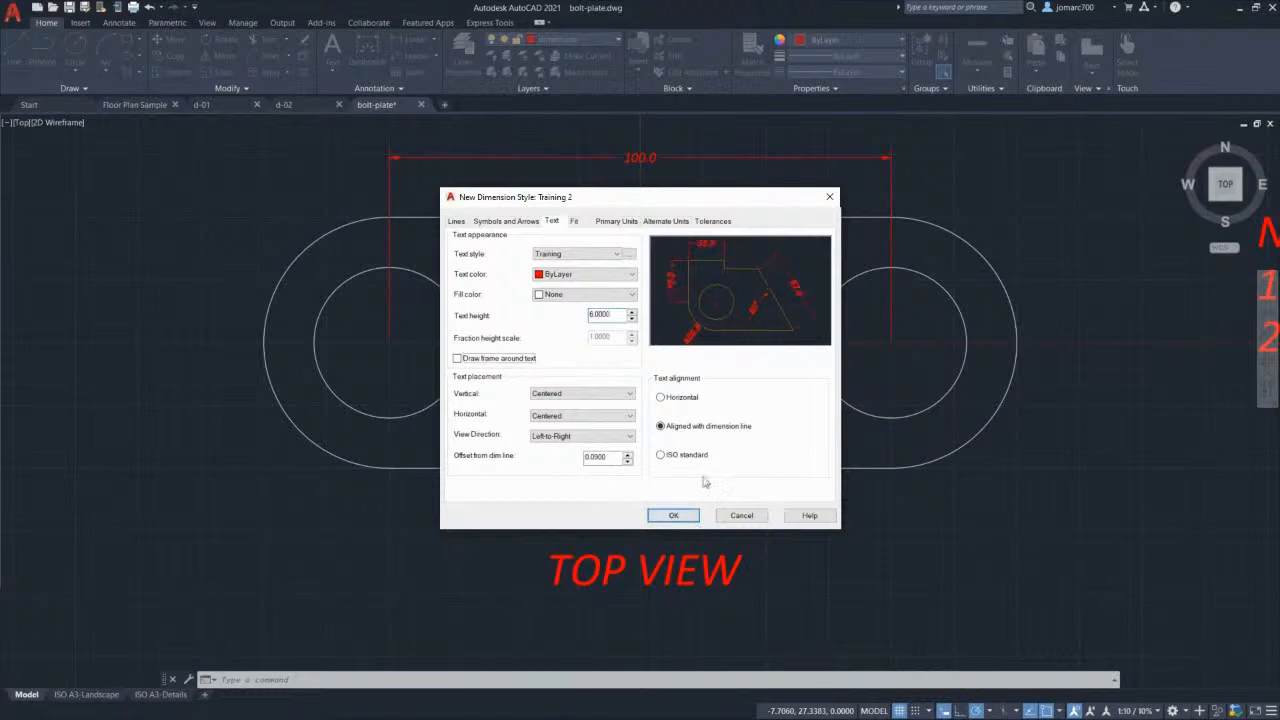
click(666, 515)
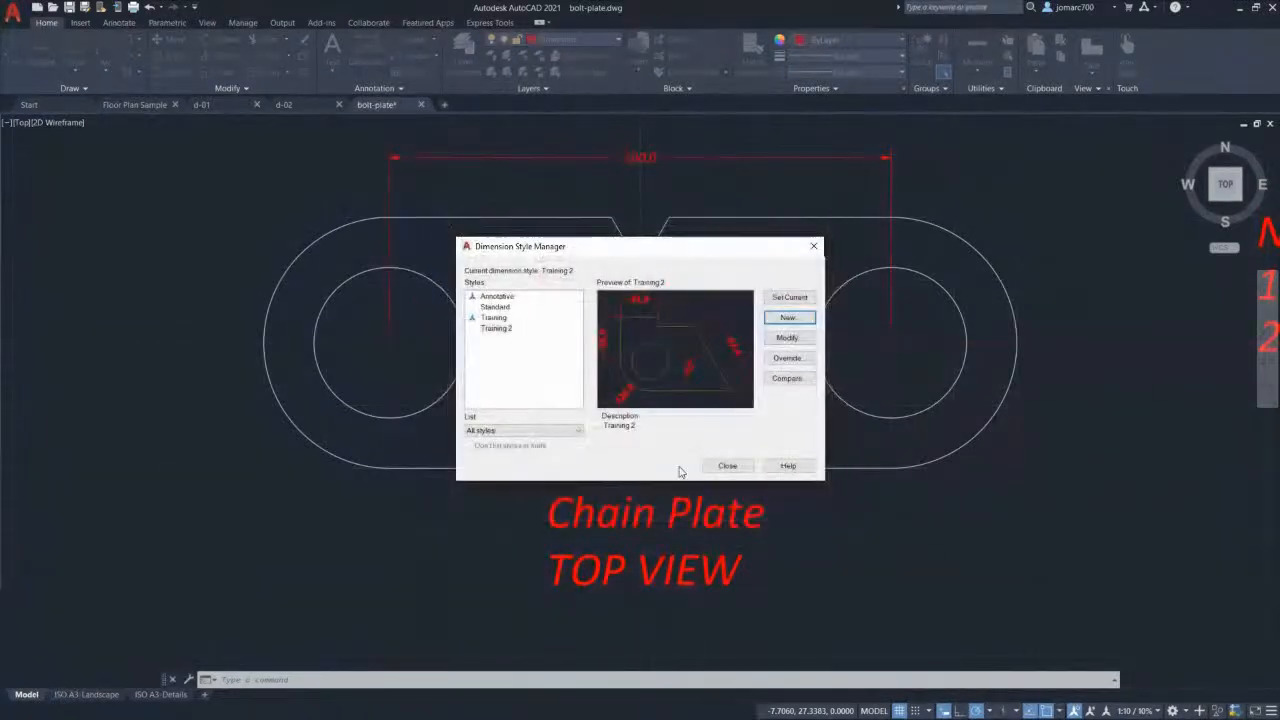
Step: Make Training 2 the current dimension style and close the style manager
click(500, 330)
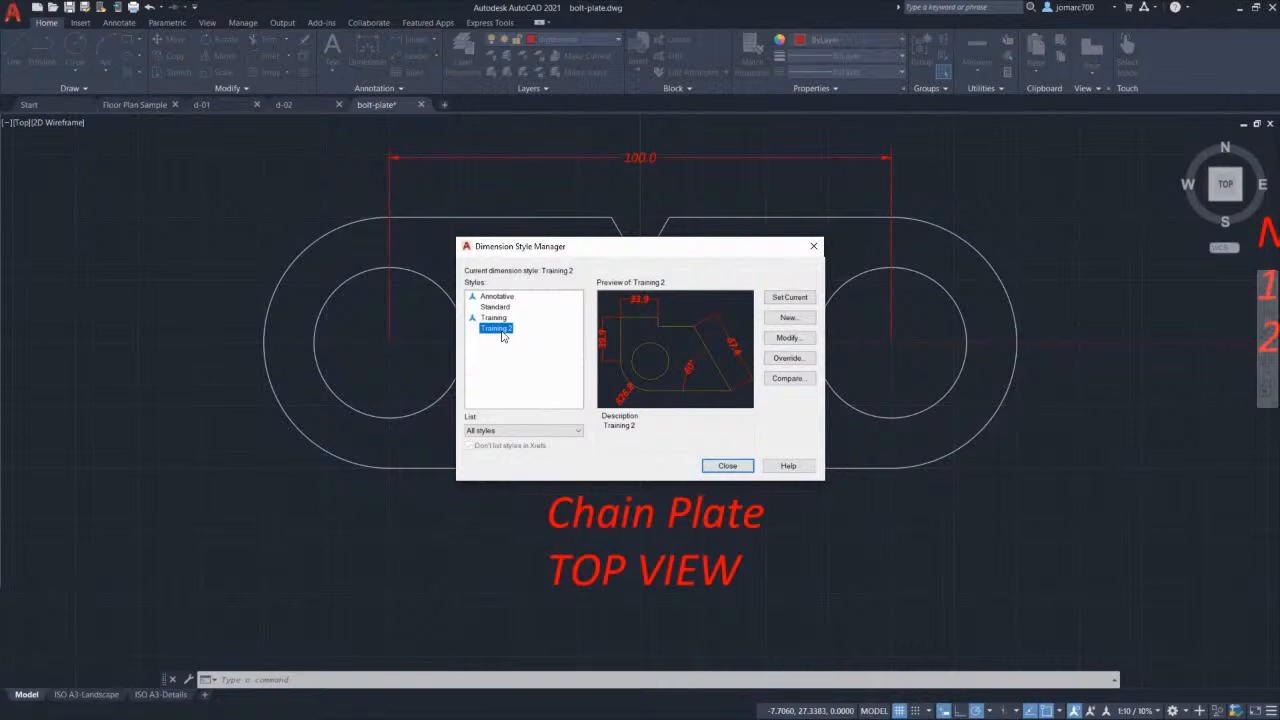
click(788, 299)
click(790, 300)
click(500, 330)
click(731, 468)
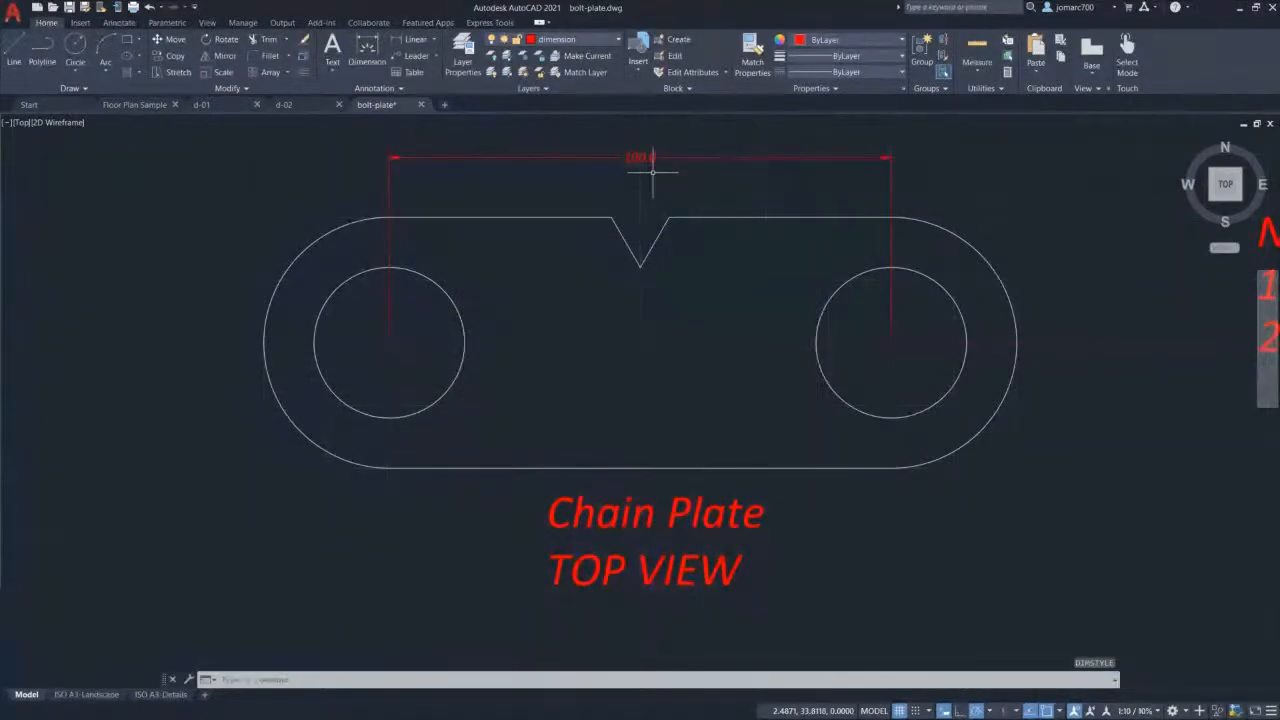
Step: Erase the old 100.0 hole-centre dimension
click(387, 87)
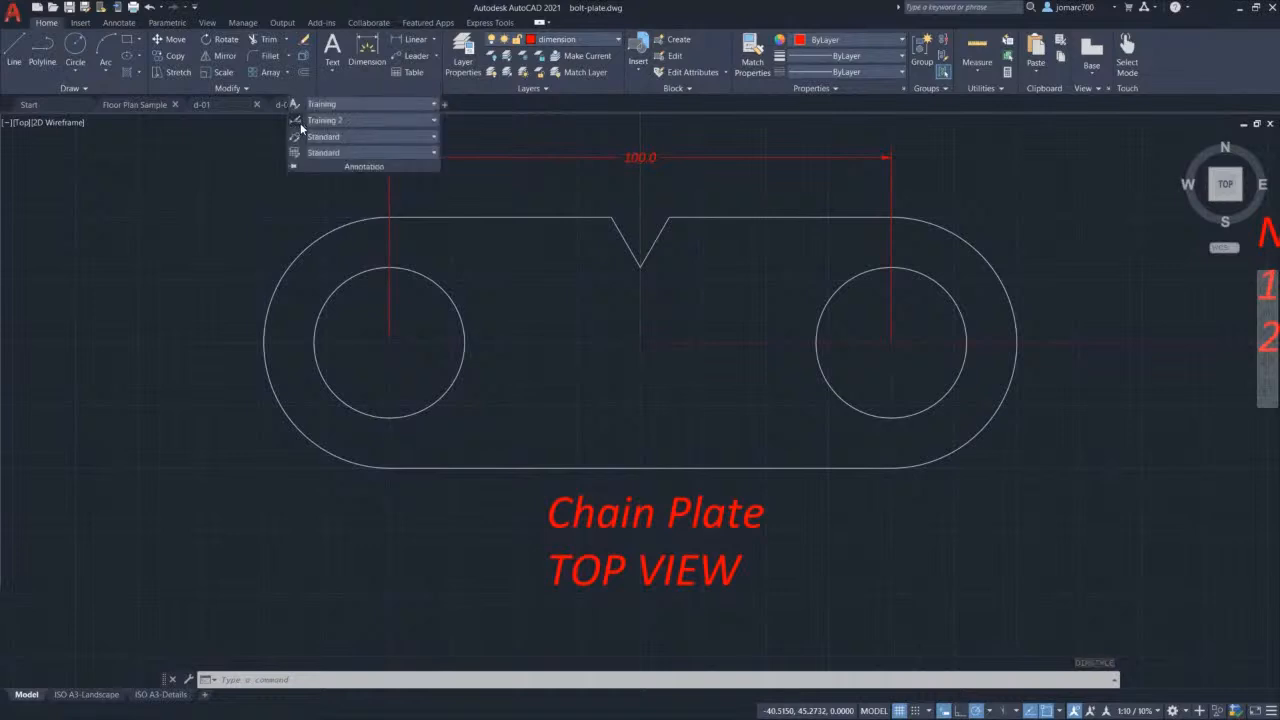
click(669, 190)
key(Escape)
click(667, 190)
click(586, 141)
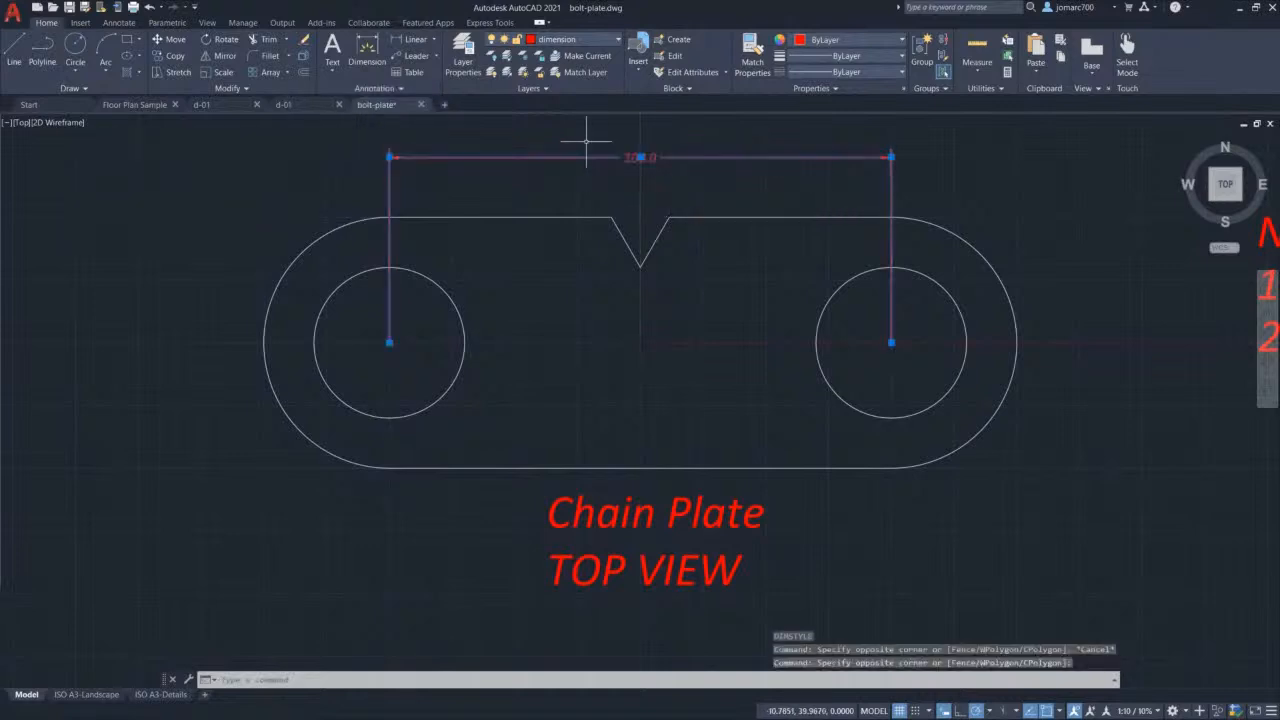
key(Delete)
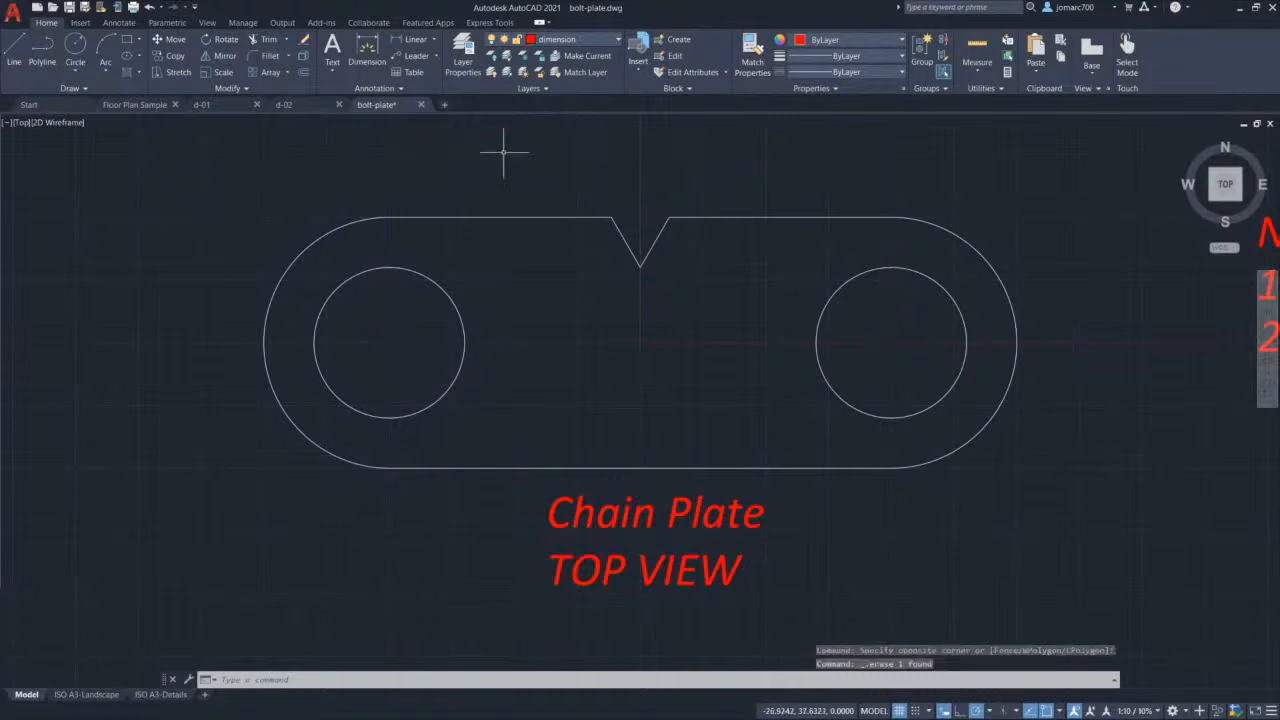
Step: Redraw the 100.0 linear dimension between both hole centres, placed above the plate
click(413, 40)
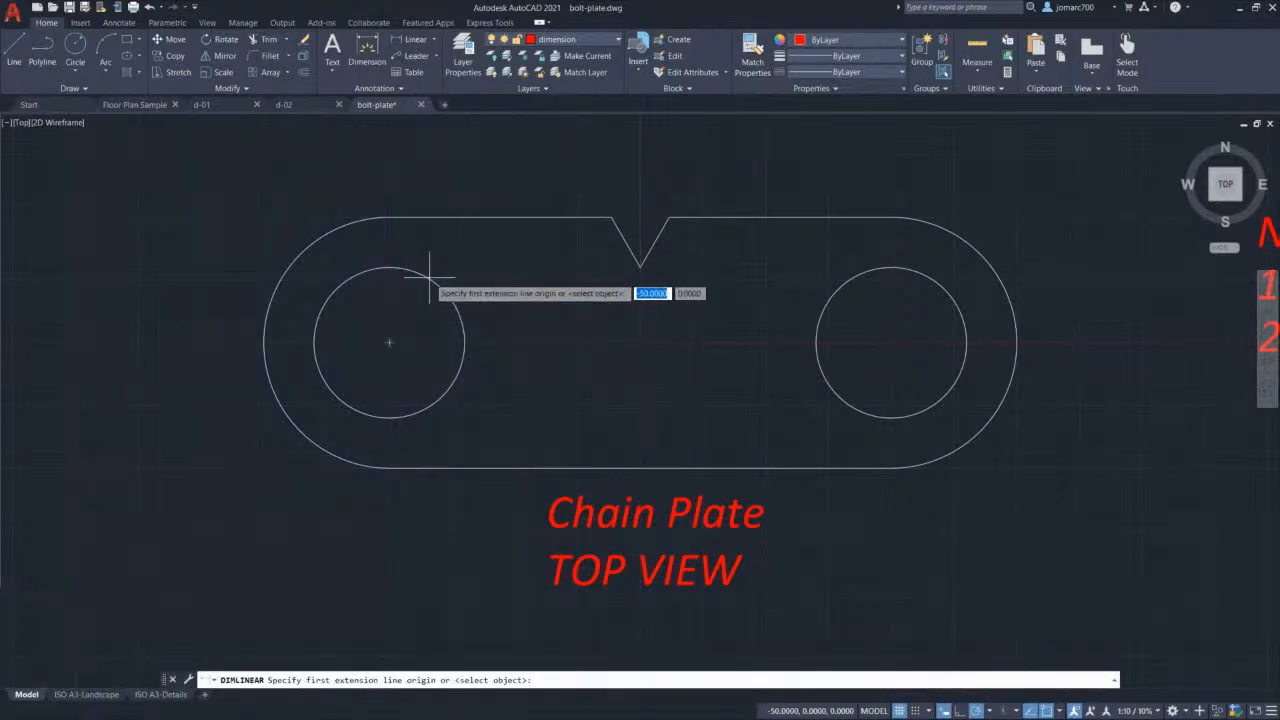
click(389, 342)
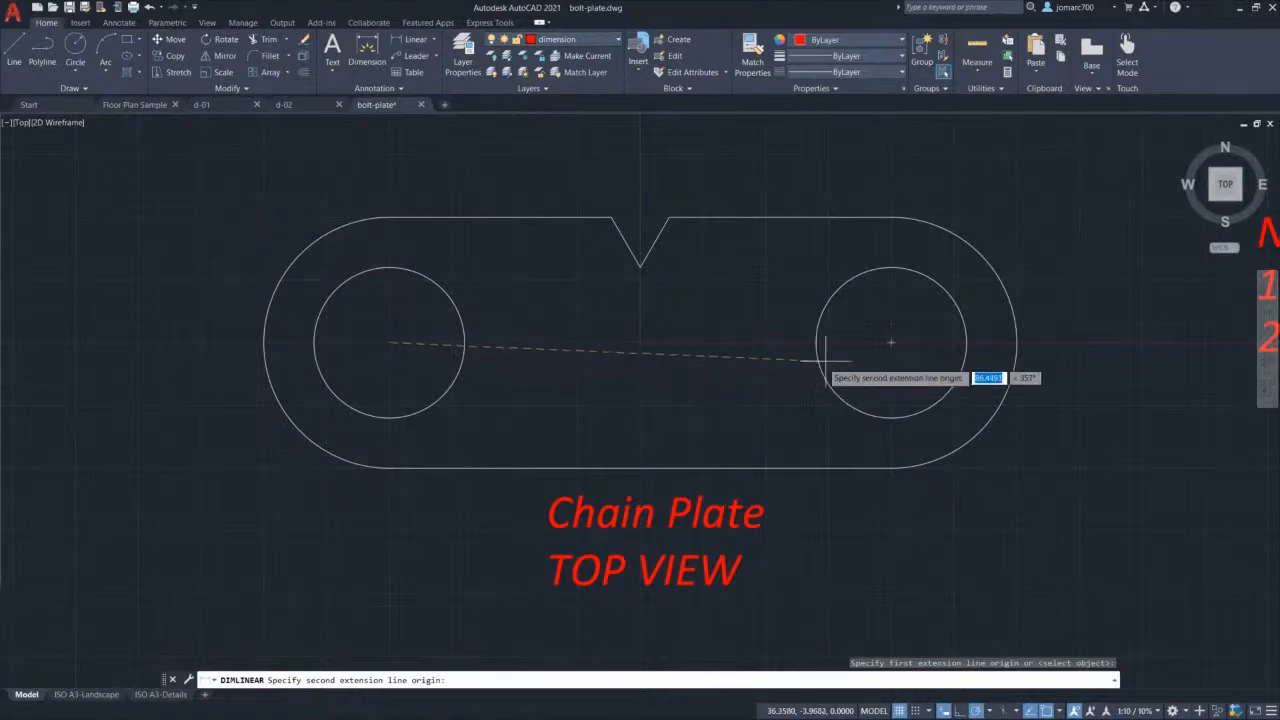
click(890, 342)
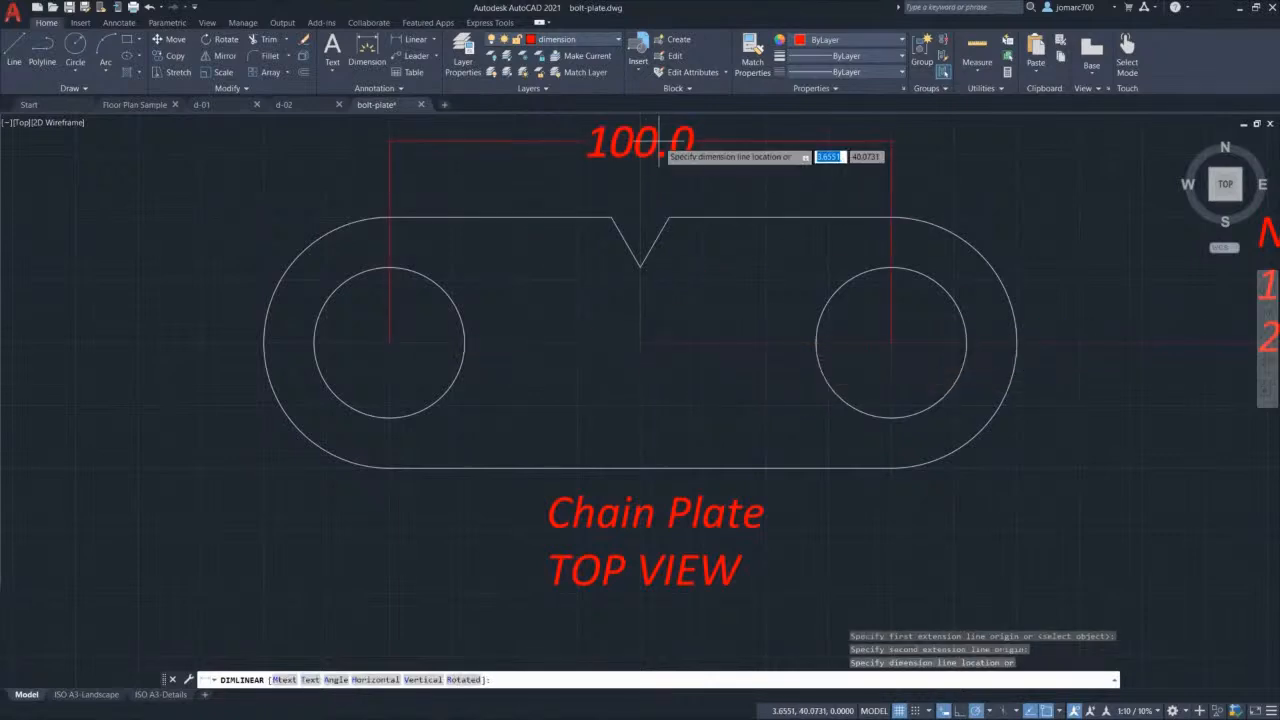
middle_drag(668, 160, 665, 196)
click(672, 178)
scroll(665, 175, down, 2)
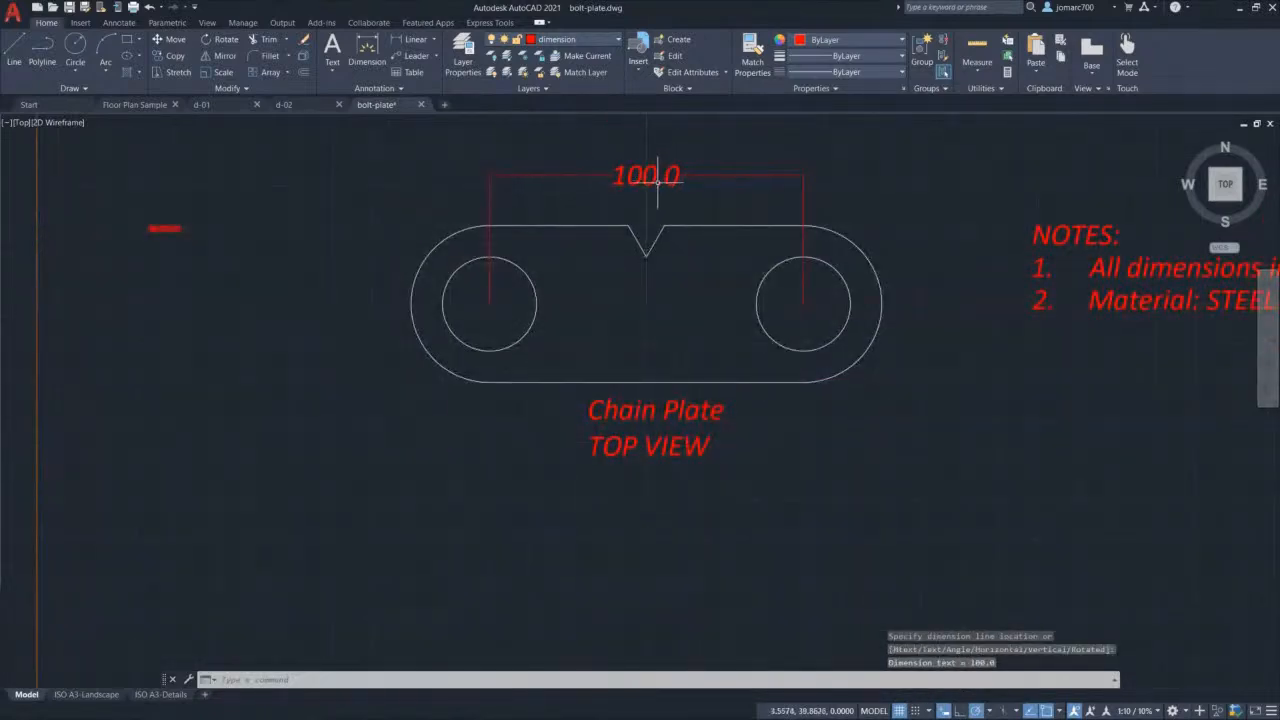
key(Escape)
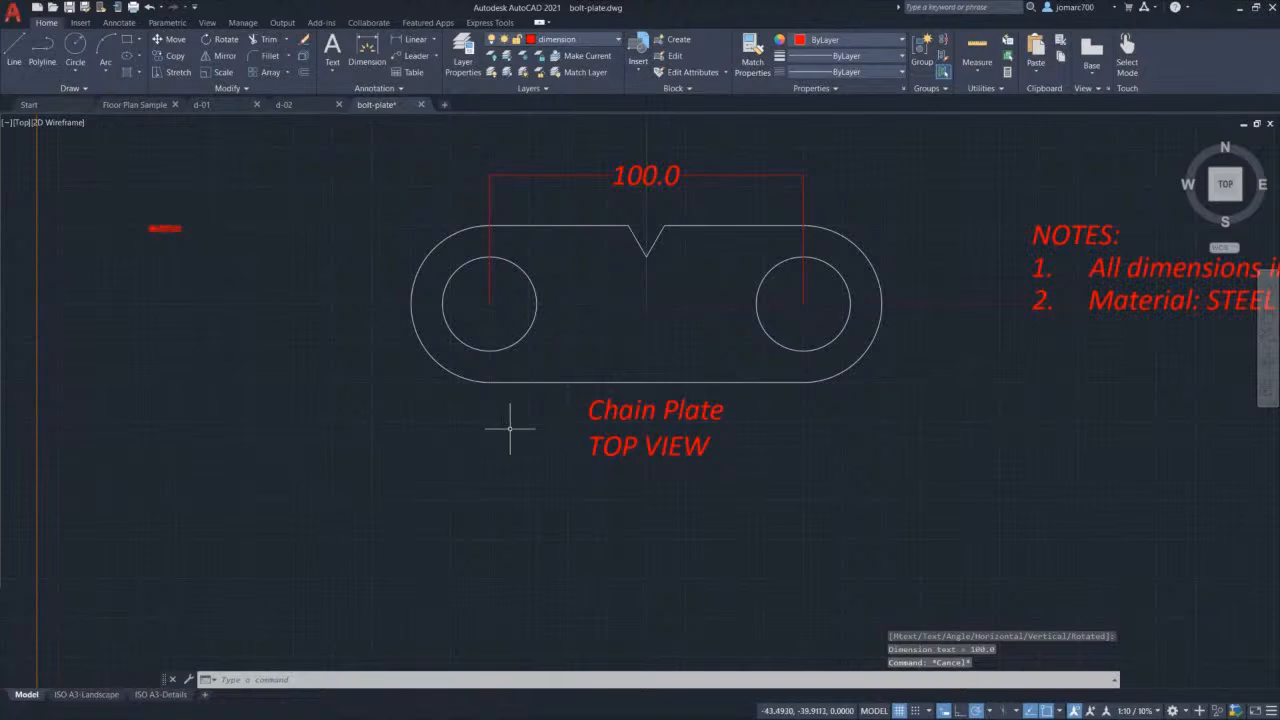
click(92, 694)
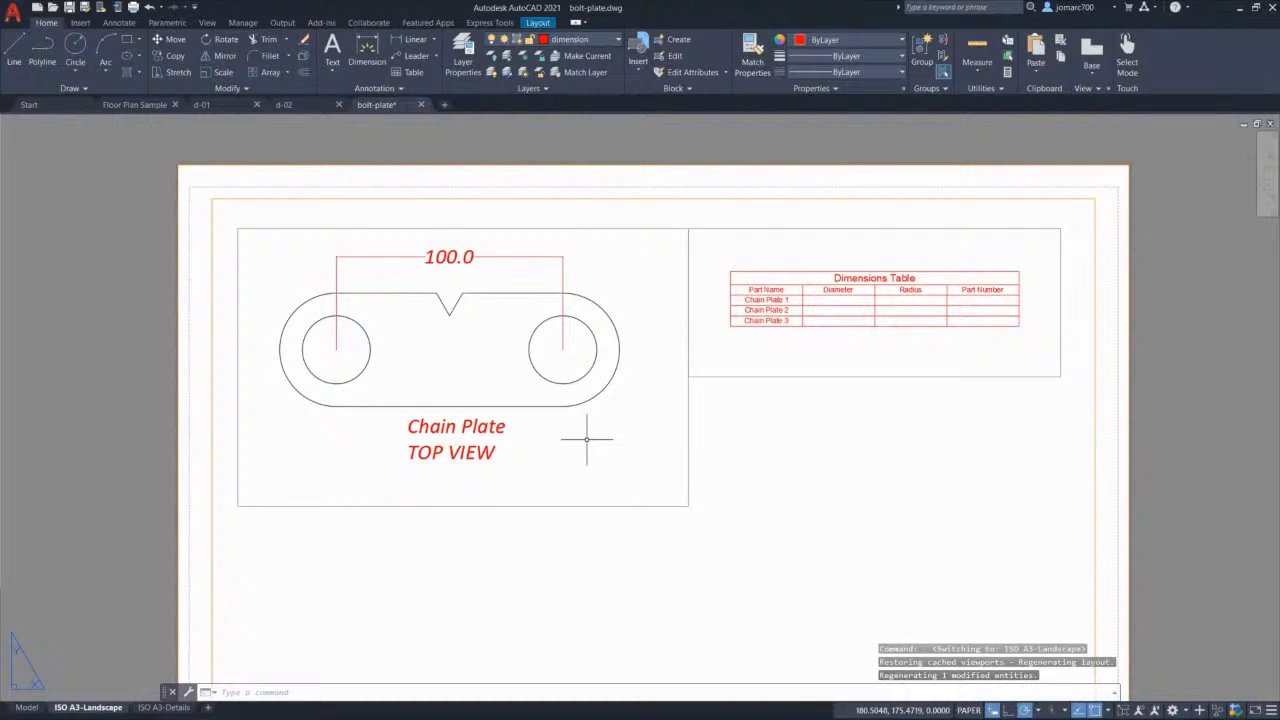
Step: Pan and zoom so the whole A3 sheet, chain plate view and Dimensions Table fit
middle_drag(685, 485, 672, 400)
scroll(688, 401, down, 2)
scroll(695, 409, up, 2)
scroll(673, 402, down, 2)
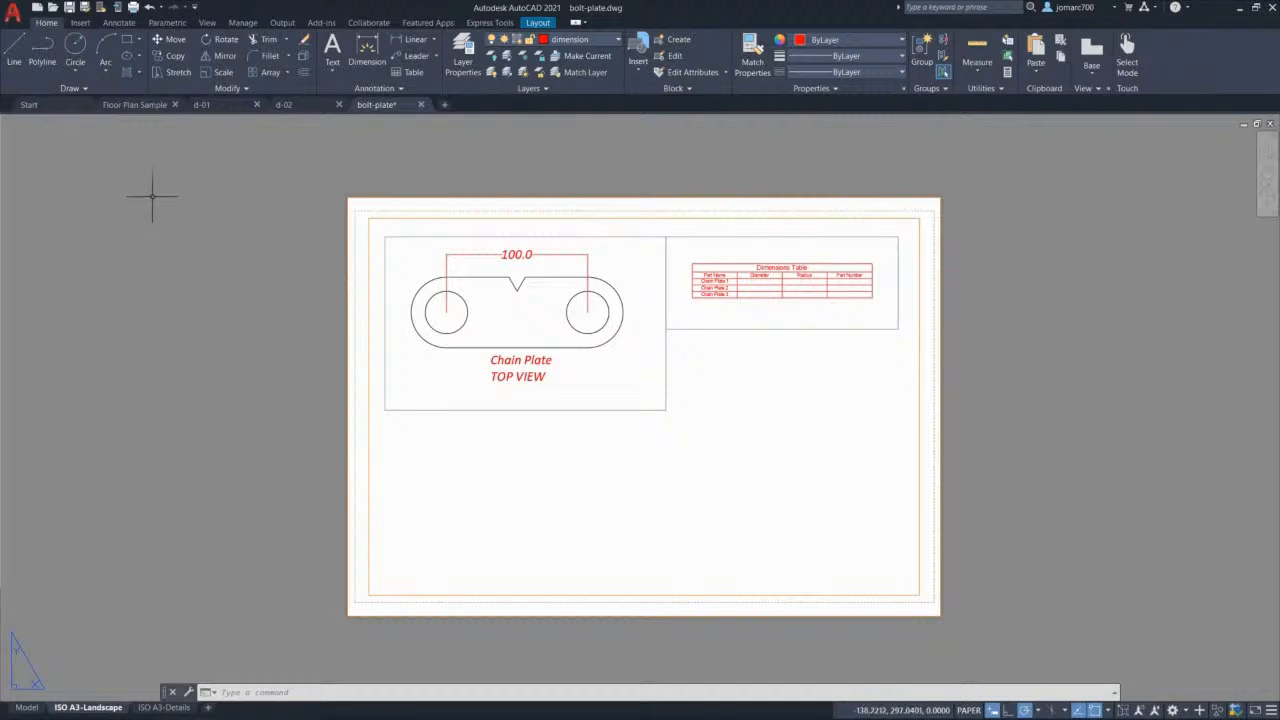
Step: Plot just this sheet, after previewing, to bolt-plate-ISO A3-Landscape.pdf on the Desktop
click(13, 16)
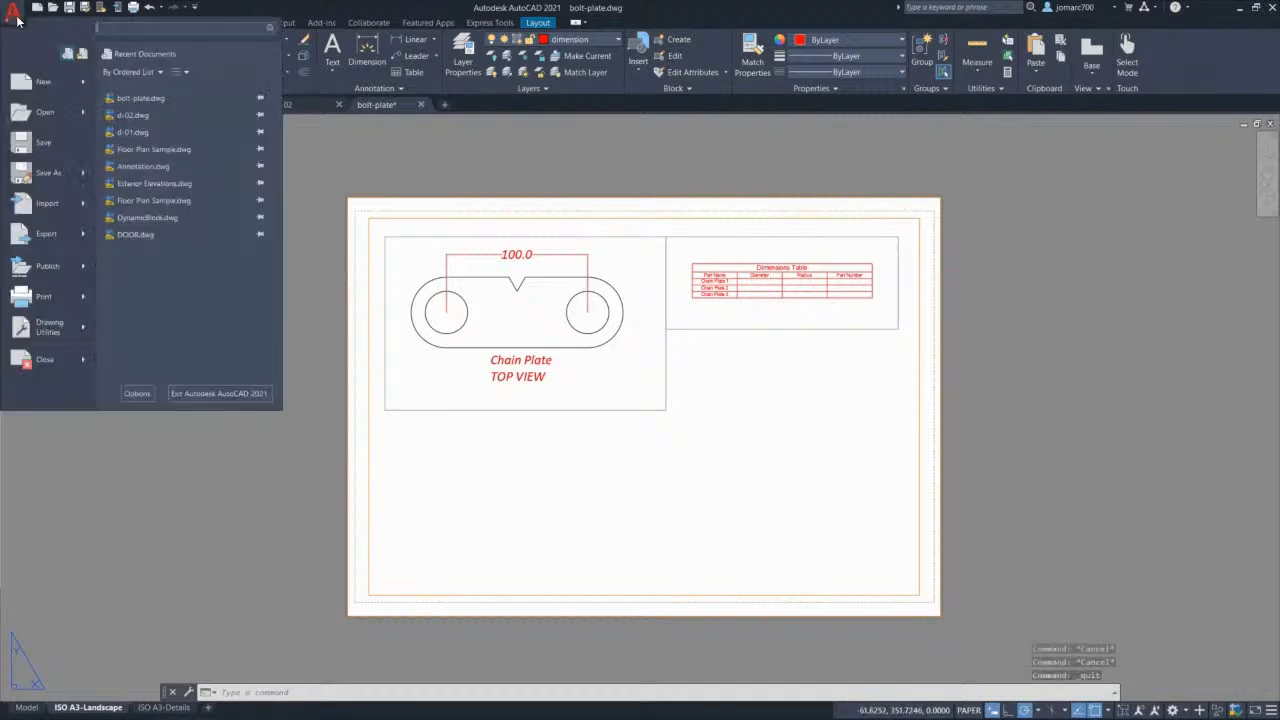
click(47, 297)
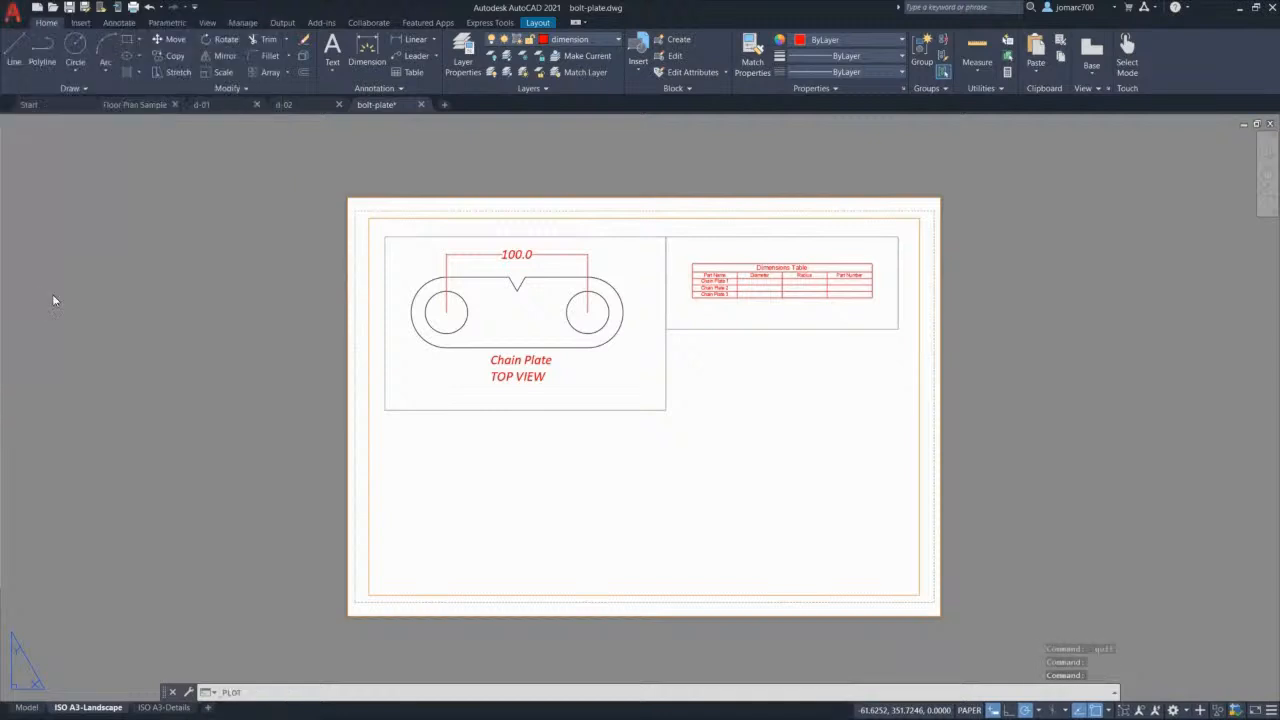
click(790, 240)
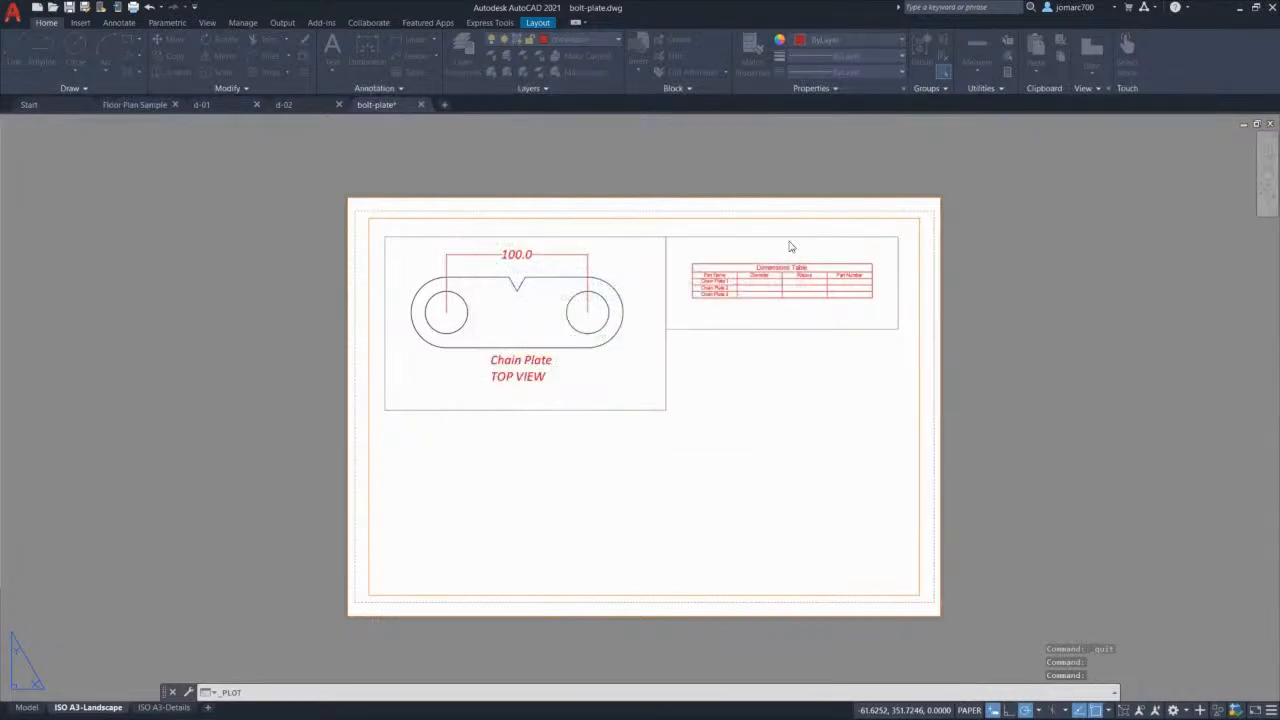
key(Escape)
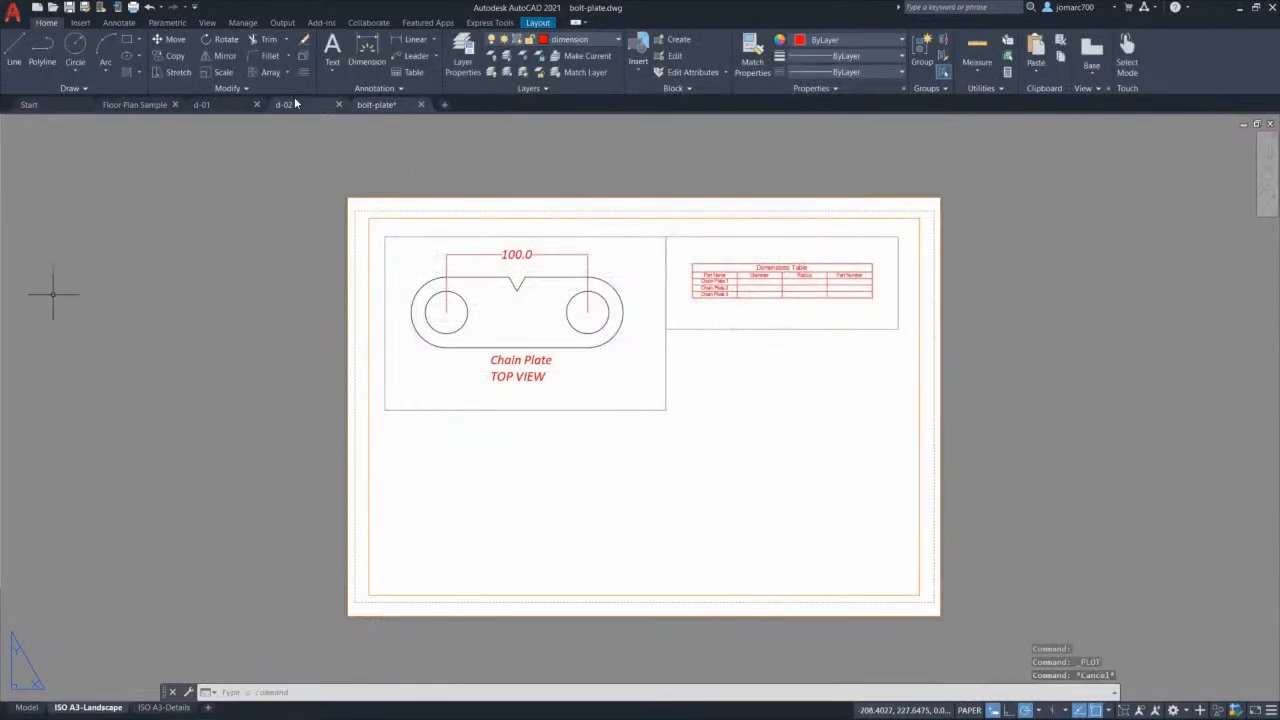
click(134, 8)
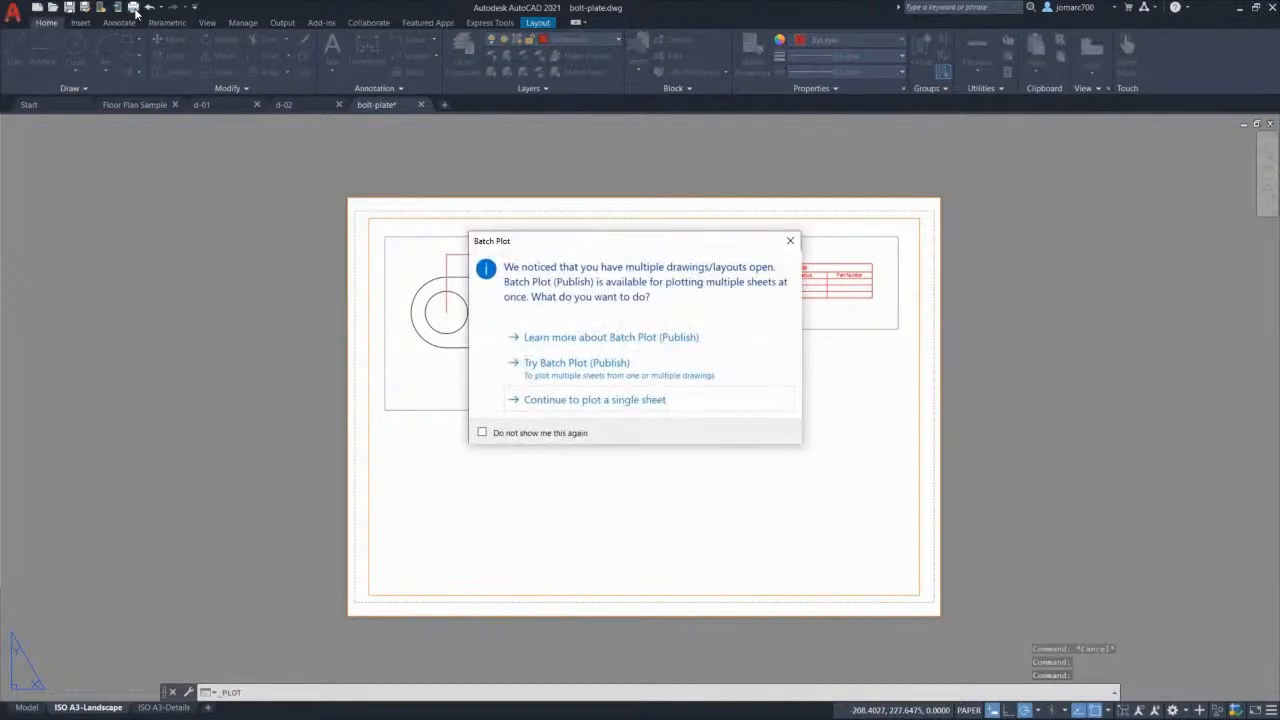
click(701, 404)
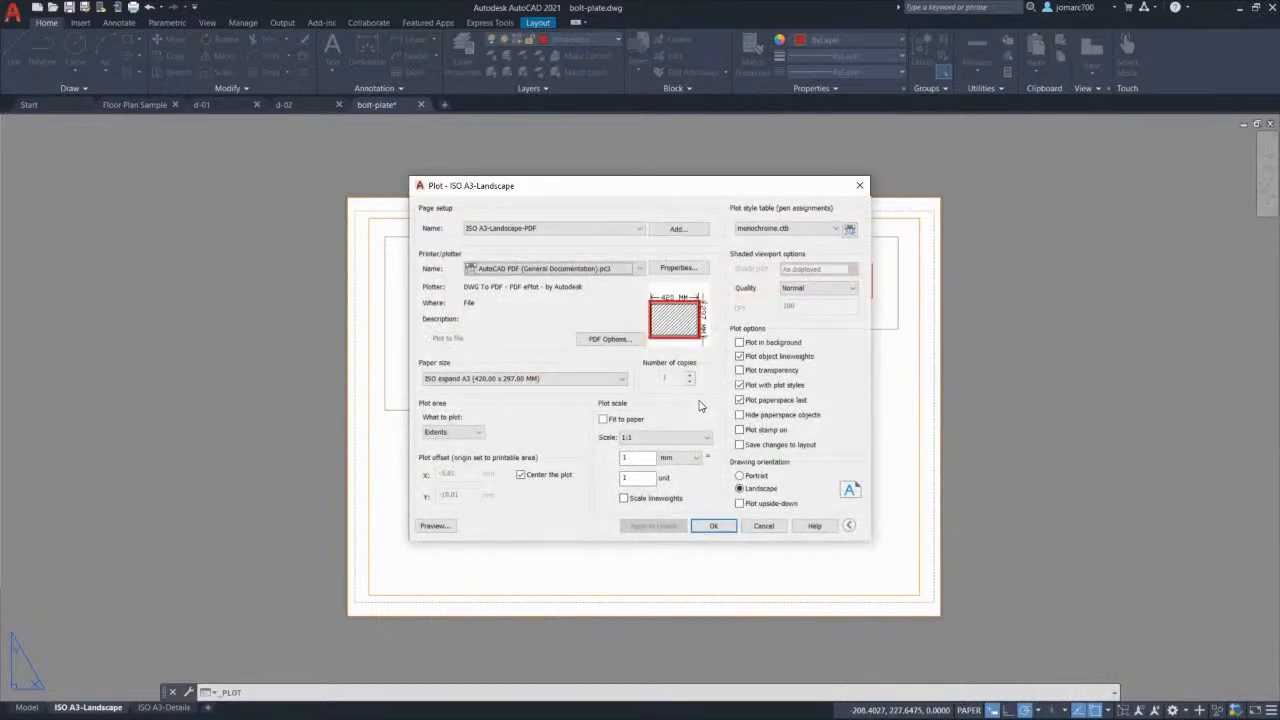
click(434, 525)
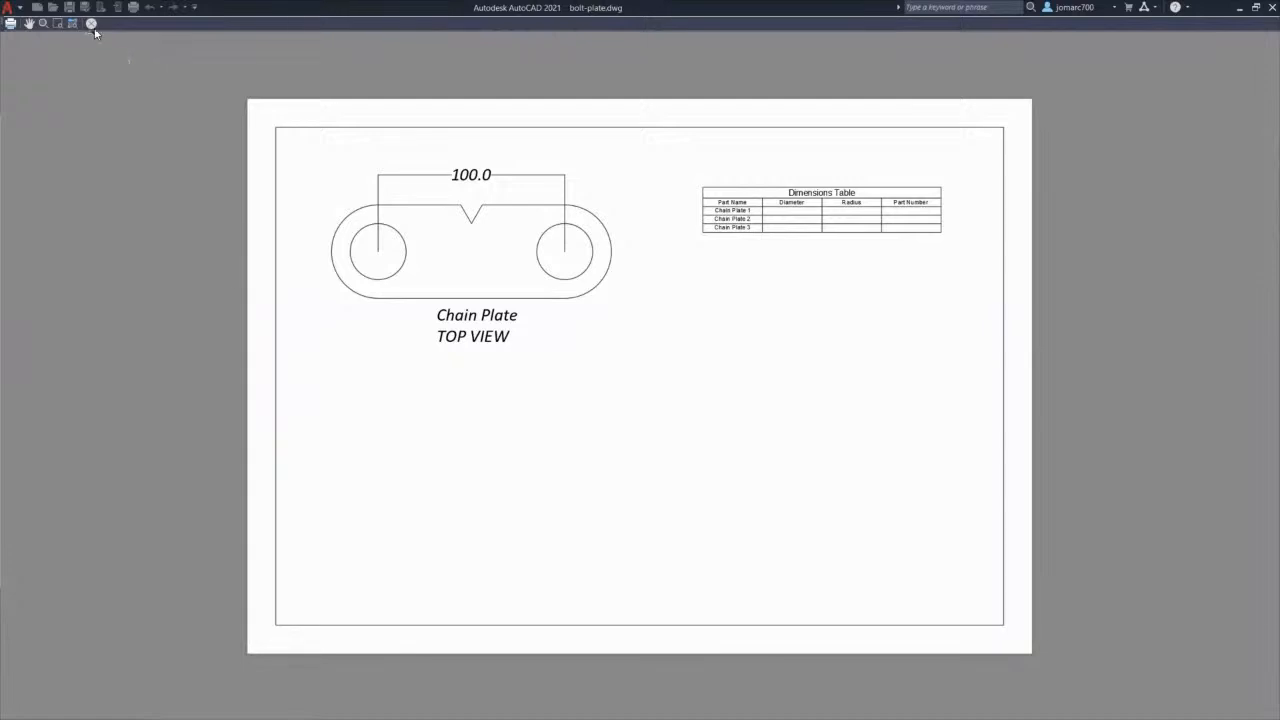
click(10, 24)
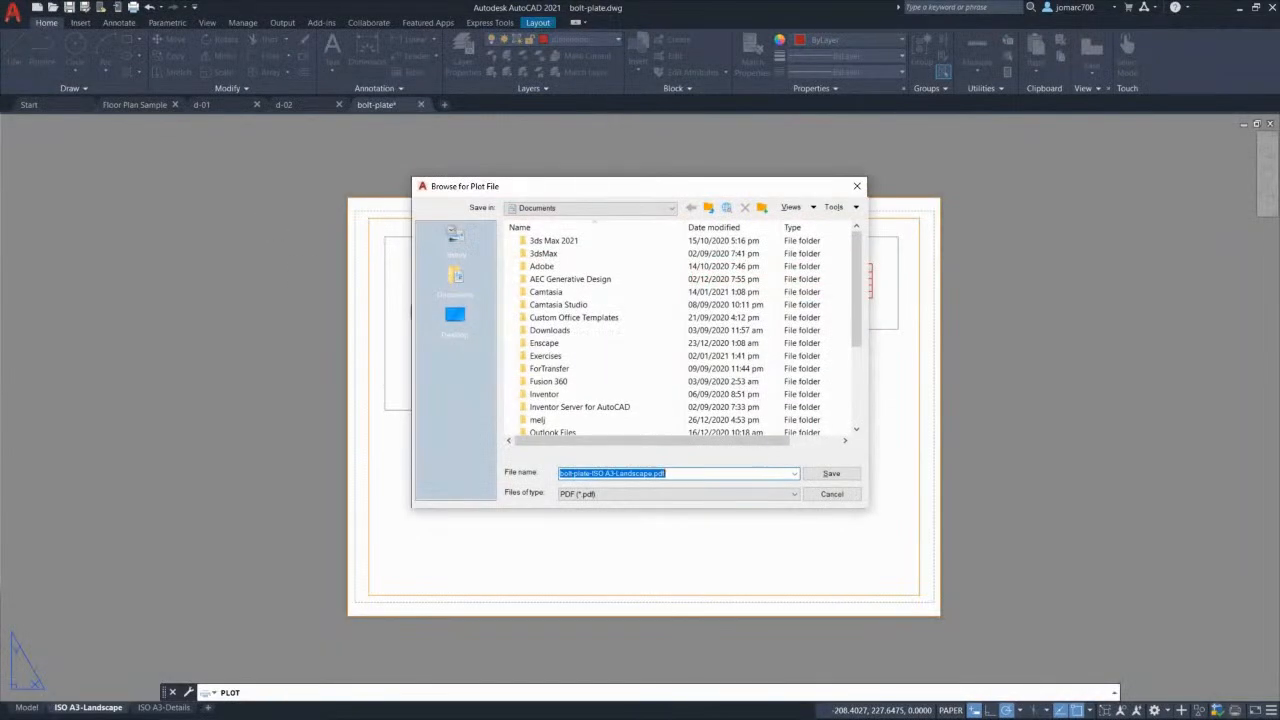
click(455, 316)
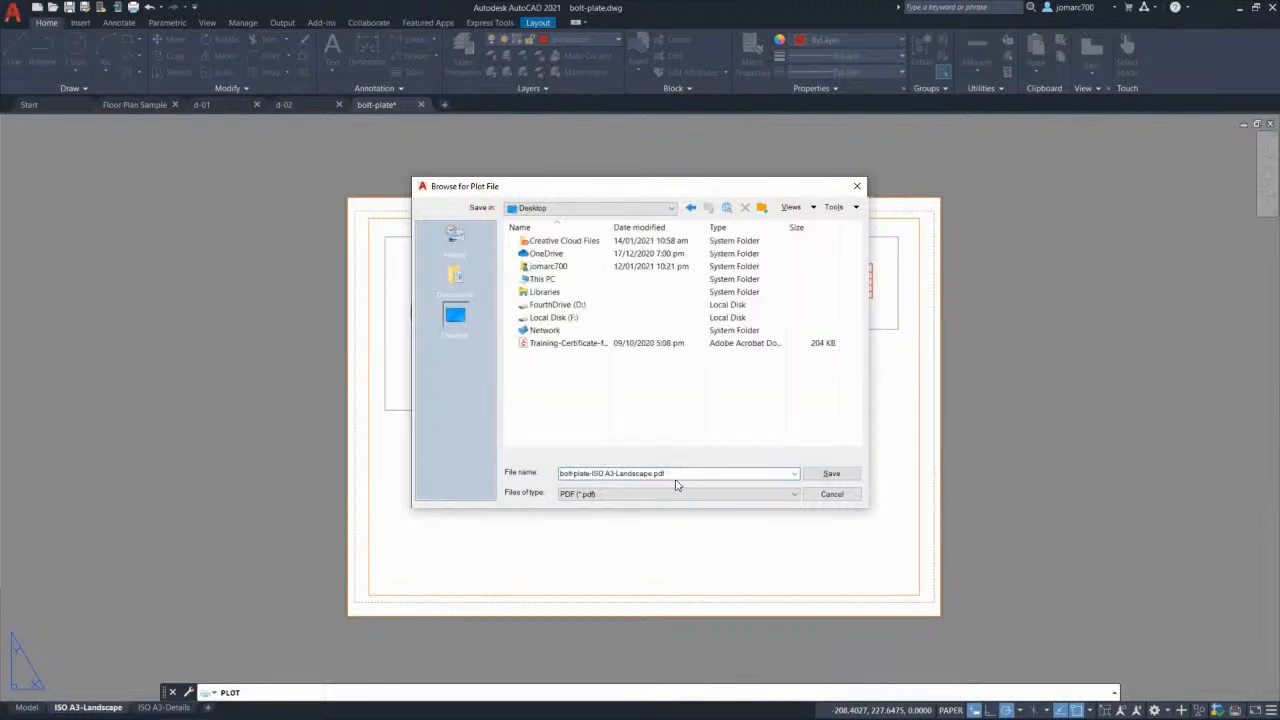
click(830, 474)
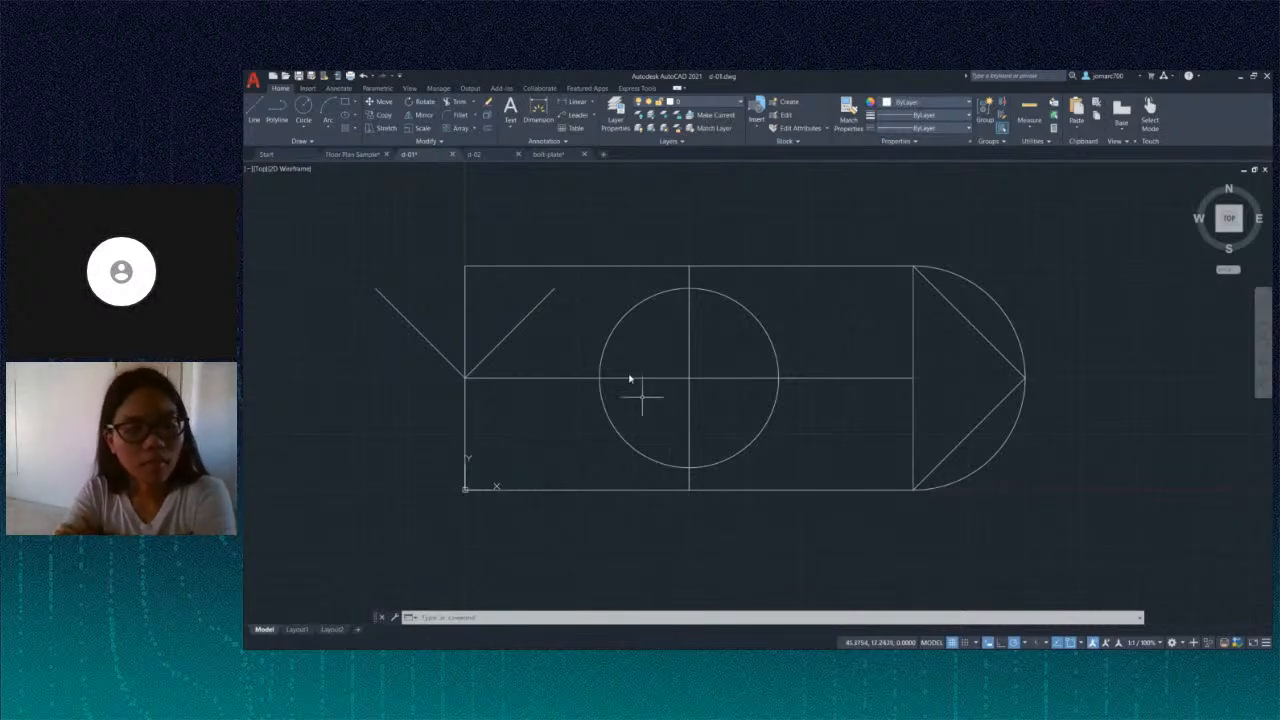
Step: Pan the d-01 drawing up and left to show its lines, circle and arc
mouse_move(643, 329)
middle_down()
mouse_move(594, 306)
mouse_move(603, 320)
middle_up()
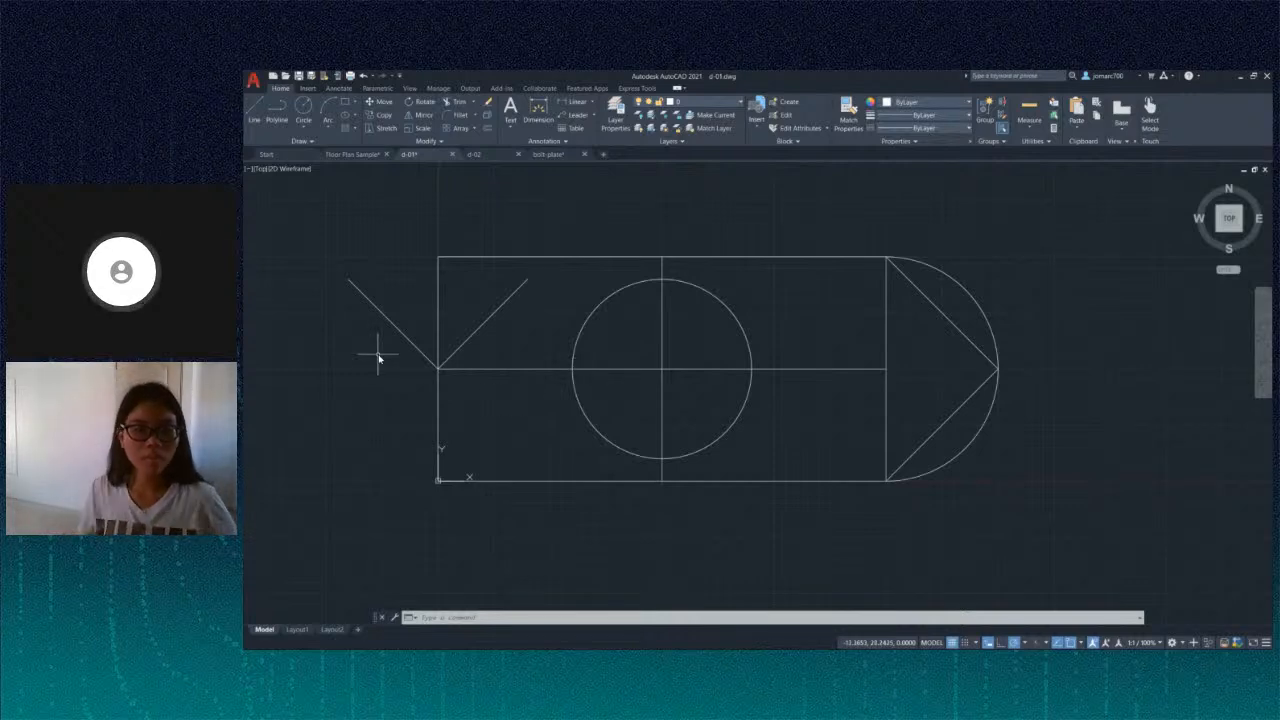
Step: Look at the d-02 drawing, then go back to the bolt-plate drawing
mouse_move(487, 160)
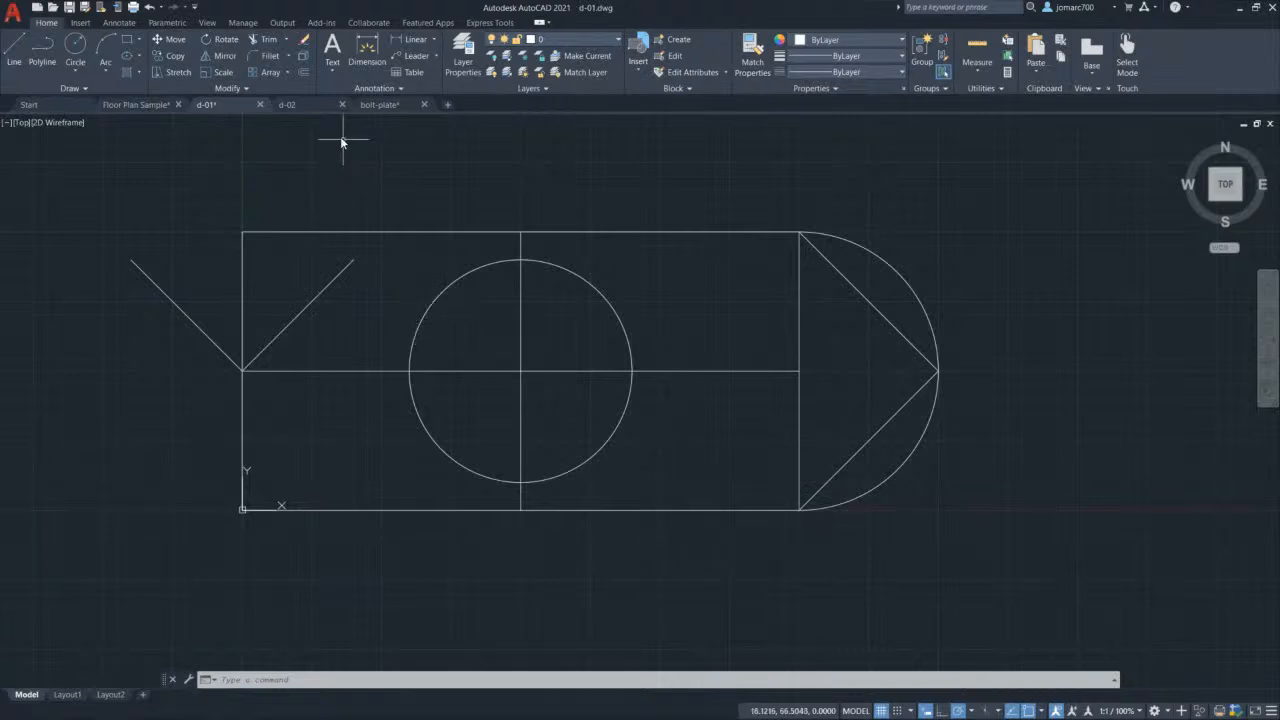
click(292, 105)
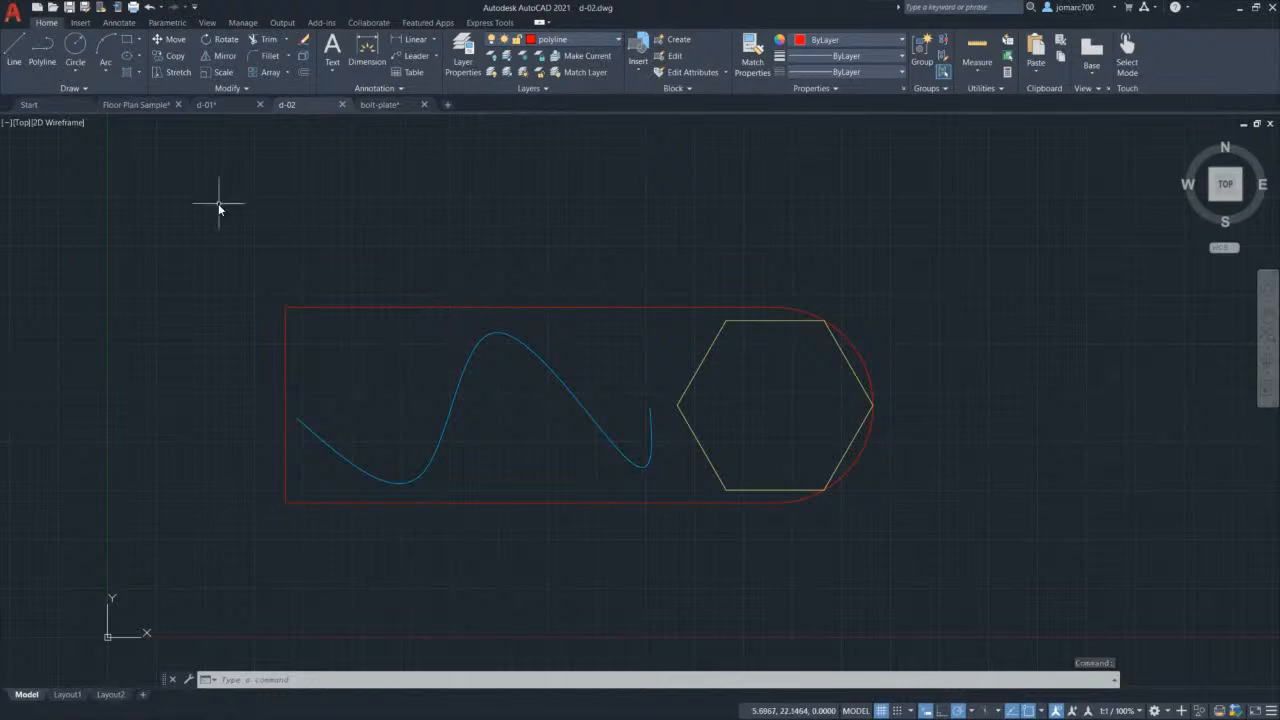
mouse_move(228, 106)
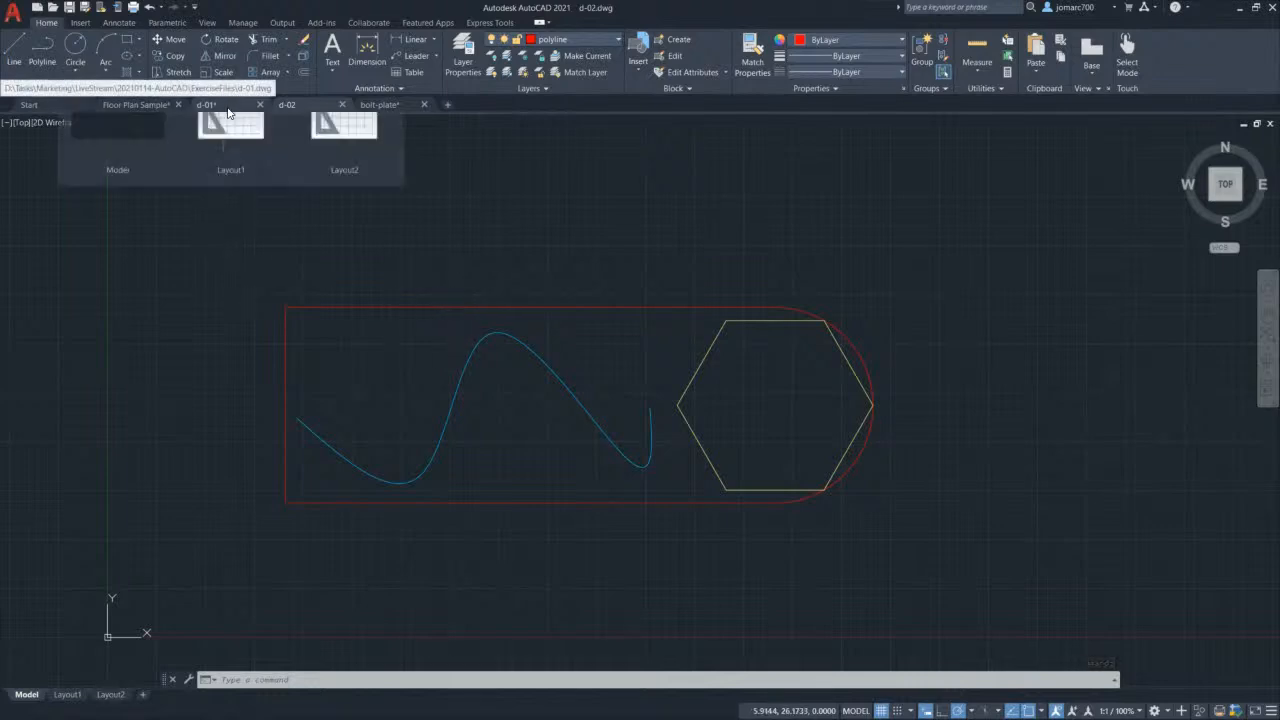
click(390, 104)
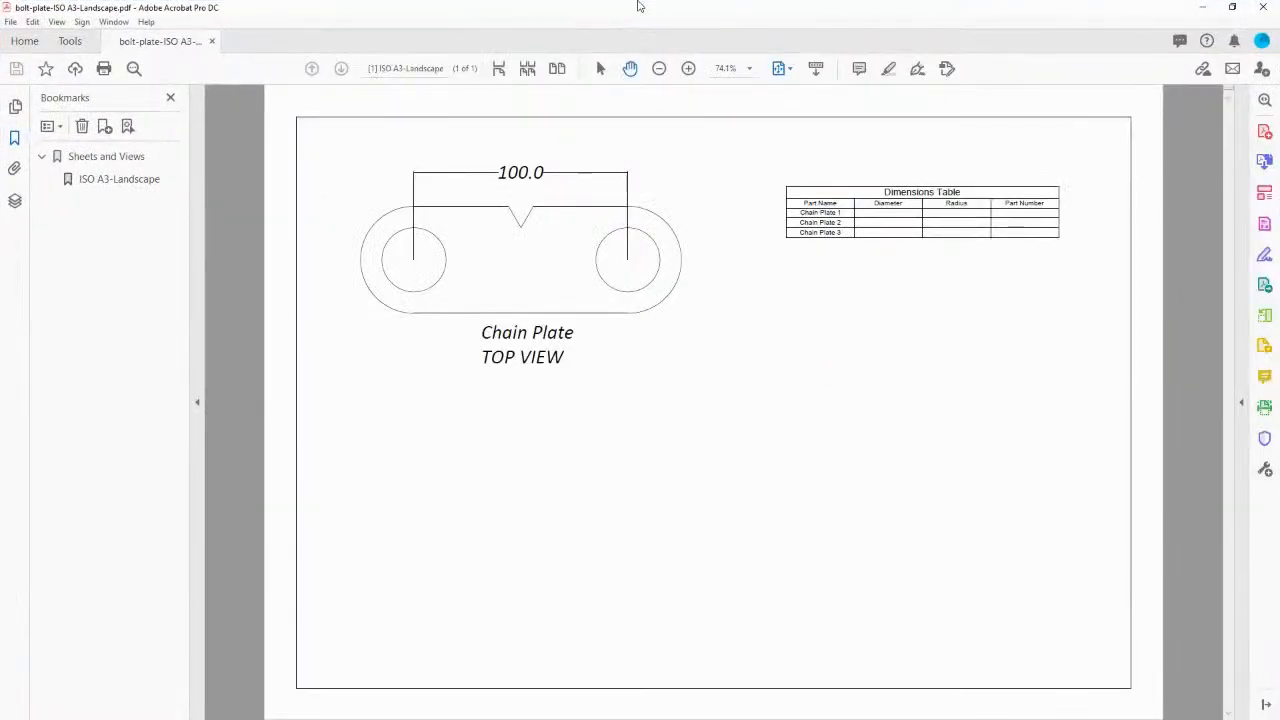
Step: Minimise the Acrobat window showing the plotted bolt-plate PDF
drag(621, 10, 2, 560)
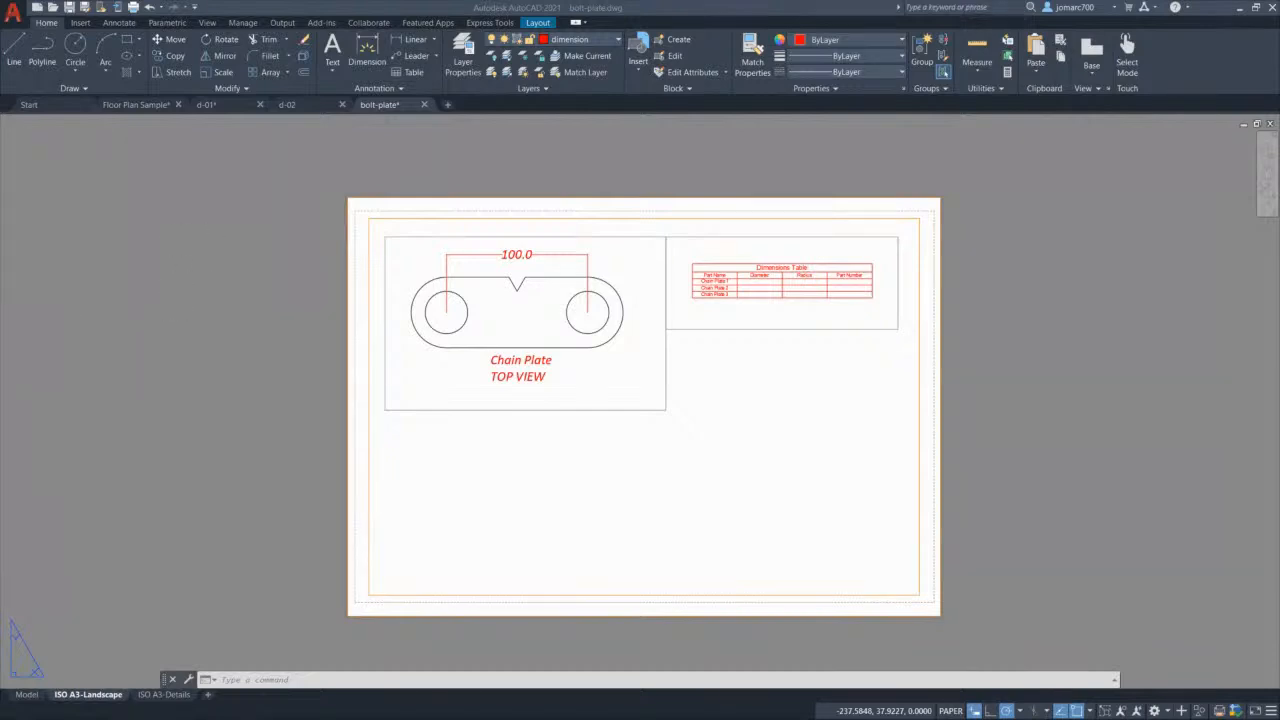
Step: Zoom in on the dimensioned chain plate in the layout
scroll(490, 323, up, 4)
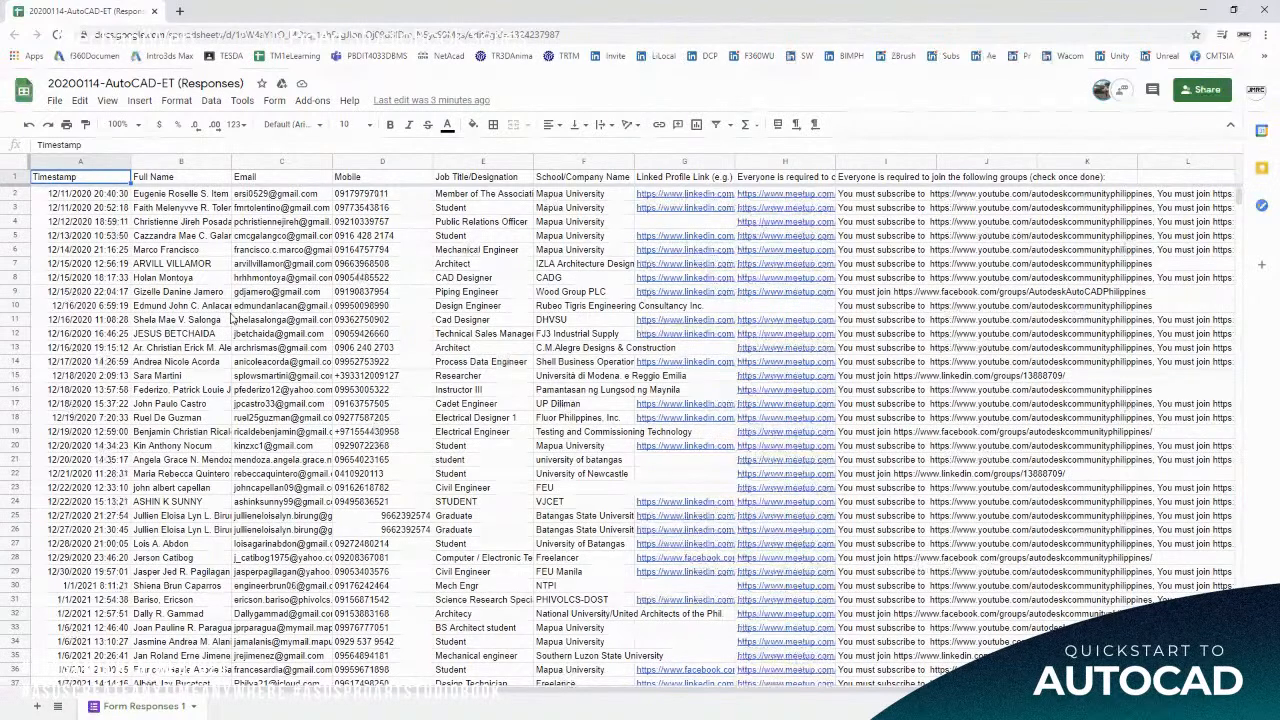
Step: Scroll down through the later rows of the Form Responses 1 sheet
scroll(230, 318, down, 20)
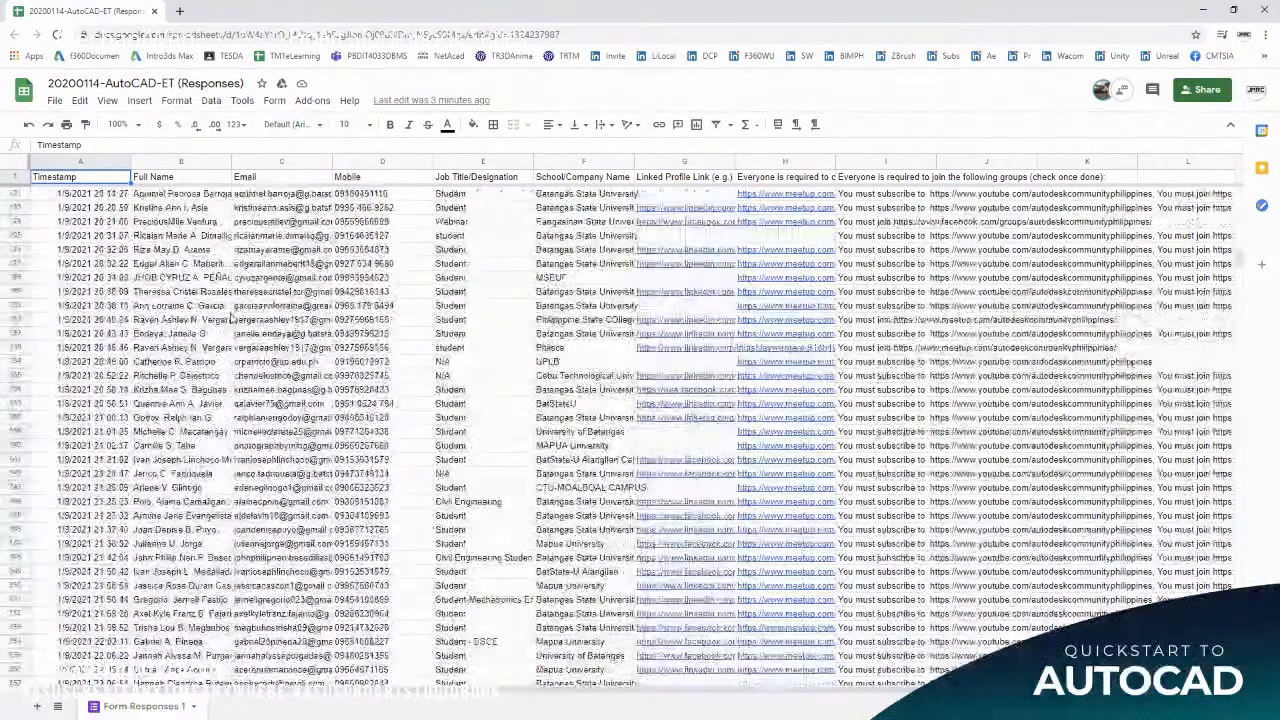
scroll(230, 318, down, 20)
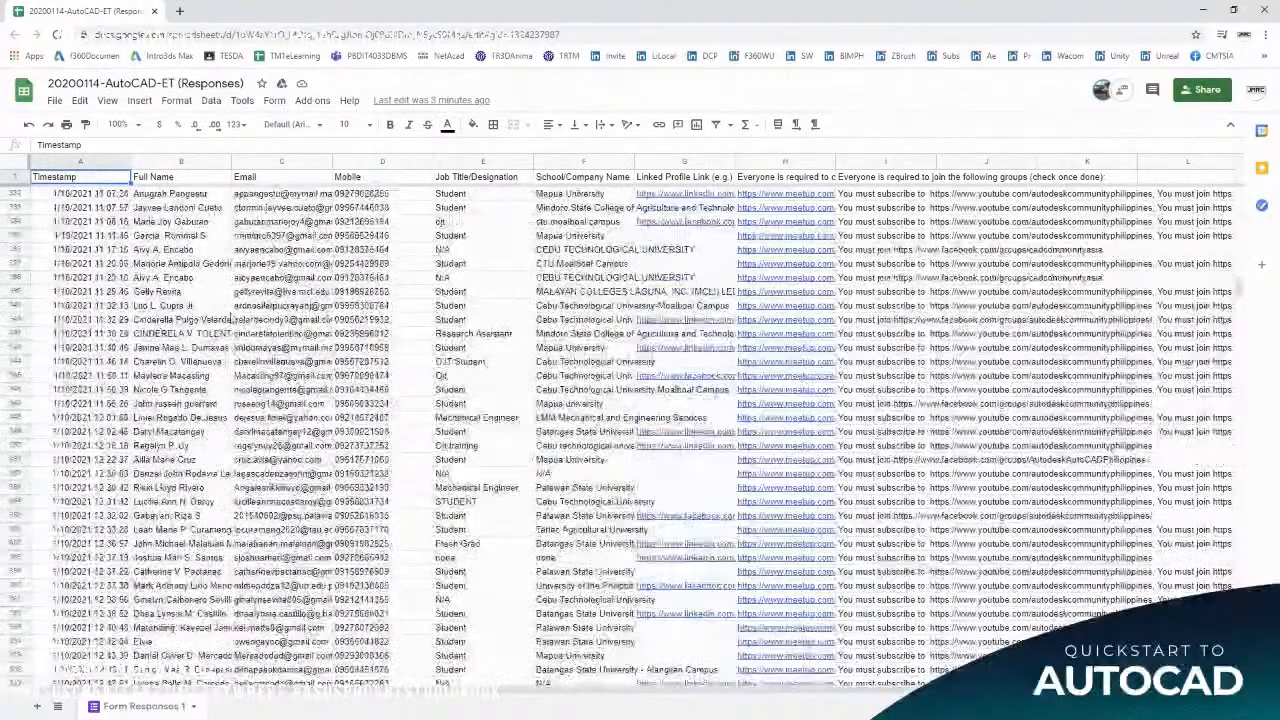
scroll(230, 318, down, 5)
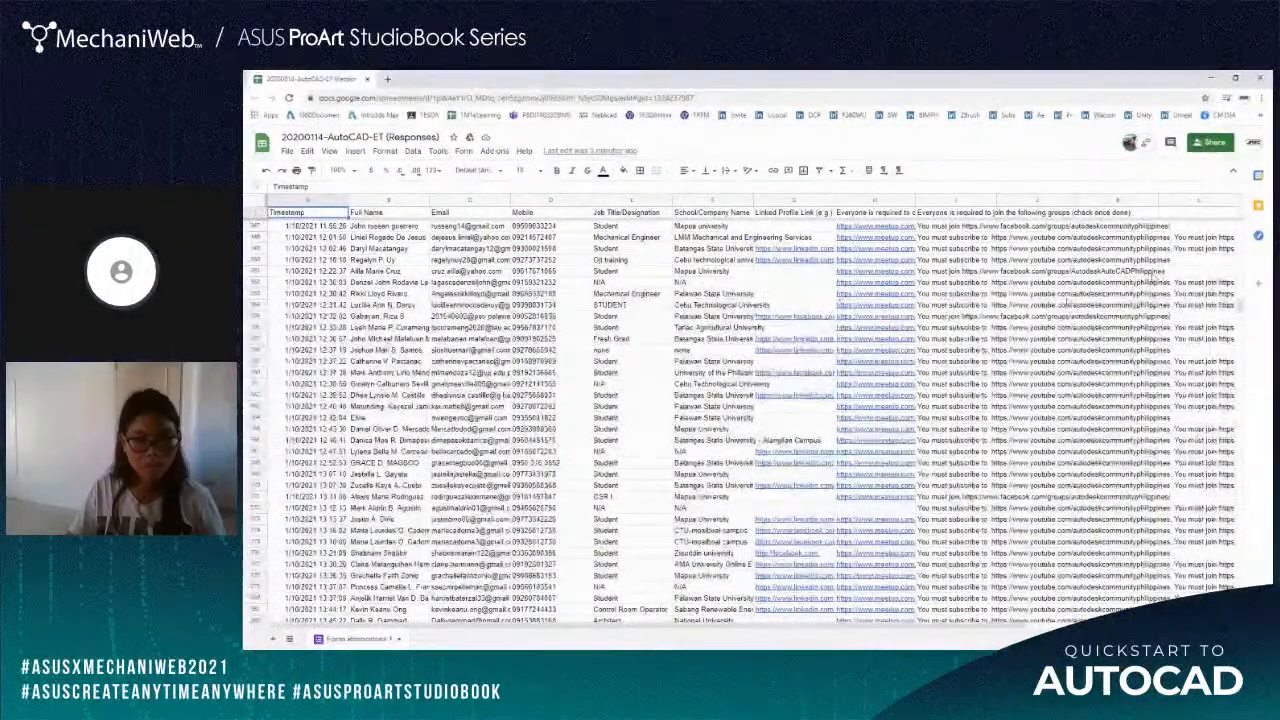
scroll(1073, 301, down, 20)
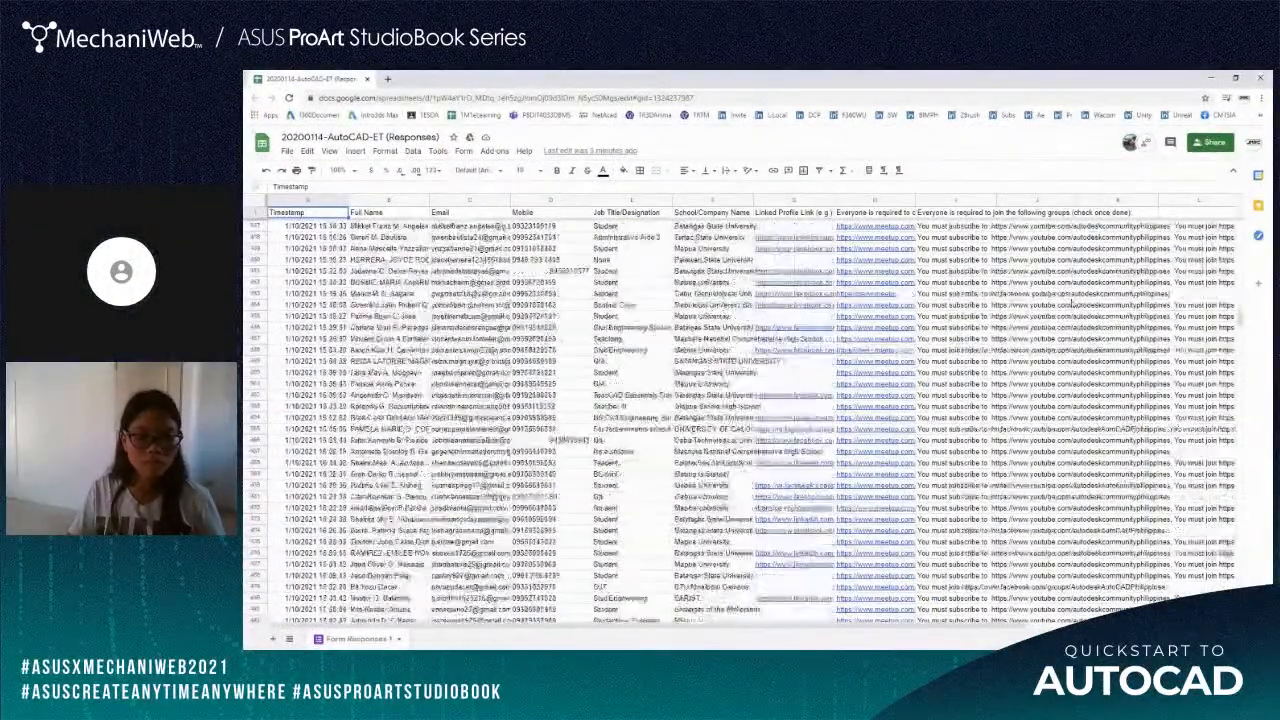
scroll(1073, 303, down, 20)
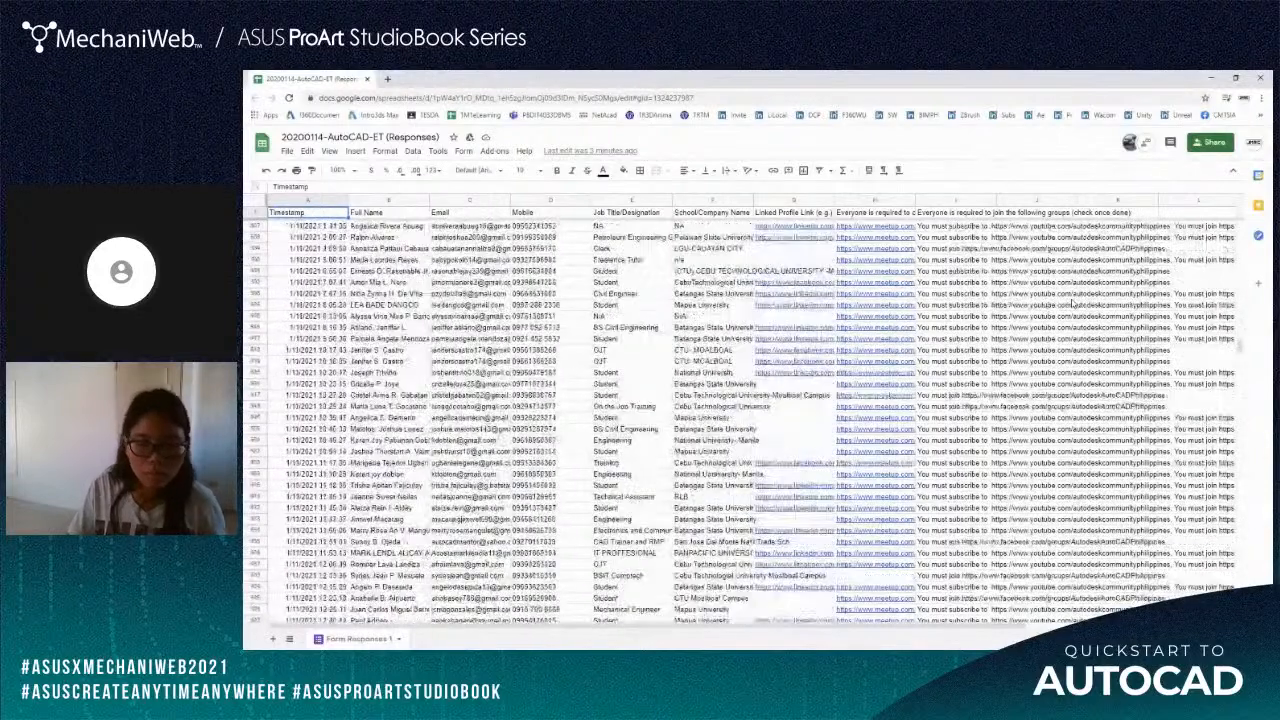
scroll(1073, 303, down, 10)
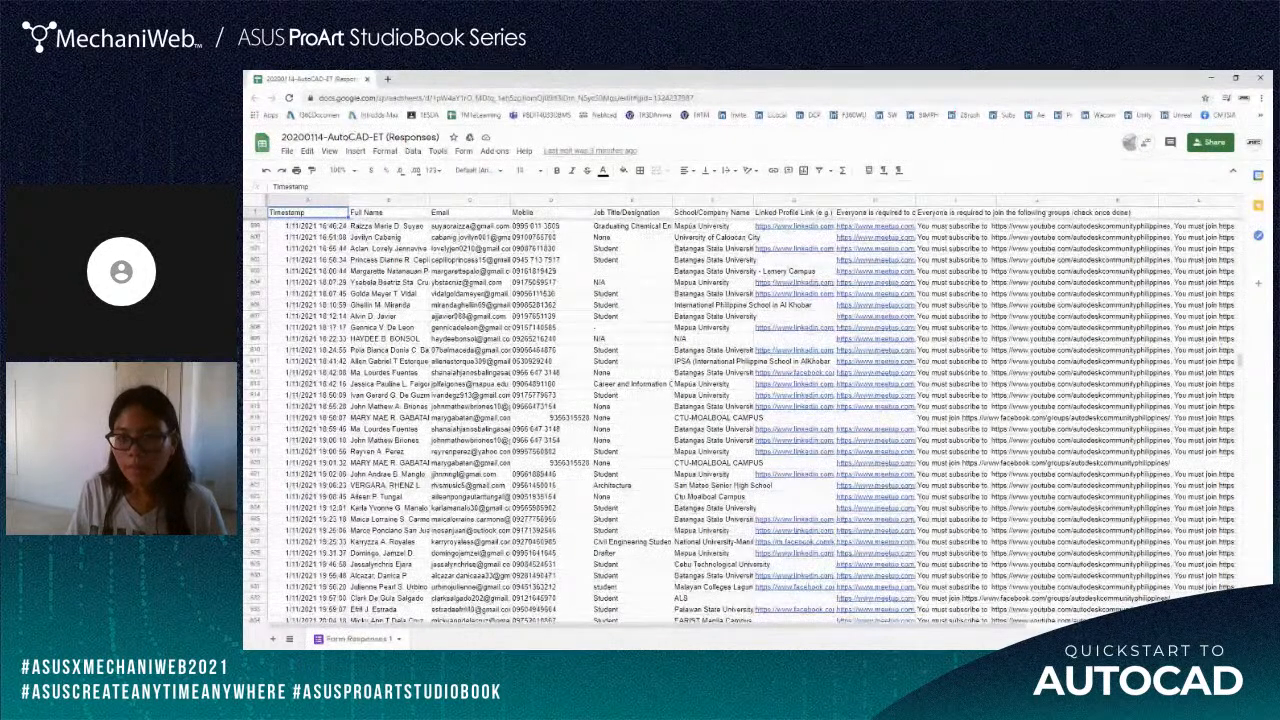
mouse_move(470, 576)
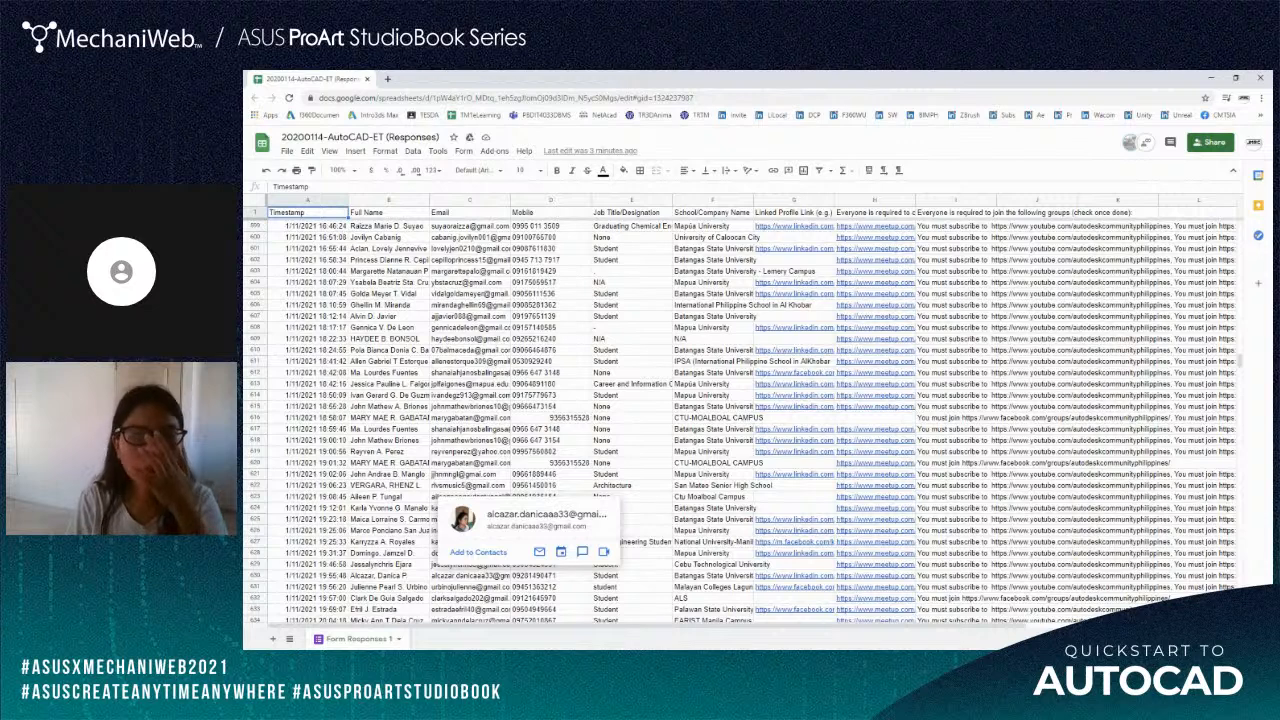
Step: Return to AutoCAD and recentre the ISO A3-Landscape sheet to fit the view
key(alt+Tab)
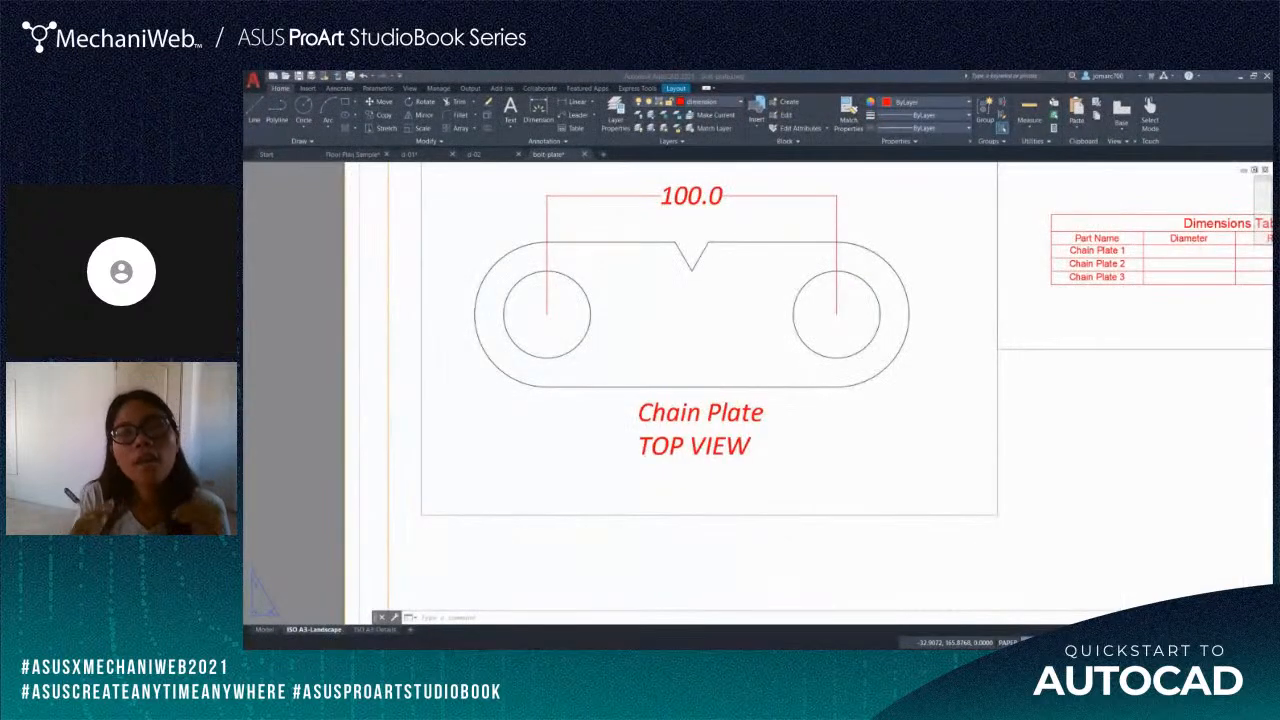
scroll(810, 340, down, 5)
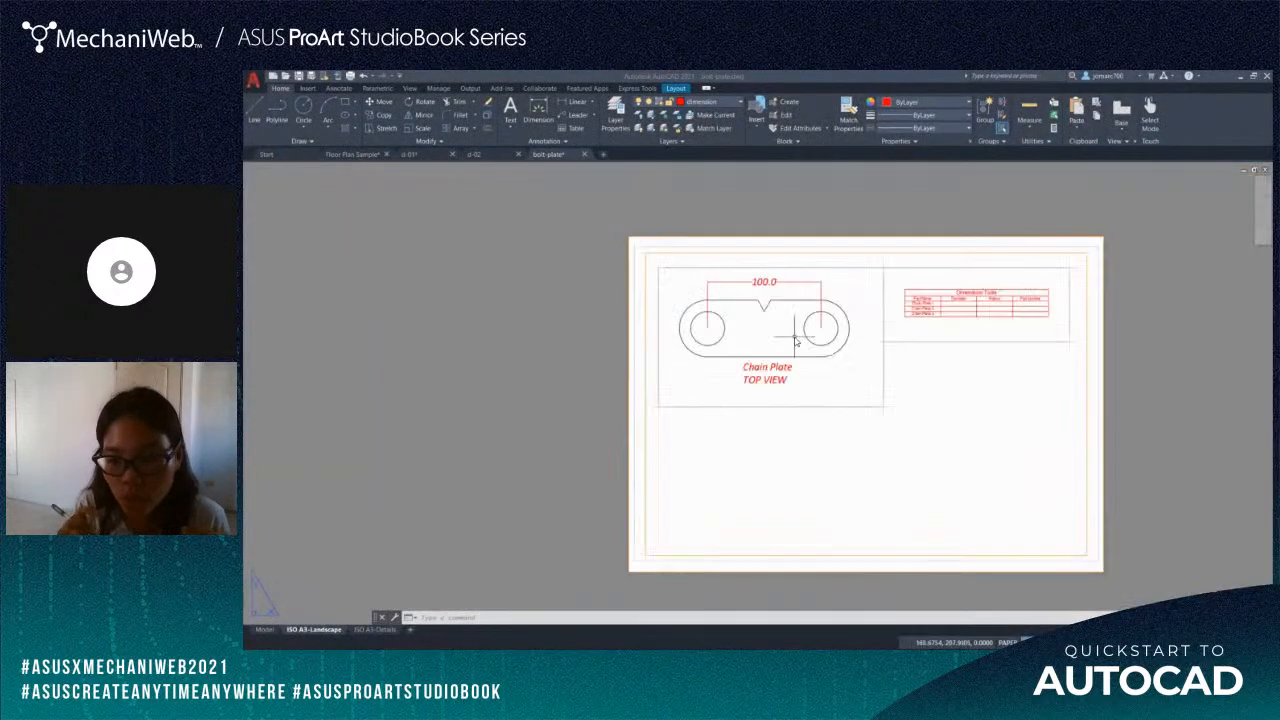
scroll(763, 337, up, 3)
middle_drag(763, 337, 631, 311)
scroll(630, 311, down, 3)
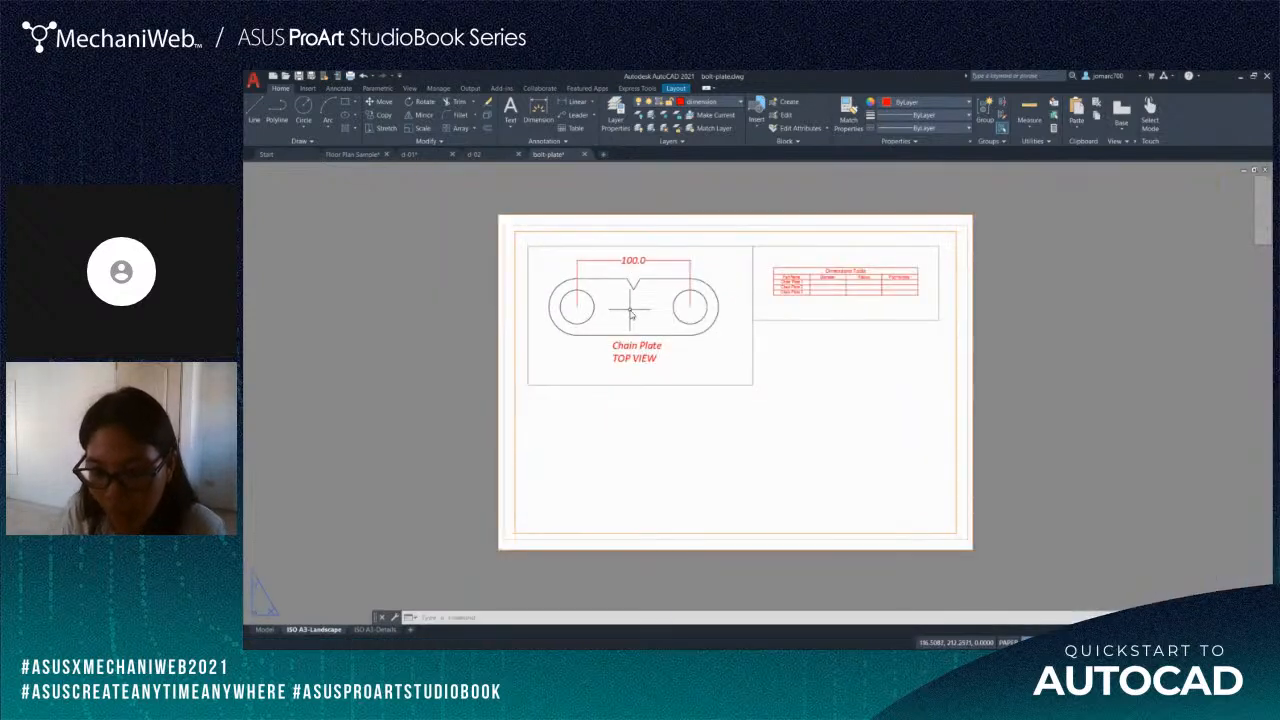